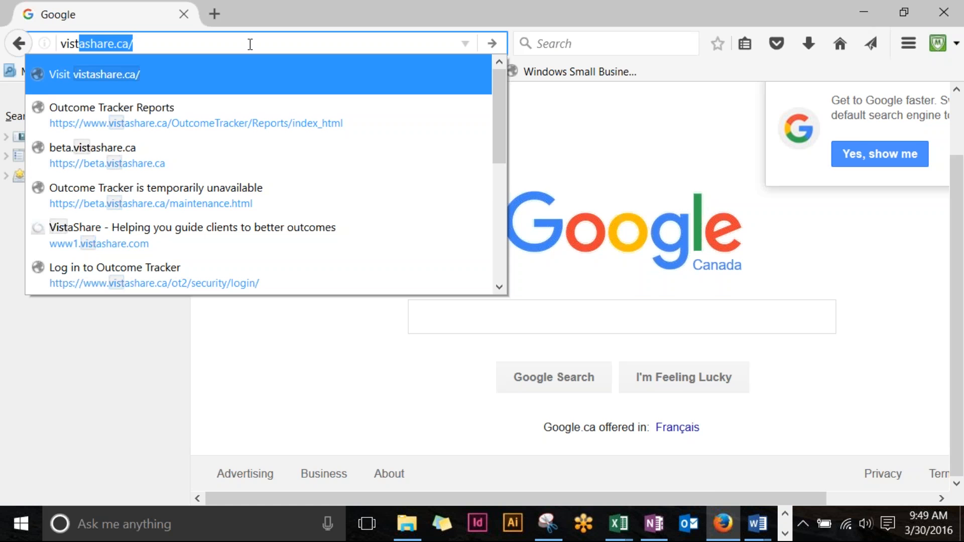
Step: Load vistashare.ca, close the bookmarks panel, zoom in one step and scroll to the login buttons
key("Return")
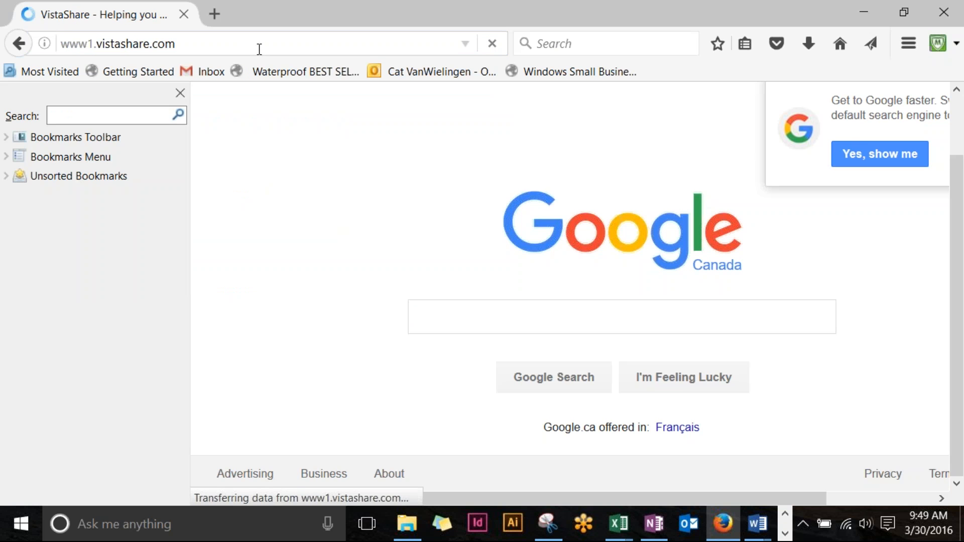
left_click(180, 92)
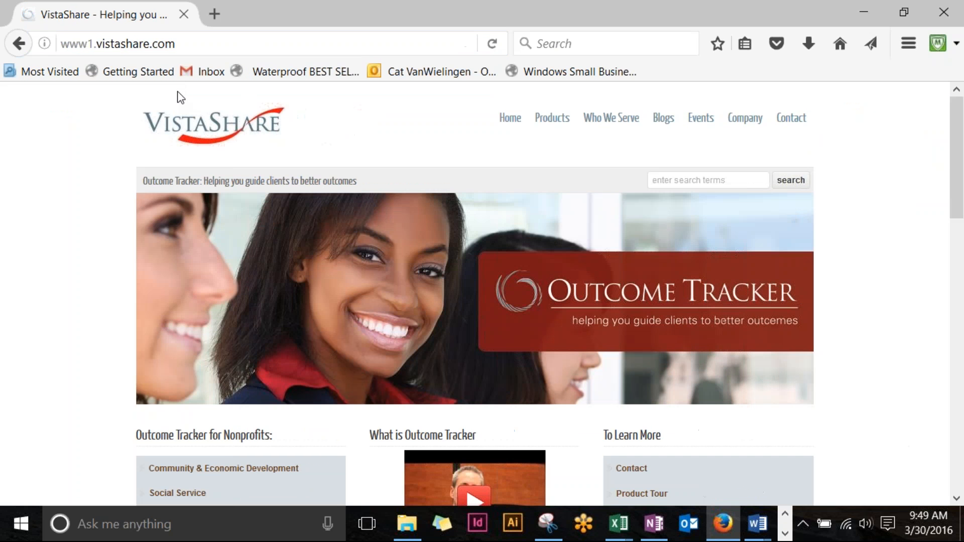
scroll(521, 253, "down", 3)
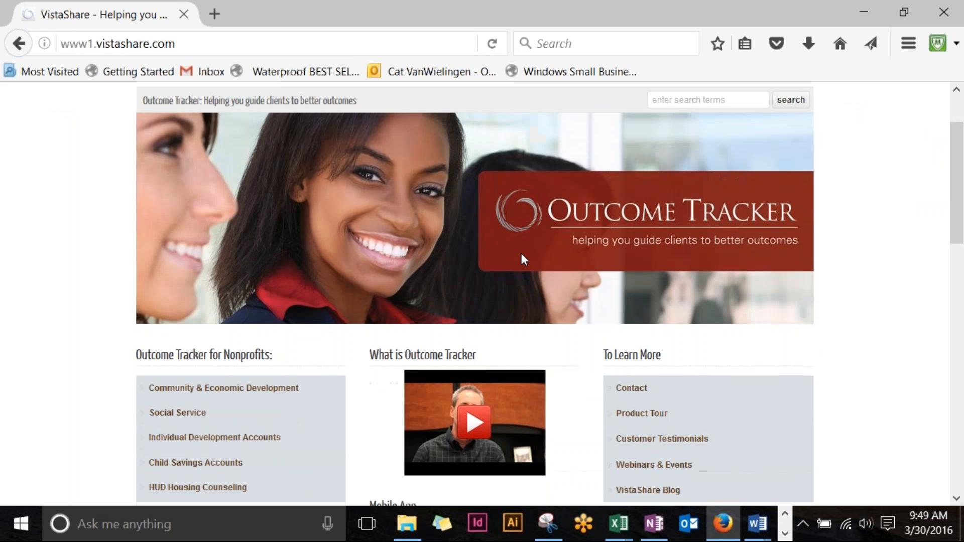
scroll(523, 259, "down", 3)
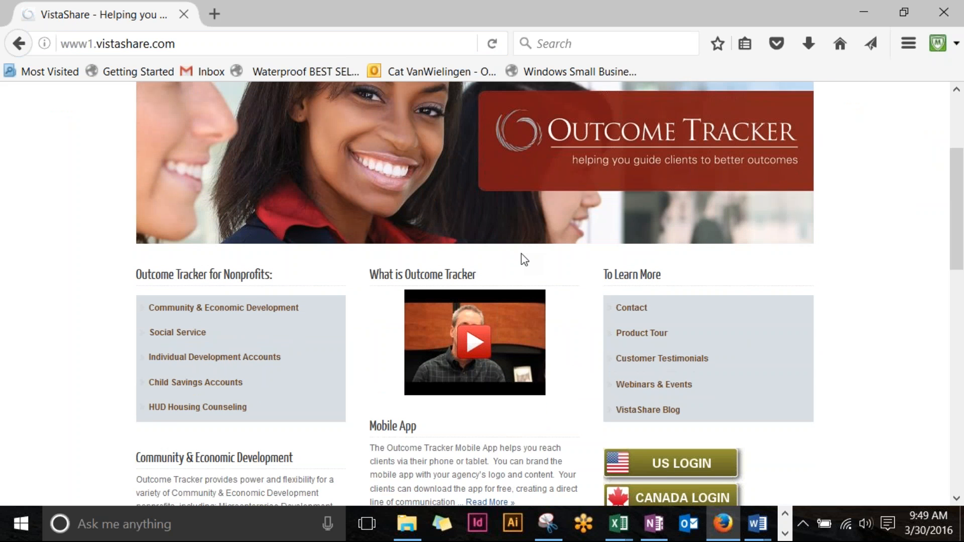
key("ctrl+plus")
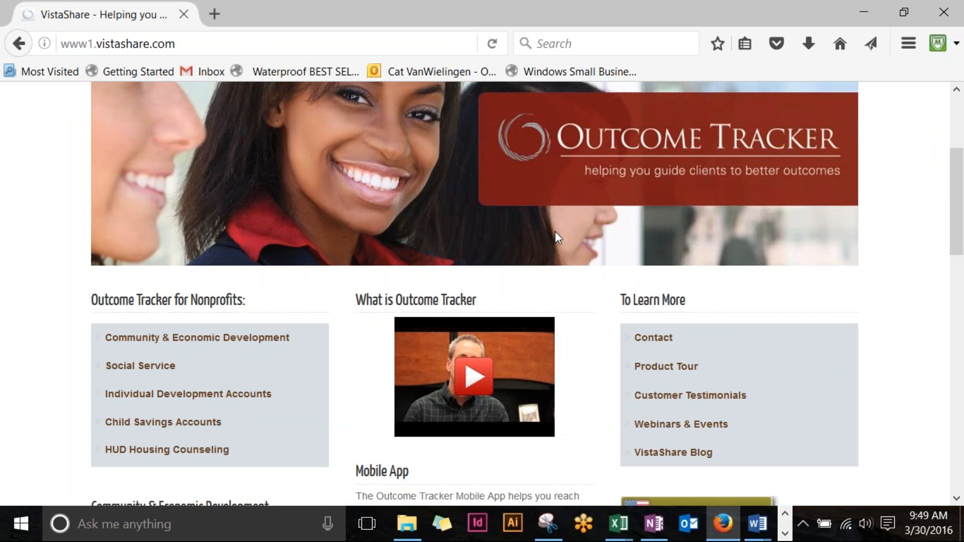
scroll(669, 205, "down", 6)
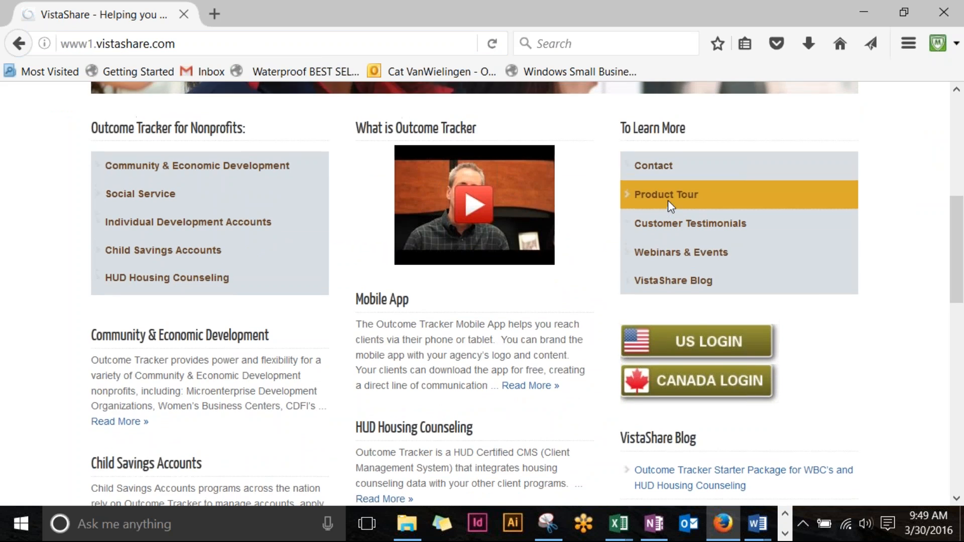
scroll(670, 195, "up", 12)
scroll(677, 189, "down", 12)
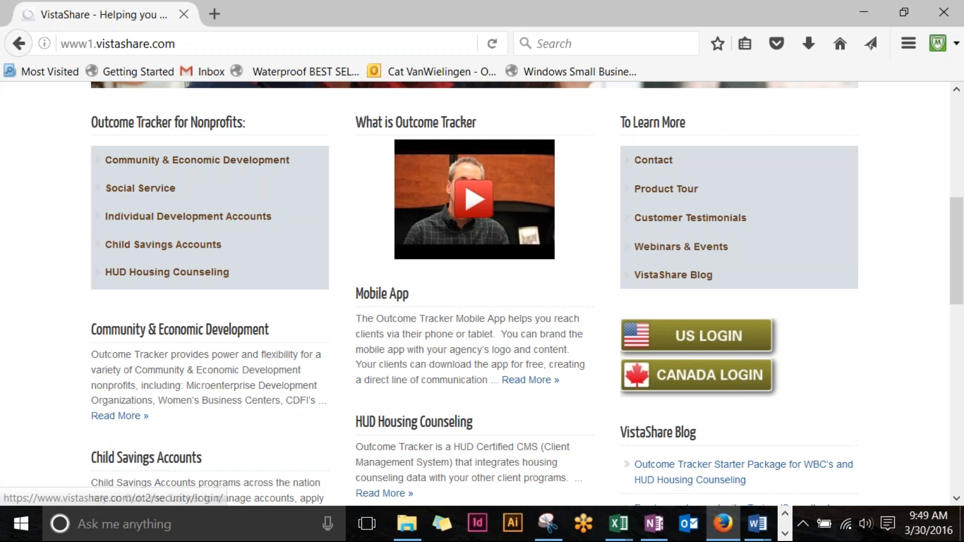
Step: Open the Canada login page and enter the account username and password
left_click(710, 385)
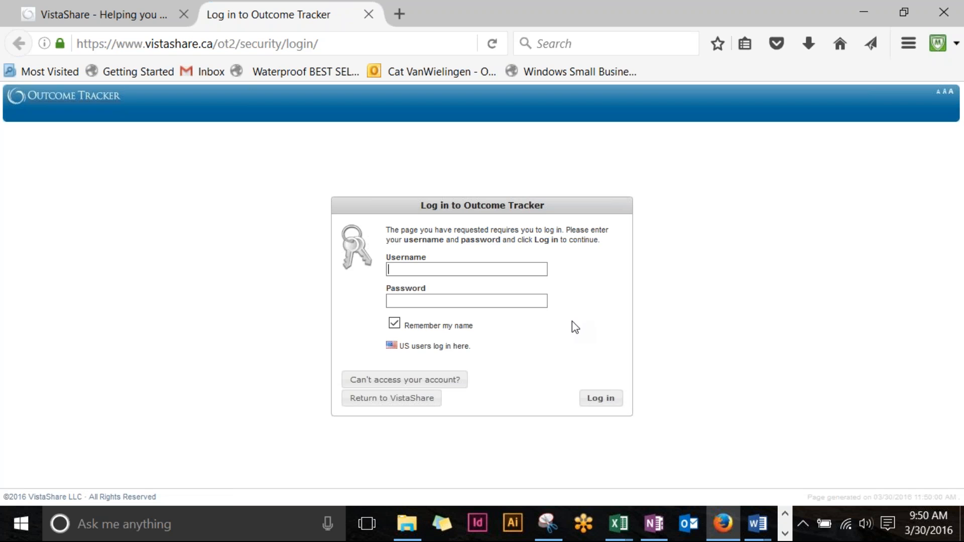
key("Tab")
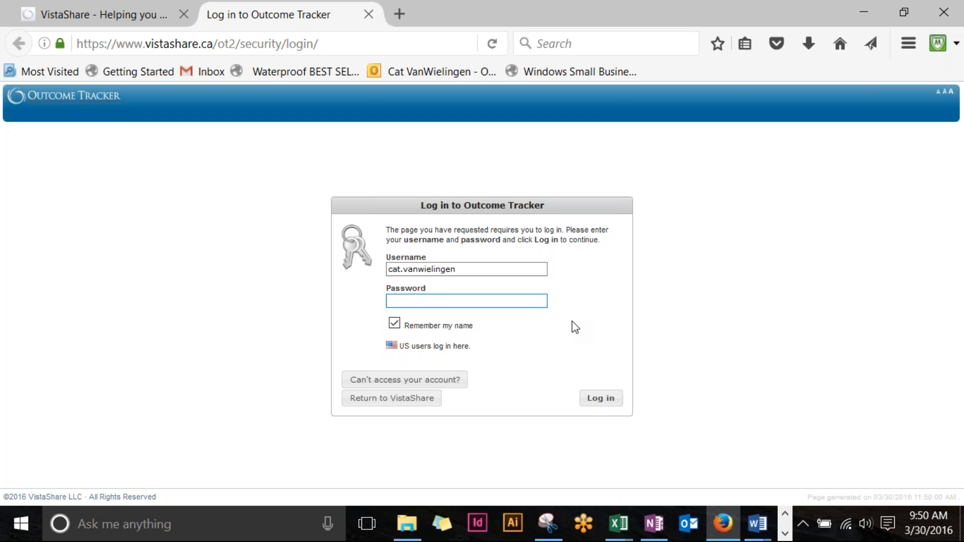
type("•••••••••••••")
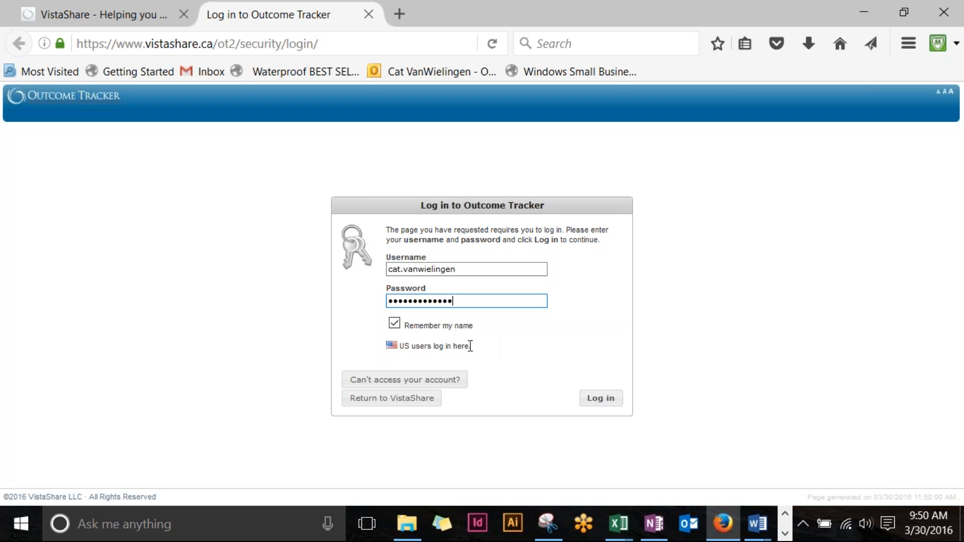
Step: Open the password reset page, enter the account e-mail, then go back without sending it
left_click(405, 385)
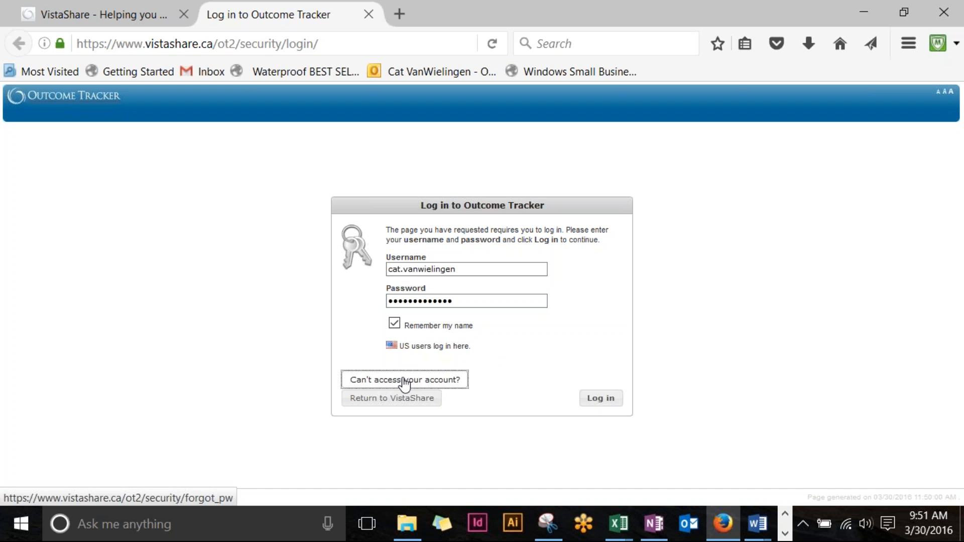
left_click(405, 384)
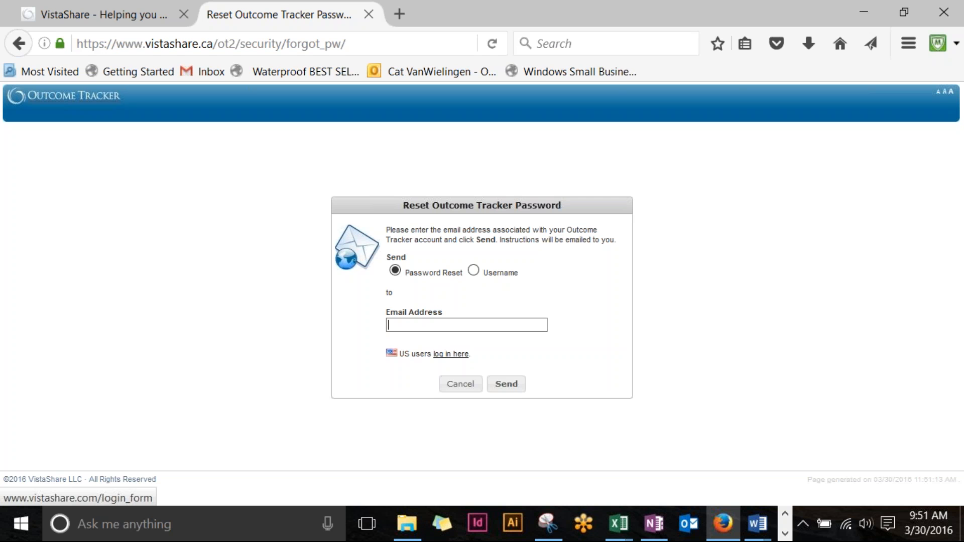
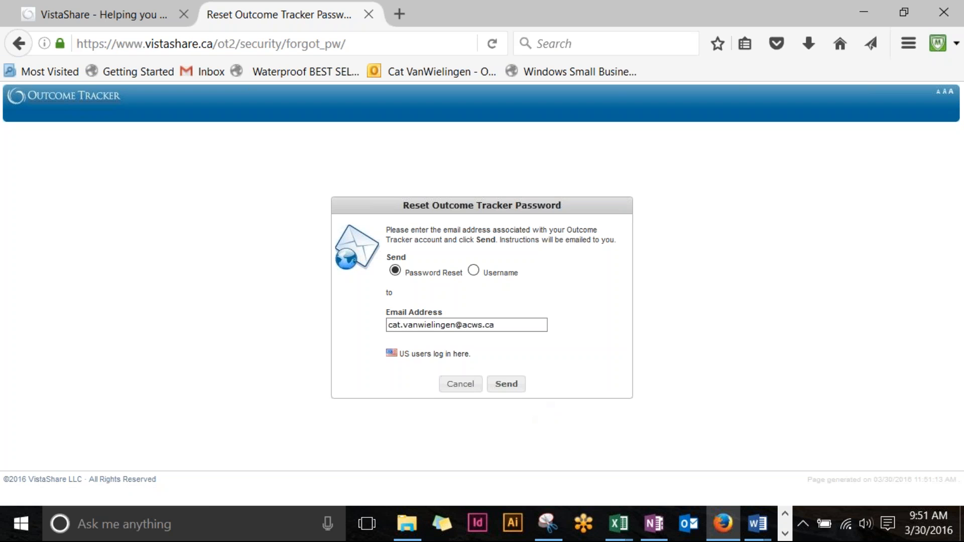
left_click(22, 48)
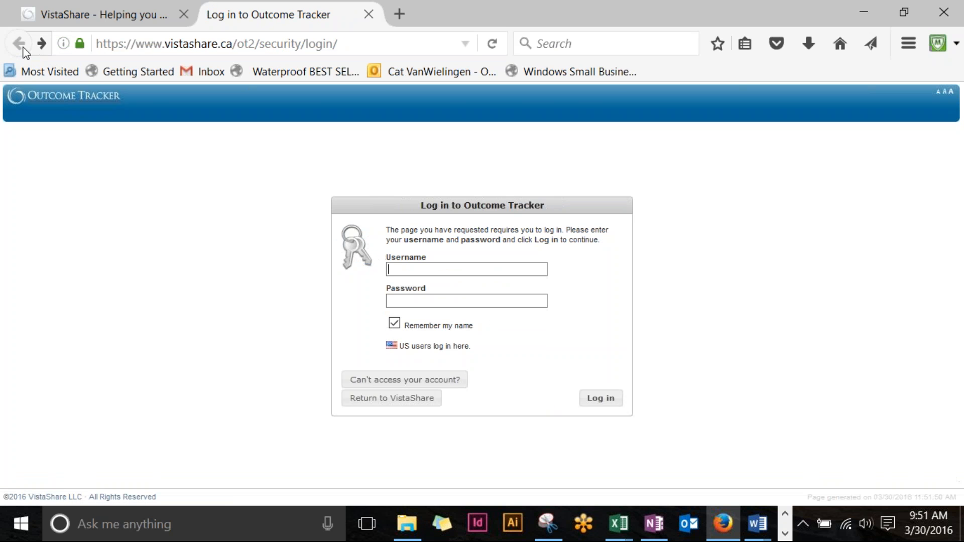
Step: Enter the username, fix its misspelling, autofill the saved password and log in
key("Tab")
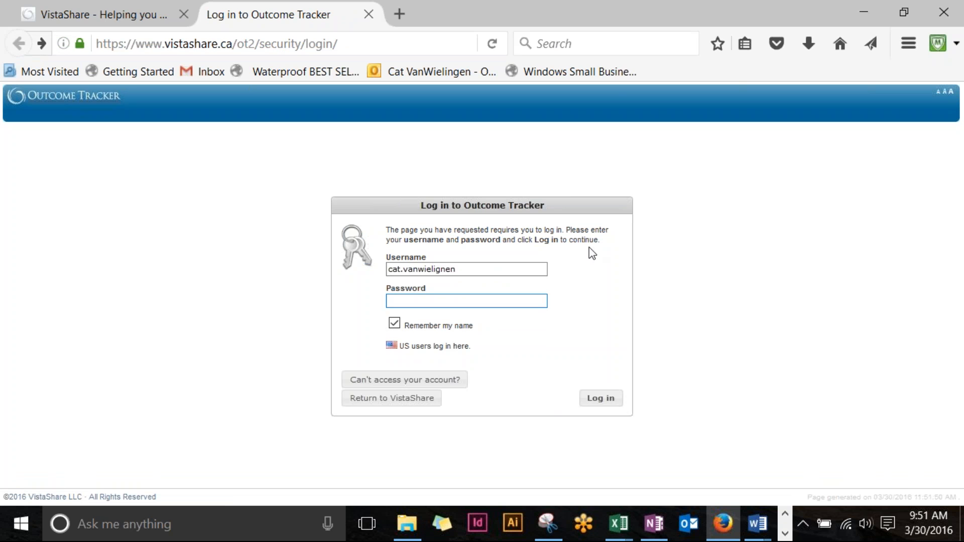
left_click(424, 269)
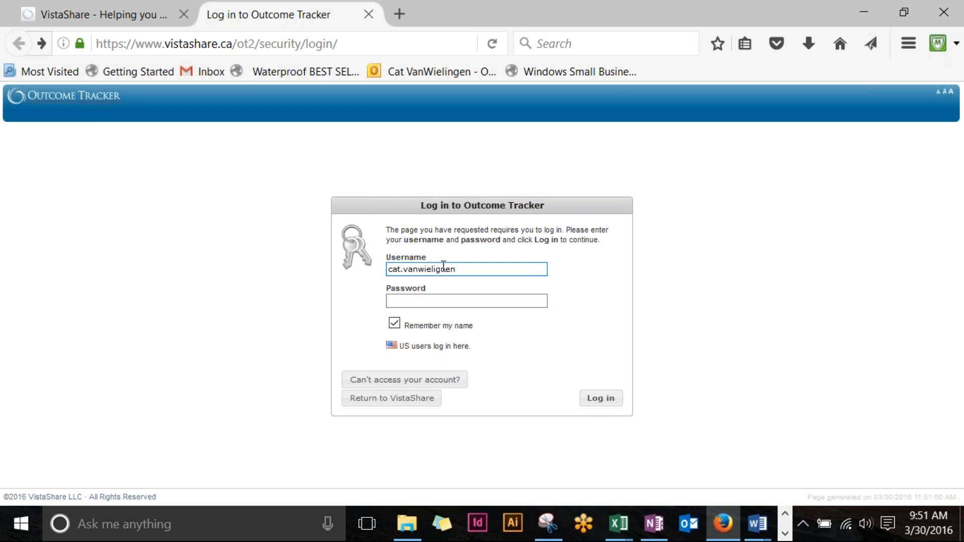
key("BackSpace")
key("BackSpace")
type("ng")
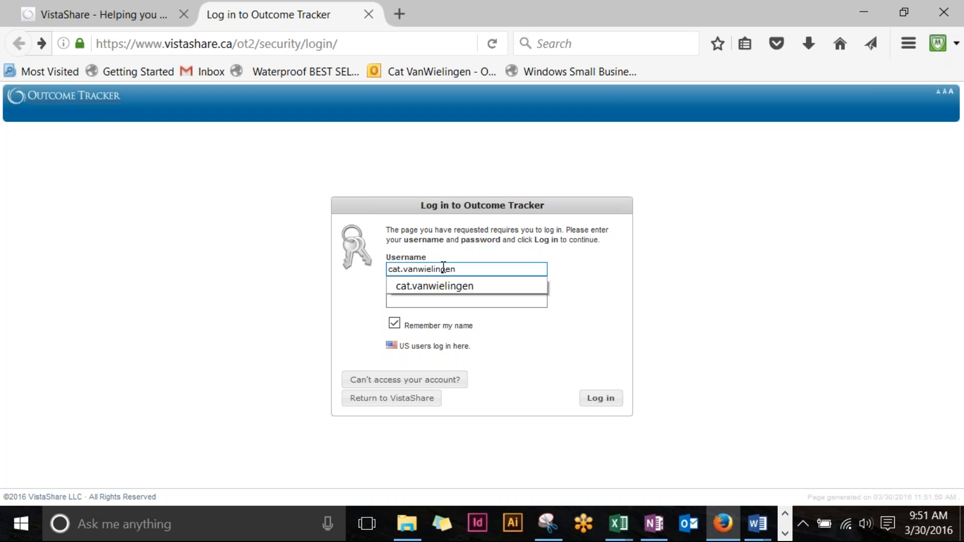
left_click(442, 285)
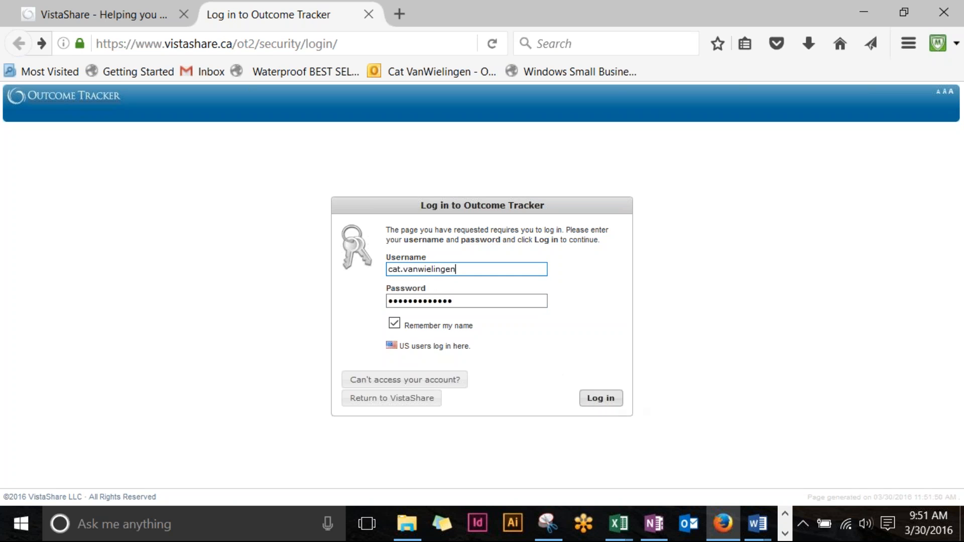
left_click(609, 404)
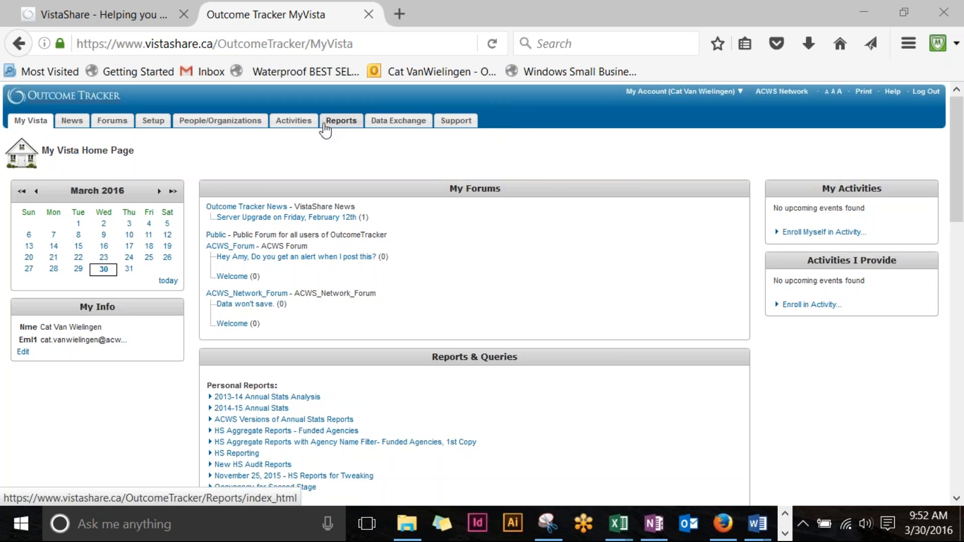
scroll(324, 125, "down", 5)
scroll(324, 129, "down", 6)
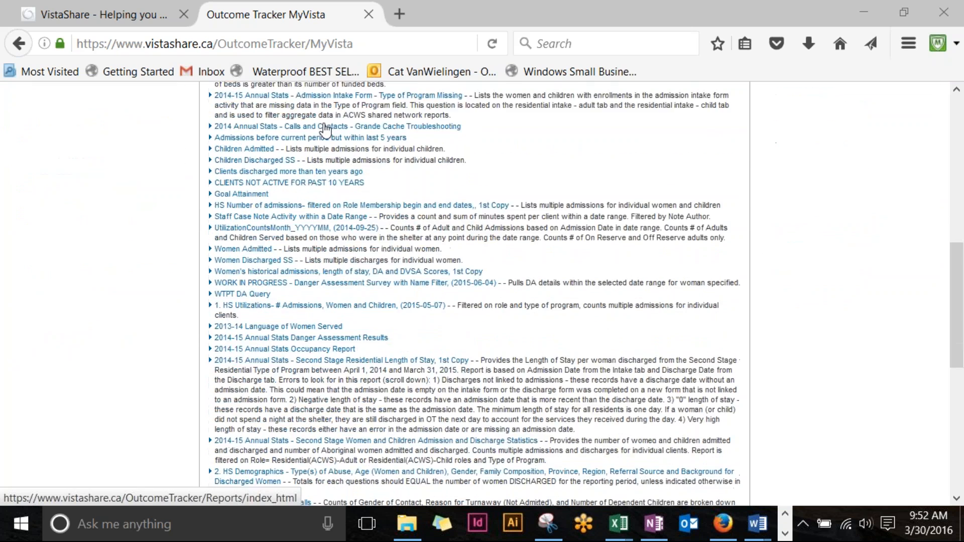
scroll(324, 130, "up", 11)
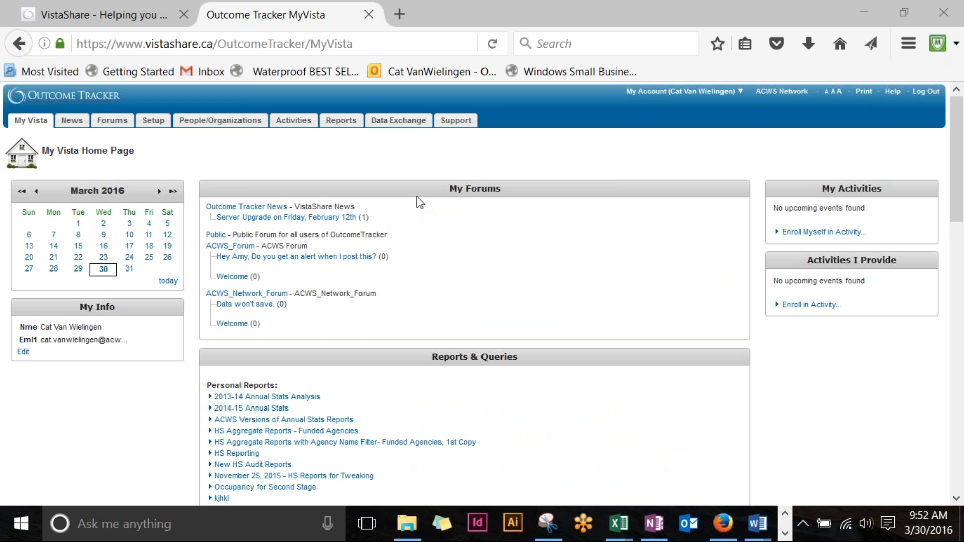
scroll(420, 202, "down", 2)
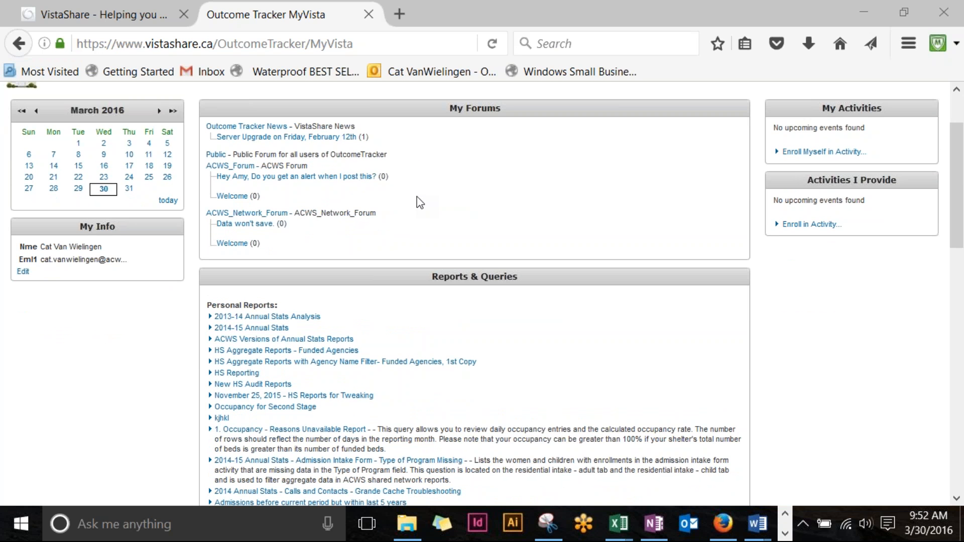
scroll(420, 202, "down", 2)
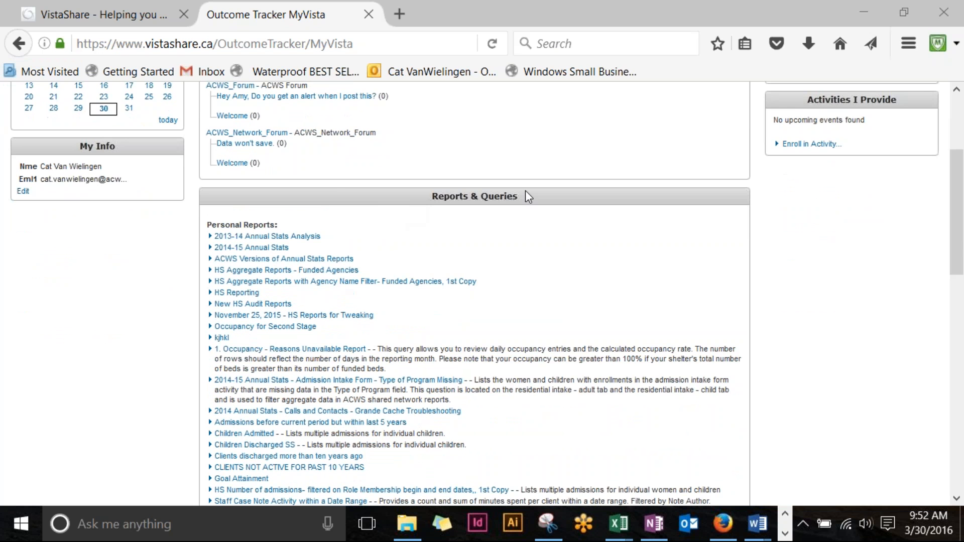
scroll(329, 223, "down", 2)
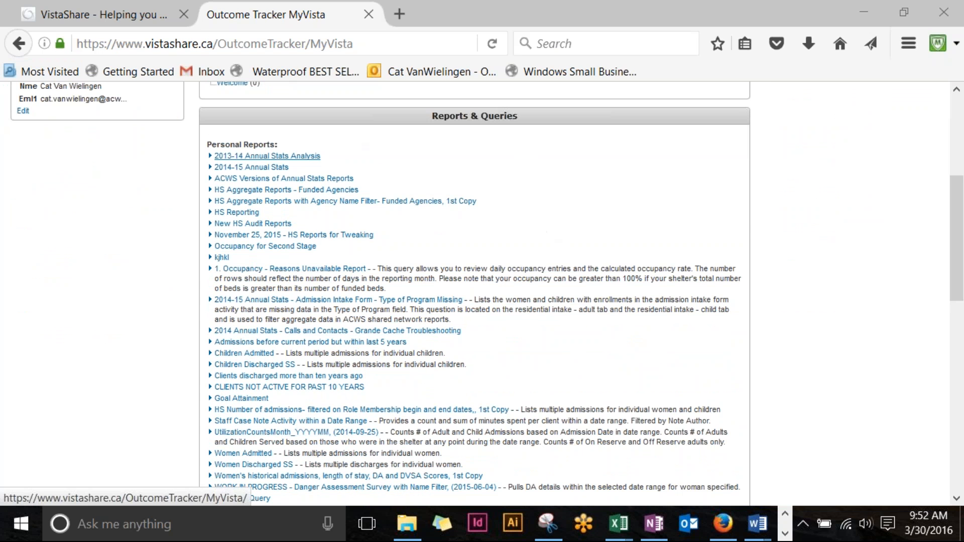
scroll(302, 290, "up", 3)
scroll(301, 251, "up", 4)
scroll(318, 193, "down", 3)
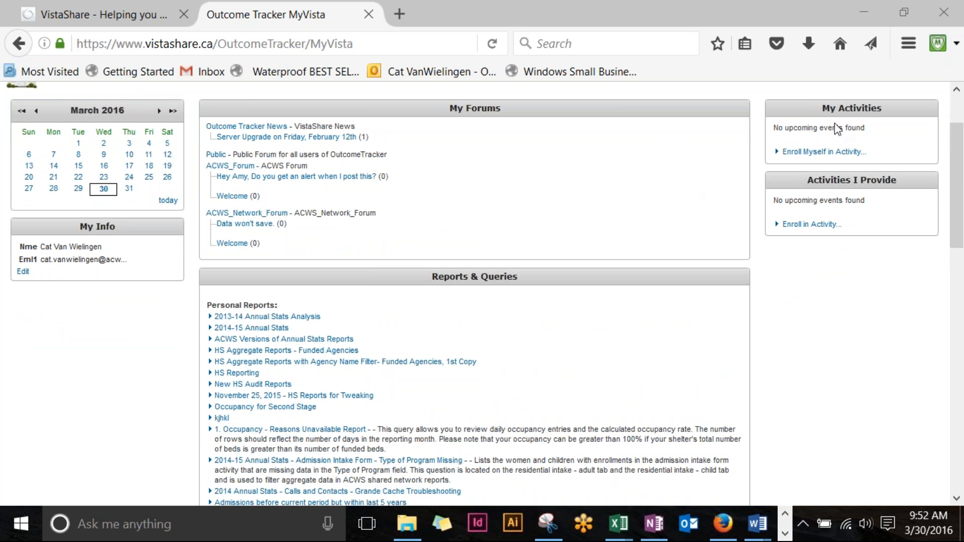
scroll(849, 110, "down", 3)
scroll(482, 292, "up", 5)
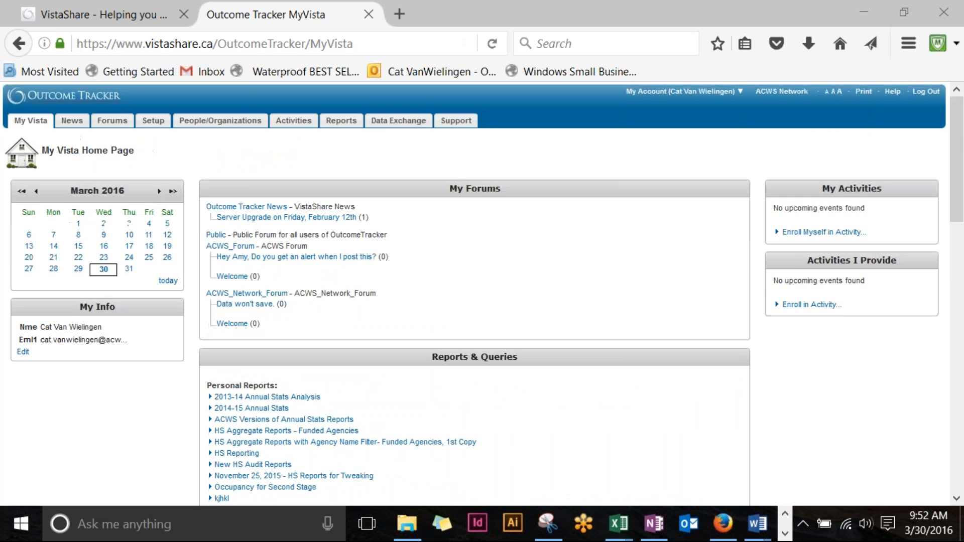
scroll(823, 123, "down", 3)
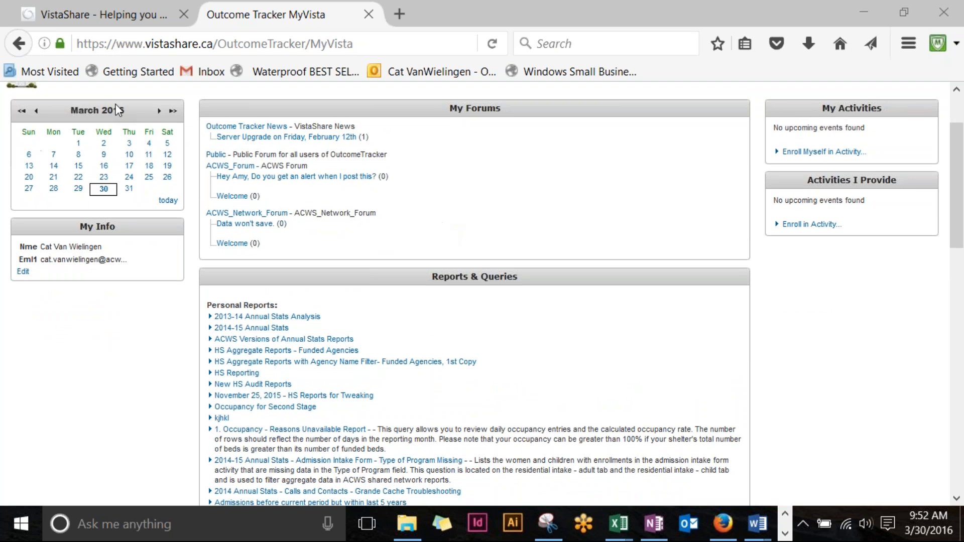
scroll(110, 234, "up", 3)
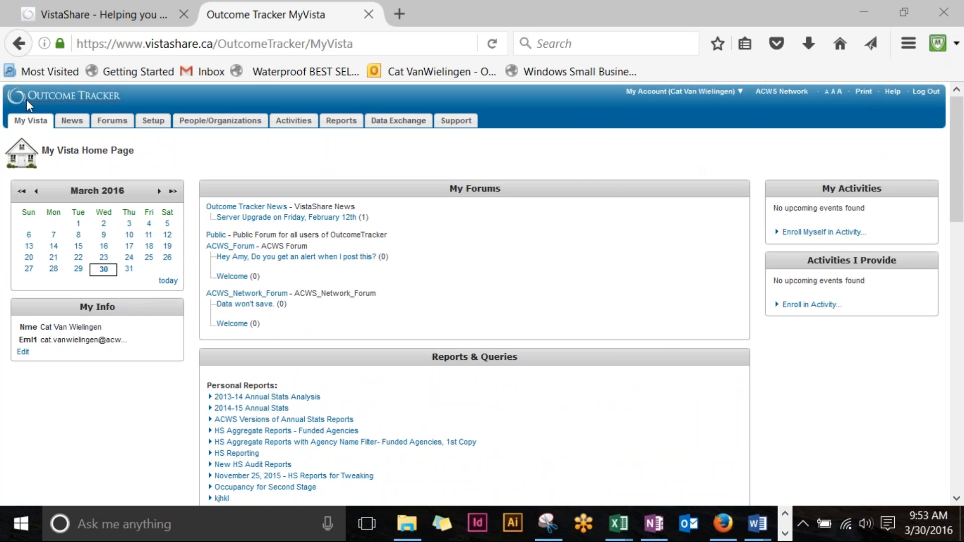
Step: Open the News page with the Server Upgrade, New Years closure and release notes articles
left_click(82, 125)
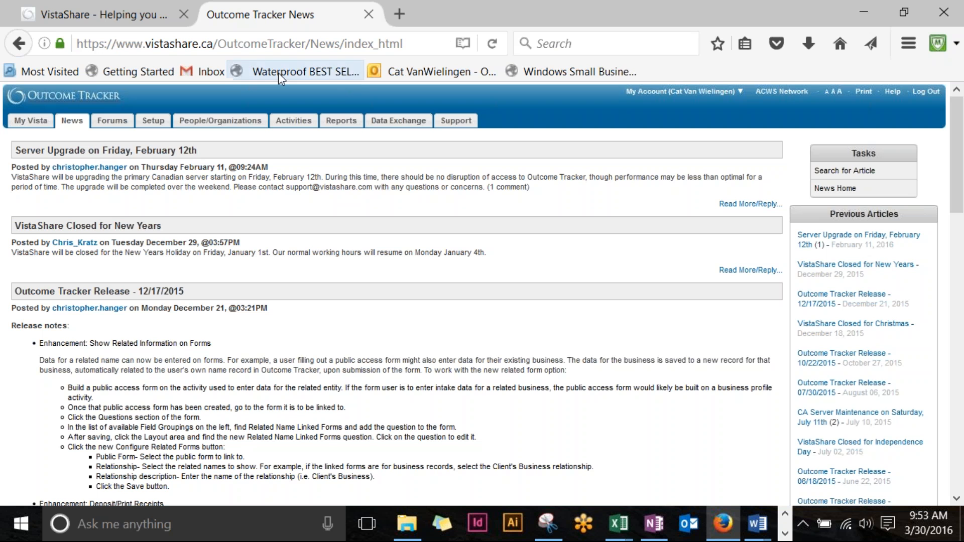
Step: Open Reports and collapse the Shared Network Reports and Shared Agency Reports folders
left_click(344, 124)
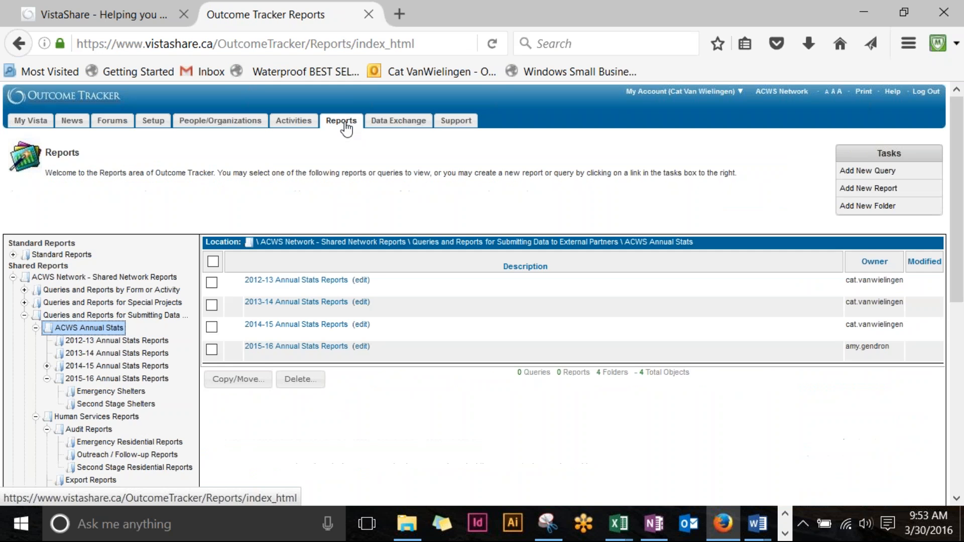
scroll(345, 129, "down", 5)
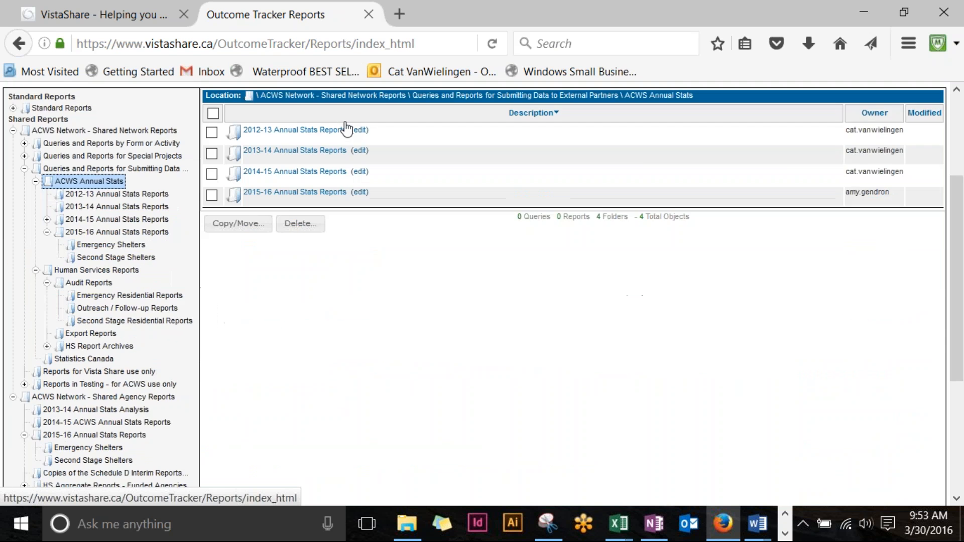
scroll(377, 272, "up", 1)
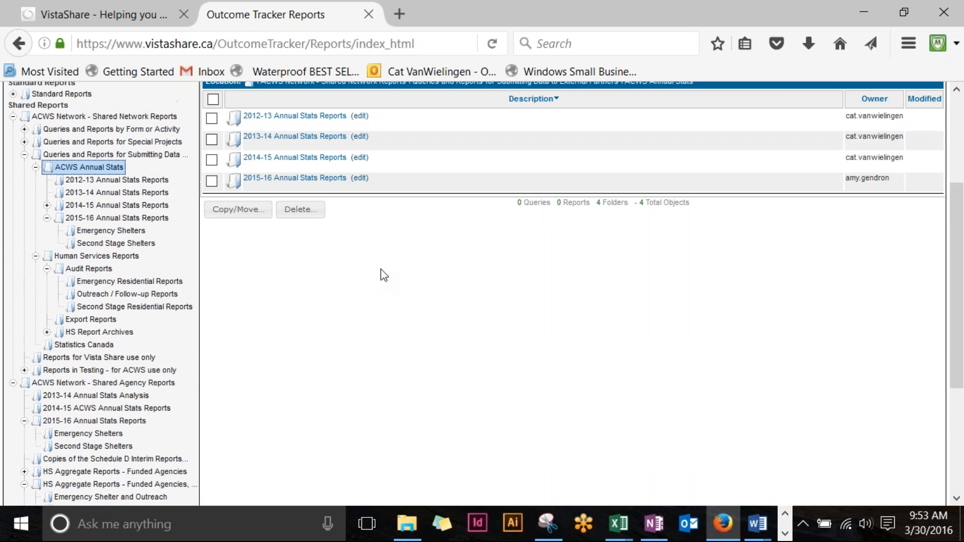
left_click(13, 117)
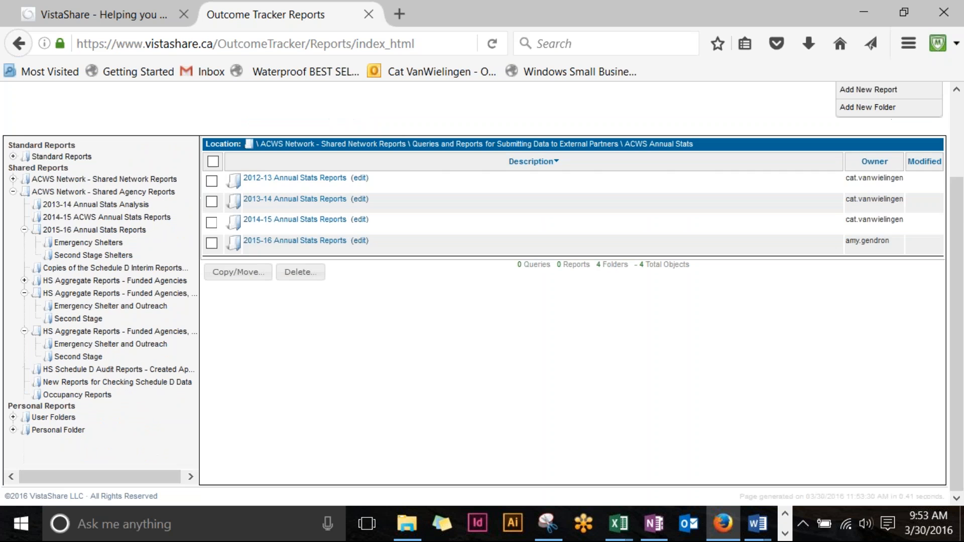
left_click(13, 193)
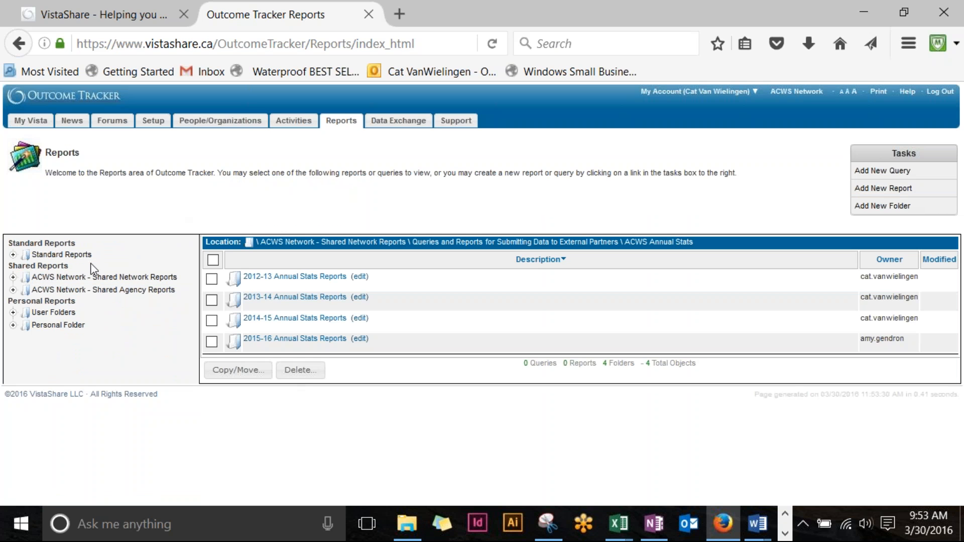
mouse_move(668, 93)
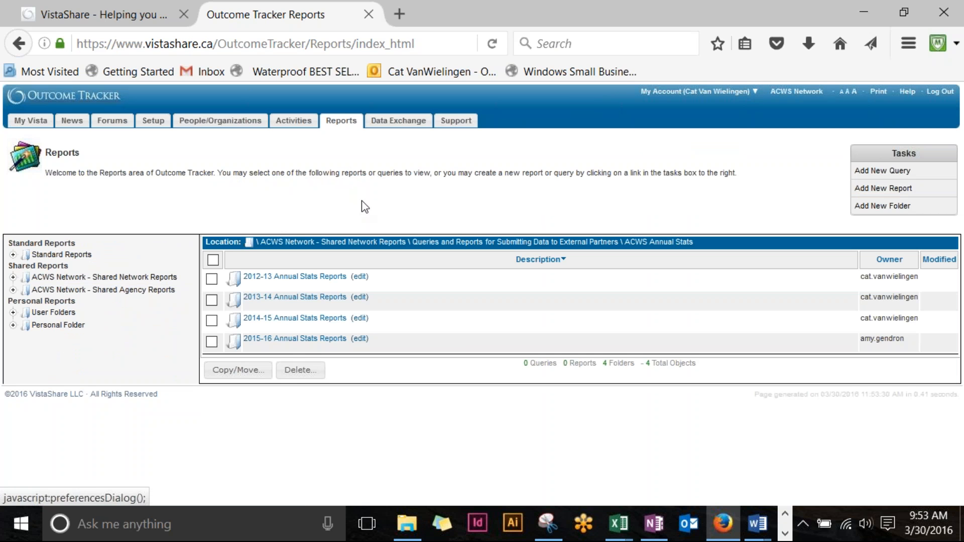
Step: Open People/Organizations, clear the 'lloyd' name filter and search to list all 128 entries
left_click(220, 121)
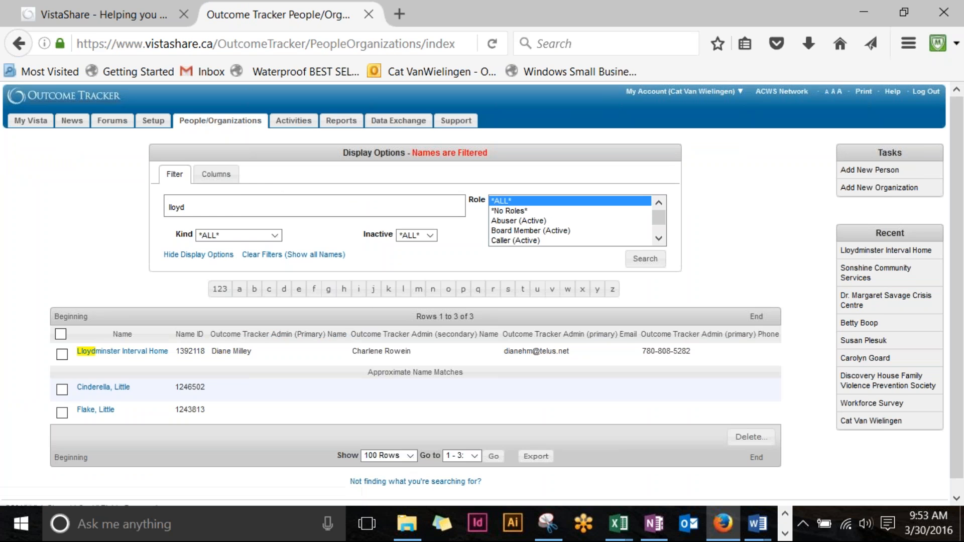
double_click(236, 206)
key("BackSpace")
left_click(648, 261)
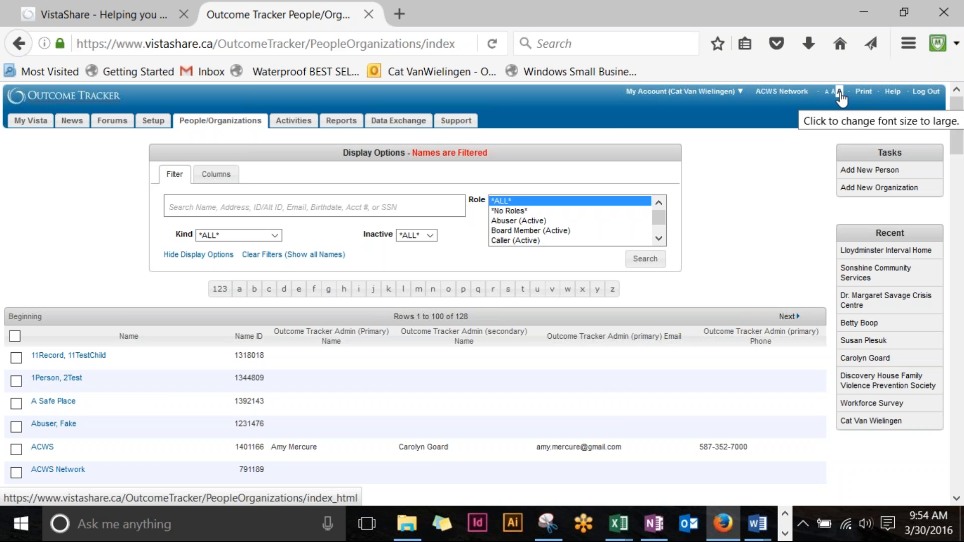
Step: Switch the page text to the large size and scroll through the list
left_click(839, 92)
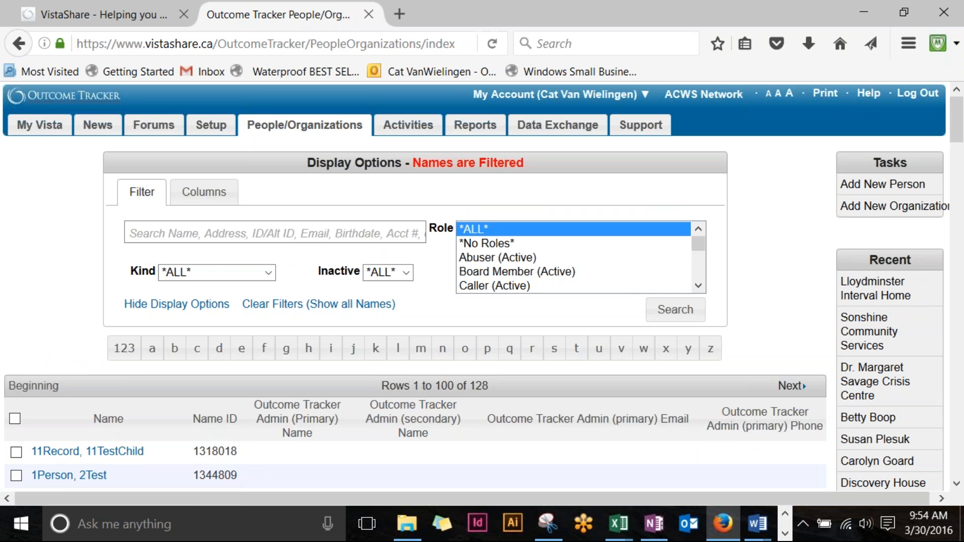
scroll(138, 370, "down", 9)
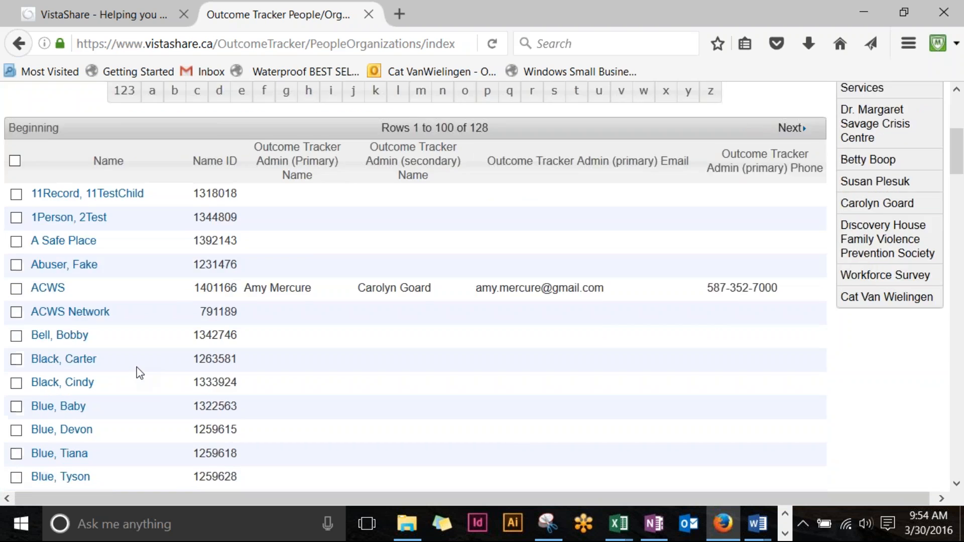
scroll(139, 371, "down", 20)
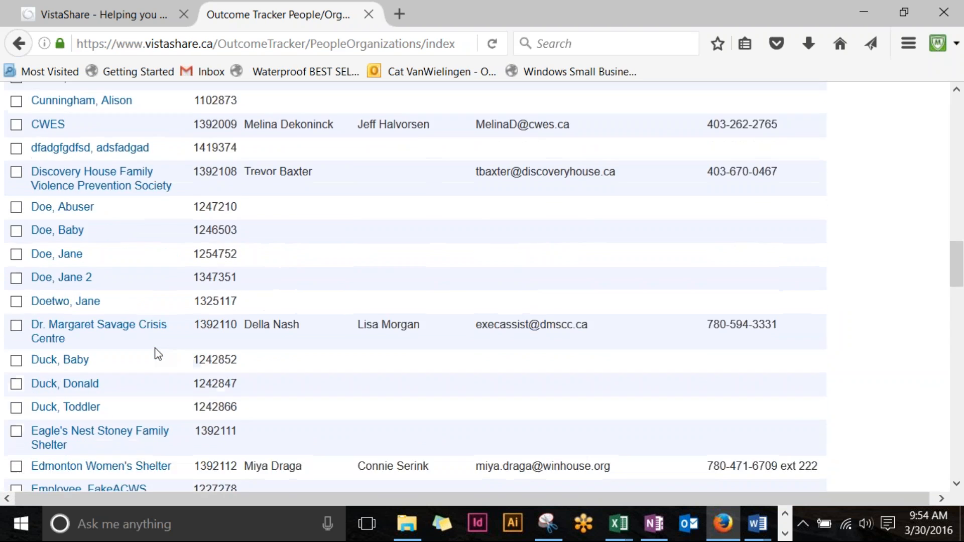
scroll(157, 354, "down", 20)
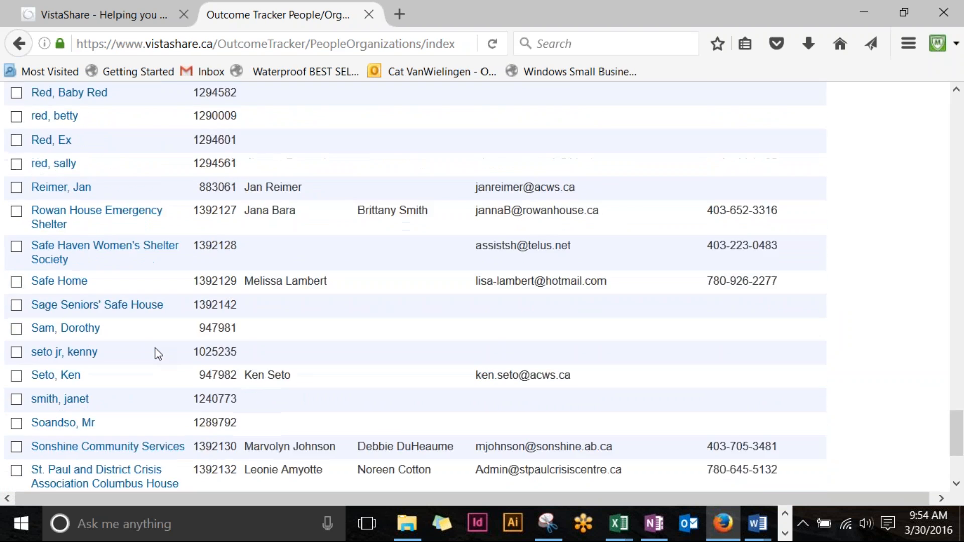
scroll(155, 348, "up", 20)
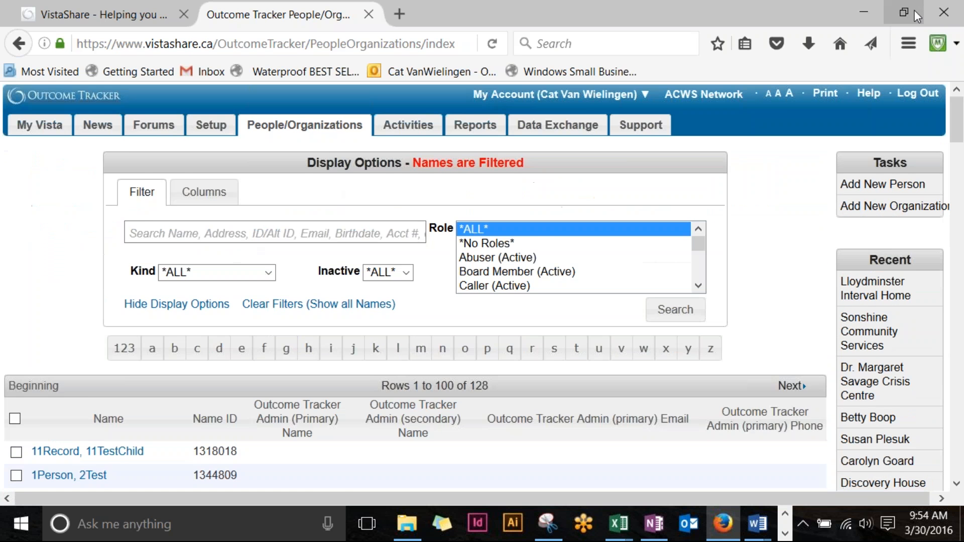
Step: Try the small and medium text sizes, then return to large
left_click(770, 95)
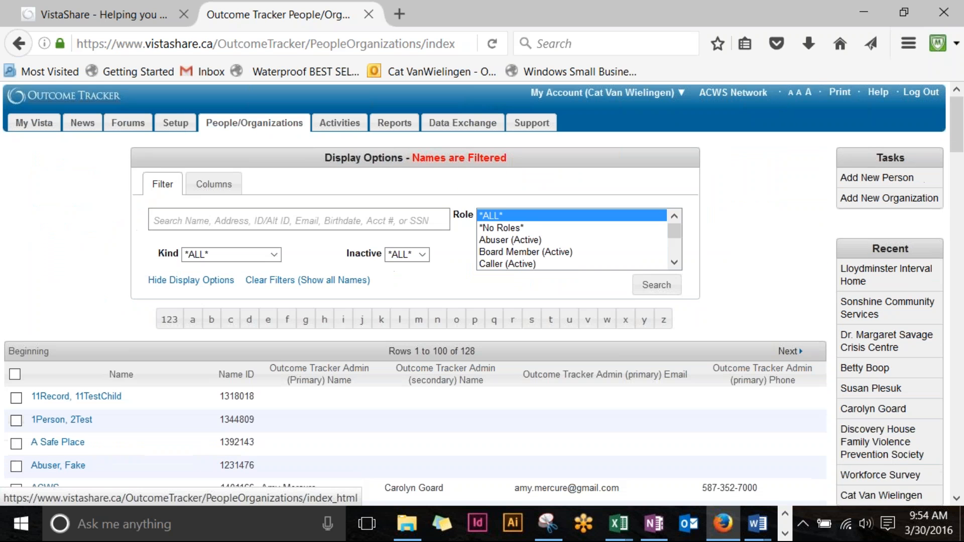
left_click(802, 96)
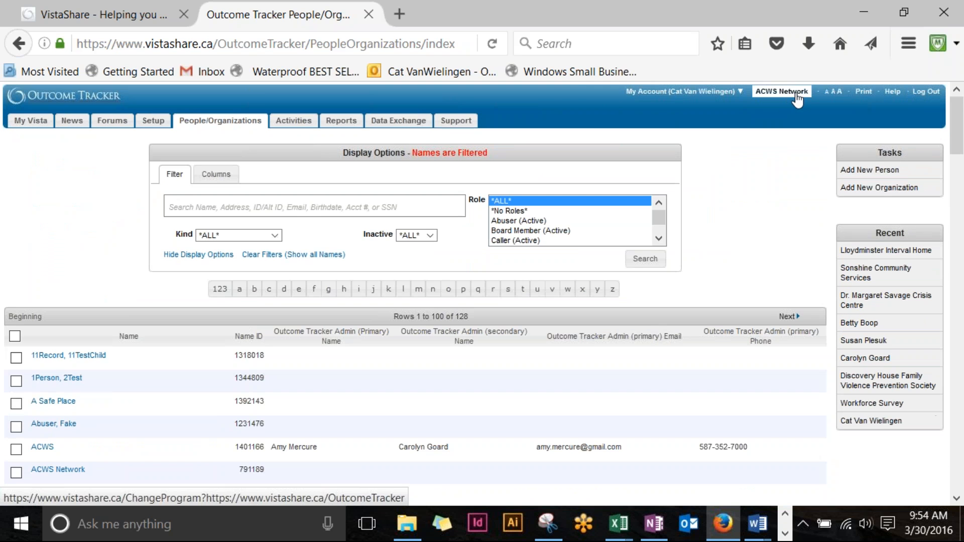
left_click(838, 92)
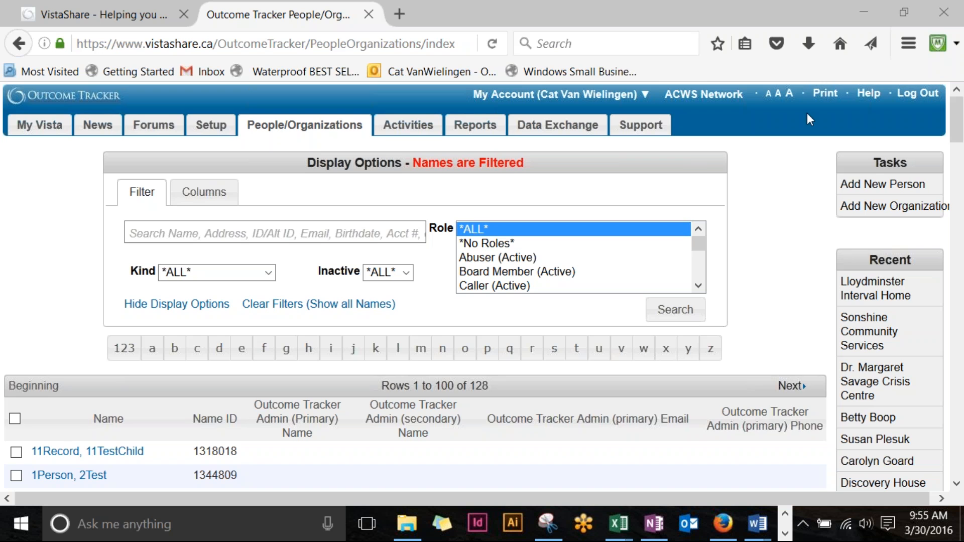
scroll(807, 113, "down", 3)
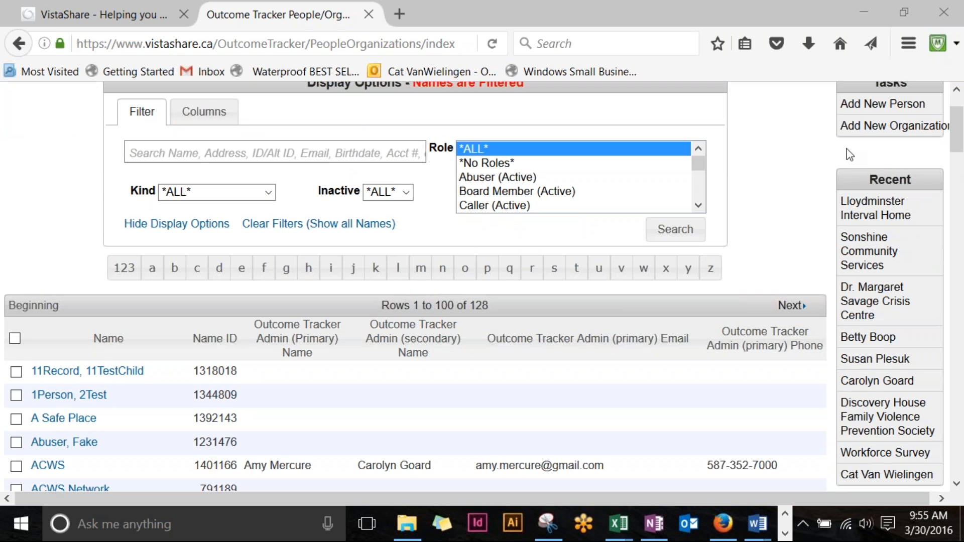
scroll(897, 162, "down", 3)
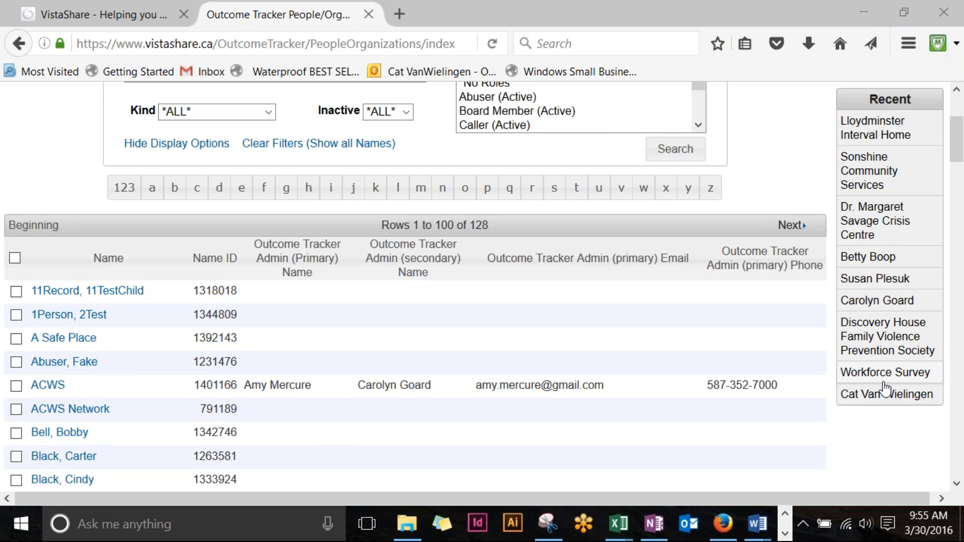
scroll(911, 241, "up", 3)
scroll(874, 191, "up", 1)
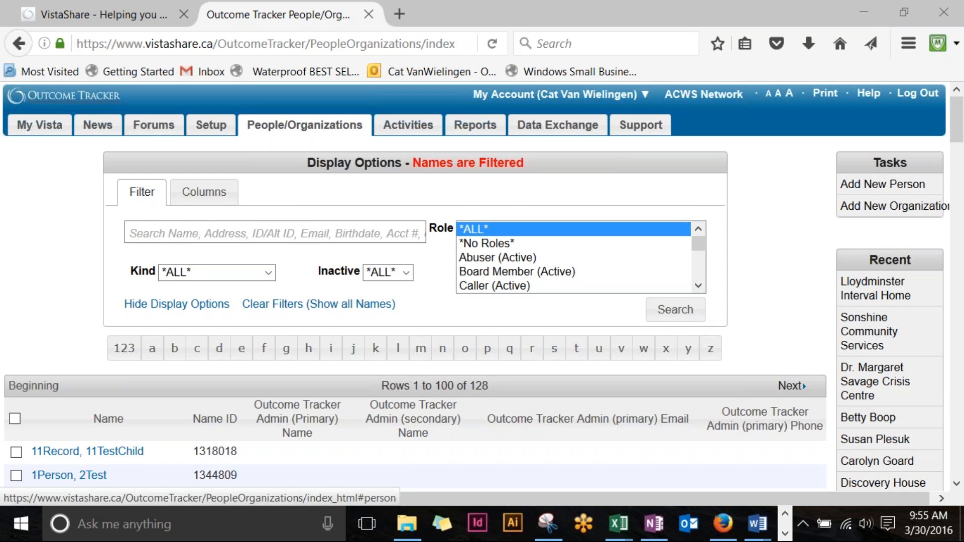
scroll(872, 200, "down", 5)
scroll(872, 201, "up", 1)
scroll(877, 283, "up", 6)
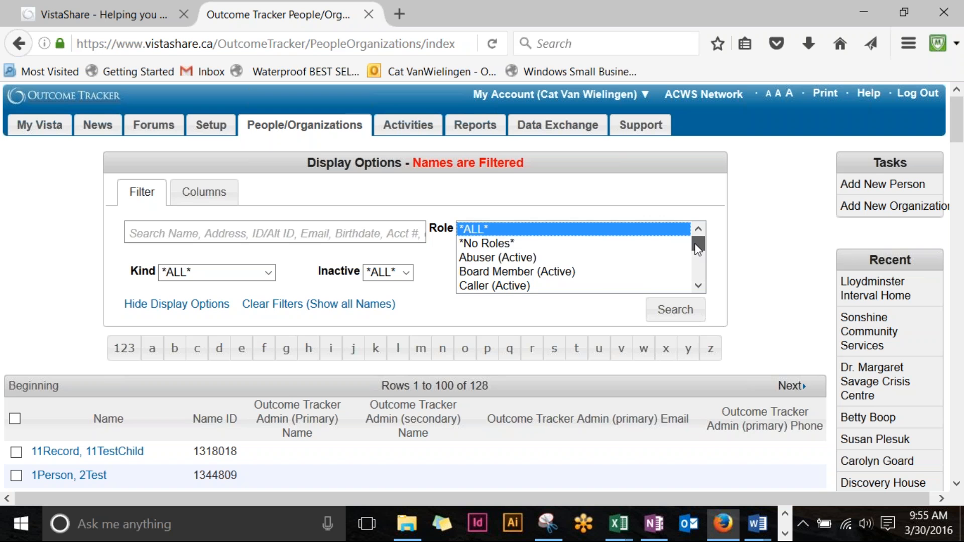
mouse_move(698, 243)
left_mouse_down()
mouse_move(699, 274)
mouse_move(713, 235)
left_mouse_up()
scroll(555, 267, "down", 3)
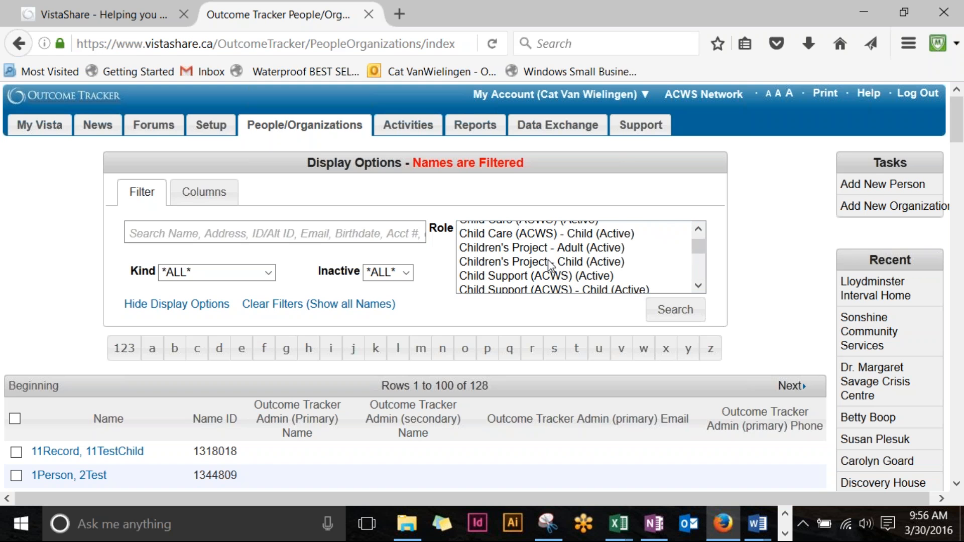
scroll(551, 264, "down", 1)
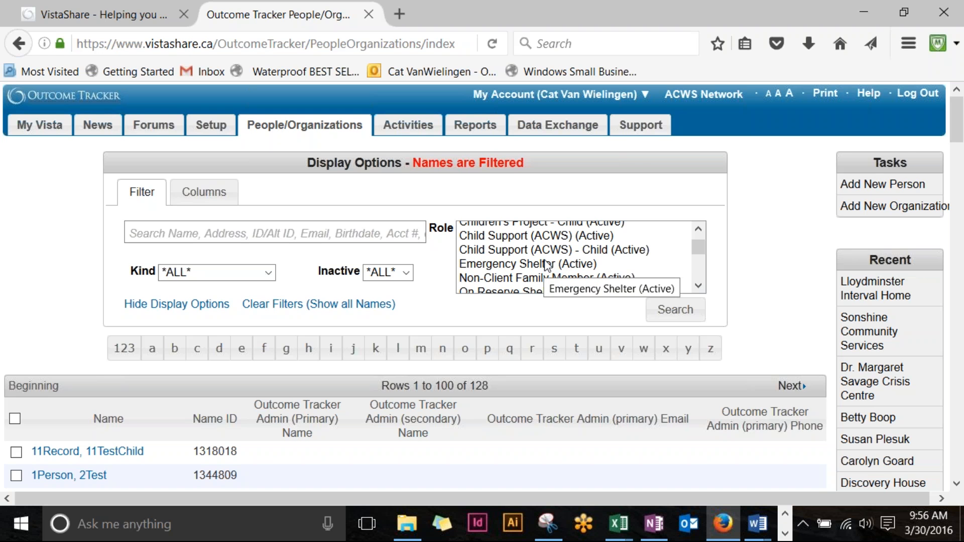
scroll(548, 266, "down", 4)
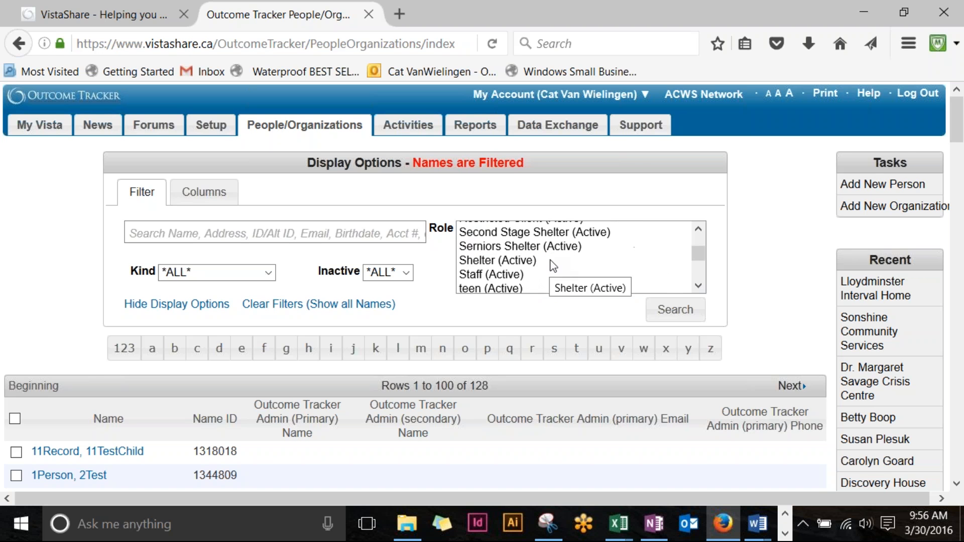
scroll(553, 263, "up", 3)
scroll(559, 255, "down", 1)
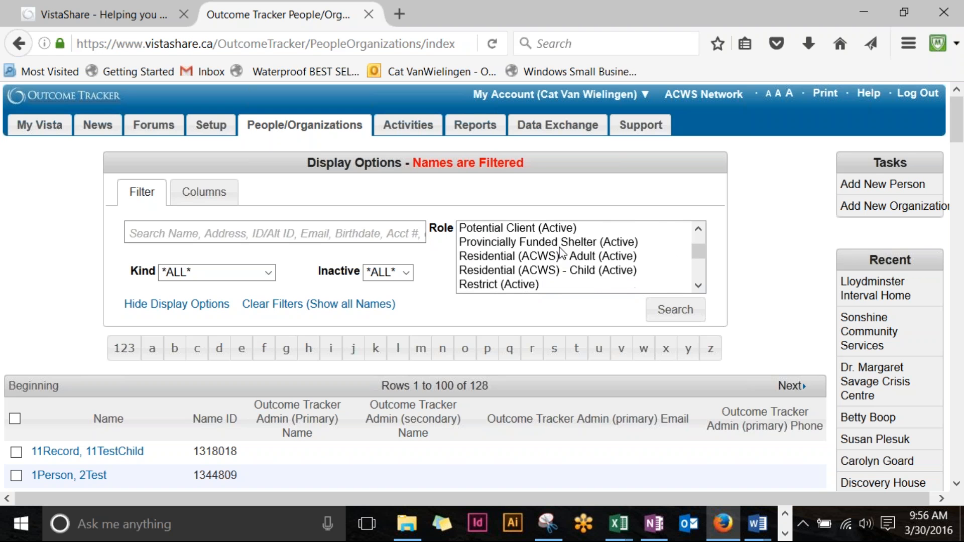
left_click(537, 257)
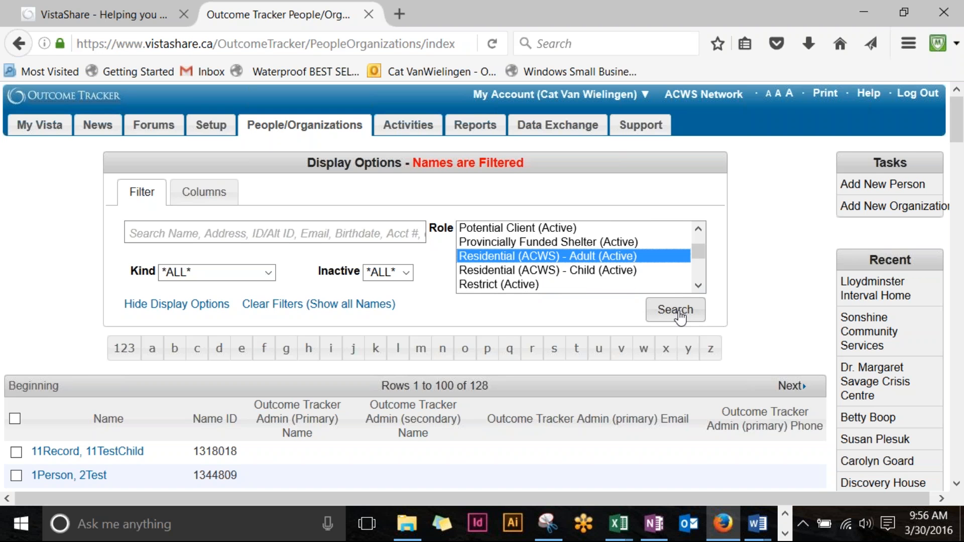
Step: Search with the Residential (ACWS) - Adult role and scroll through the 15 results
left_click(679, 314)
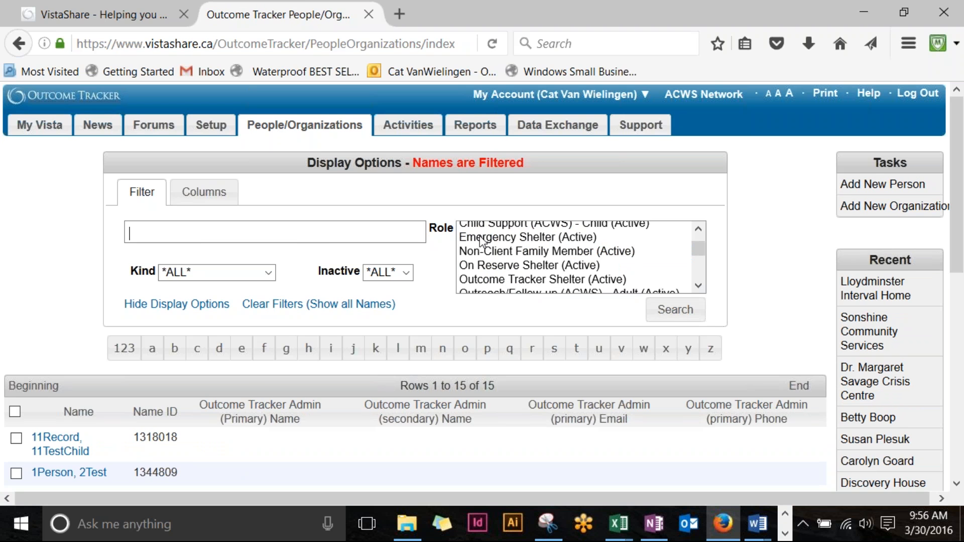
scroll(481, 241, "down", 1)
scroll(80, 267, "down", 5)
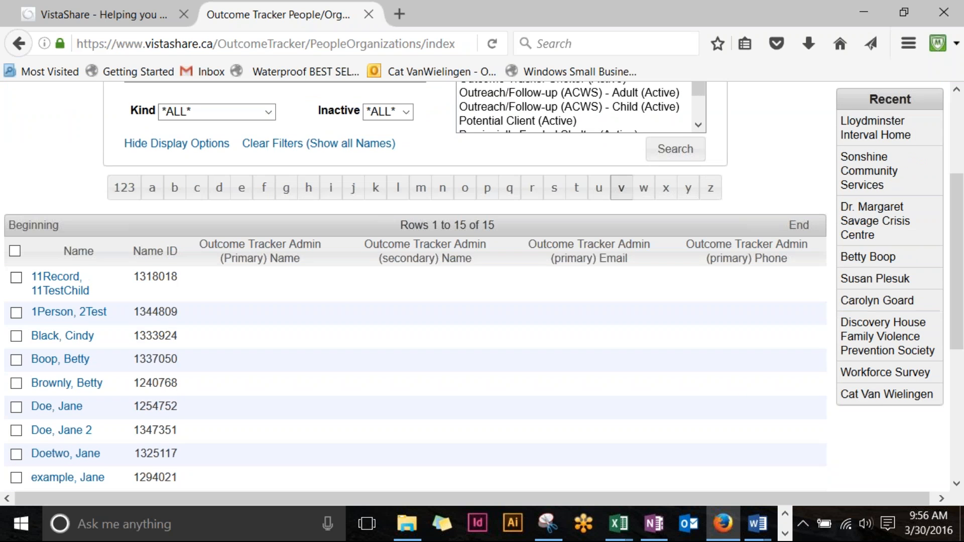
scroll(623, 111, "down", 1)
left_click(603, 109)
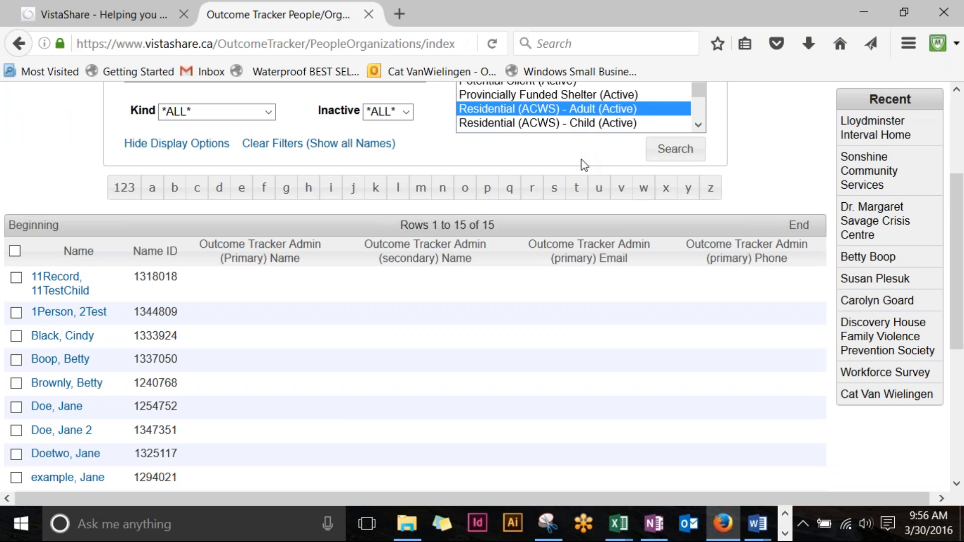
scroll(368, 271, "down", 8)
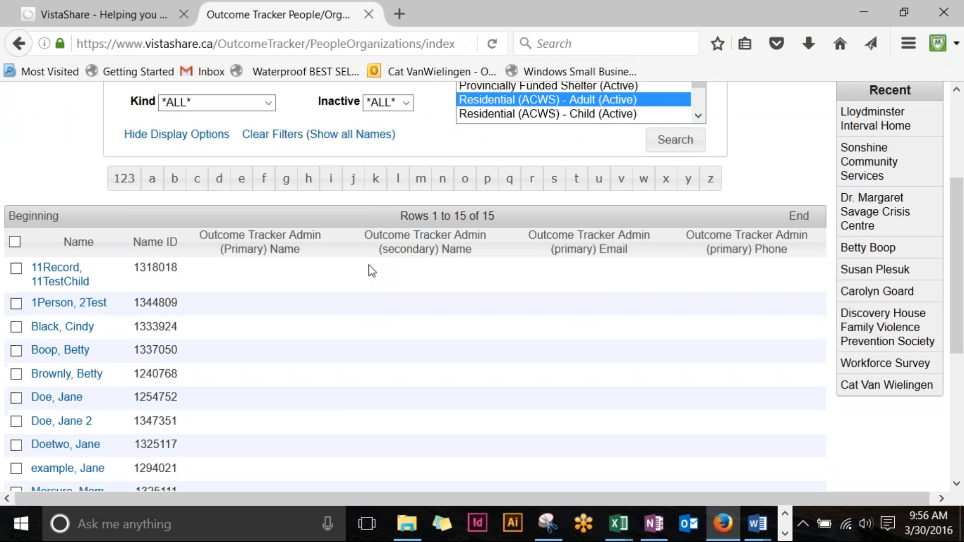
scroll(371, 302, "up", 13)
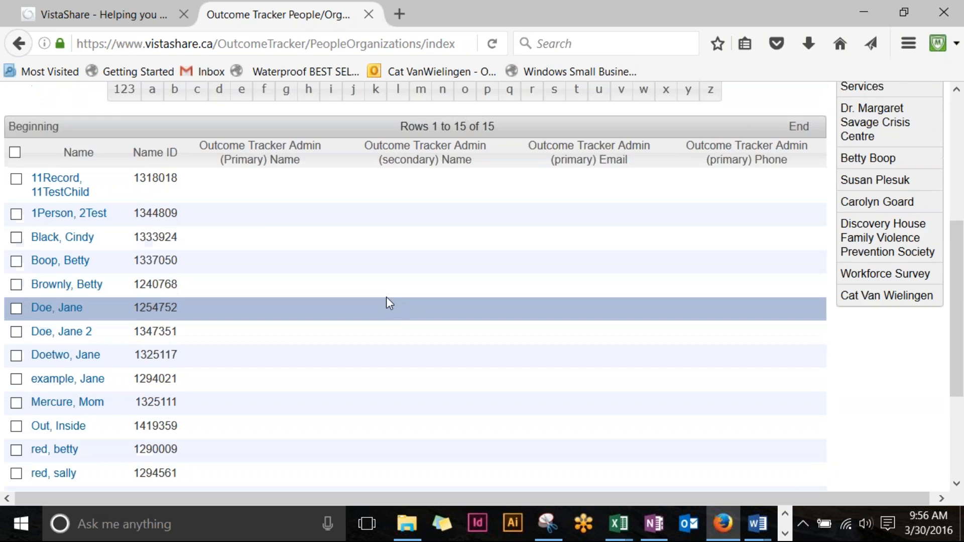
scroll(369, 362, "down", 10)
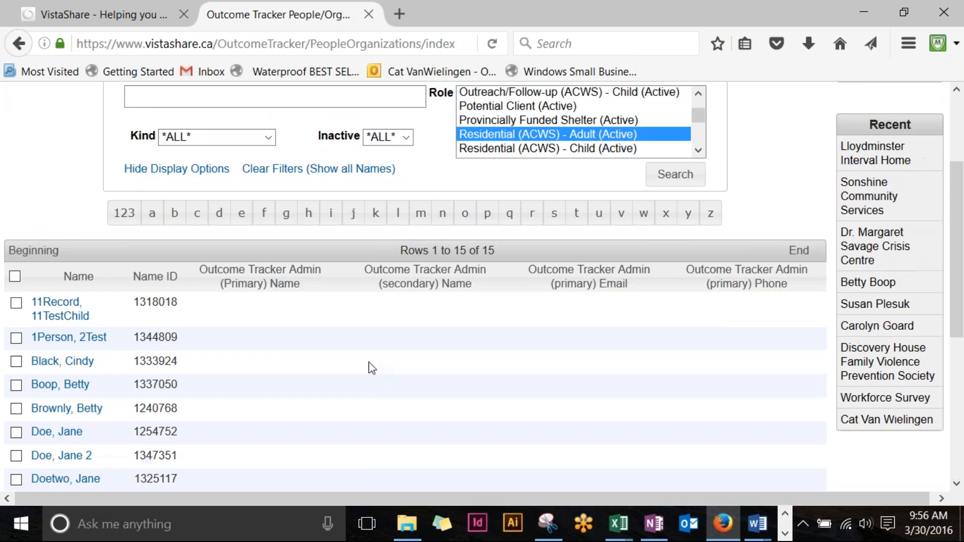
scroll(371, 359, "up", 5)
scroll(374, 357, "up", 5)
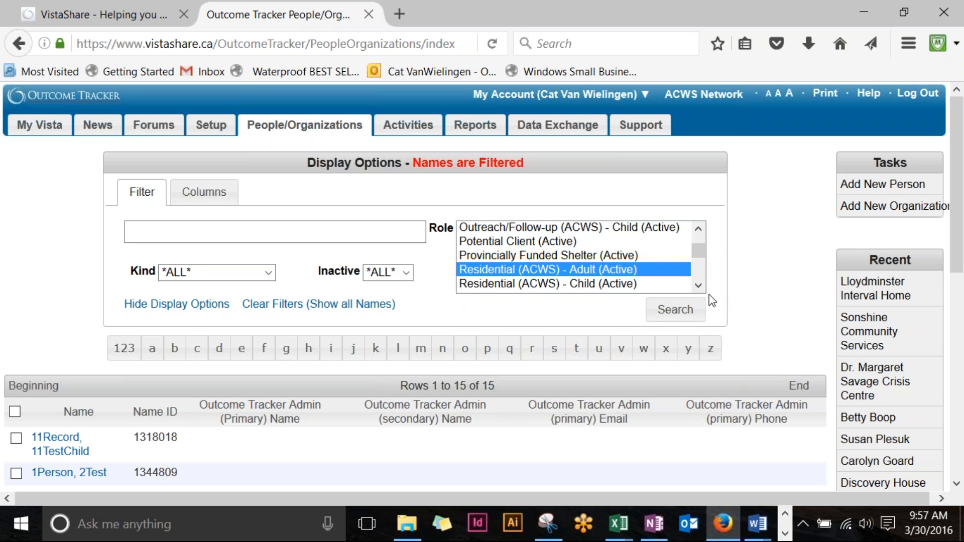
scroll(693, 265, "up", 1)
Step: Set Kind to Organizations Only and apply the filter
scroll(691, 255, "up", 8)
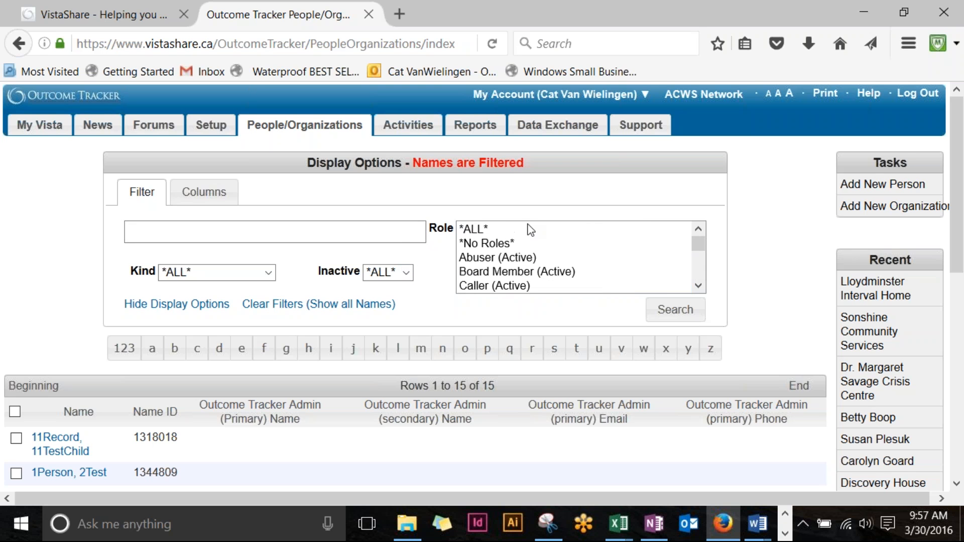
left_click(266, 275)
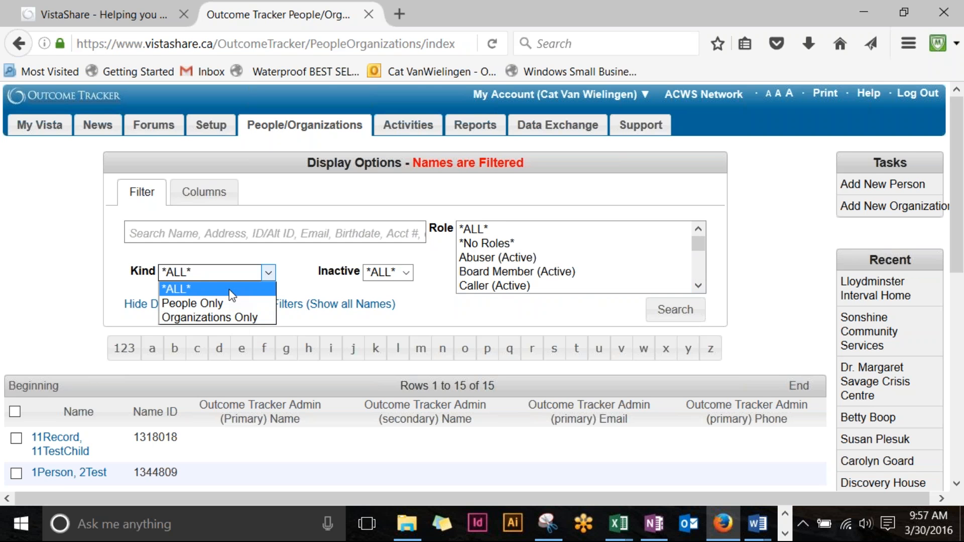
left_click(267, 275)
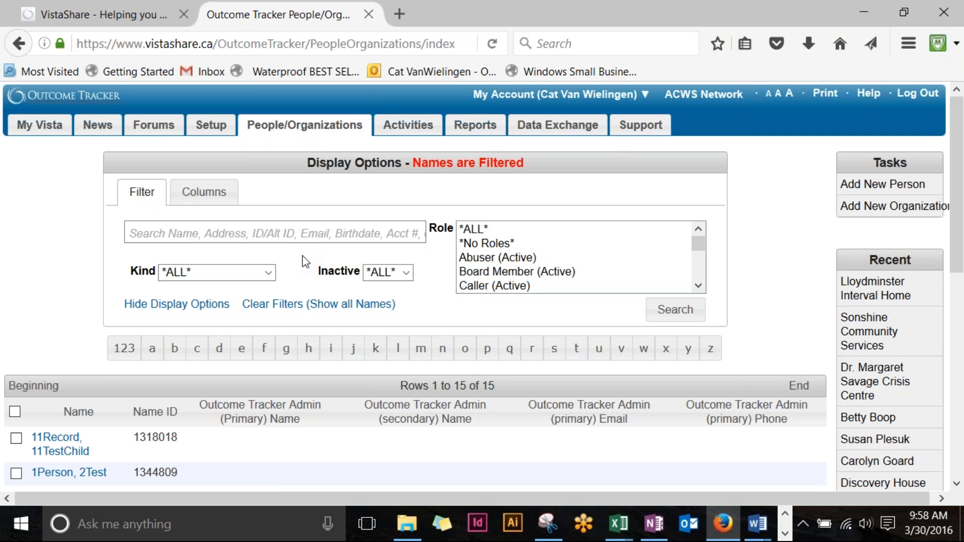
left_click(268, 273)
left_click(238, 316)
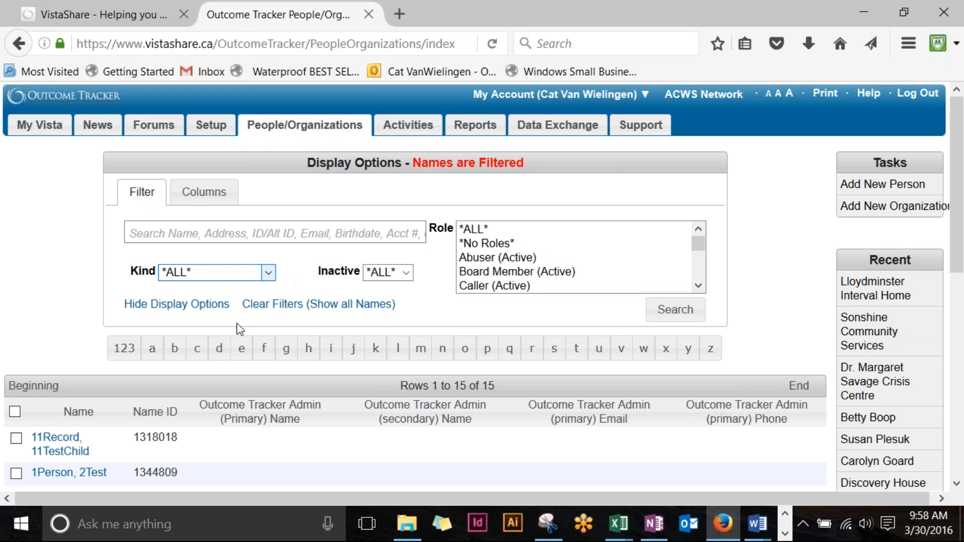
scroll(734, 254, "down", 3)
left_click(676, 237)
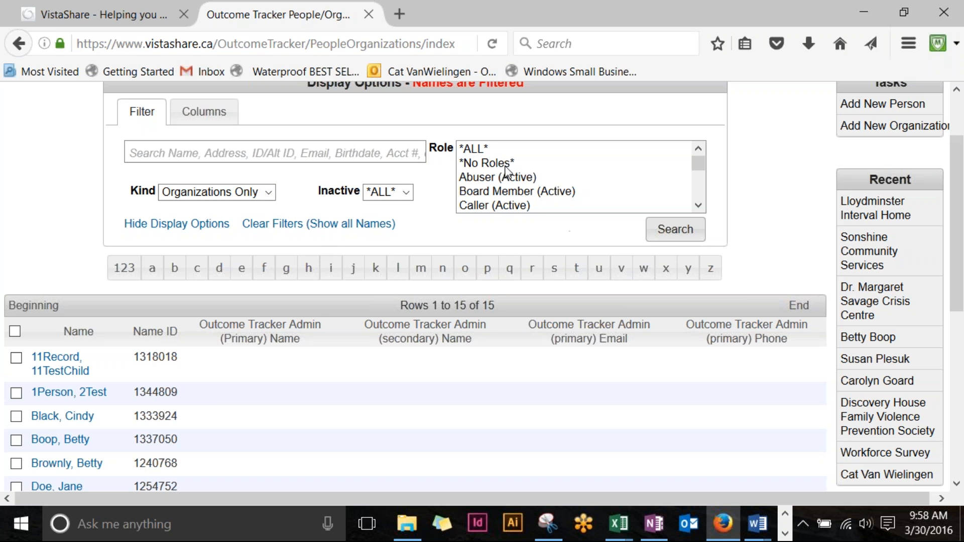
Step: Select *ALL* roles and search, listing 47 organizations
left_click(479, 150)
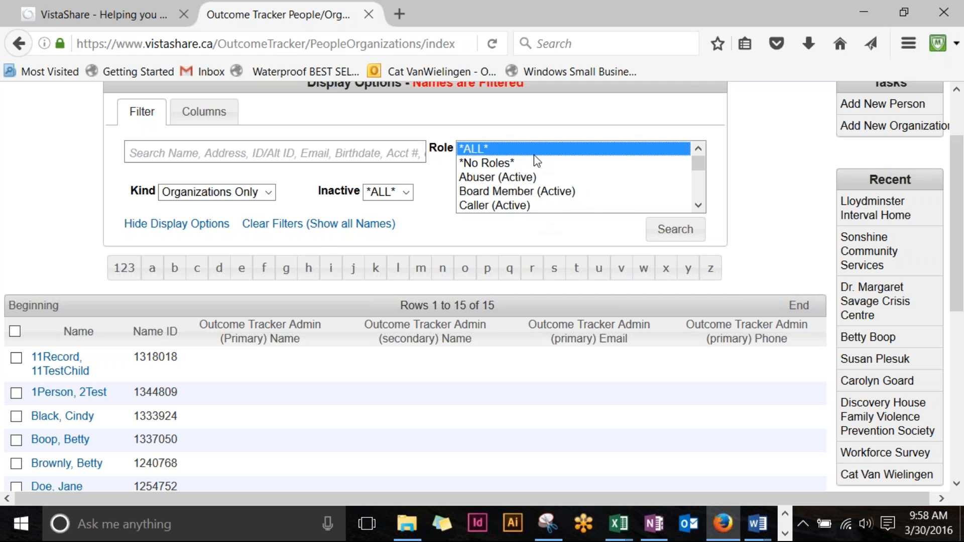
scroll(535, 157, "down", 3)
scroll(536, 158, "up", 3)
left_click(692, 236)
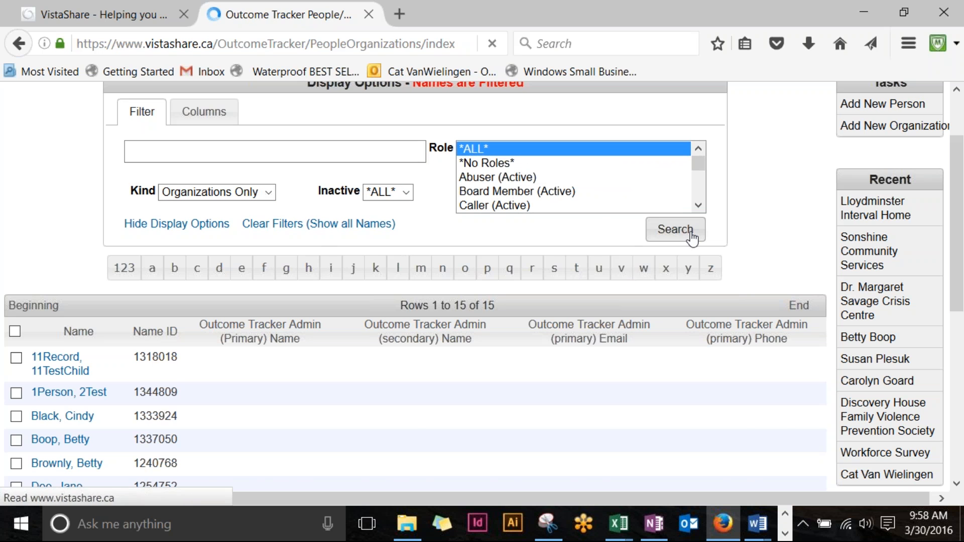
scroll(472, 203, "down", 15)
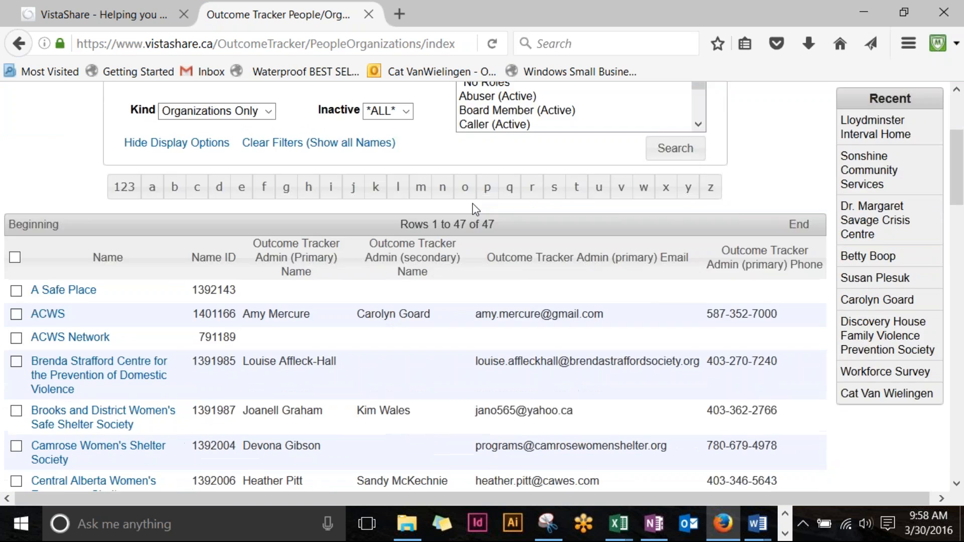
scroll(472, 203, "down", 5)
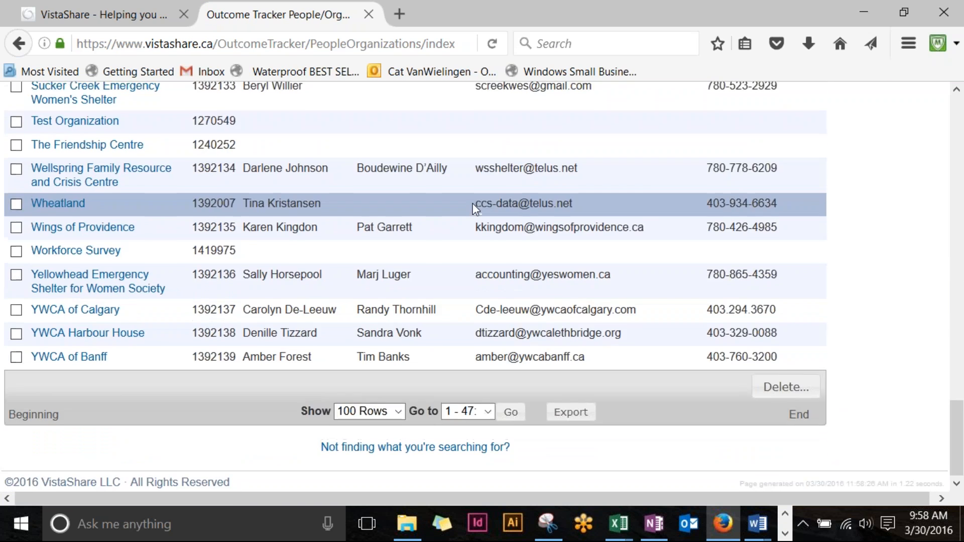
scroll(472, 203, "up", 20)
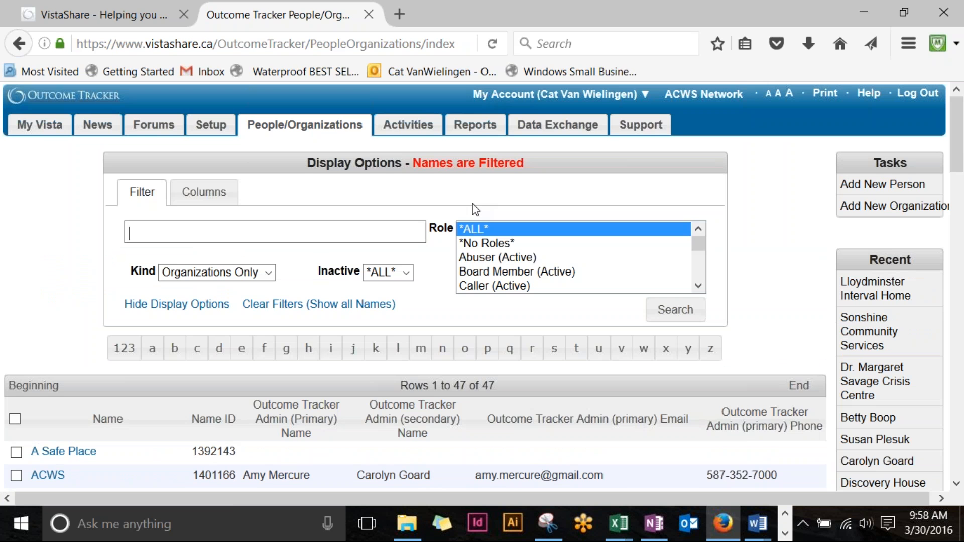
Step: Switch the Kind filter from Organizations Only back to *ALL* and return to the name search box
left_click(387, 237)
left_click(500, 229)
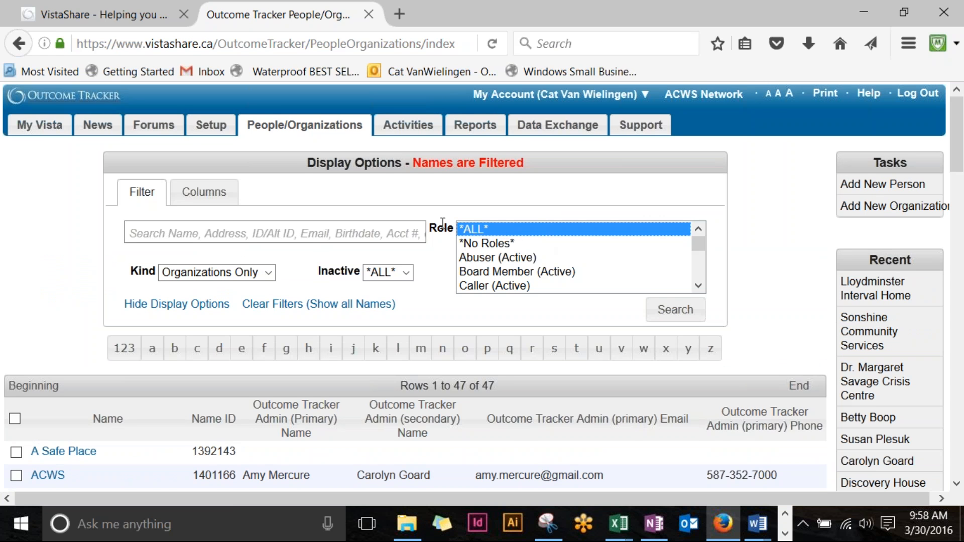
left_click(268, 273)
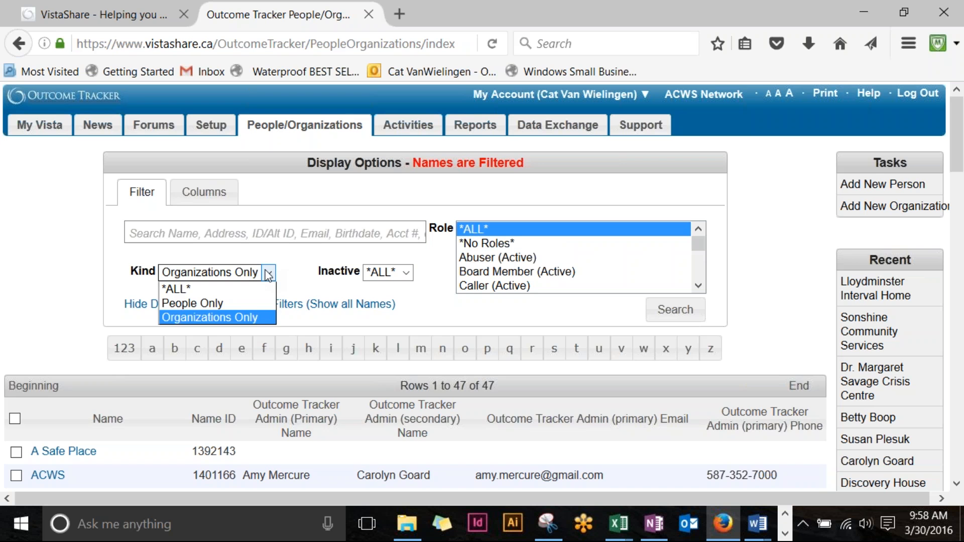
left_click(269, 275)
left_click(265, 275)
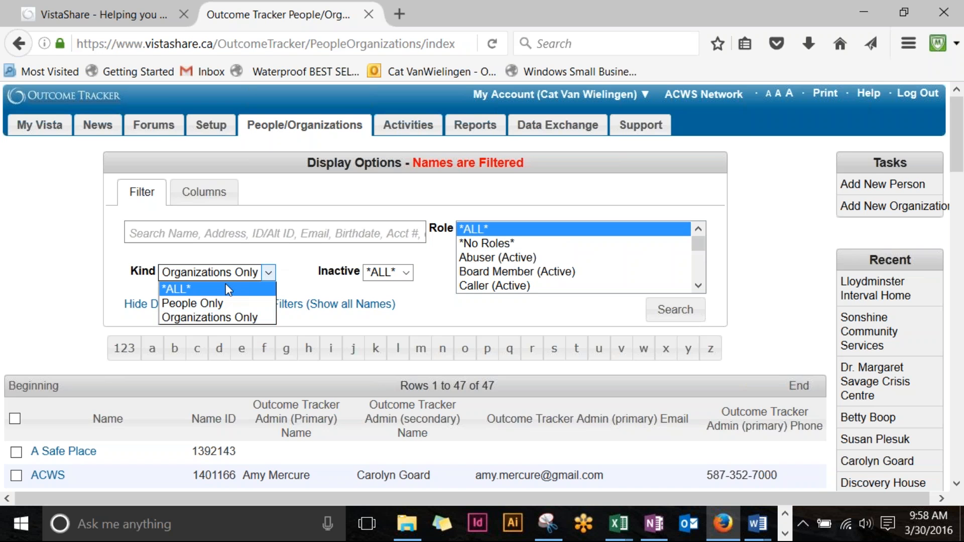
left_click(200, 290)
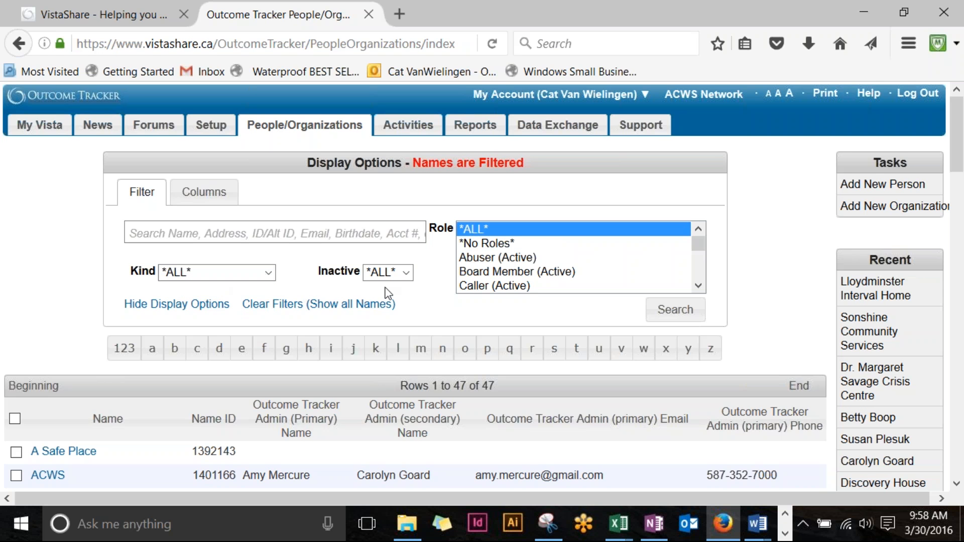
left_click(298, 230)
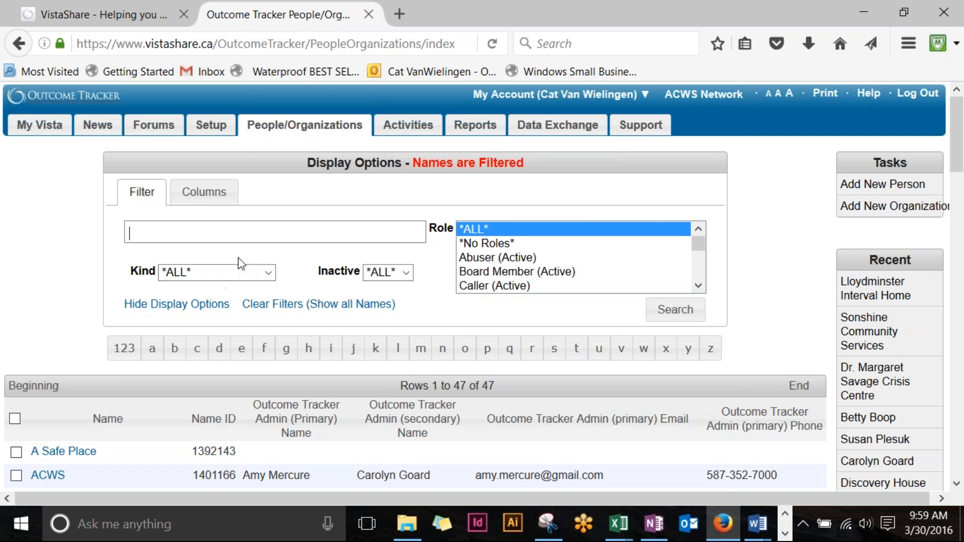
type("marge")
left_click(669, 312)
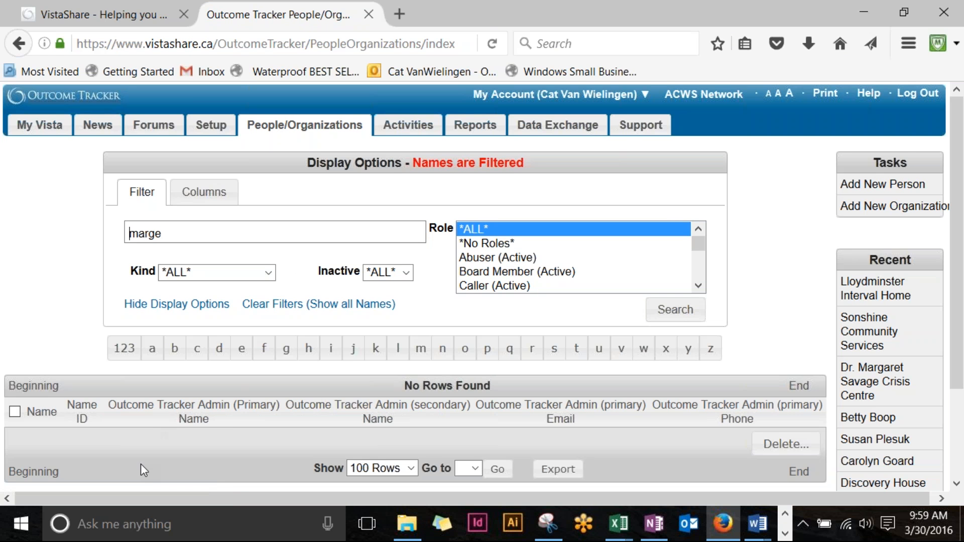
left_click_drag(166, 234, 79, 234)
type("margaret")
key("Return")
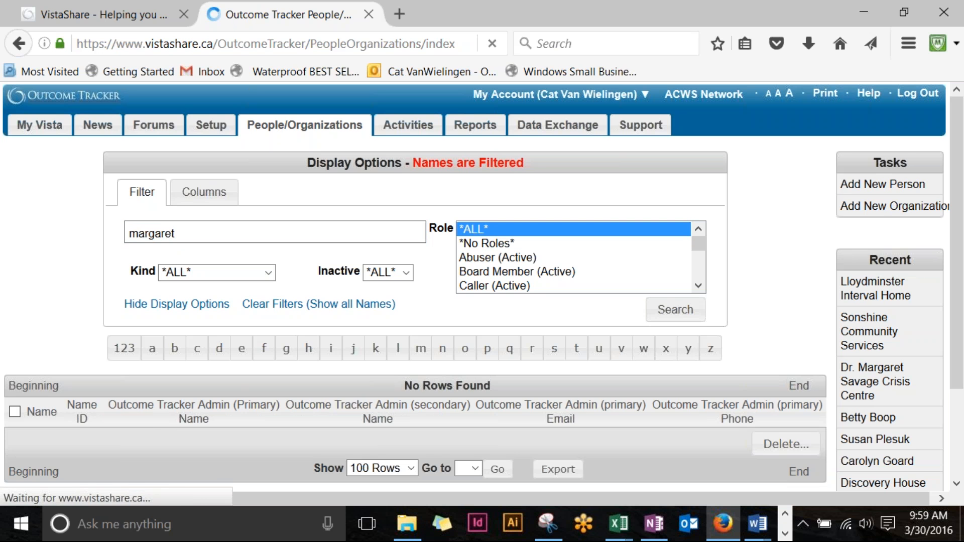
scroll(482, 286, "down", 3)
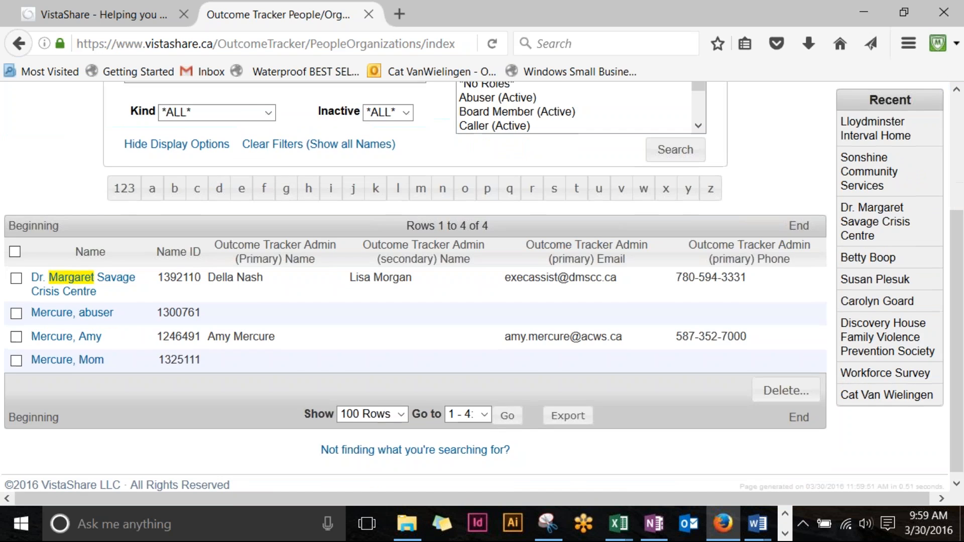
scroll(191, 208, "up", 4)
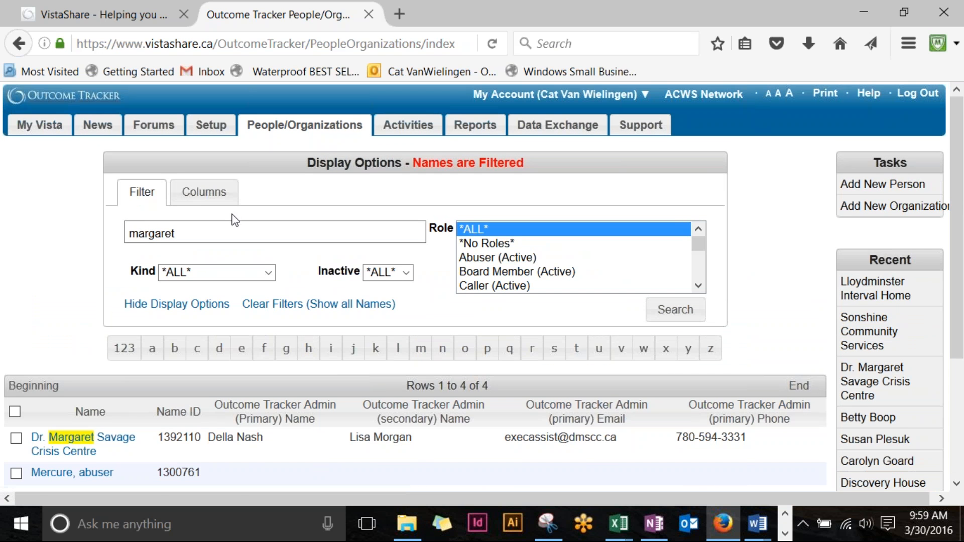
scroll(100, 214, "down", 3)
scroll(99, 213, "up", 3)
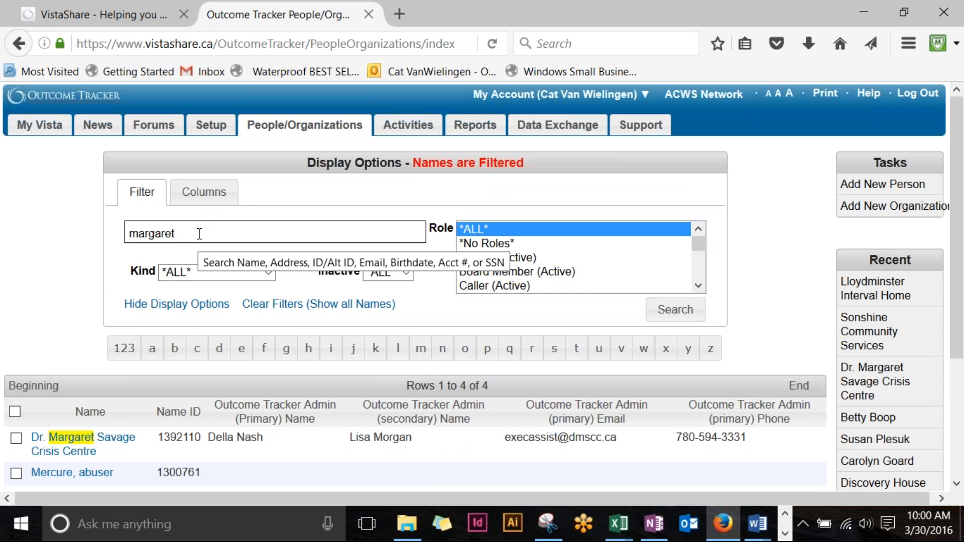
scroll(200, 234, "down", 1)
scroll(199, 234, "up", 1)
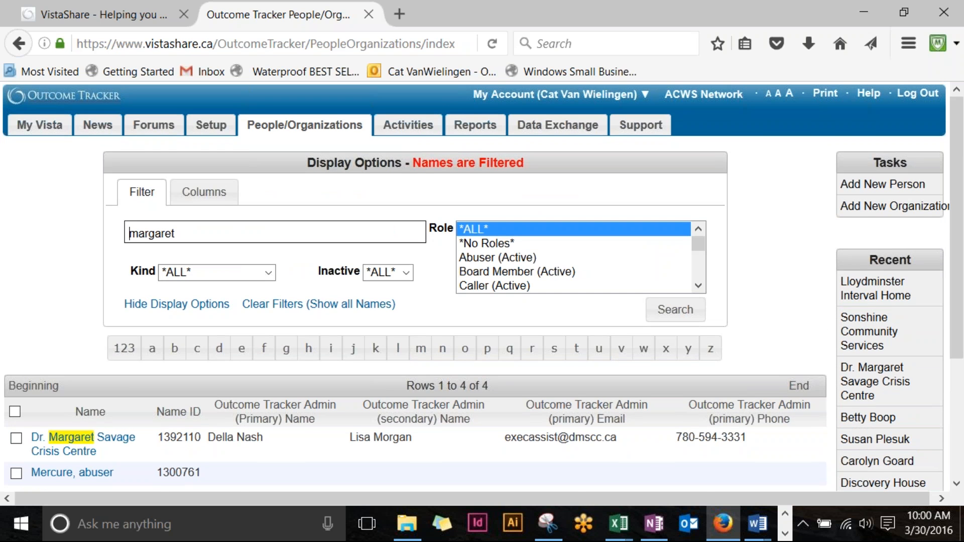
scroll(199, 234, "down", 1)
scroll(199, 234, "down", 3)
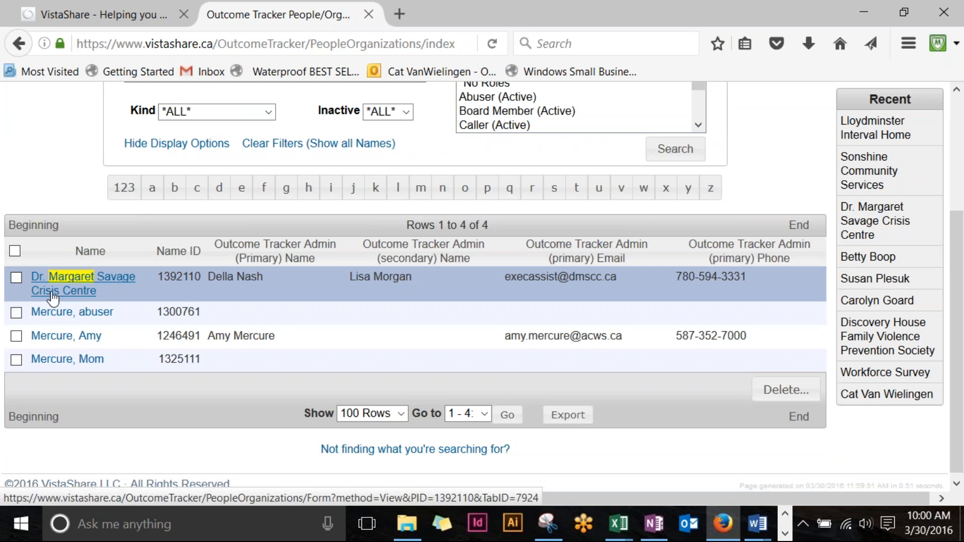
scroll(58, 294, "up", 3)
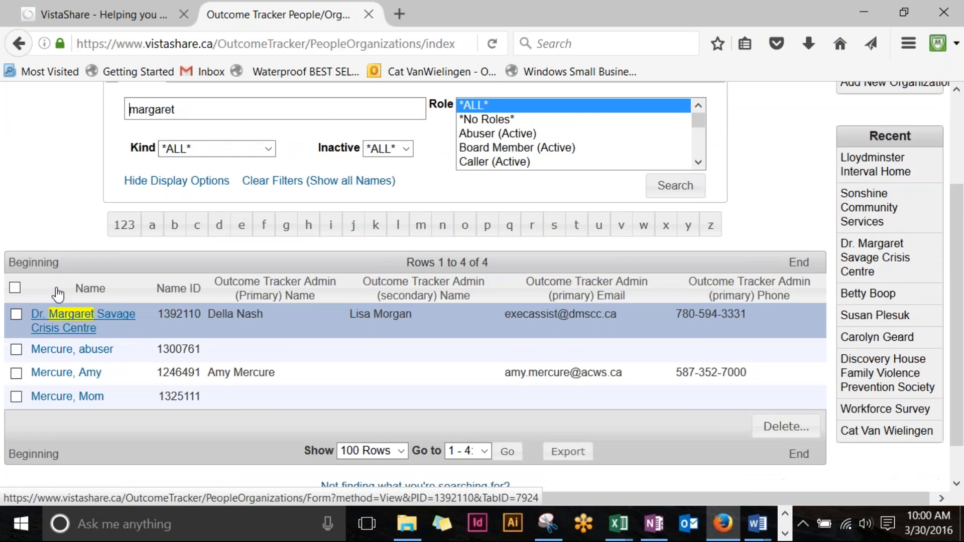
Step: Replace the name filter with the contact's last name and search, which returns No Rows Found
left_click_drag(243, 234, 9, 256)
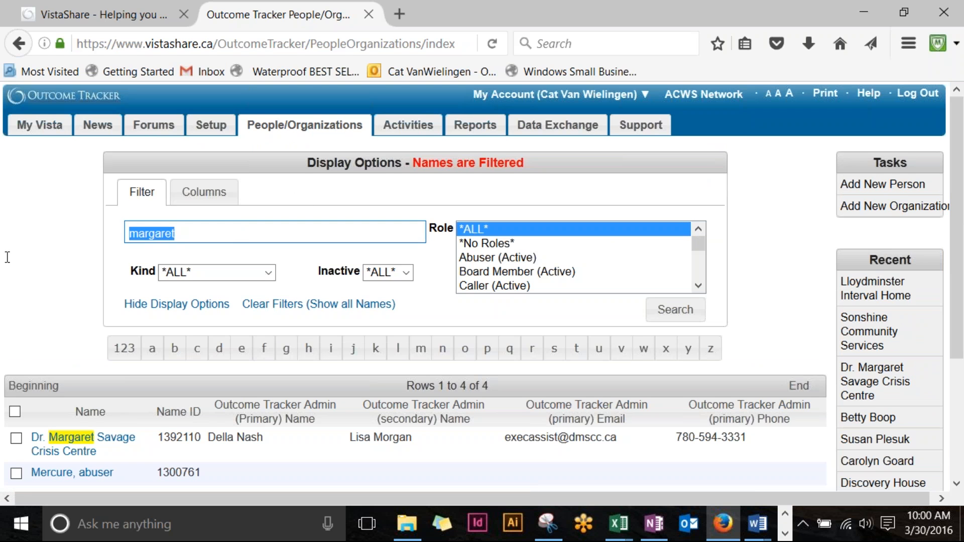
type("sim")
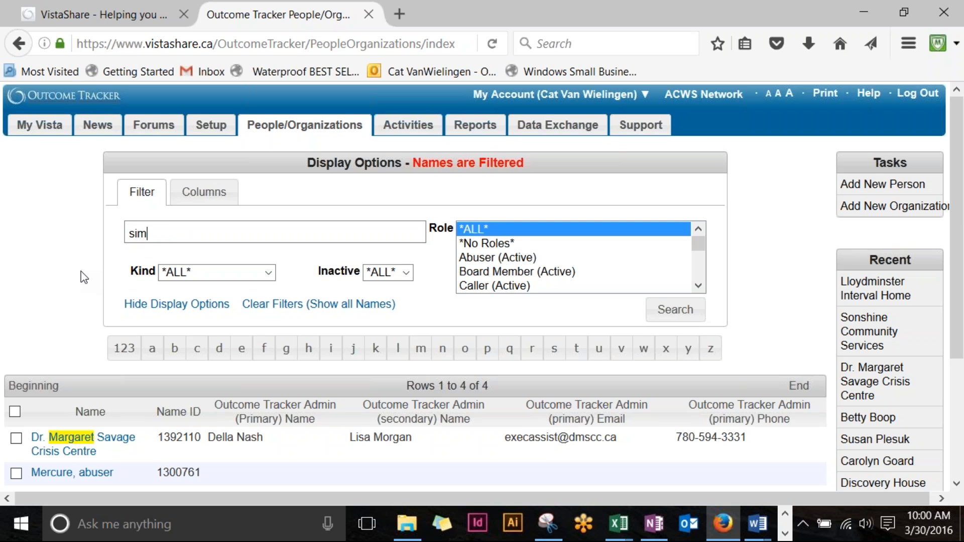
type("pson")
key("Return")
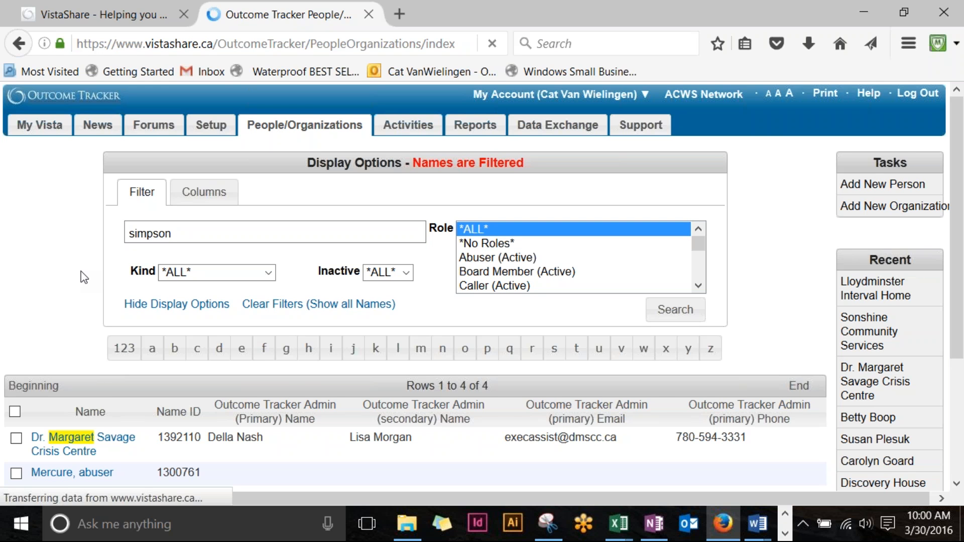
scroll(76, 251, "down", 3)
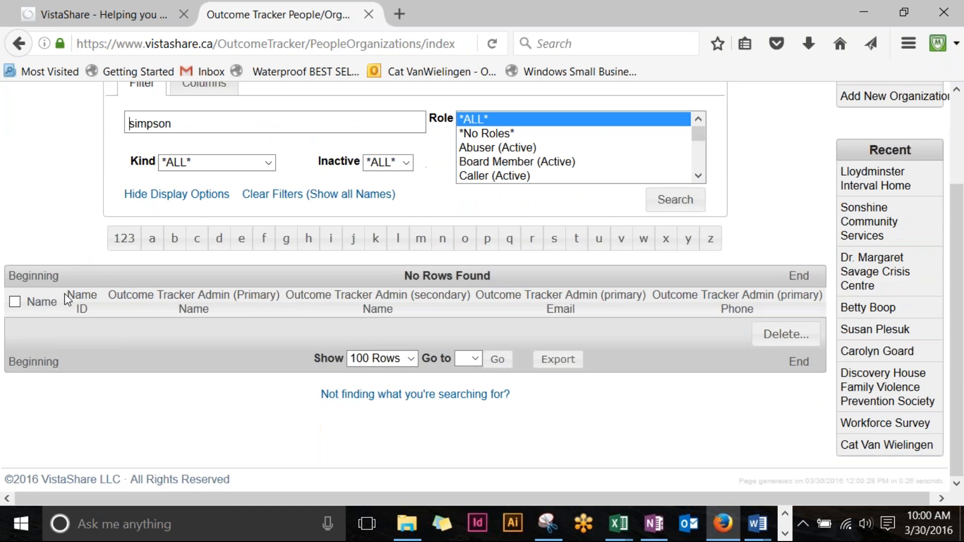
scroll(112, 258, "up", 3)
scroll(80, 180, "down", 3)
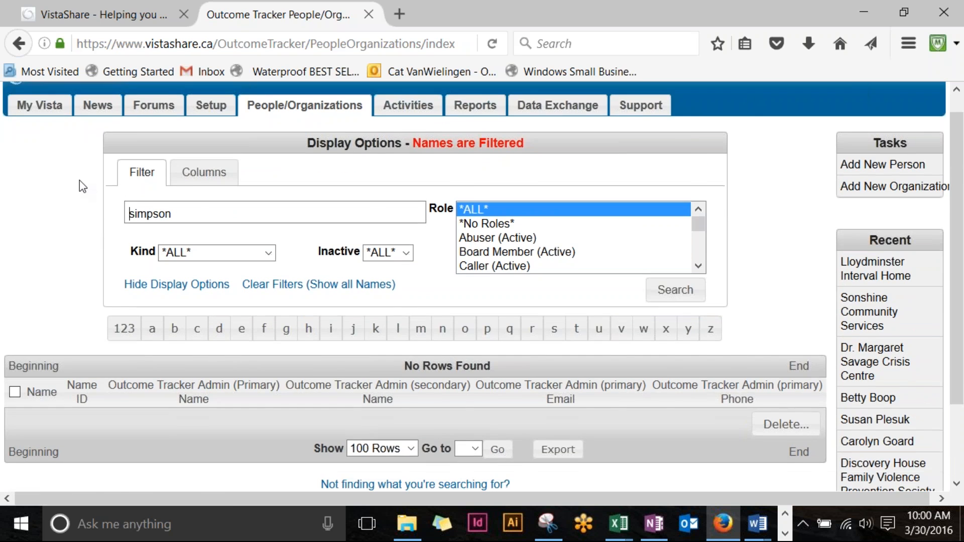
scroll(102, 200, "up", 3)
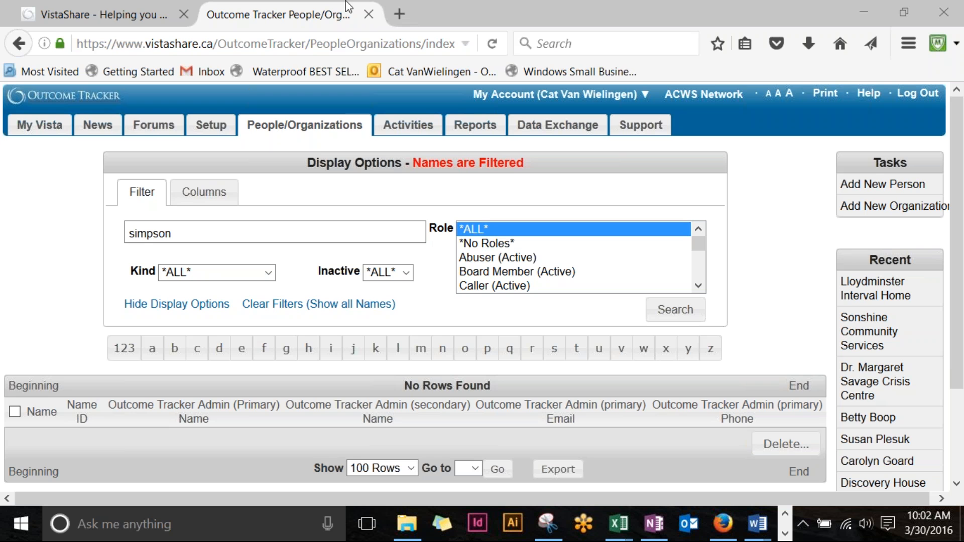
left_click(403, 14)
Step: Set the Kind filter to Organizations Only and rerun the search
left_click(446, 309)
left_click(662, 33)
left_click(269, 272)
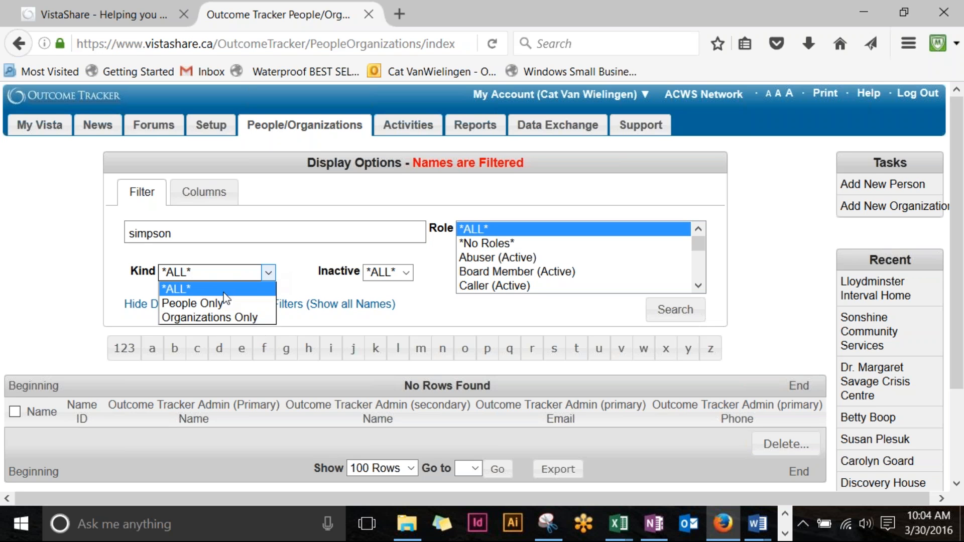
left_click(217, 319)
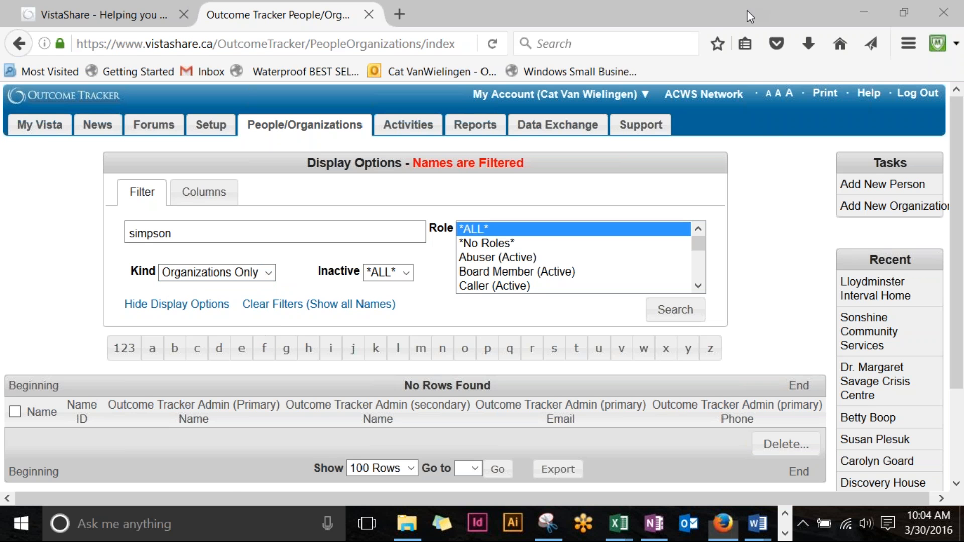
left_click(676, 309)
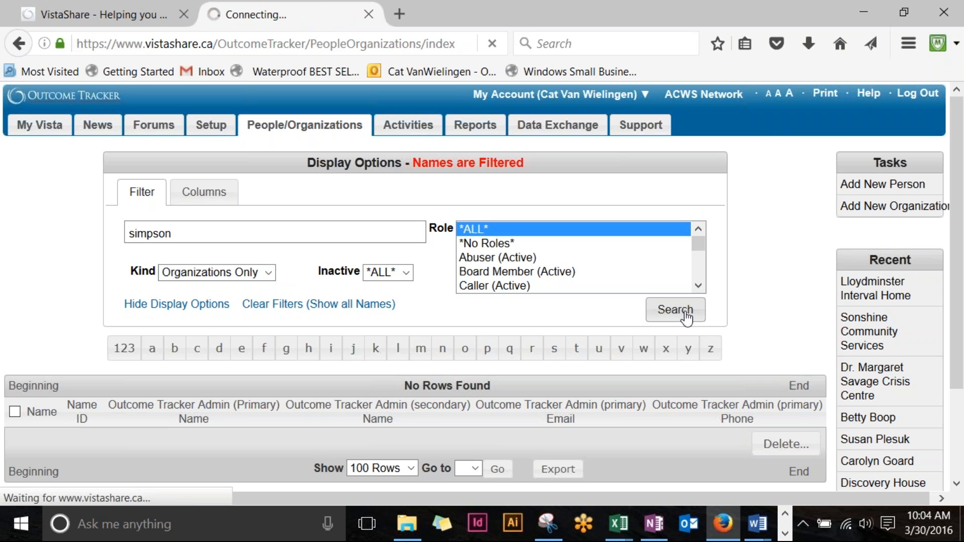
Step: Clear the name filter and search again to list all 47 organizations
left_click_drag(195, 235, 82, 228)
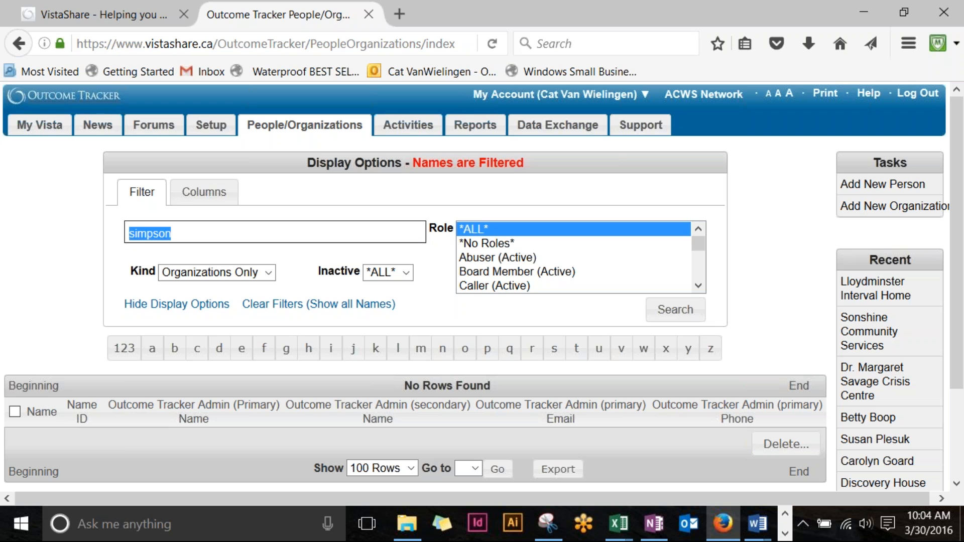
key("BackSpace")
left_click(686, 309)
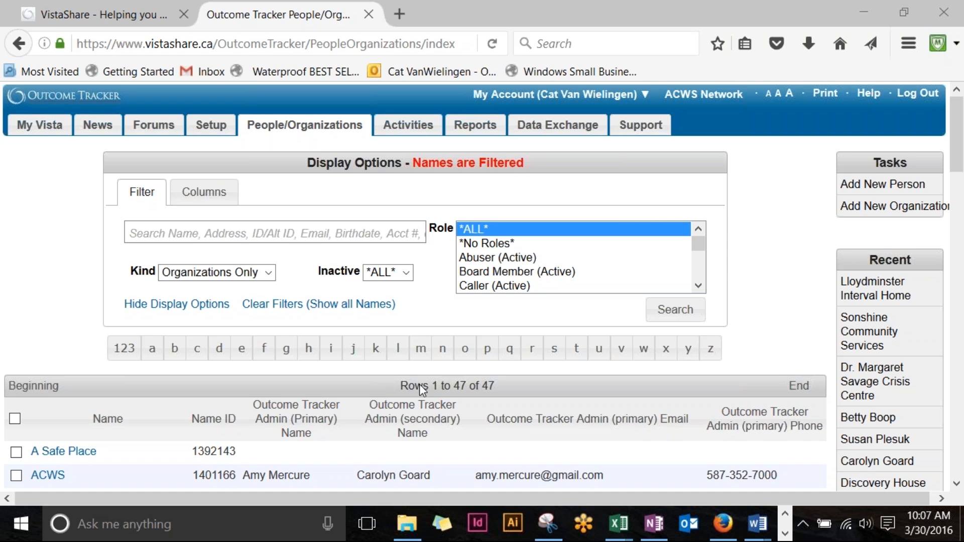
left_click(771, 140)
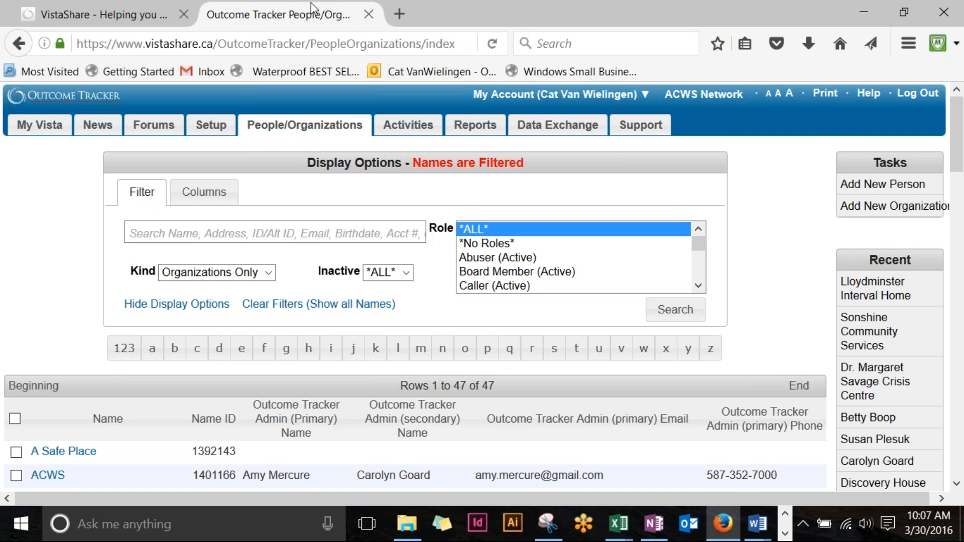
left_click(654, 34)
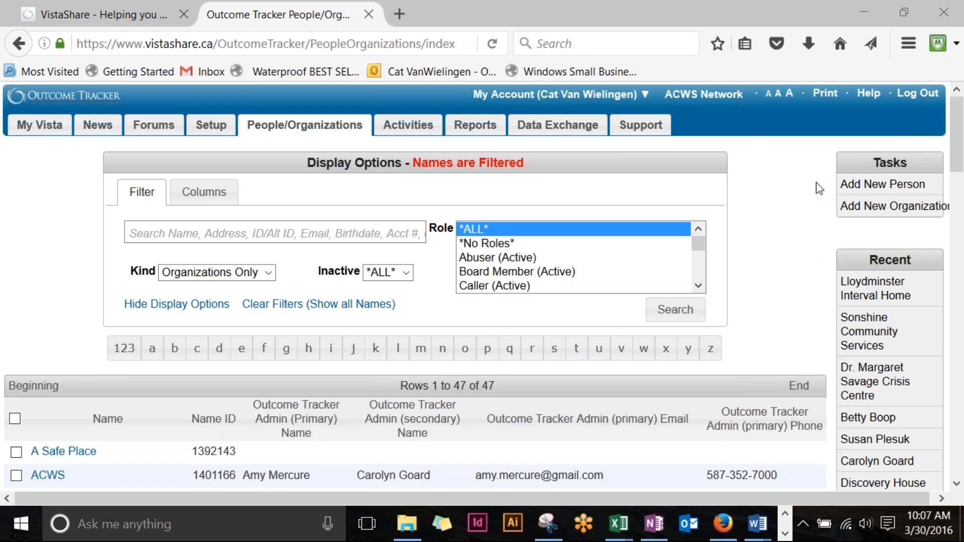
Step: Start a new person record and enter the caller's first and last name
left_click(887, 189)
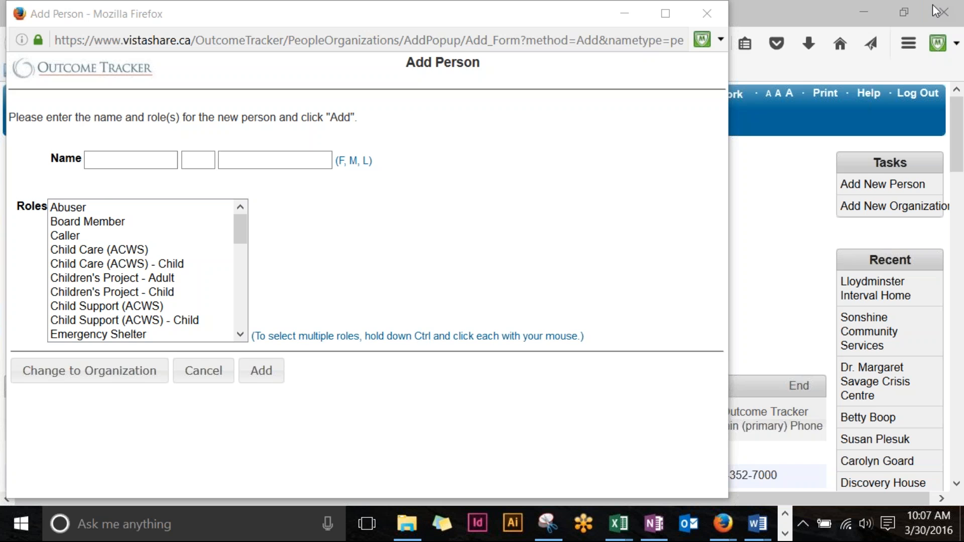
left_click(100, 160)
left_click(108, 160)
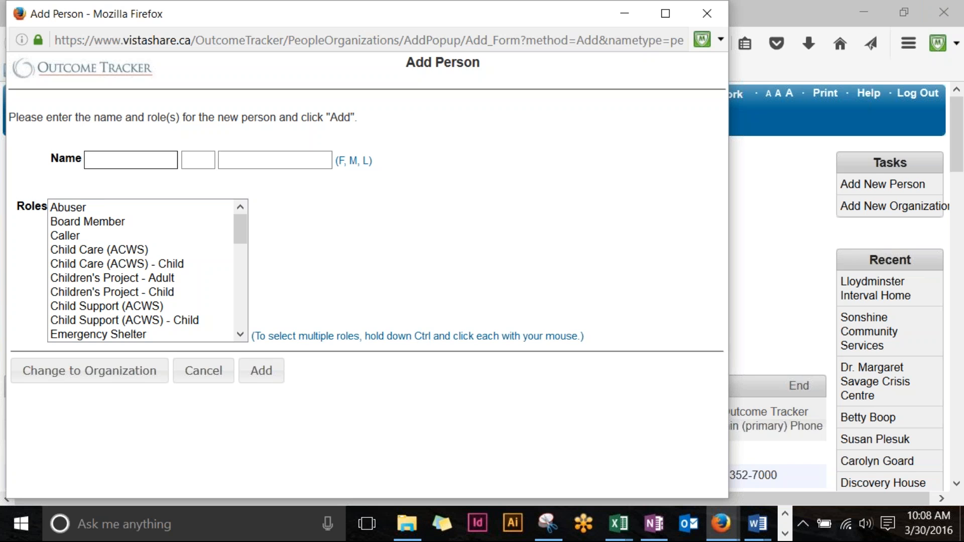
type("Marge")
key("Tab")
key("Tab")
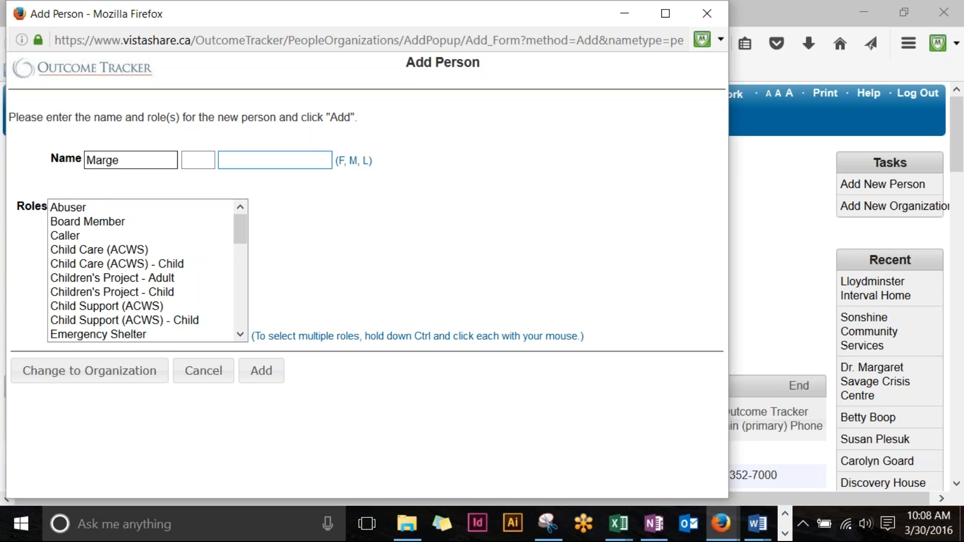
type("Simpson")
Step: Select the Caller role and create the person record
left_click(76, 236)
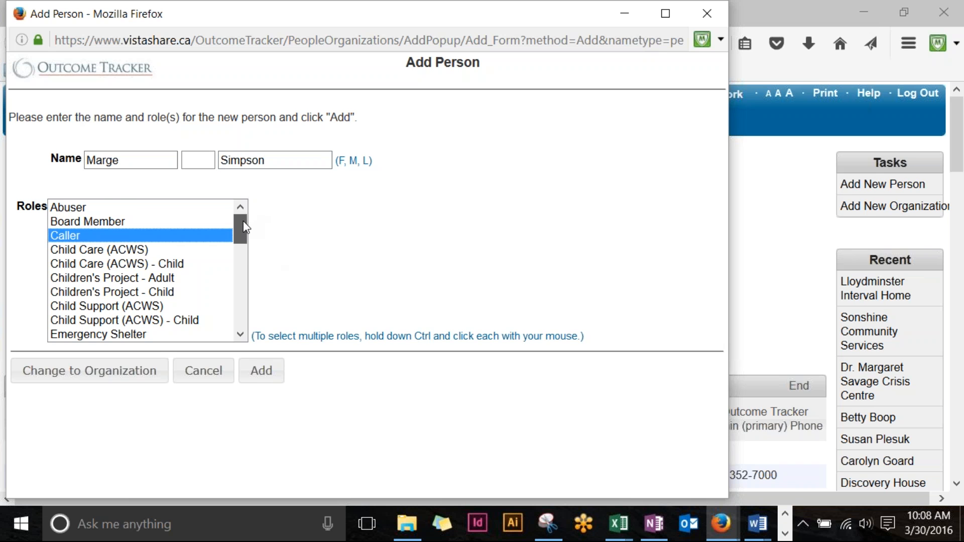
left_click_drag(244, 224, 242, 267)
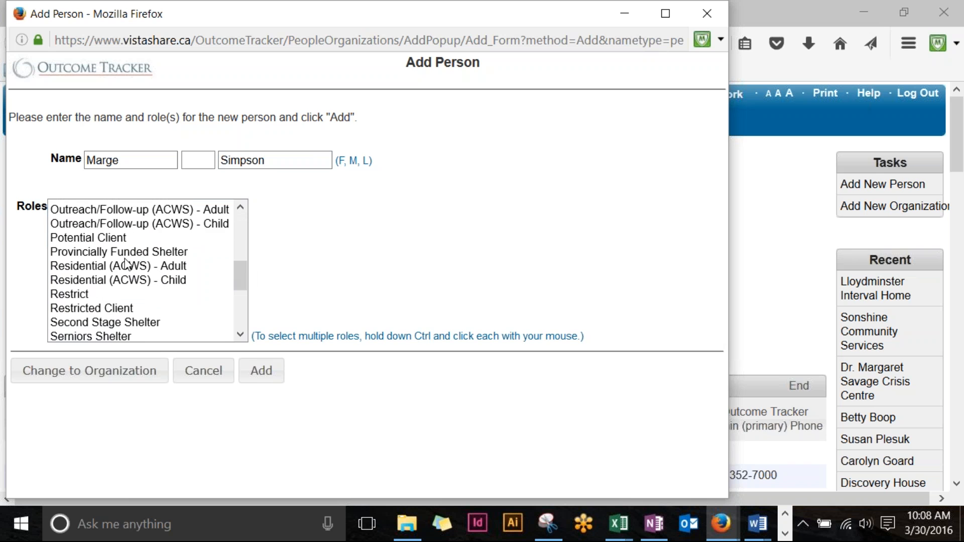
left_click(87, 238)
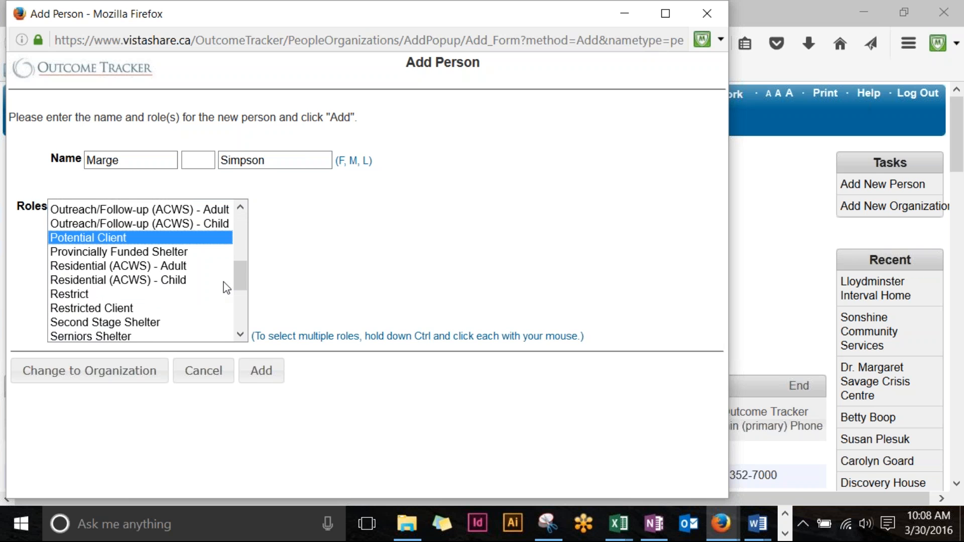
left_click_drag(236, 279, 241, 227)
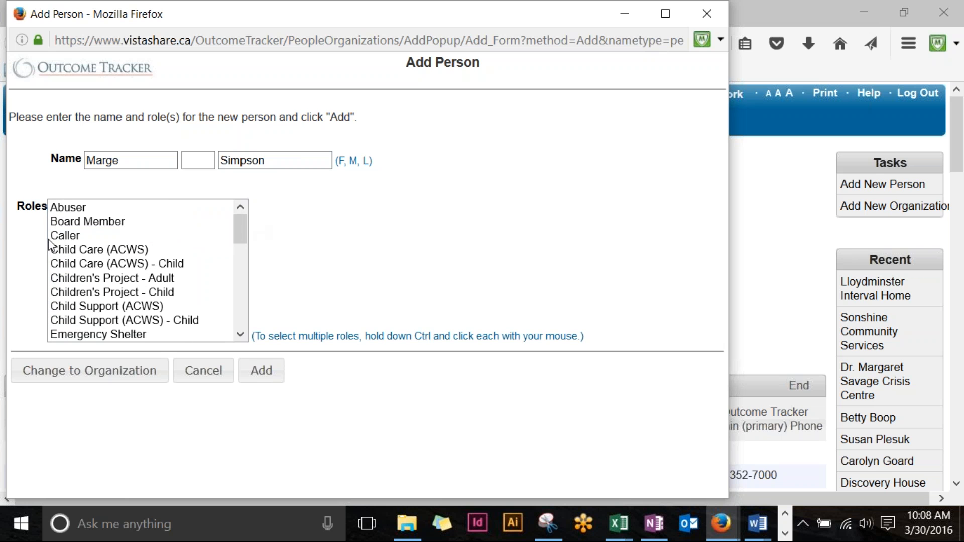
left_click(61, 236)
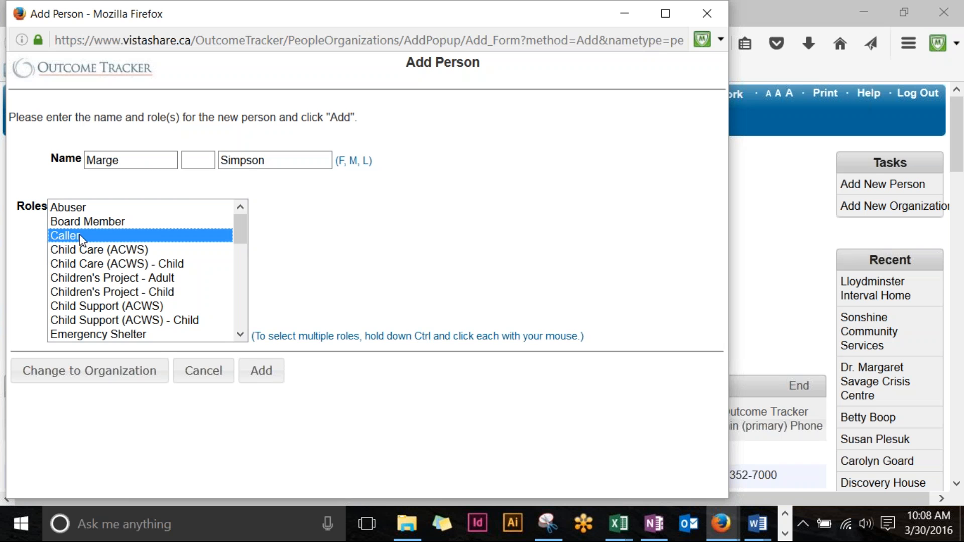
left_click(270, 380)
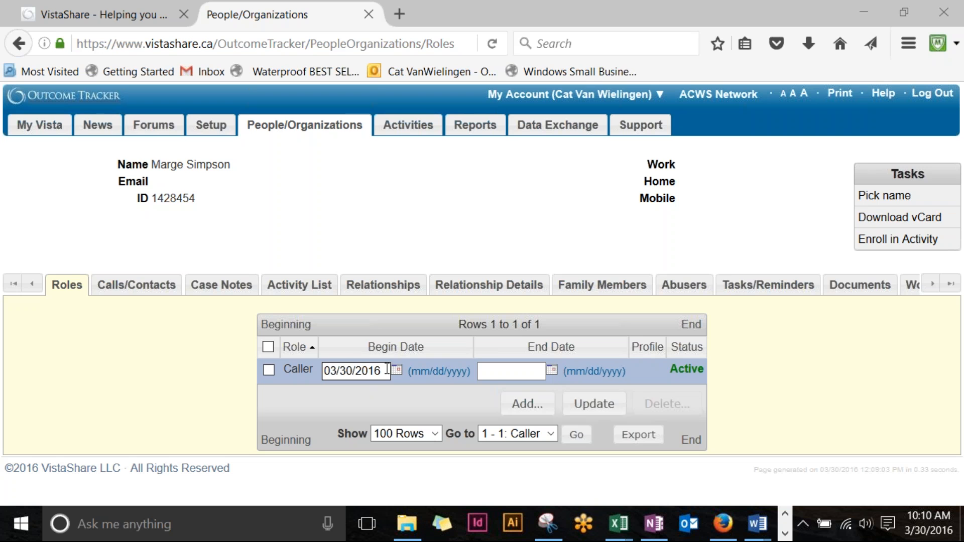
Step: Change the Caller role's begin date to 03/25/2016 and save the record
left_click_drag(387, 369, 215, 354)
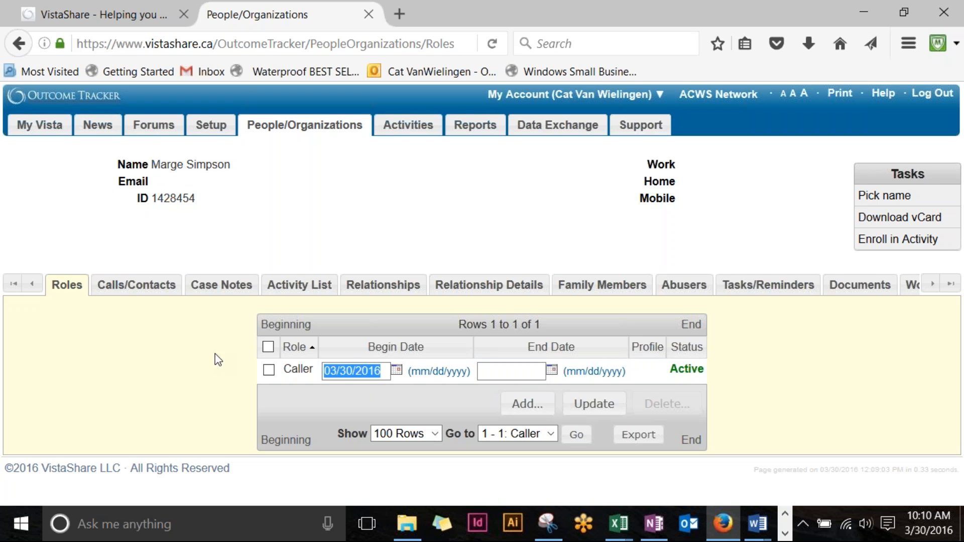
type("03")
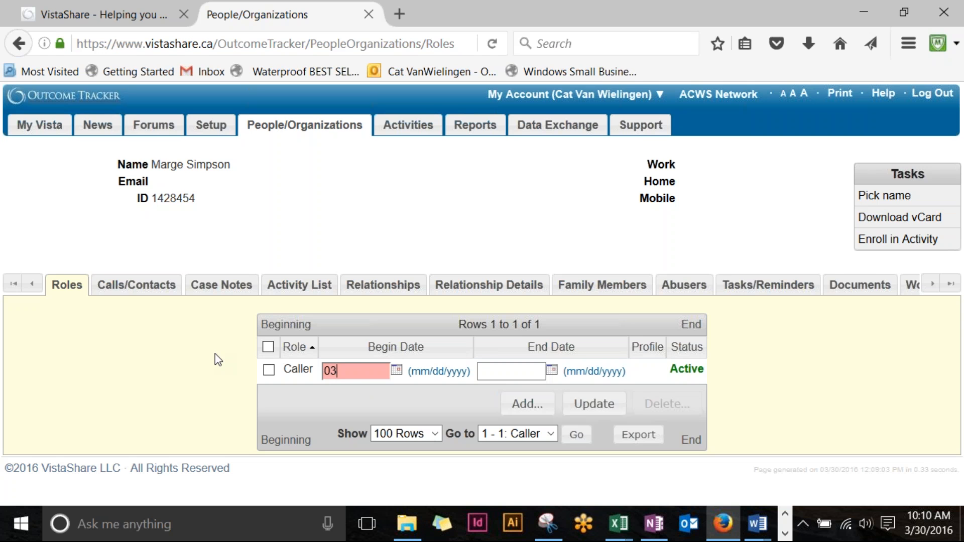
type("/25/2016")
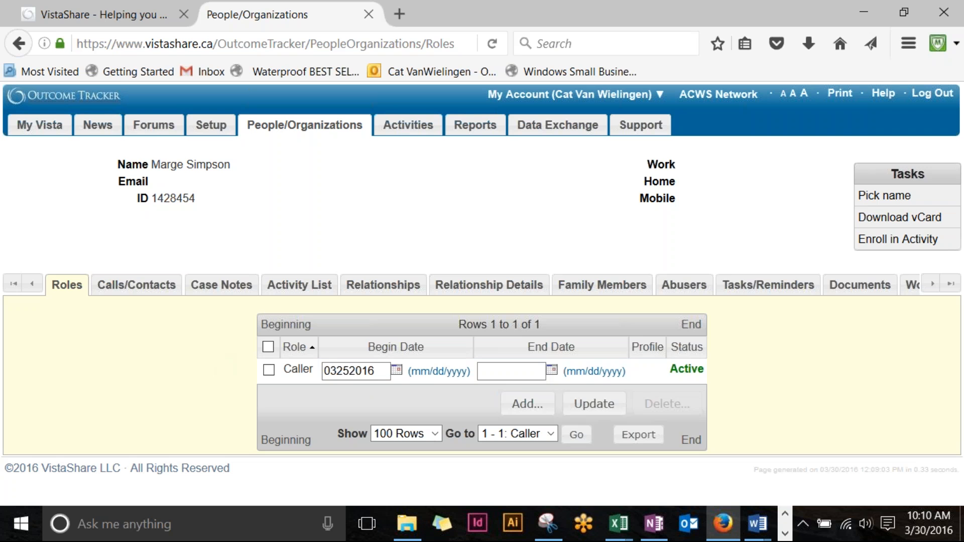
left_click(369, 406)
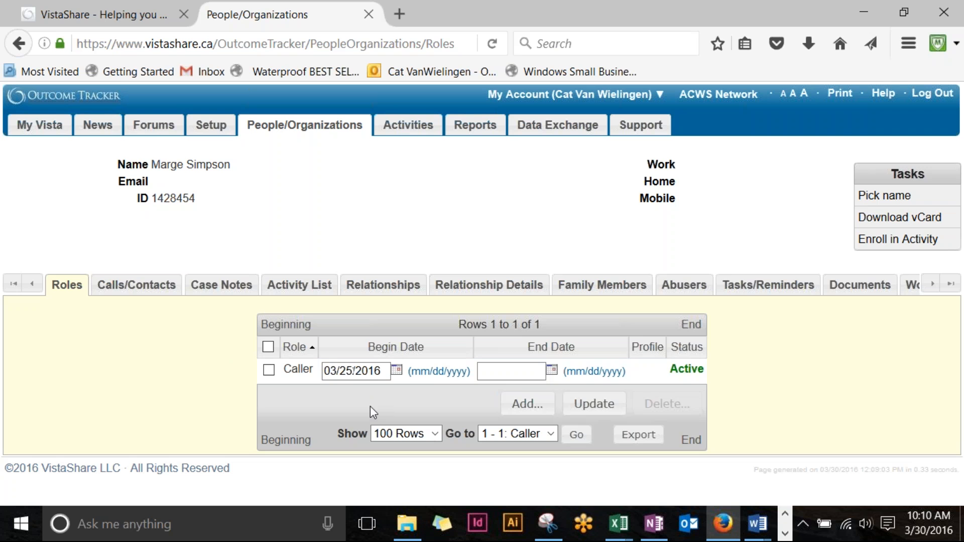
left_click(790, 5)
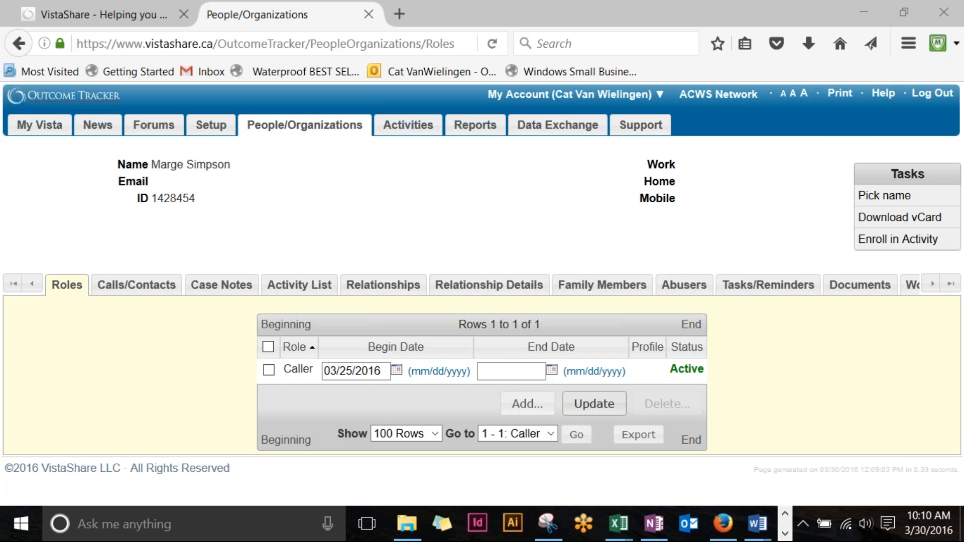
left_click(598, 406)
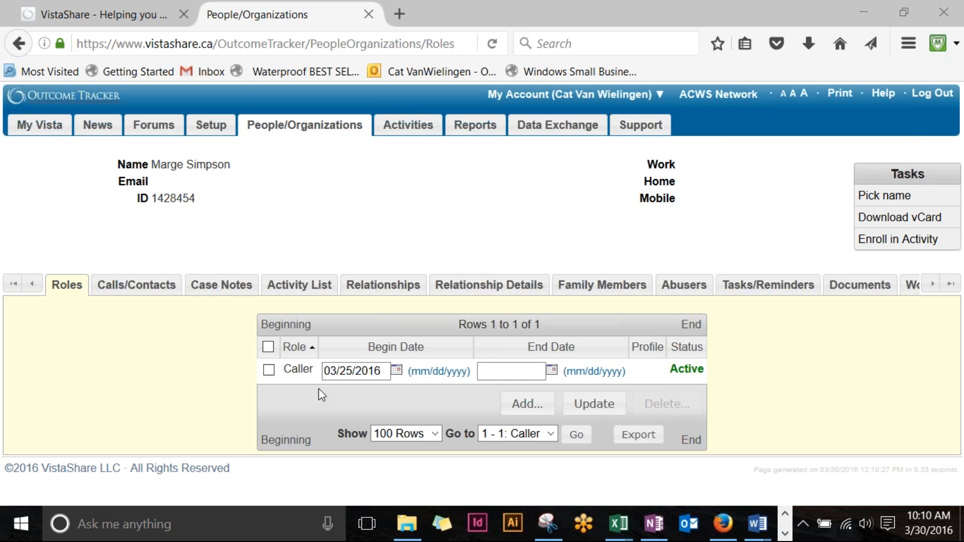
Step: Save an end date of 03/30/2016 on the Caller role
left_click(487, 379)
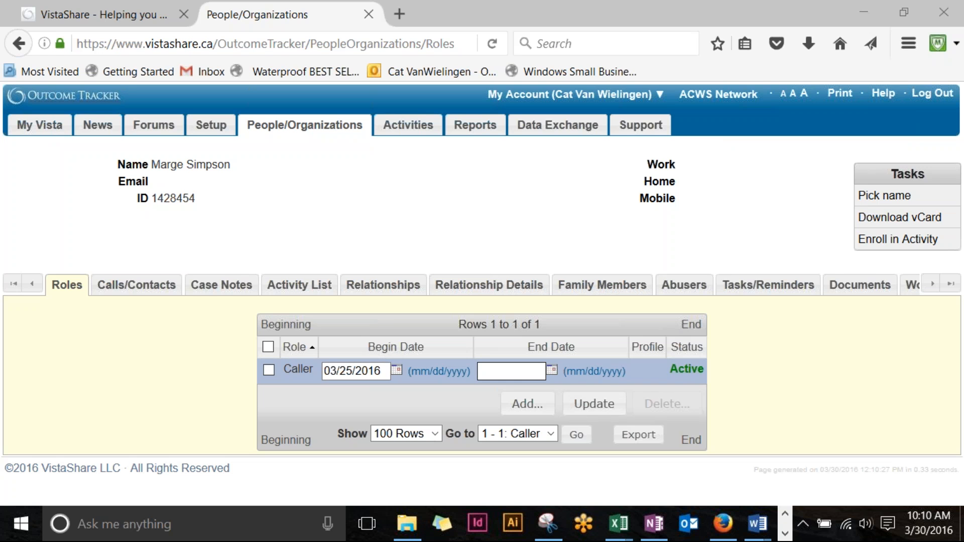
left_click(508, 376)
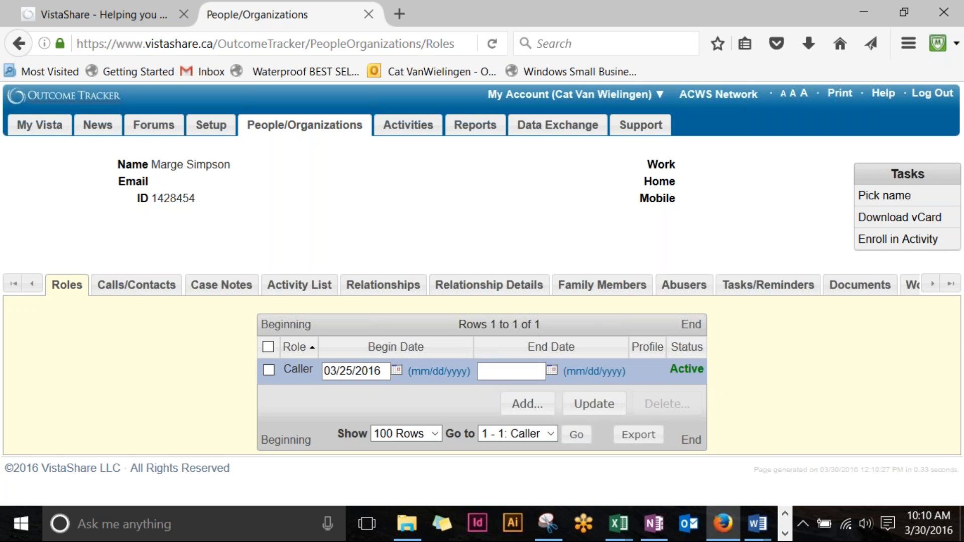
type("03")
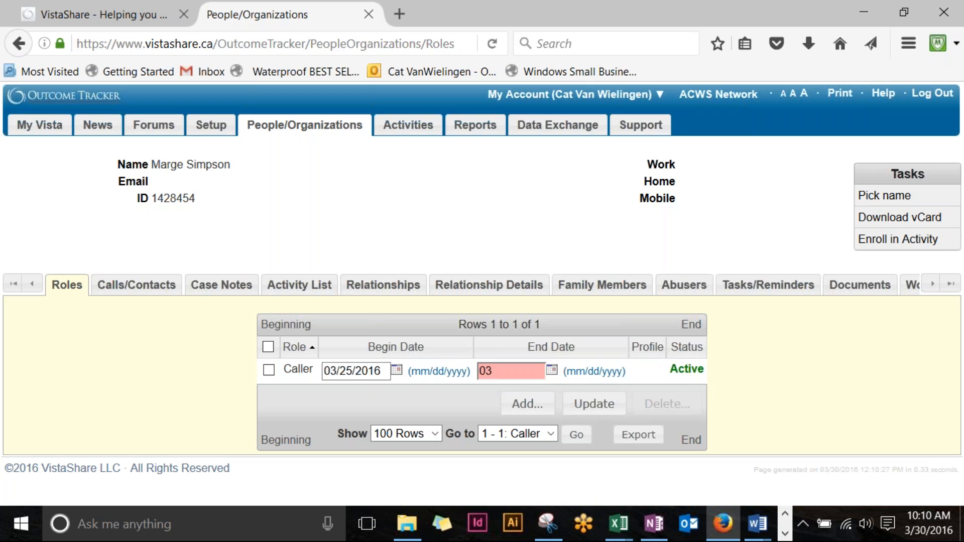
type("/30/2016")
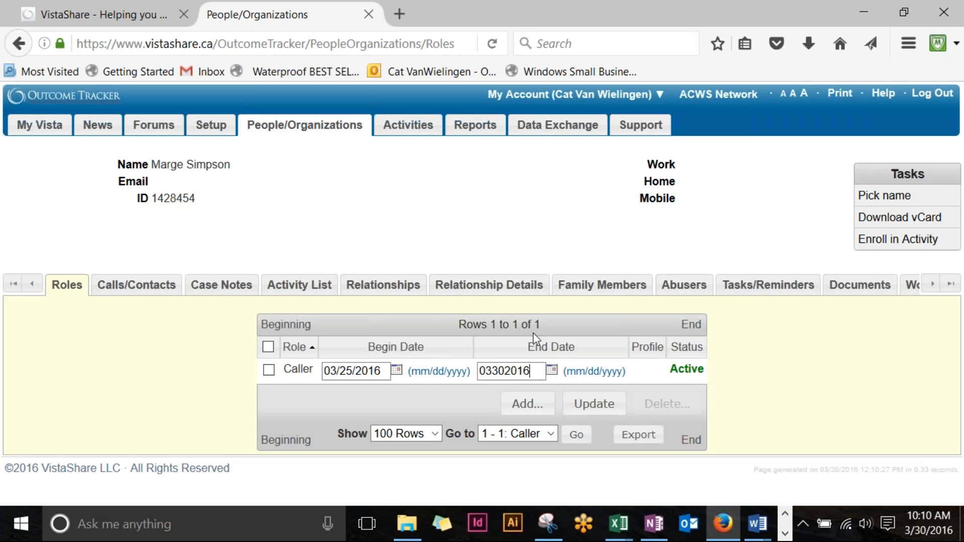
left_click(606, 406)
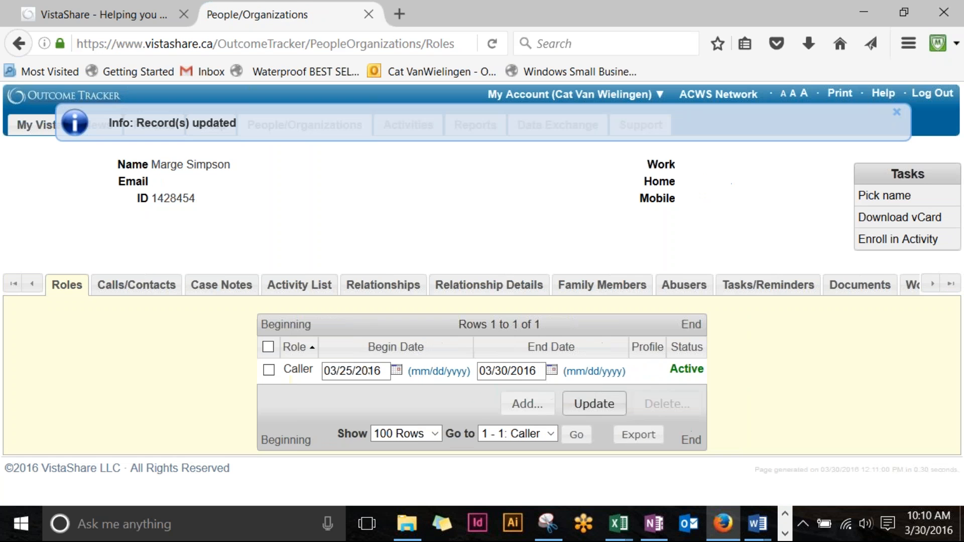
Step: Change the end date to 03/29/2016 and save, then clear the end date field
double_click(500, 371)
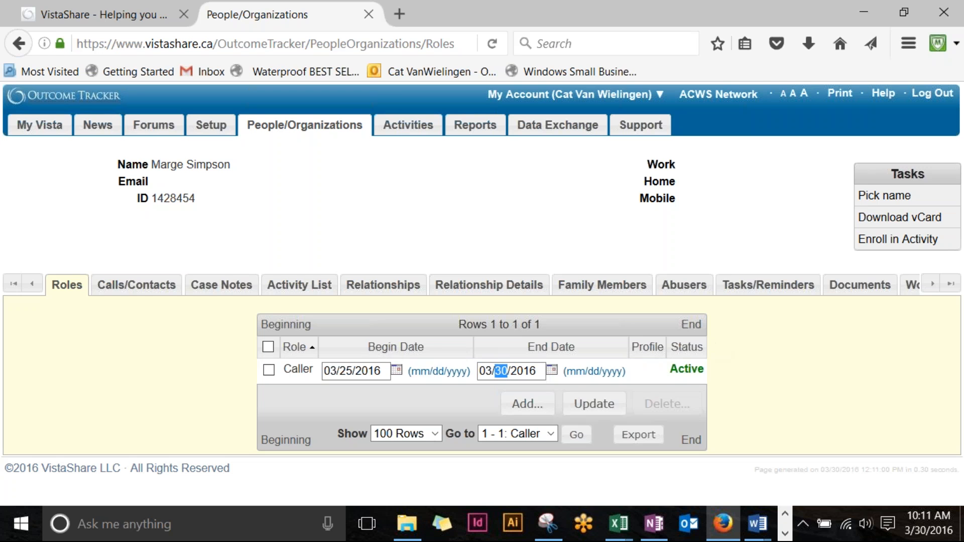
type("29")
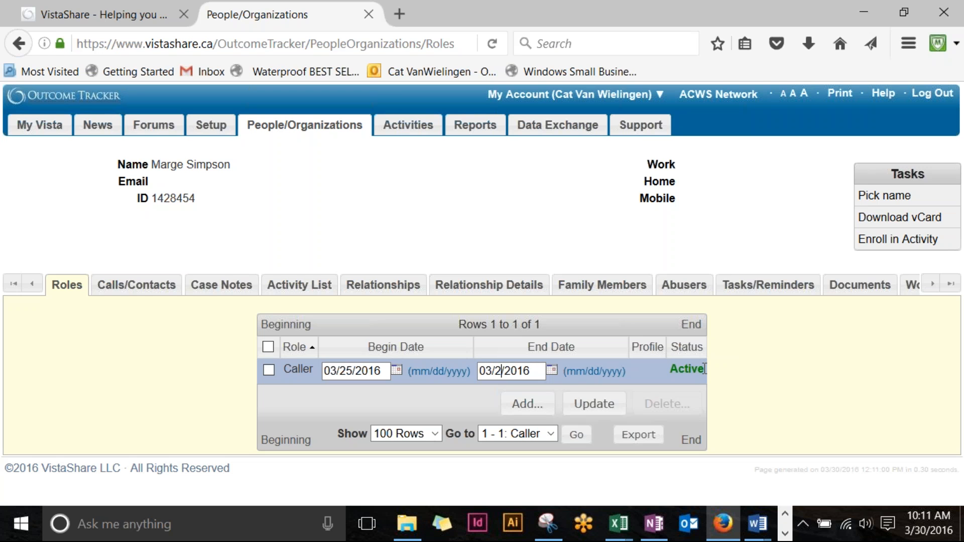
left_click(593, 408)
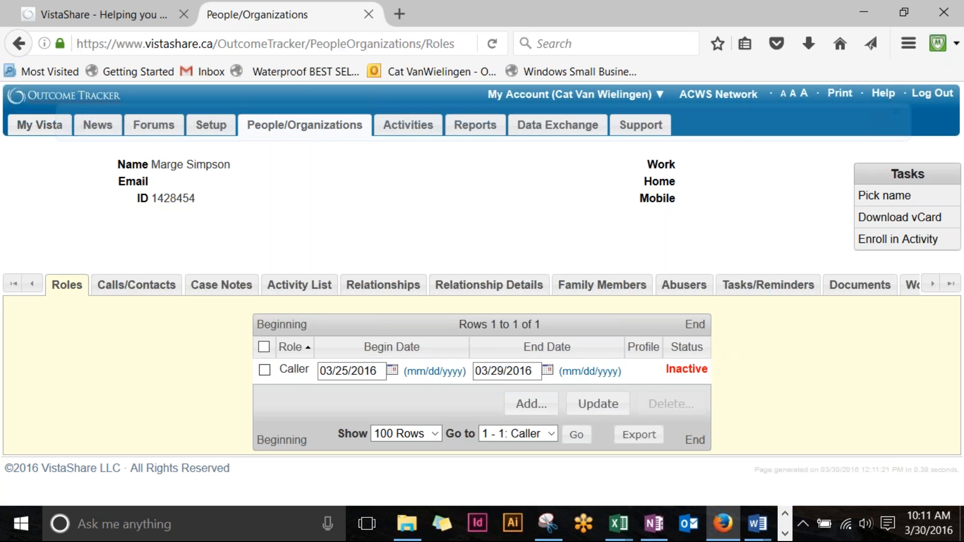
left_click_drag(540, 371, 168, 348)
key("BackSpace")
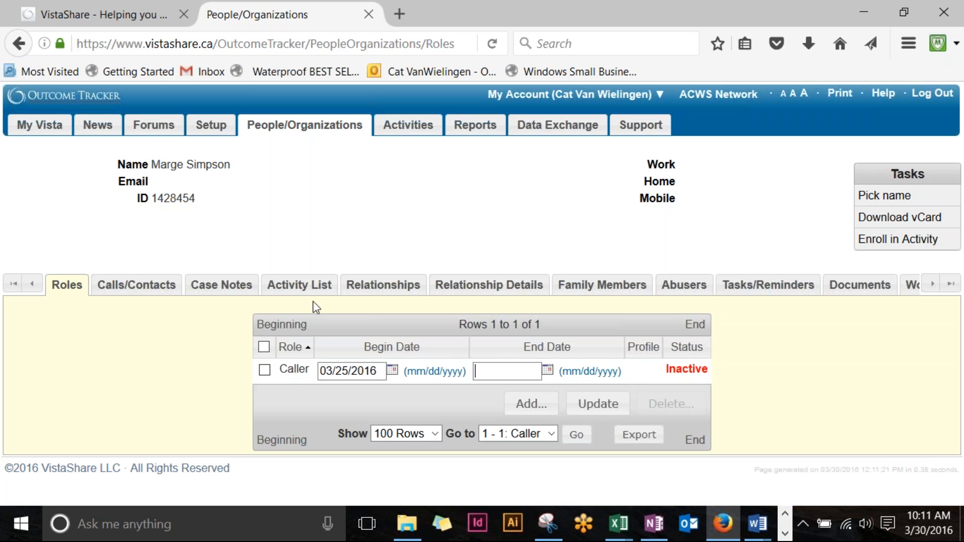
Step: Save the Caller role with an empty end date so it becomes Active again
left_click(597, 404)
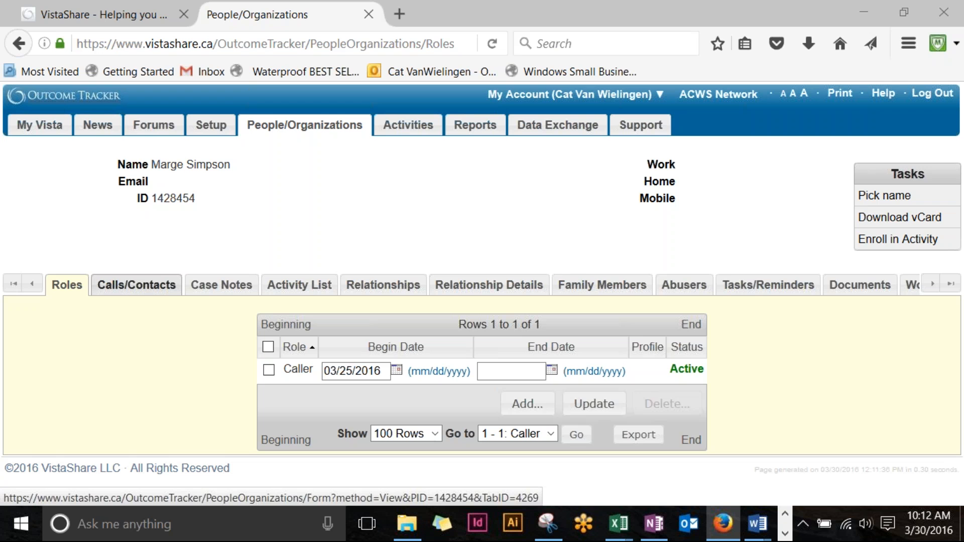
Step: Open the Calls/Contacts form and look over its prefilled name and Emergency - Residential program
left_click(136, 285)
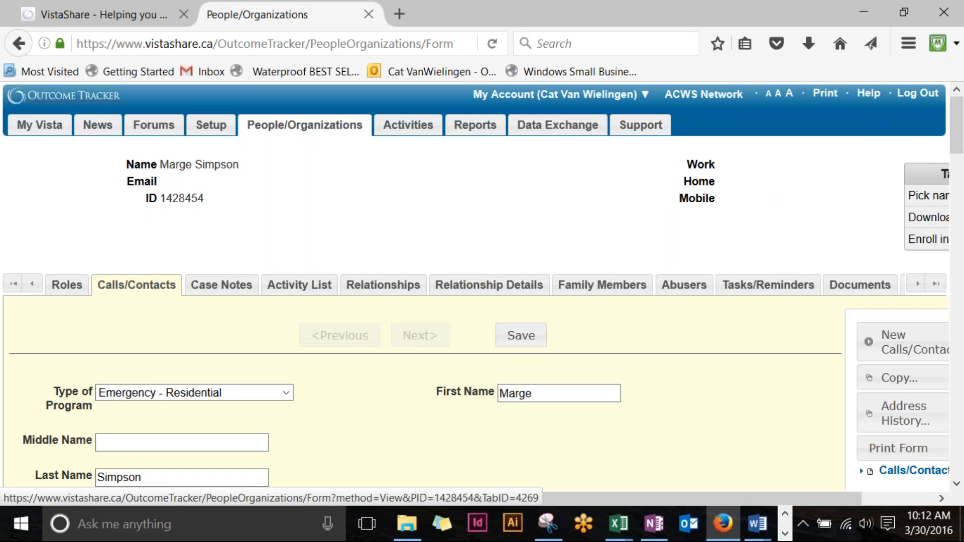
scroll(552, 316, "down", 3)
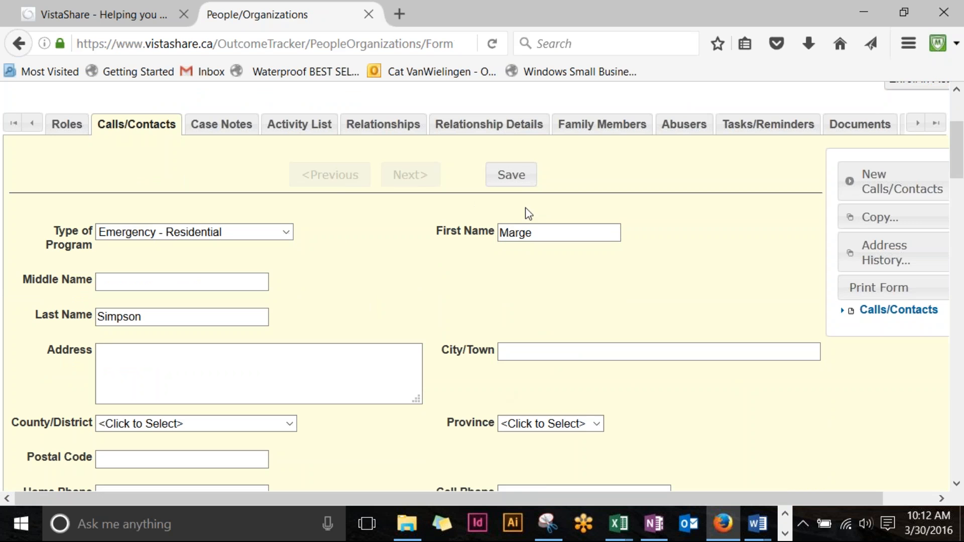
scroll(501, 246, "down", 5)
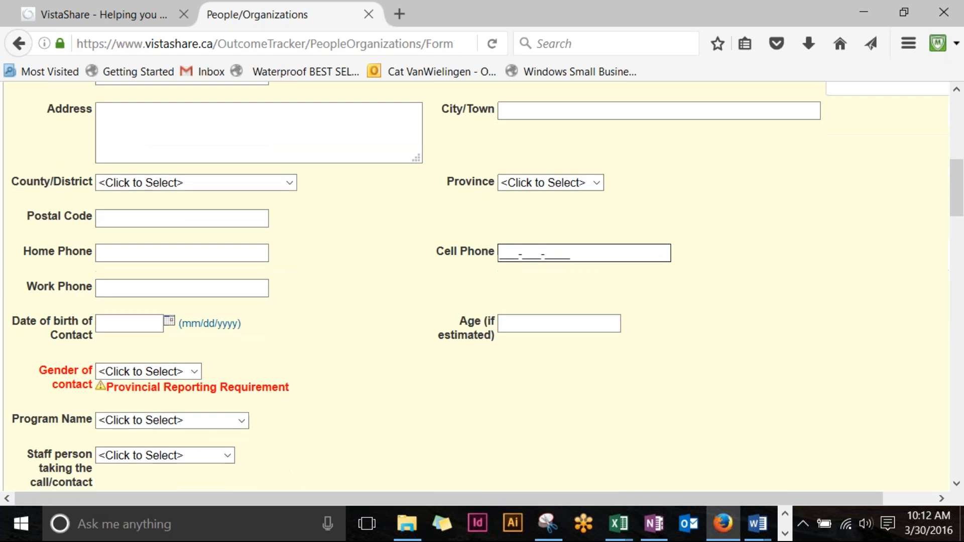
scroll(501, 246, "up", 3)
scroll(501, 246, "up", 1)
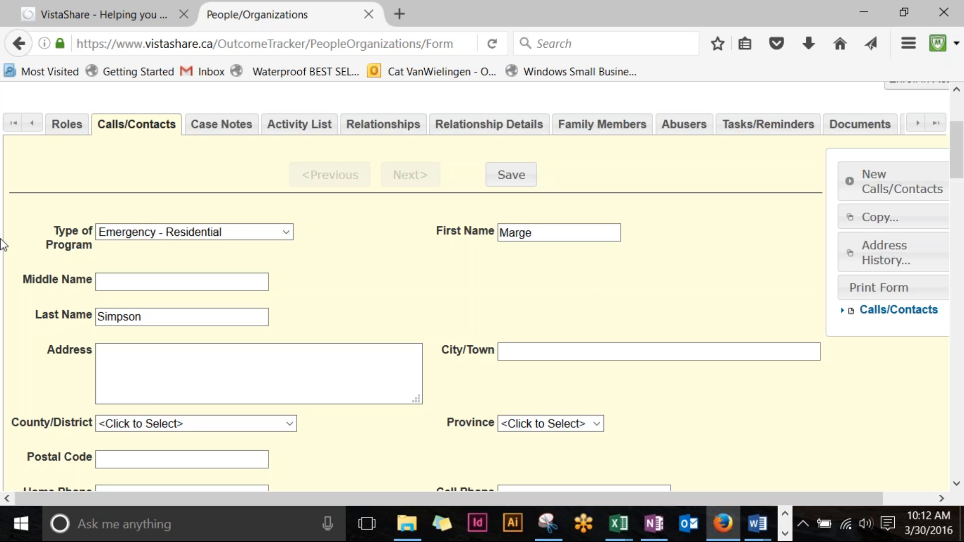
scroll(27, 223, "down", 5)
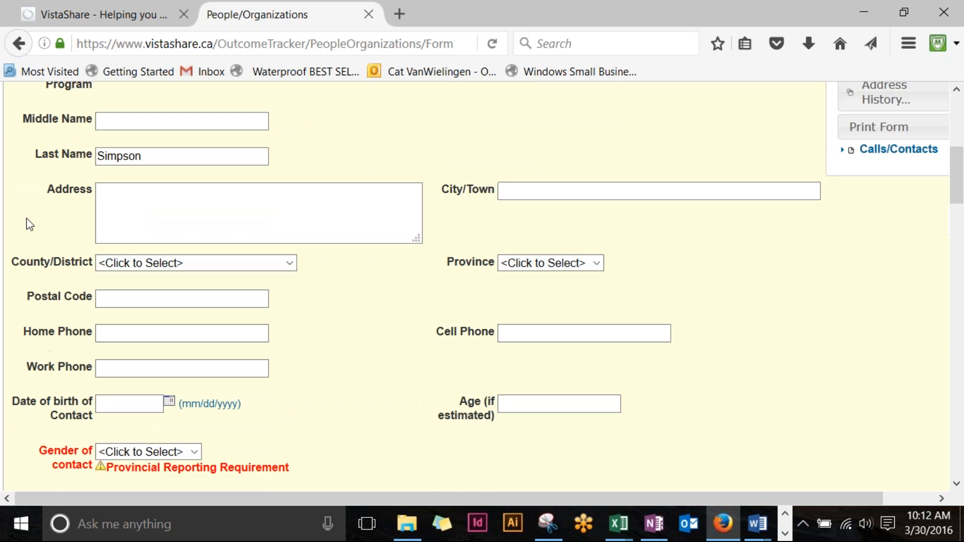
scroll(29, 223, "up", 10)
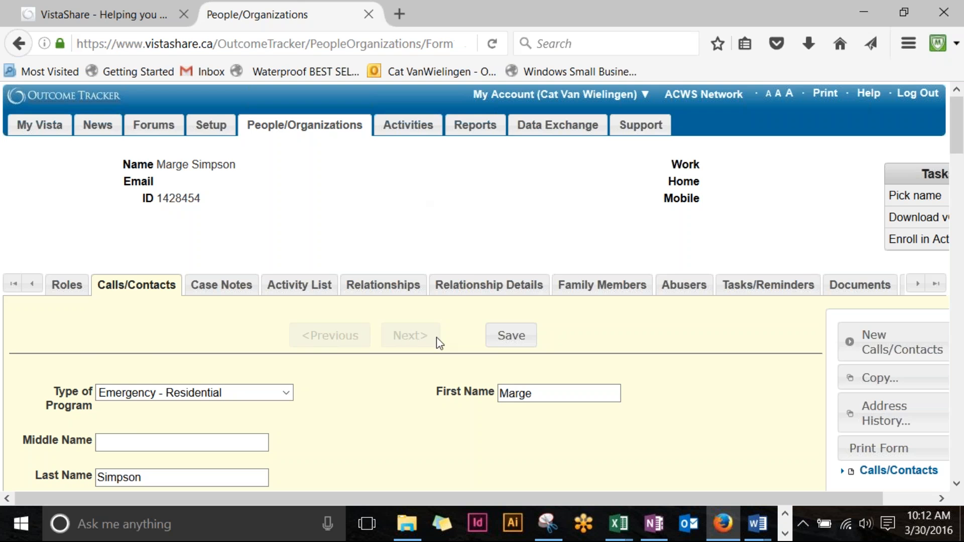
scroll(213, 258, "down", 3)
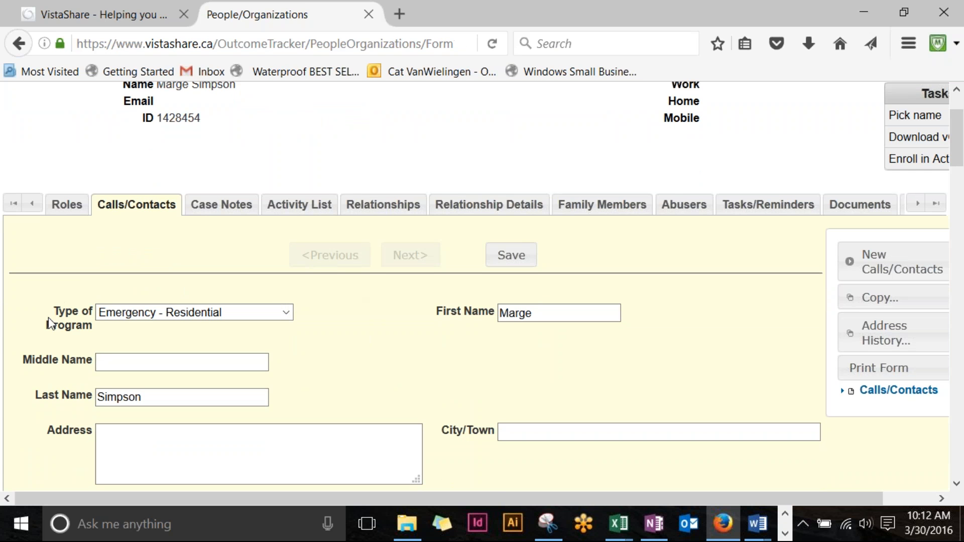
scroll(297, 276, "down", 3)
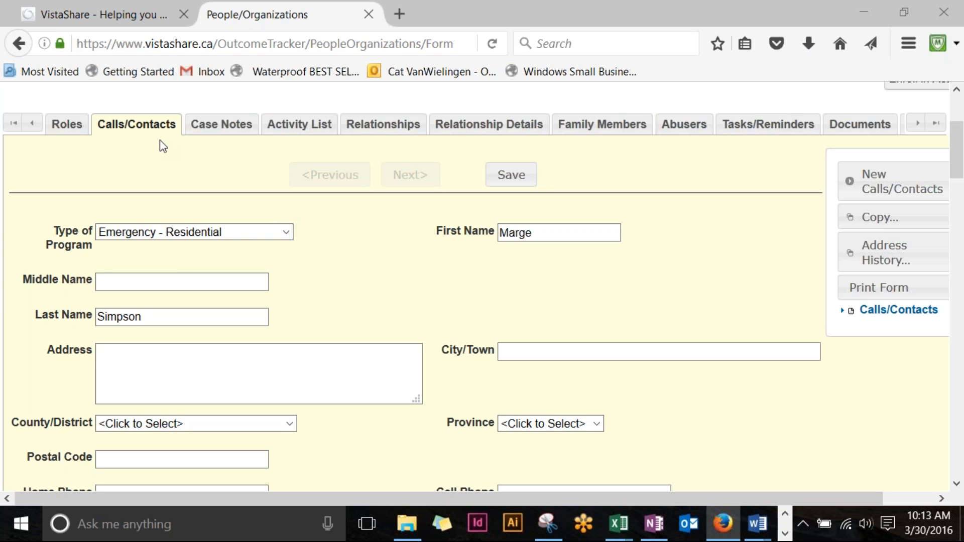
left_click(287, 233)
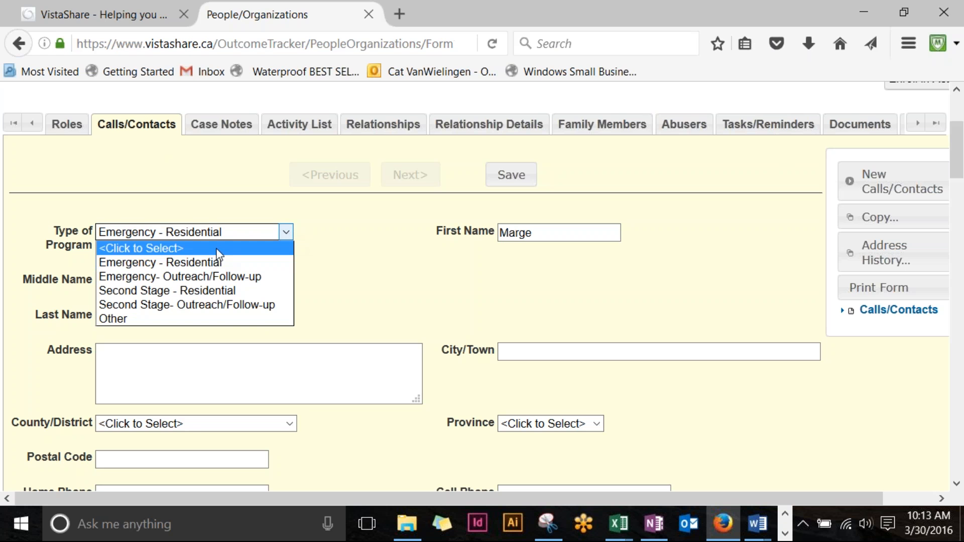
left_click(211, 294)
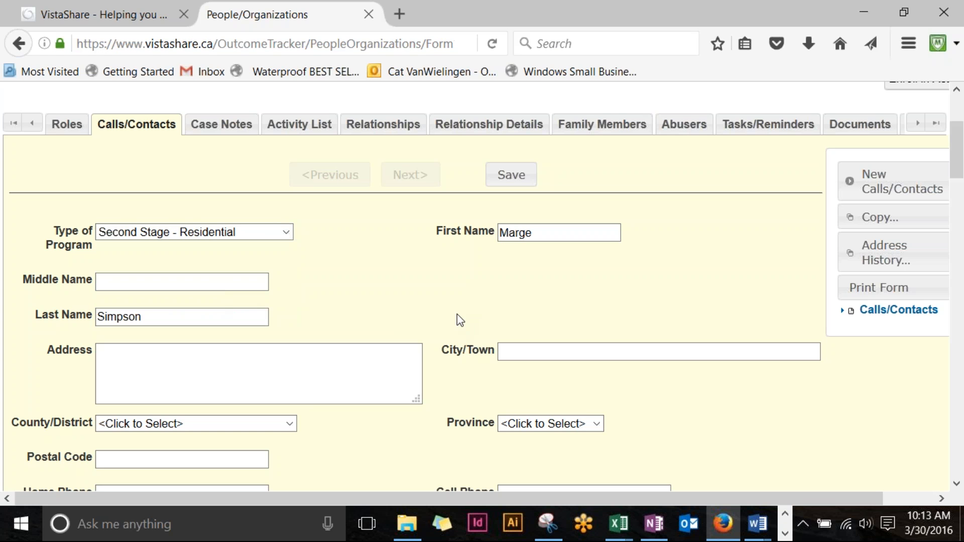
left_click(285, 232)
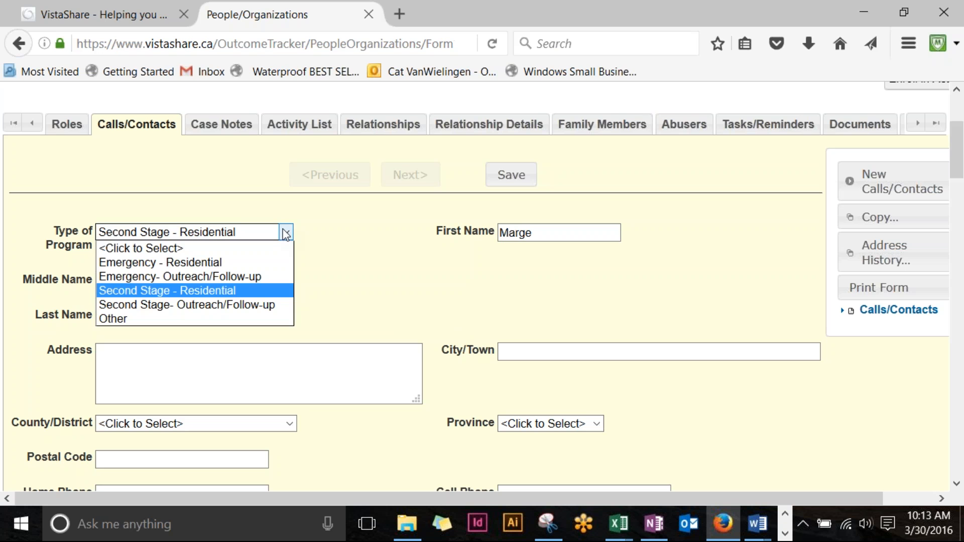
left_click(221, 263)
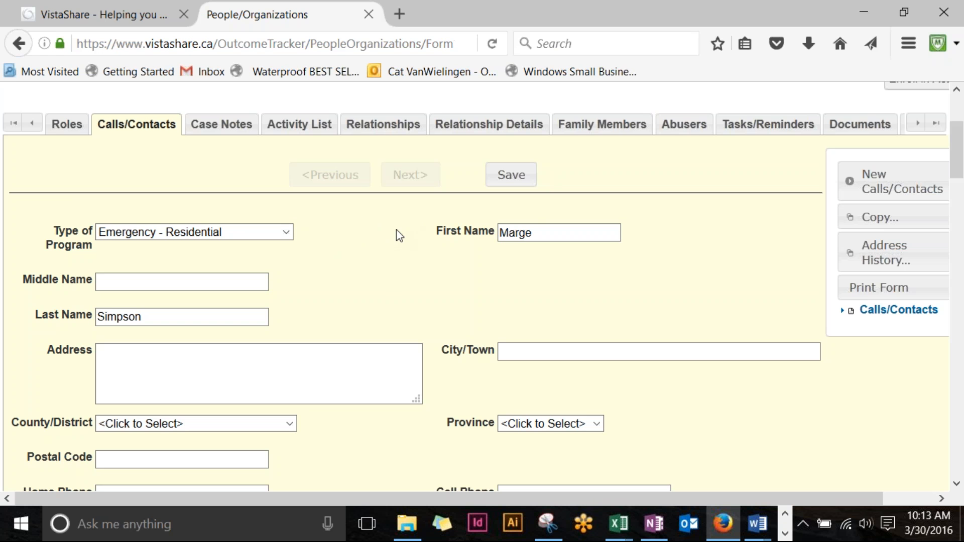
scroll(327, 243, "down", 3)
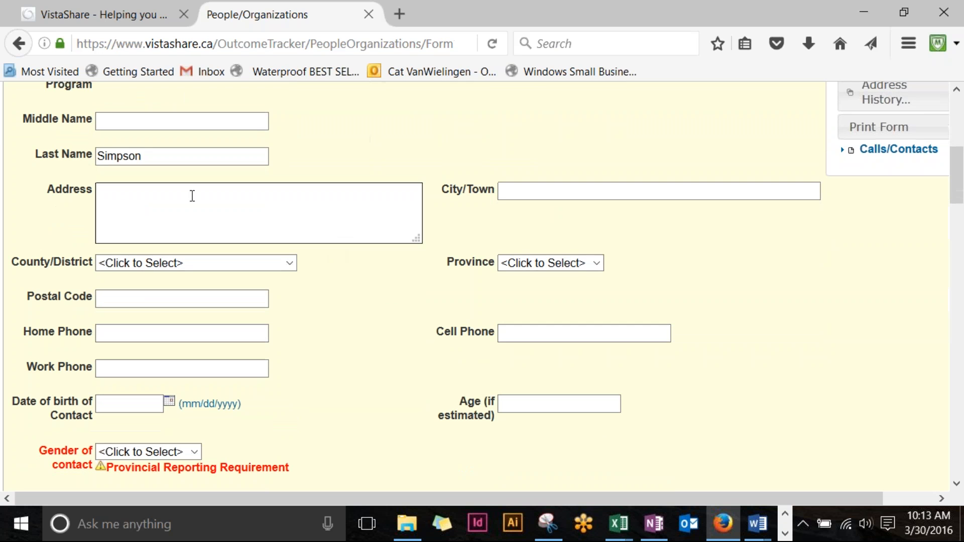
Step: Enter the contact's street address, correcting a typo
left_click(206, 196)
type("123 Home Lane")
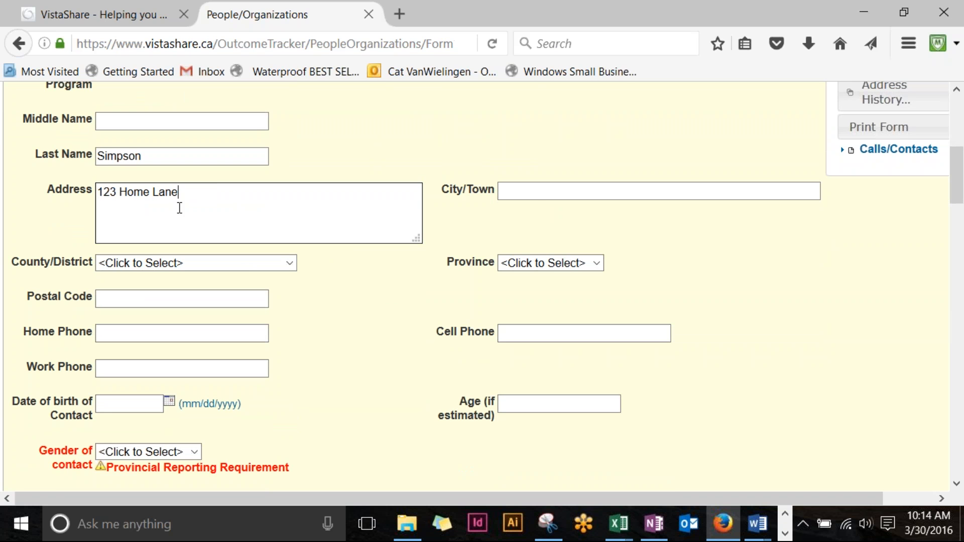
Step: Set the city to Calgary and the province to AB
left_click(536, 193)
type("Calgary")
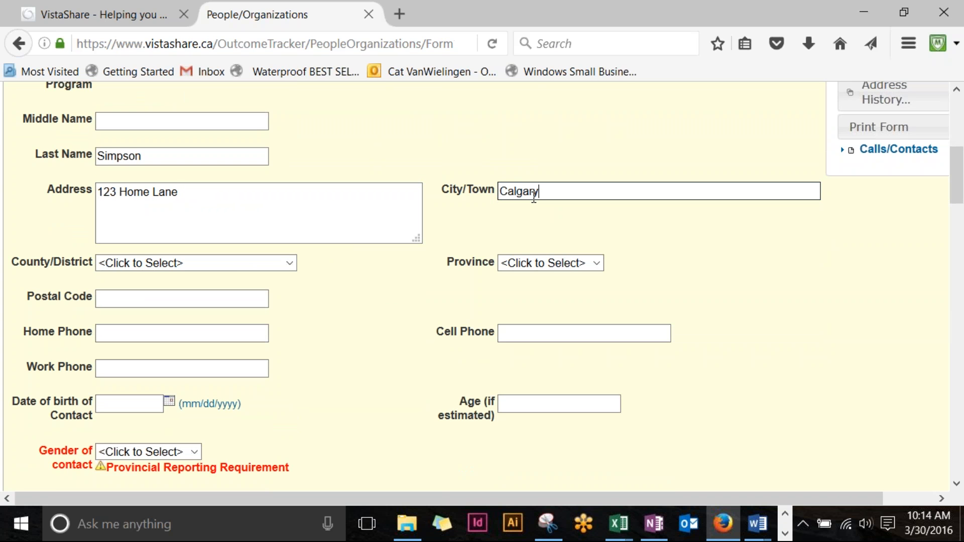
left_click(597, 263)
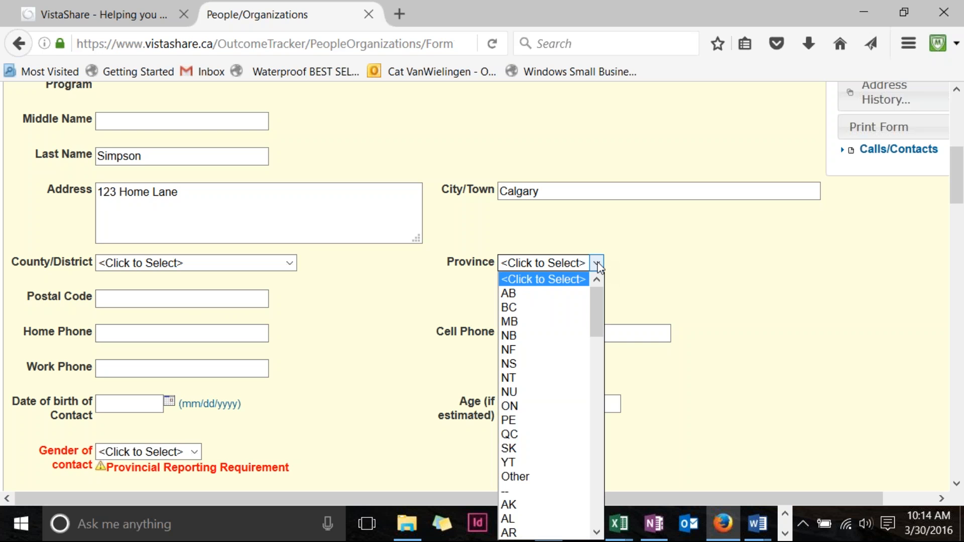
left_click(560, 294)
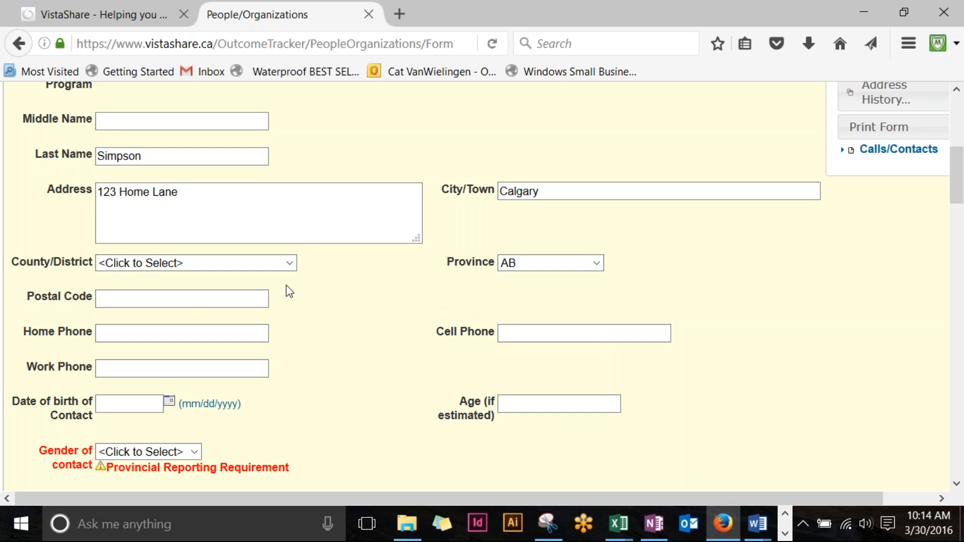
scroll(288, 281, "down", 3)
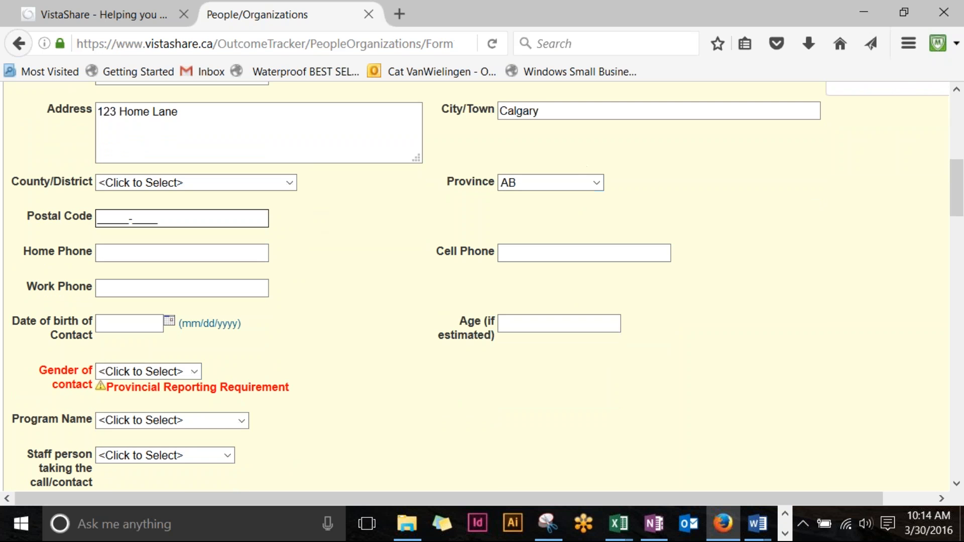
Step: Choose Female in the Gender of contact dropdown
scroll(181, 213, "down", 2)
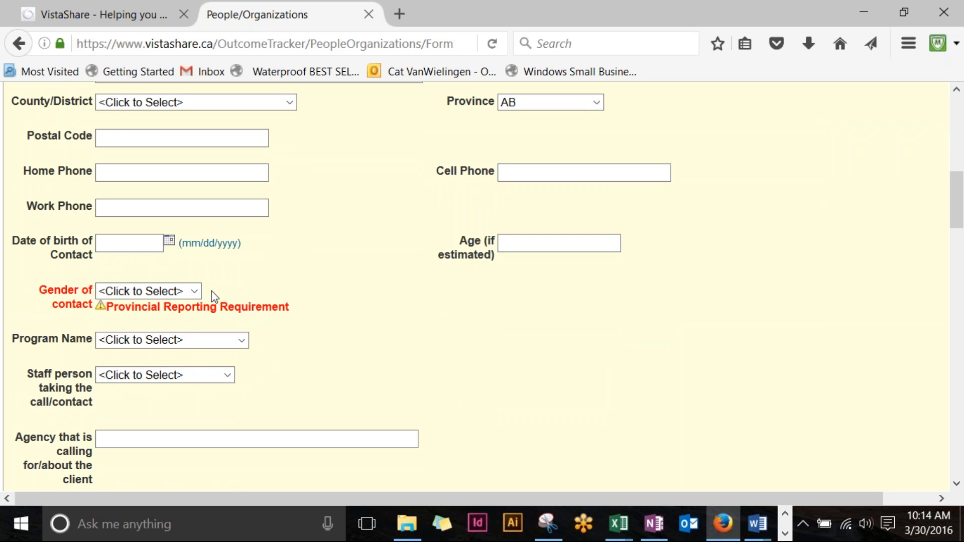
left_click(194, 292)
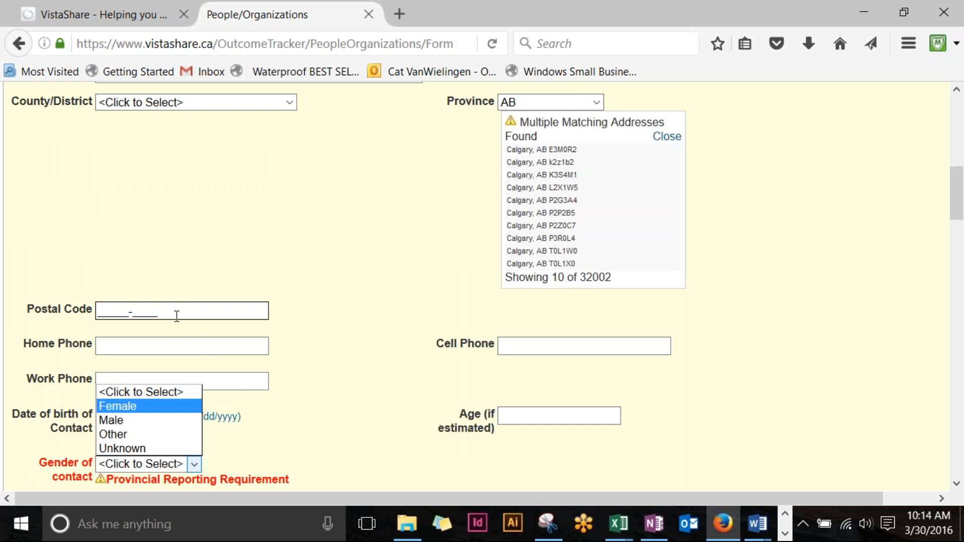
scroll(308, 333, "down", 3)
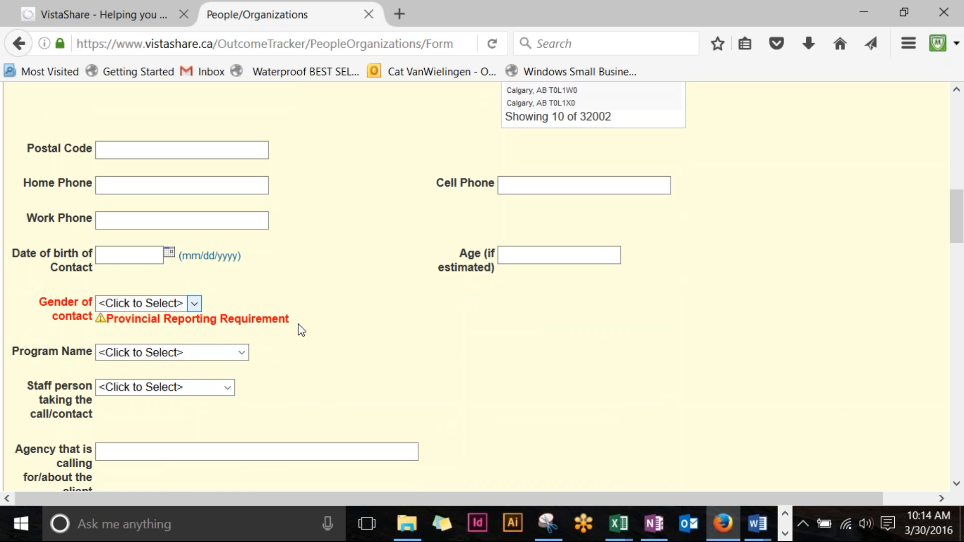
scroll(302, 327, "down", 2)
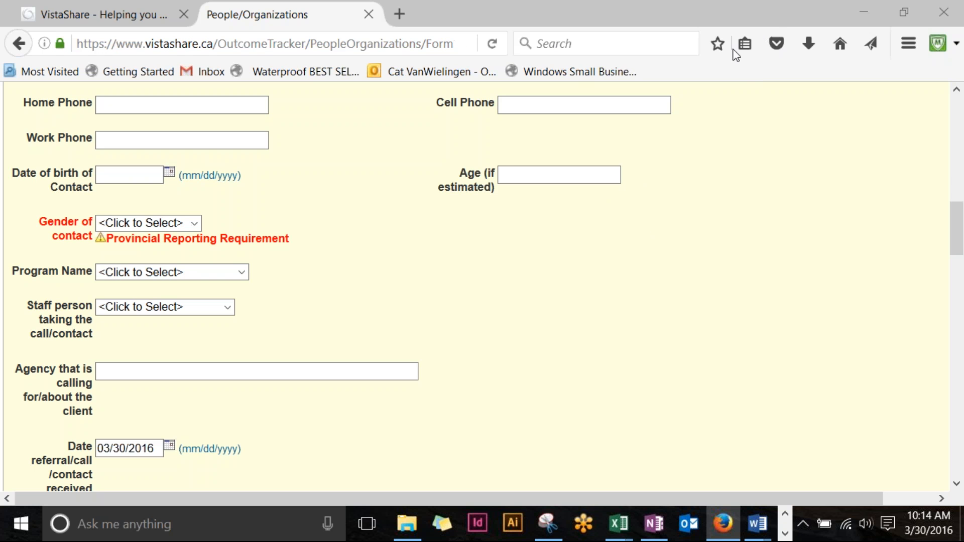
left_click(194, 223)
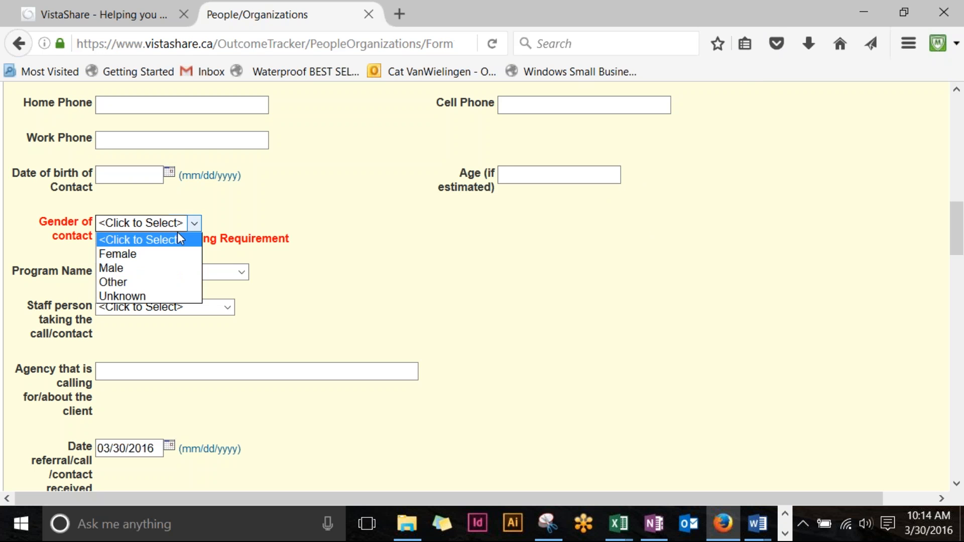
left_click(161, 254)
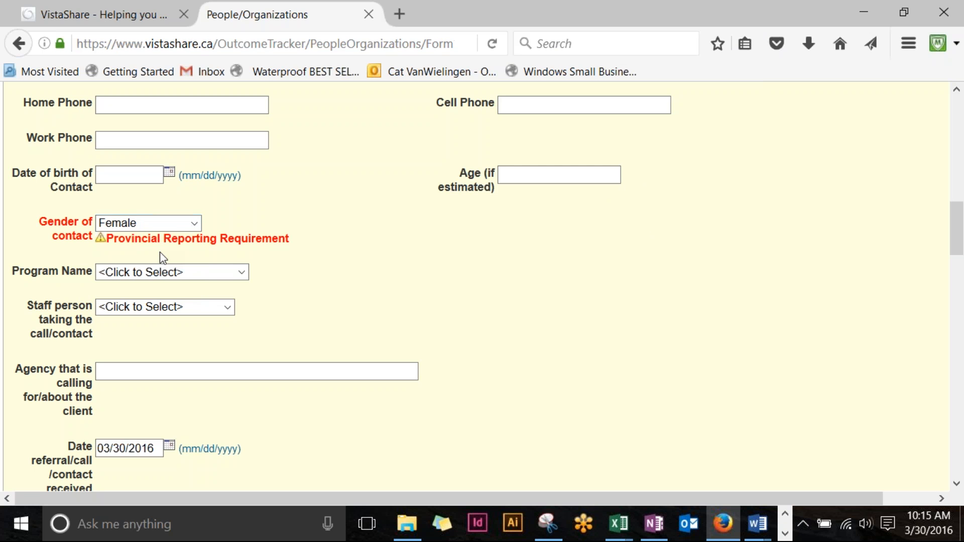
scroll(226, 254, "down", 2)
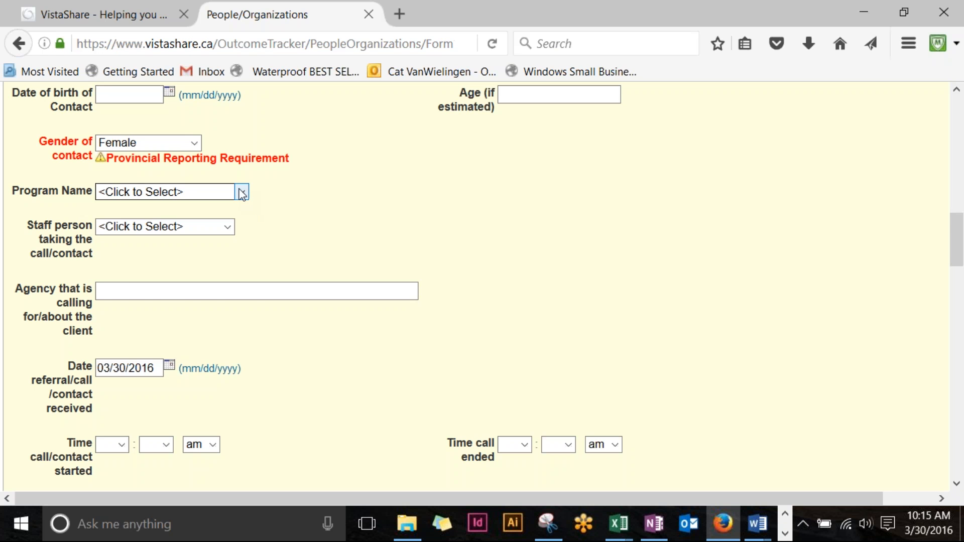
Step: Choose Residential as the Program Name and select the staff member who took the call
left_click(241, 193)
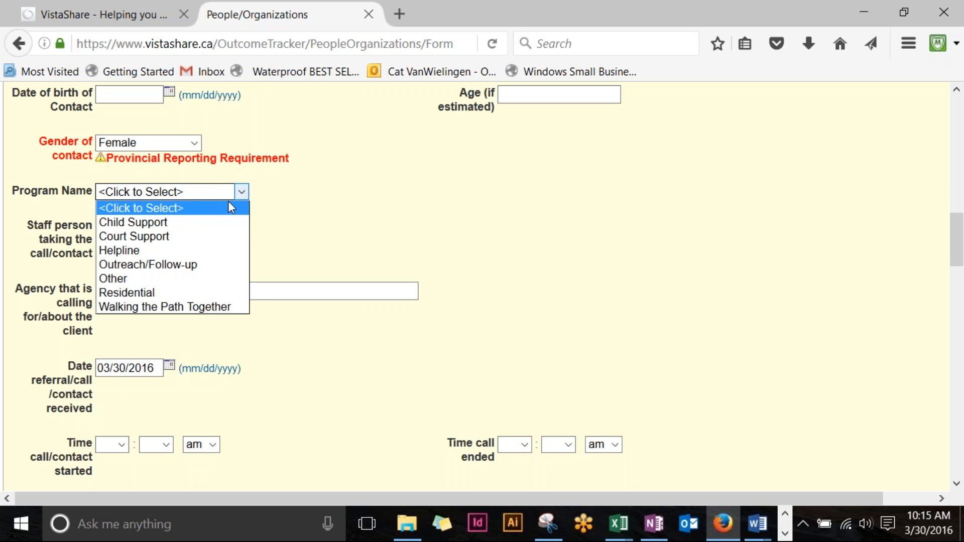
left_click(152, 291)
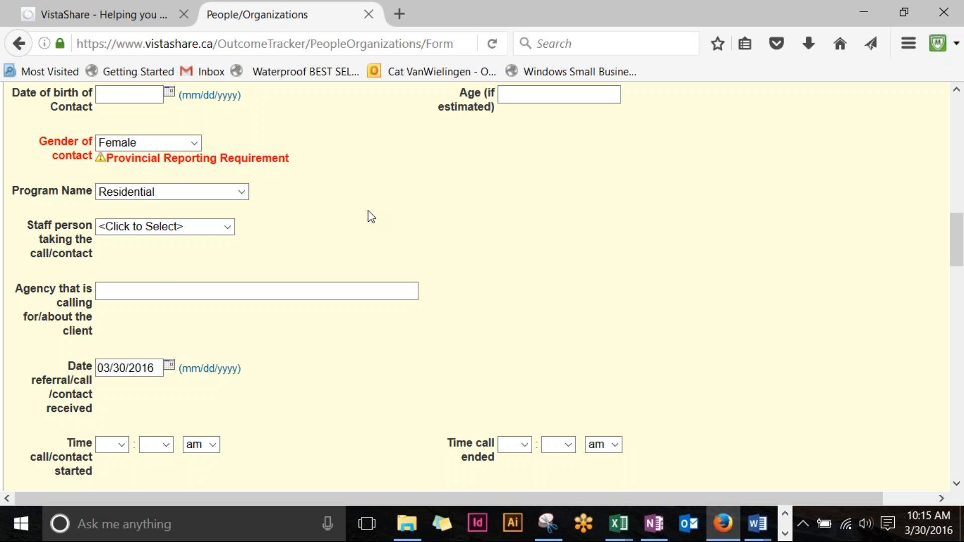
left_click(232, 229)
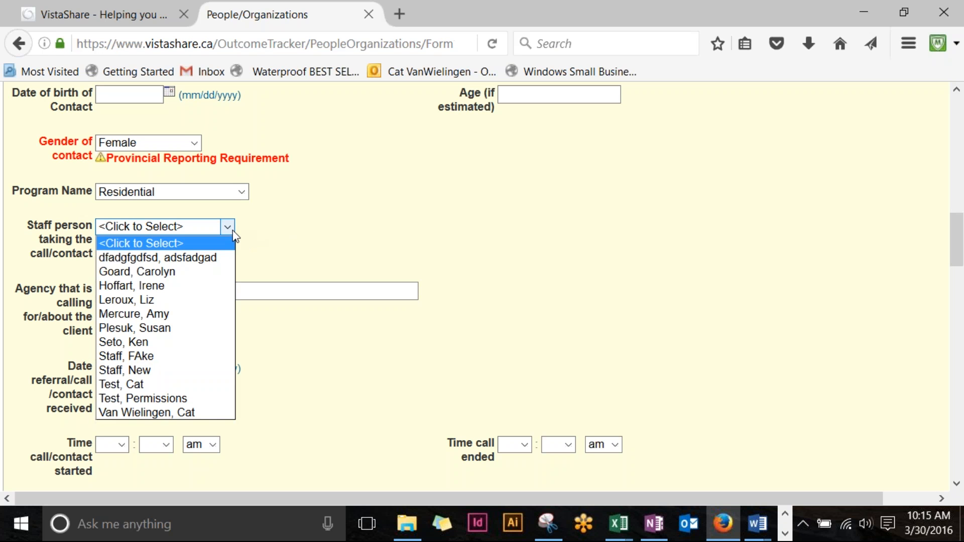
left_click(209, 411)
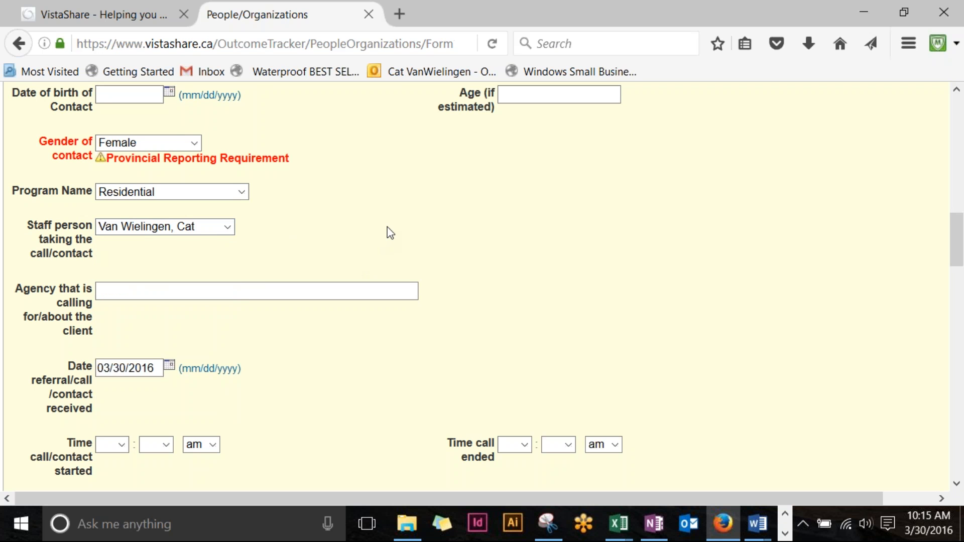
Step: Enter 90 minutes as the length of the call/contact
scroll(392, 187, "down", 2)
scroll(392, 183, "down", 2)
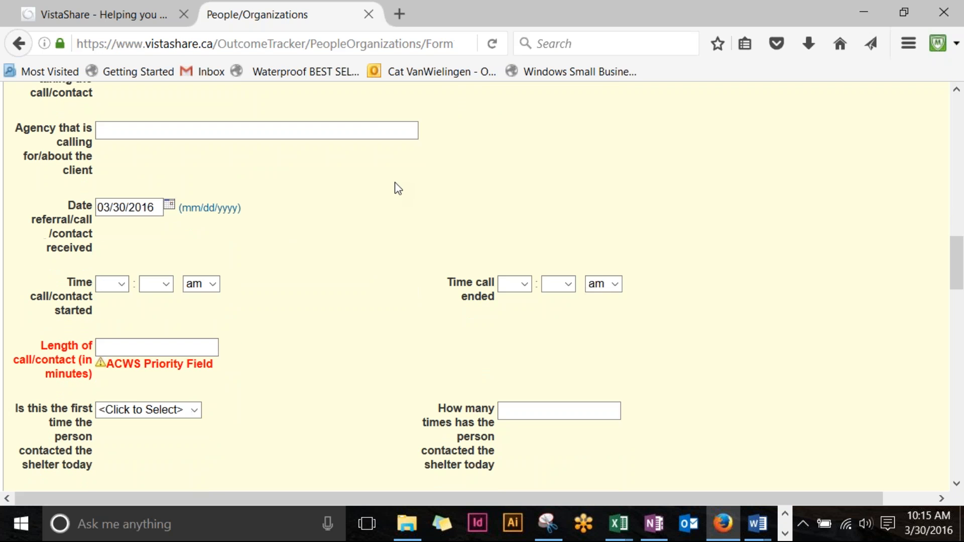
scroll(402, 187, "down", 3)
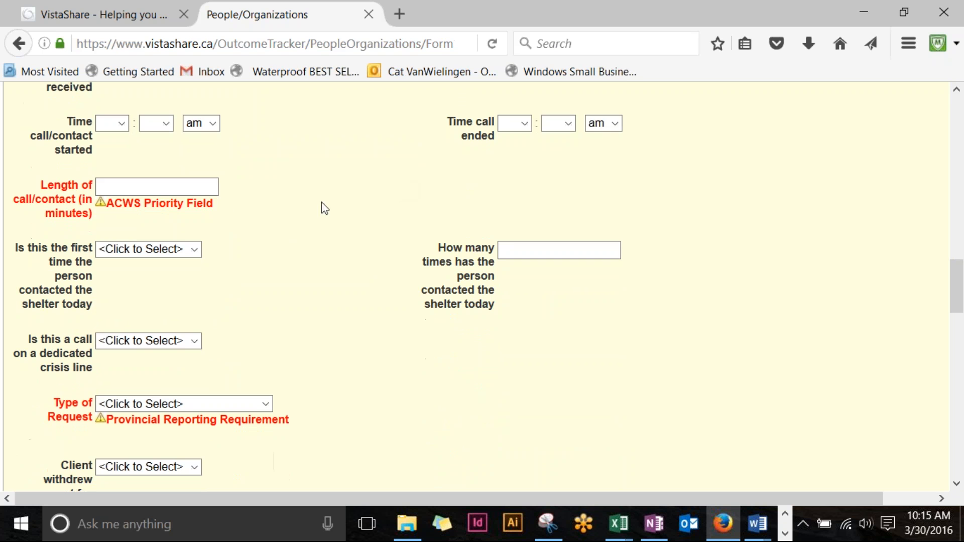
left_click(154, 187)
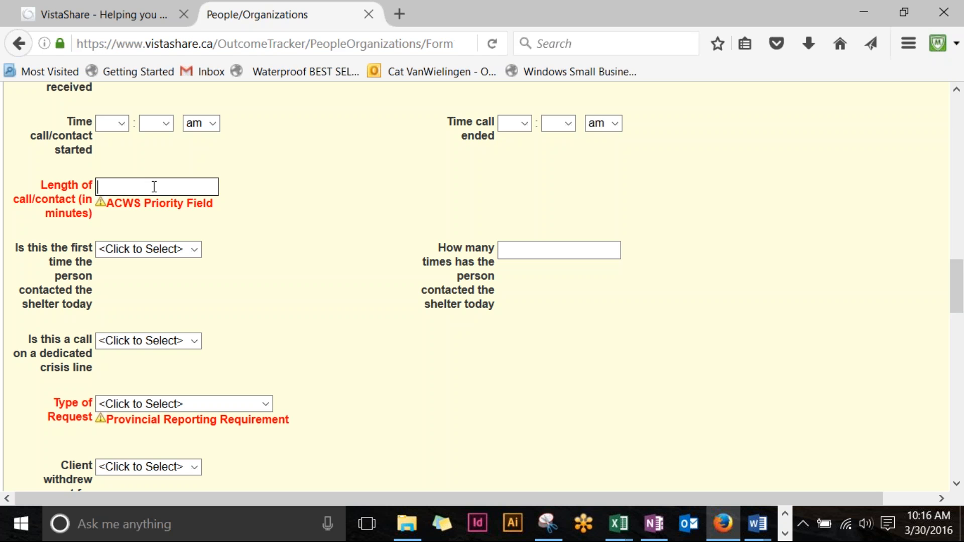
type("90")
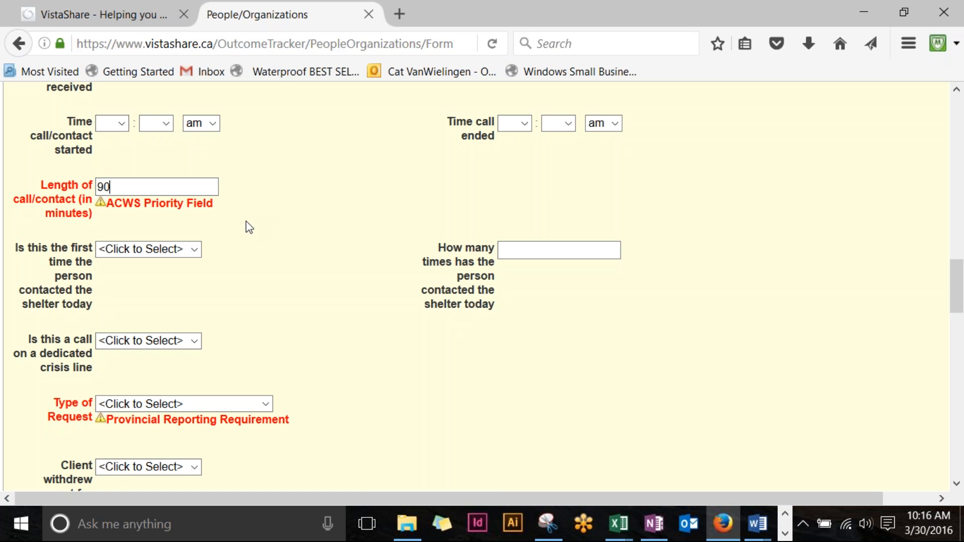
Step: Show the Type of Request dropdown choices
scroll(276, 198, "down", 3)
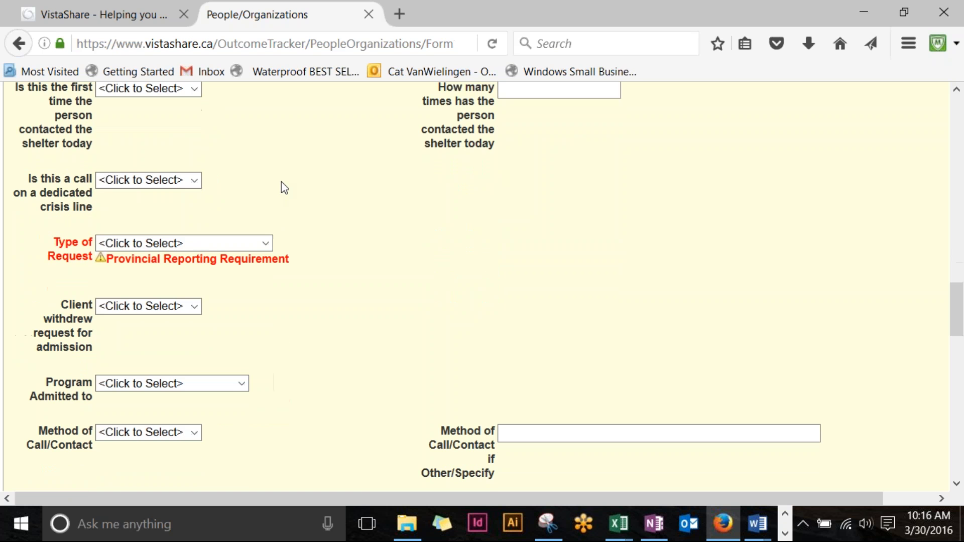
scroll(285, 189, "down", 3)
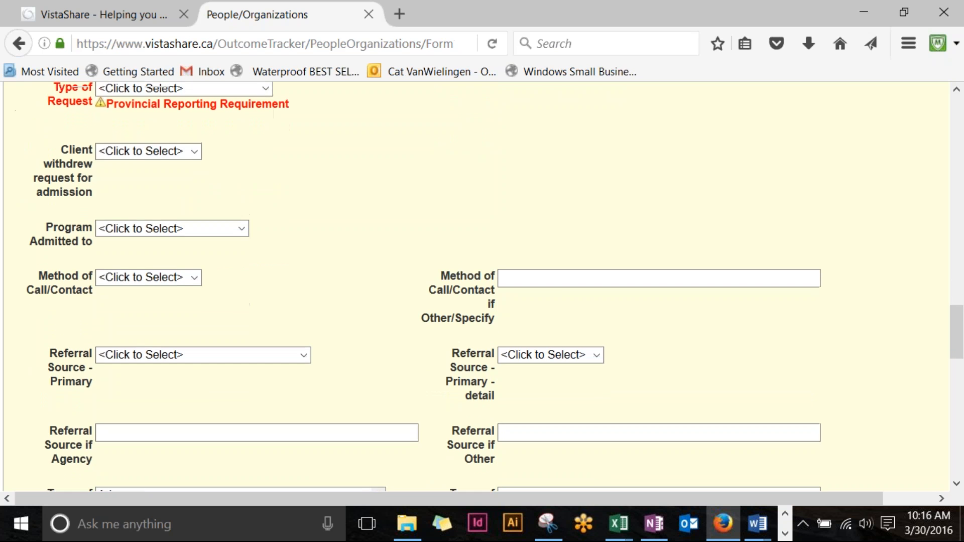
scroll(285, 188, "up", 2)
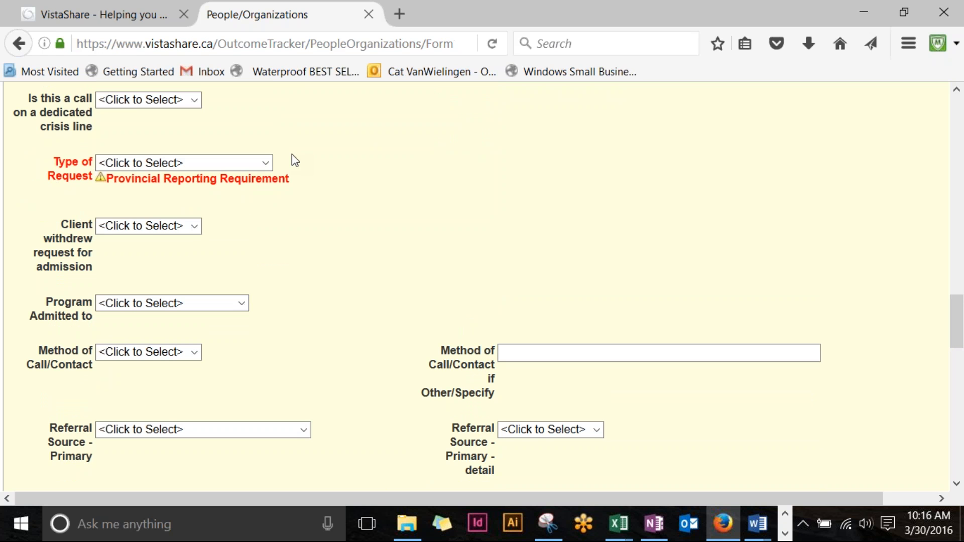
left_click(266, 163)
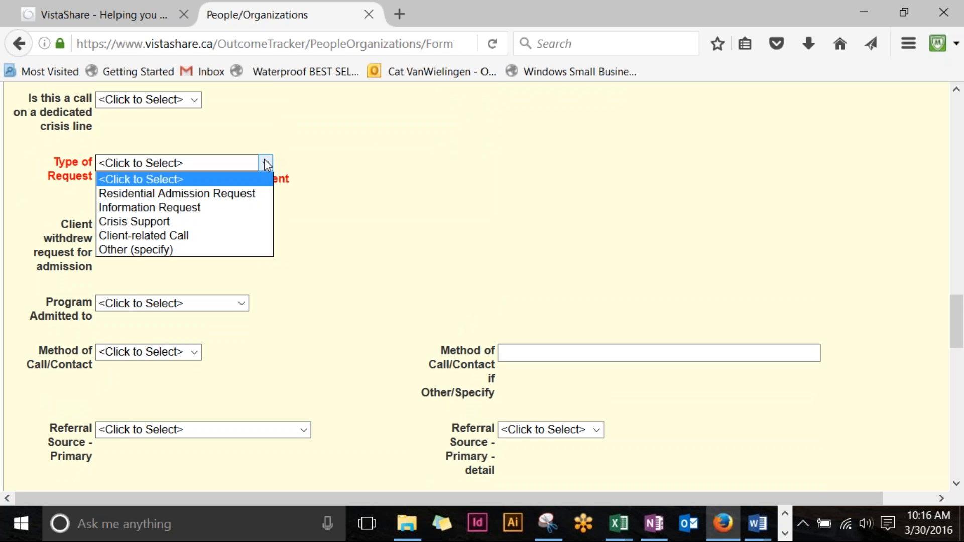
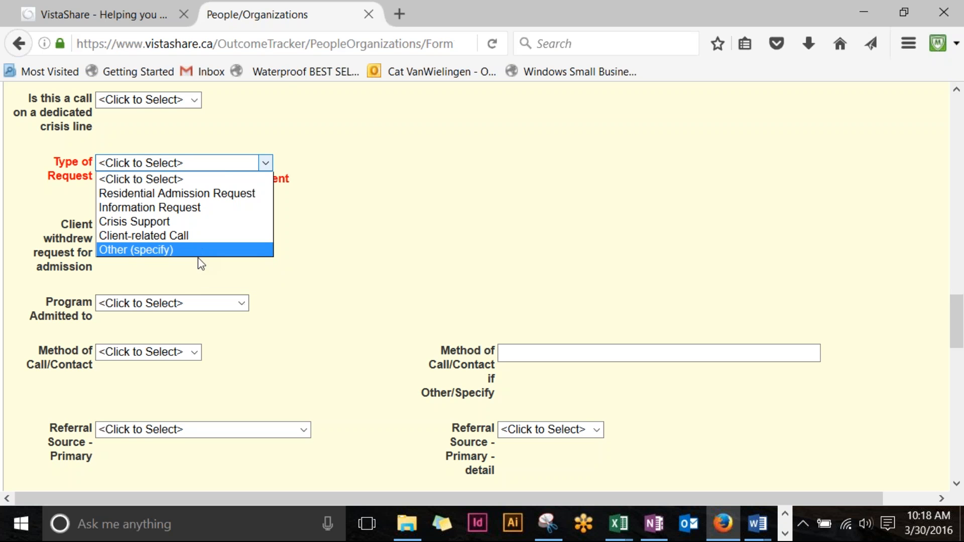
Step: Choose Other (specify) as Type of Request, then type and delete test text in the if-Other box
left_click(204, 254)
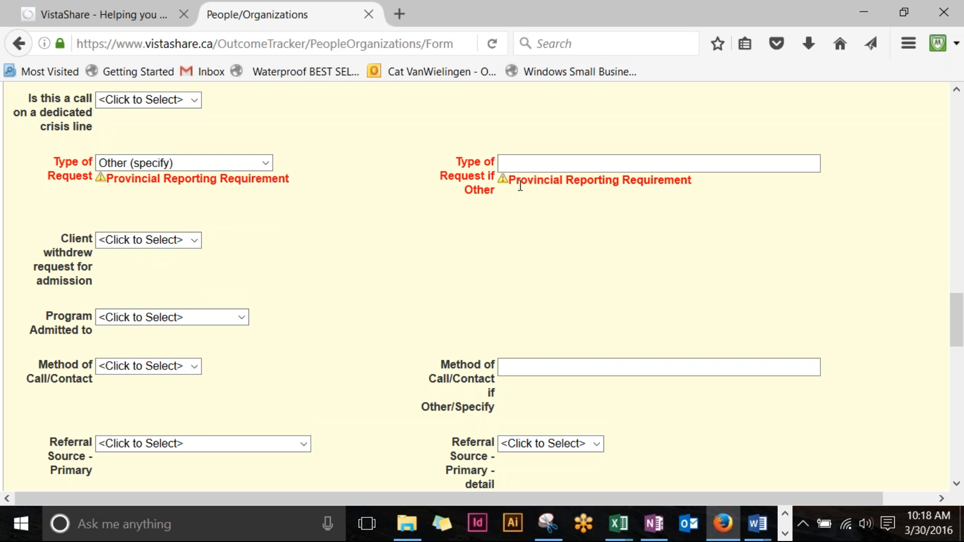
left_click(505, 164)
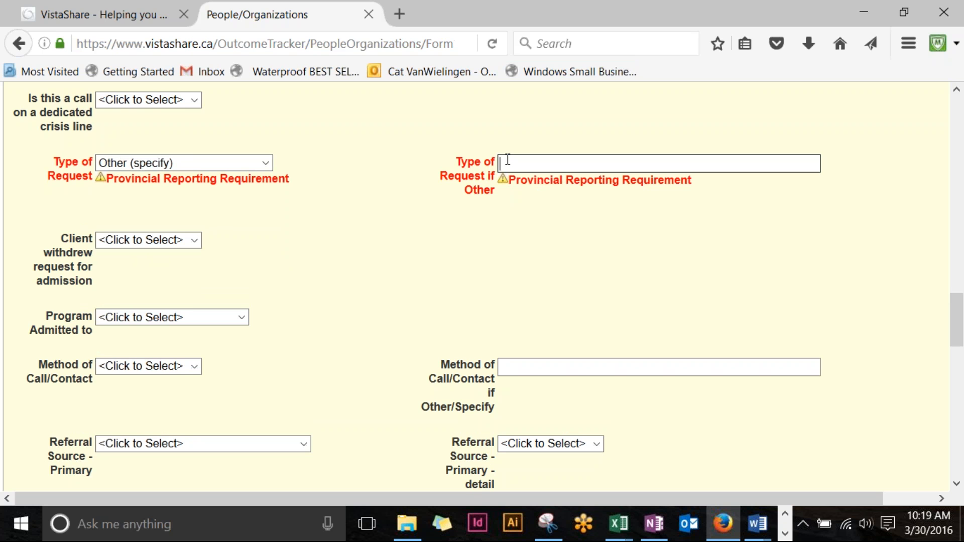
type("dskfjdkdfjkl")
type("f")
left_click_drag(639, 162, 412, 181)
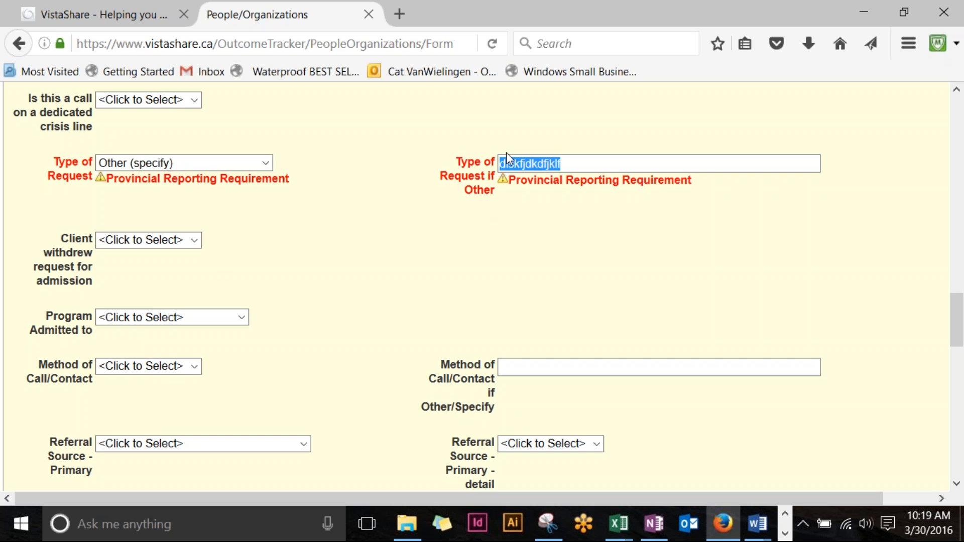
key("BackSpace")
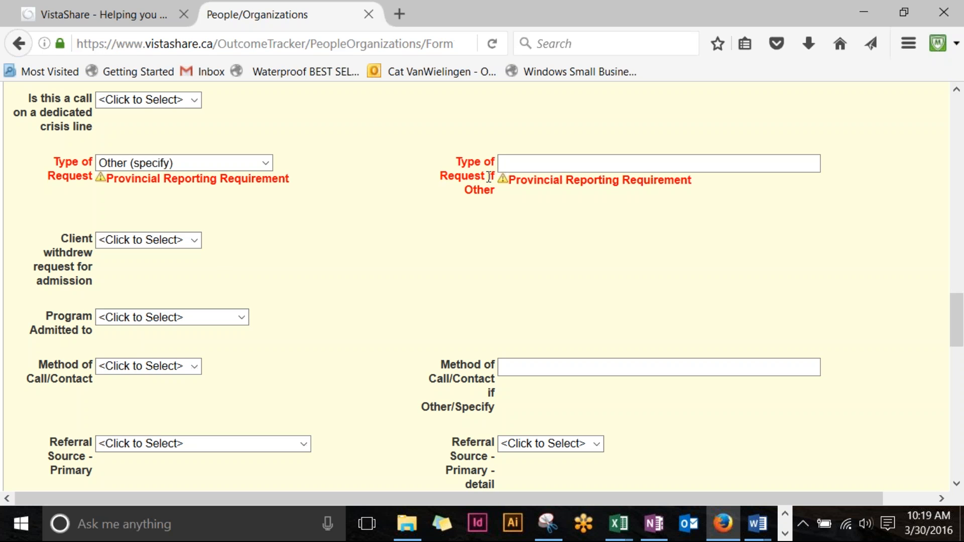
Step: Switch Type of Request to Client-related Call, then Other (specify), and type test text in the if-Other box
left_click(266, 163)
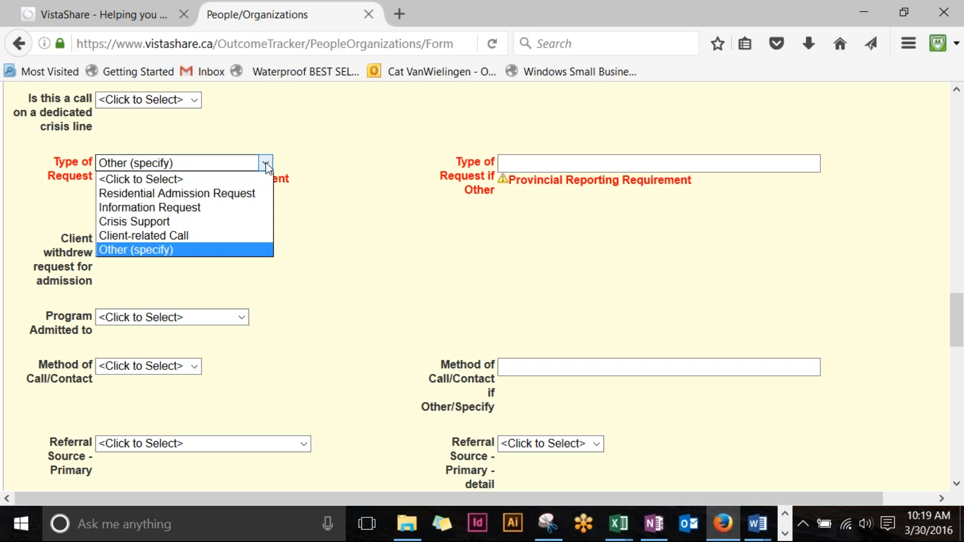
left_click(237, 243)
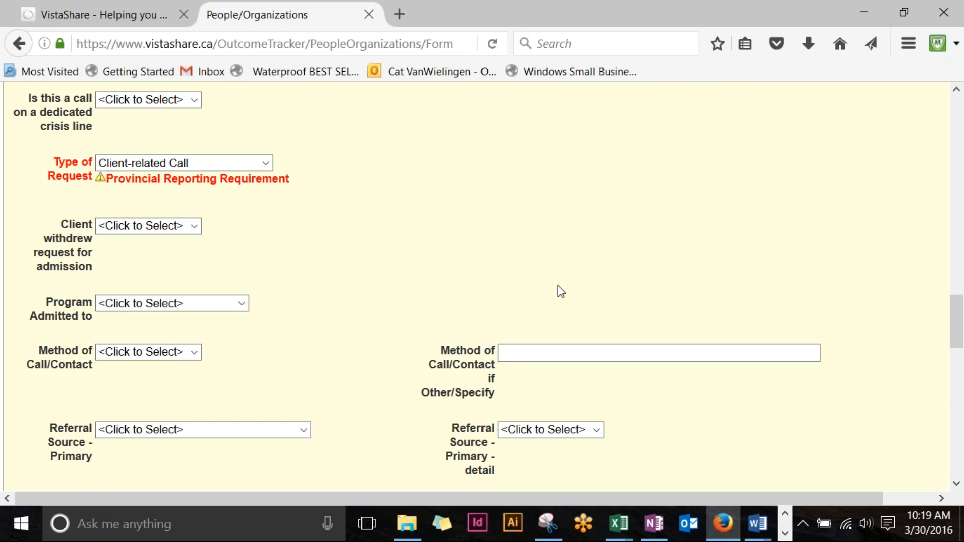
left_click(268, 167)
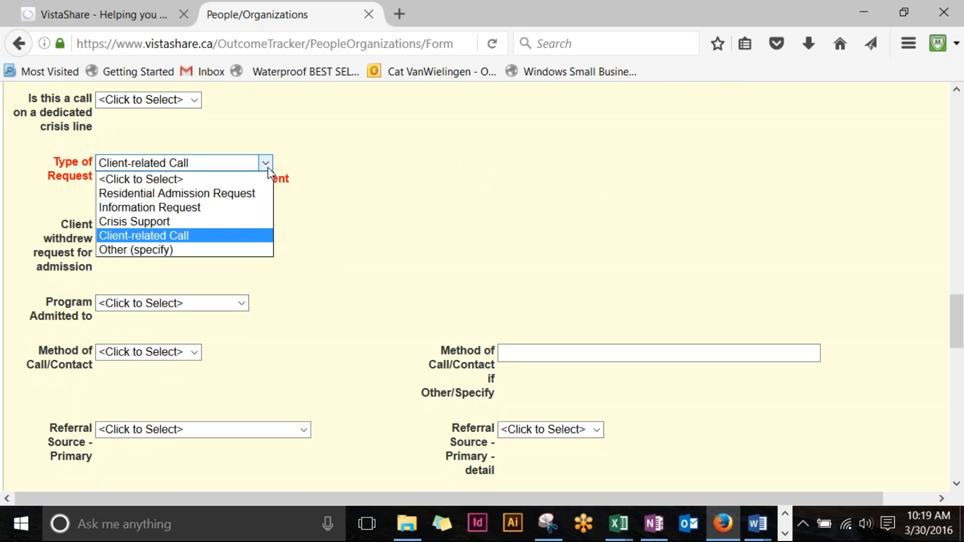
left_click(230, 254)
left_click(580, 164)
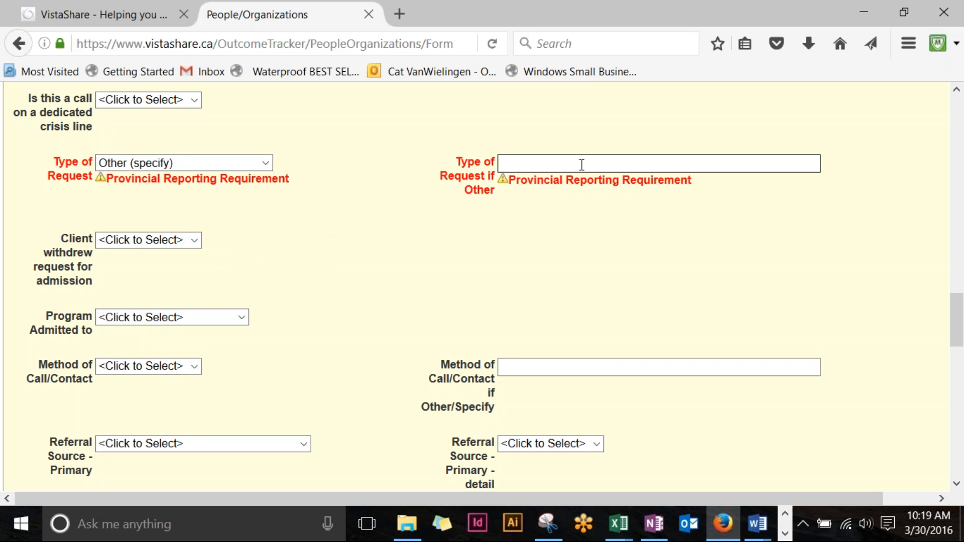
type("dlkfjsdlkdkjf")
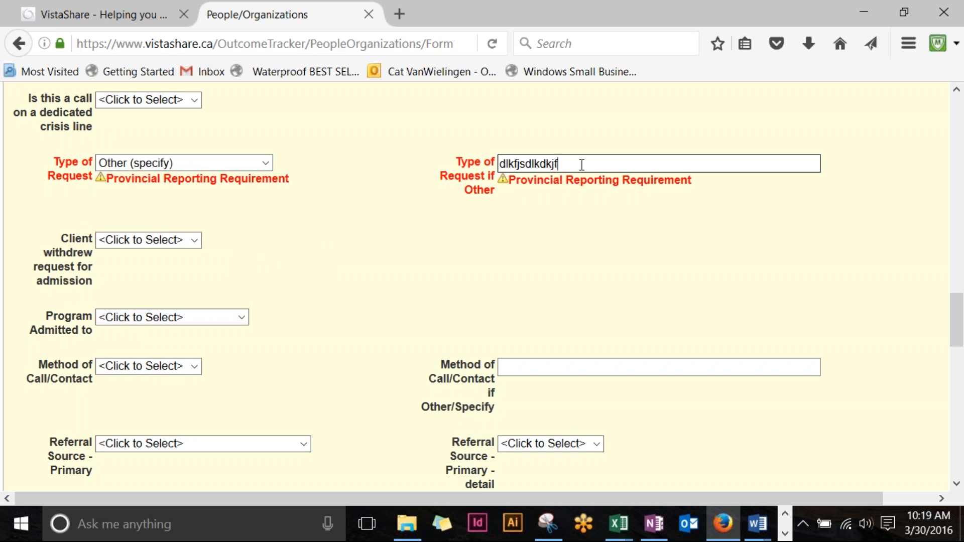
Step: Toggle back through Client-related Call to Other (specify) and clear the leftover if-Other text
left_click(266, 164)
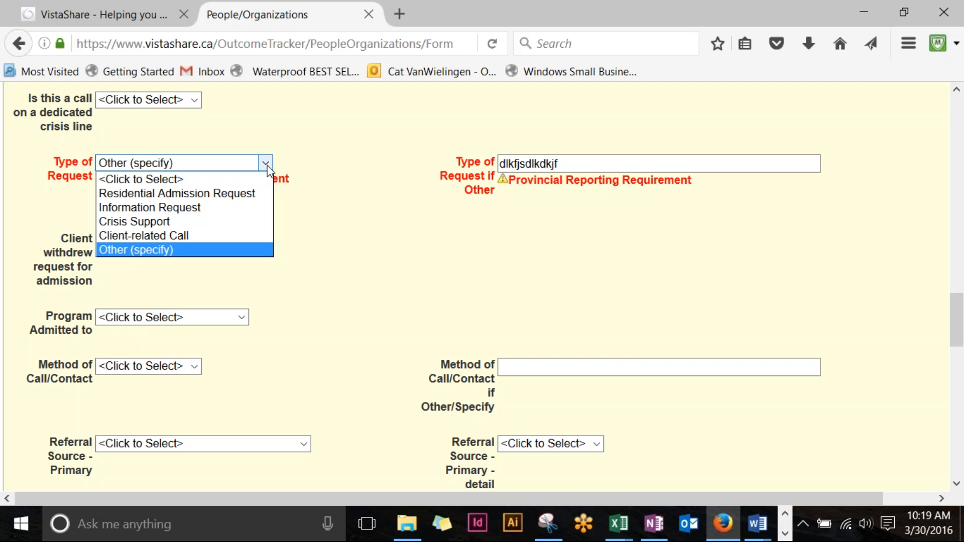
left_click(229, 236)
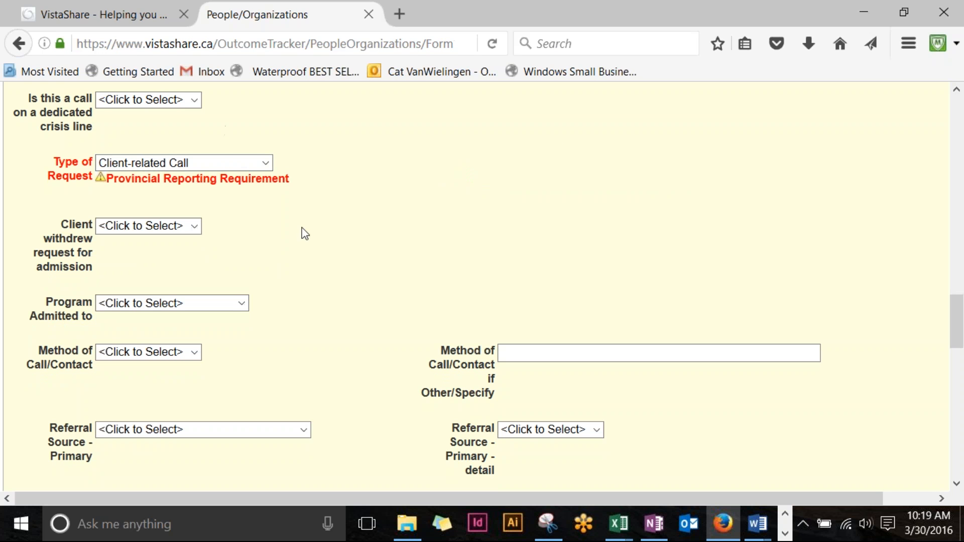
left_click(266, 164)
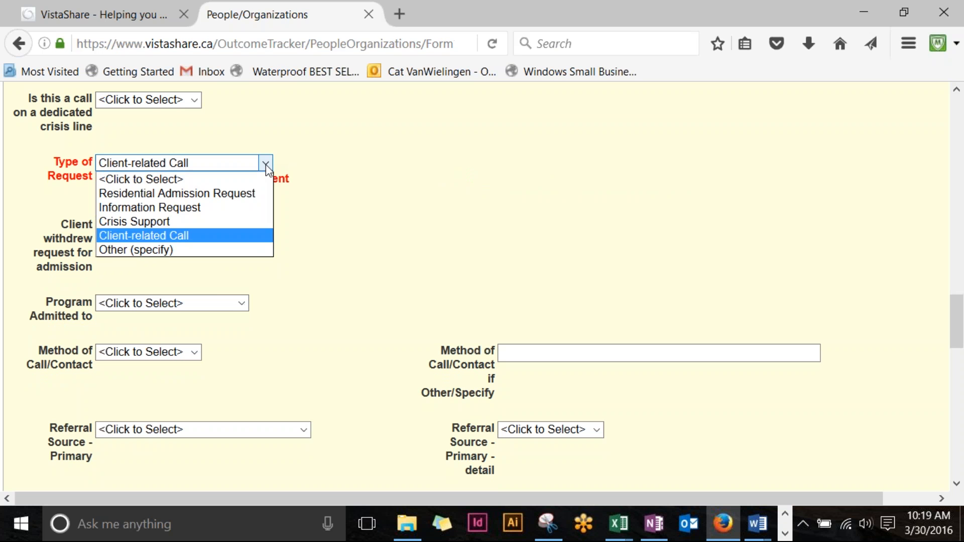
left_click(256, 250)
double_click(594, 164)
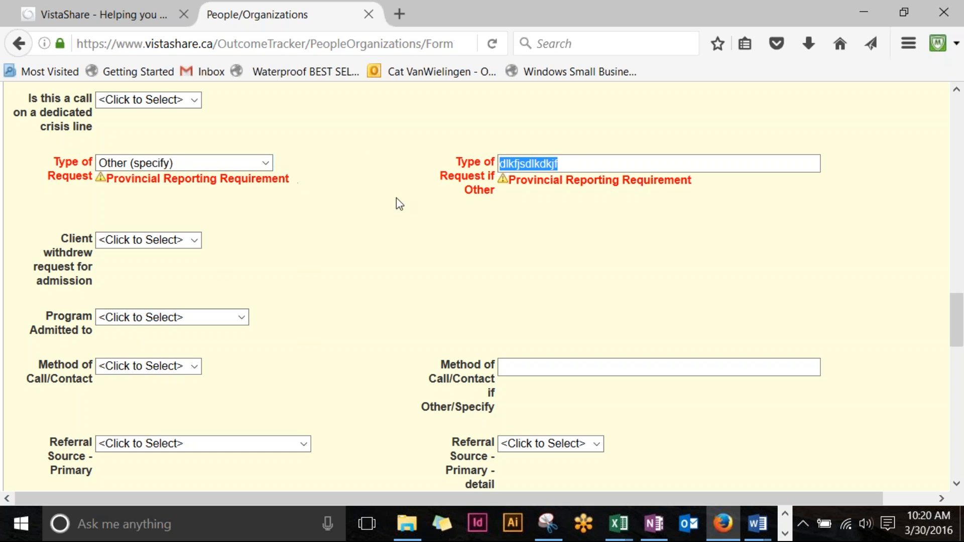
key("BackSpace")
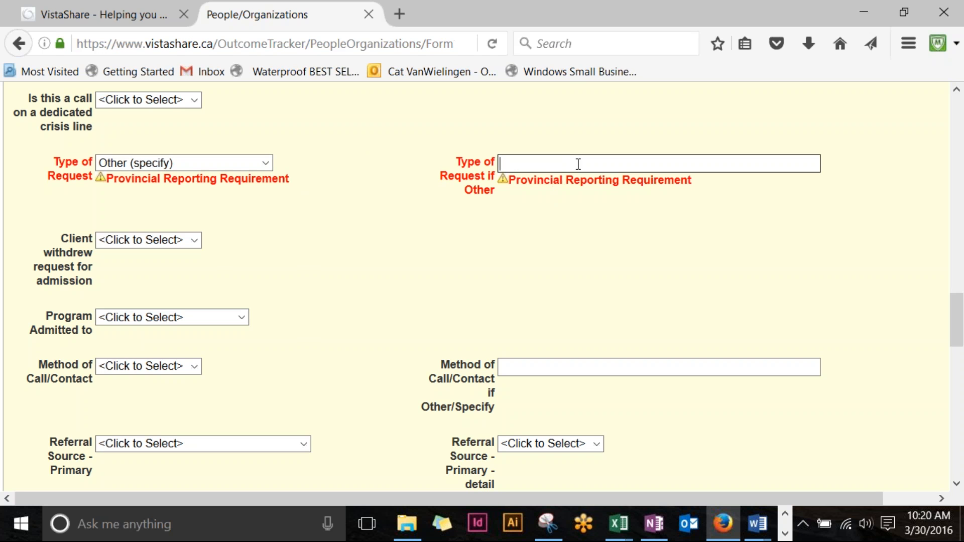
Step: Change the Type of Request from Client-related Call to Crisis Support
left_click(266, 163)
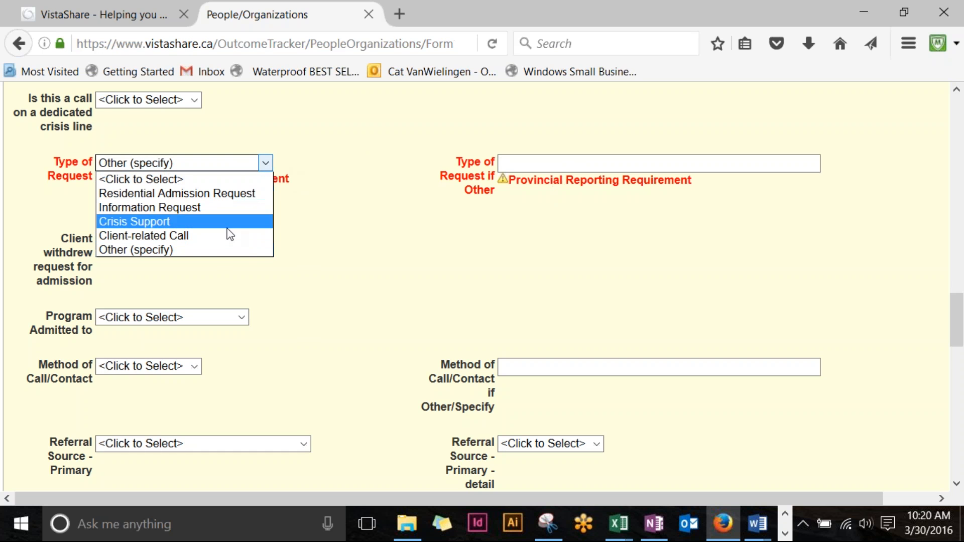
left_click(228, 234)
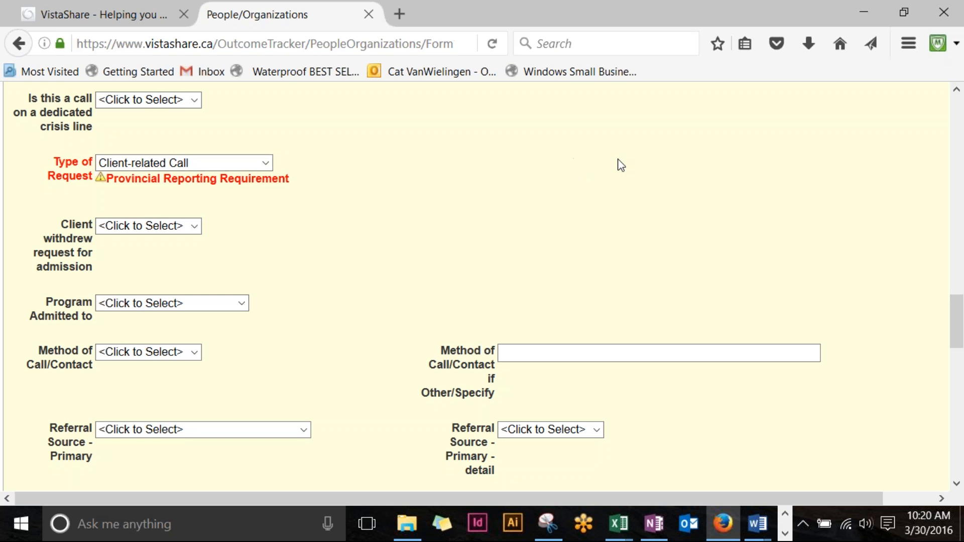
left_click(265, 162)
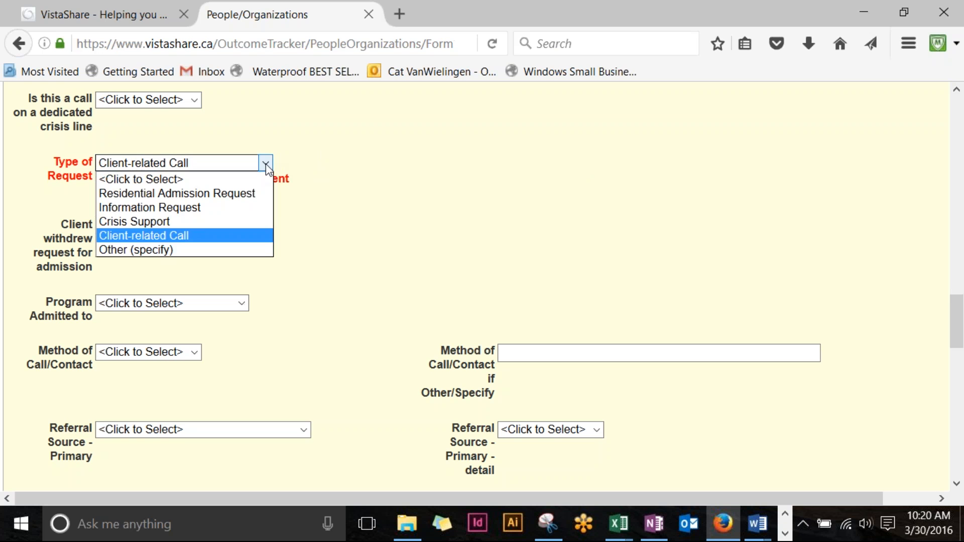
left_click(240, 223)
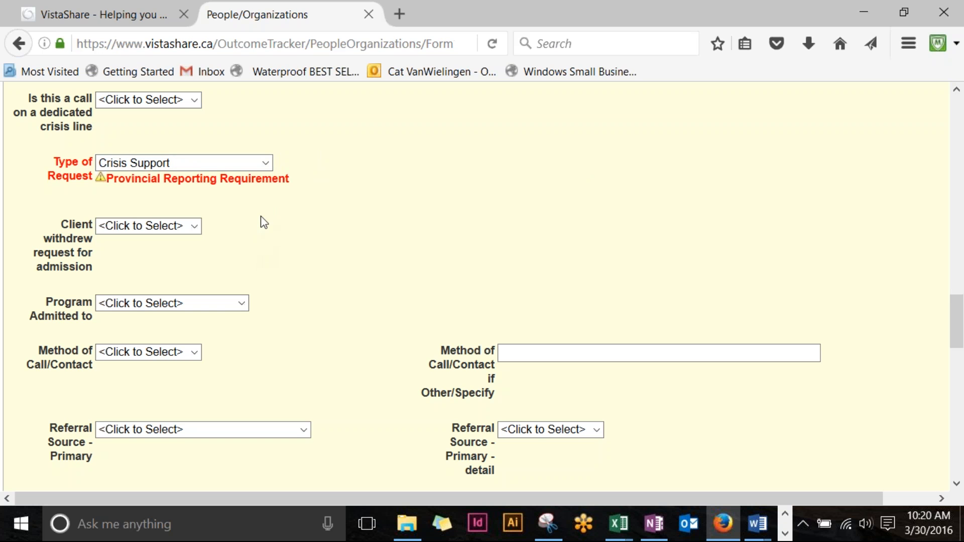
left_click(265, 163)
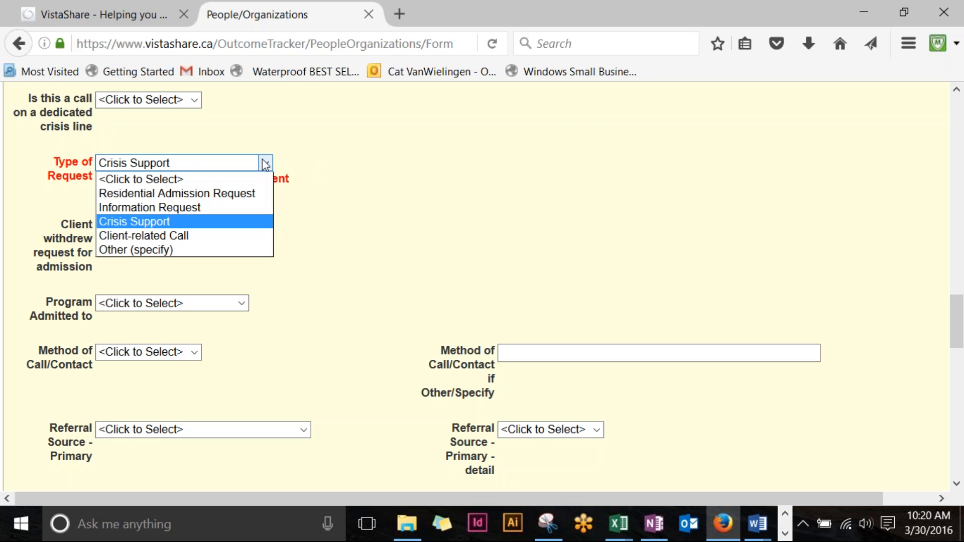
Step: Choose Information Request, then select only Information about donations in the Type of Information list
left_click(249, 208)
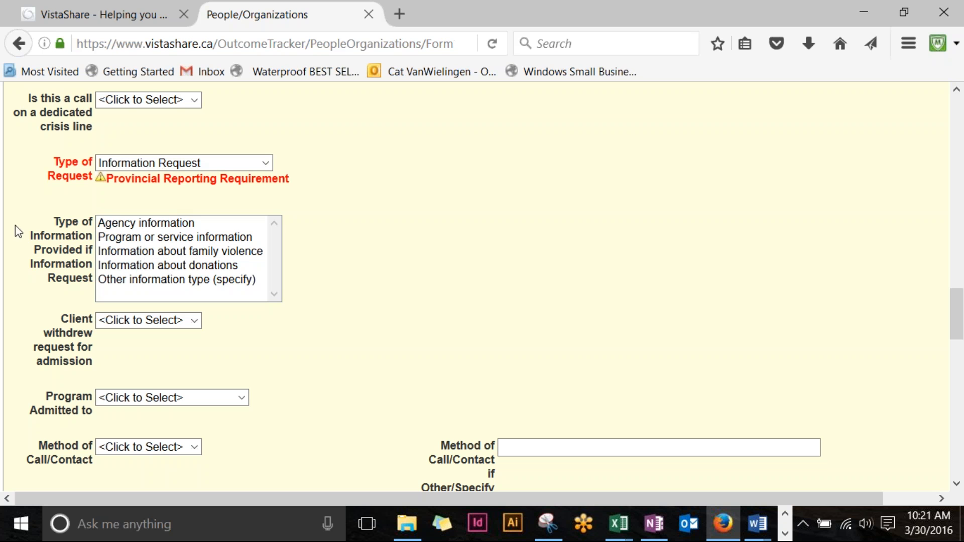
left_click(191, 228)
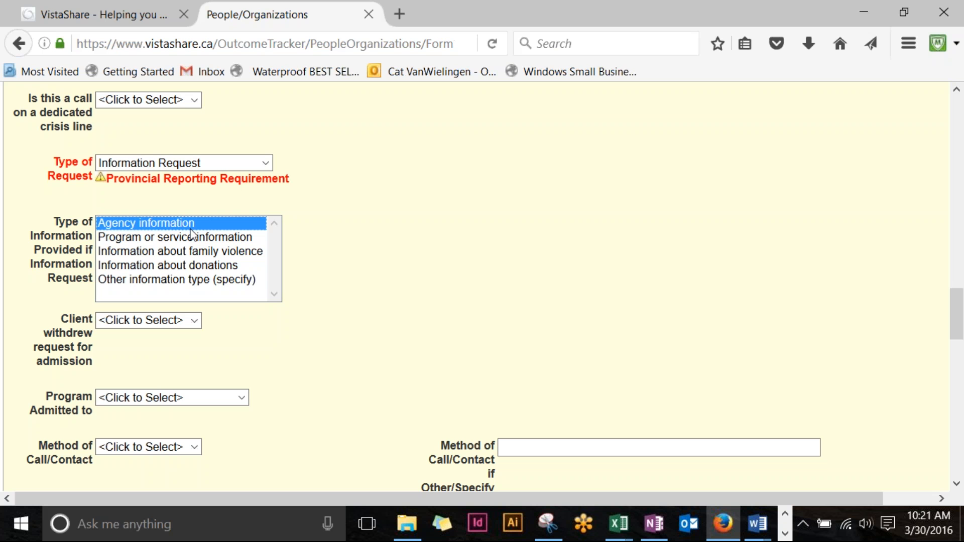
left_click_drag(191, 228, 216, 251)
left_click(212, 267)
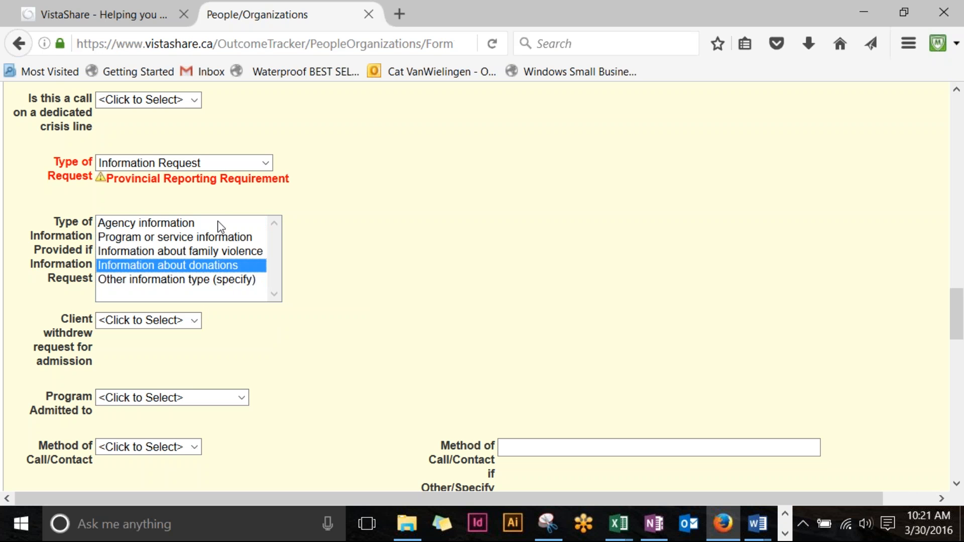
left_click(264, 164)
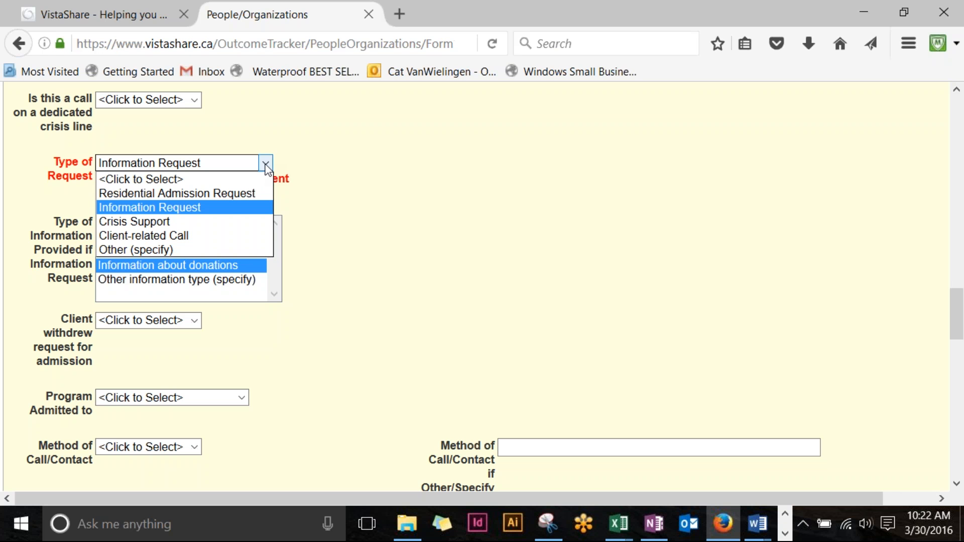
Step: Keep Information Request and test multi-selecting information types, ending on Information about family violence
left_click(233, 208)
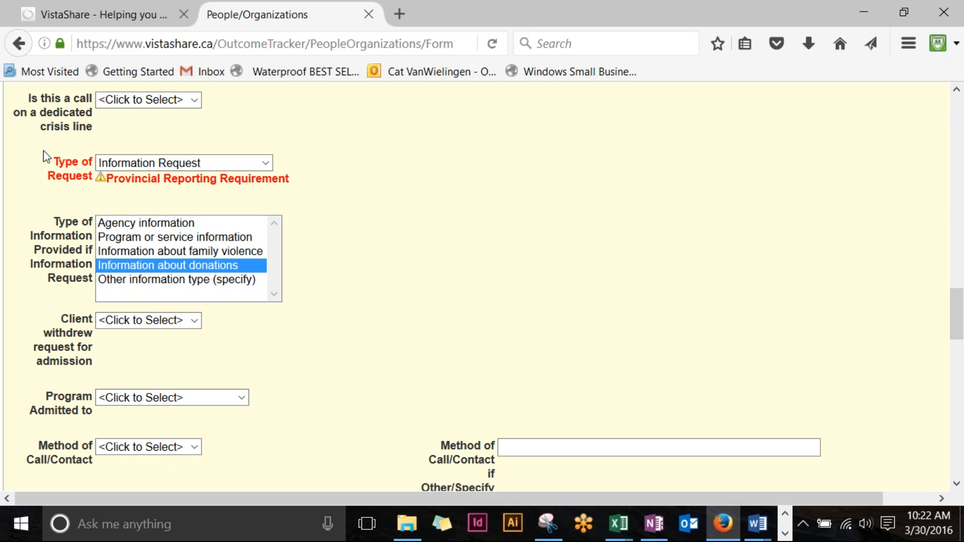
left_click(266, 164)
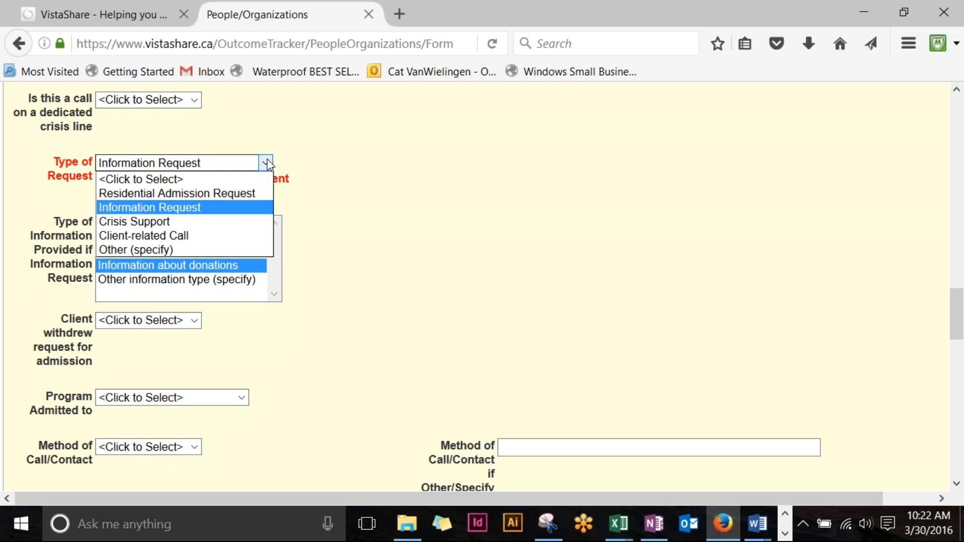
left_click(251, 211)
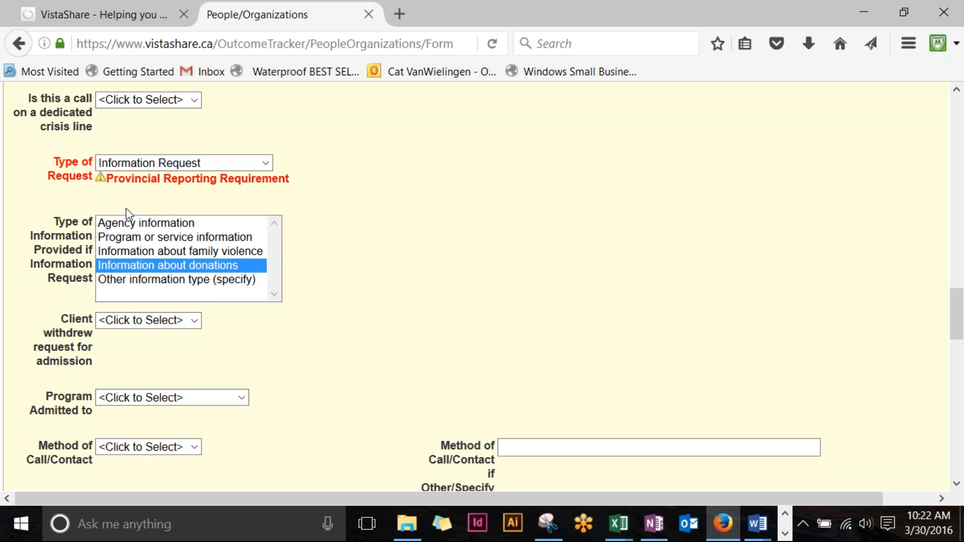
left_click(181, 235)
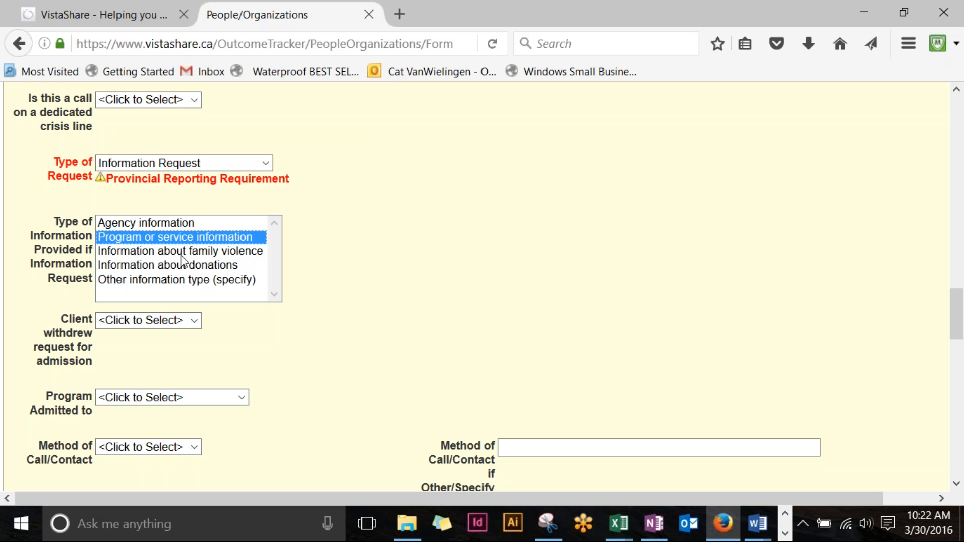
left_click(181, 252, "ctrl")
left_click(182, 265, "ctrl")
left_click(185, 221, "ctrl")
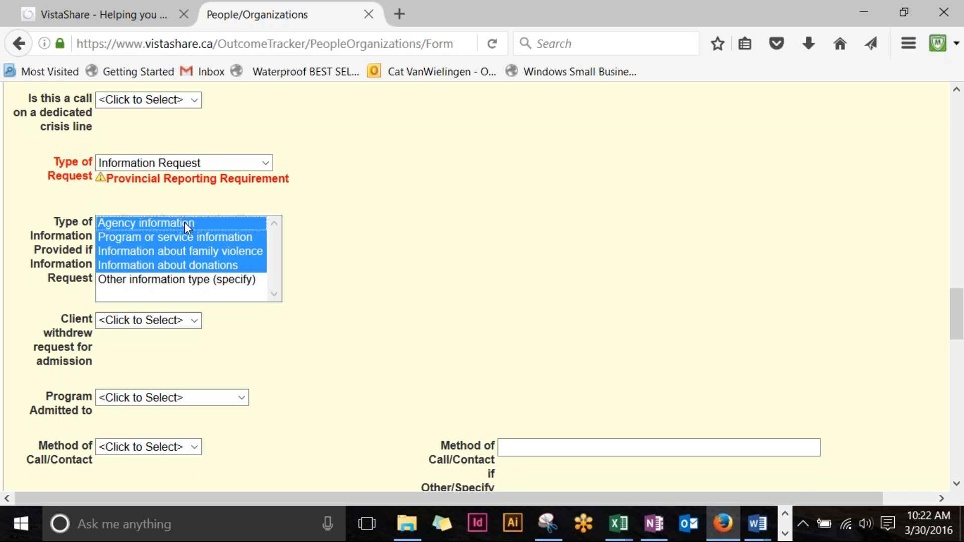
left_click(184, 280)
left_click(187, 254)
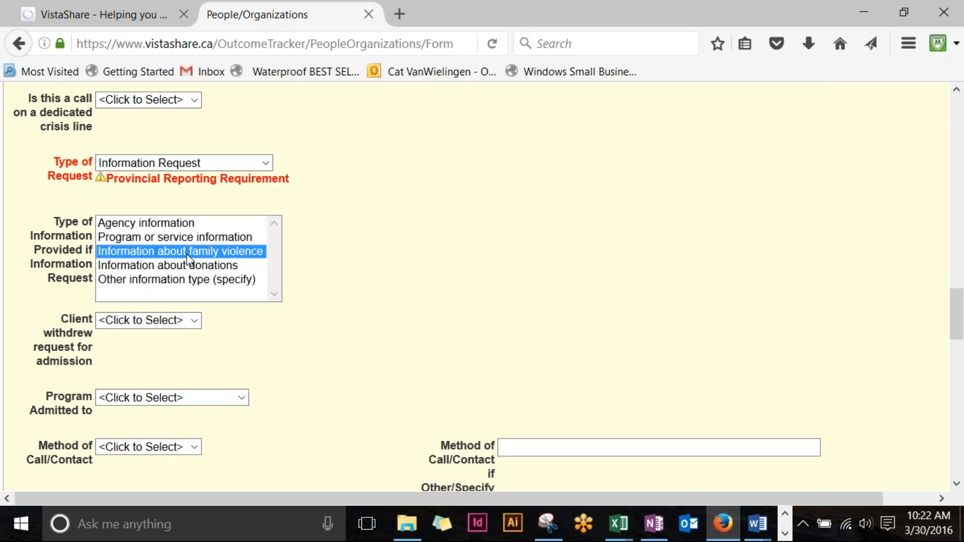
Step: Ctrl-click Agency, donations and program information types, then narrow to Agency information and deselect it
left_click(172, 224, "ctrl")
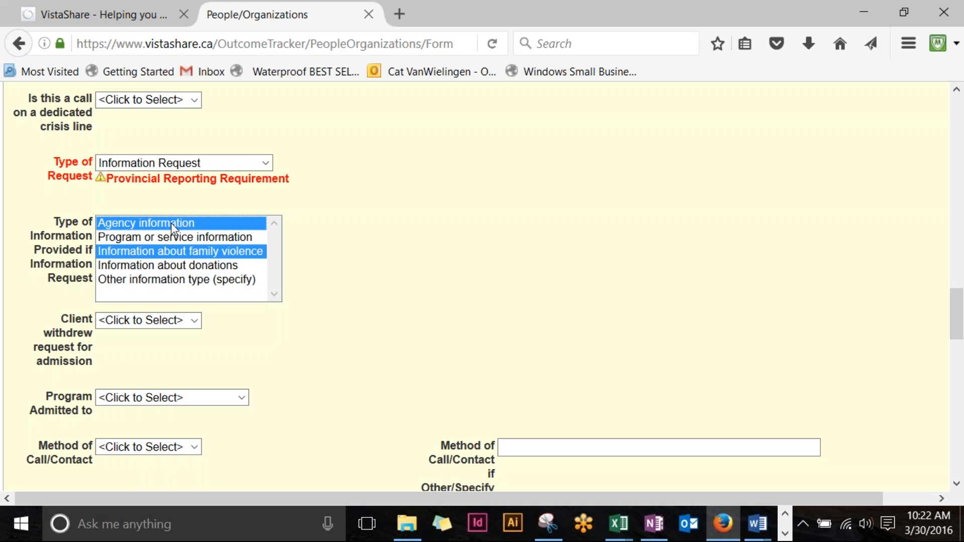
left_click(163, 279, "ctrl")
left_click(168, 264, "ctrl")
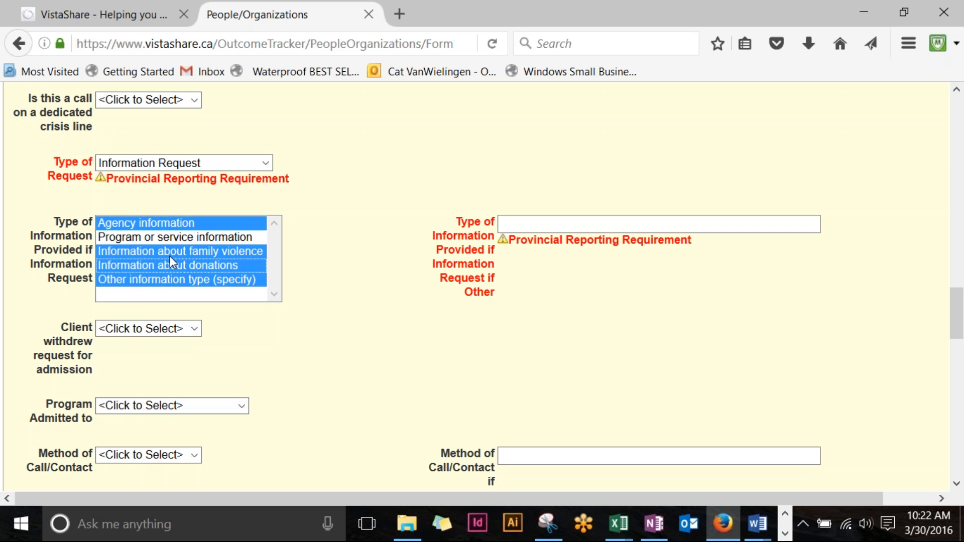
left_click(168, 279, "ctrl")
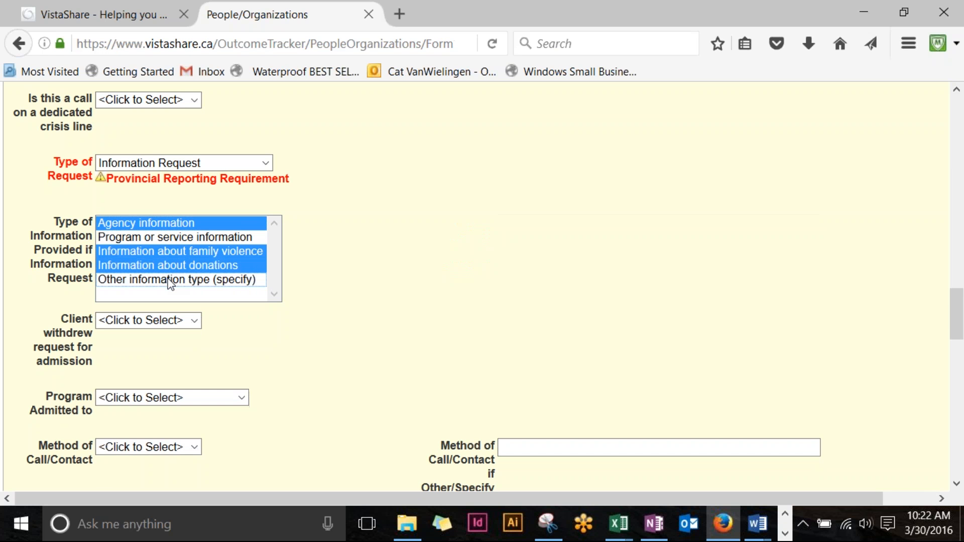
left_click(180, 242, "ctrl")
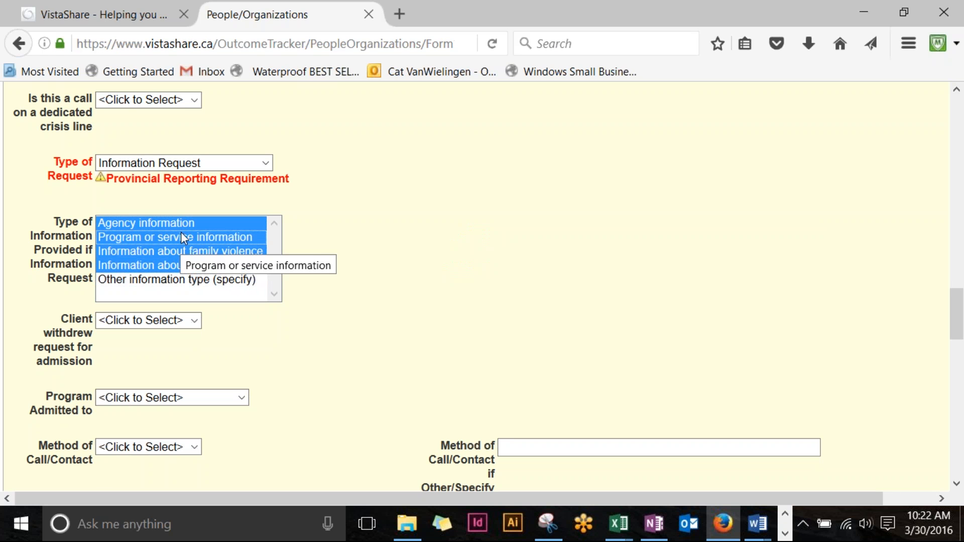
left_click(184, 227)
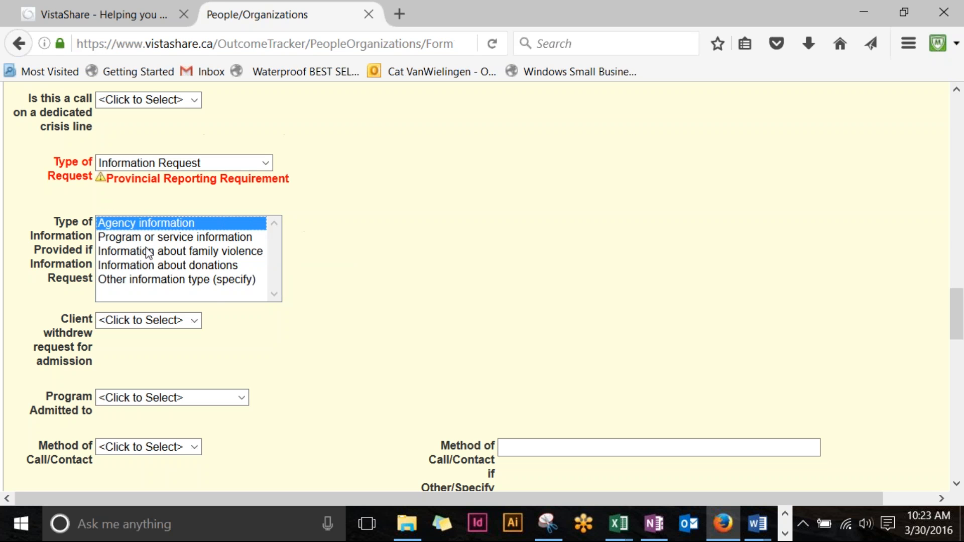
left_click(188, 225, "ctrl")
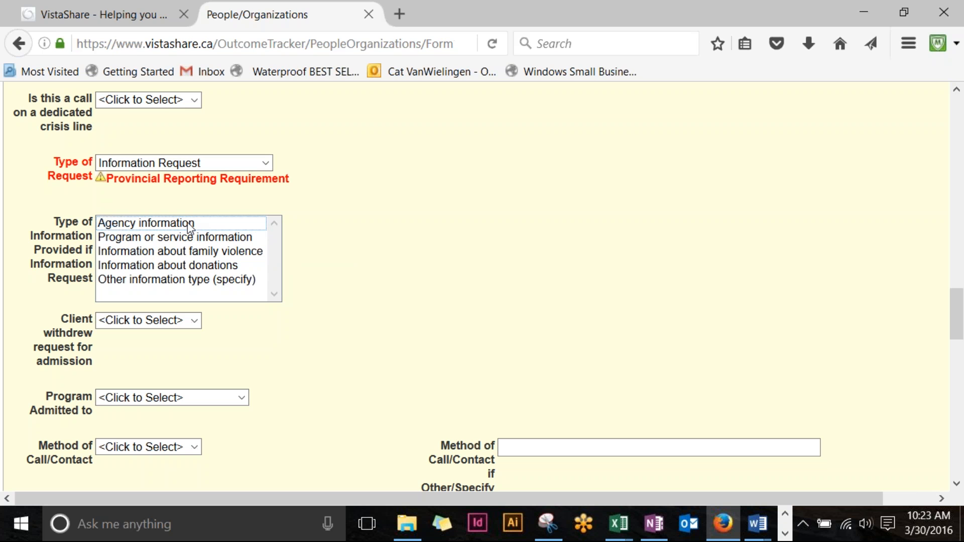
left_click(467, 190)
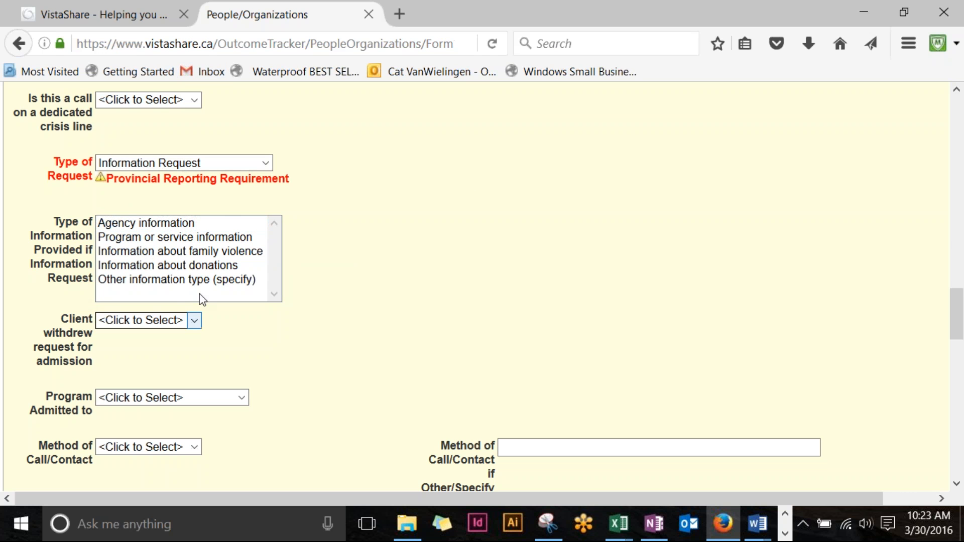
Step: Set Type of Request to Residential Admission Request and open the If Admission Request choices
left_click(265, 163)
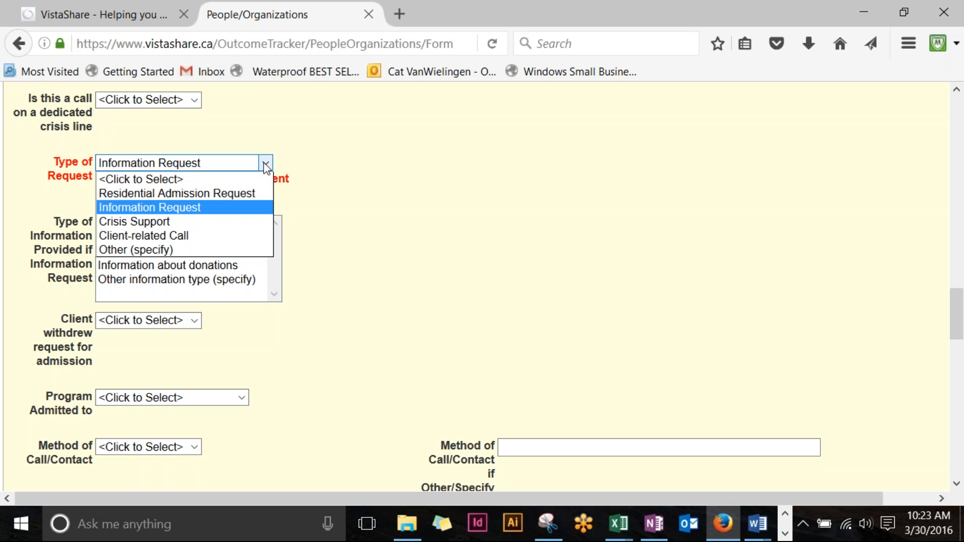
left_click(259, 194)
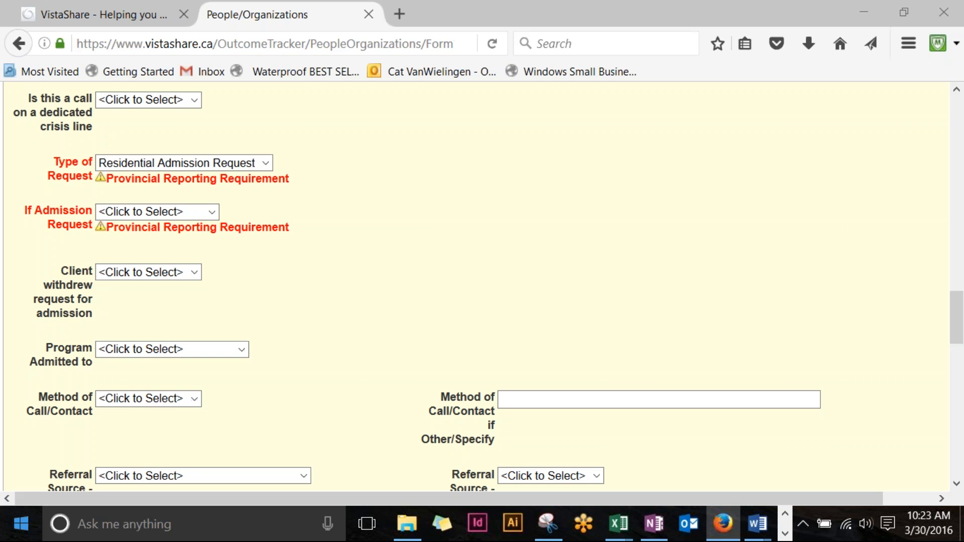
left_click(213, 212)
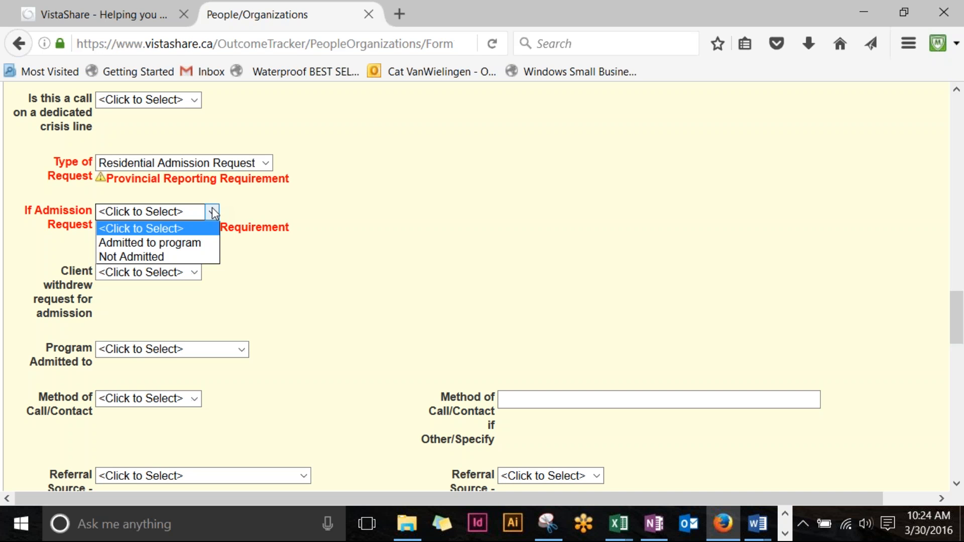
Step: Mark the admission request as Not Admitted and open the reasons for not admitting
left_click(197, 257)
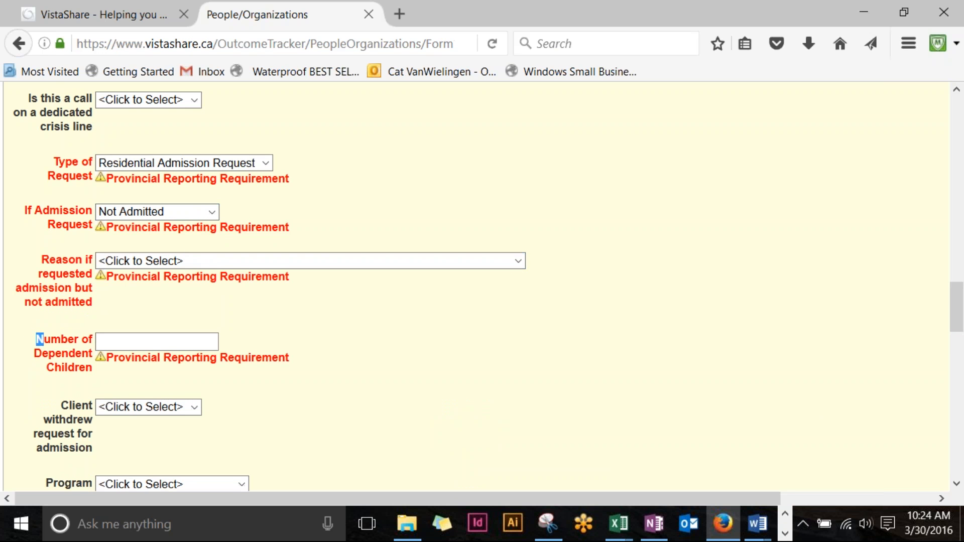
left_click_drag(37, 340, 77, 353)
left_click(86, 287)
left_click(519, 262)
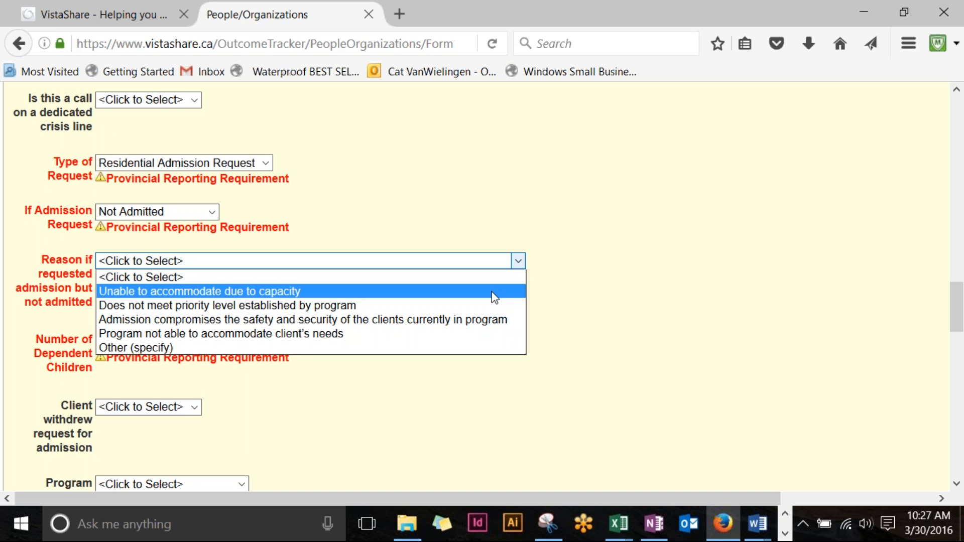
Step: Pick reason Unable to accommodate due to capacity with detail Due to capacity - Other (specify)
left_click(495, 292)
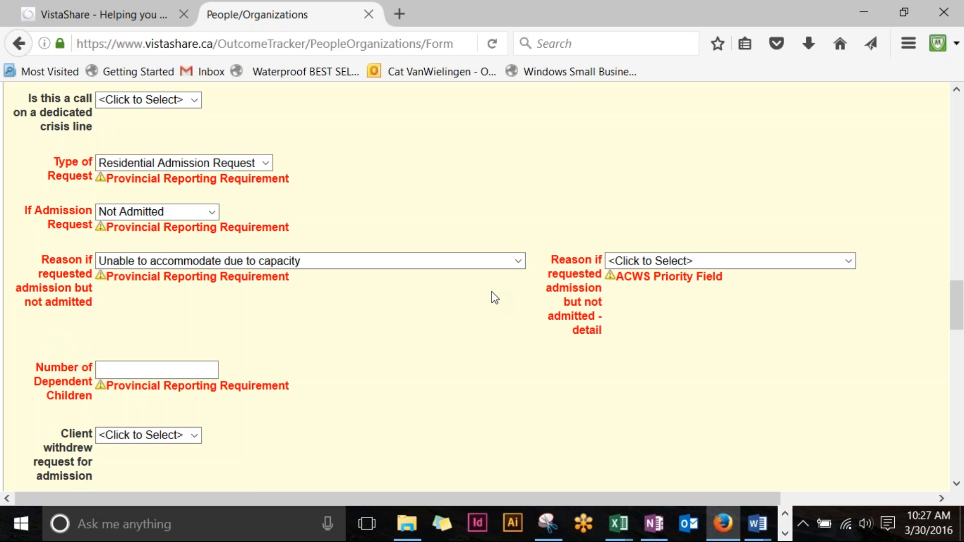
left_click_drag(472, 500, 602, 493)
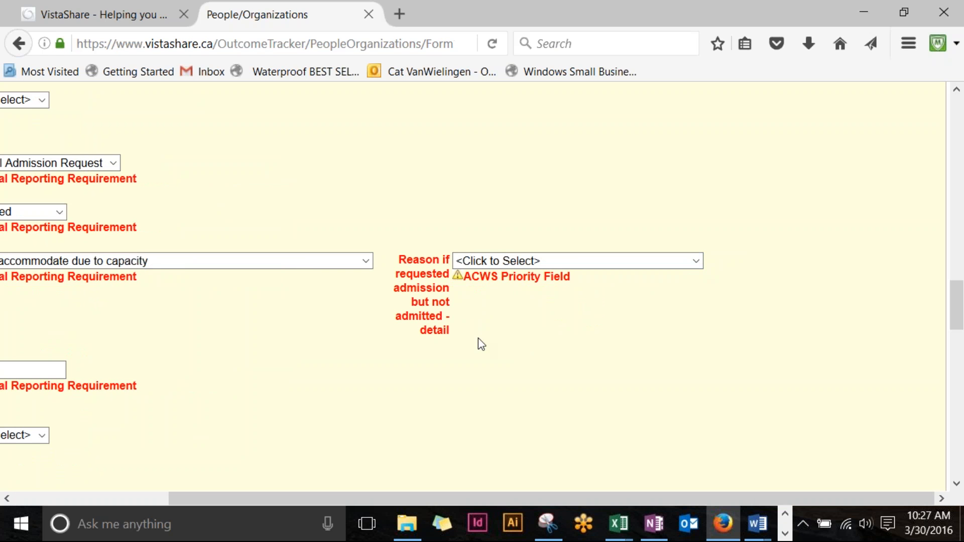
left_click(695, 260)
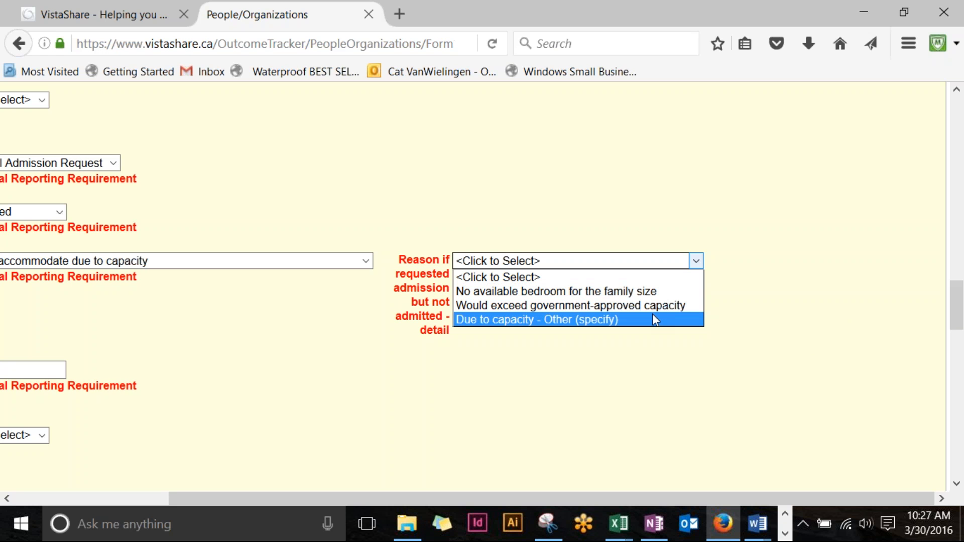
left_click(612, 321)
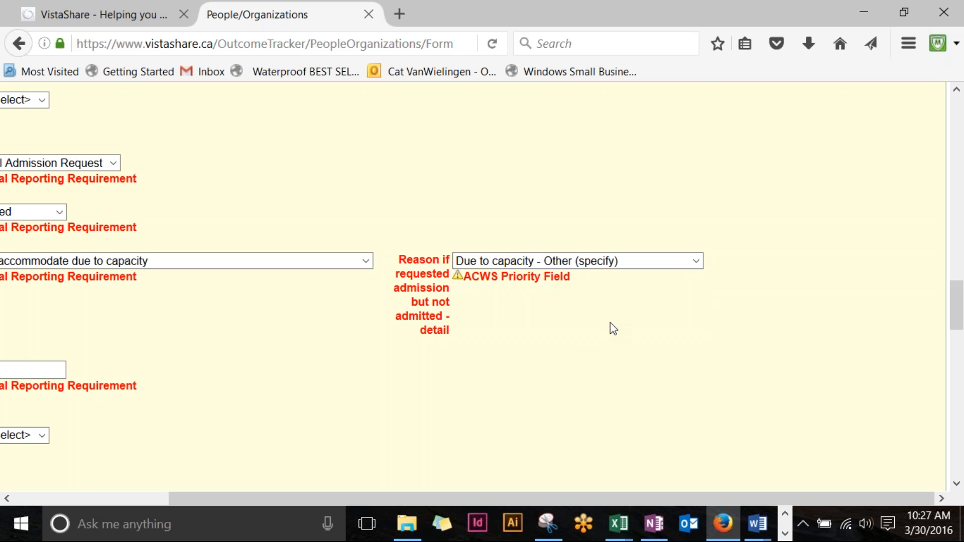
scroll(610, 327, "down", 5)
scroll(610, 323, "up", 5)
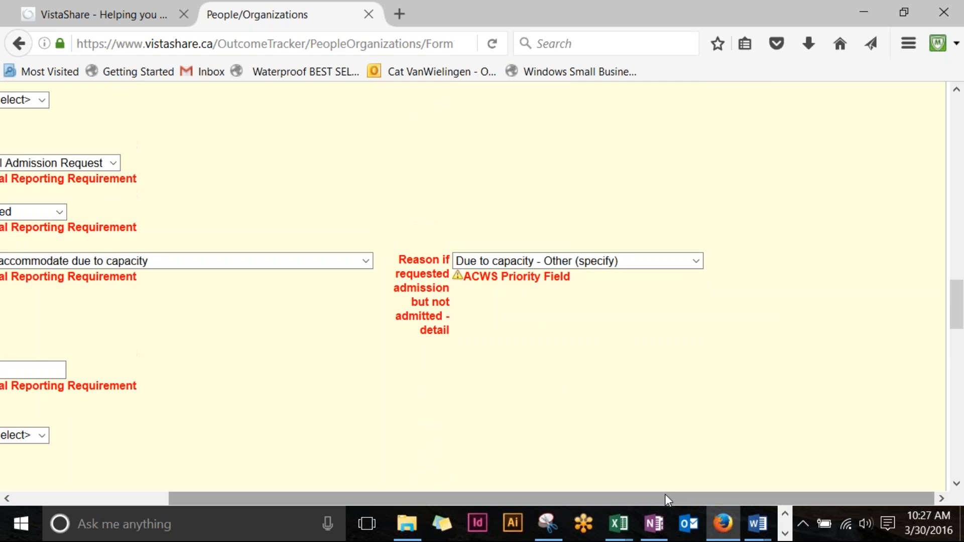
left_click(700, 266)
left_click(701, 266)
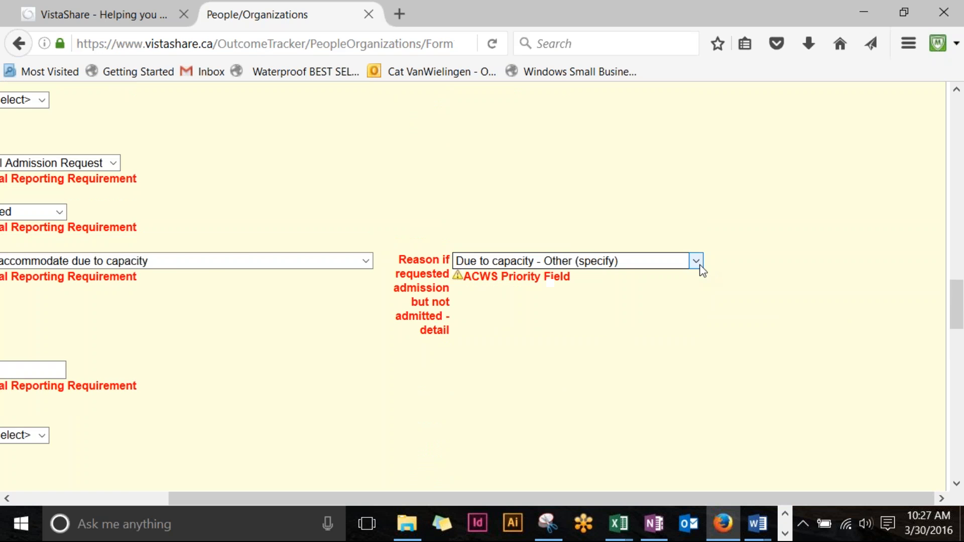
left_click_drag(711, 505, 558, 518)
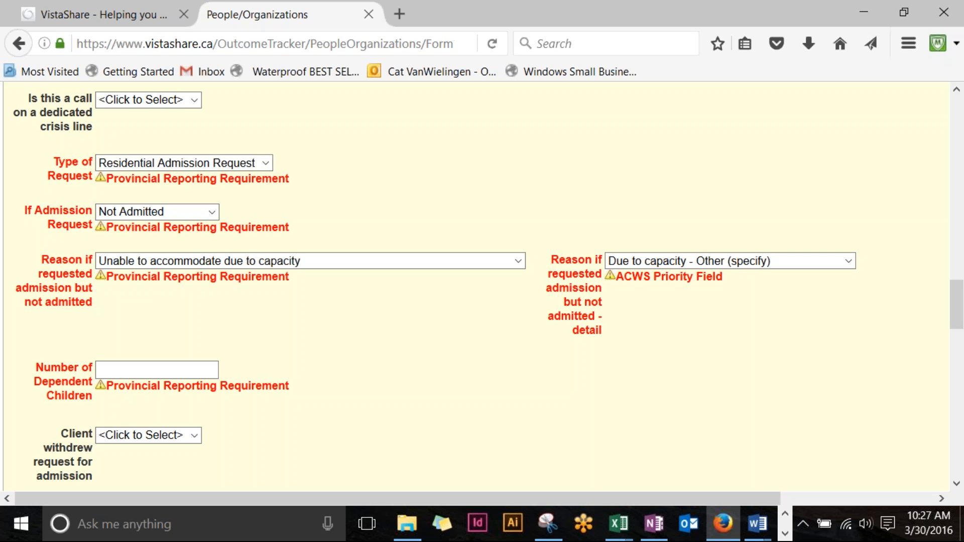
Step: Enter 1 in Number of Dependent Children, then clear it again
left_click(159, 368)
type("1")
key("ctrl+a")
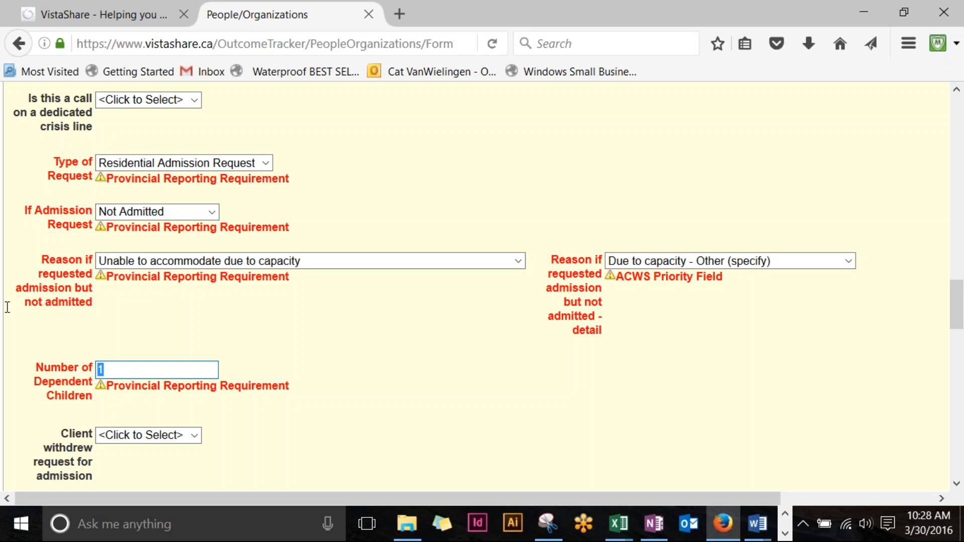
key("BackSpace")
Step: Reset the not-admitted detail to no selection and reopen the refusal reason choices
left_click(687, 262)
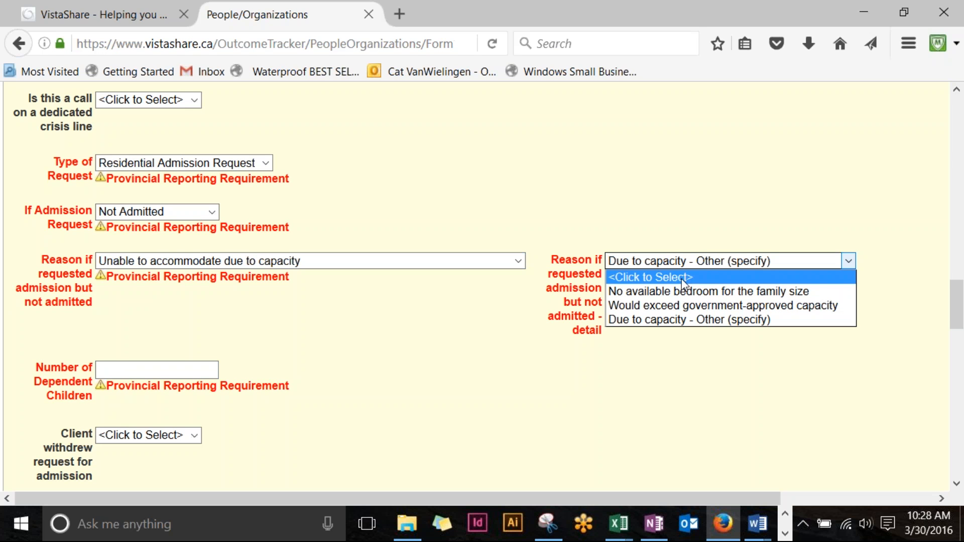
left_click(637, 278)
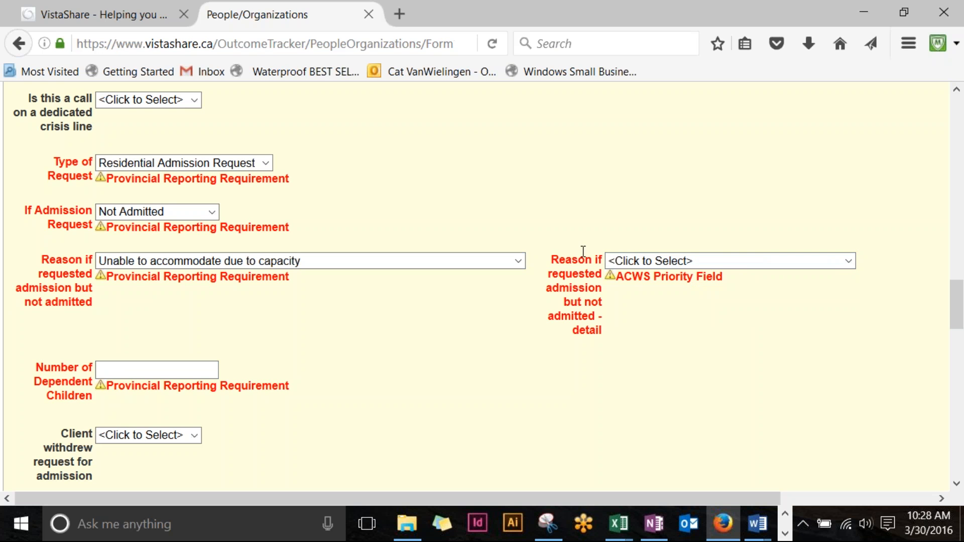
left_click(519, 261)
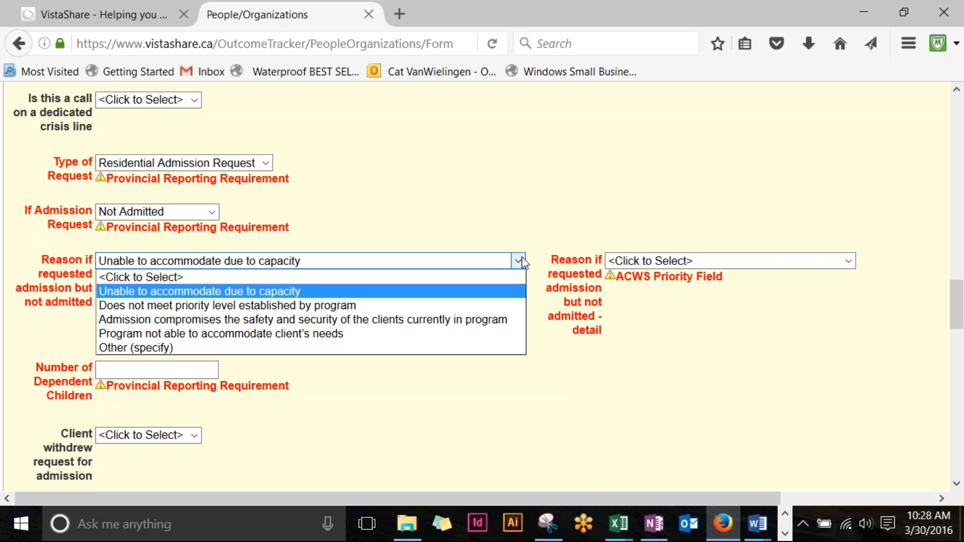
Step: Reset the not-admitted reason to <Click to Select> and set If Admission Request to Admitted to program
left_click(505, 279)
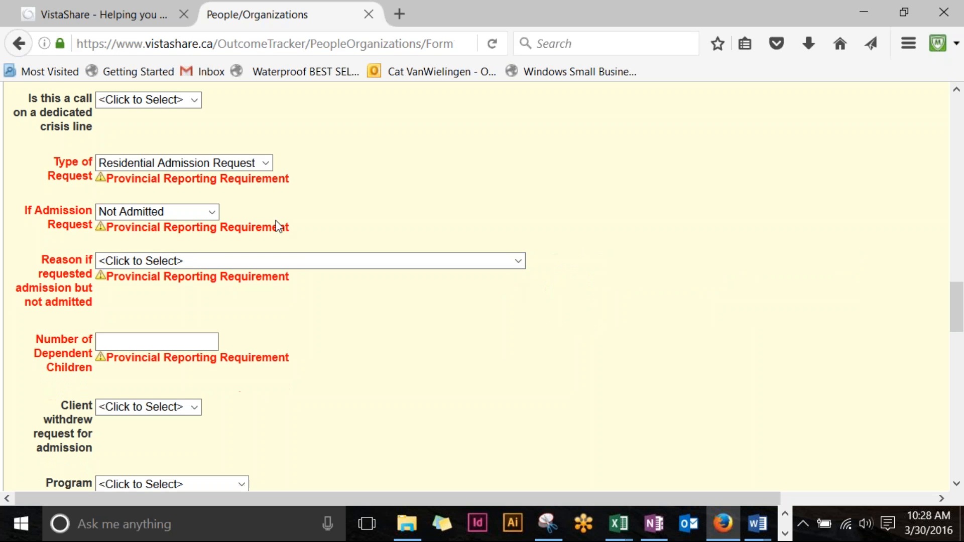
left_click(207, 213)
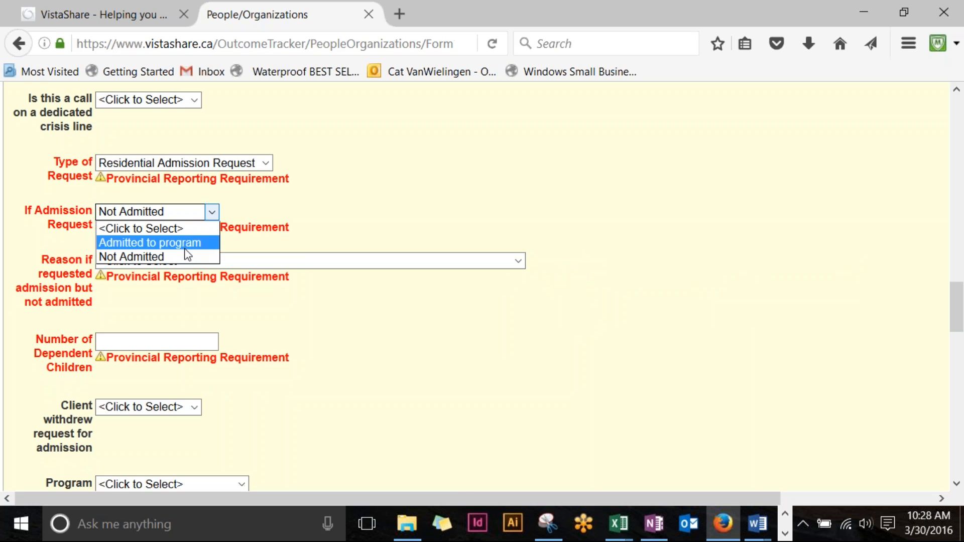
left_click(191, 243)
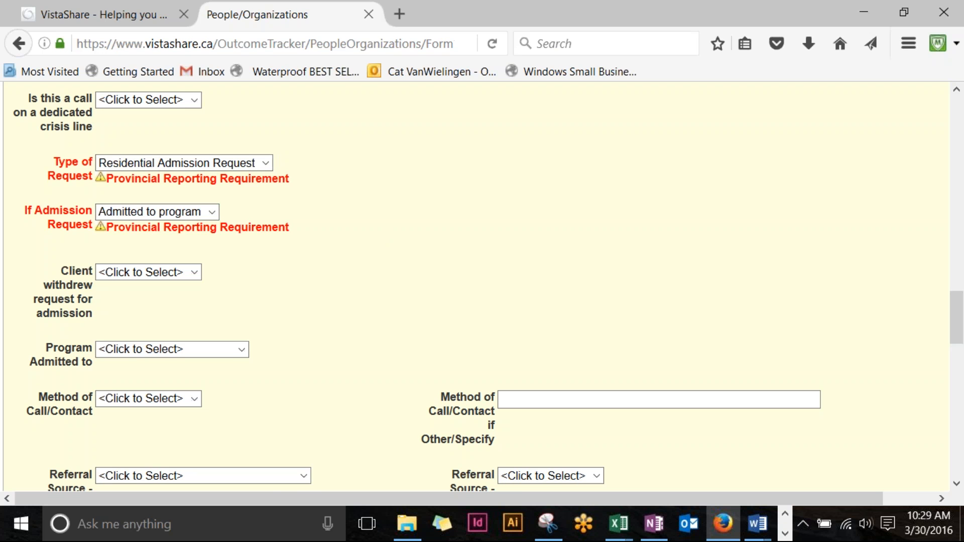
Step: Save the Calls/Contacts form from its bottom, then return to the top
scroll(363, 198, "down", 3)
scroll(368, 197, "down", 3)
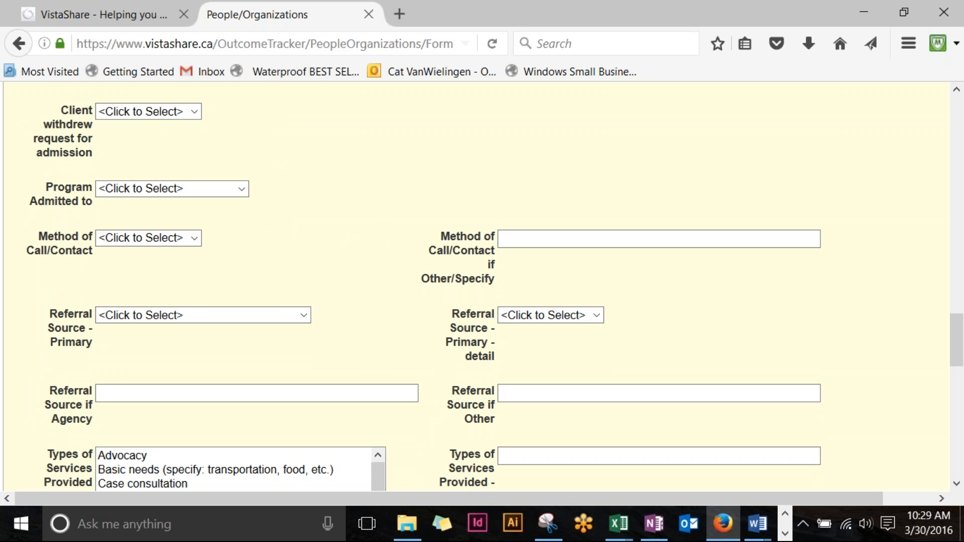
scroll(613, 207, "down", 9)
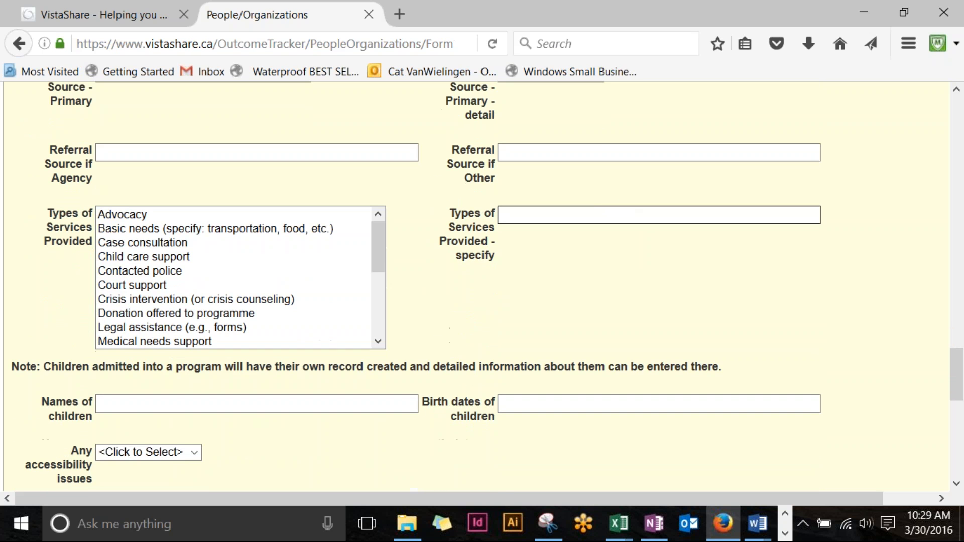
scroll(594, 209, "down", 3)
scroll(594, 209, "down", 11)
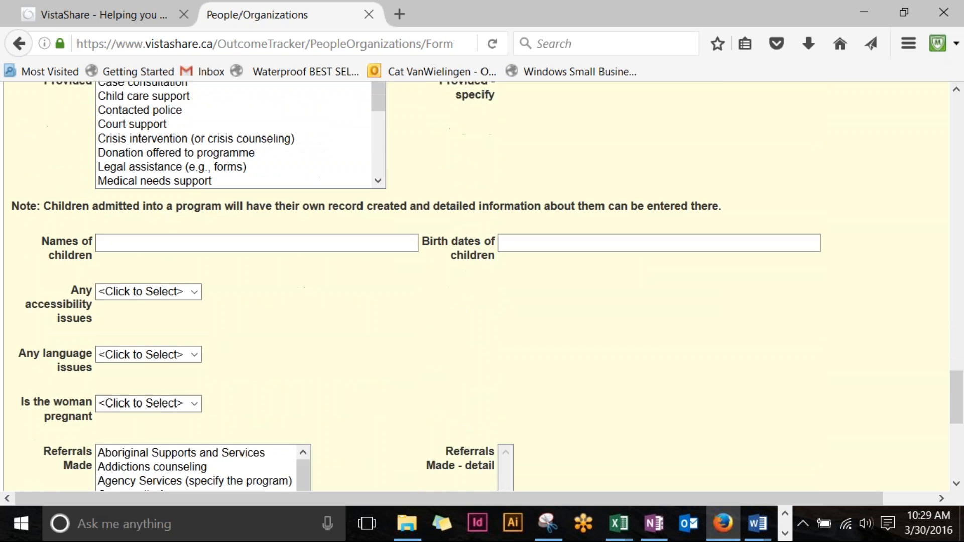
scroll(596, 214, "down", 3)
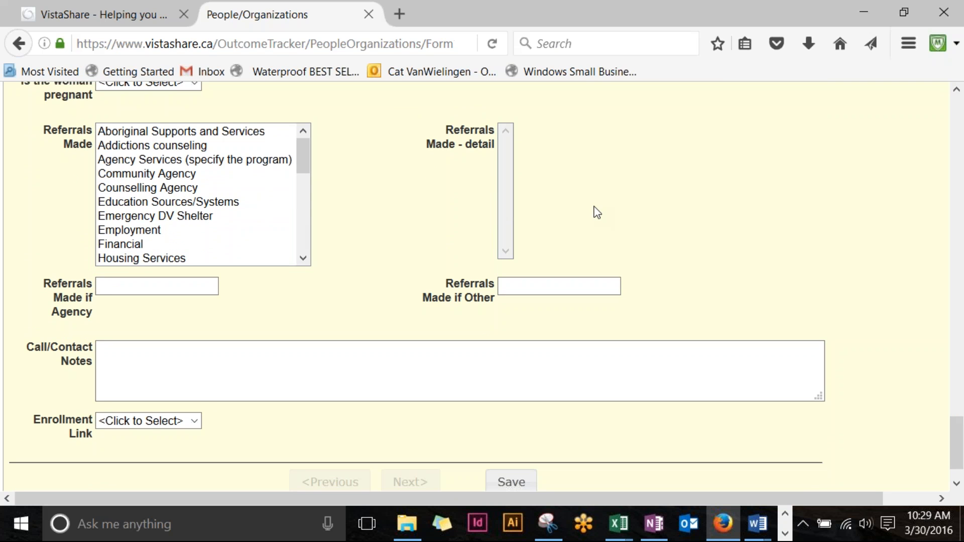
scroll(596, 212, "up", 12)
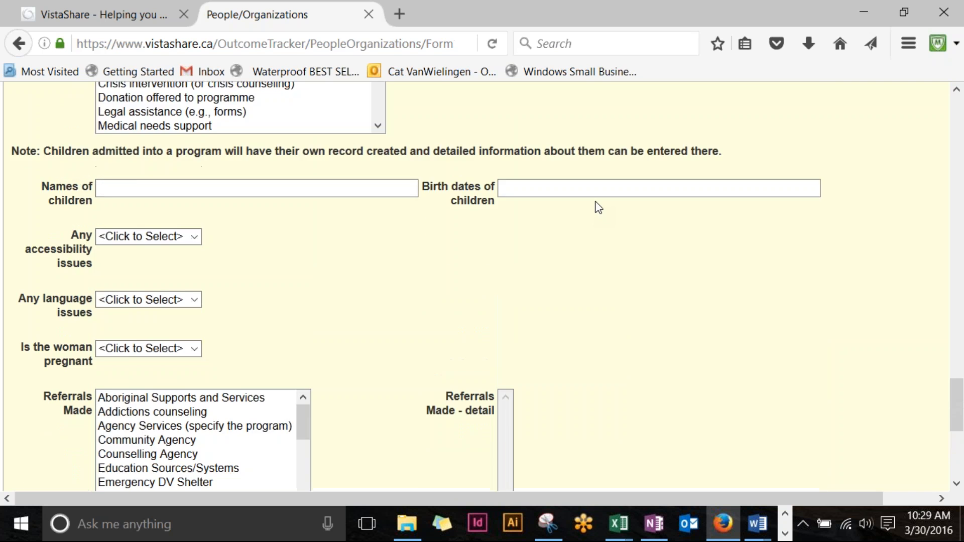
scroll(571, 201, "up", 18)
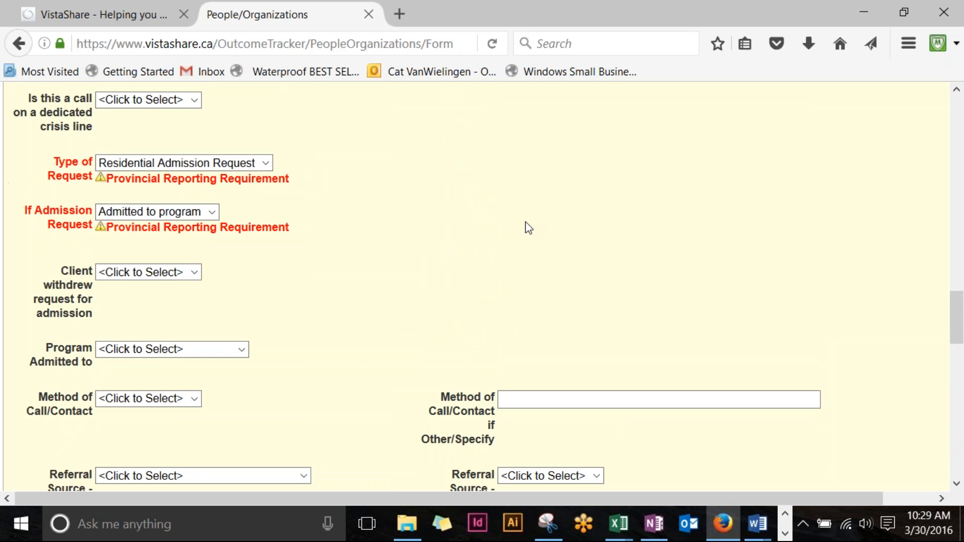
scroll(556, 287, "down", 17)
scroll(552, 281, "down", 10)
left_click(511, 452)
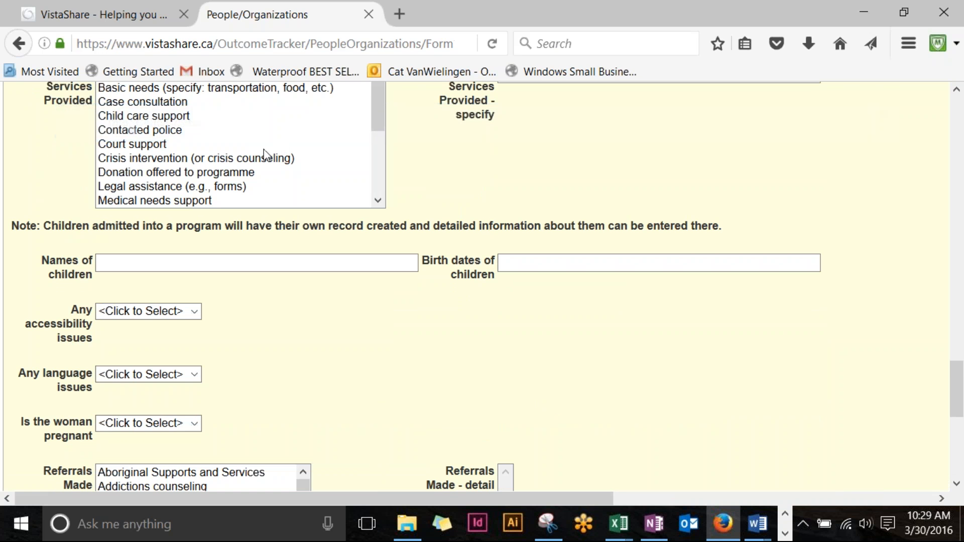
scroll(400, 221, "up", 15)
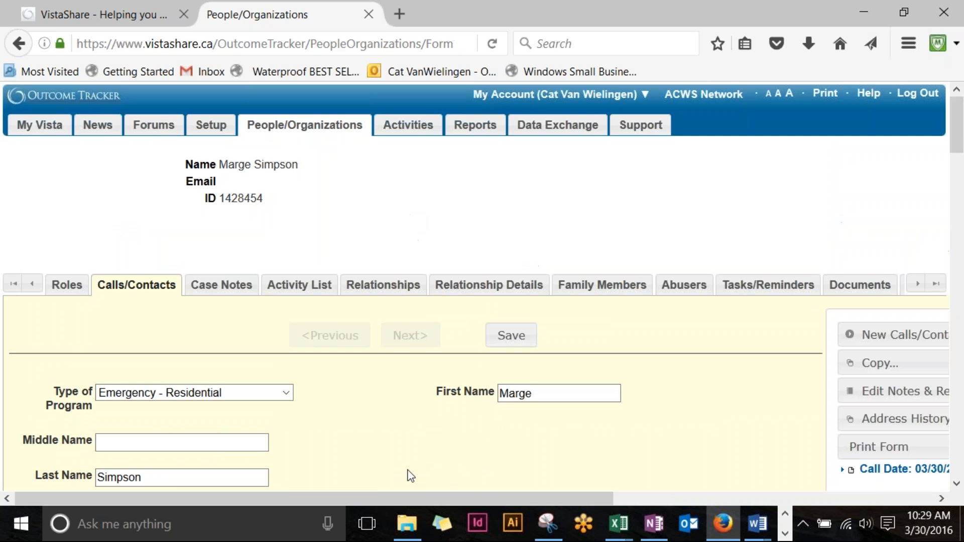
left_click_drag(390, 499, 729, 483)
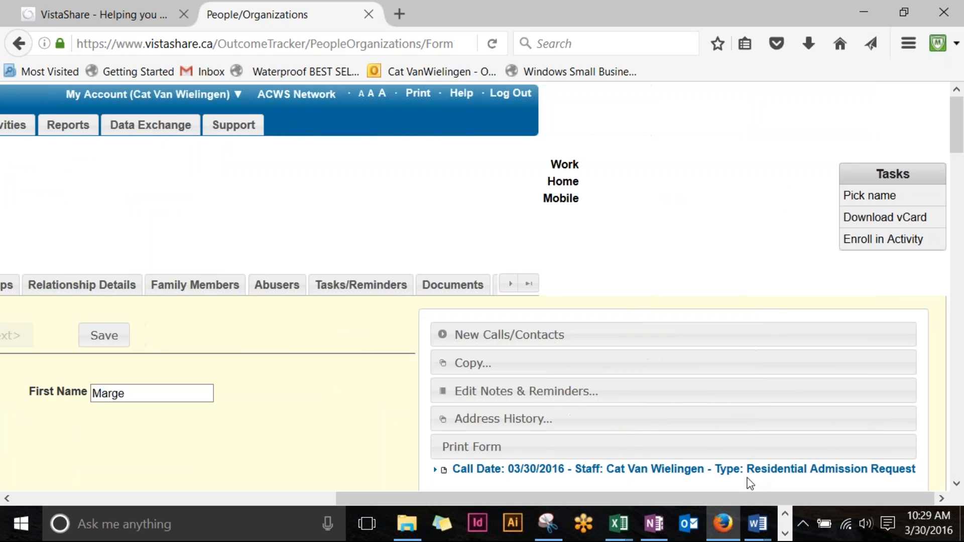
scroll(685, 393, "down", 3)
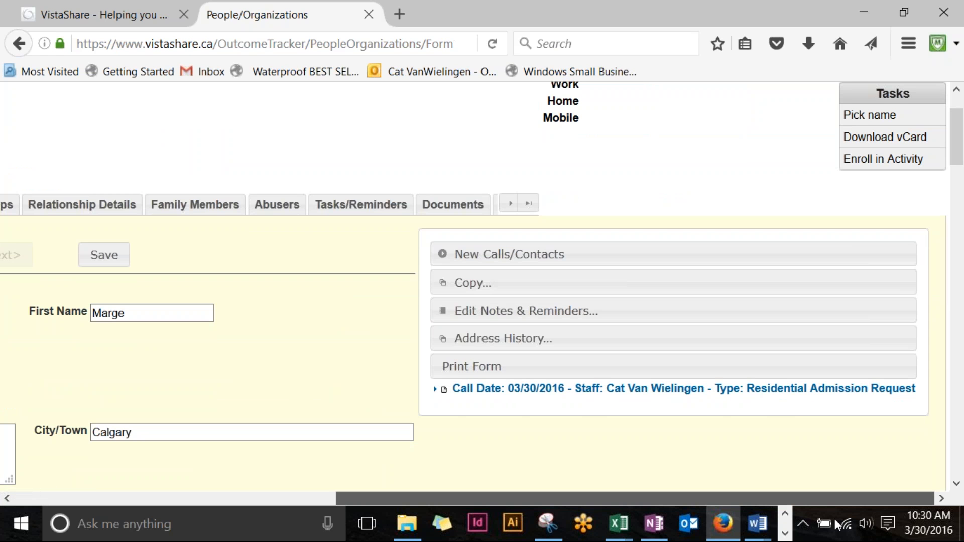
left_click_drag(749, 505, 428, 507)
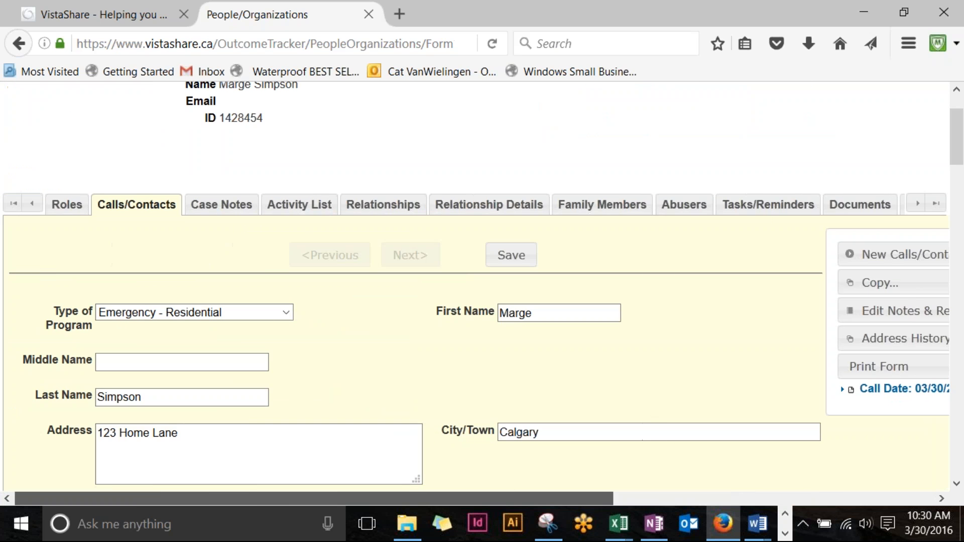
left_click_drag(522, 500, 514, 523)
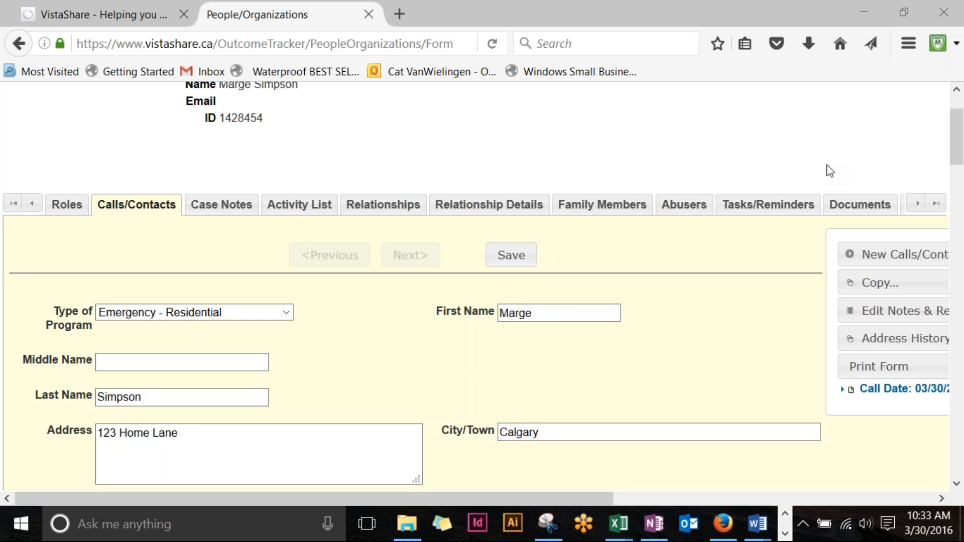
scroll(121, 422, "down", 5)
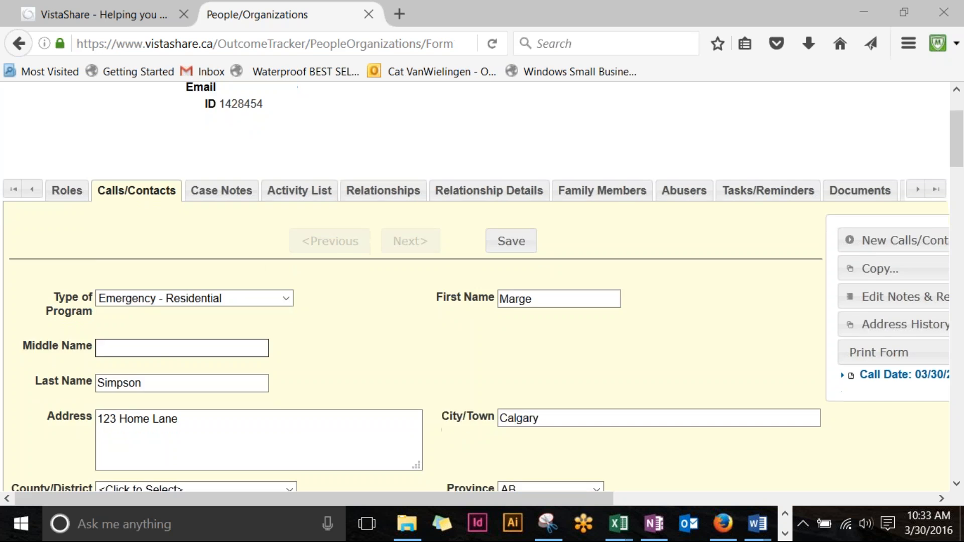
left_click(135, 367)
scroll(135, 367, "down", 2)
scroll(151, 359, "down", 2)
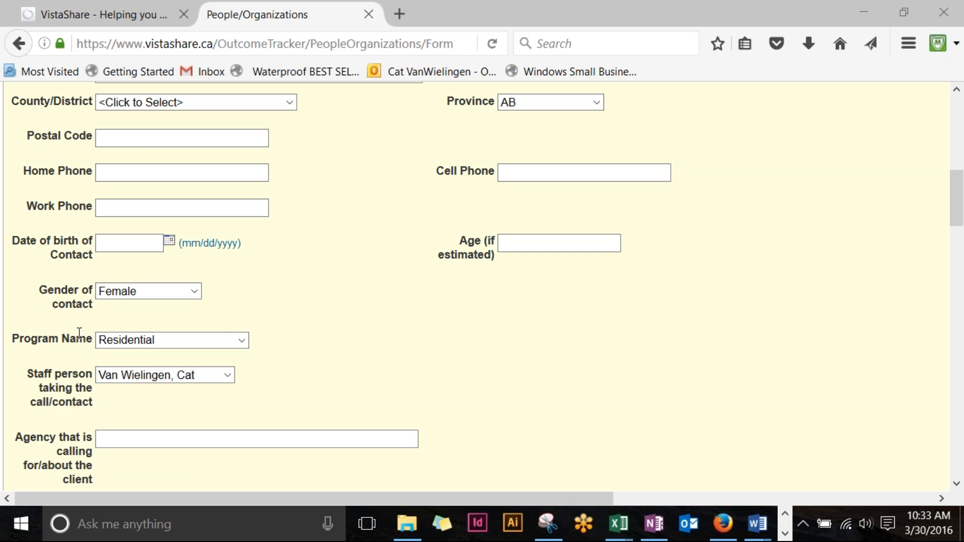
left_click(241, 340)
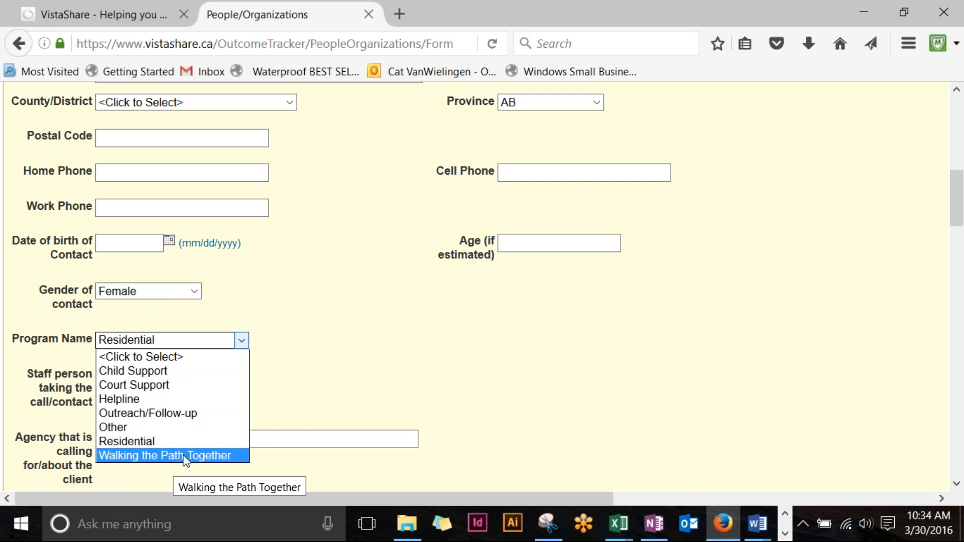
left_click(242, 341)
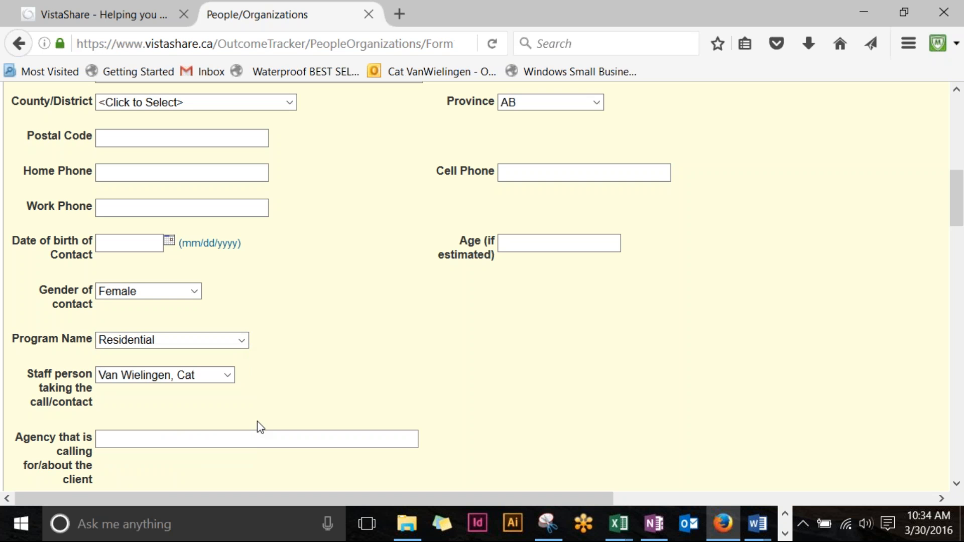
scroll(380, 345, "up", 3)
scroll(382, 344, "up", 5)
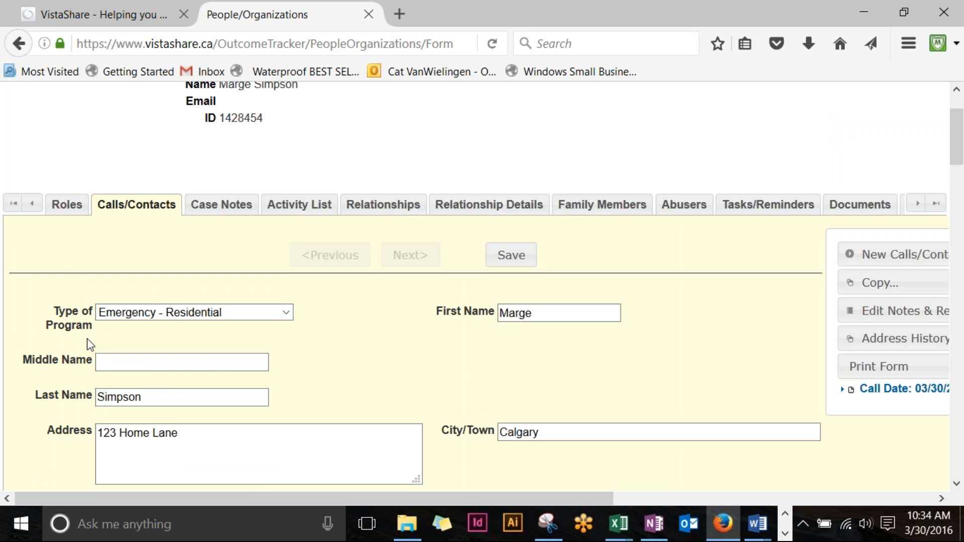
Step: Review the Type of Program options and keep Emergency - Residential on the call record
left_click(294, 313)
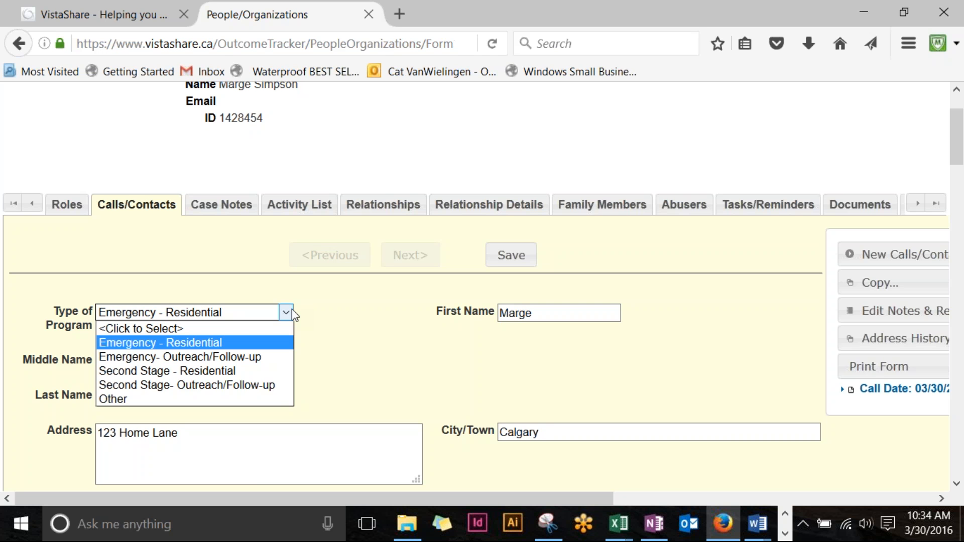
left_click(173, 345)
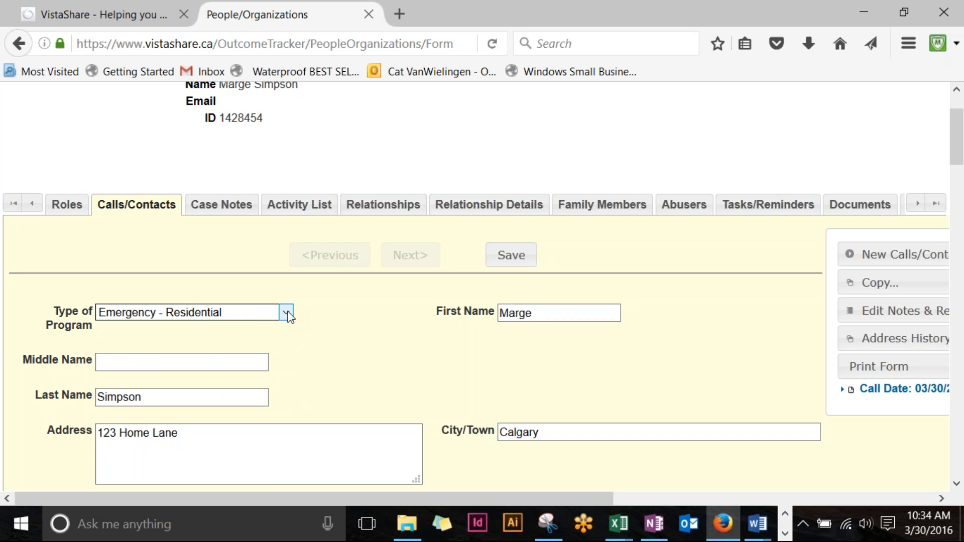
Step: Keep Residential as the program name on the call form
scroll(289, 316, "down", 8)
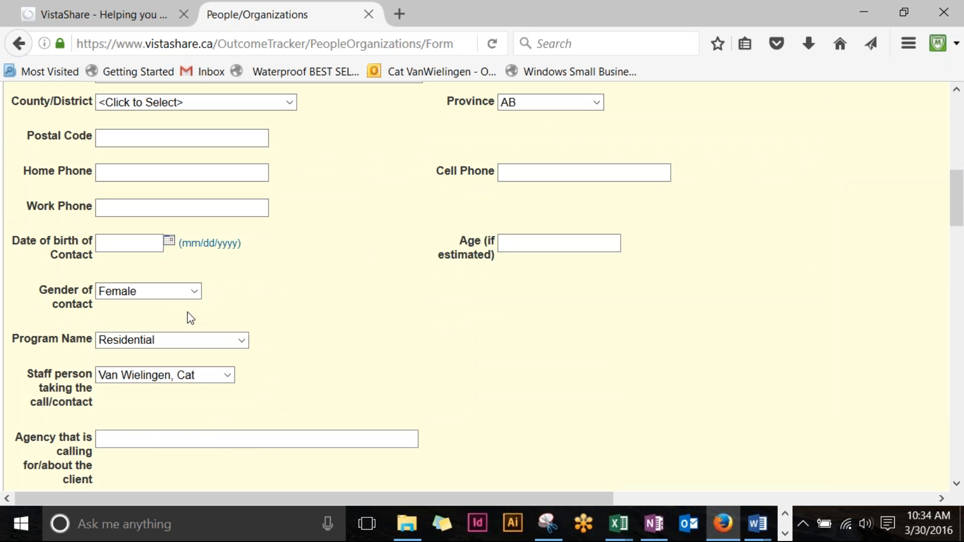
left_click(250, 338)
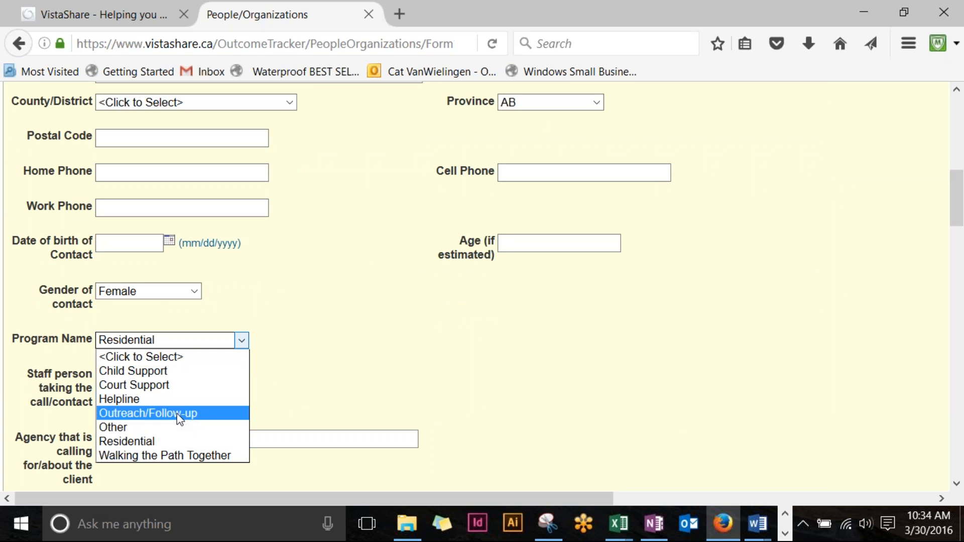
left_click(197, 443)
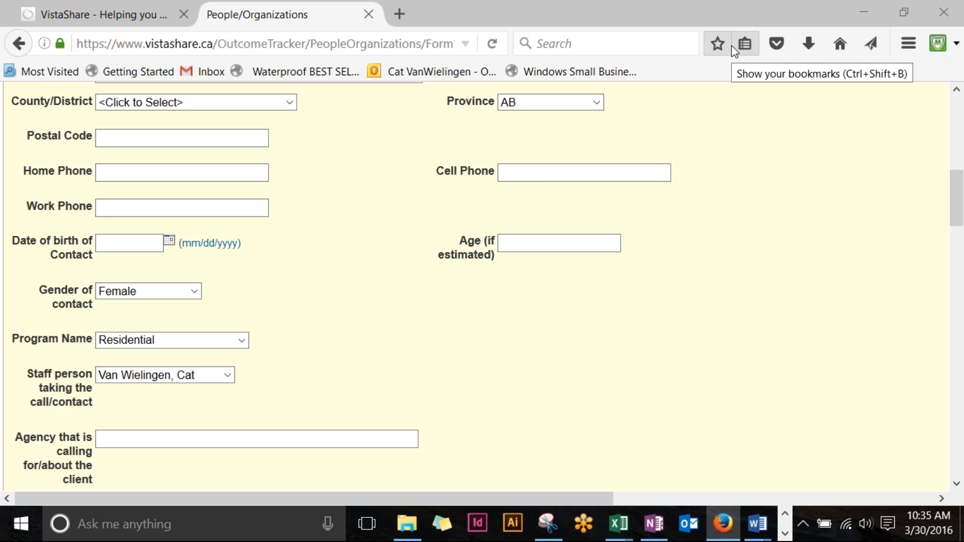
Step: Set 'Client withdrew request for admission' to Yes, then reset it to <Click to Select>
scroll(469, 387, "down", 3)
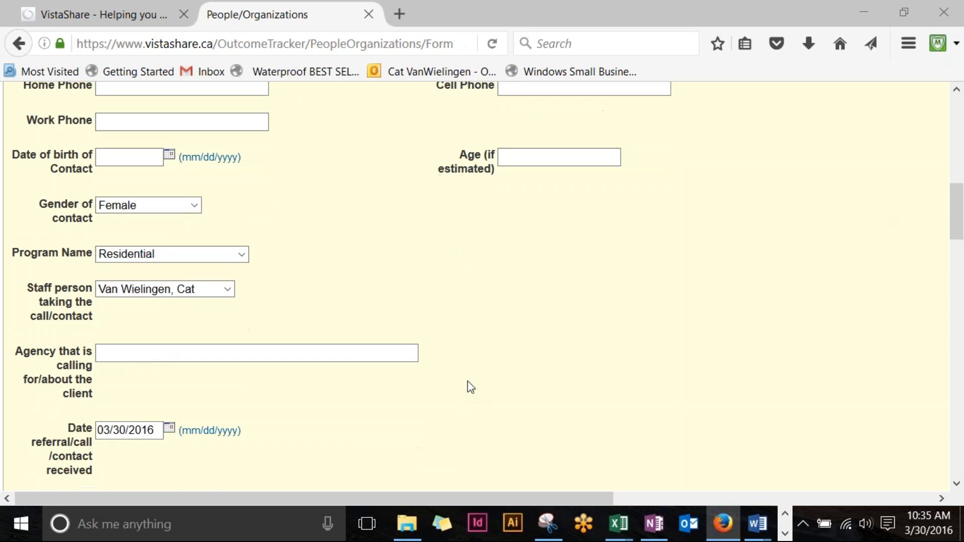
scroll(469, 387, "down", 5)
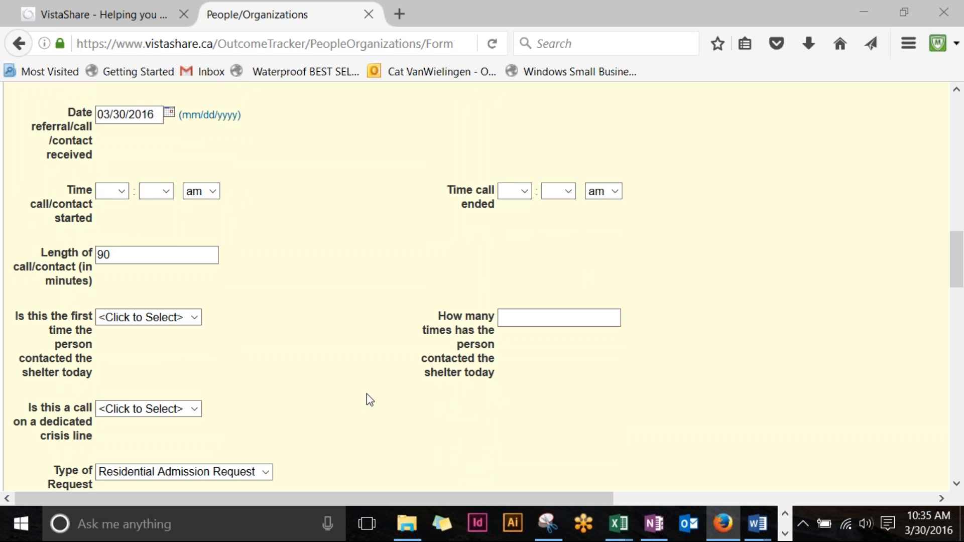
scroll(367, 395, "down", 5)
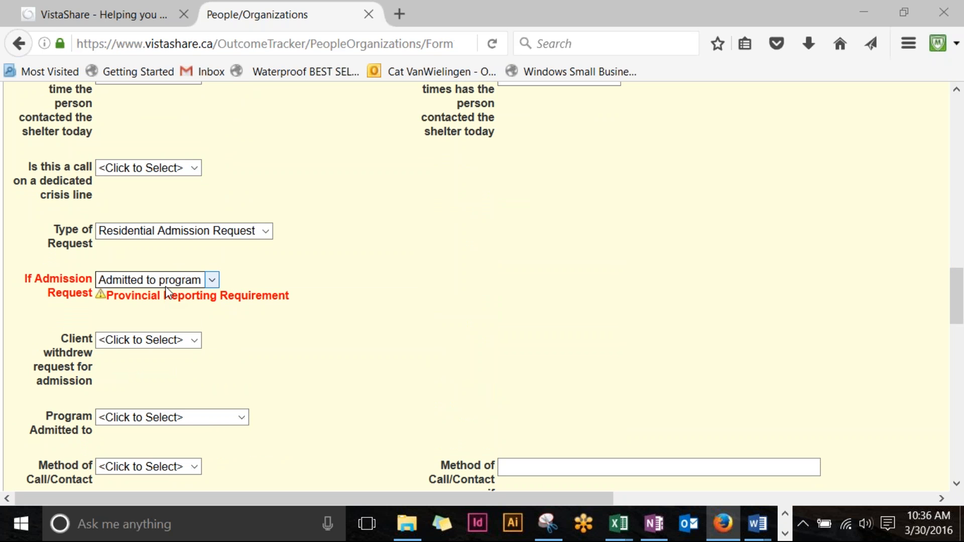
left_click(196, 345)
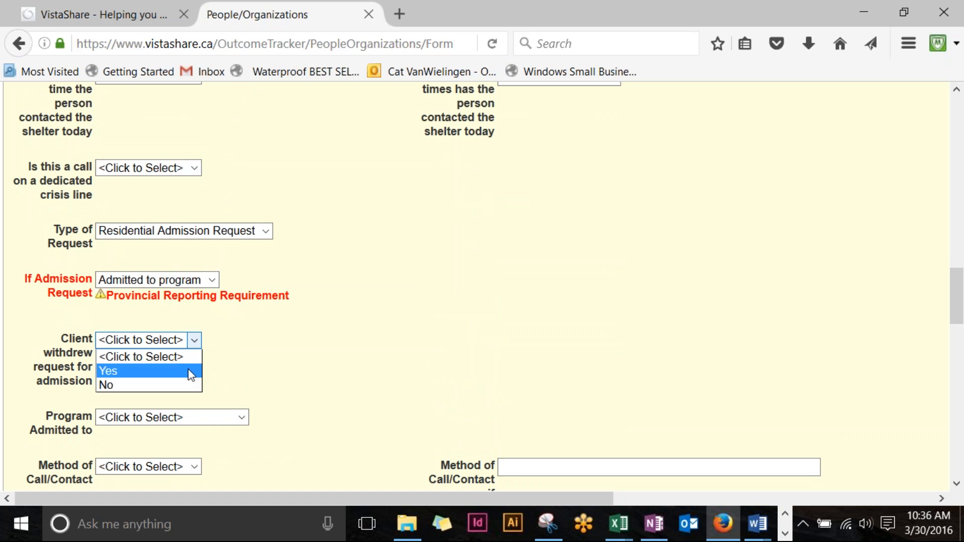
left_click(191, 372)
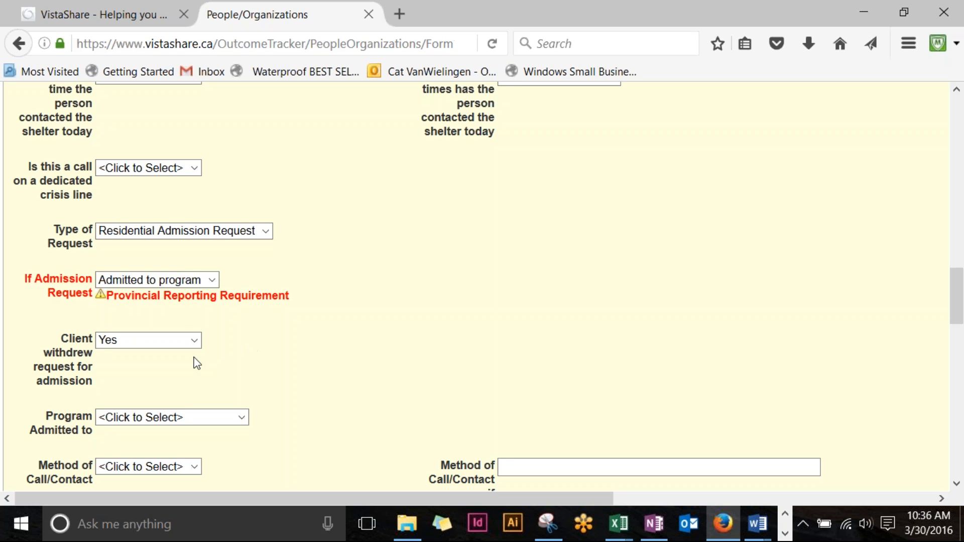
left_click(201, 338)
left_click(202, 357)
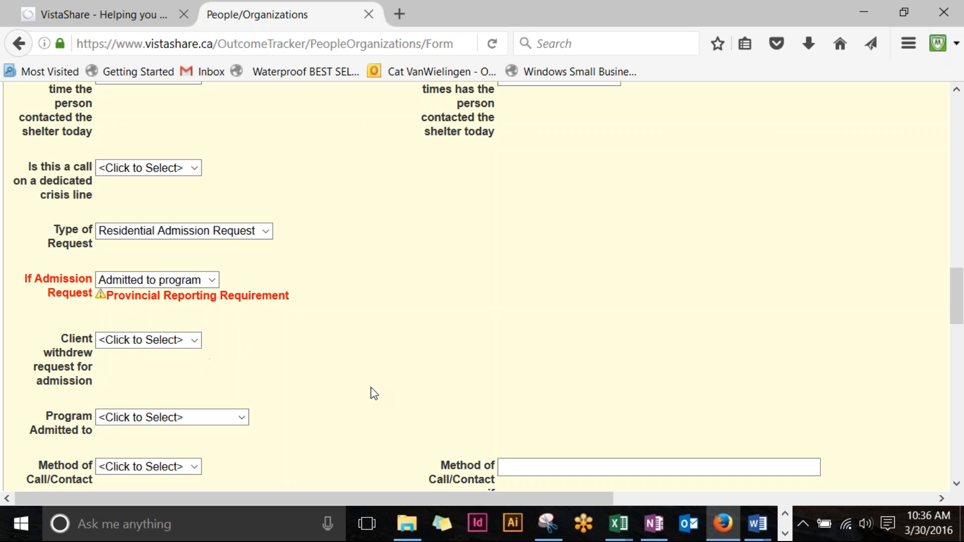
scroll(372, 392, "up", 15)
Step: Save the Calls/Contacts record and show the client's Roles list with the single Caller role
left_click(510, 260)
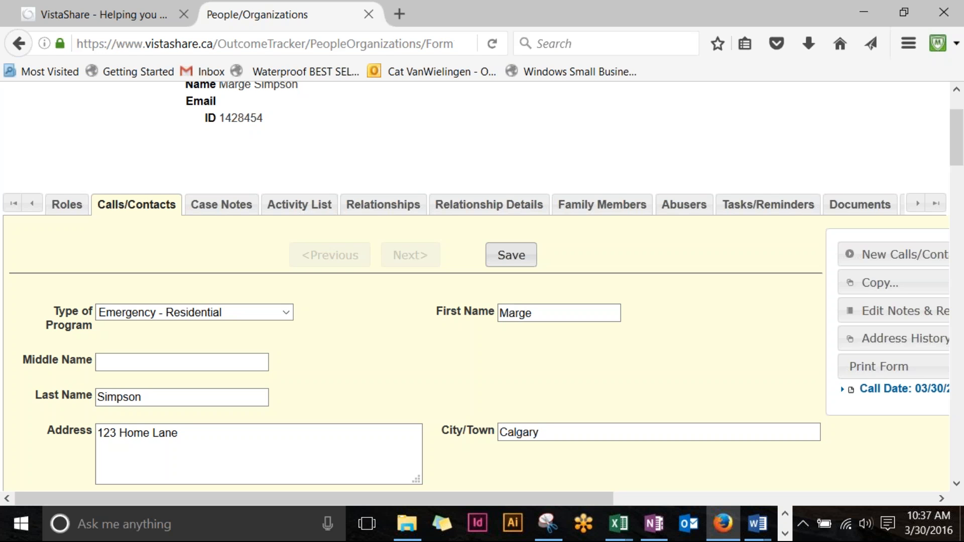
left_click(79, 210)
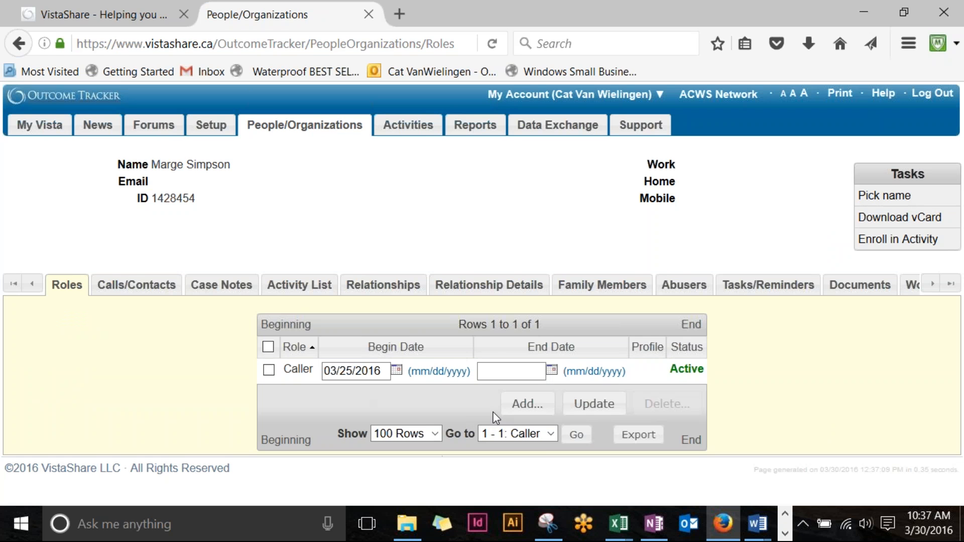
left_click(527, 404)
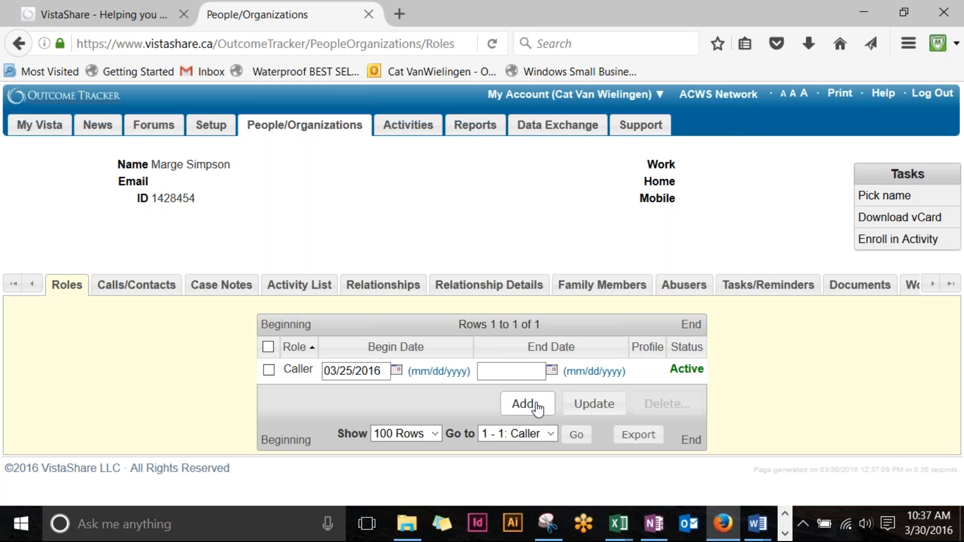
Step: Add a Residential (ACWS) - Adult role to the client with begin date 03/28/2016
left_click(527, 405)
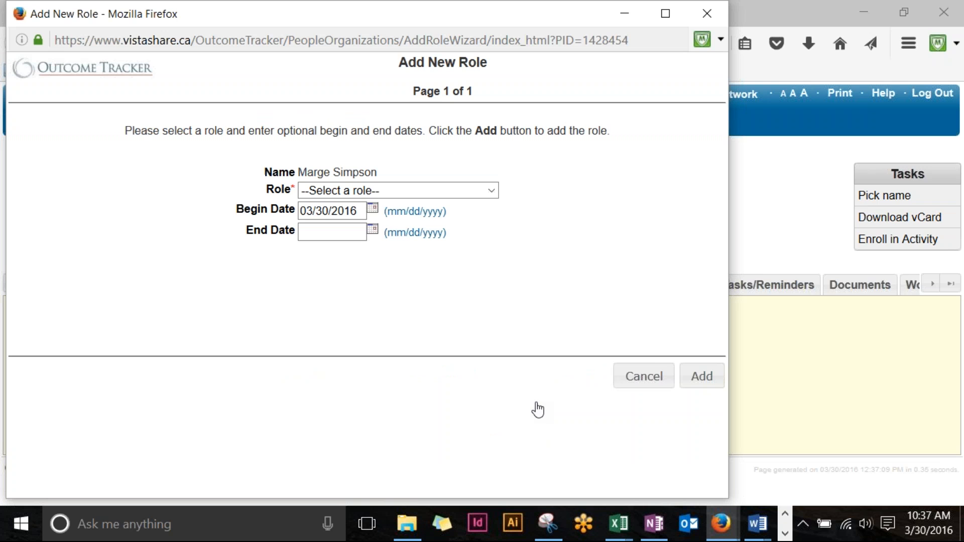
left_click(485, 191)
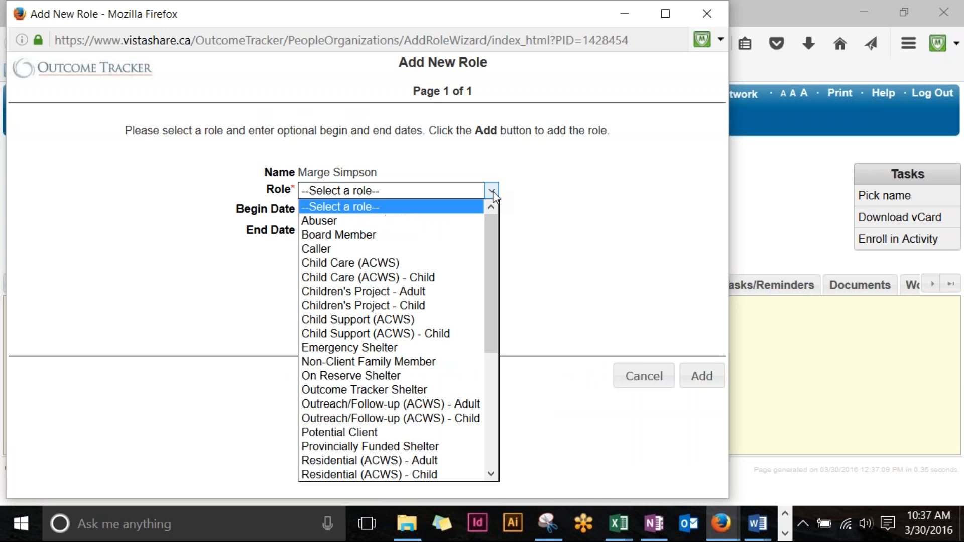
scroll(450, 275, "down", 3)
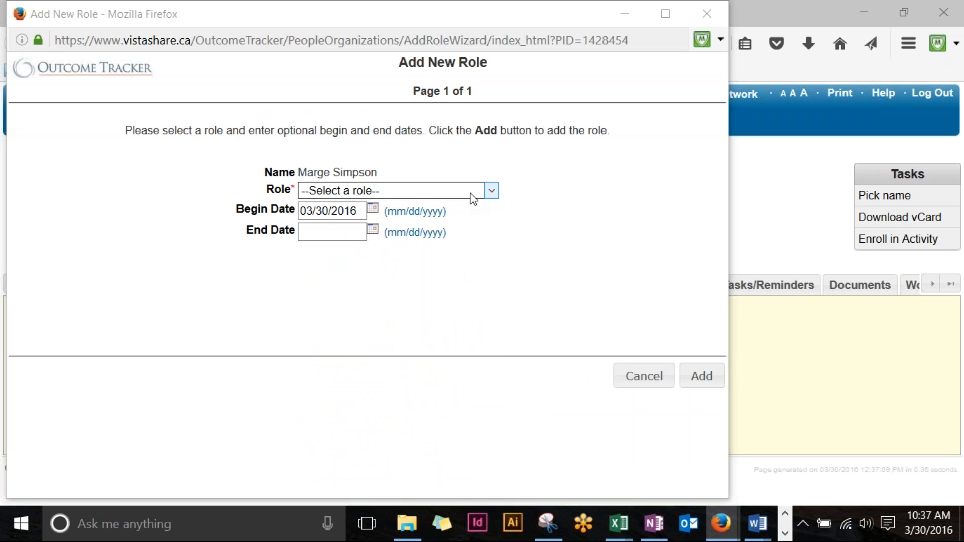
left_click(470, 191)
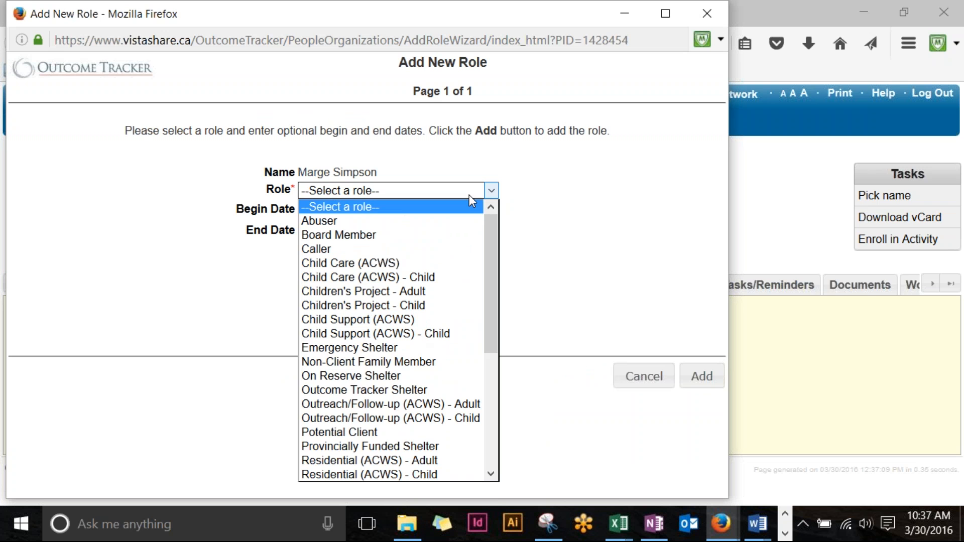
left_click(406, 463)
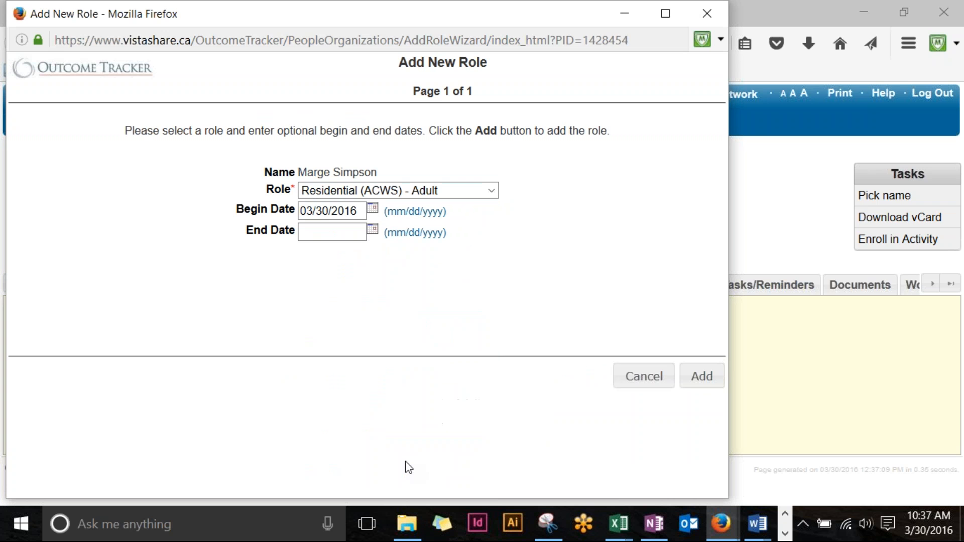
left_click(360, 211)
left_click_drag(360, 211, 297, 211)
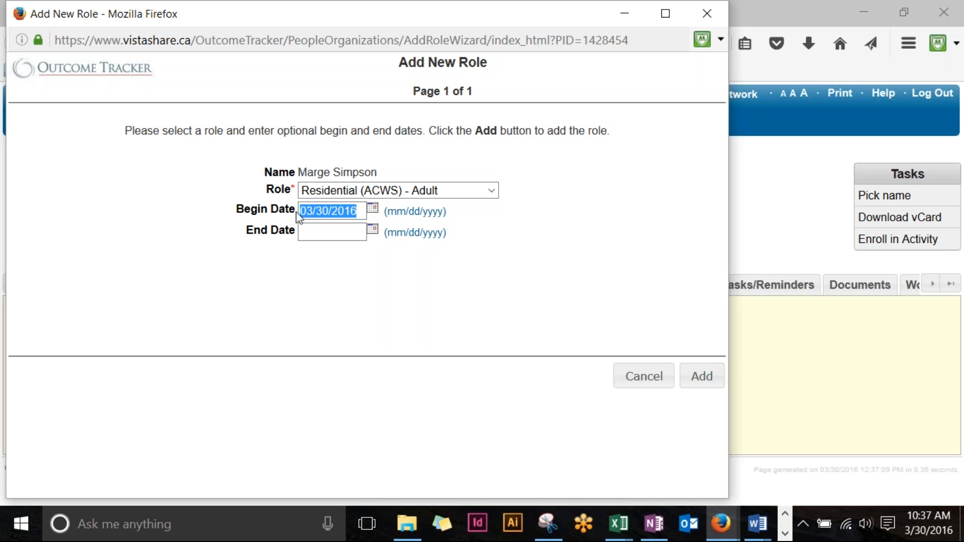
type("03/28/")
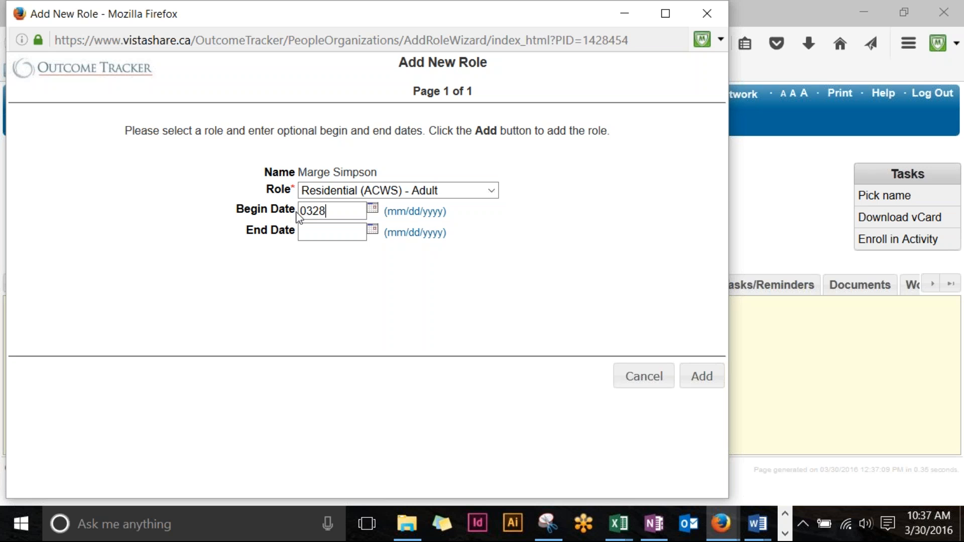
type("2016")
left_click(325, 252)
left_click(710, 378)
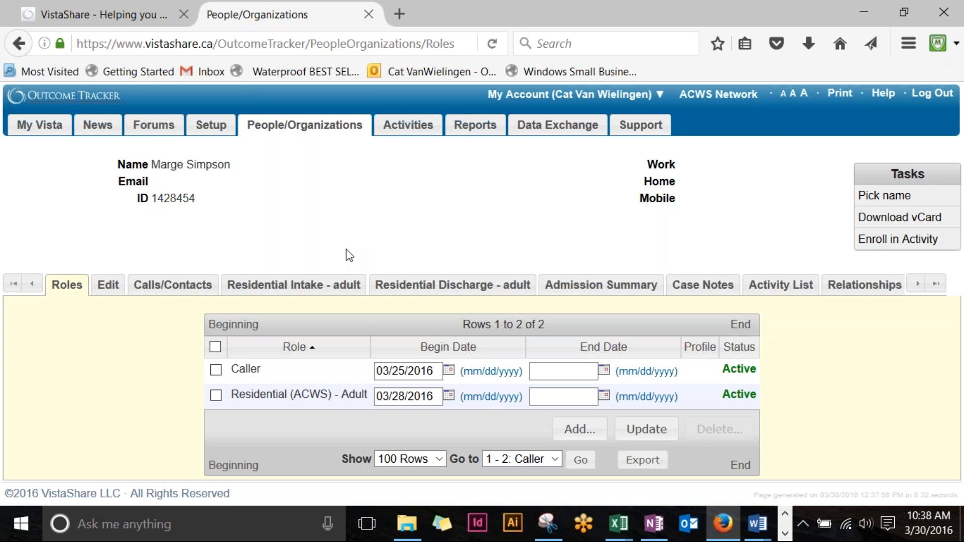
Step: Go back to the People/Organizations directory list
left_click(317, 126)
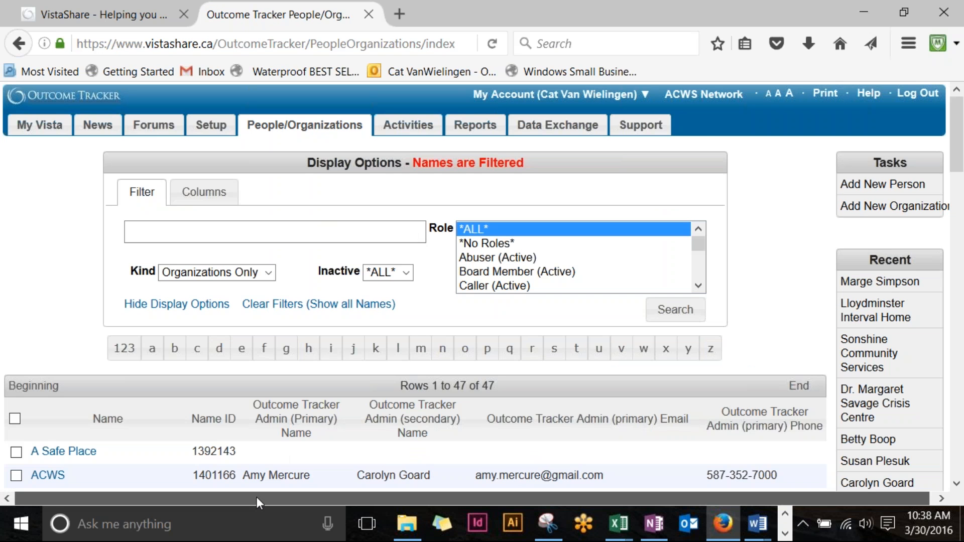
Step: Set Kind to *ALL* and search the directory by the child's first name
left_click(274, 273)
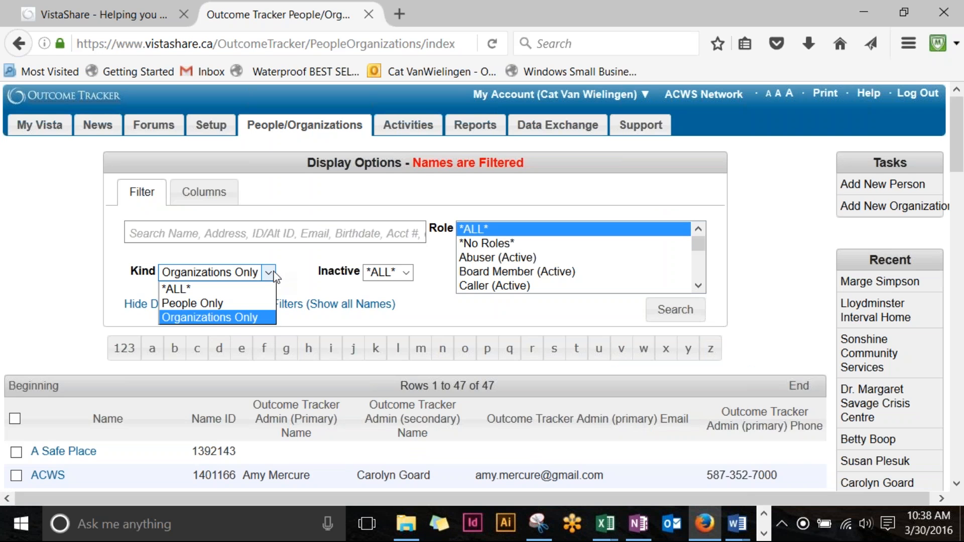
left_click(177, 290)
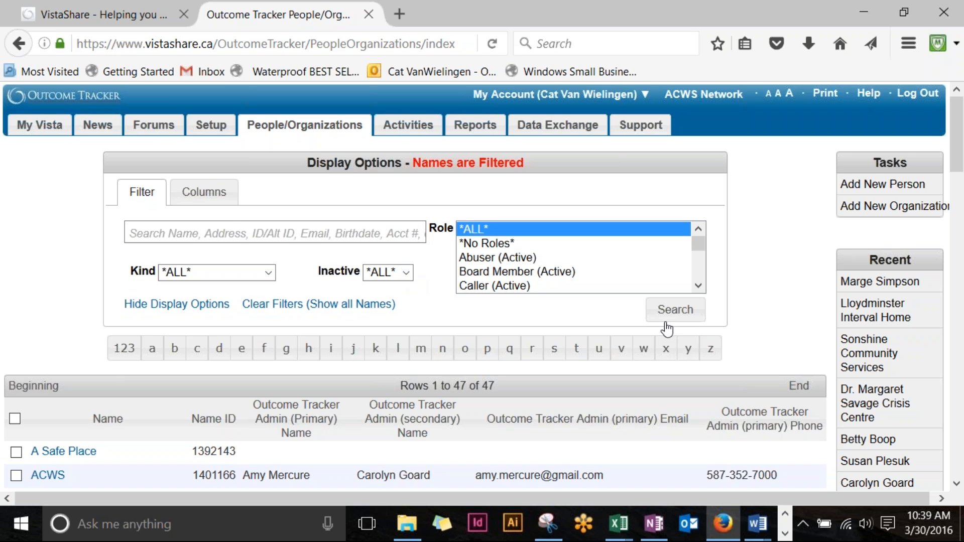
left_click(231, 232)
type("bart")
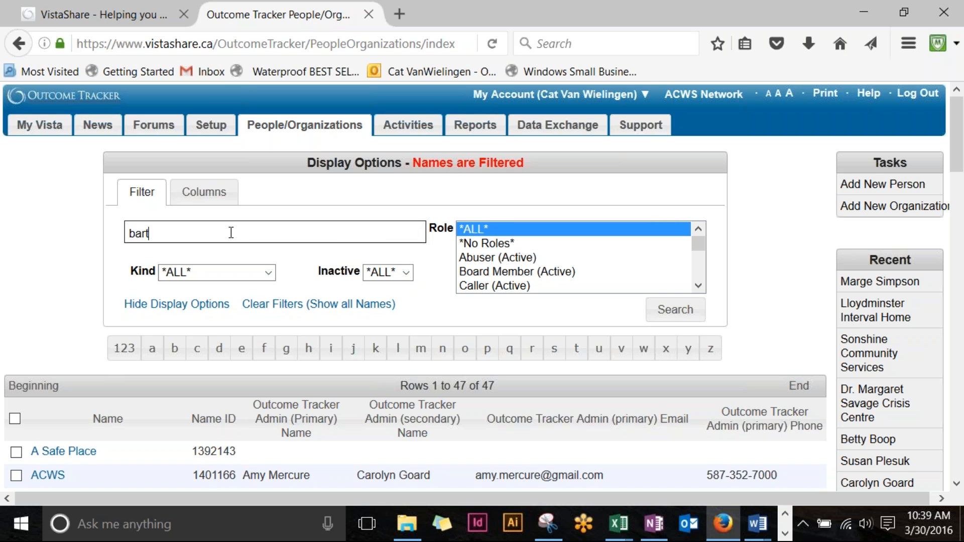
key("Return")
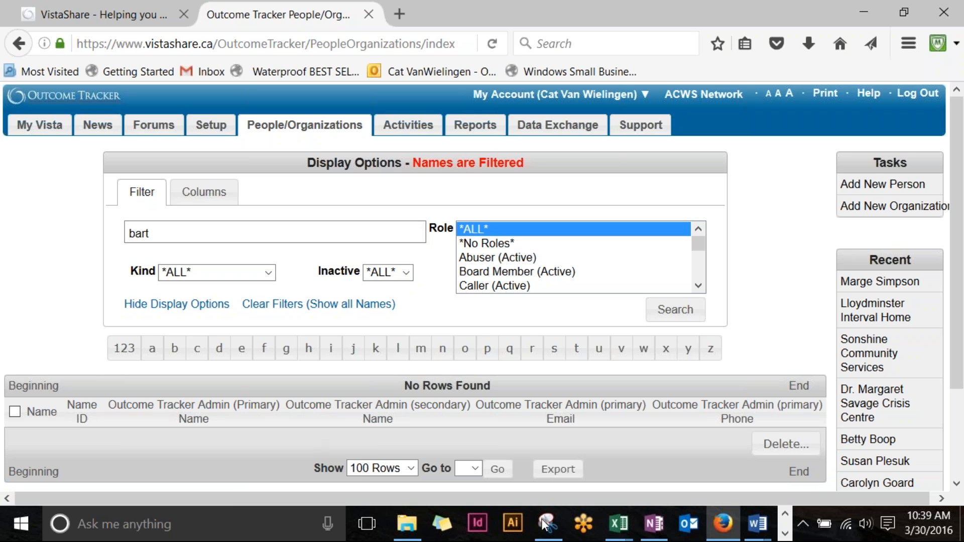
Step: Replace the search term with the family surname and rerun the search
left_click(181, 226)
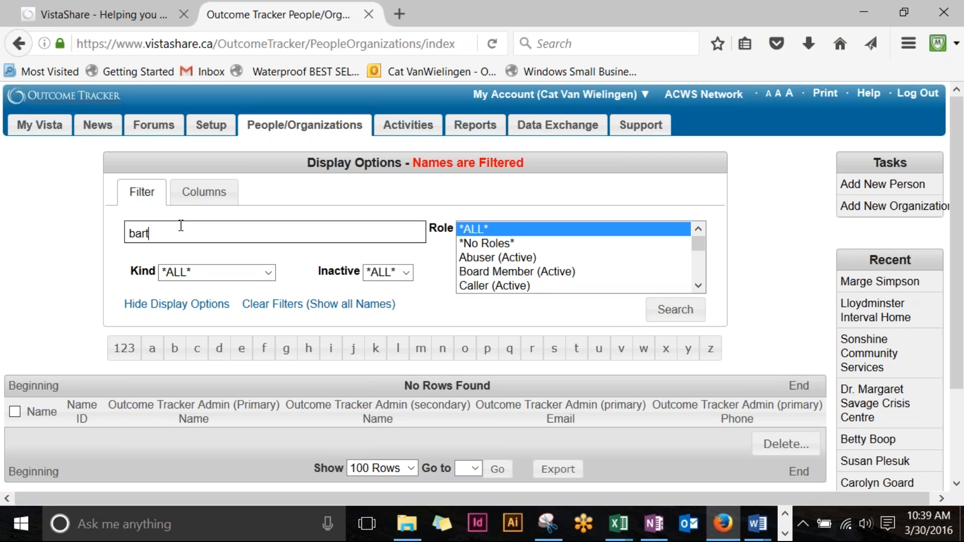
key("BackSpace")
key("BackSpace")
key("BackSpace")
key("BackSpace")
type("simpson")
key("Return")
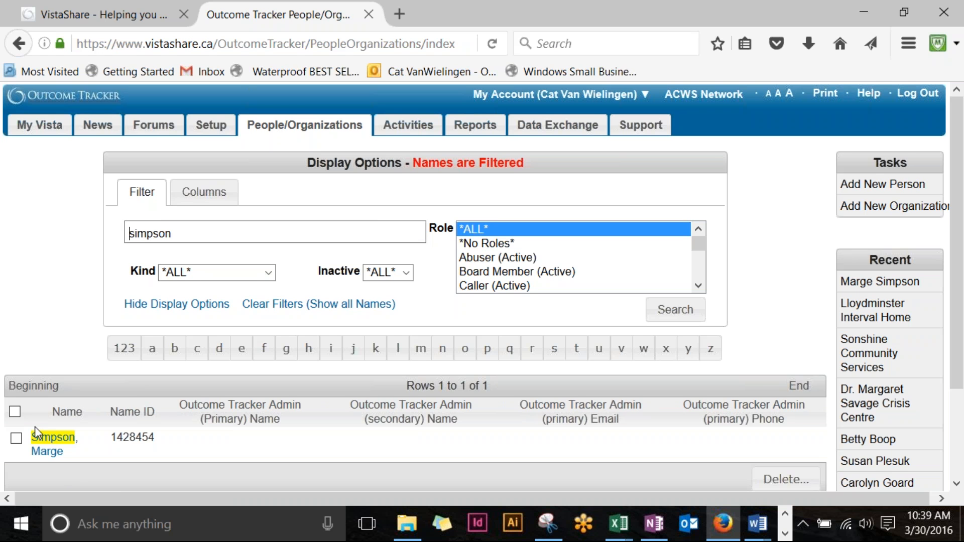
left_click_drag(327, 526, 552, 535)
left_click(915, 11)
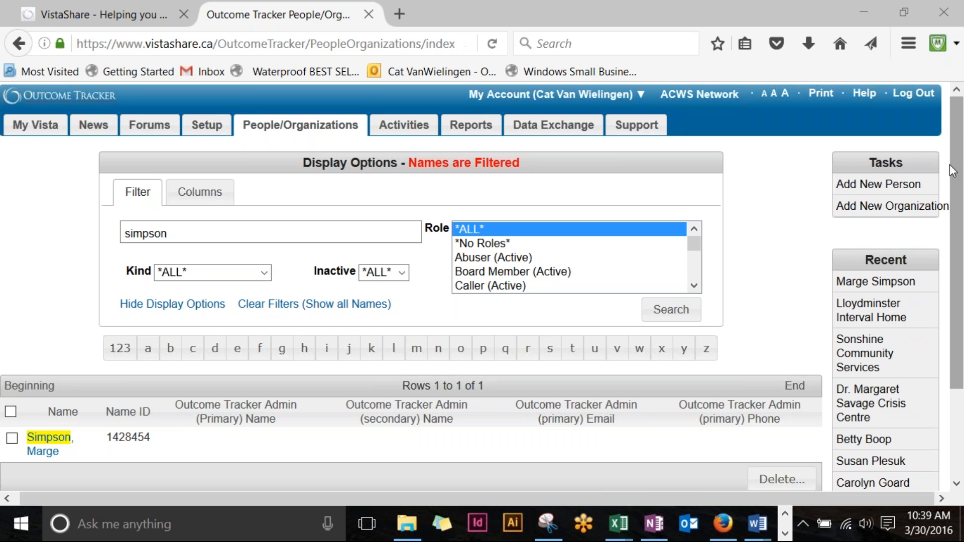
Step: Create a person record with the child's first and last name and the Residential (ACWS) - Child role
left_click(899, 189)
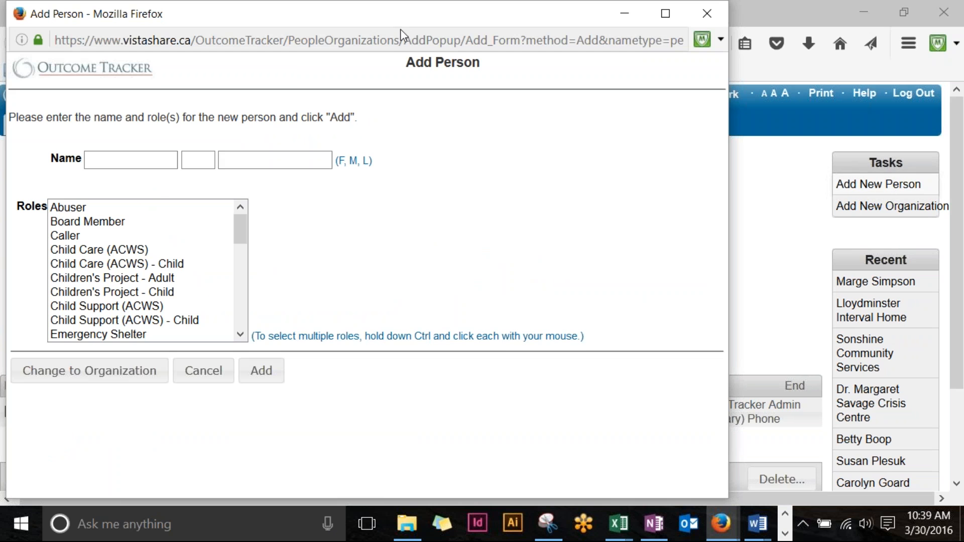
left_click_drag(406, 9, 678, 9)
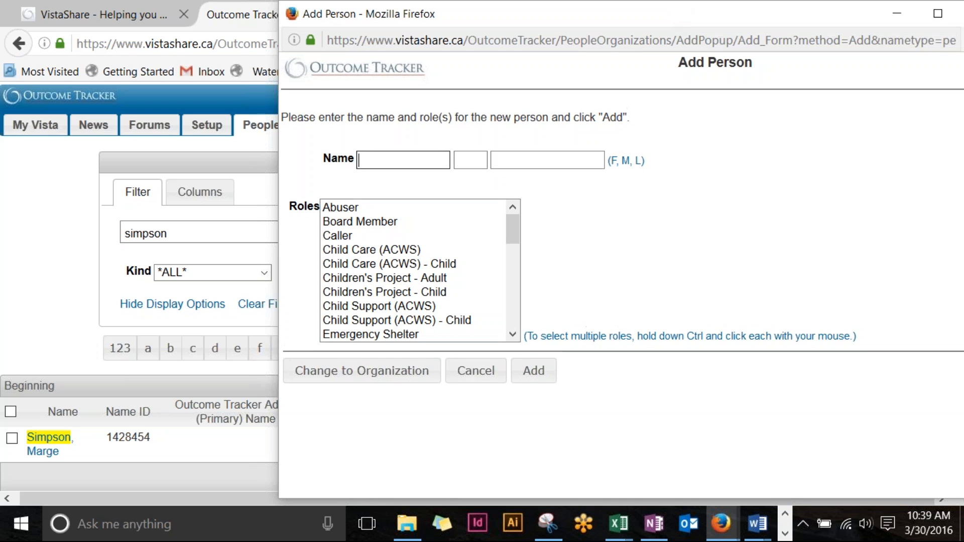
type("Bart")
key("Tab")
key("Tab")
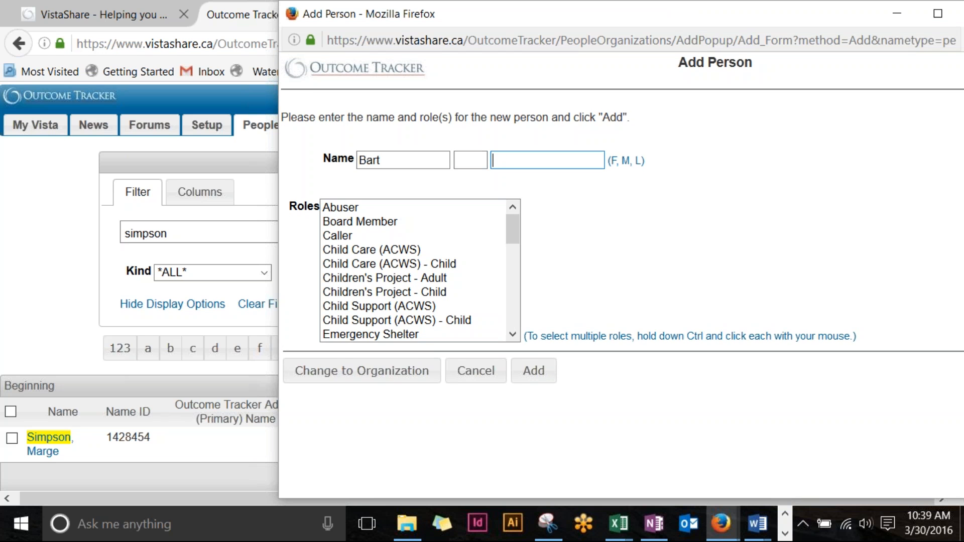
type("Simpson")
left_click_drag(511, 229, 512, 265)
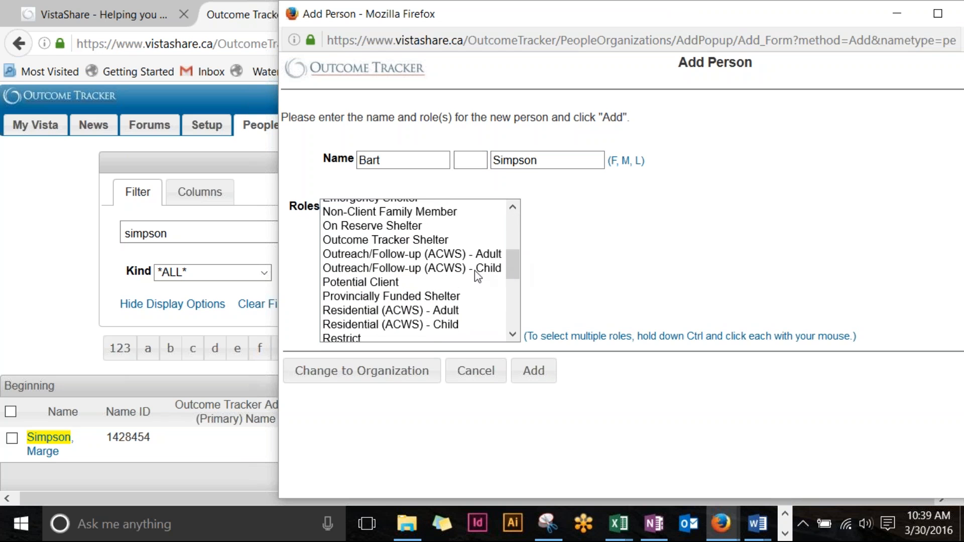
left_click(450, 324)
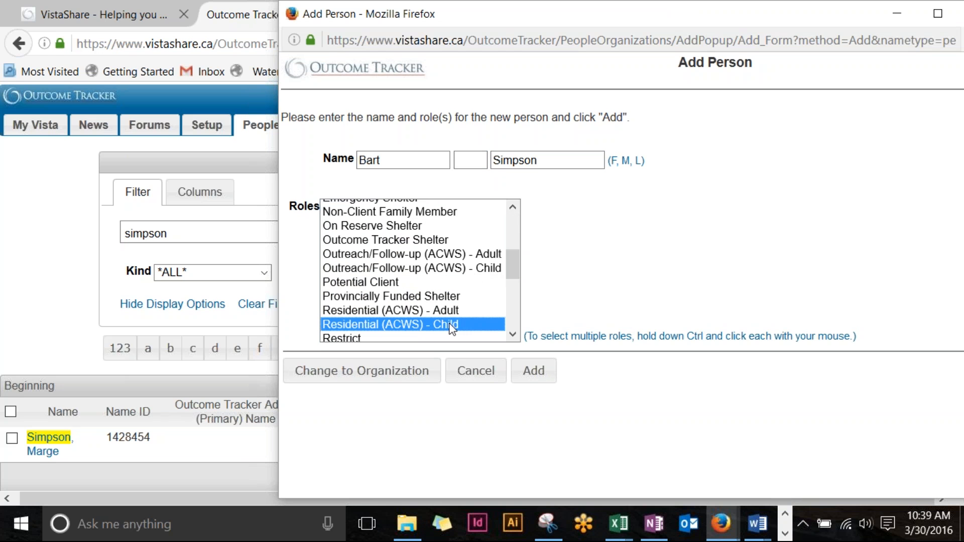
left_click(534, 375)
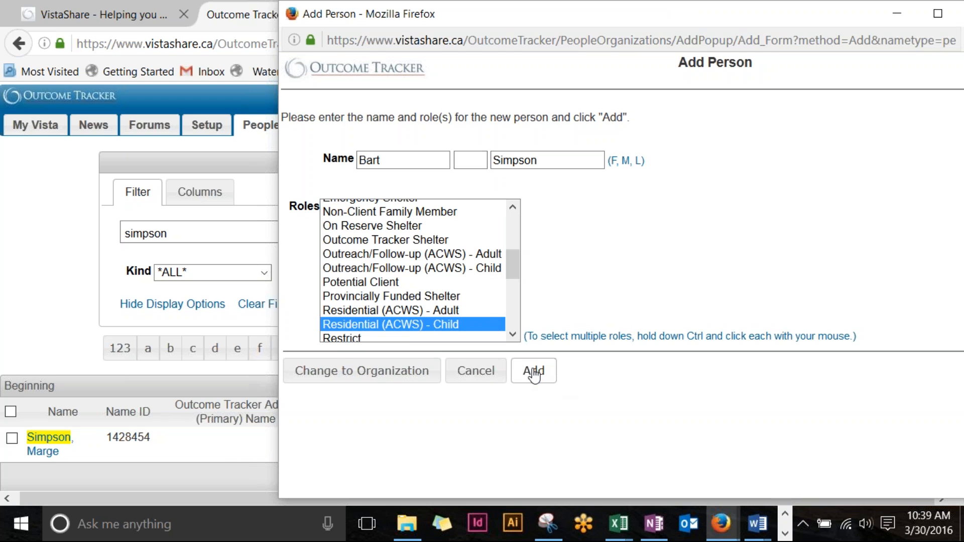
left_click(533, 374)
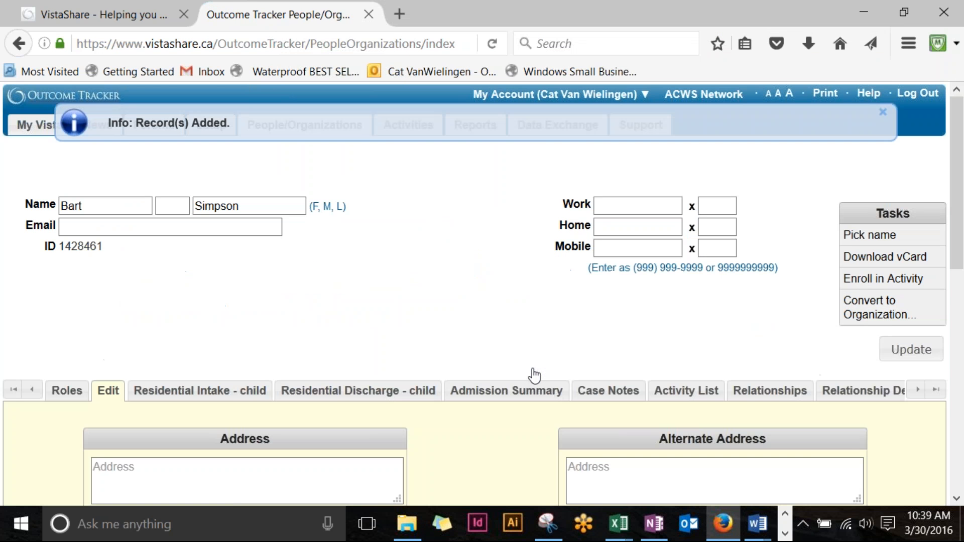
Step: Change the child's Residential (ACWS) - Child role begin date from 03/30/2016 to 03/28/2016 and update it
left_click(165, 10)
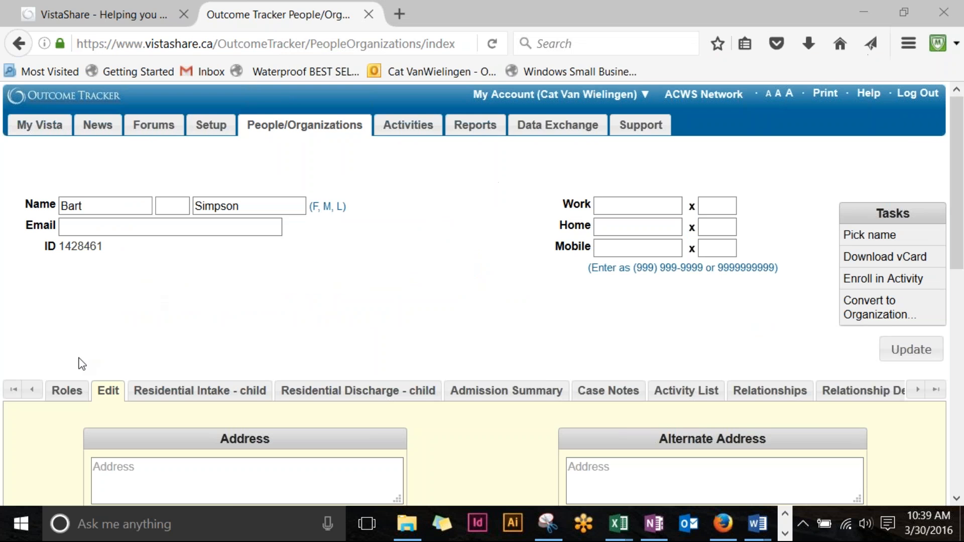
scroll(203, 317, "down", 3)
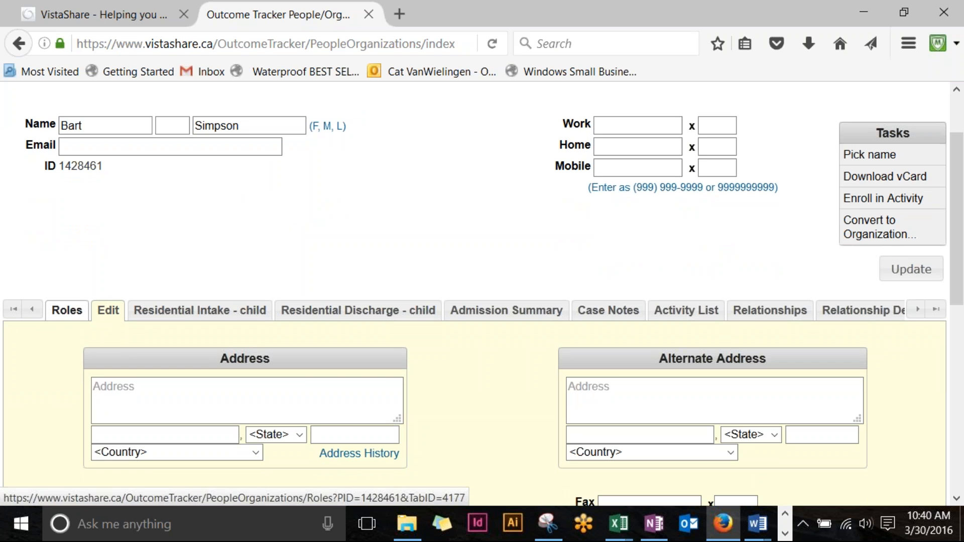
left_click(67, 311)
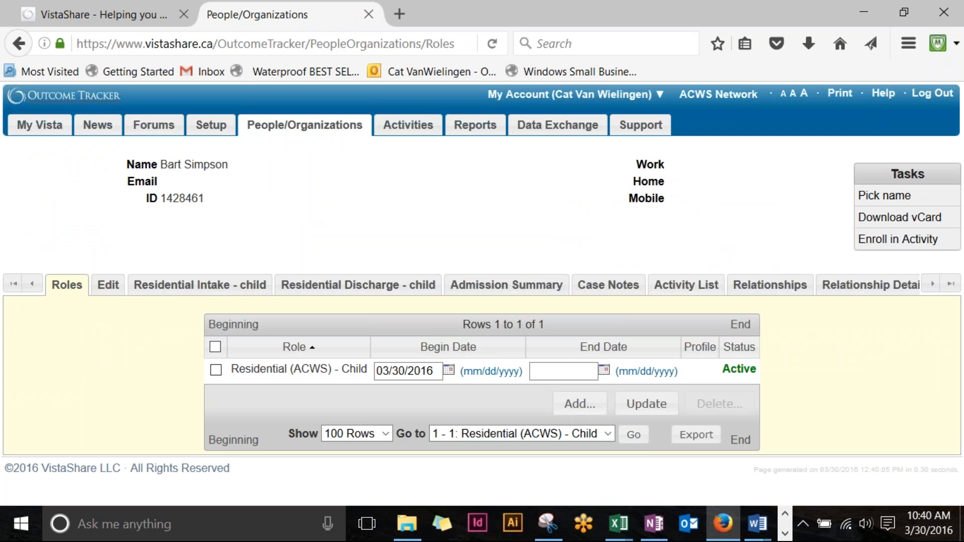
left_click_drag(406, 365, 393, 365)
type("28")
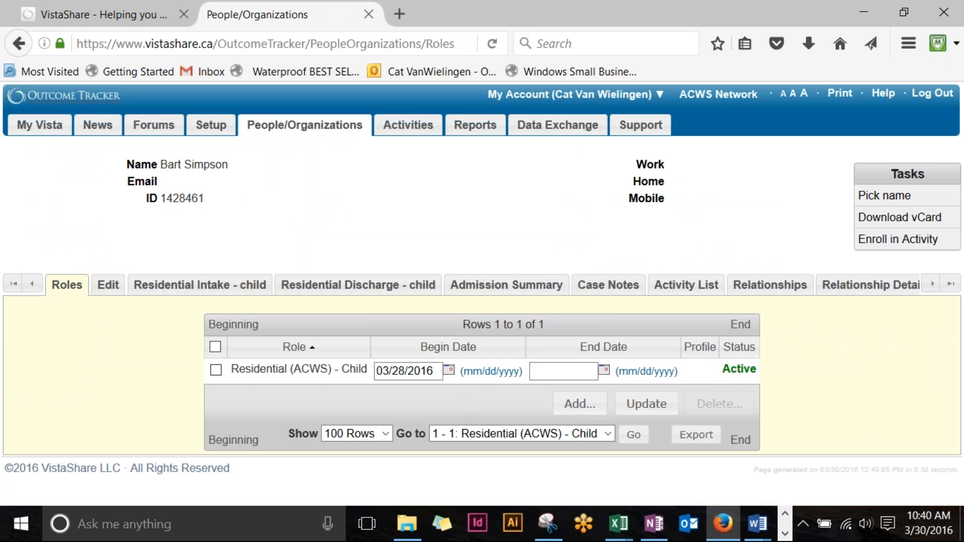
left_click(642, 408)
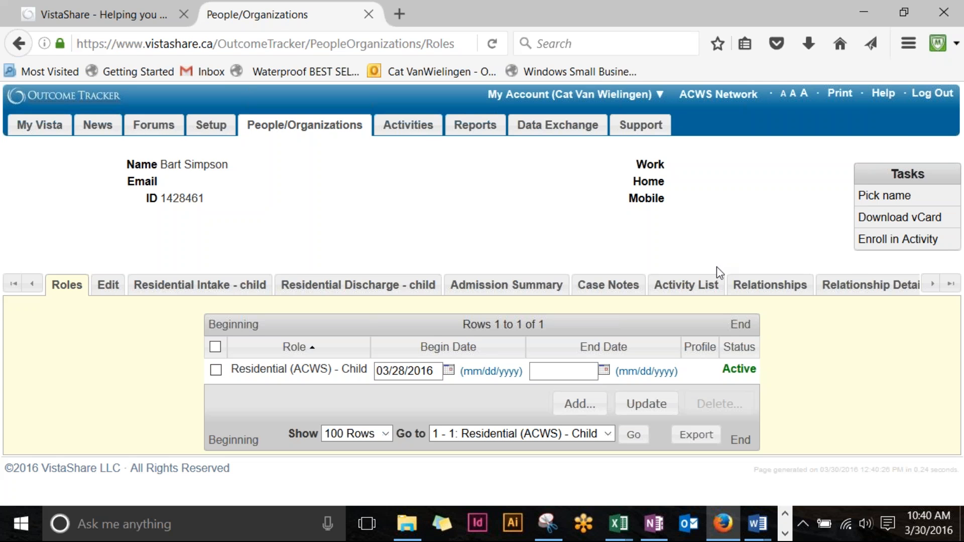
Step: Open the child's Relationships tab and start the Add Relationship Wizard, enlarged to full screen
left_click(776, 7)
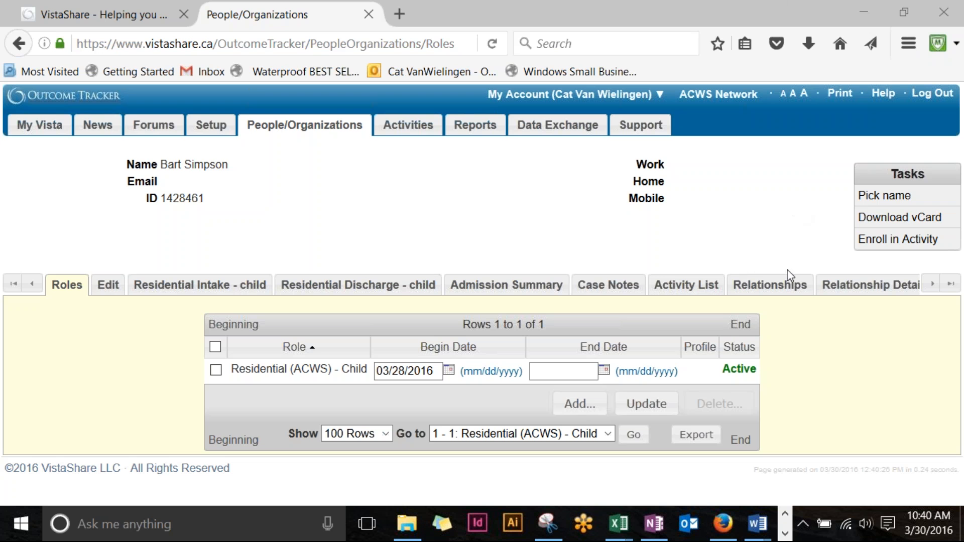
left_click(787, 286)
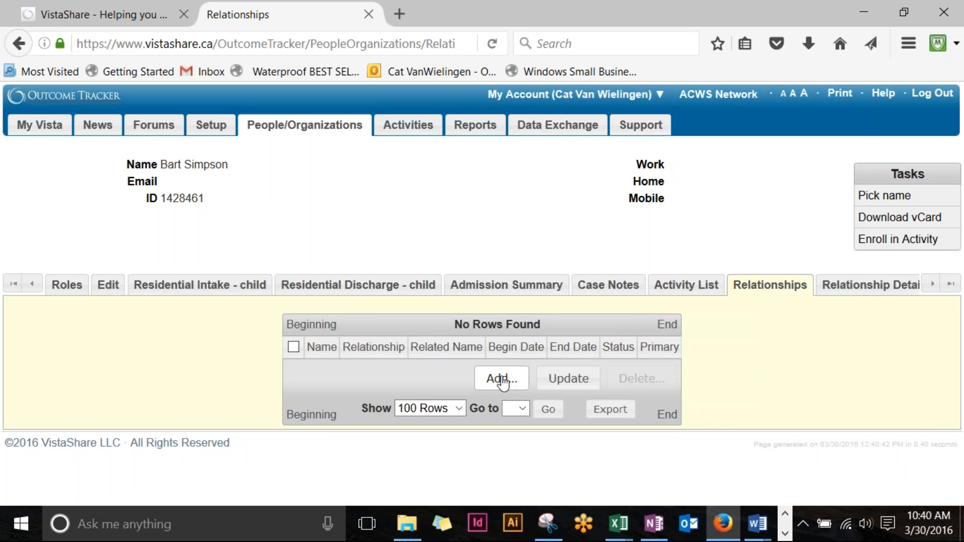
left_click(502, 381)
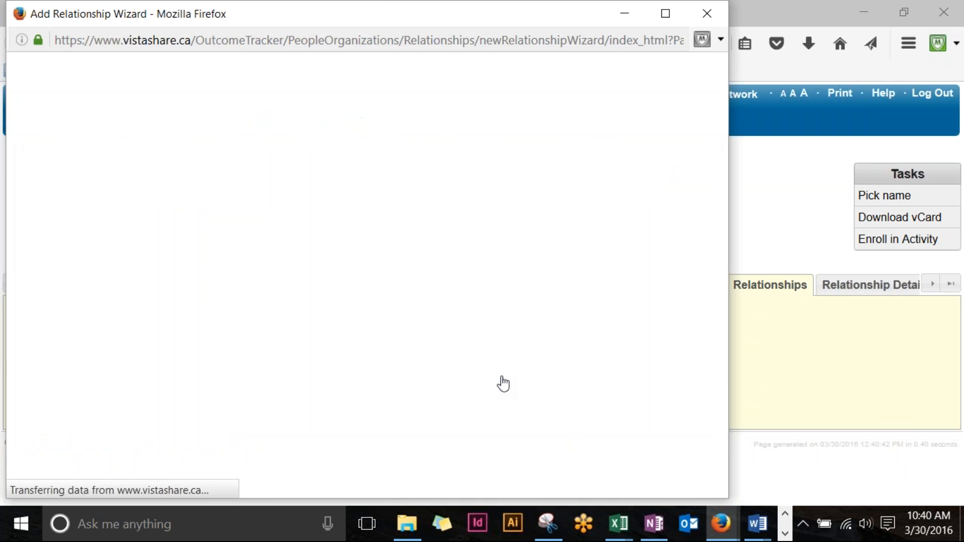
left_click_drag(387, 16, 469, 1)
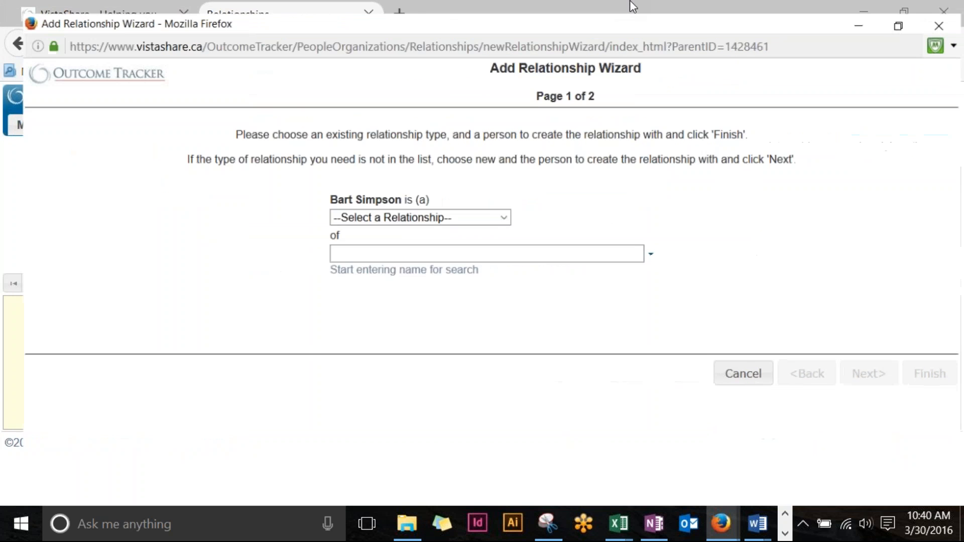
Step: Link the child as a Family Member of the parent client, found by name search, and finish
left_click(495, 210)
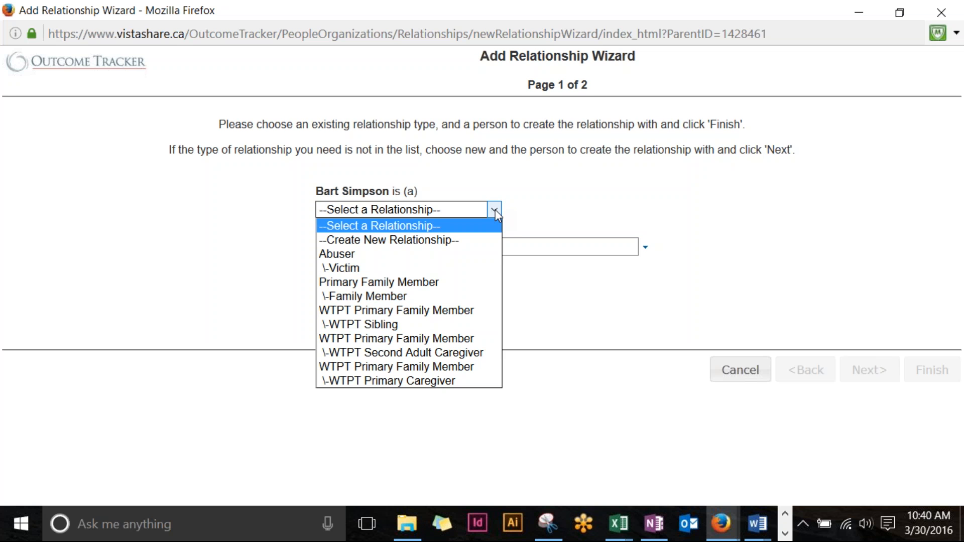
left_click(404, 297)
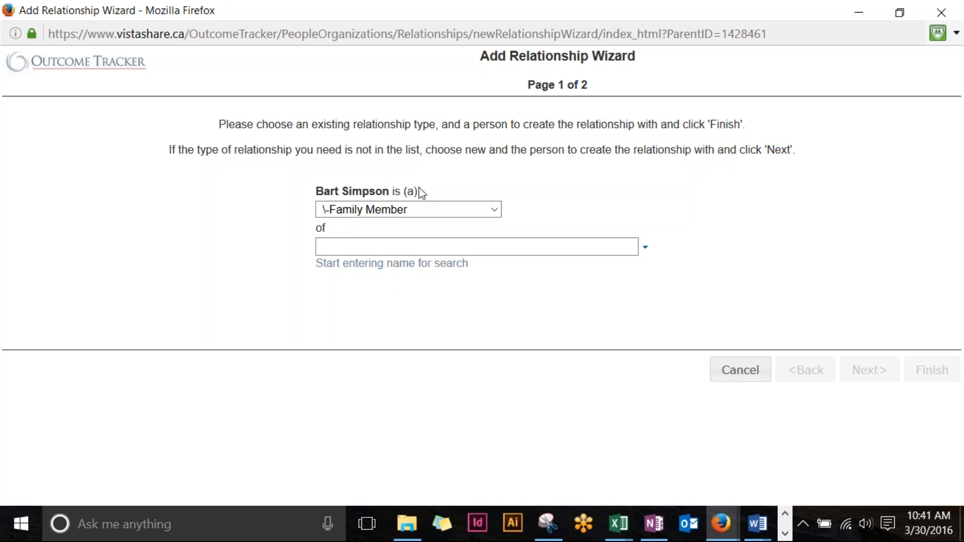
left_click(346, 250)
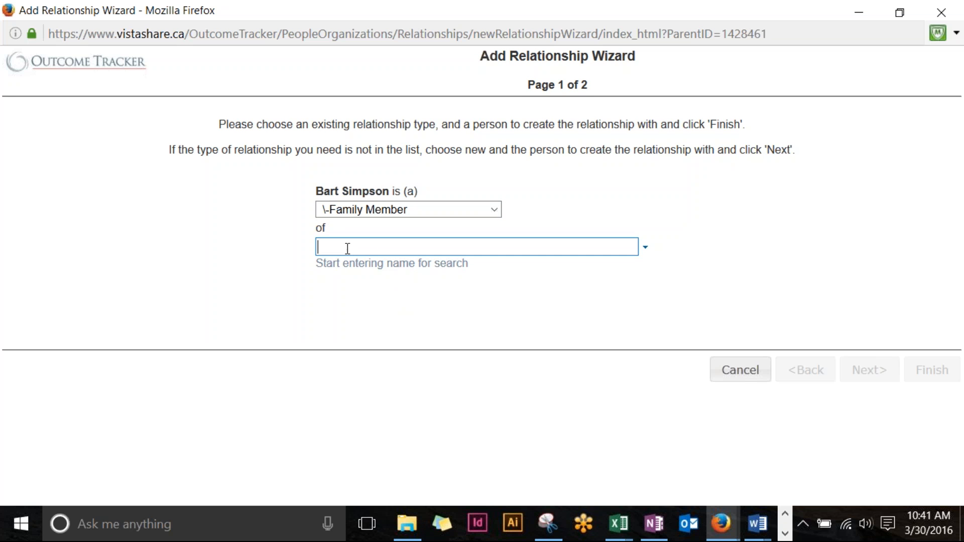
type("Marge")
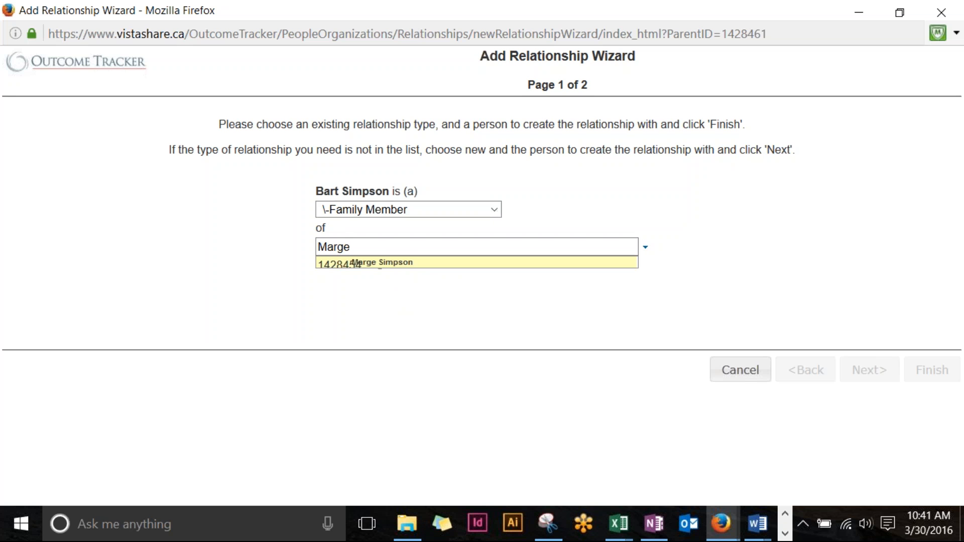
left_click(399, 262)
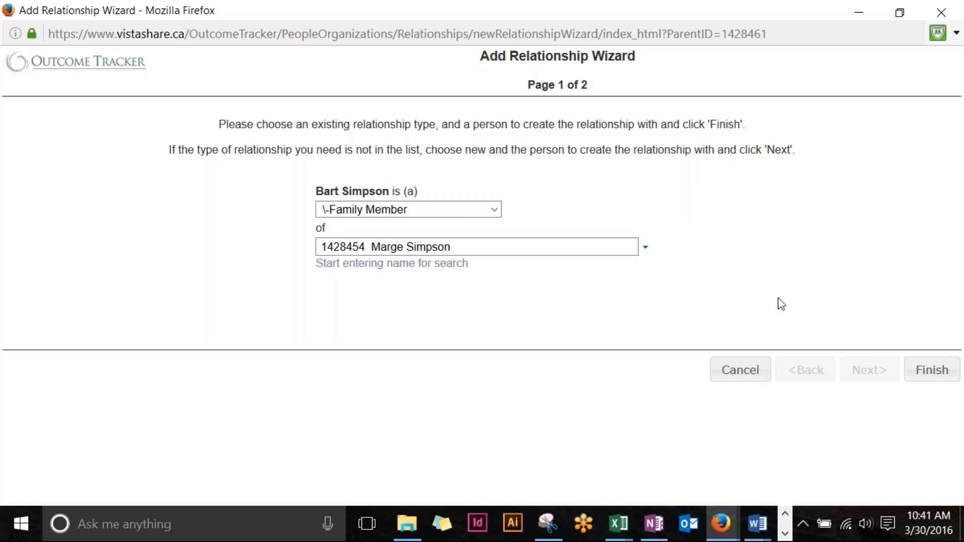
left_click(932, 370)
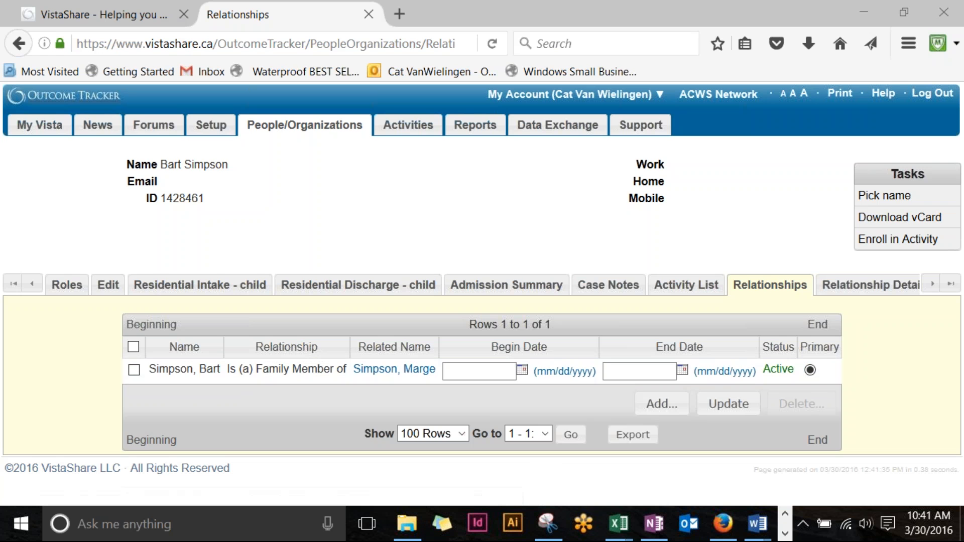
Step: Open the parent's record from the Related Name link in the Relationships grid
left_click(419, 374)
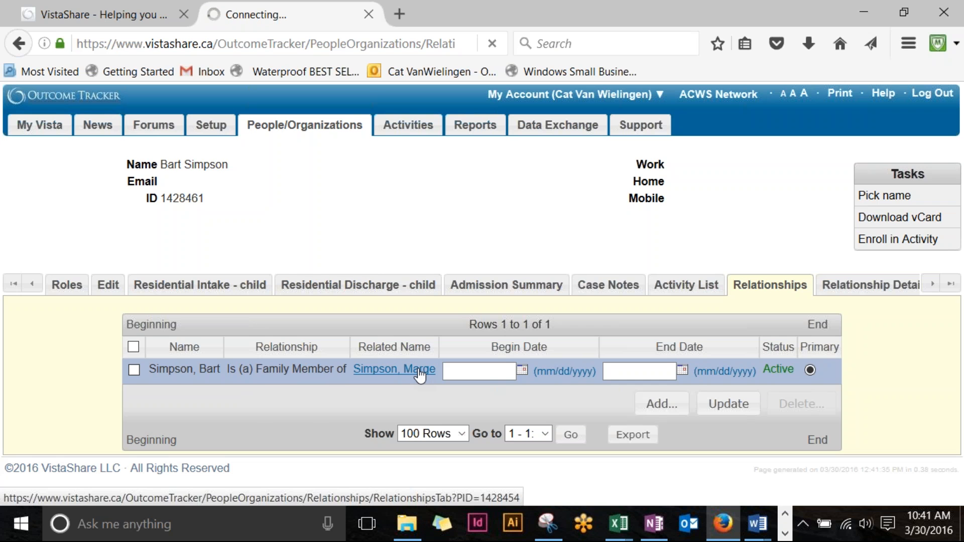
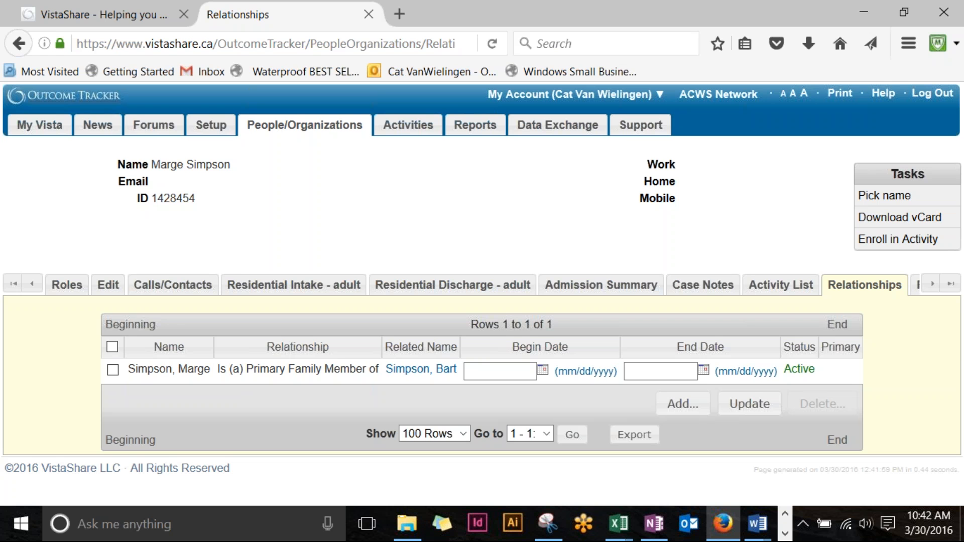
Step: Go from the family member's record back to the client's and open the Residential Intake - adult form
left_click(421, 369)
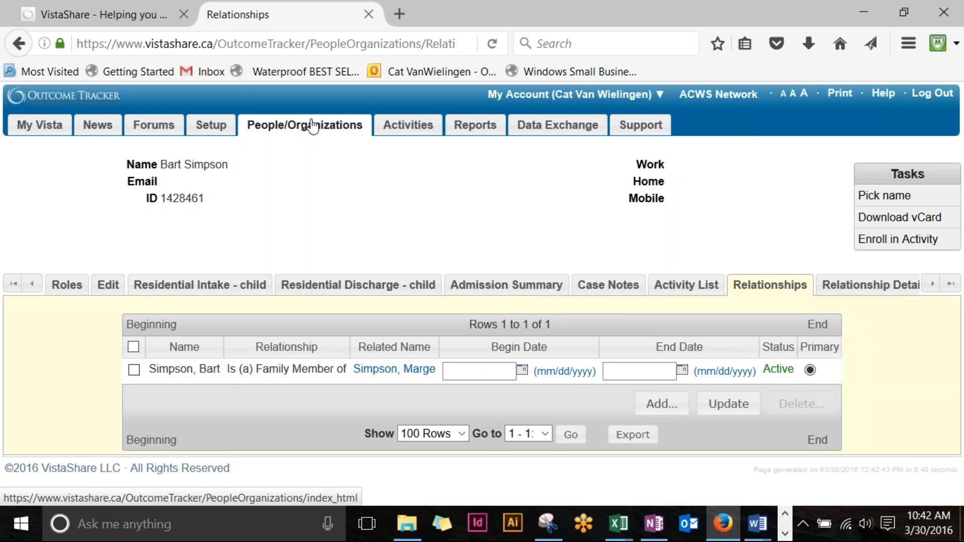
left_click(406, 372)
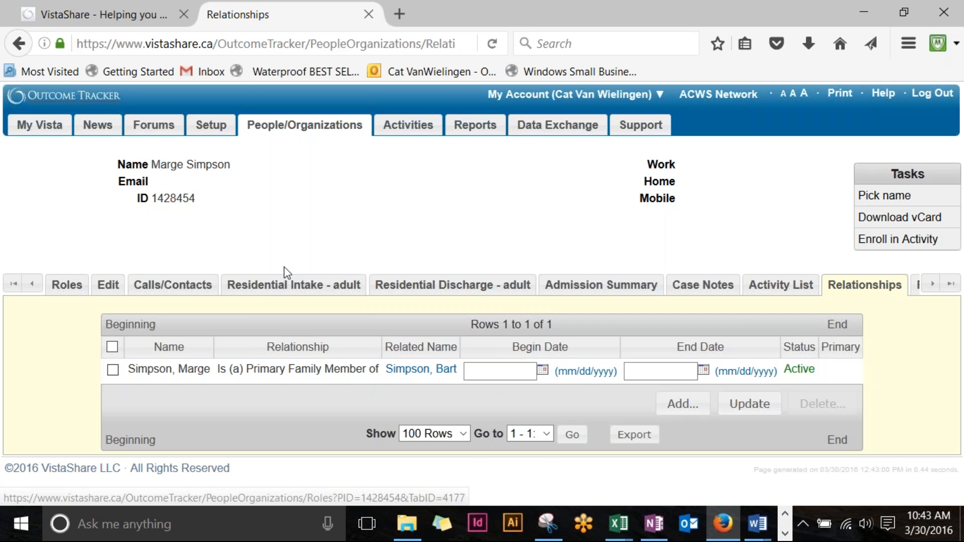
left_click(305, 295)
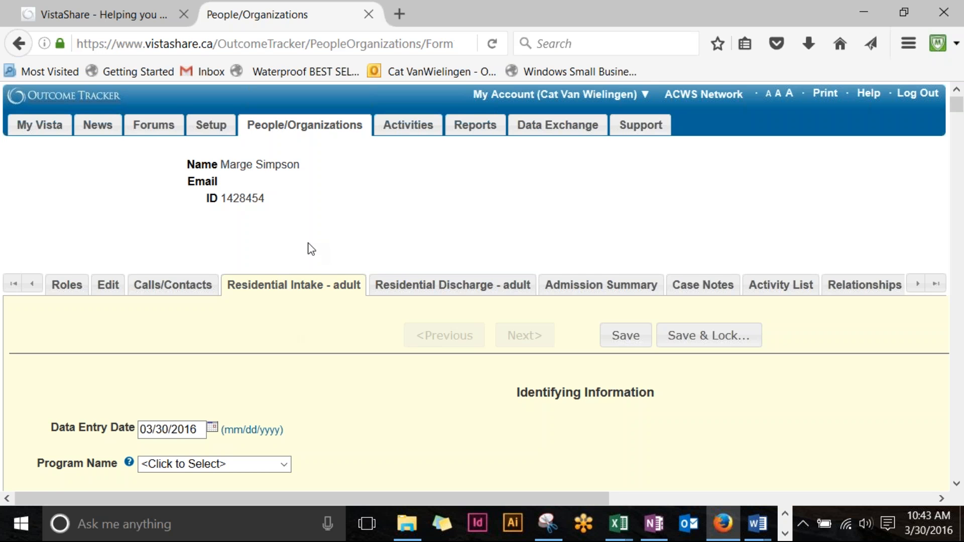
Step: Set the form's Program Name to Residential
scroll(308, 247, "down", 3)
scroll(307, 212, "down", 3)
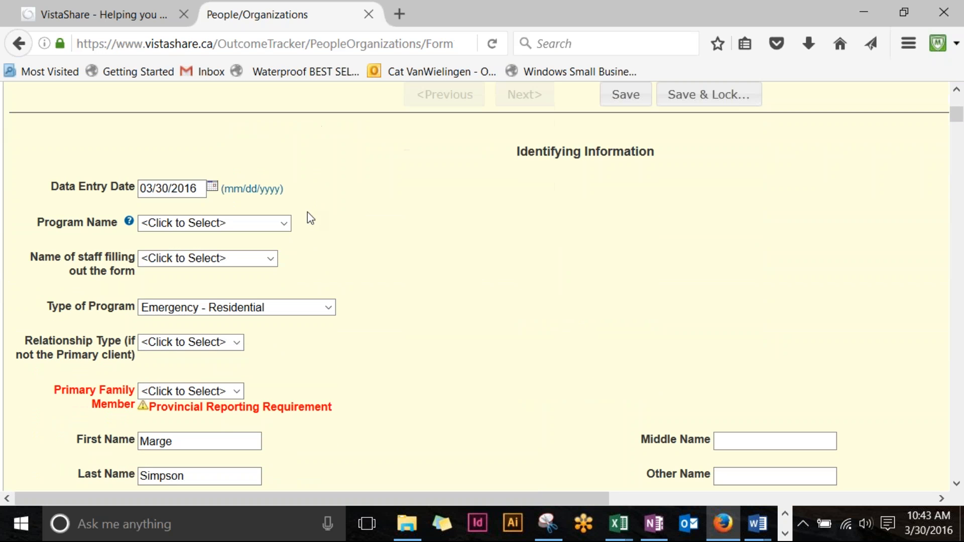
left_click(284, 224)
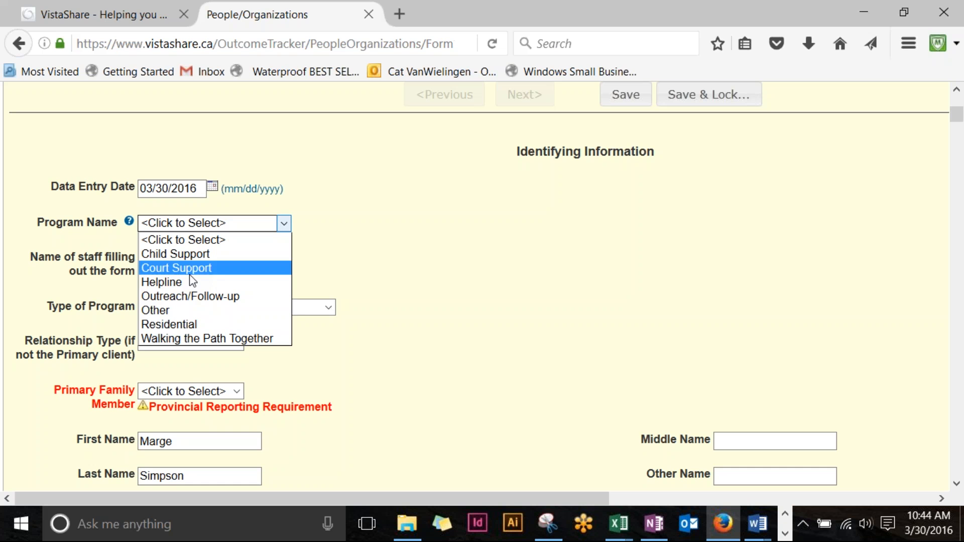
left_click(203, 323)
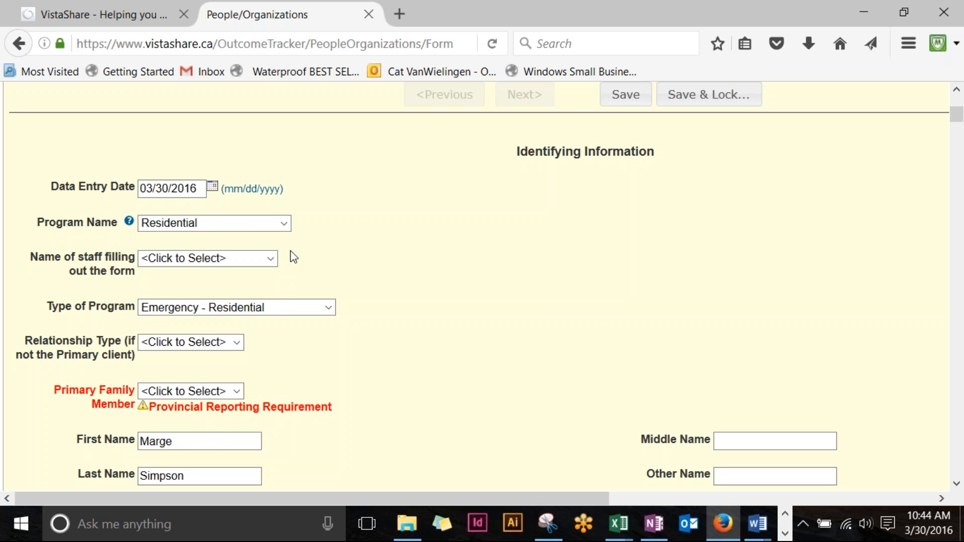
Step: Pick the staff member filling out the form in Name of staff, and keep Type of Program as Emergency - Residential
left_click(271, 258)
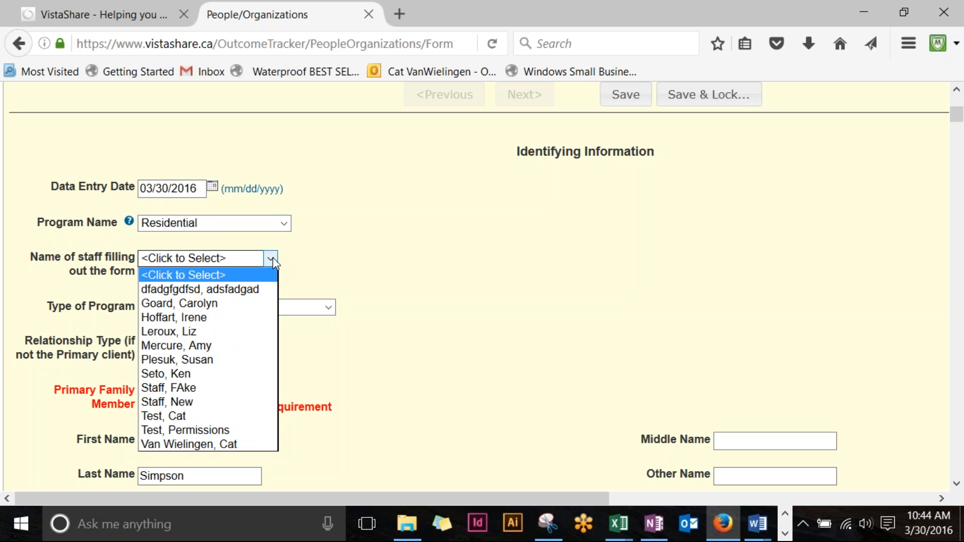
left_click(222, 443)
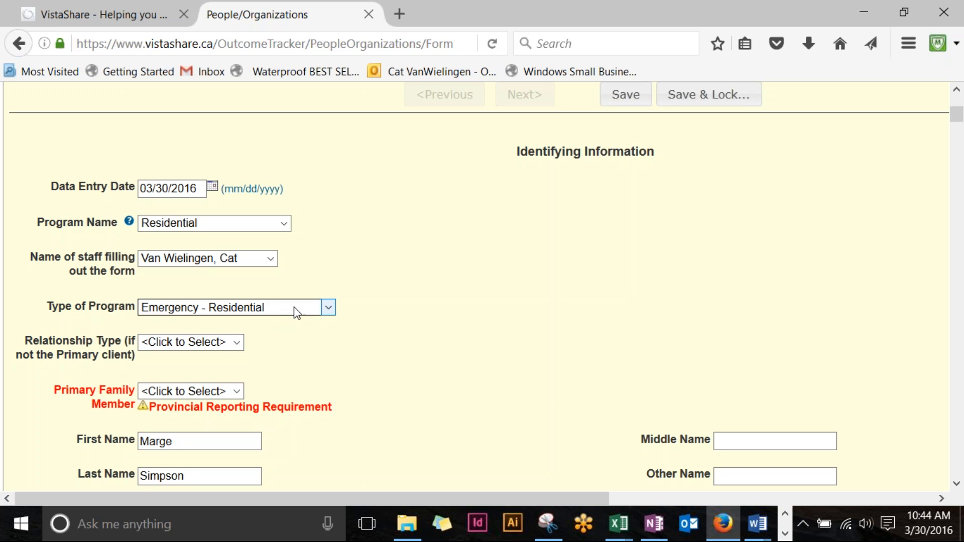
left_click(329, 309)
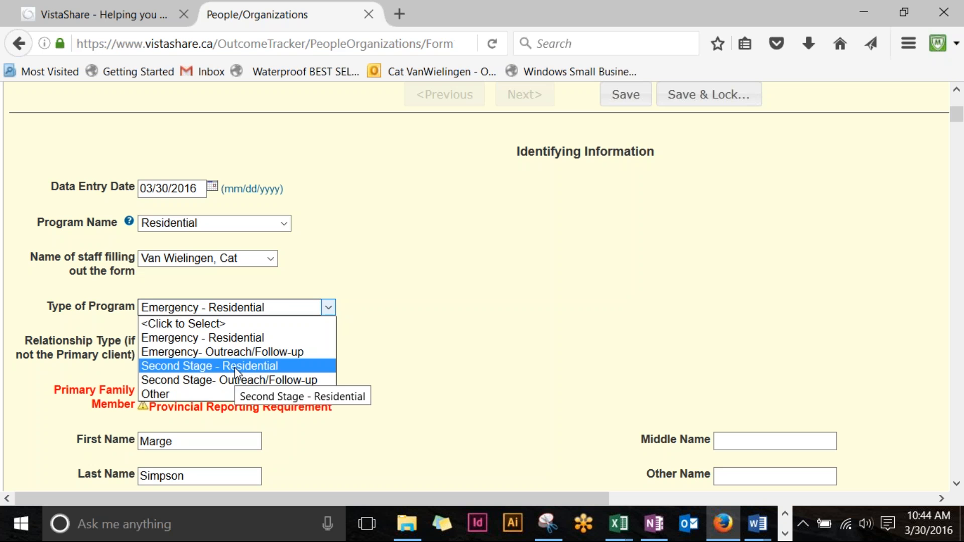
left_click(257, 339)
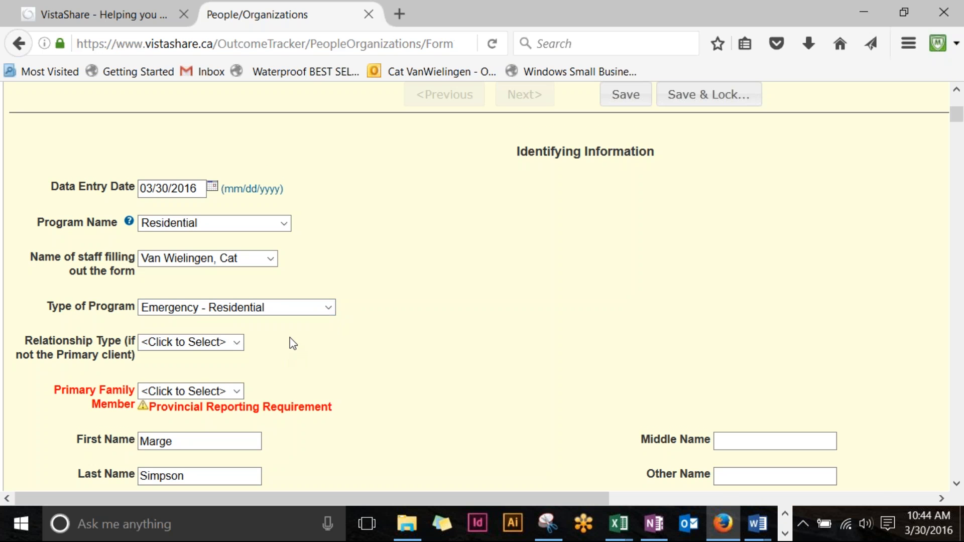
Step: Set Primary Family Member to Yes
scroll(290, 340, "down", 3)
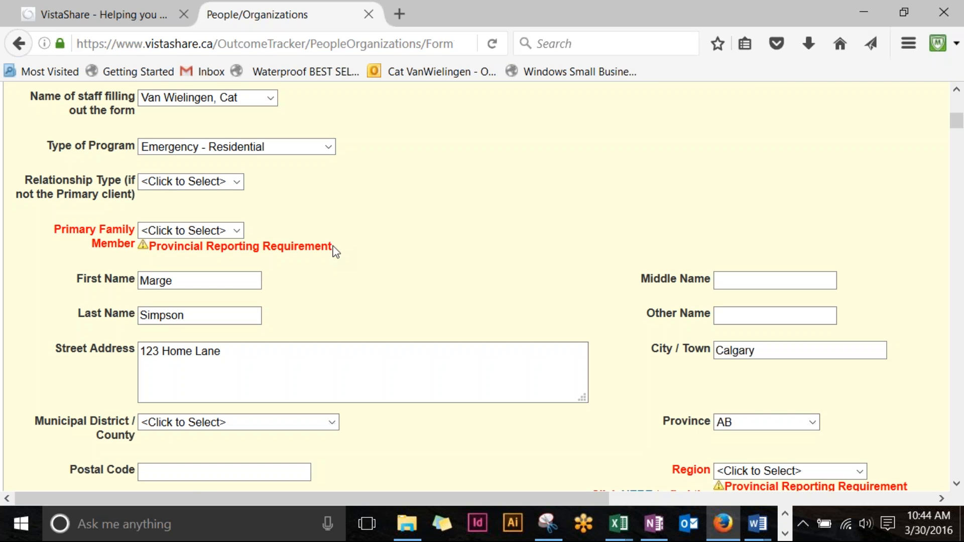
left_click(236, 232)
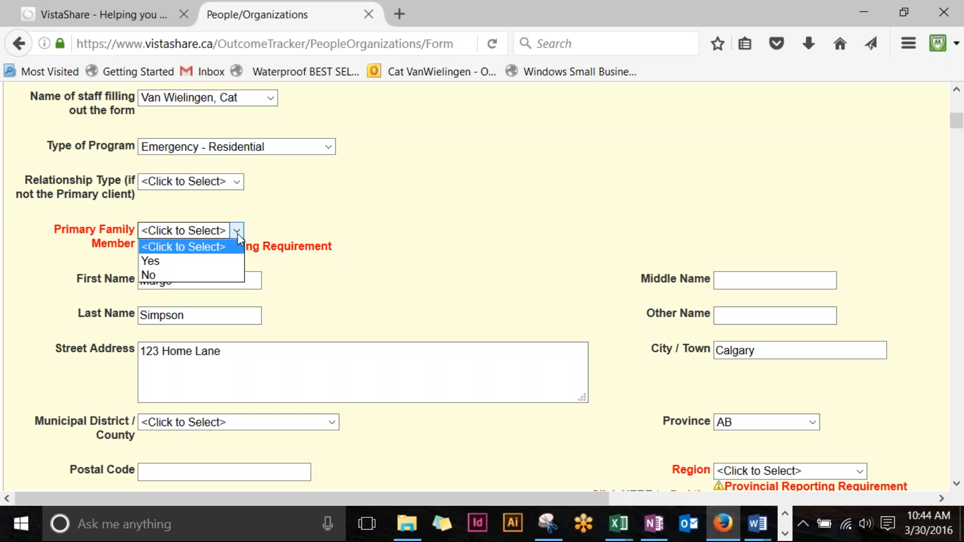
left_click(176, 275)
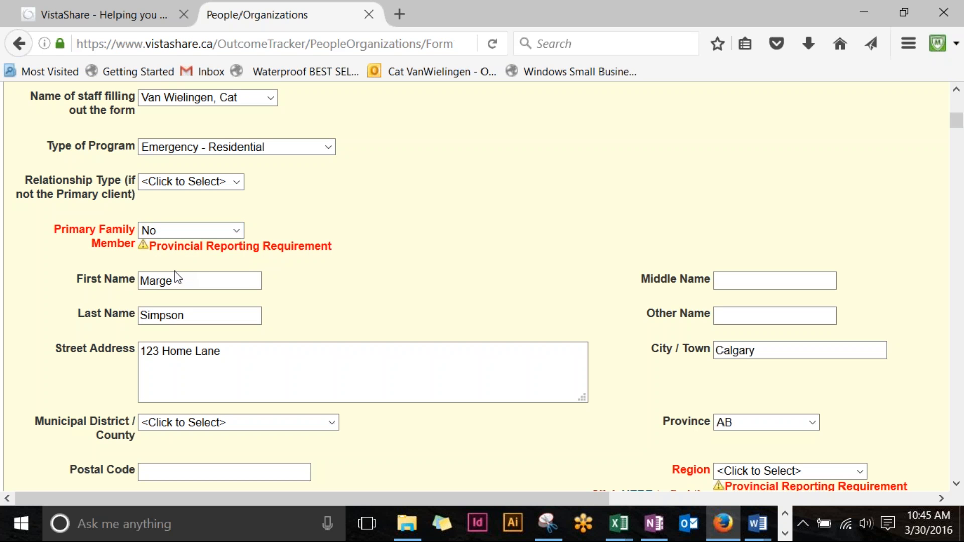
left_click(236, 231)
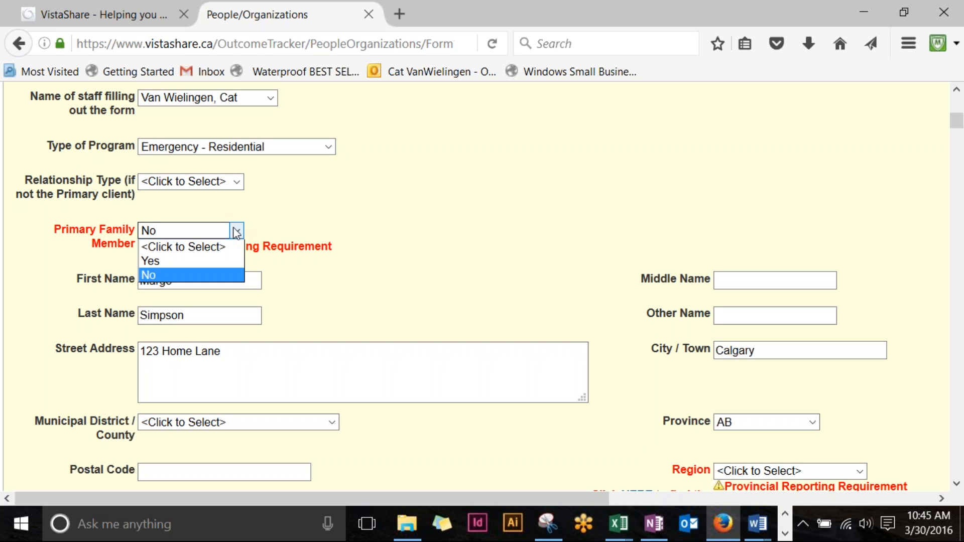
left_click(201, 261)
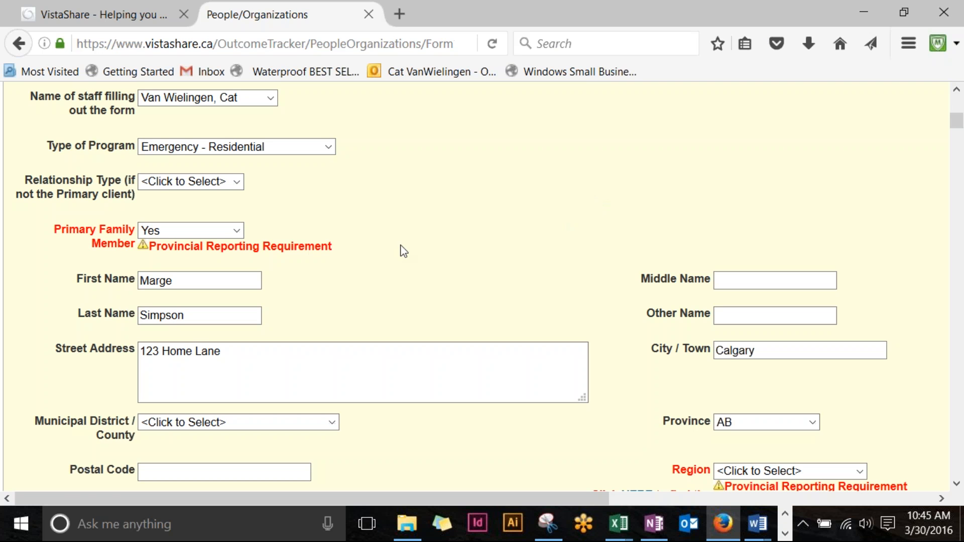
scroll(413, 243, "down", 2)
Step: In the address section, choose R03 Calgary and Area as the Region
scroll(408, 282, "down", 4)
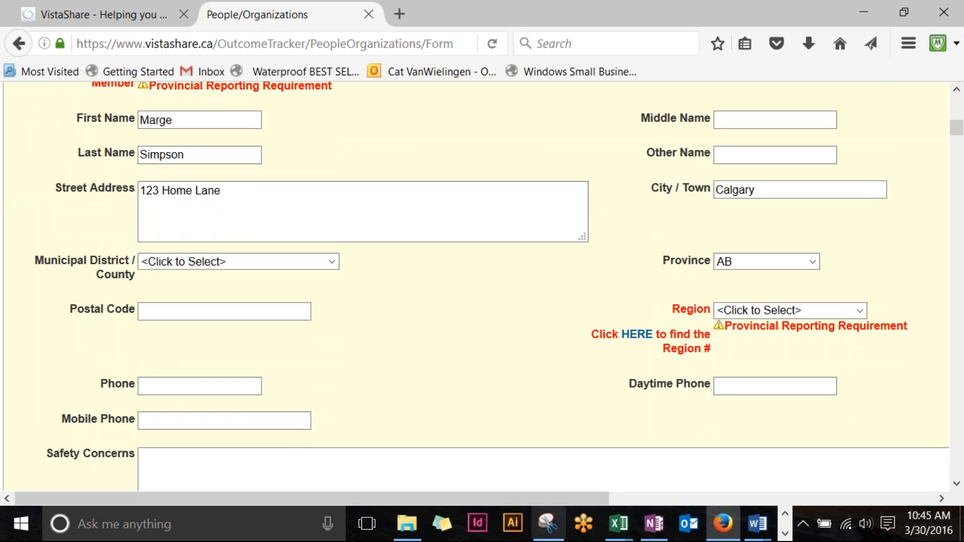
left_click_drag(523, 500, 607, 518)
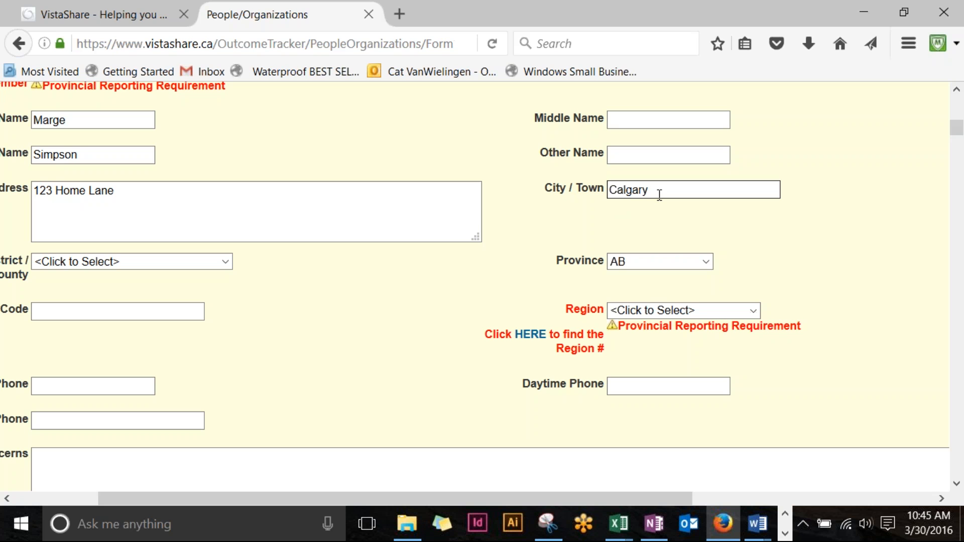
left_click(151, 192)
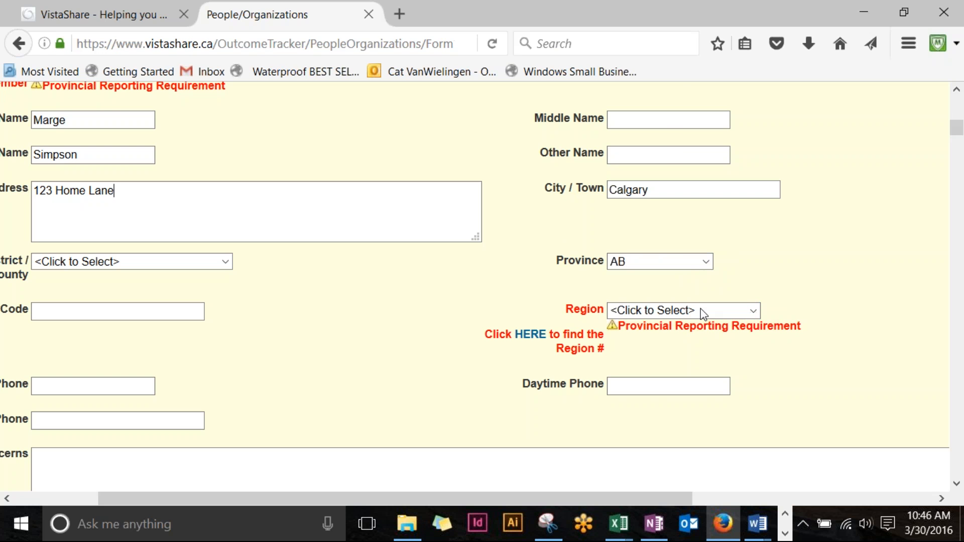
left_click(753, 312)
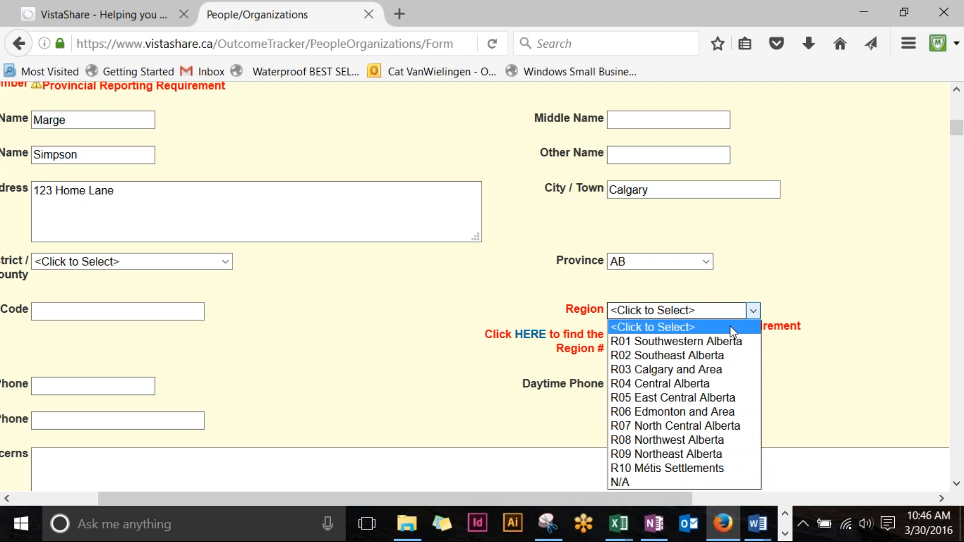
left_click(703, 370)
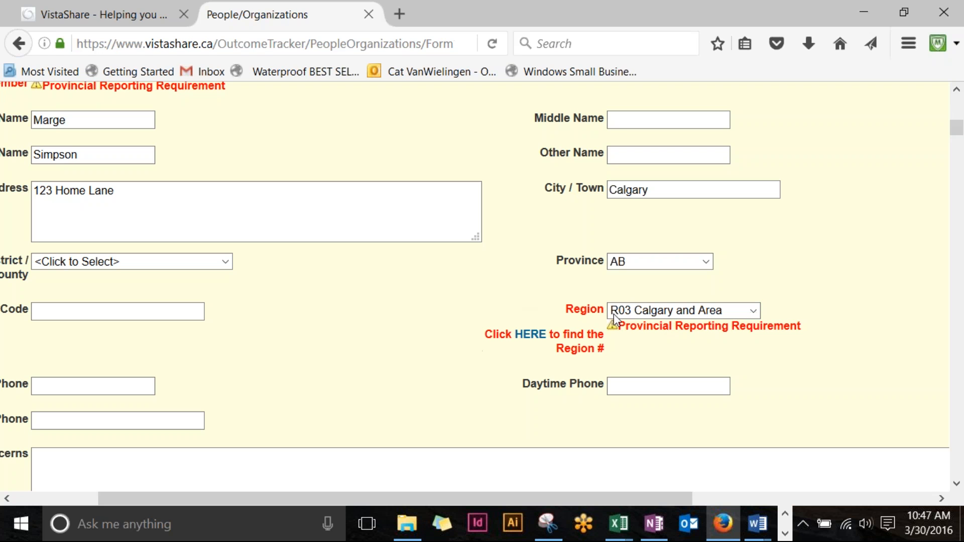
Step: Search Beacon Corner on the Alberta Human Services lookup (Region 7 – North Central Alberta), then return to the form
left_click(530, 334)
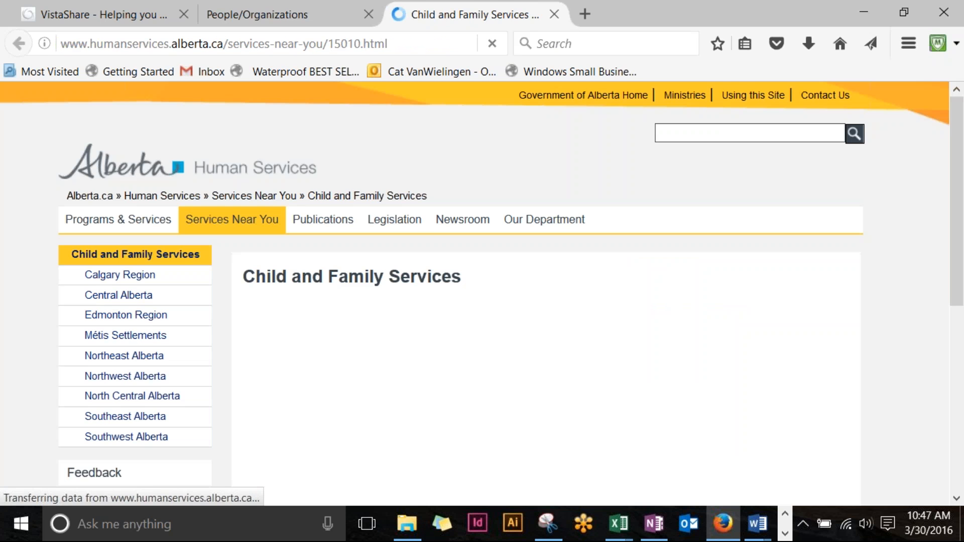
scroll(517, 306, "down", 4)
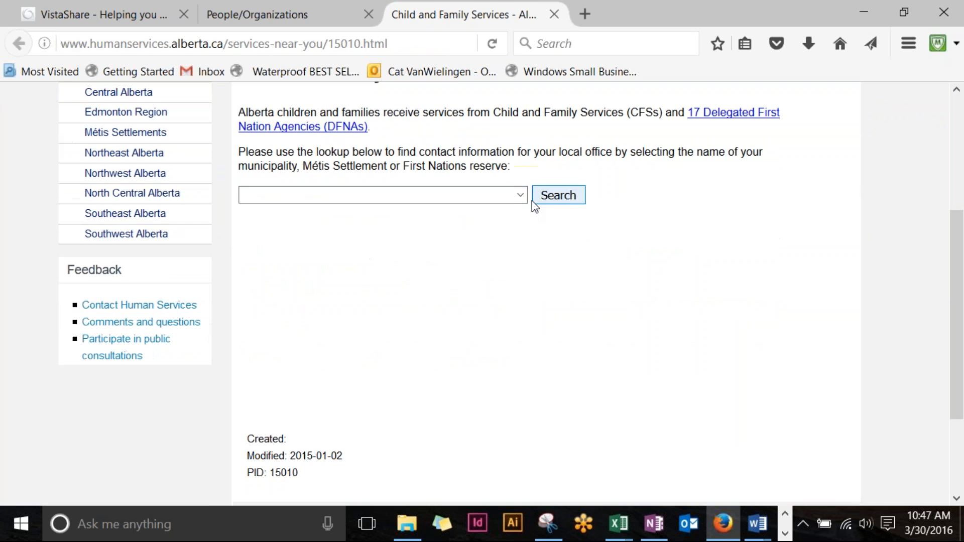
scroll(522, 199, "up", 4)
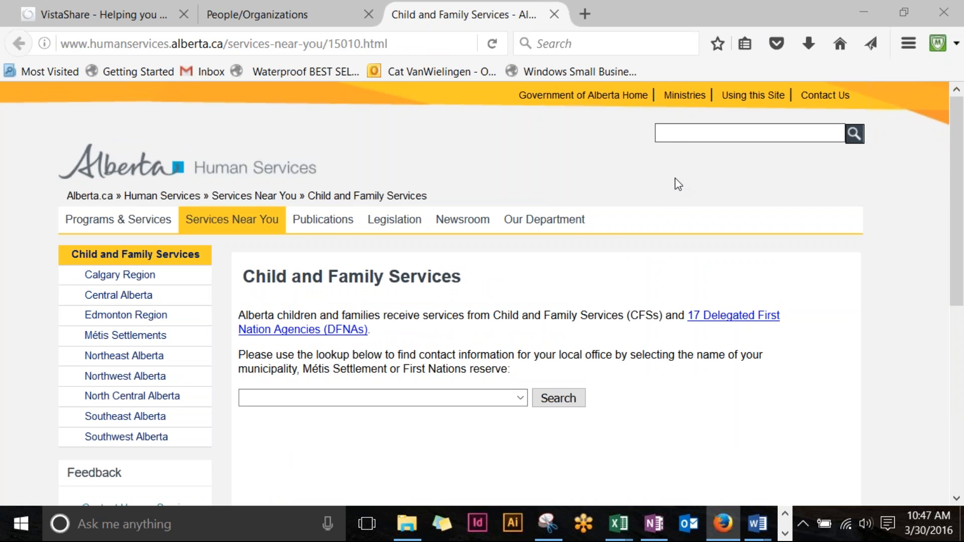
left_click(520, 397)
scroll(420, 221, "down", 17)
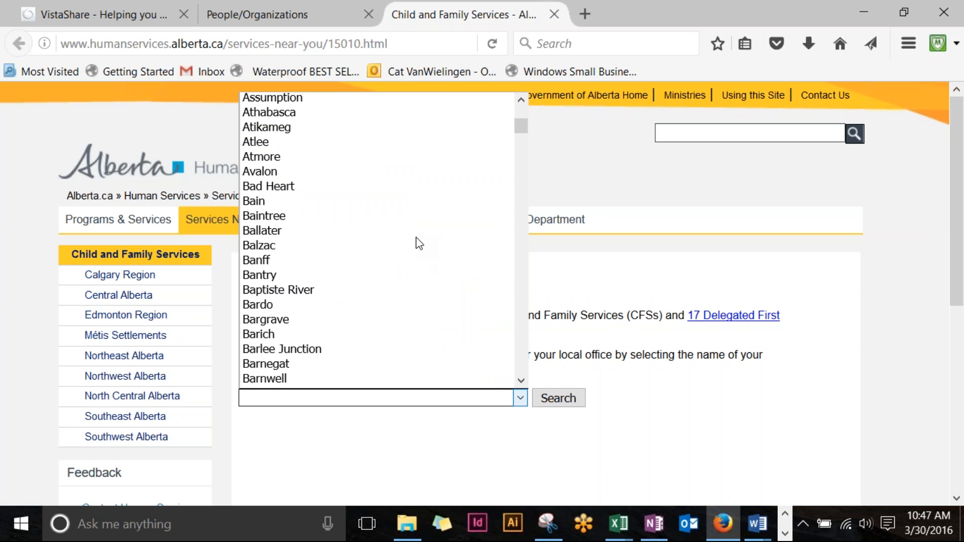
scroll(419, 243, "down", 6)
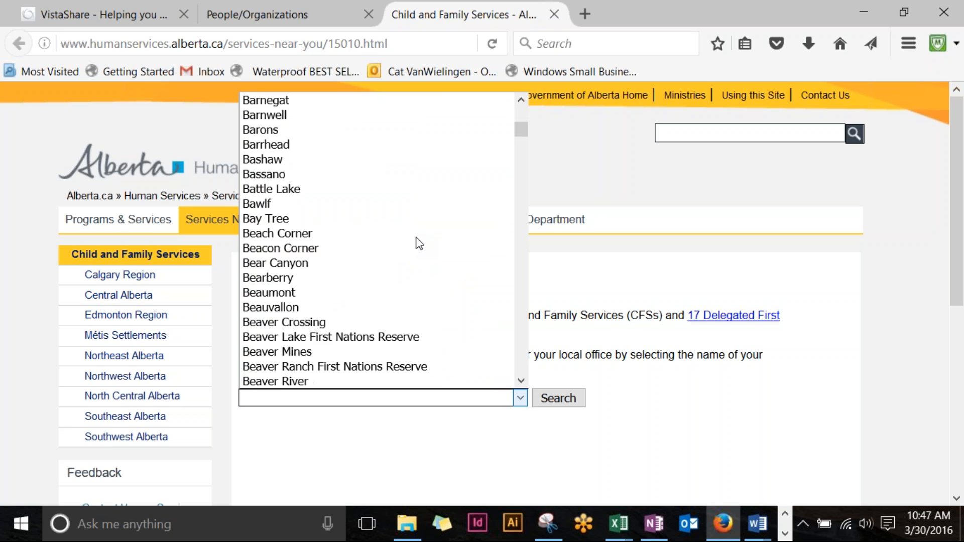
left_click(328, 249)
left_click(565, 399)
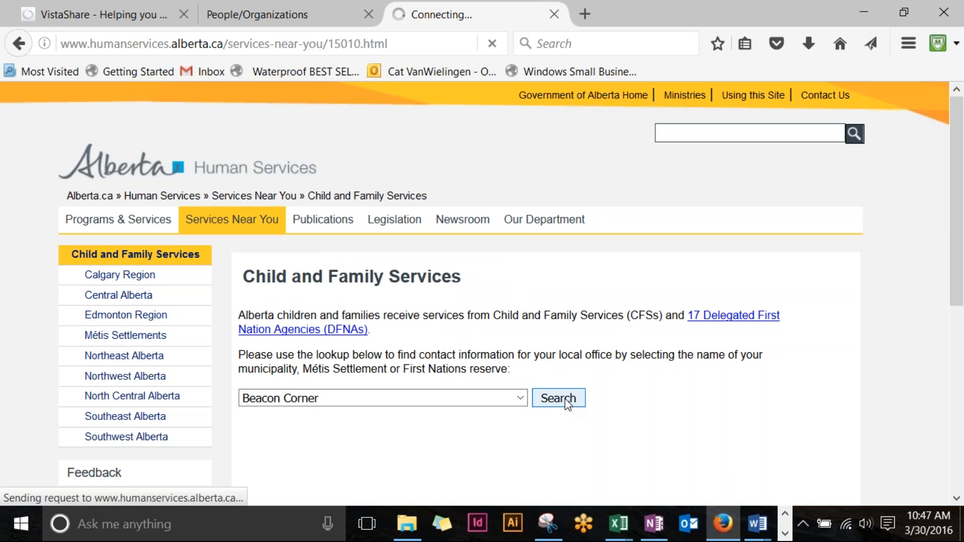
scroll(565, 399, "down", 4)
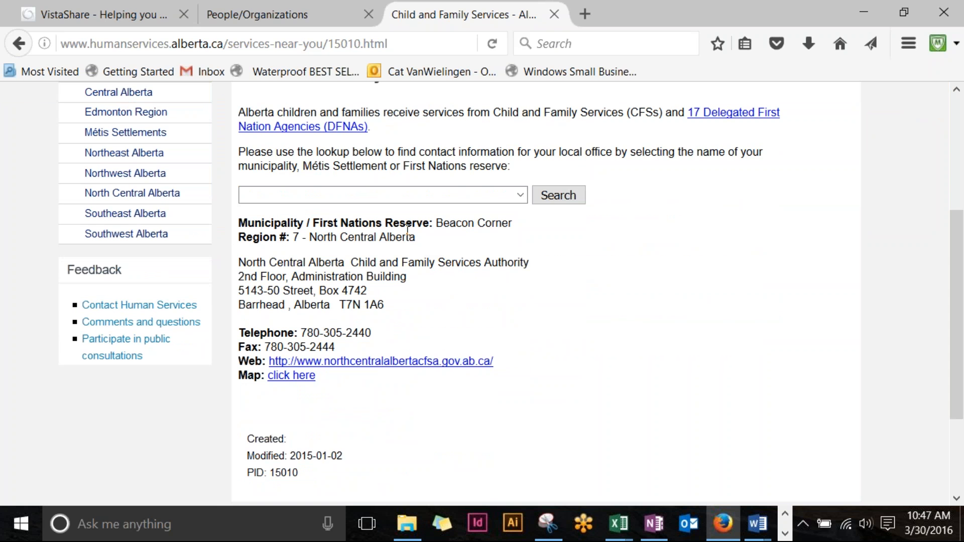
left_click(321, 14)
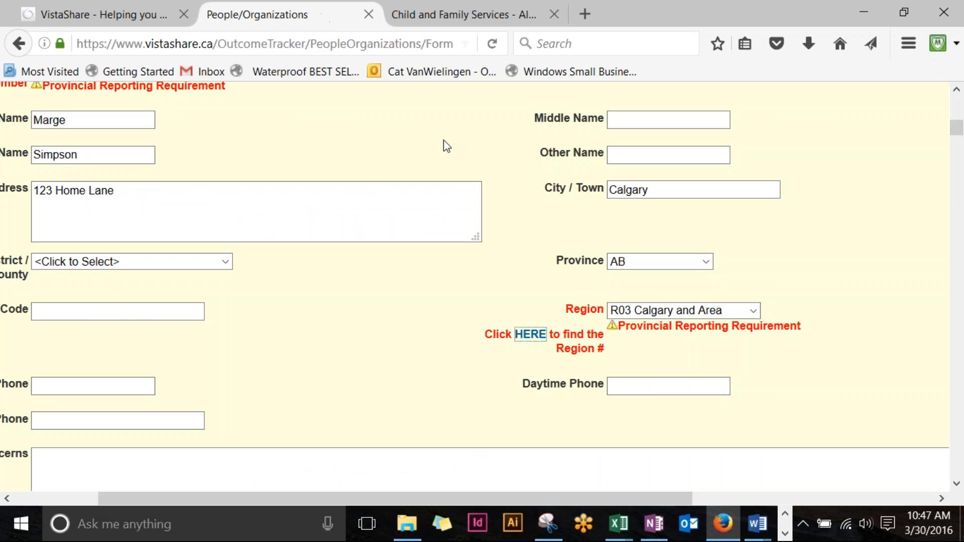
Step: Leave the Region as R03 Calgary and Area
left_click(755, 311)
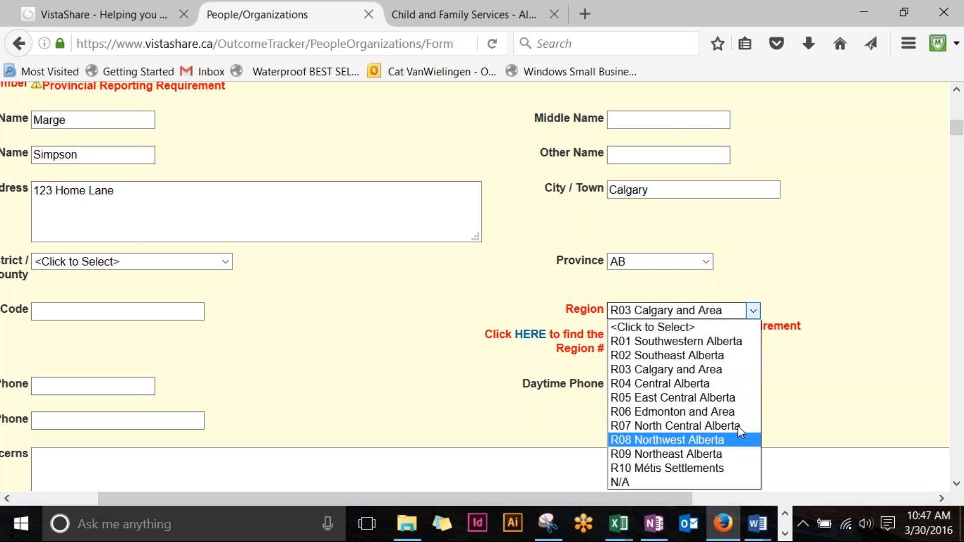
left_click(750, 309)
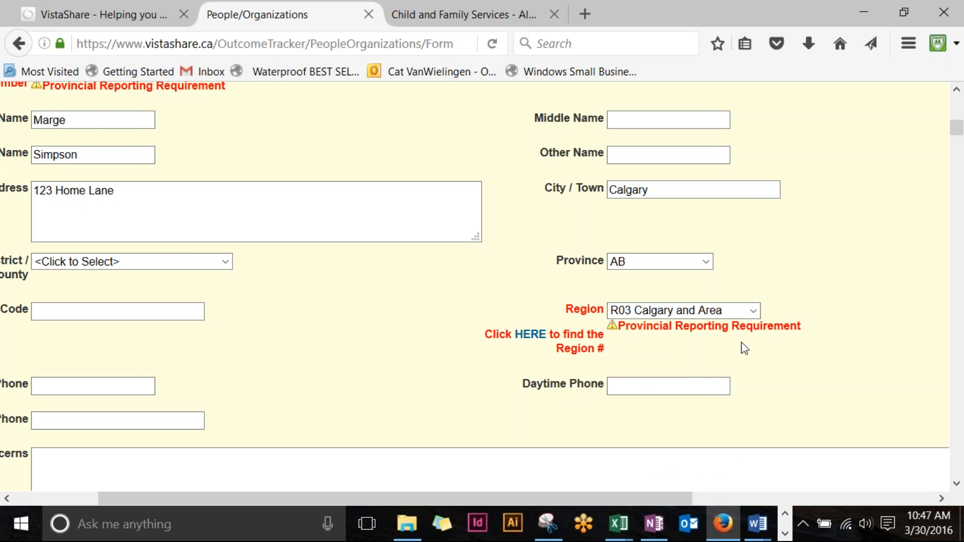
left_click_drag(679, 499, 596, 499)
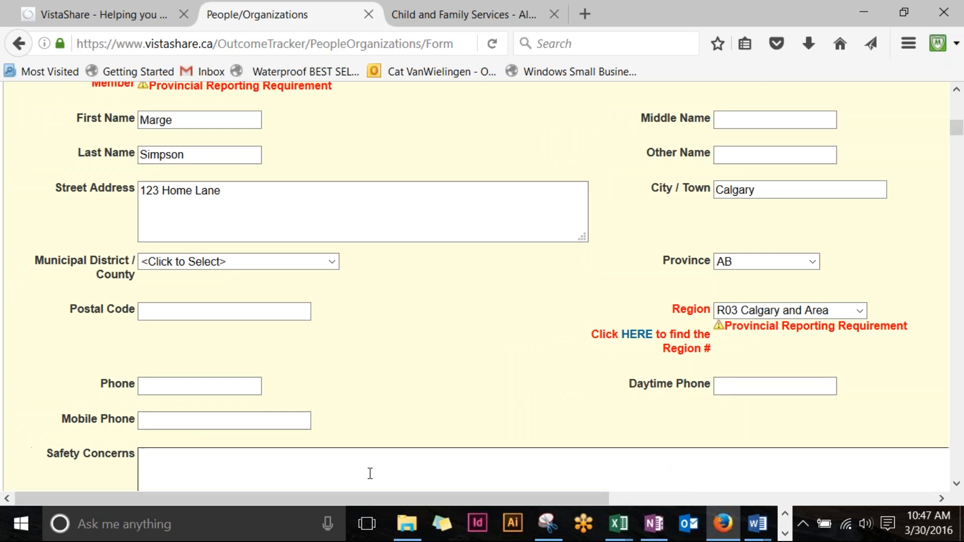
Step: Enter 03/28/2016 as the Admission Date under Admission Information
scroll(464, 369, "down", 1)
scroll(465, 363, "down", 3)
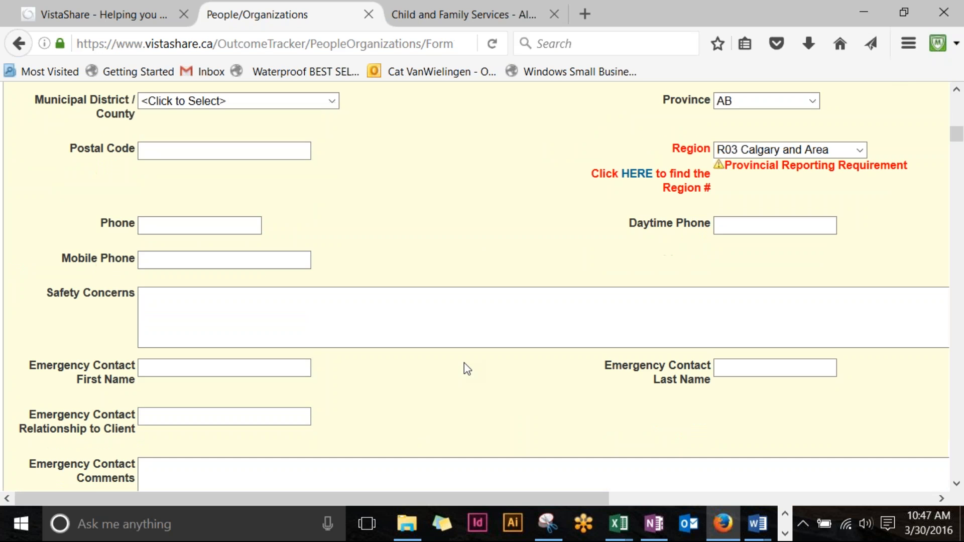
scroll(464, 363, "down", 3)
scroll(486, 342, "down", 2)
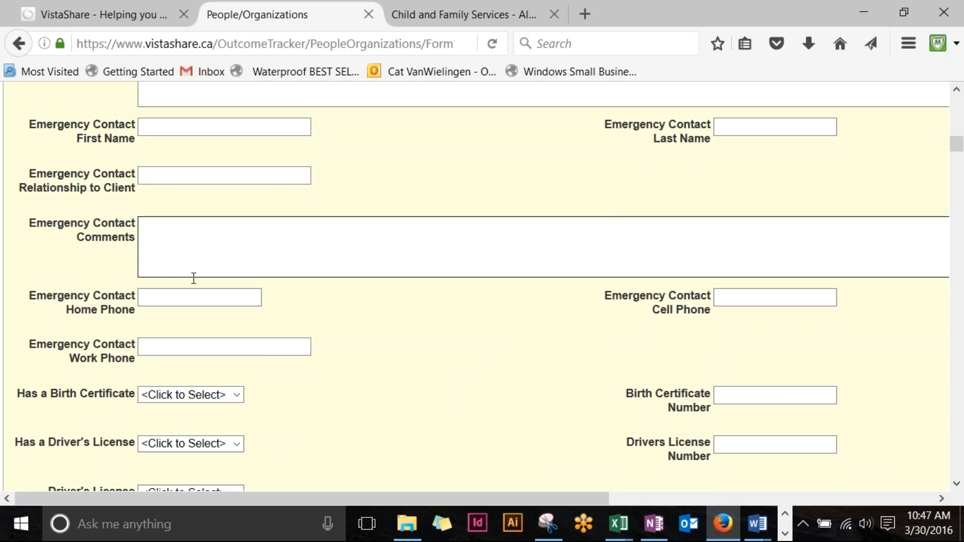
scroll(635, 347, "down", 3)
scroll(637, 345, "down", 1)
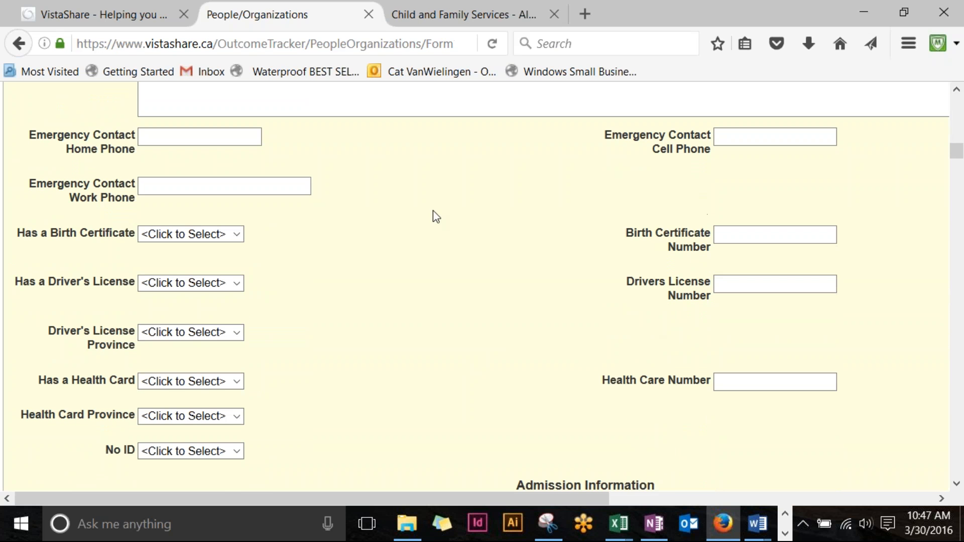
scroll(552, 333, "down", 3)
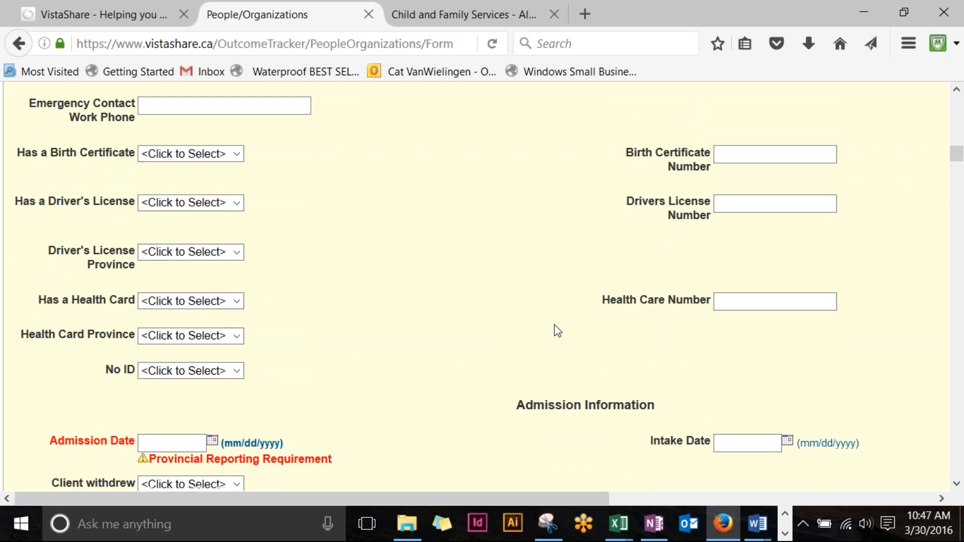
scroll(558, 324, "down", 5)
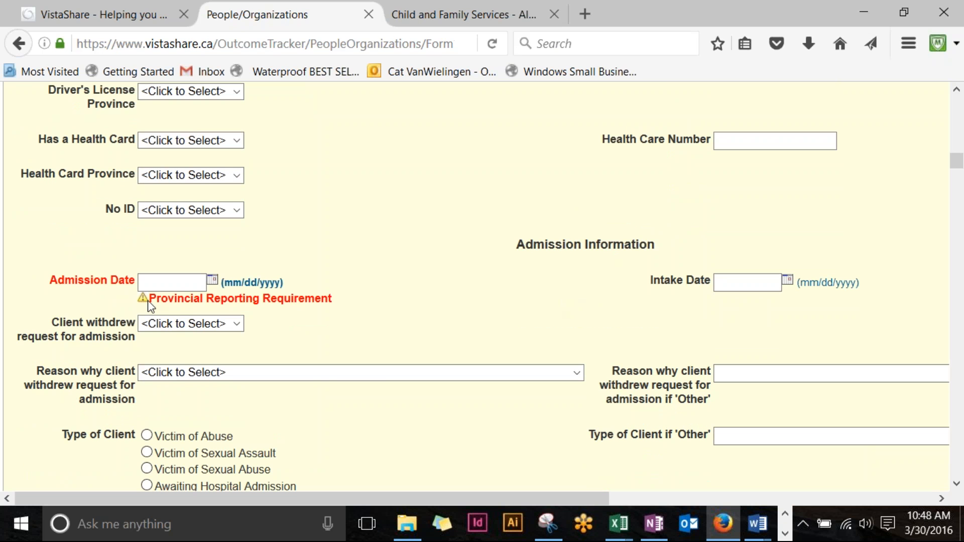
left_click(151, 282)
type("03282016")
left_click(427, 284)
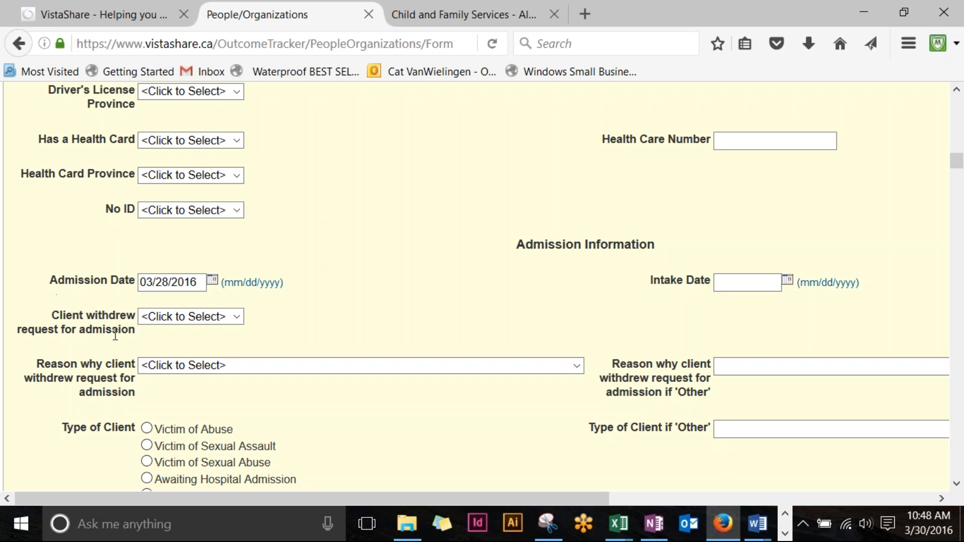
scroll(502, 296, "down", 3)
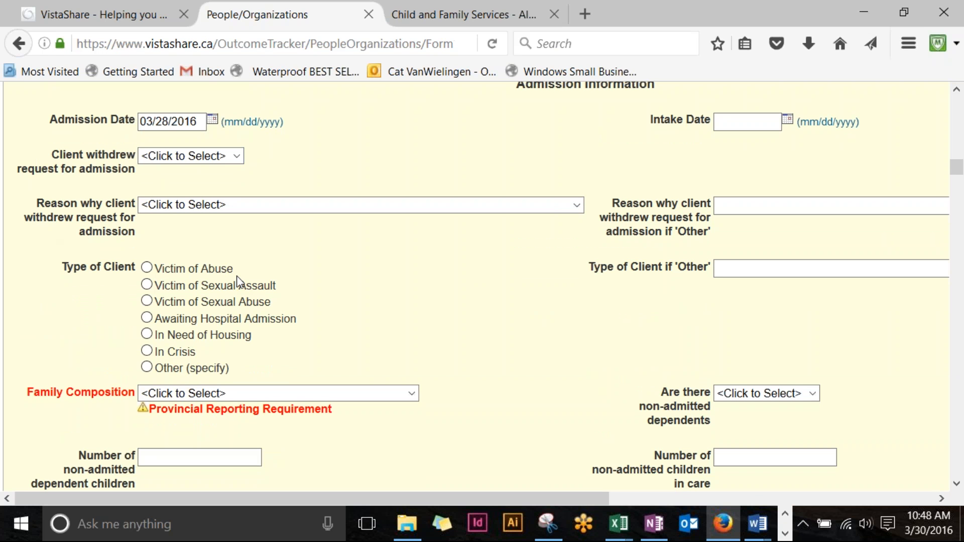
Step: Set Family Composition to 'A family (at least one adult with dependent children)'
scroll(238, 280, "down", 2)
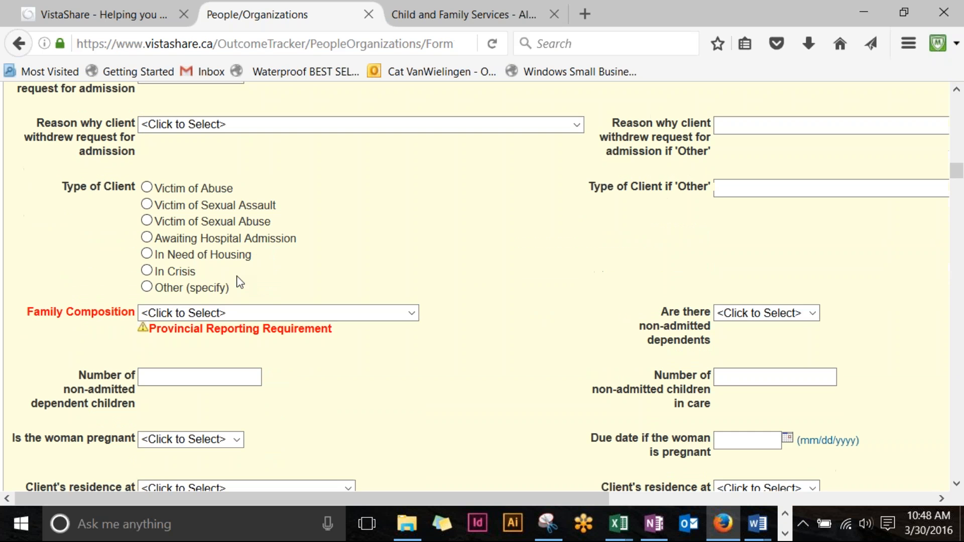
left_click(413, 314)
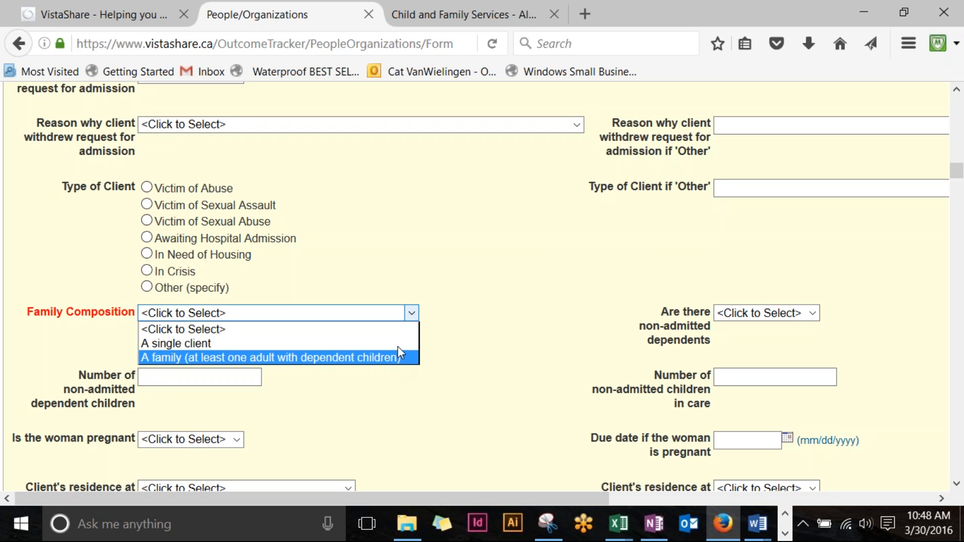
left_click(404, 359)
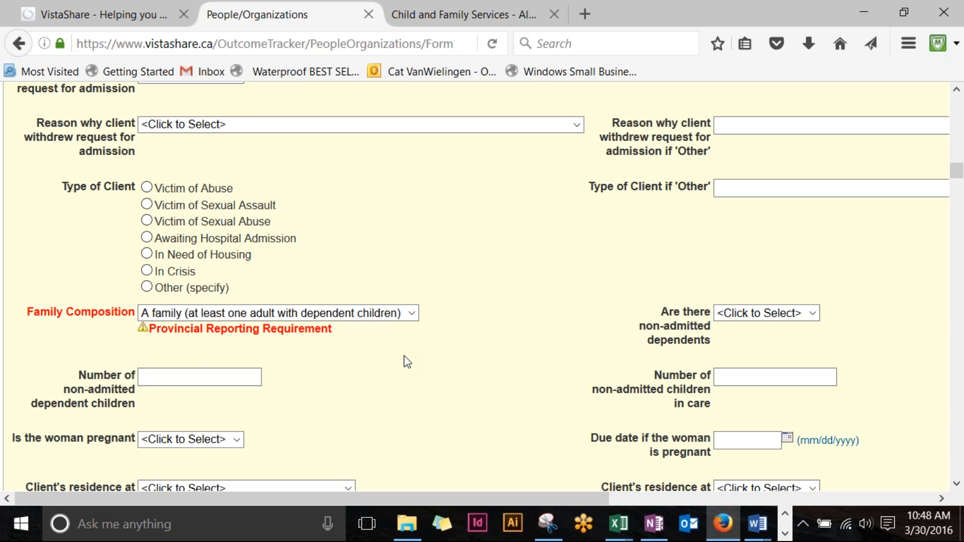
scroll(408, 362, "down", 3)
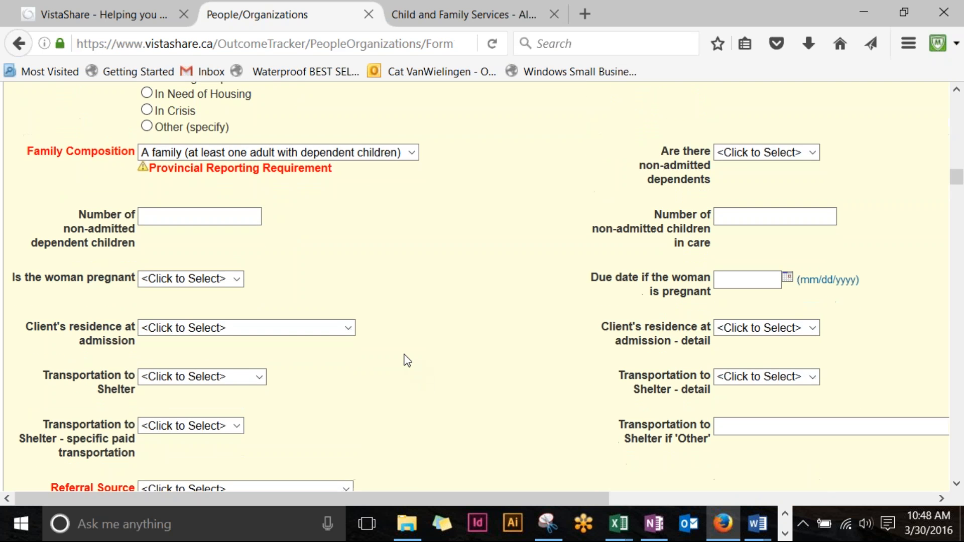
scroll(407, 361, "down", 2)
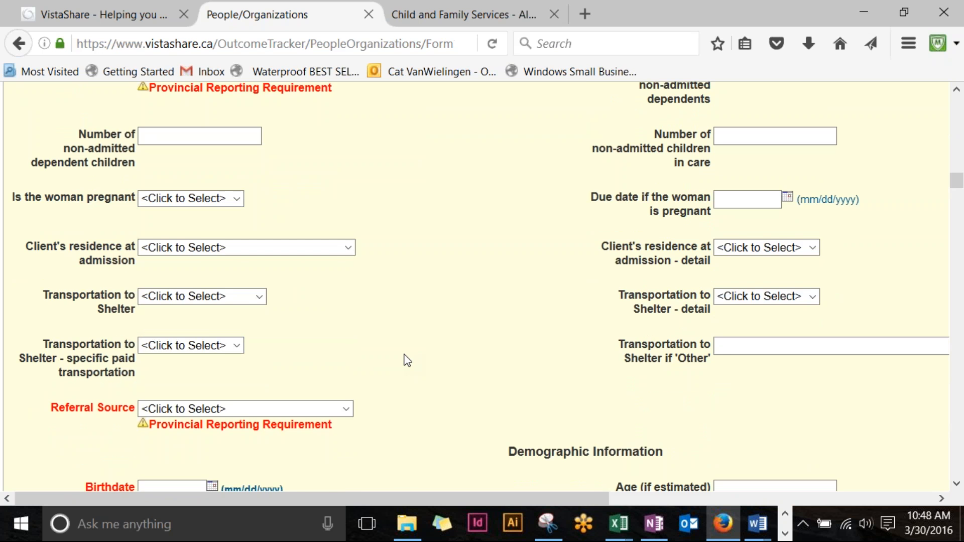
scroll(407, 360, "down", 3)
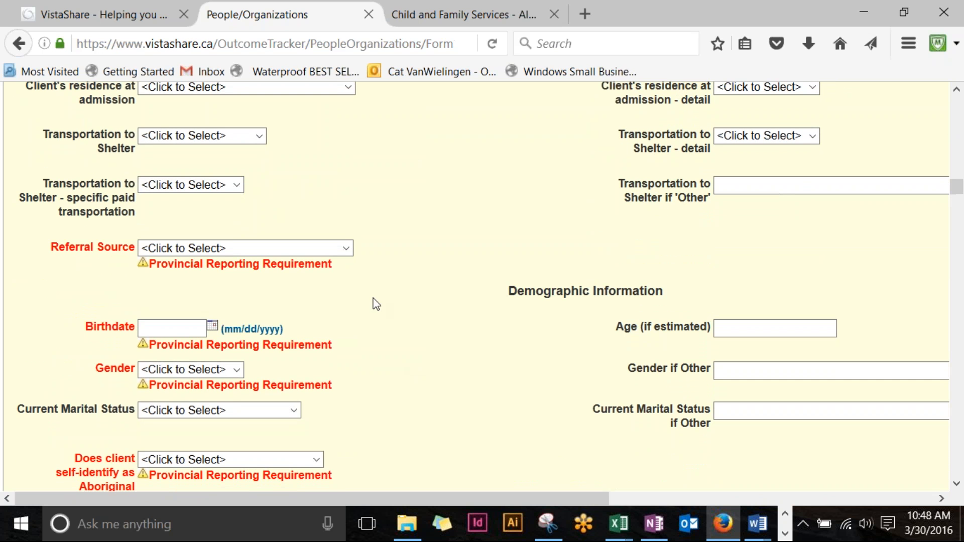
Step: Choose Family from the Referral Source list
left_click(346, 249)
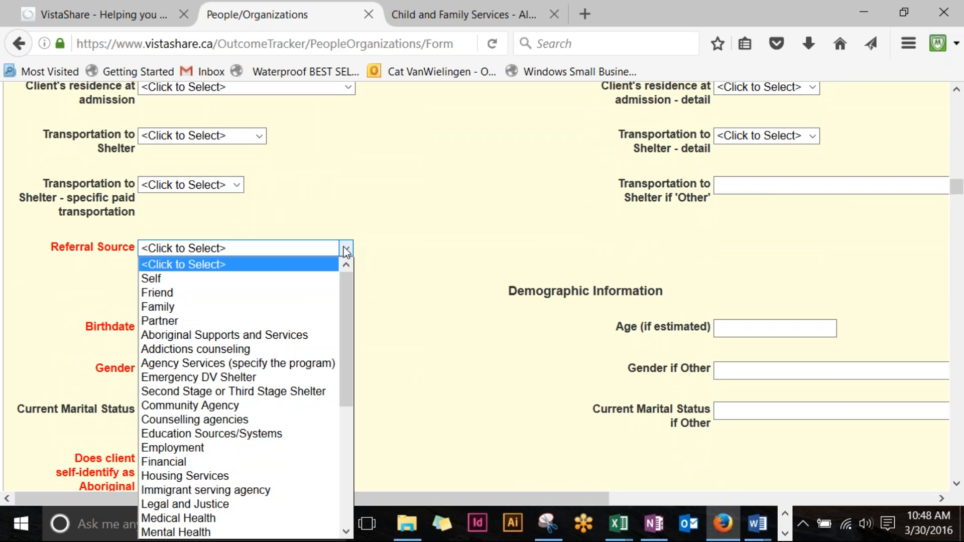
left_click_drag(345, 279, 345, 251)
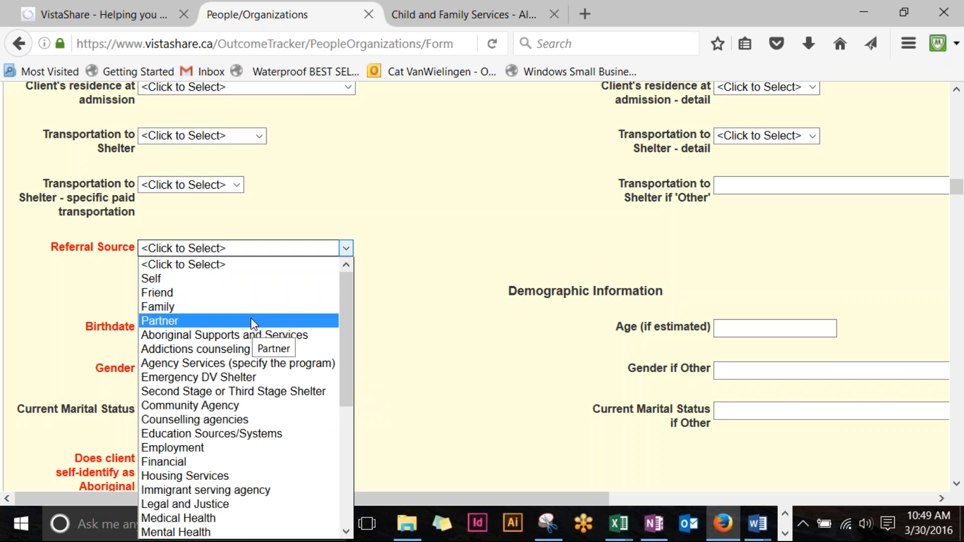
left_click(193, 312)
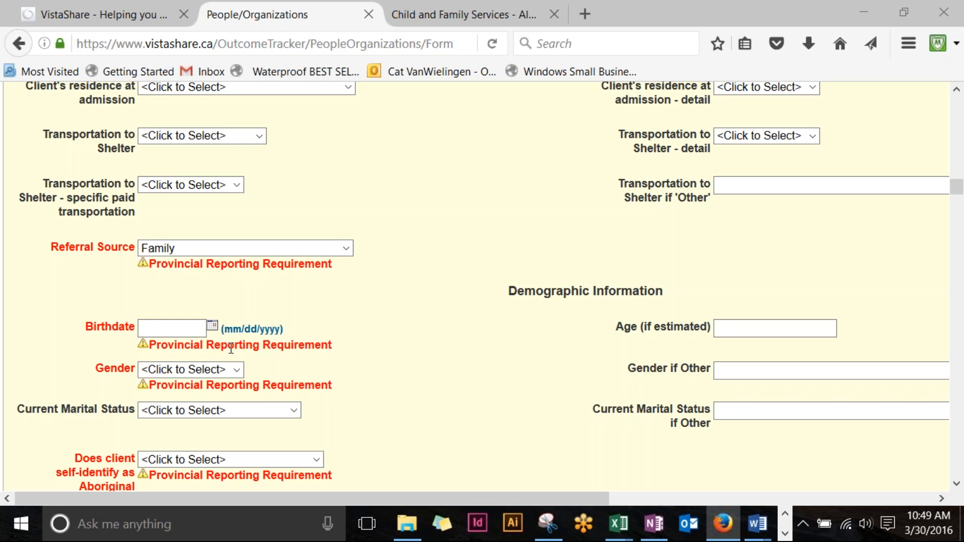
scroll(231, 348, "down", 3)
left_click(196, 246)
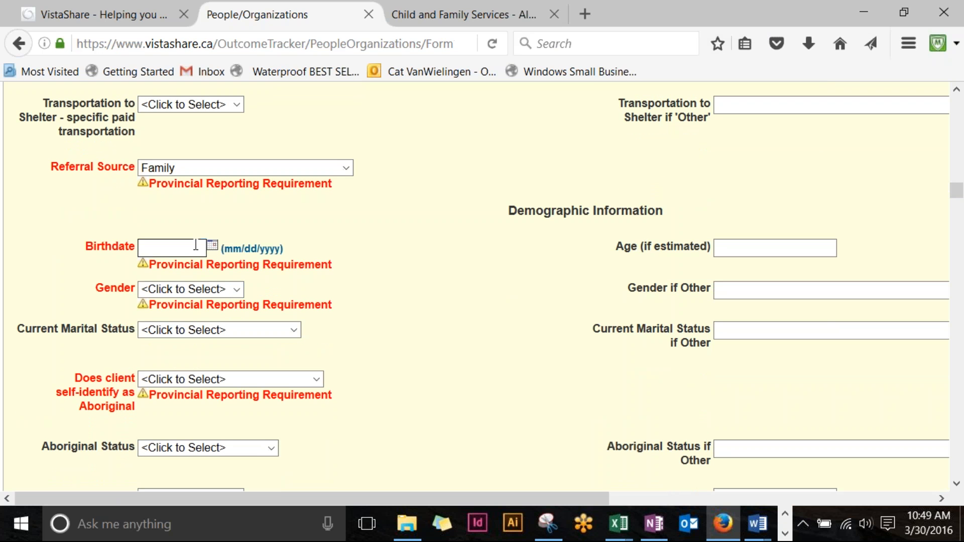
type("05/2")
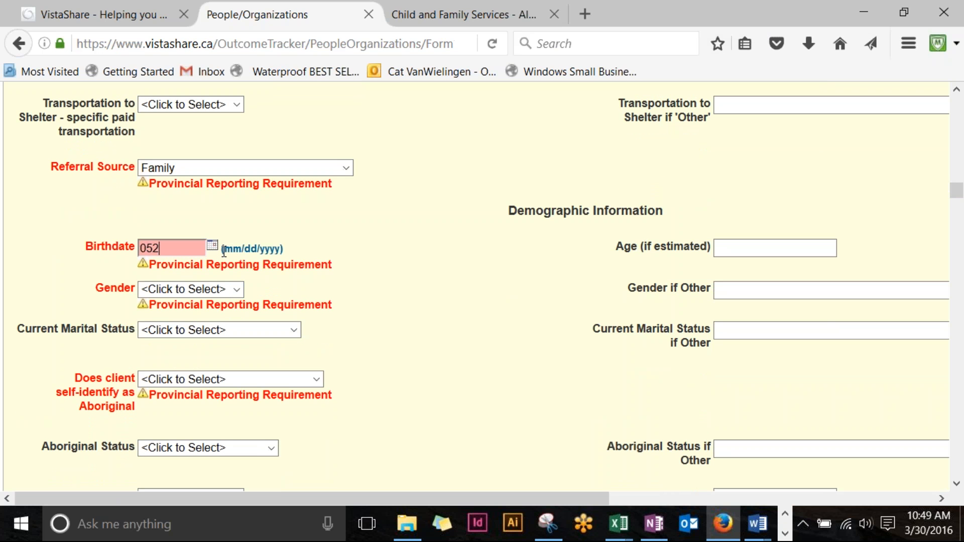
type("7/19")
type("85")
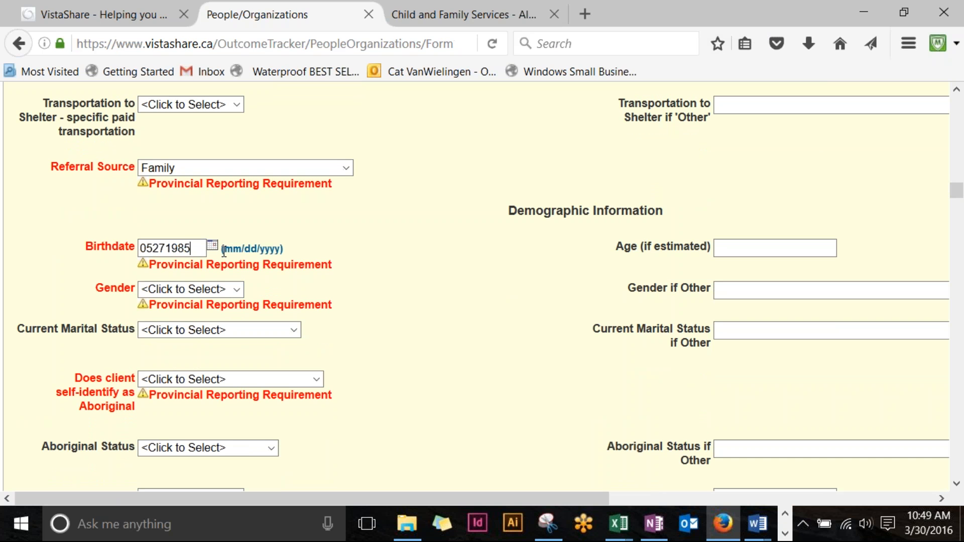
left_click(346, 316)
Step: Set the client's Gender to Female
left_click(236, 290)
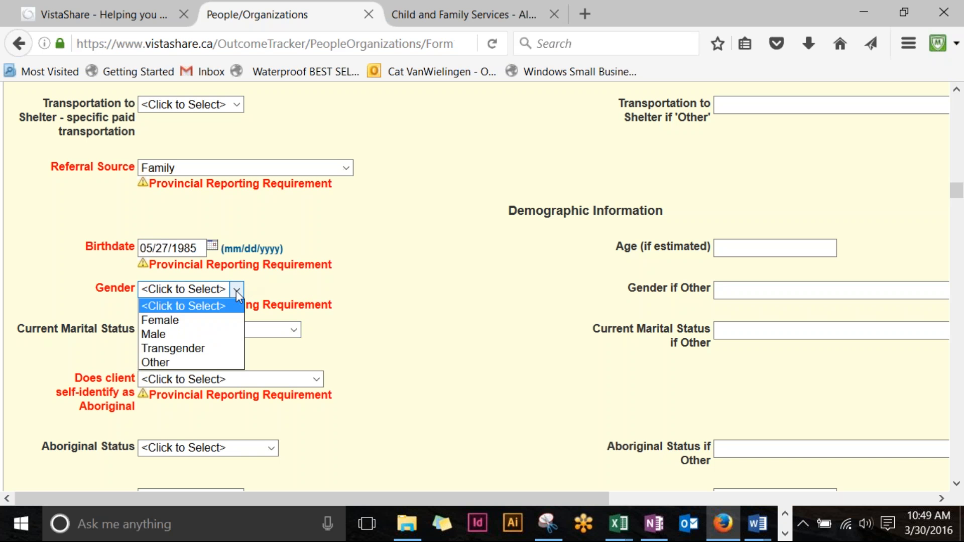
left_click(217, 321)
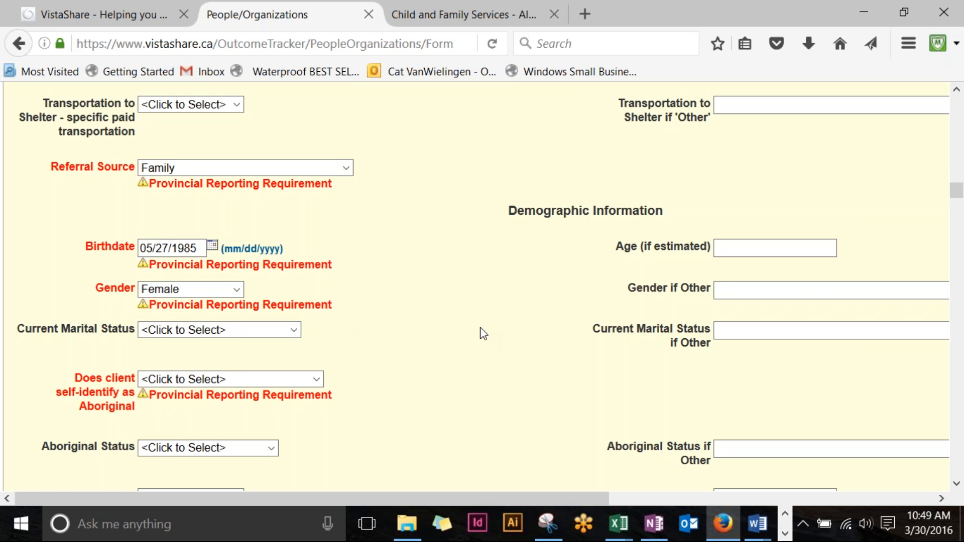
scroll(483, 334, "down", 3)
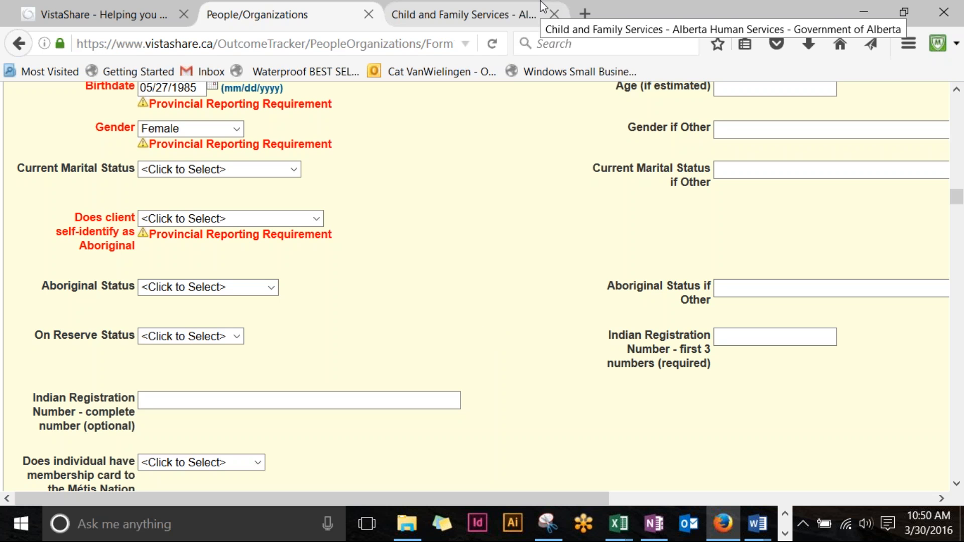
left_click(316, 219)
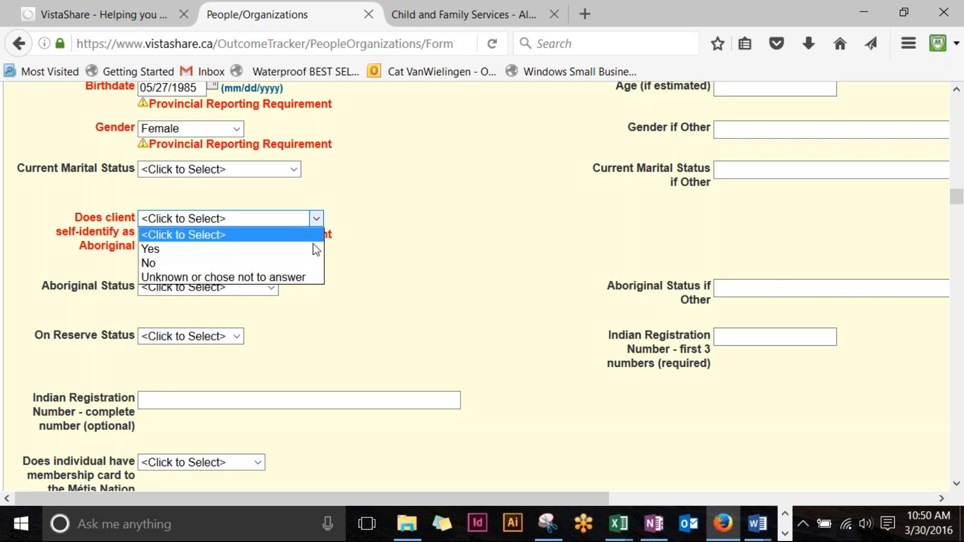
left_click(314, 249)
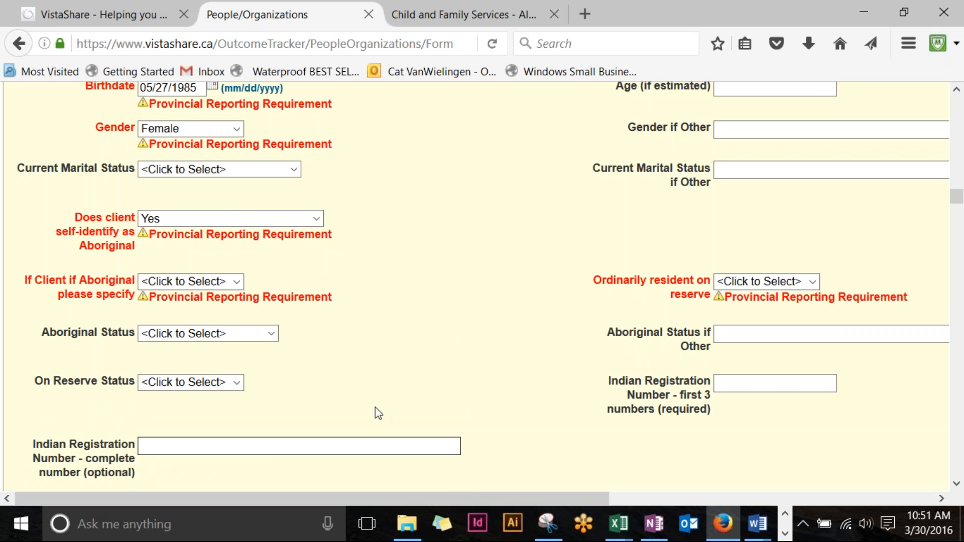
scroll(375, 408, "up", 3)
scroll(294, 320, "down", 3)
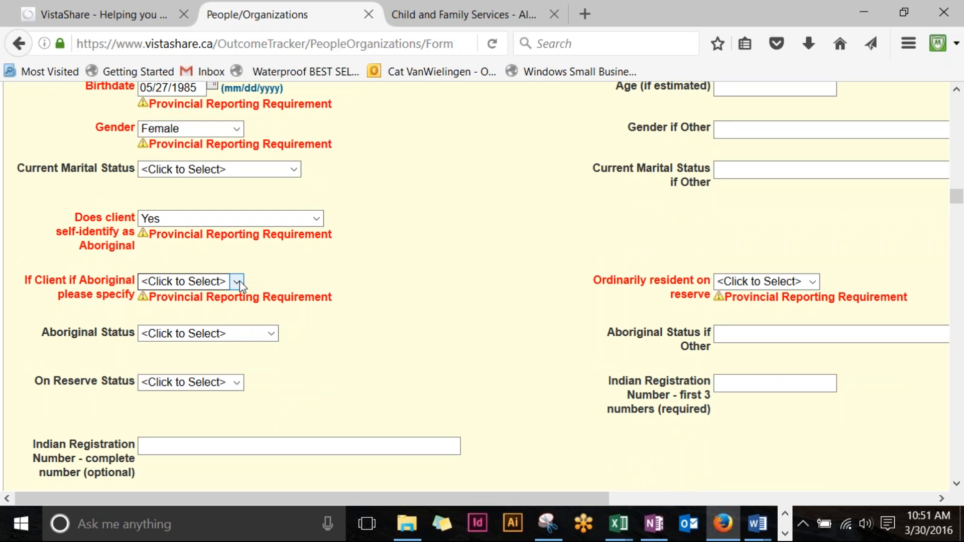
left_click(238, 283)
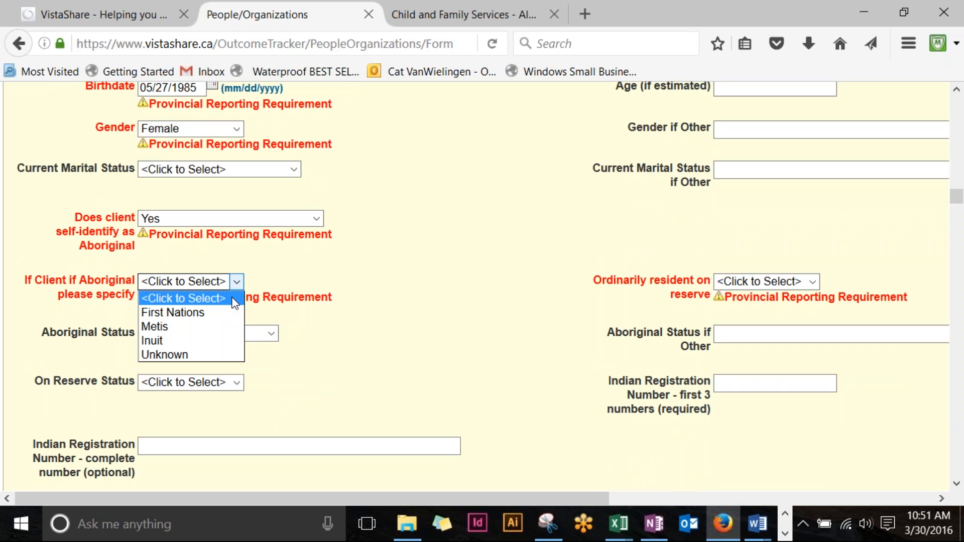
left_click(196, 356)
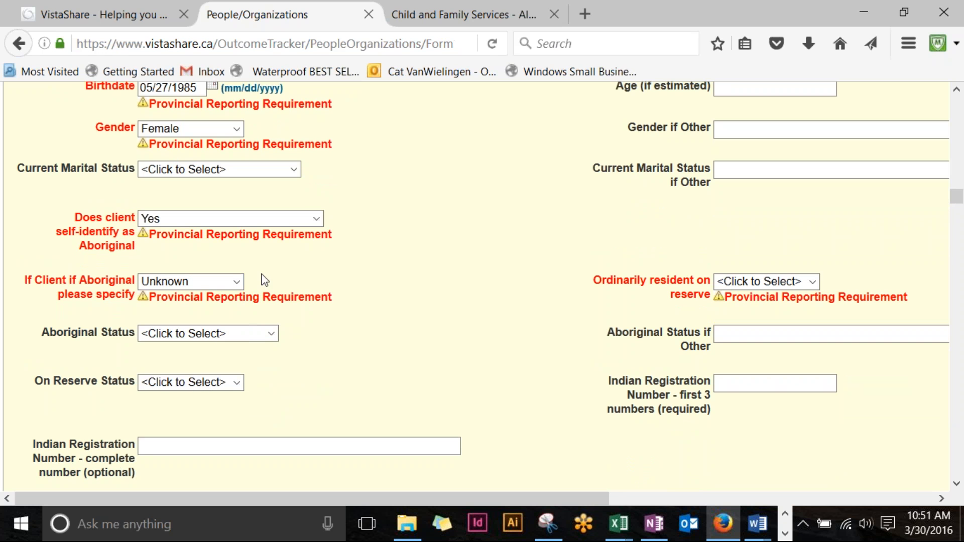
left_click_drag(507, 500, 670, 488)
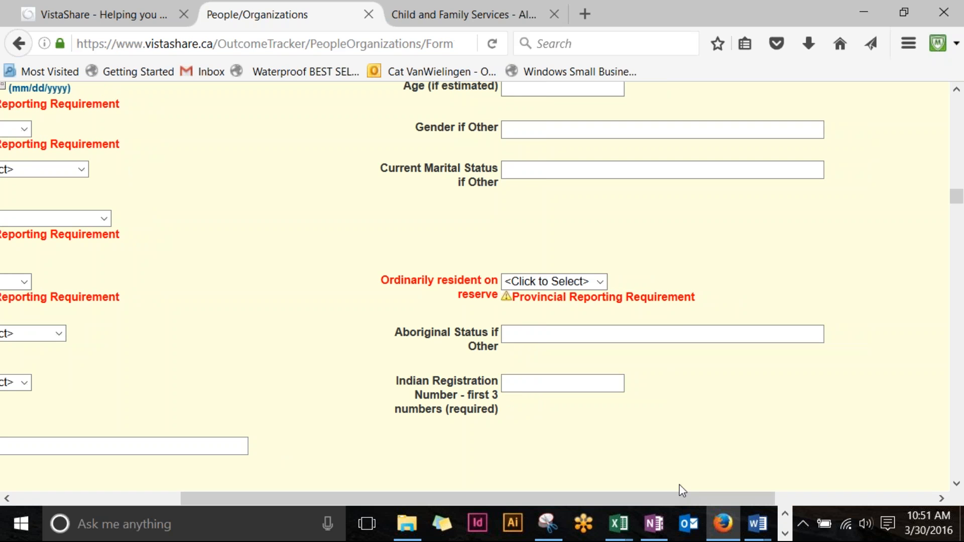
left_click(603, 282)
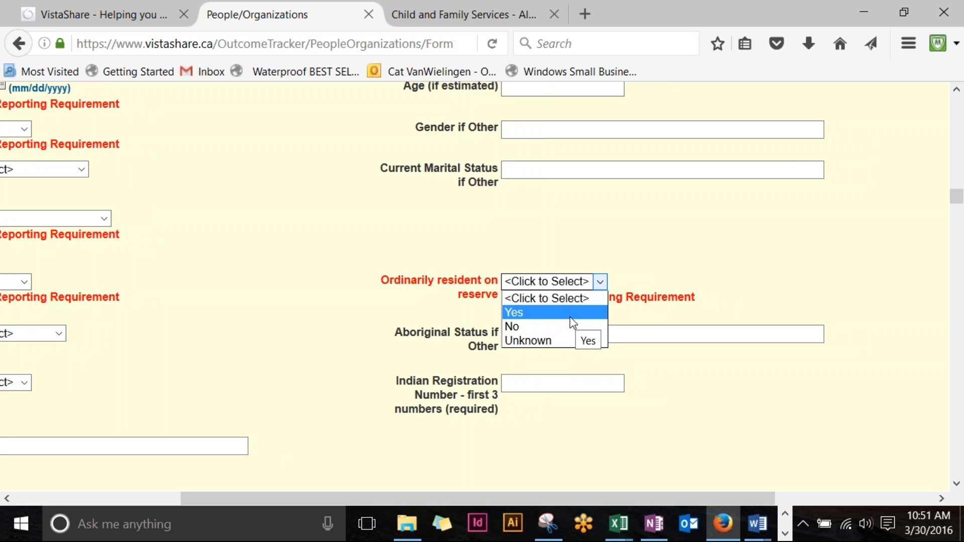
left_click(589, 300)
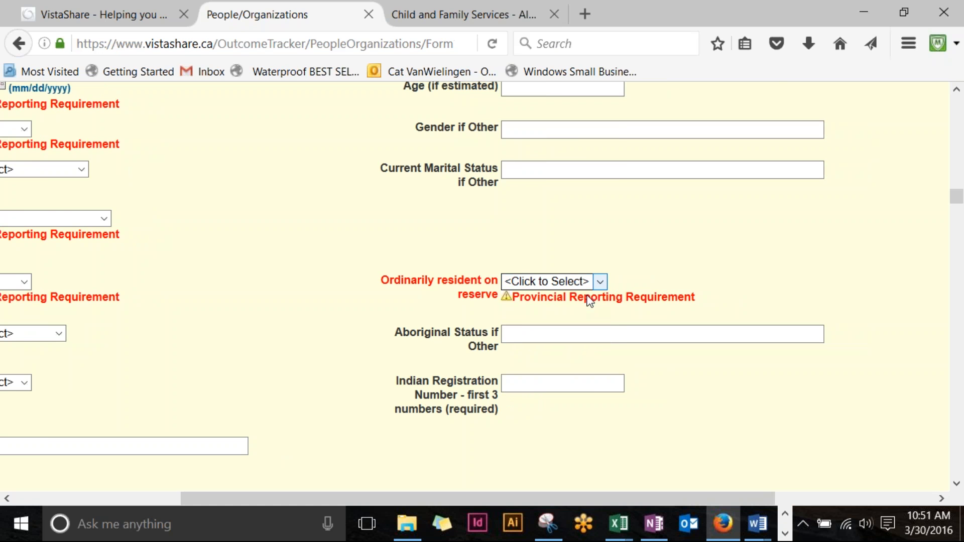
left_click_drag(508, 497, 384, 500)
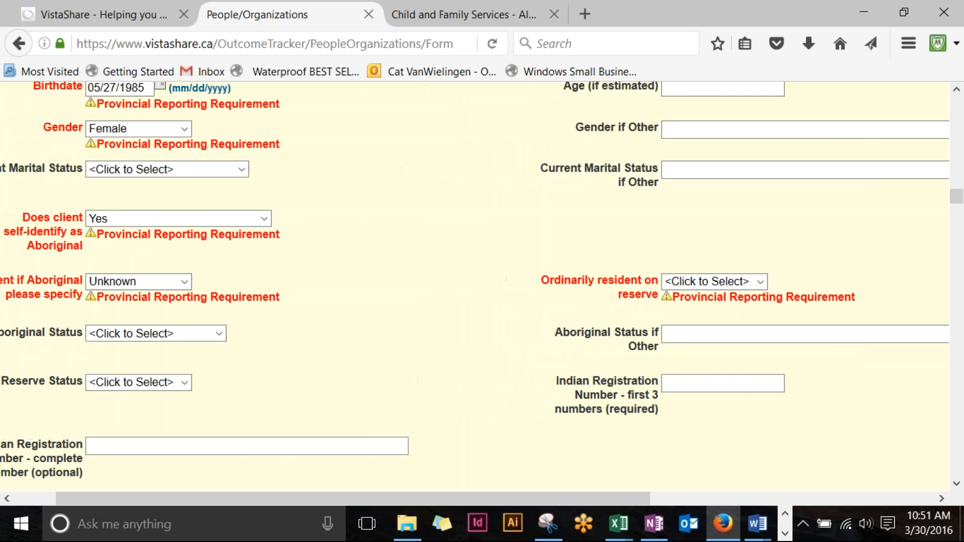
left_click(182, 281)
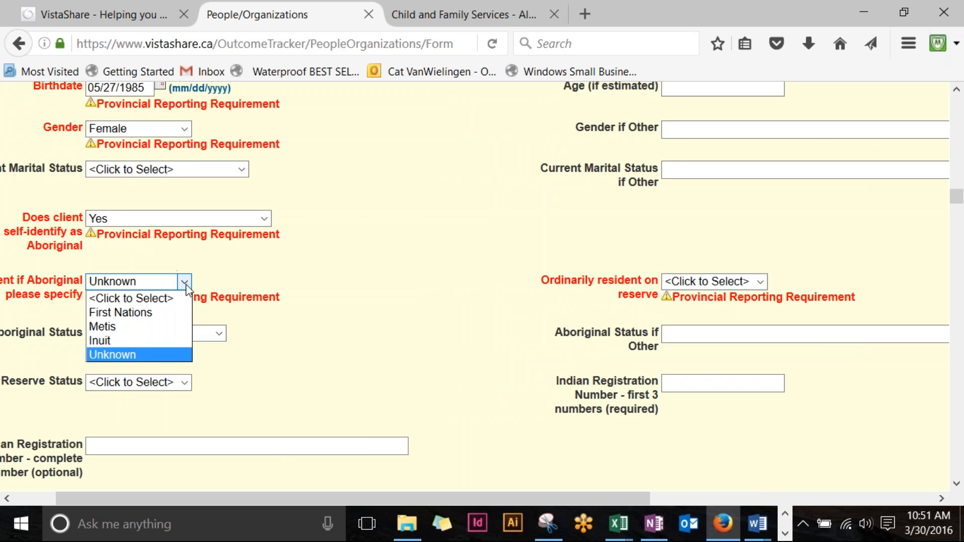
left_click(157, 299)
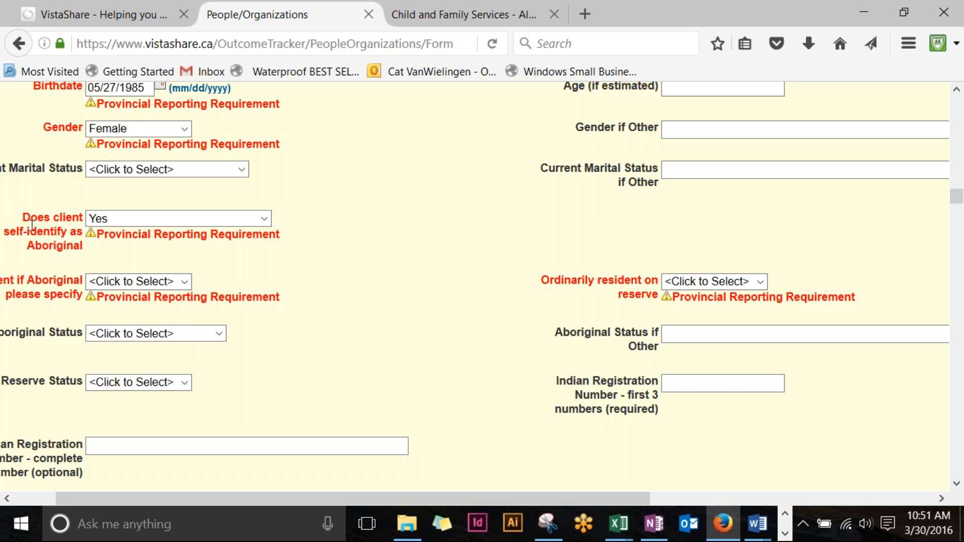
left_click(759, 282)
left_click(743, 300)
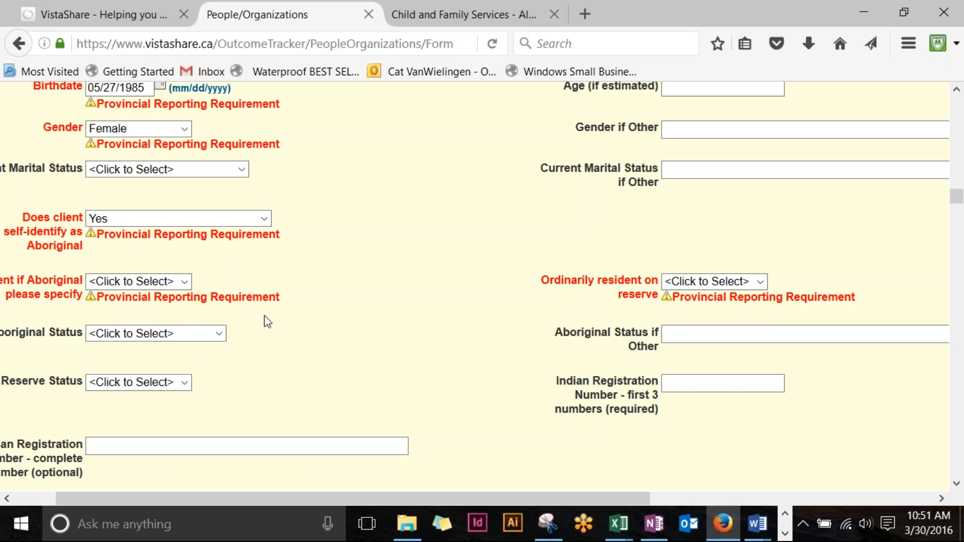
left_click(184, 281)
left_click(165, 300)
Step: Answer No to Aboriginal self-identification and No to born in Canada
left_click(264, 218)
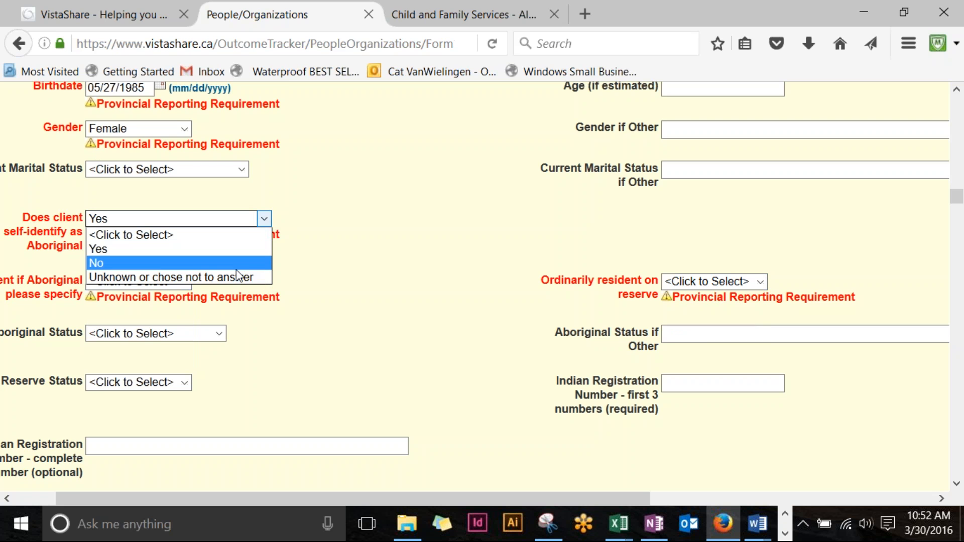
left_click(237, 265)
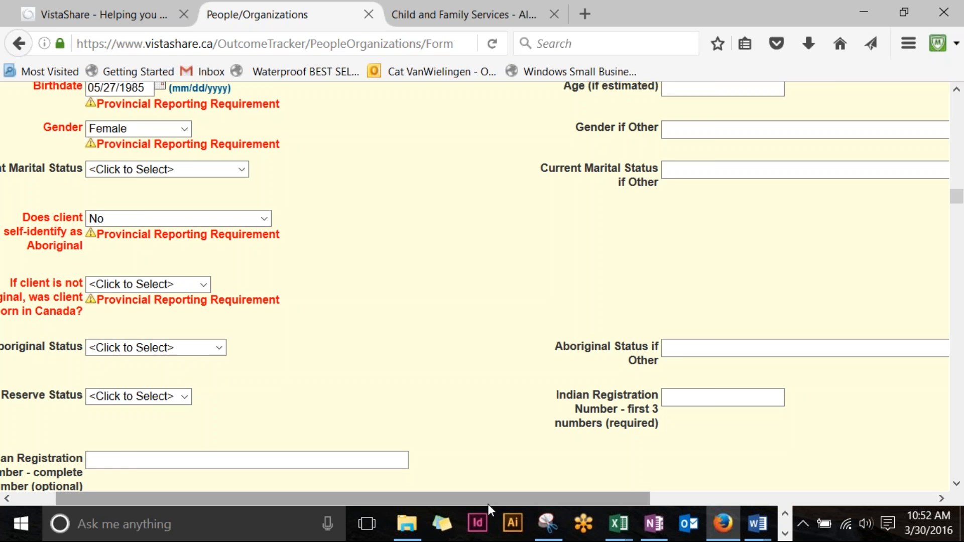
left_click_drag(488, 499, 402, 514)
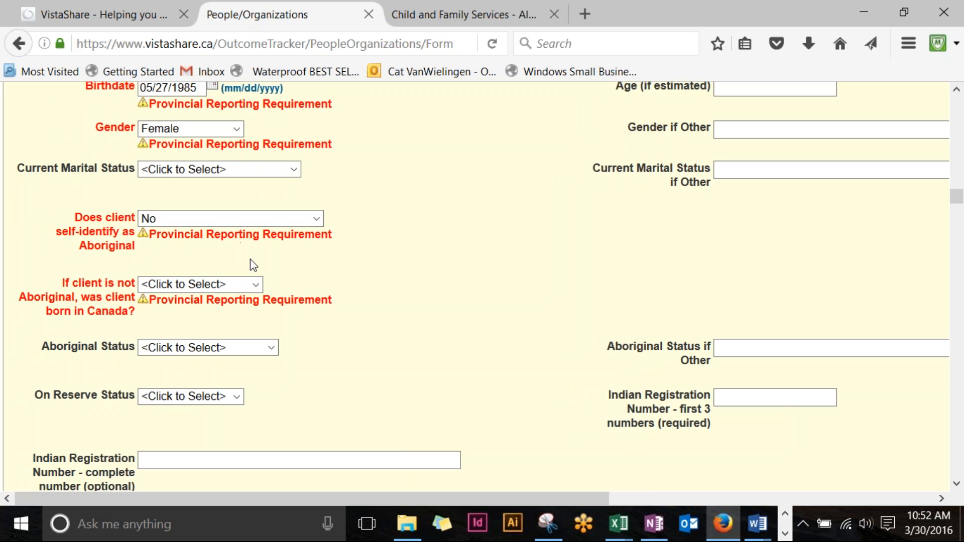
left_click(257, 283)
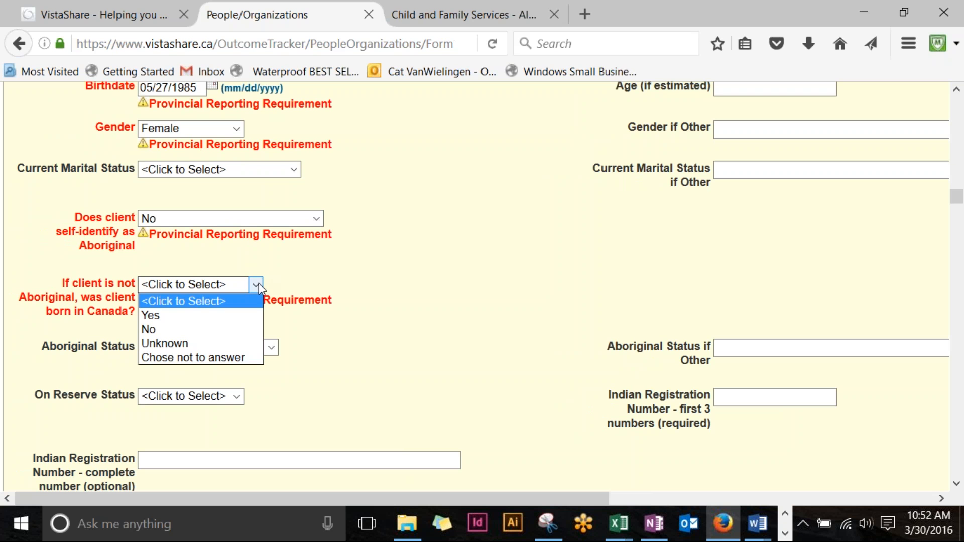
left_click(247, 317)
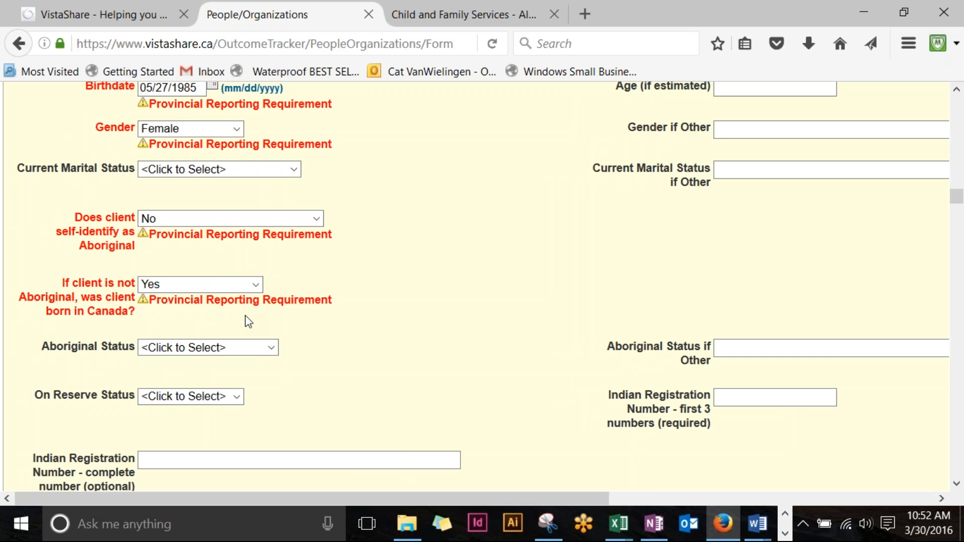
left_click(255, 284)
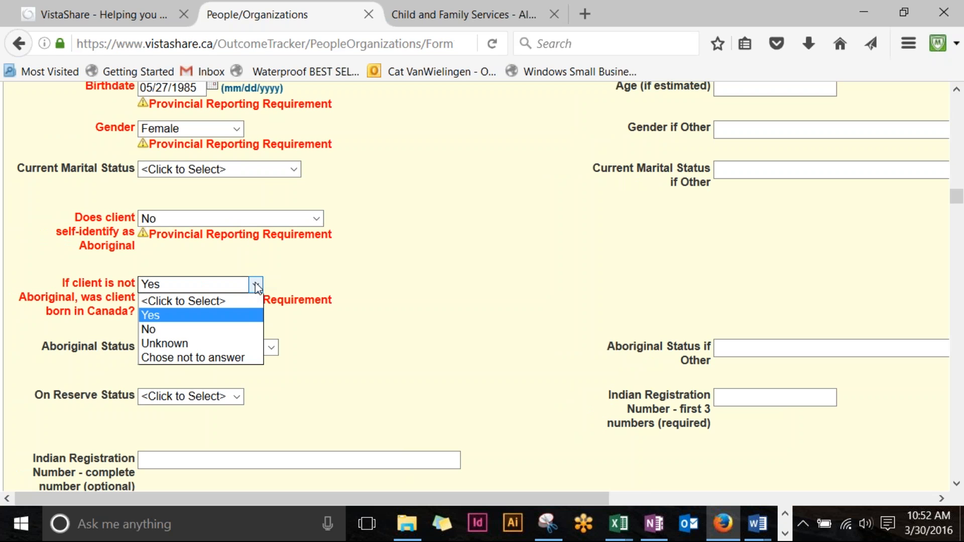
left_click(248, 326)
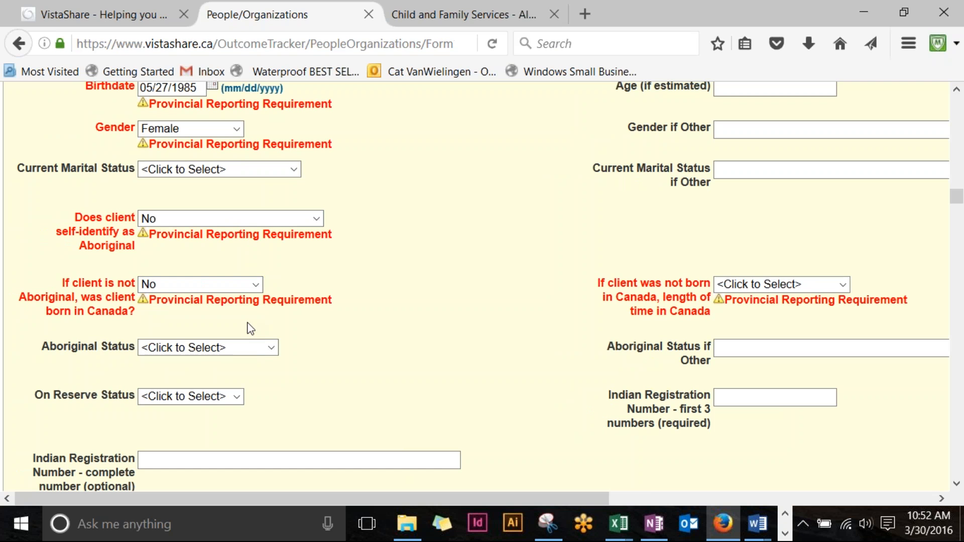
left_click_drag(482, 499, 648, 499)
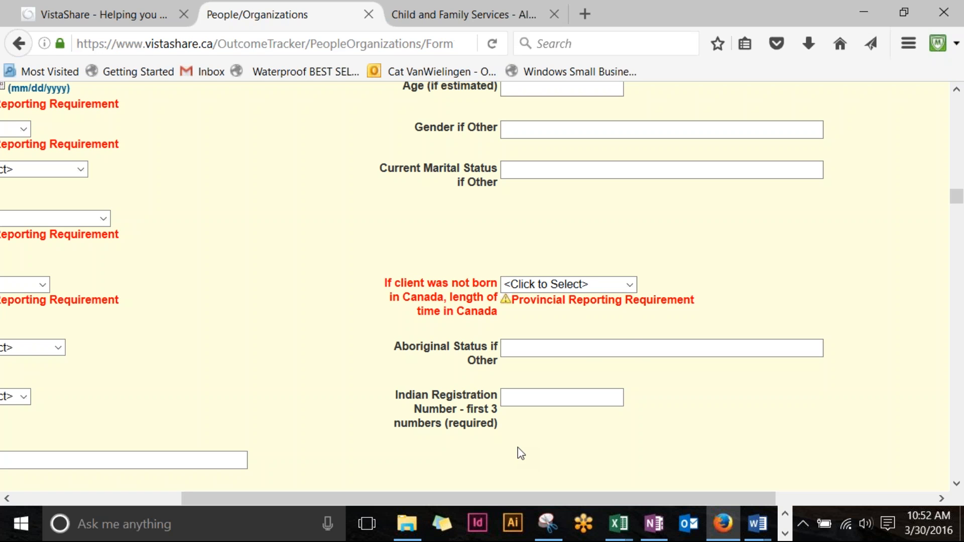
Step: Keep born in Canada at No and set length of time in Canada to Between 2 and 3 years
left_click(629, 285)
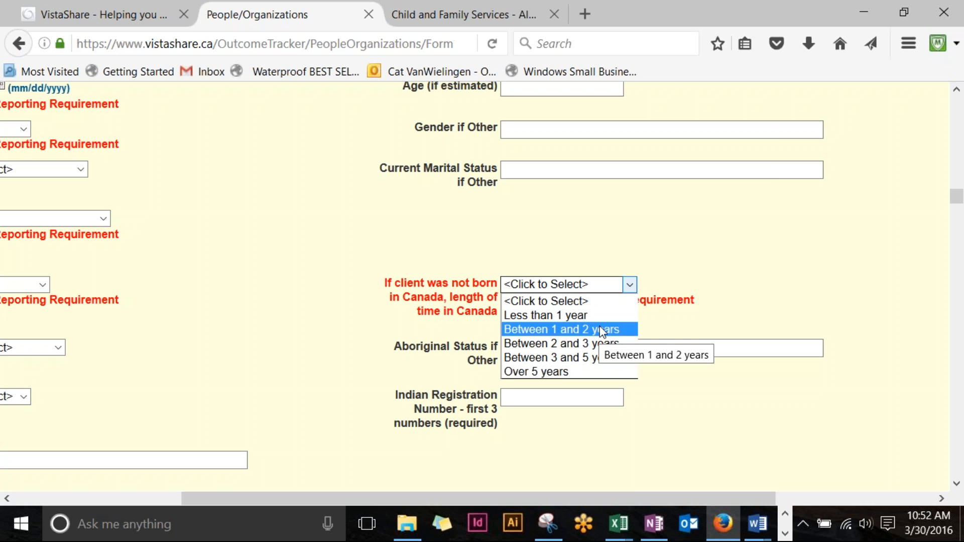
left_click(577, 301)
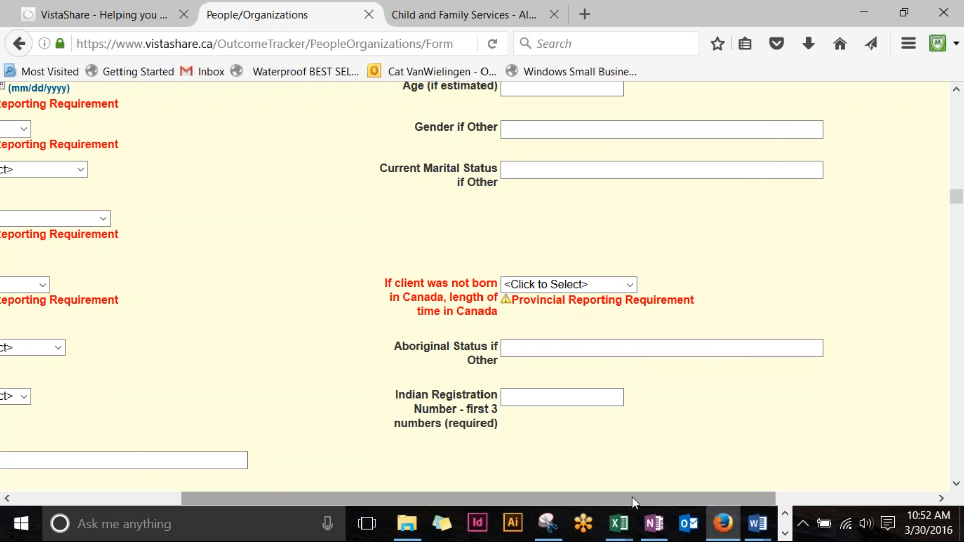
left_click_drag(632, 496, 453, 524)
left_click(256, 285)
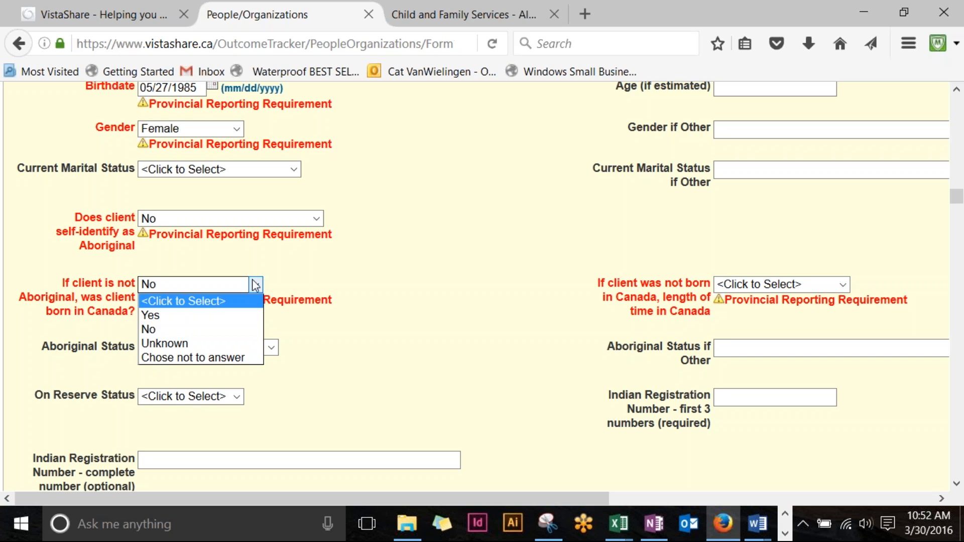
left_click(255, 284)
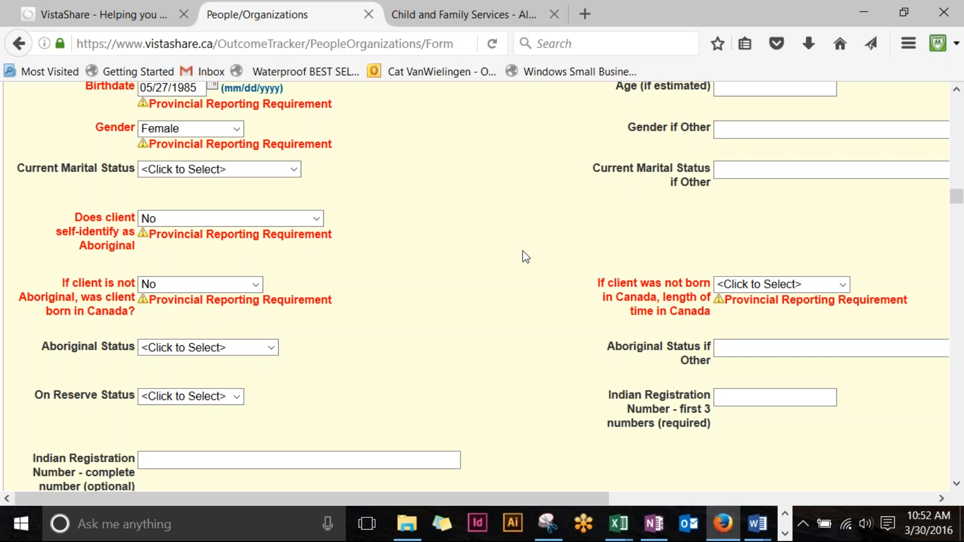
left_click(758, 286)
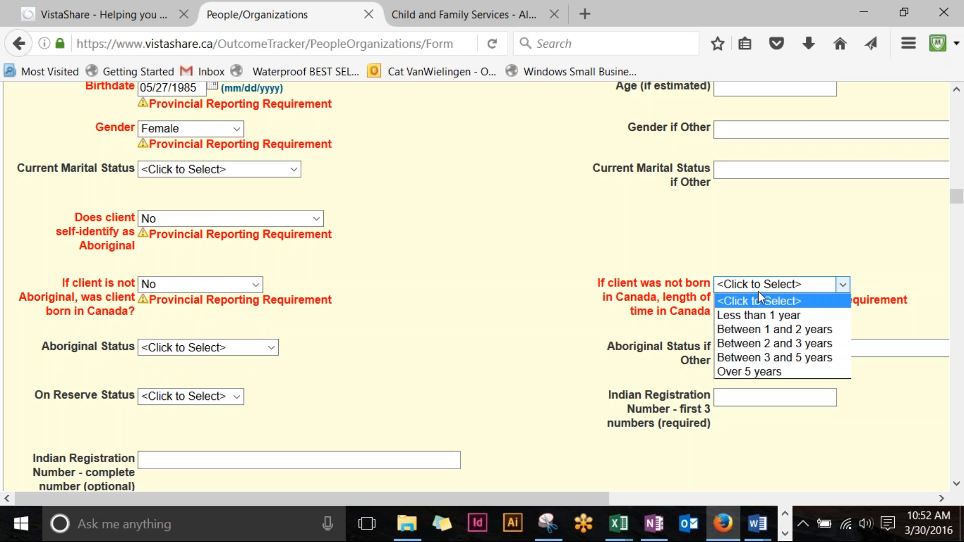
left_click(770, 343)
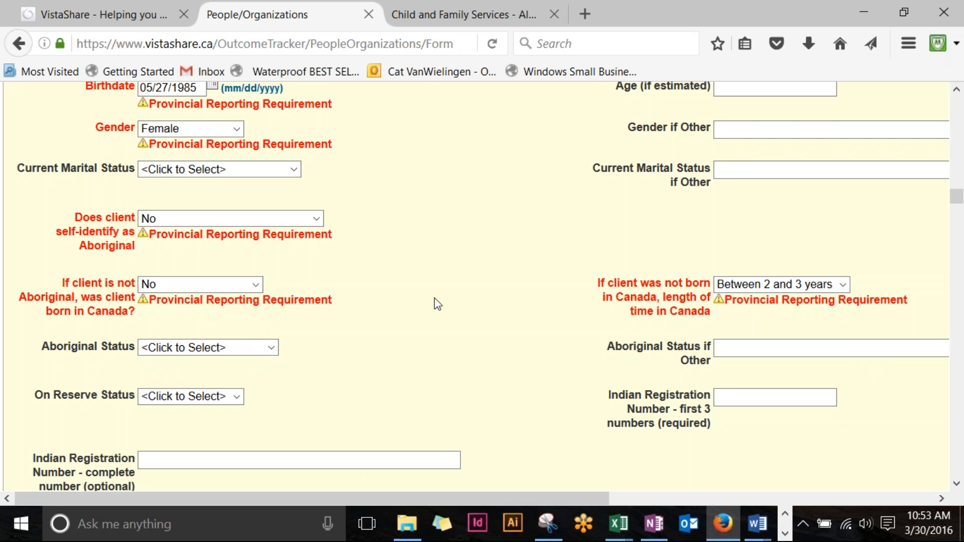
scroll(435, 253, "down", 8)
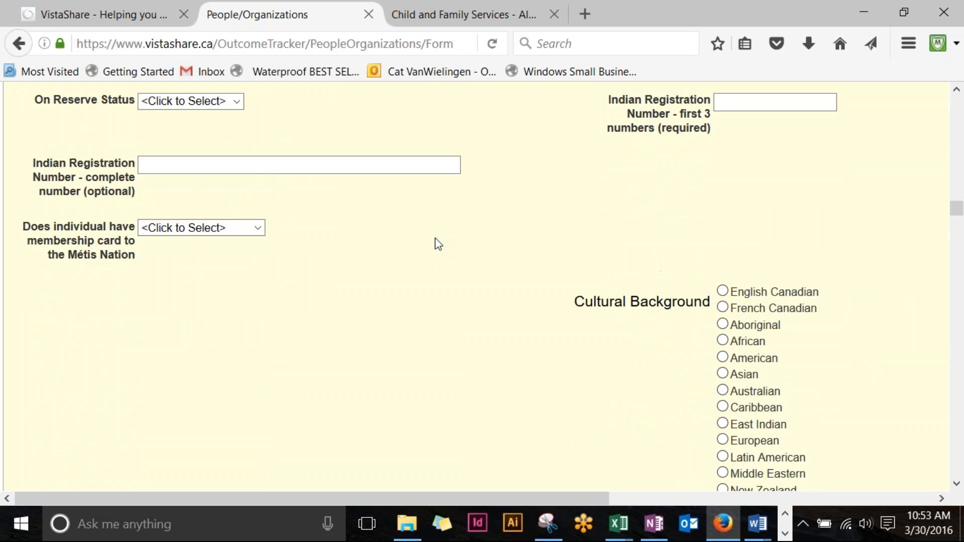
scroll(439, 244, "down", 11)
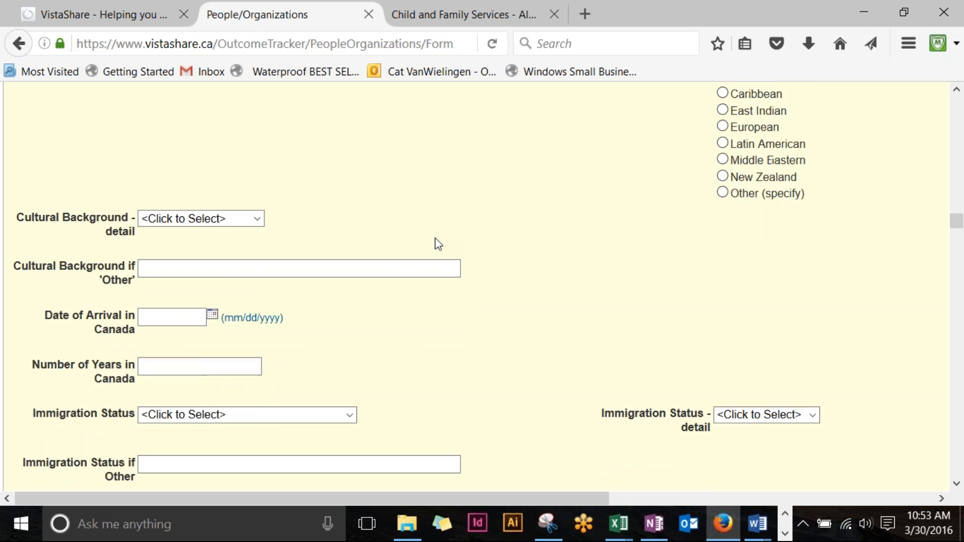
scroll(438, 244, "down", 5)
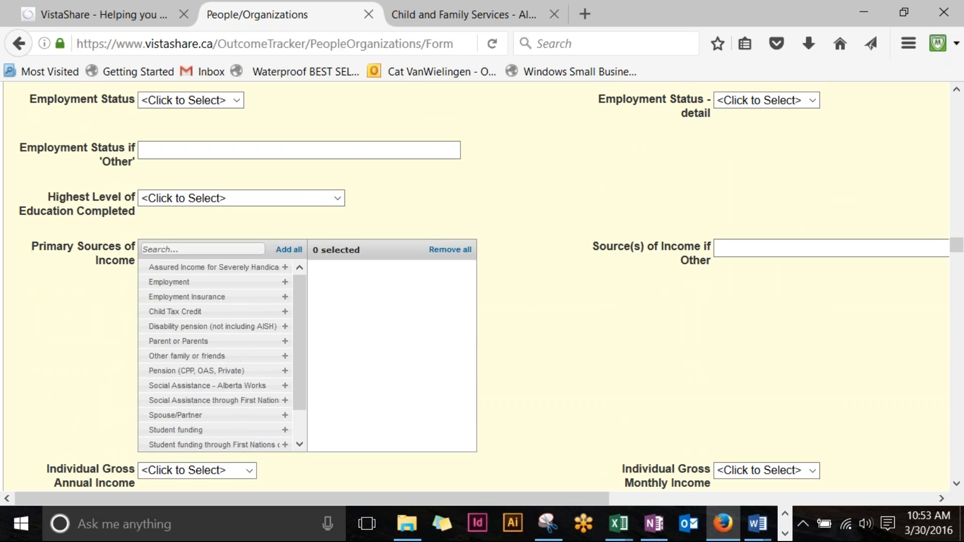
scroll(440, 231, "up", 5)
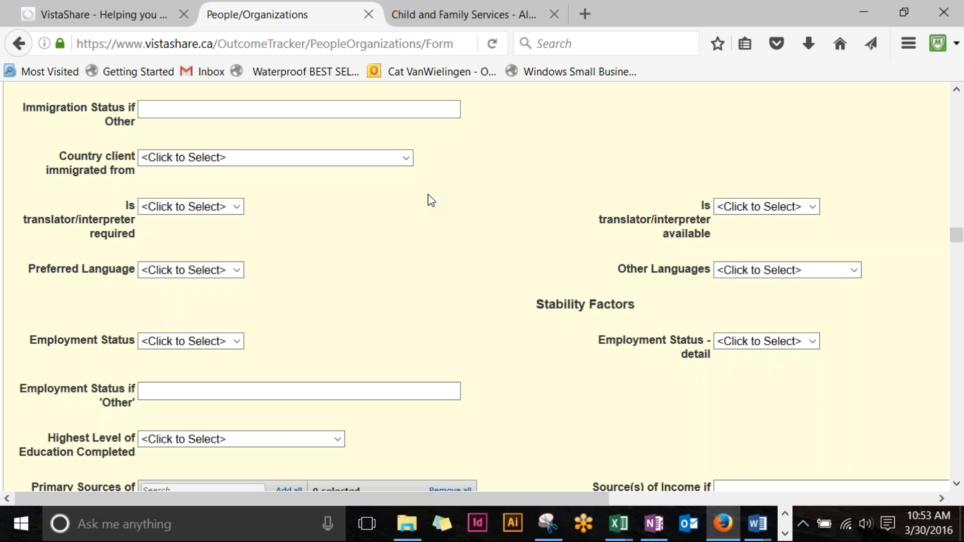
scroll(426, 196, "down", 5)
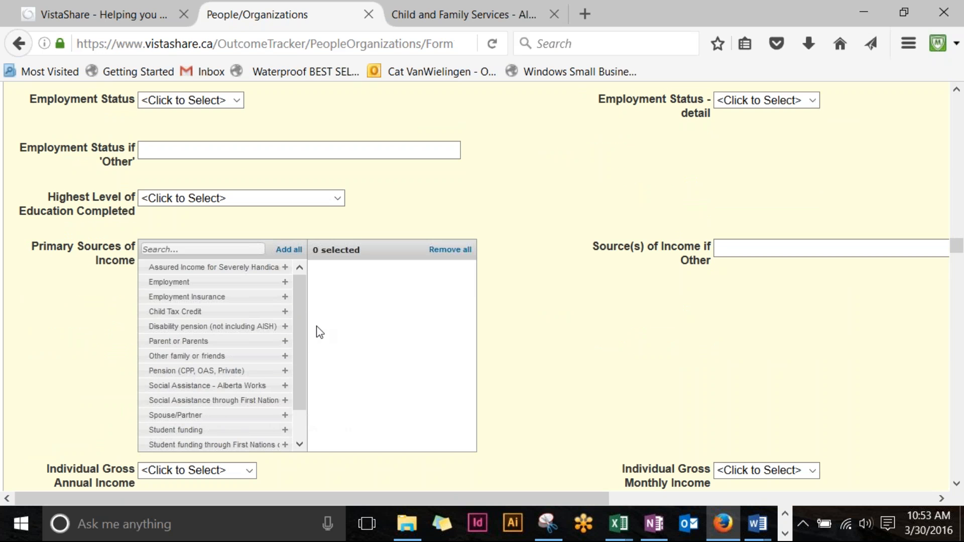
scroll(560, 316, "down", 7)
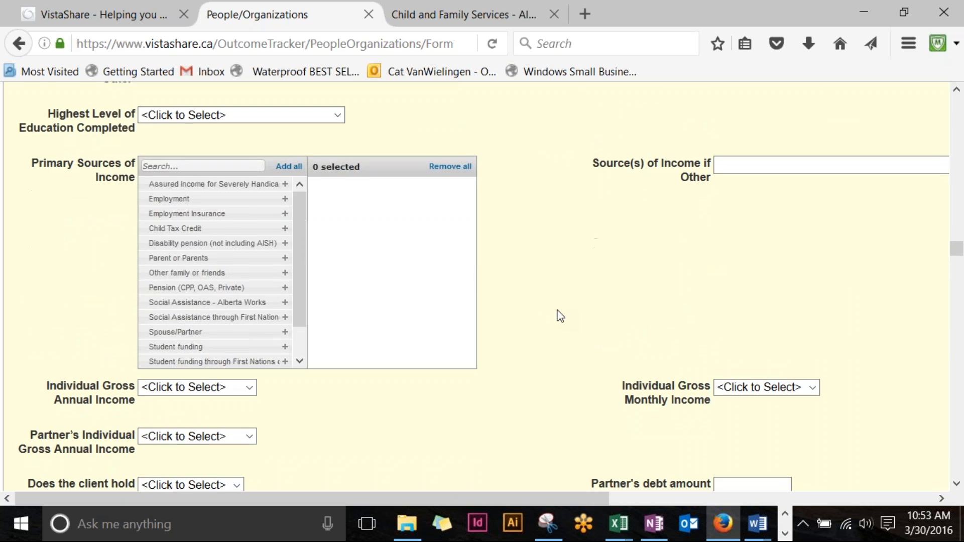
scroll(560, 316, "down", 3)
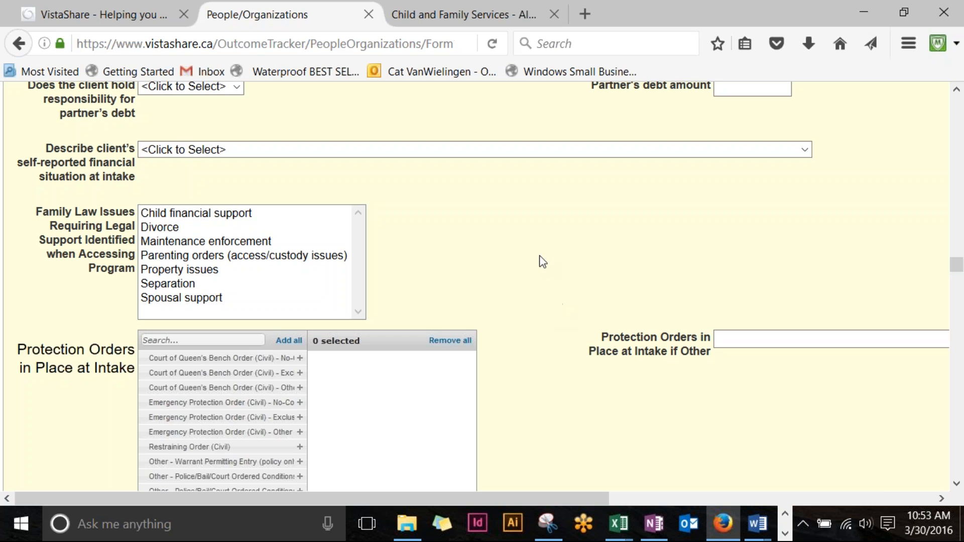
scroll(535, 230, "down", 5)
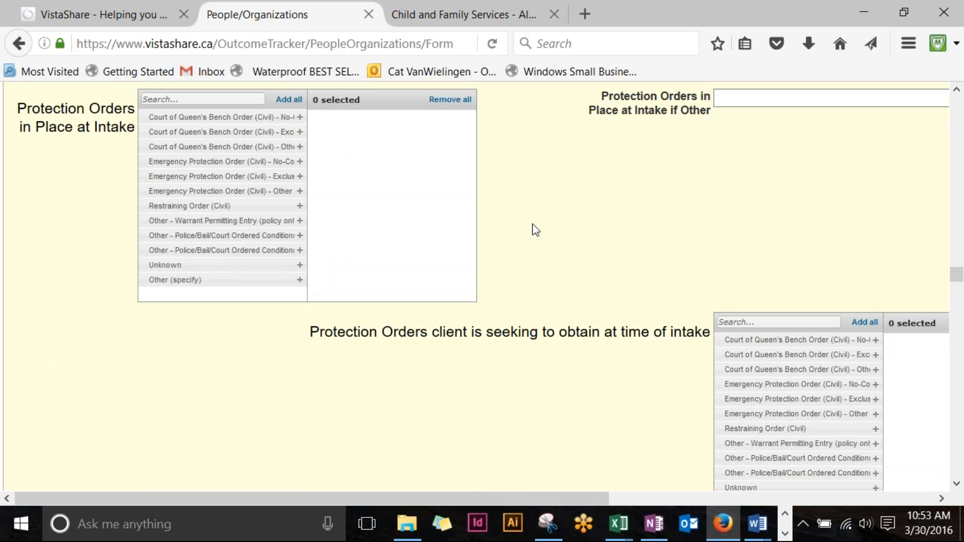
scroll(245, 373, "down", 2)
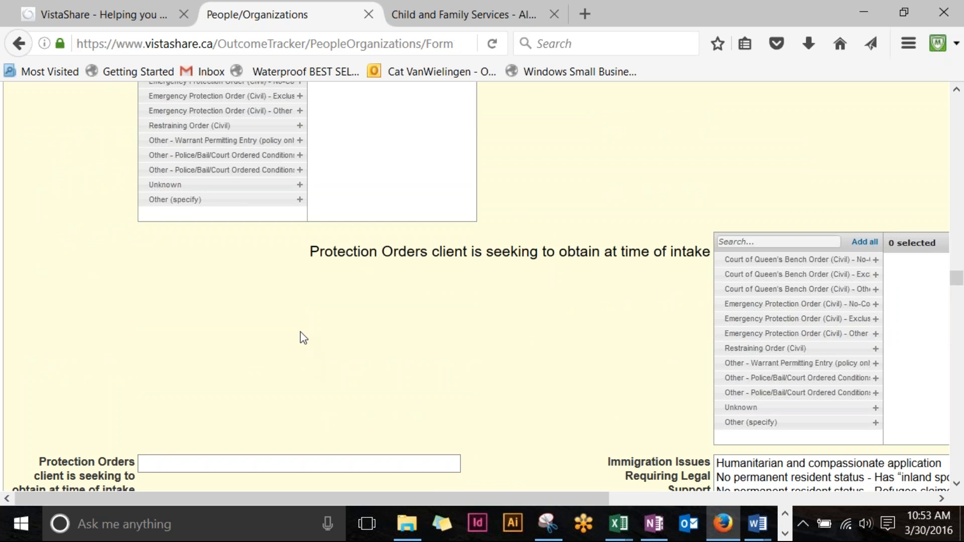
scroll(473, 358, "down", 5)
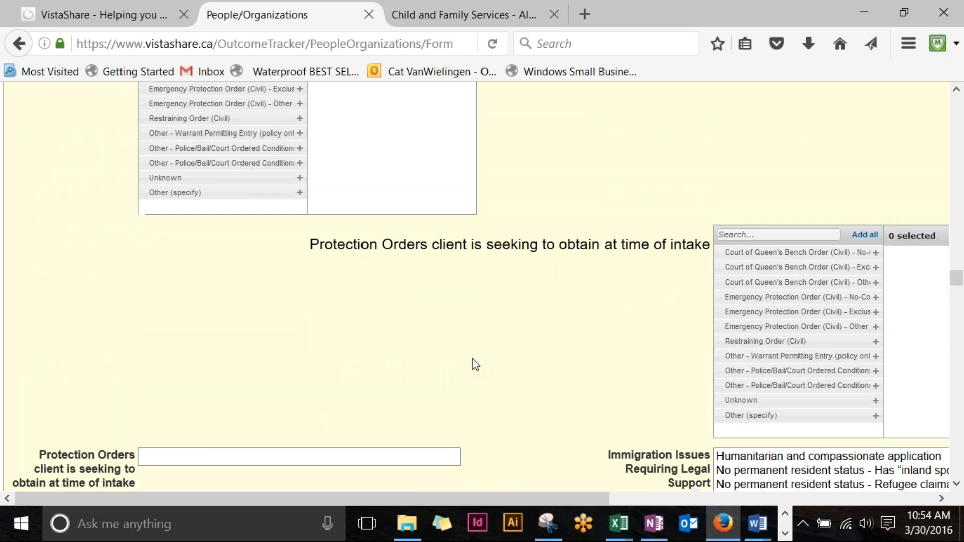
scroll(472, 358, "down", 8)
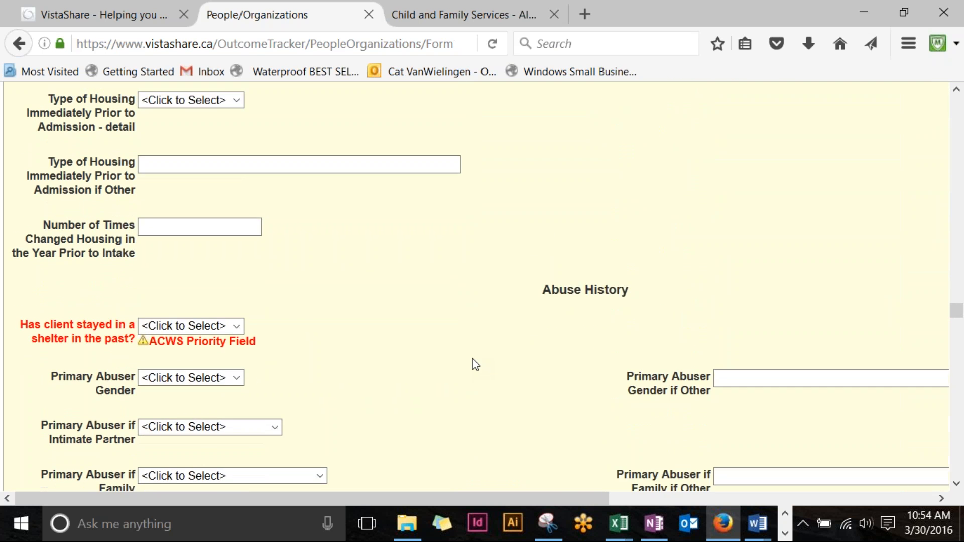
scroll(473, 358, "down", 3)
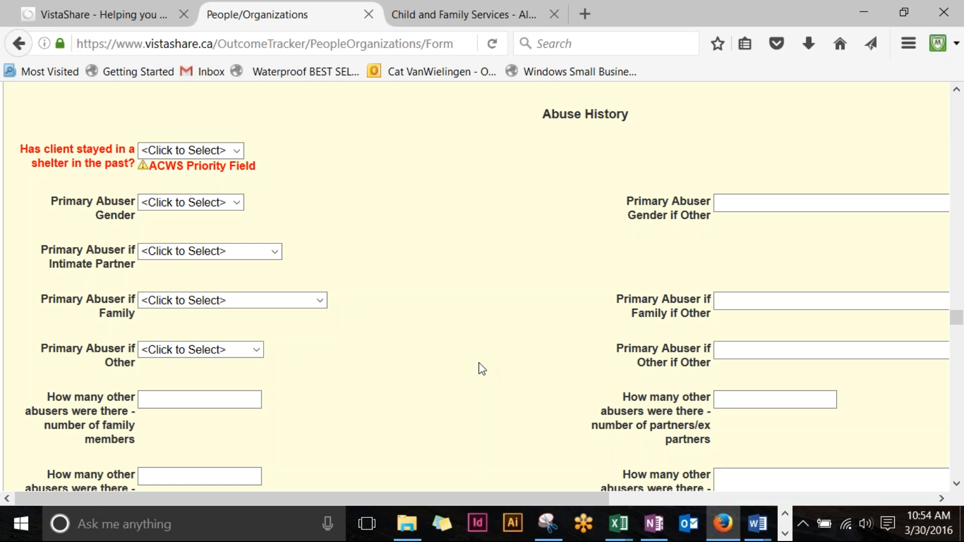
Step: Answer Yes to both the prior shelter stay and returning to the same relationship questions
left_click(237, 151)
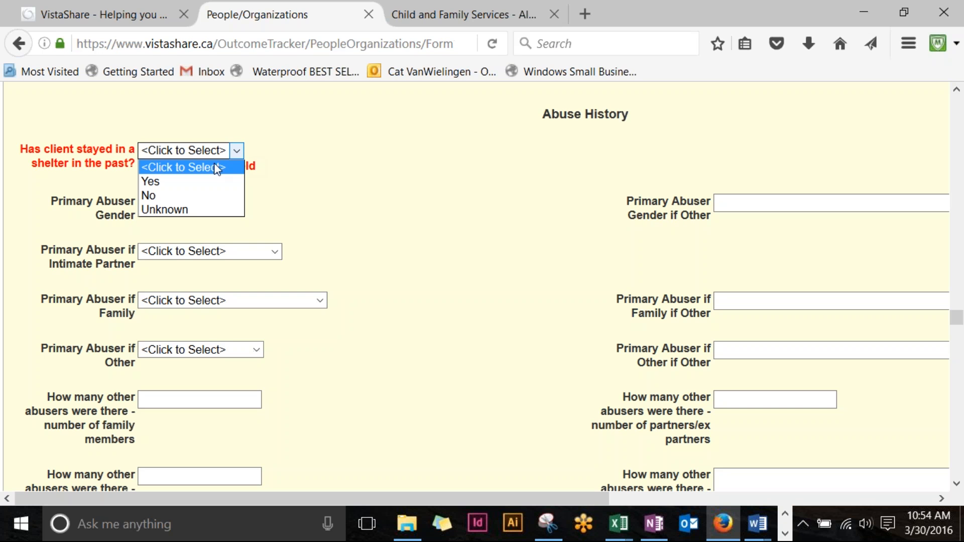
left_click(188, 182)
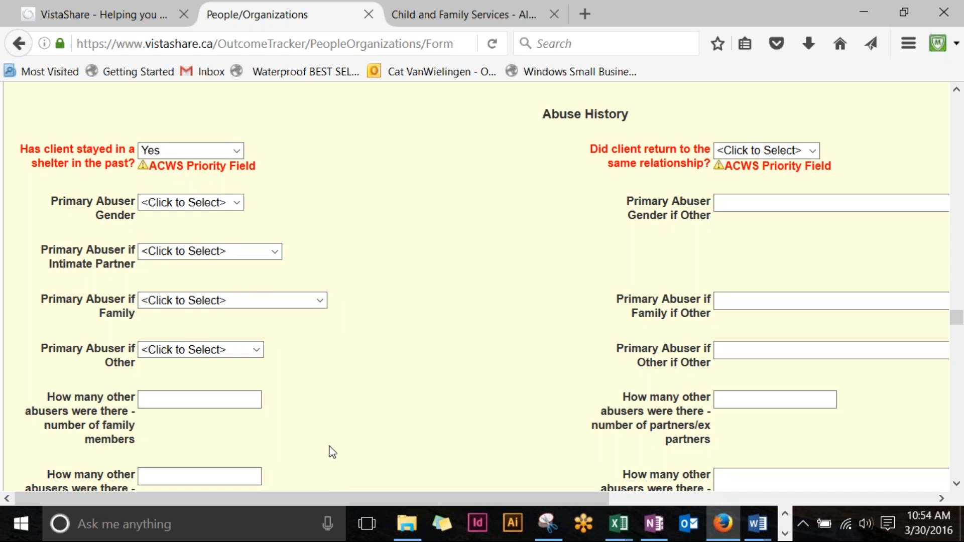
left_click_drag(330, 498, 466, 513)
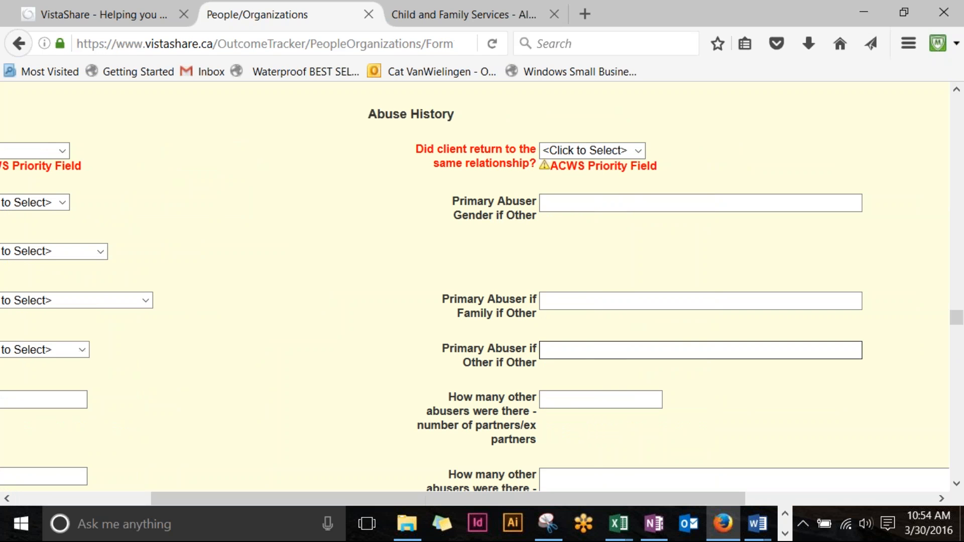
left_click(639, 151)
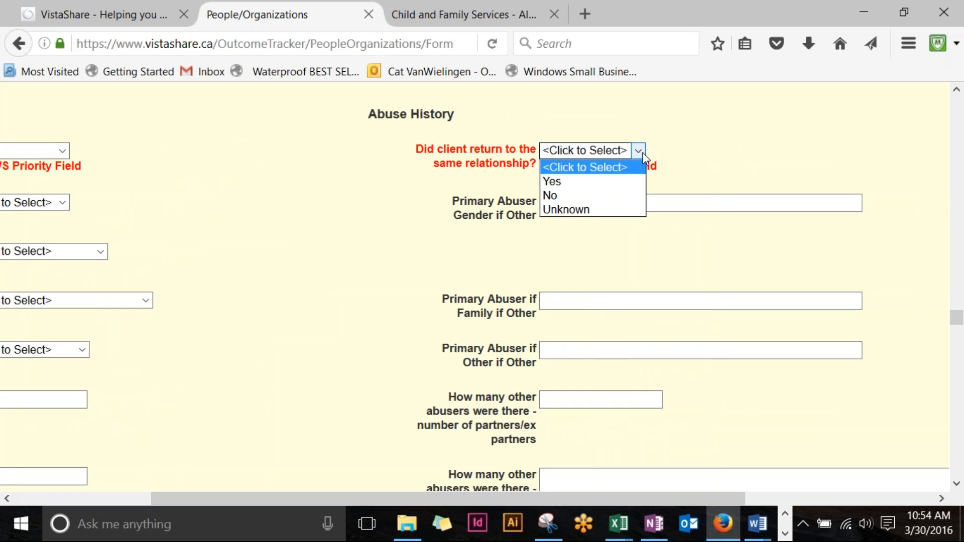
left_click(621, 186)
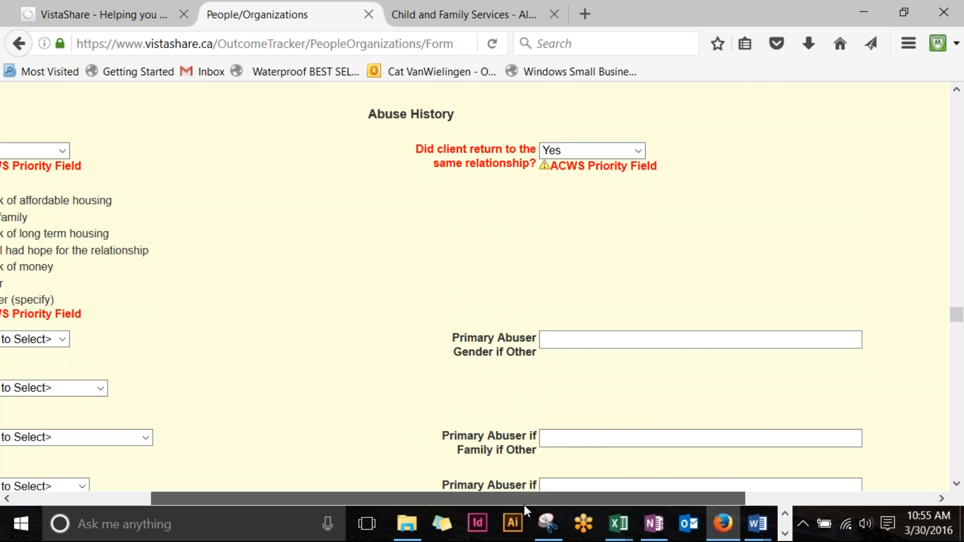
left_click_drag(523, 500, 381, 493)
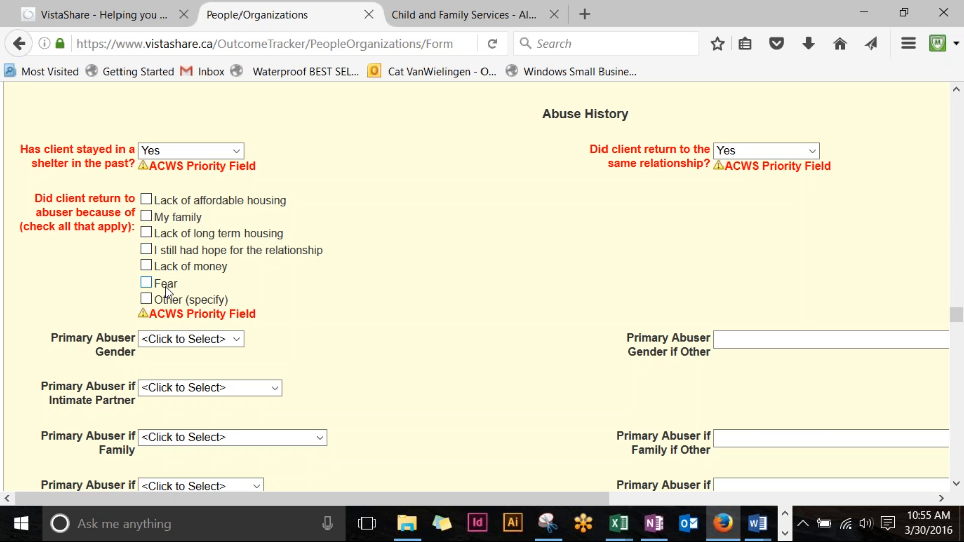
Step: Tick My family and Other (specify) as return reasons, typing 'dkdejrjedkdkei' into Other
left_click(145, 268)
left_click(146, 200)
left_click(146, 199)
left_click(145, 217)
left_click(146, 266)
left_click(145, 299)
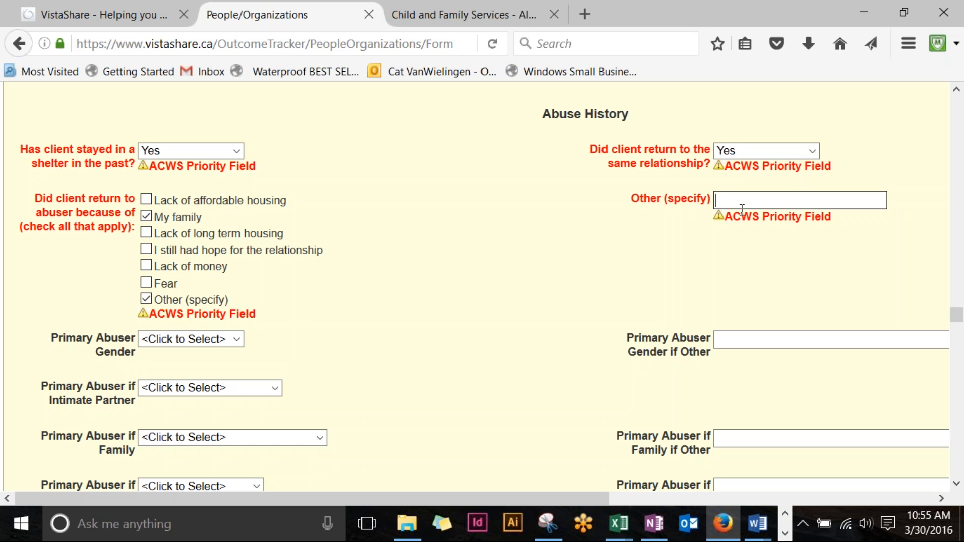
type("dkdejrjedkdkei")
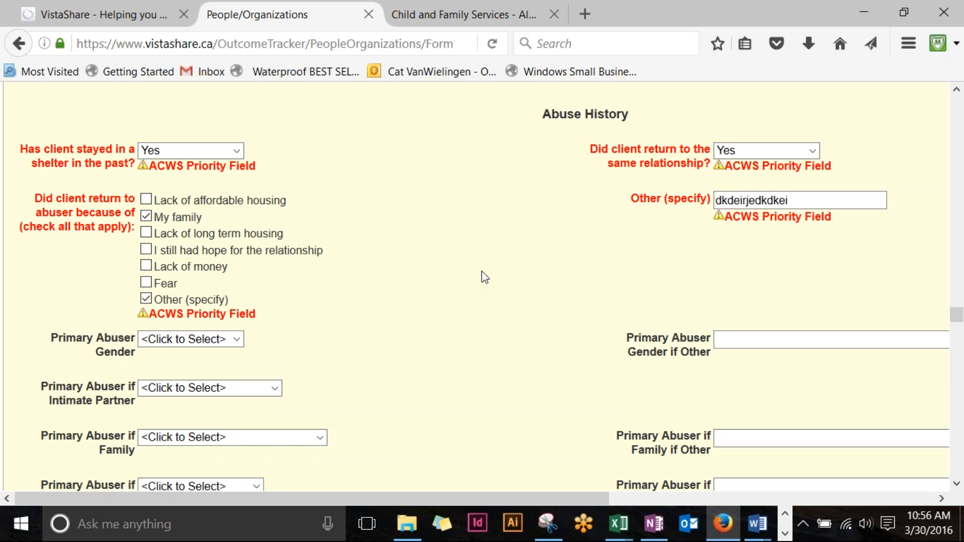
Step: Keep the past shelter stay answer at Yes and clear the Other (specify) text
left_click(236, 151)
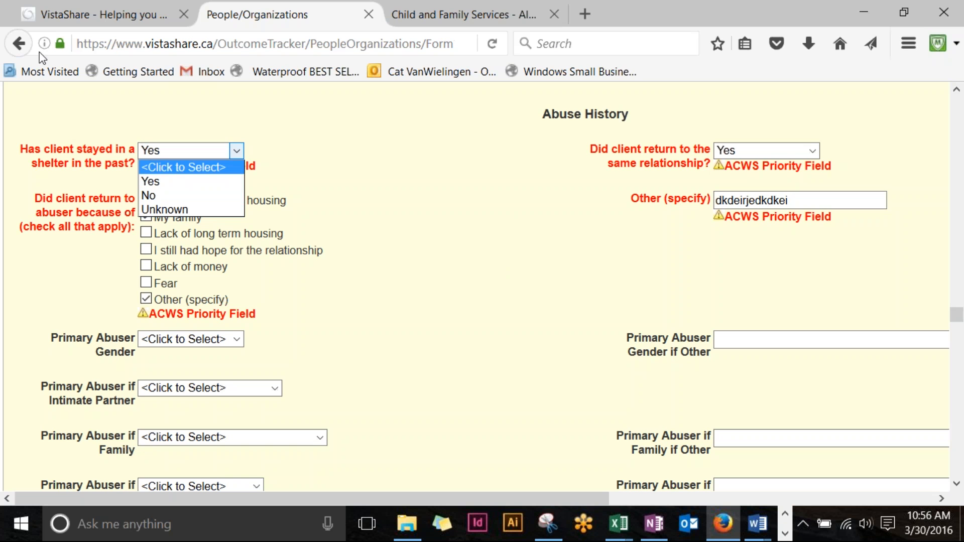
left_click(412, 217)
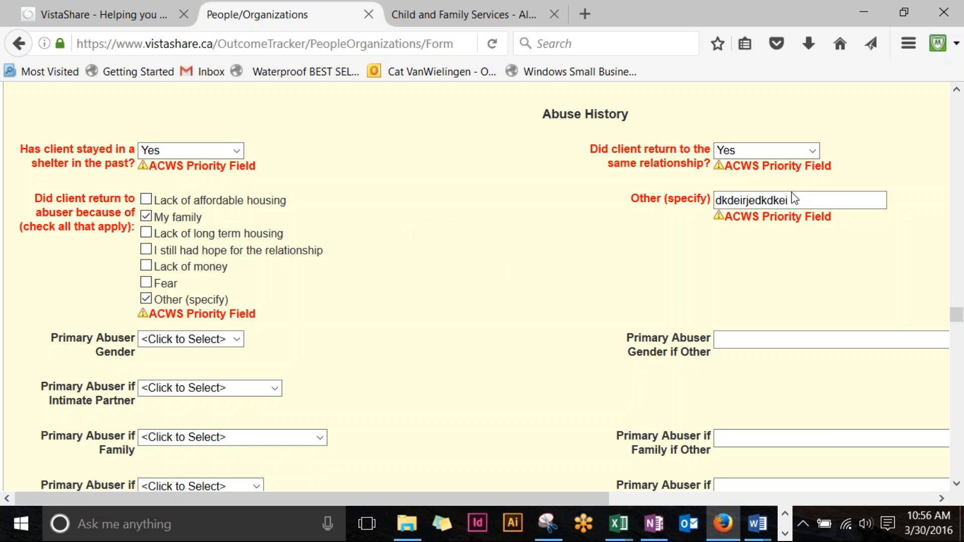
left_click_drag(601, 498, 643, 499)
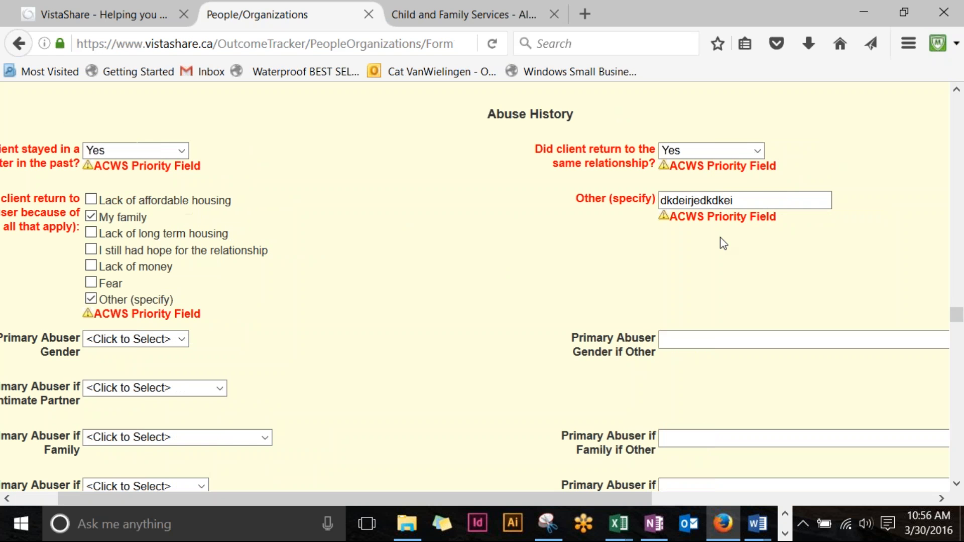
double_click(703, 201)
key("BackSpace")
Step: Untick Other (specify) and reset 'Did client return to the same relationship?' to unselected
left_click(703, 150)
left_click(695, 173)
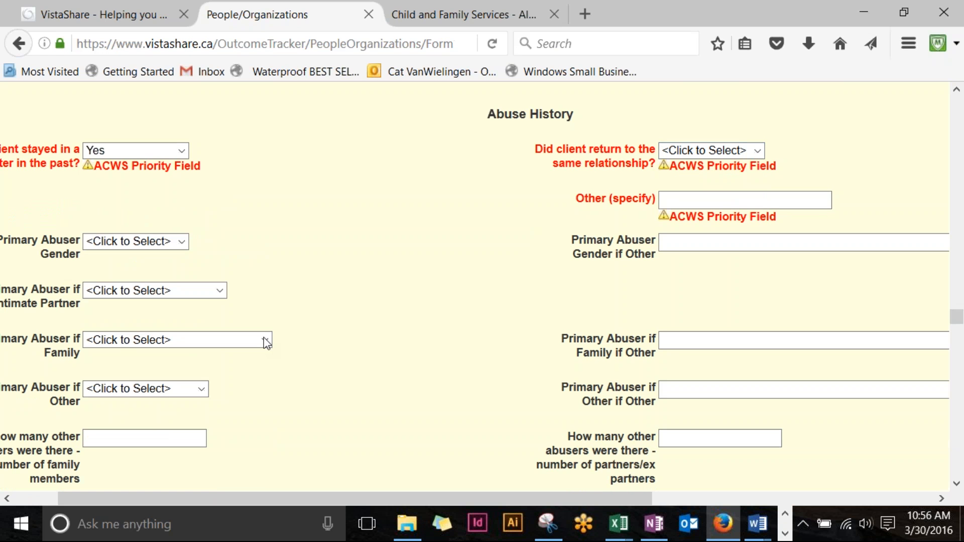
left_click(741, 150)
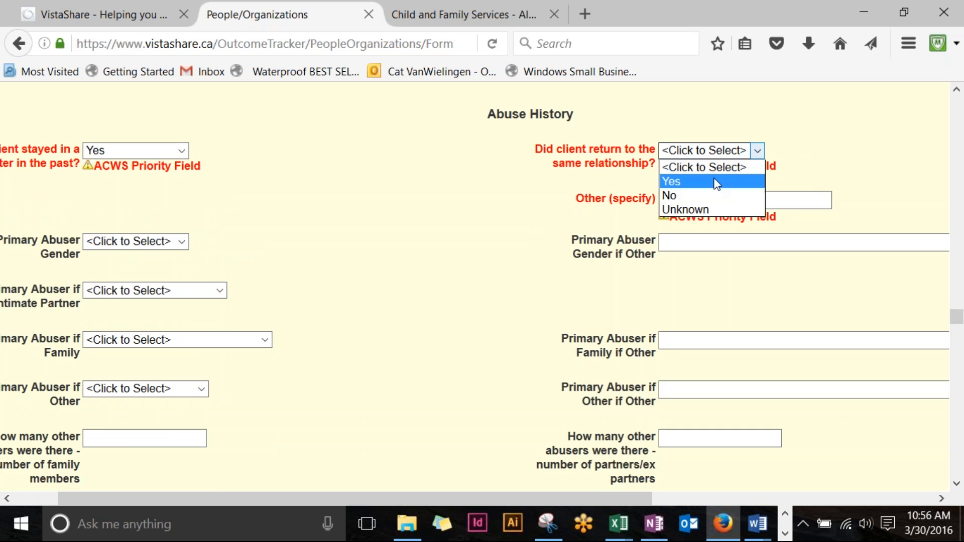
left_click(673, 181)
left_click(91, 216)
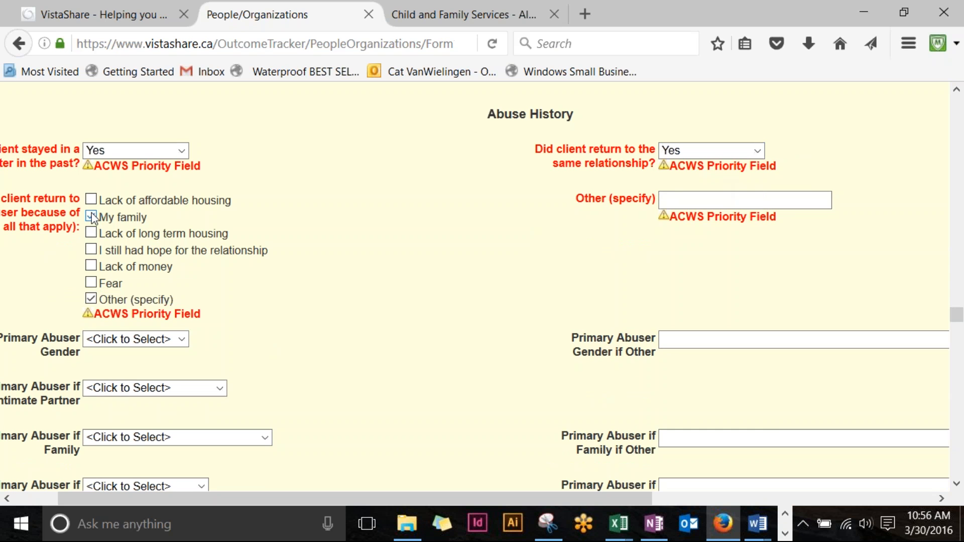
left_click(91, 299)
left_click(667, 150)
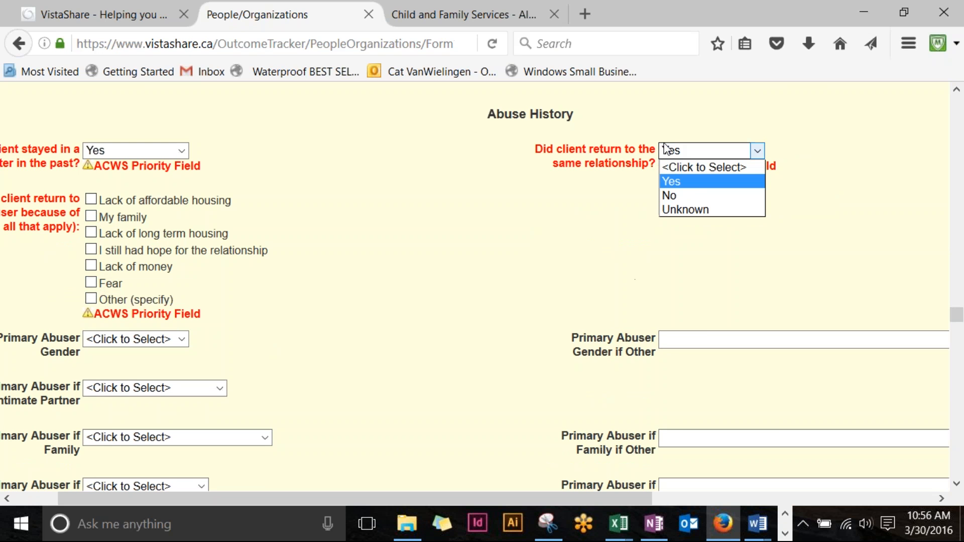
left_click(705, 167)
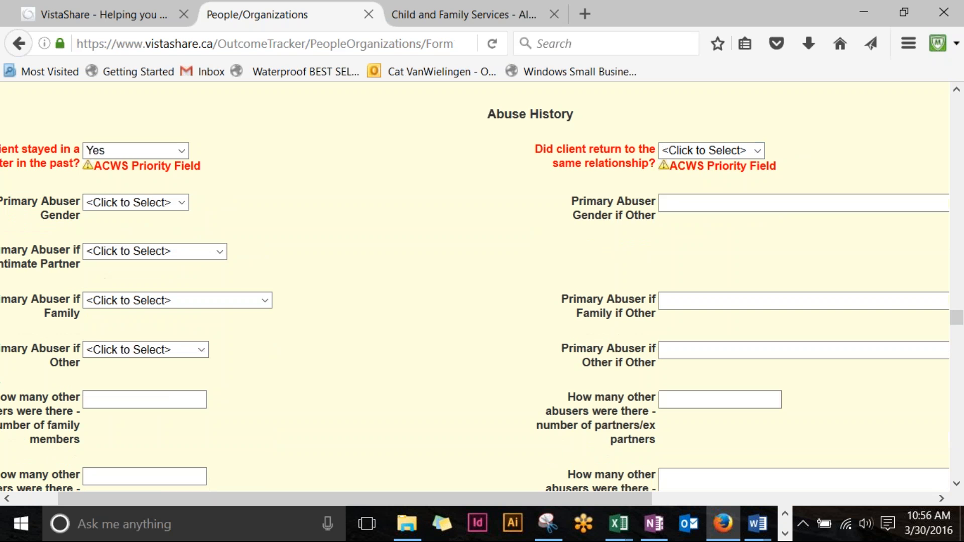
Step: Answer No to 'Has client stayed in a shelter in the past?'
left_click(181, 150)
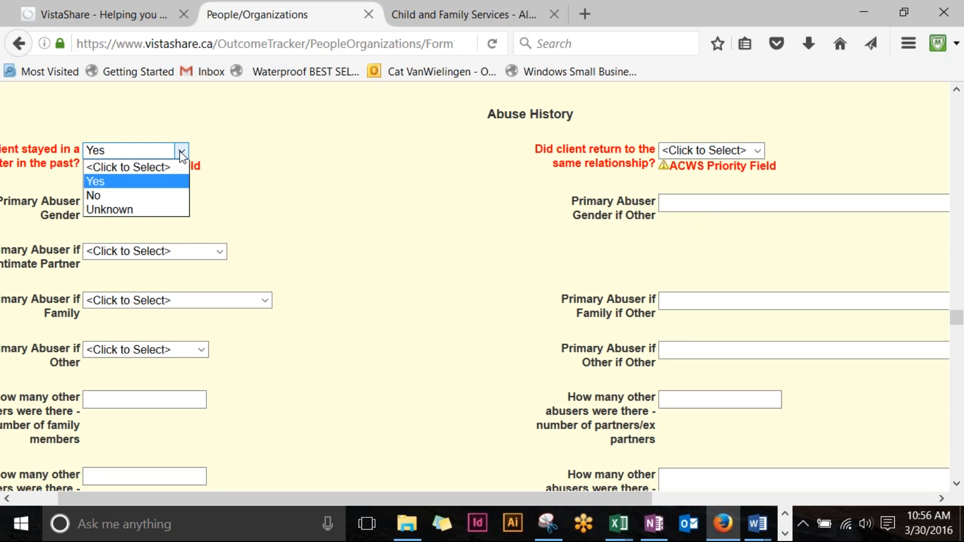
left_click(165, 196)
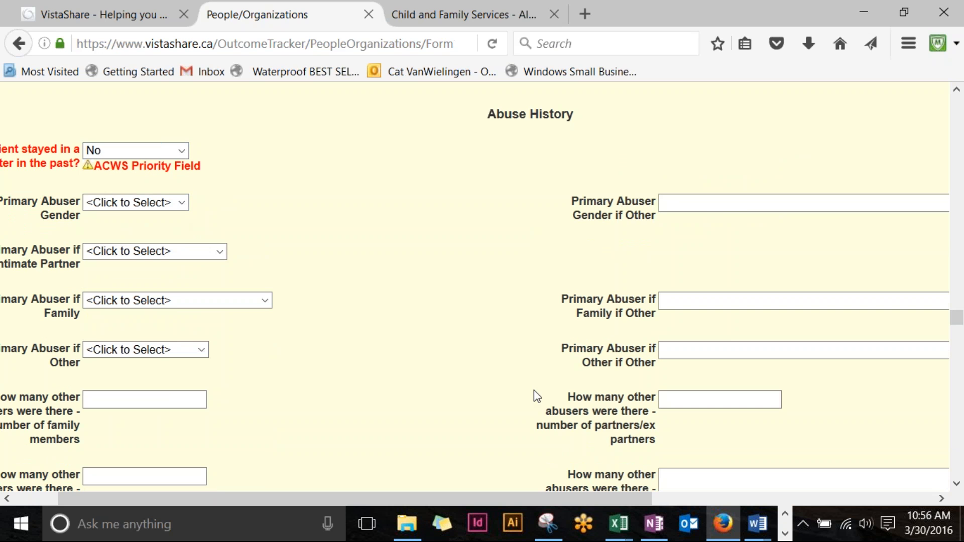
scroll(271, 258, "down", 4)
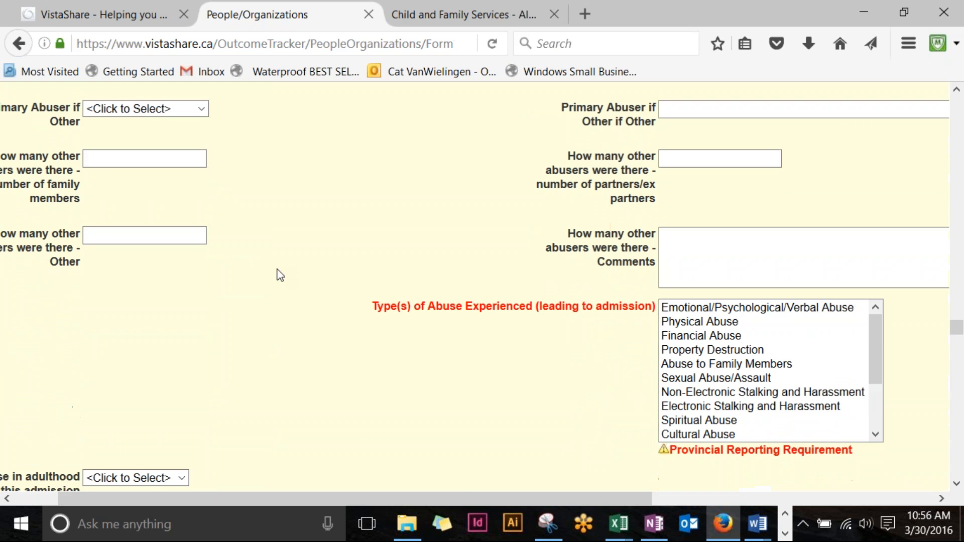
Step: Select Emotional/Psychological/Verbal Abuse, Property Destruction, Sexual Abuse/Assault and Non-Electronic Stalking and Harassment as abuse types
left_click_drag(459, 497, 592, 508)
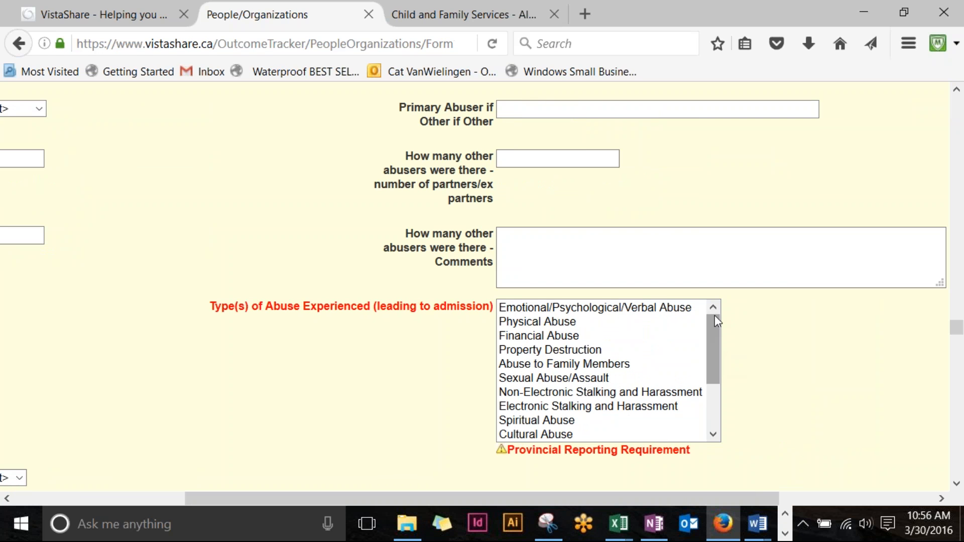
left_click(593, 311)
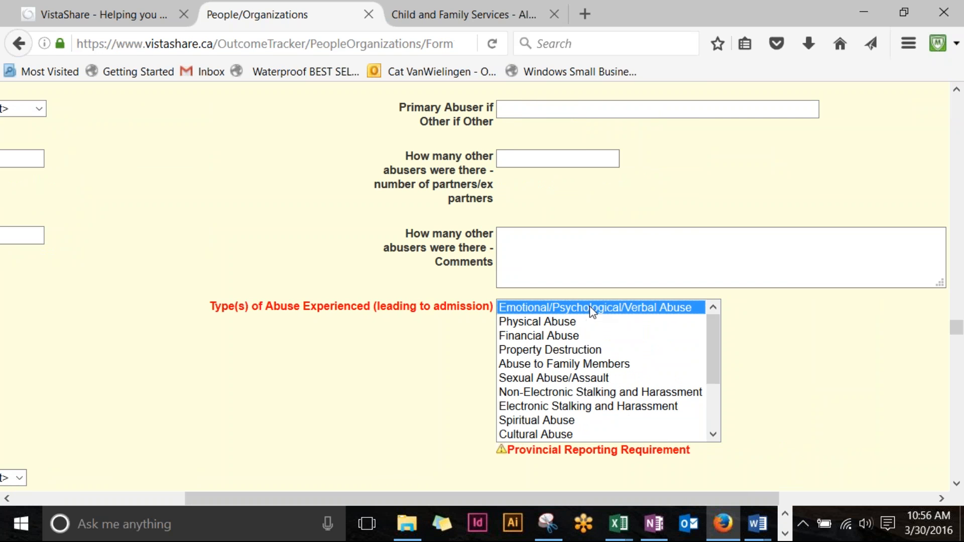
left_click(588, 349, "ctrl")
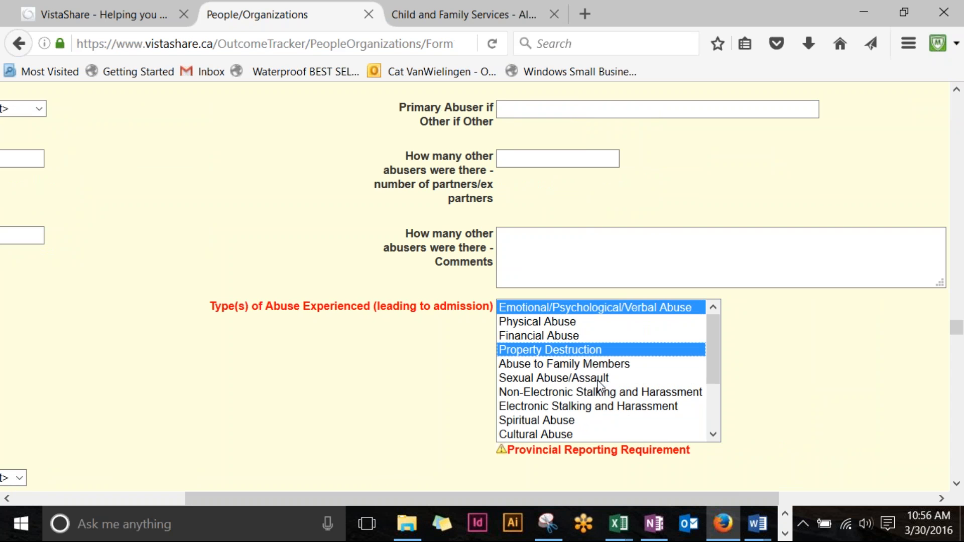
left_click(600, 379, "ctrl")
left_click(602, 390, "ctrl")
left_click_drag(713, 333, 715, 376)
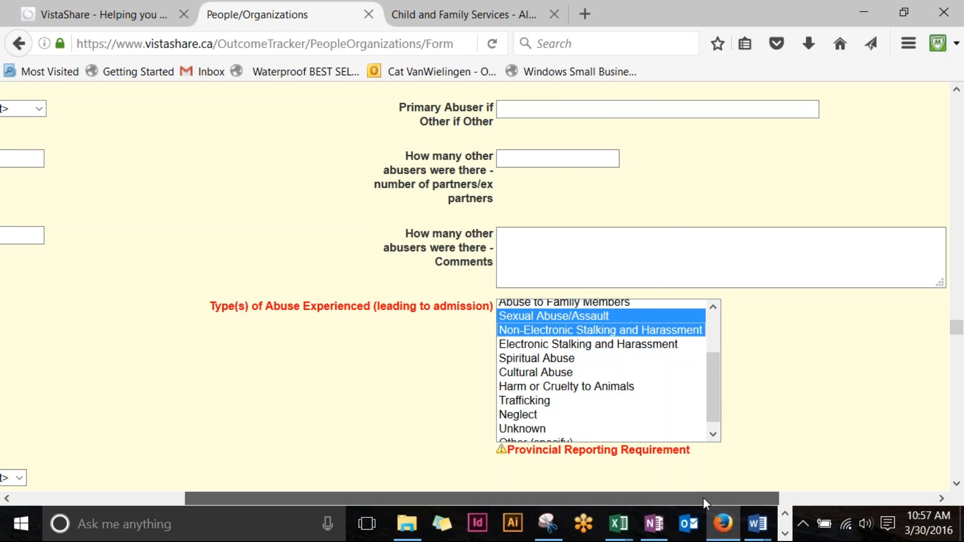
left_click_drag(703, 499, 477, 501)
Step: Scroll to the bottom of the intake form and save it
scroll(261, 365, "down", 3)
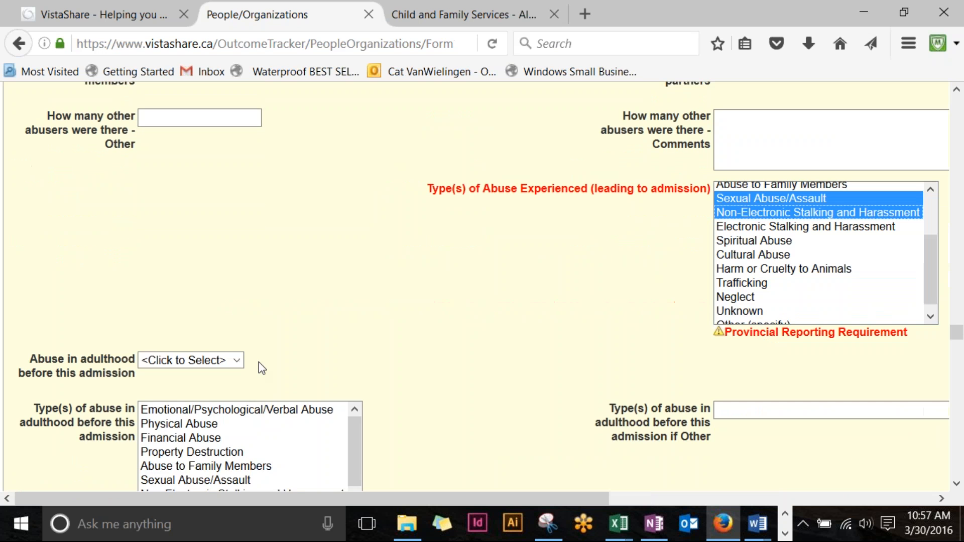
scroll(279, 366, "down", 1)
scroll(508, 321, "down", 6)
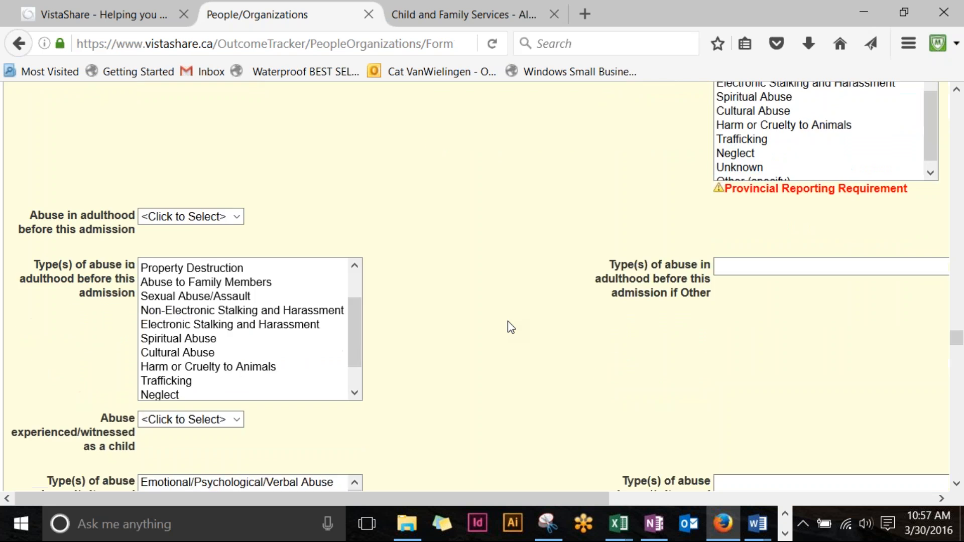
scroll(510, 327, "down", 14)
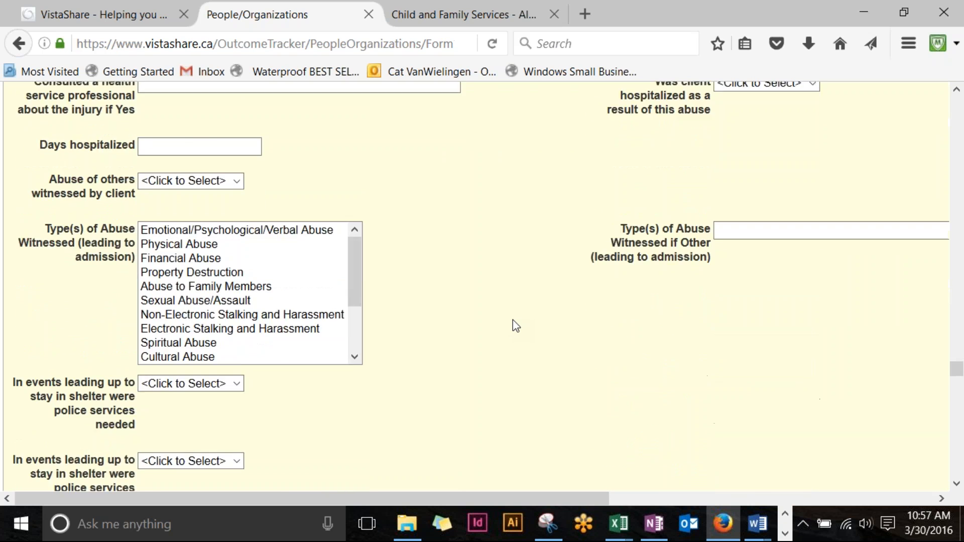
scroll(513, 320, "down", 18)
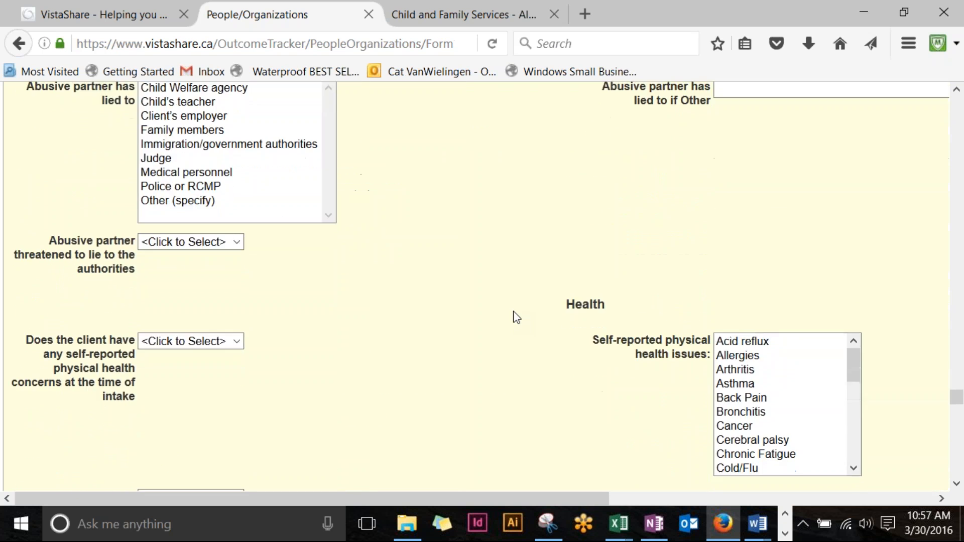
scroll(513, 317, "down", 10)
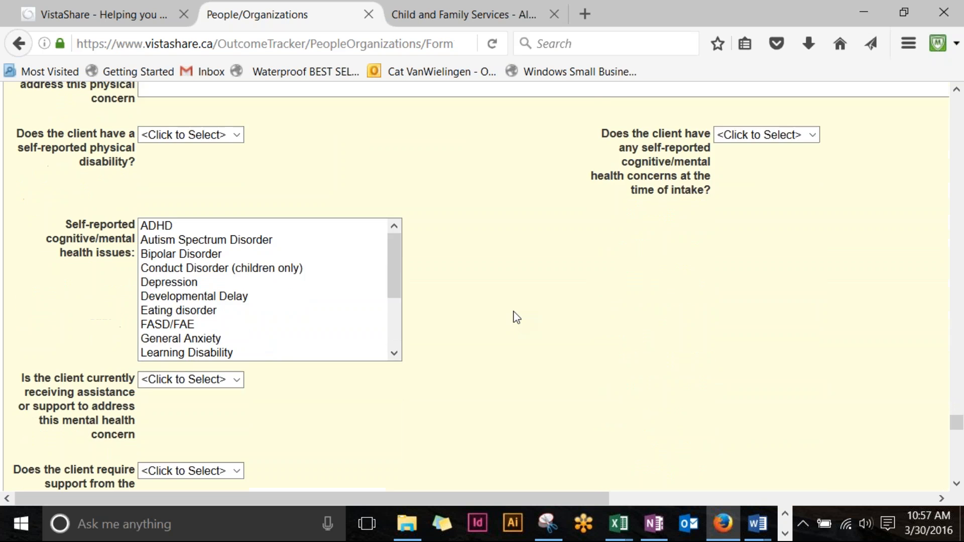
scroll(517, 317, "down", 18)
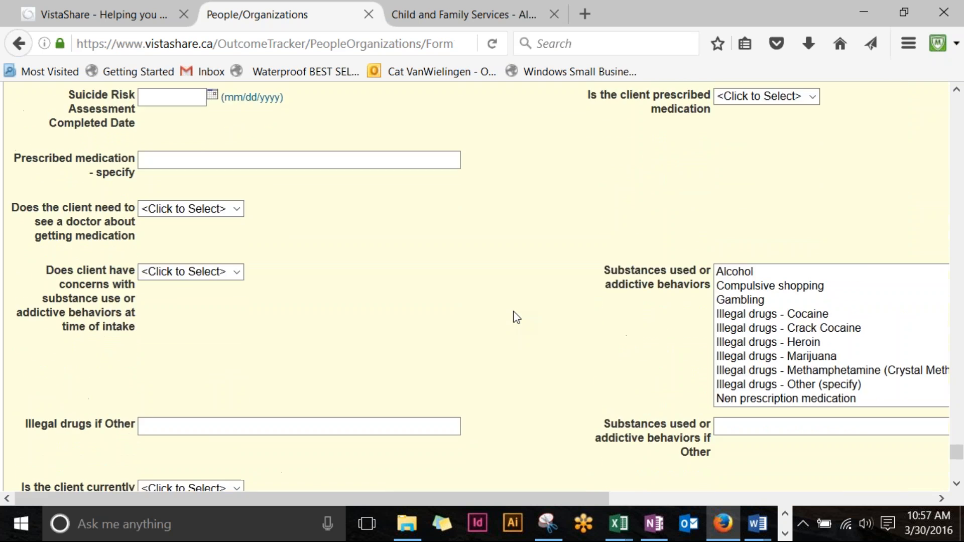
scroll(517, 317, "down", 4)
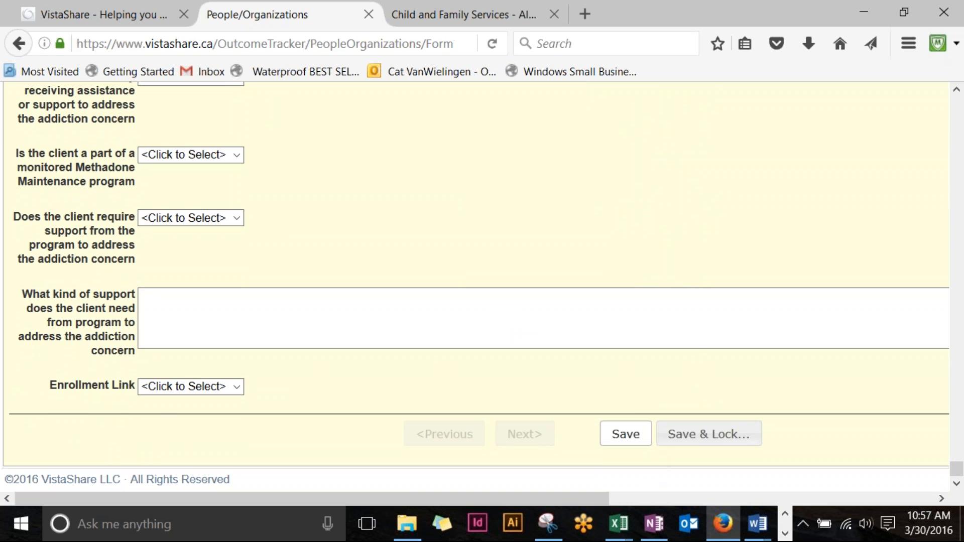
left_click(626, 434)
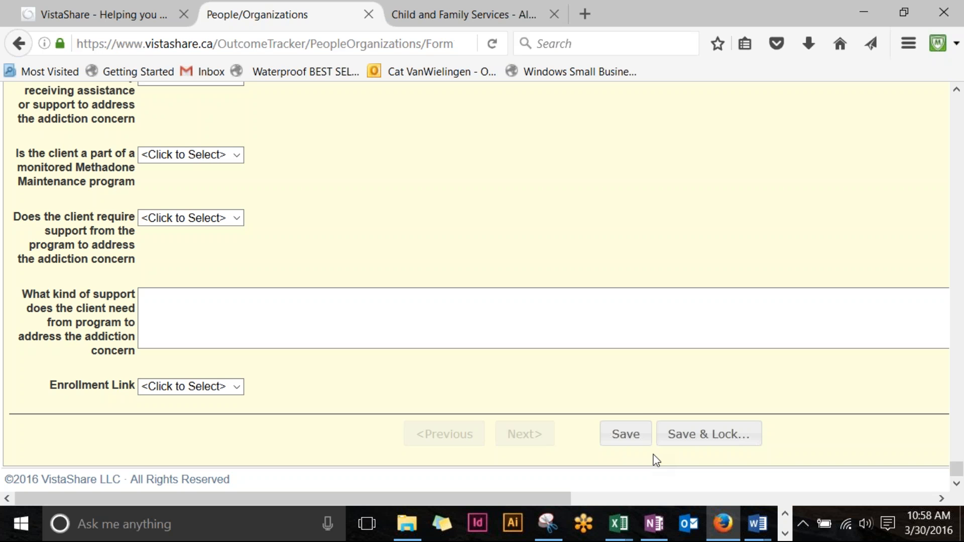
scroll(629, 369, "up", 20)
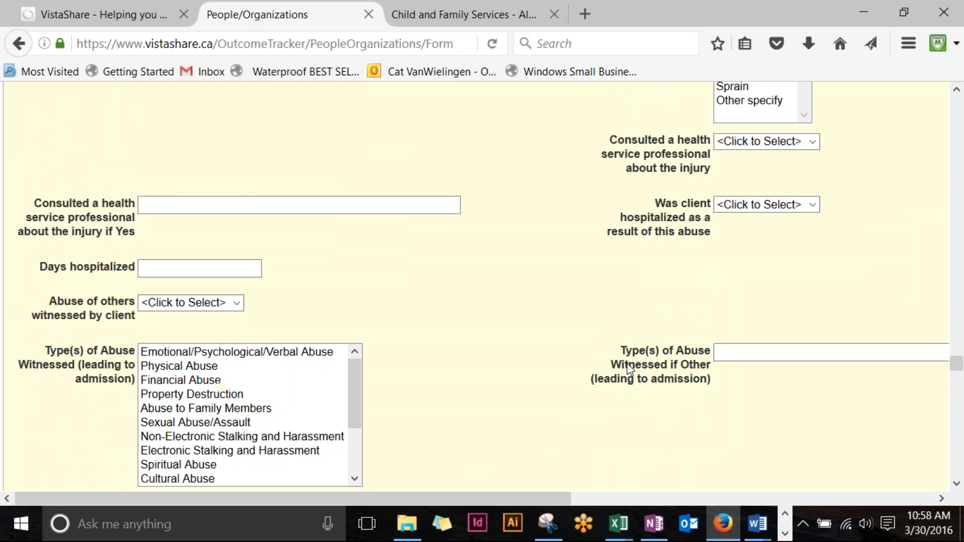
scroll(630, 370, "up", 20)
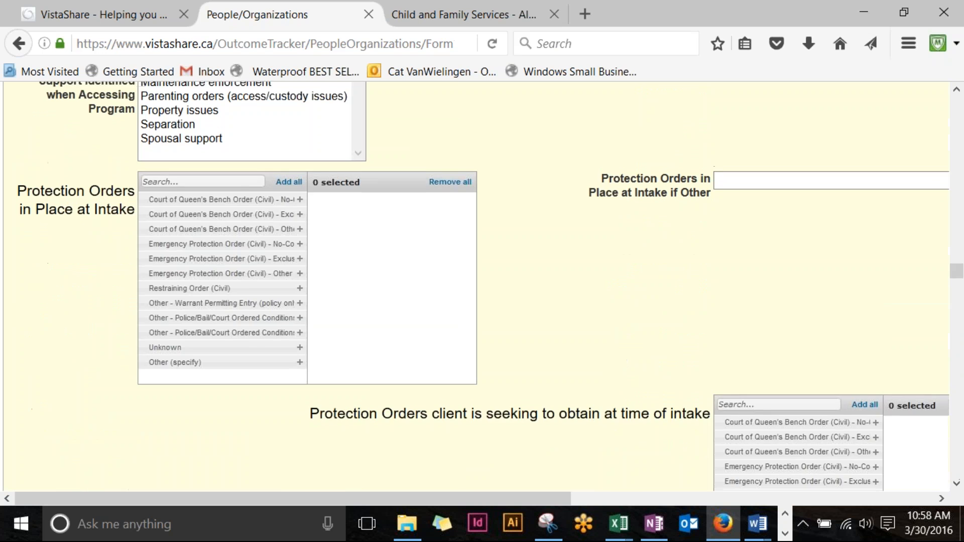
scroll(482, 286, "up", 8)
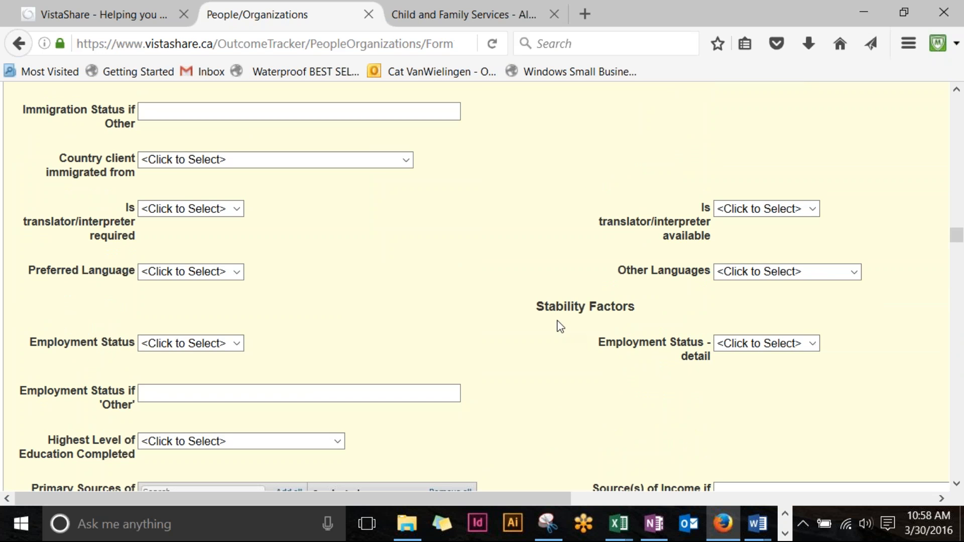
scroll(542, 275, "up", 8)
scroll(531, 246, "up", 15)
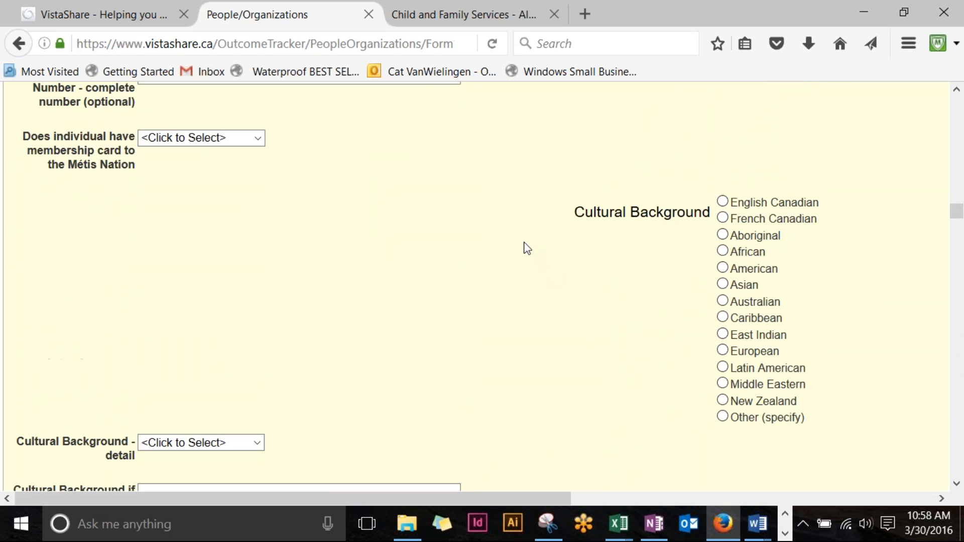
scroll(531, 246, "up", 20)
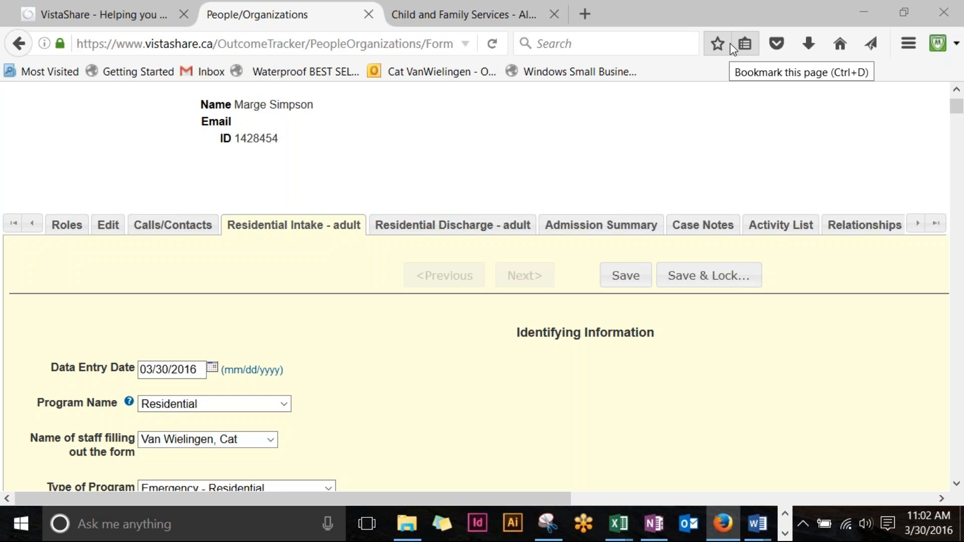
Step: Scroll down through the Residential Intake – adult form, then back up toward the top
scroll(710, 205, "down", 5)
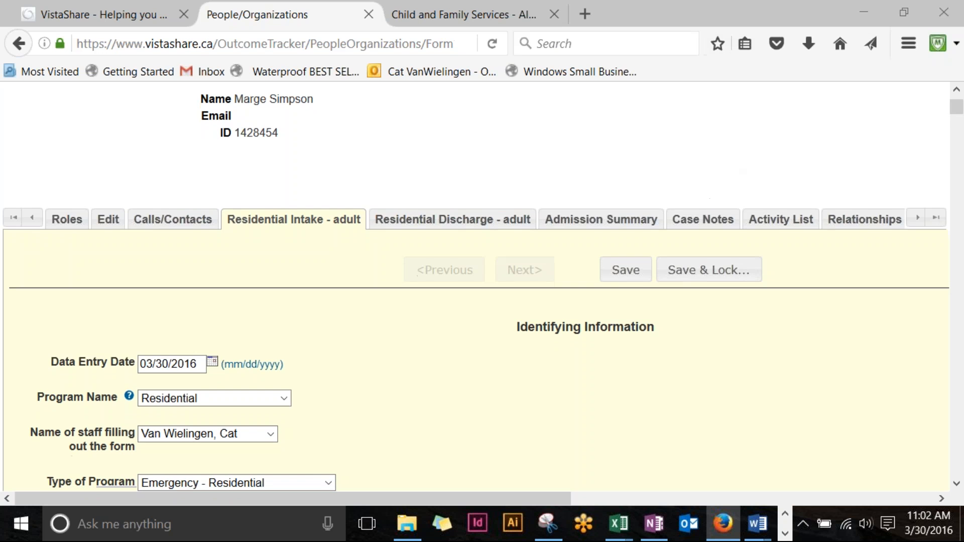
scroll(393, 281, "down", 20)
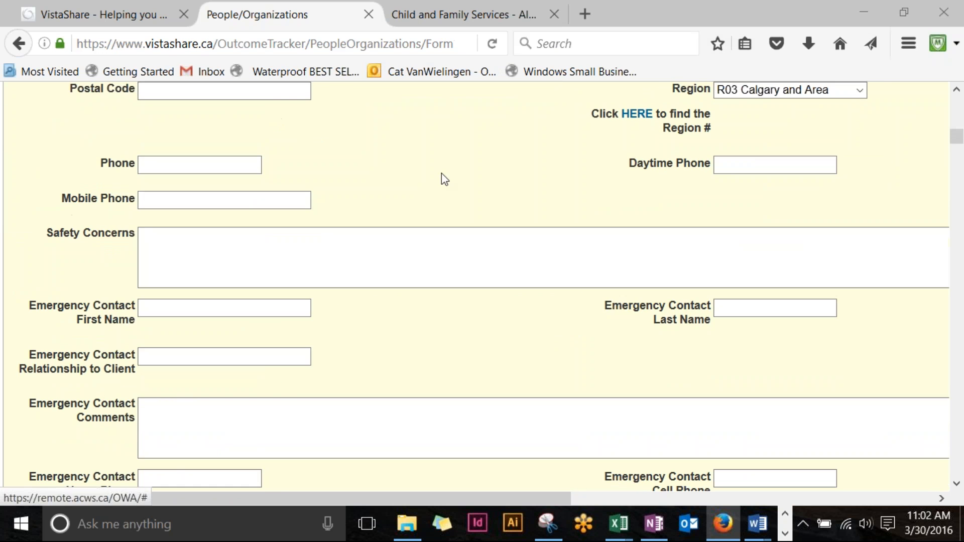
scroll(444, 181, "down", 20)
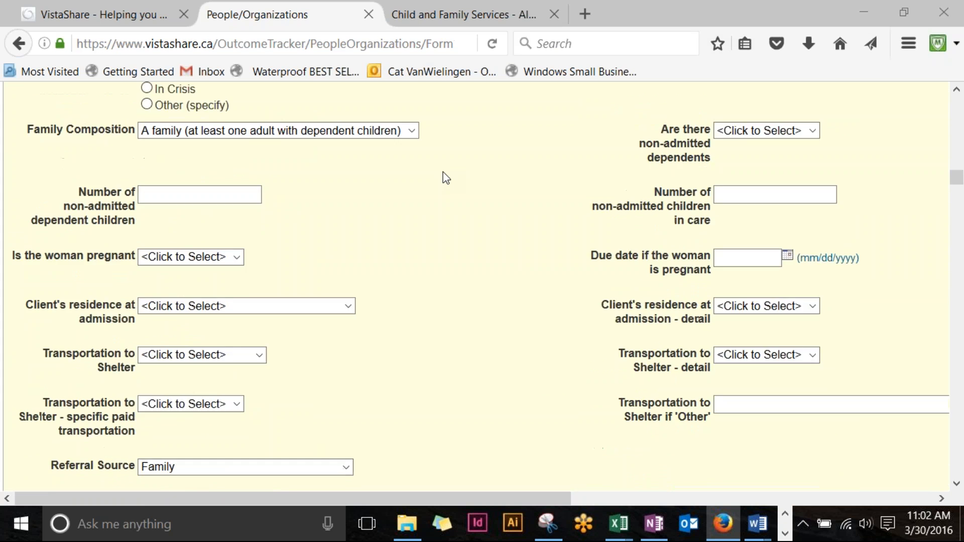
scroll(444, 177, "down", 18)
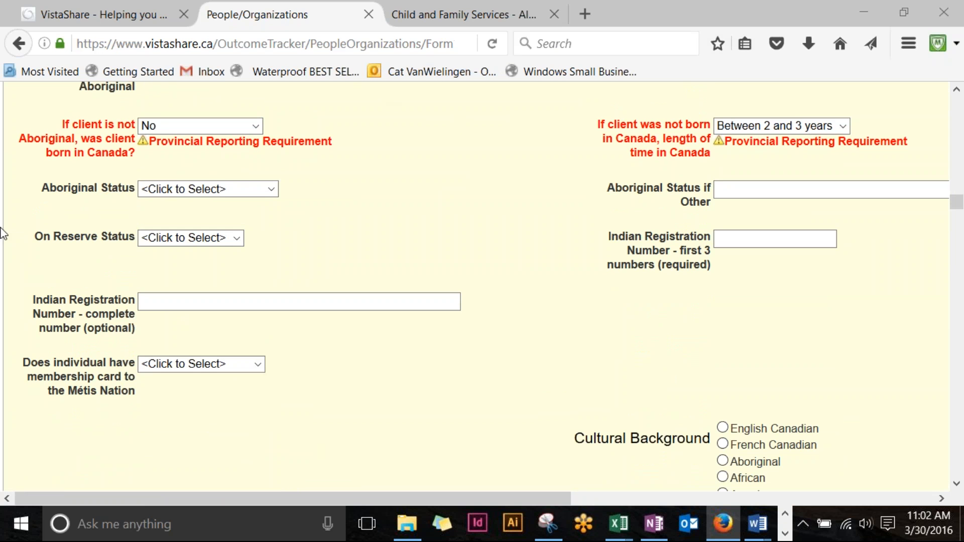
scroll(332, 112, "up", 1)
scroll(661, 139, "up", 20)
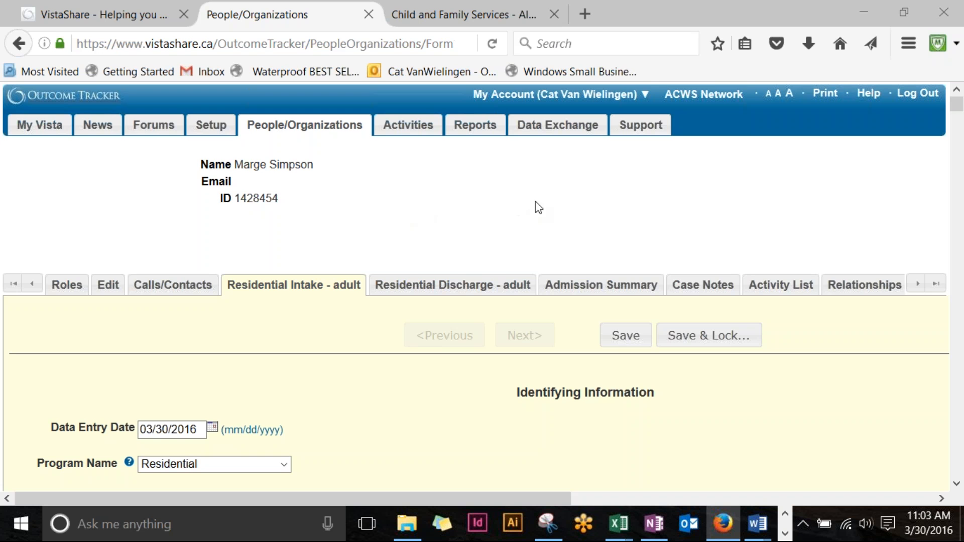
Step: Open the client's Case Notes tab to start a new note dated 03/30/2016
left_click(702, 291)
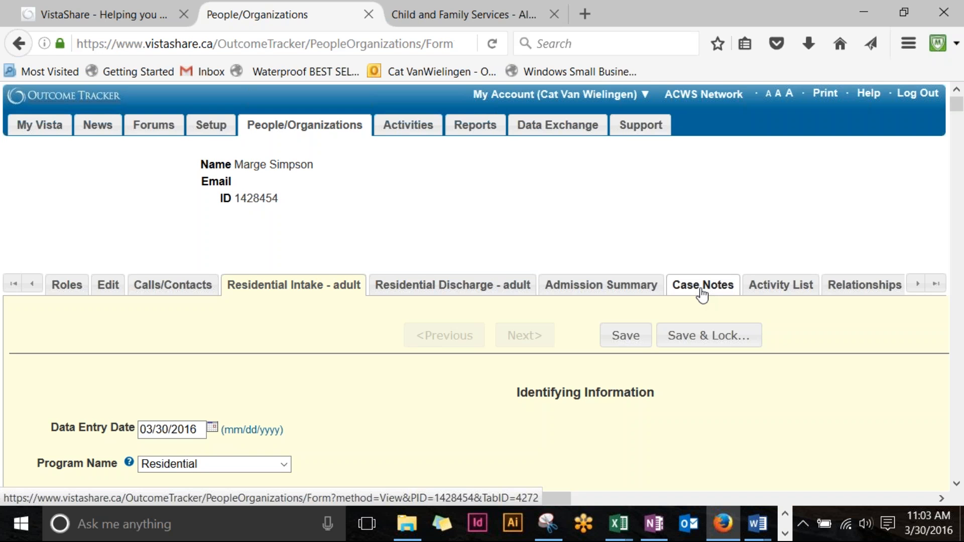
left_click(702, 291)
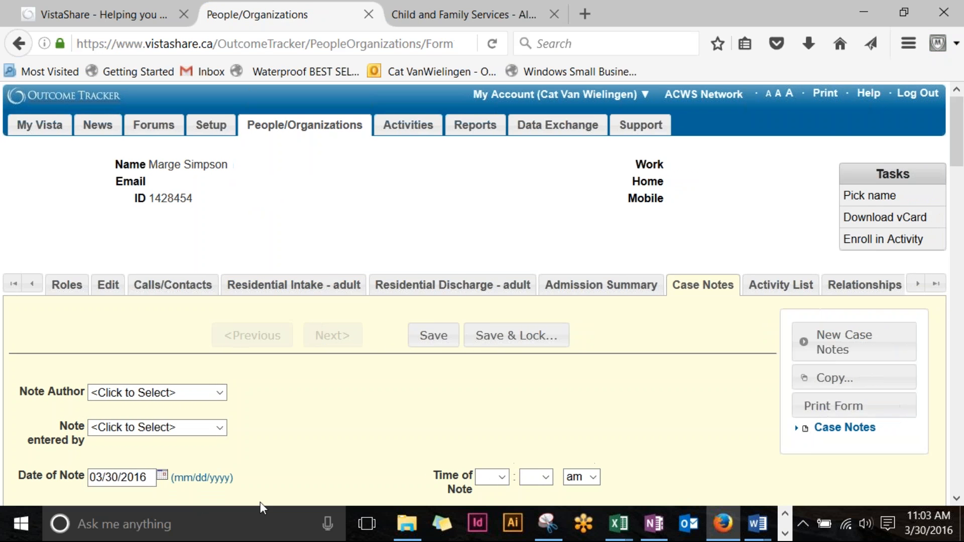
scroll(372, 387, "down", 5)
scroll(393, 372, "down", 4)
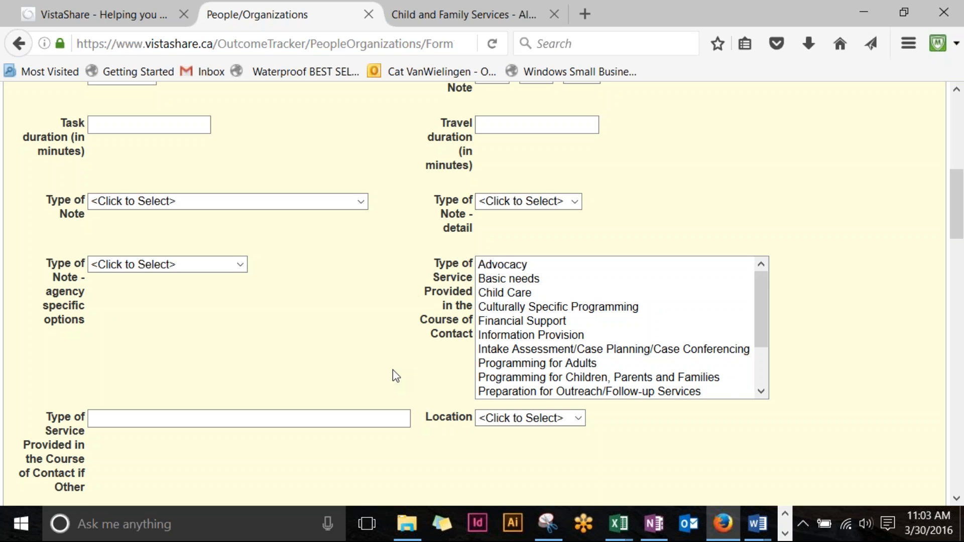
scroll(324, 230, "up", 5)
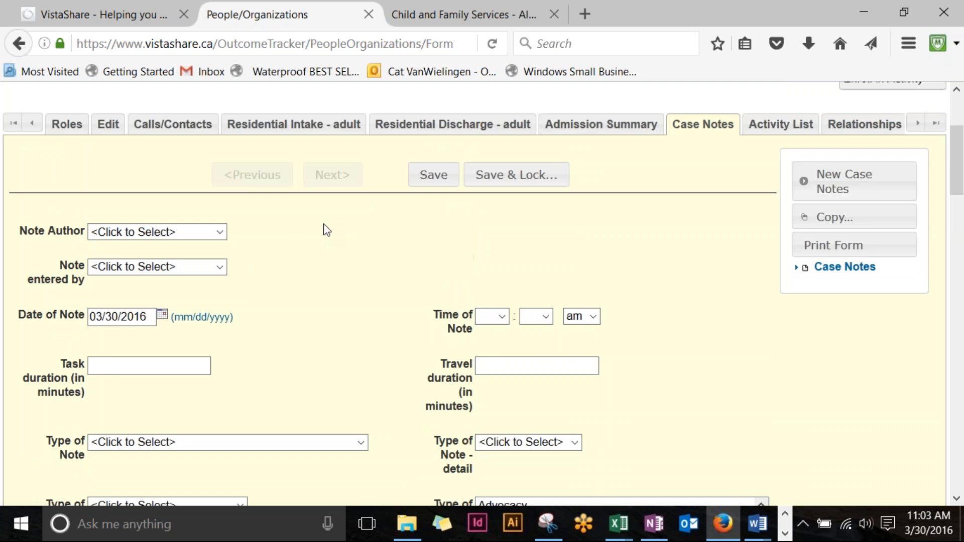
Step: Choose the staff member as both Note Author and Note entered by
left_click(219, 232)
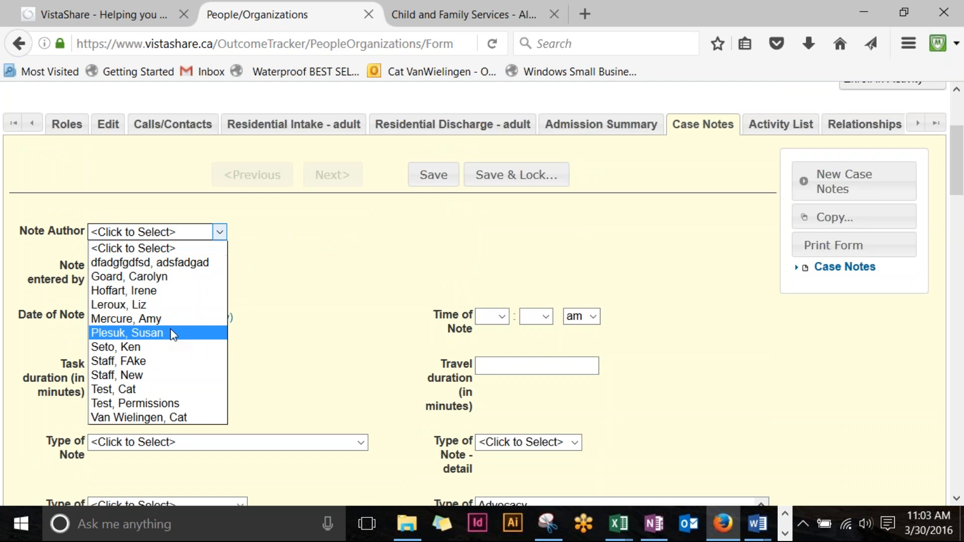
left_click(189, 416)
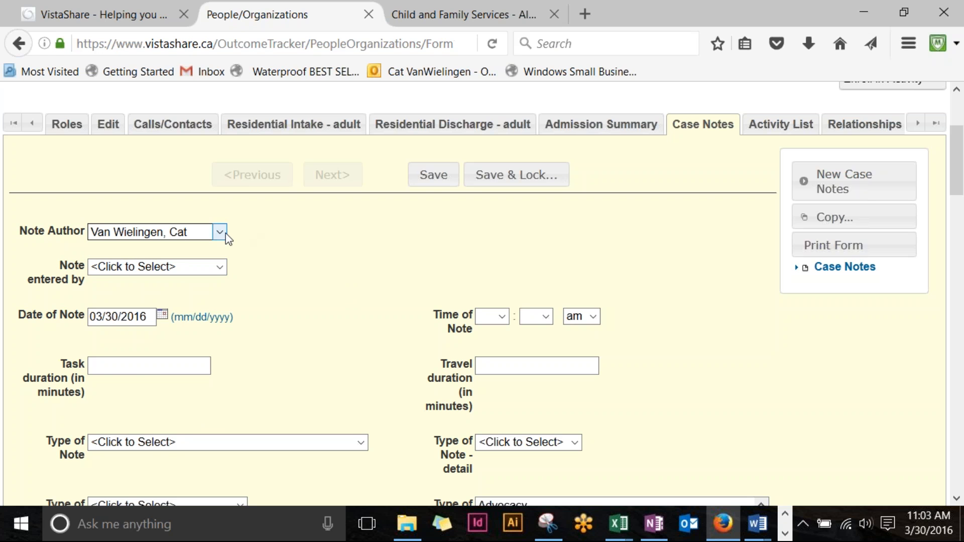
left_click(221, 266)
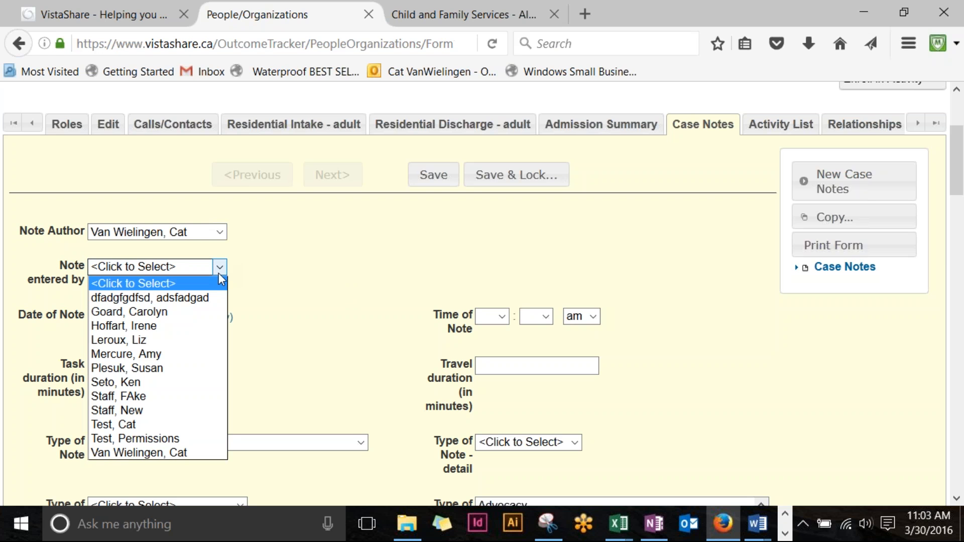
left_click(190, 454)
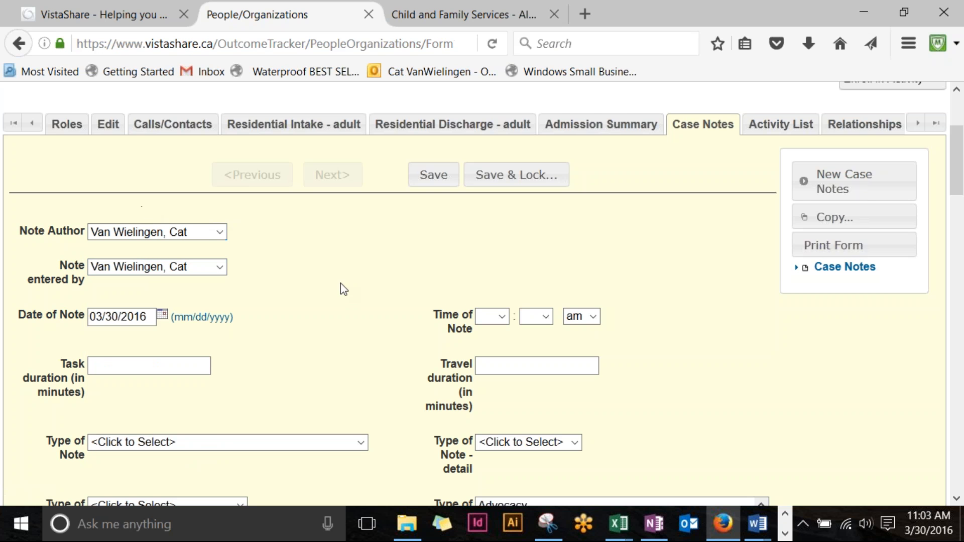
scroll(340, 283, "down", 3)
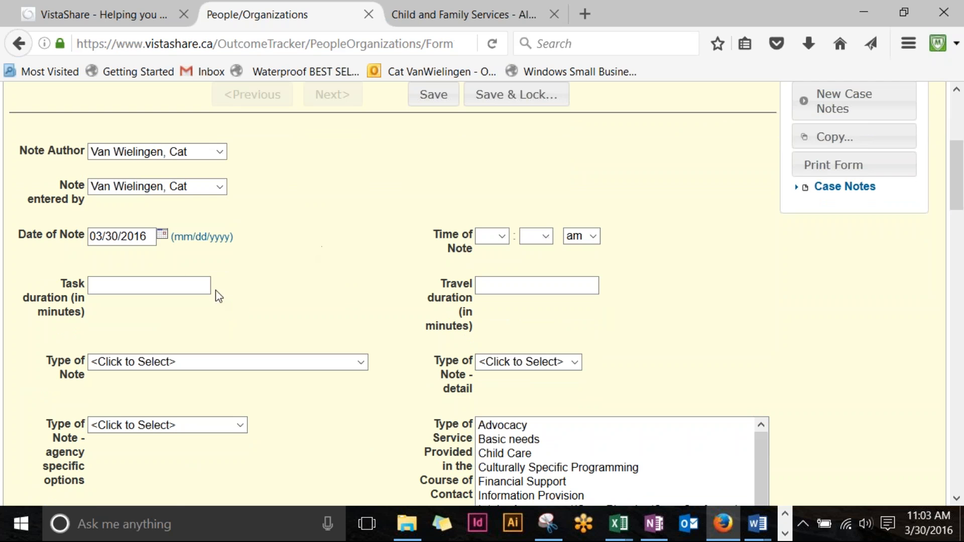
Step: Change the Date of Note day to 28, making it 03/28/2016
left_click(122, 236)
double_click(110, 235)
scroll(263, 257, "down", 3)
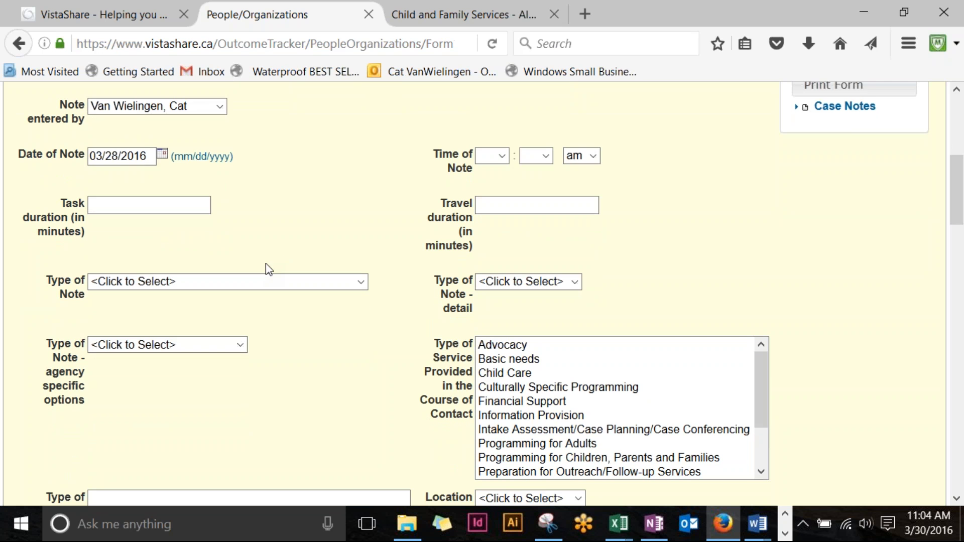
left_click(195, 206)
key("super+s")
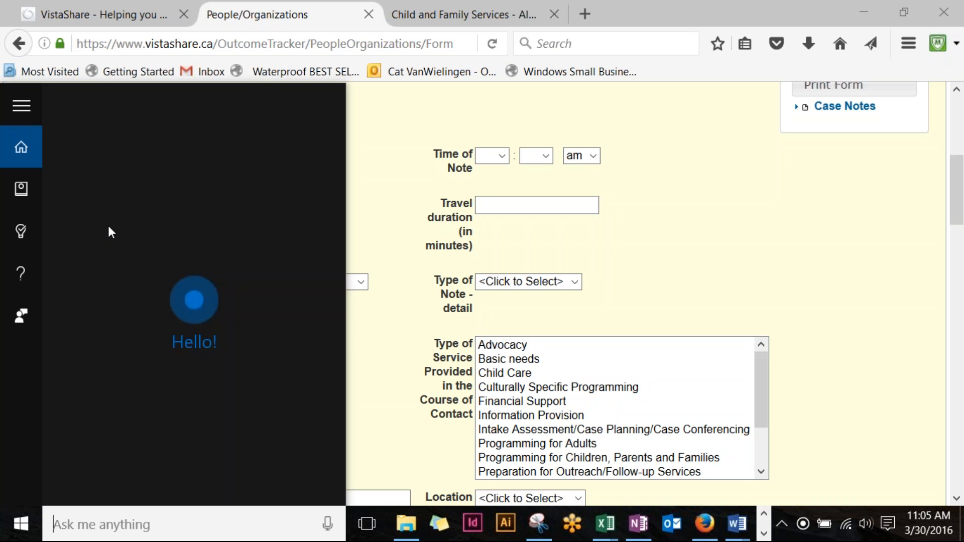
Step: Enter a Task duration of 60 and a Travel duration of 20 minutes
left_click(375, 183)
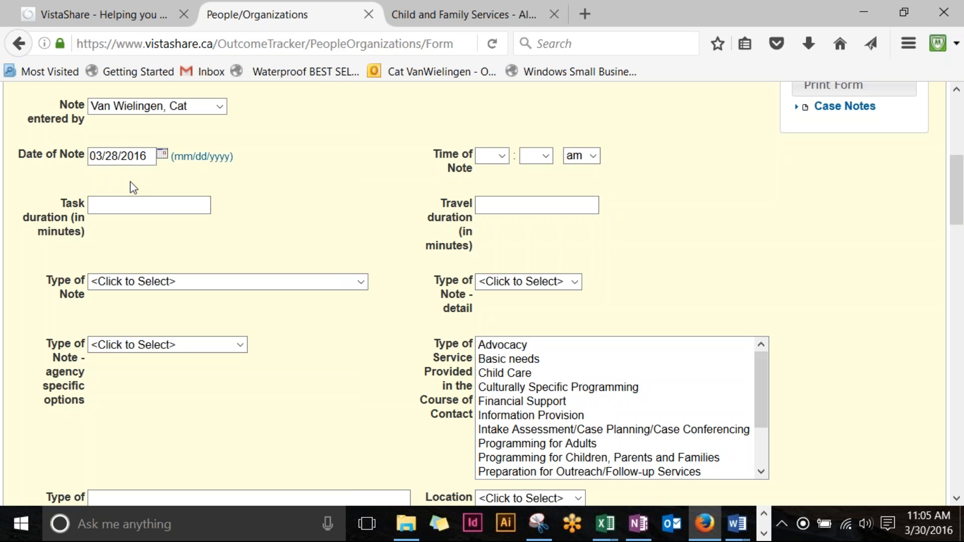
left_click(166, 209)
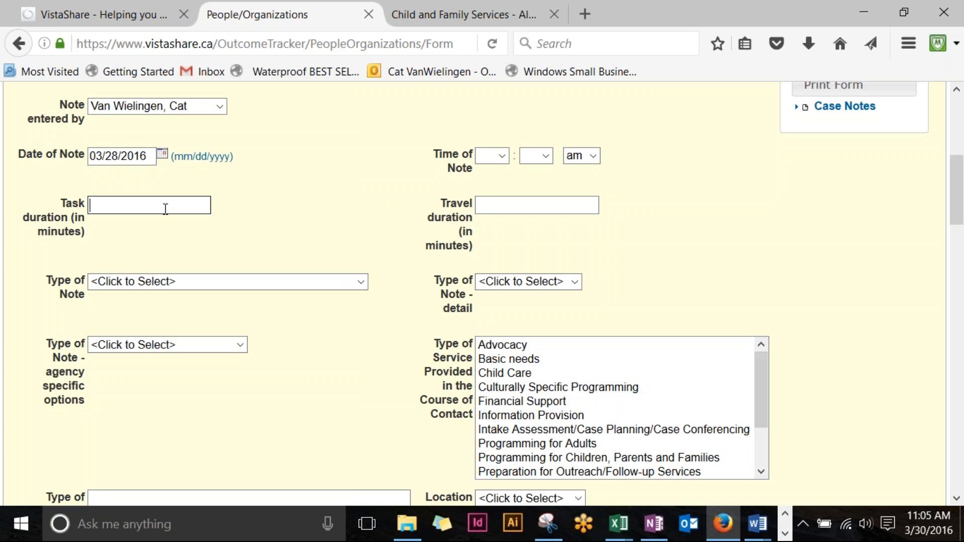
type("60")
left_click(277, 213)
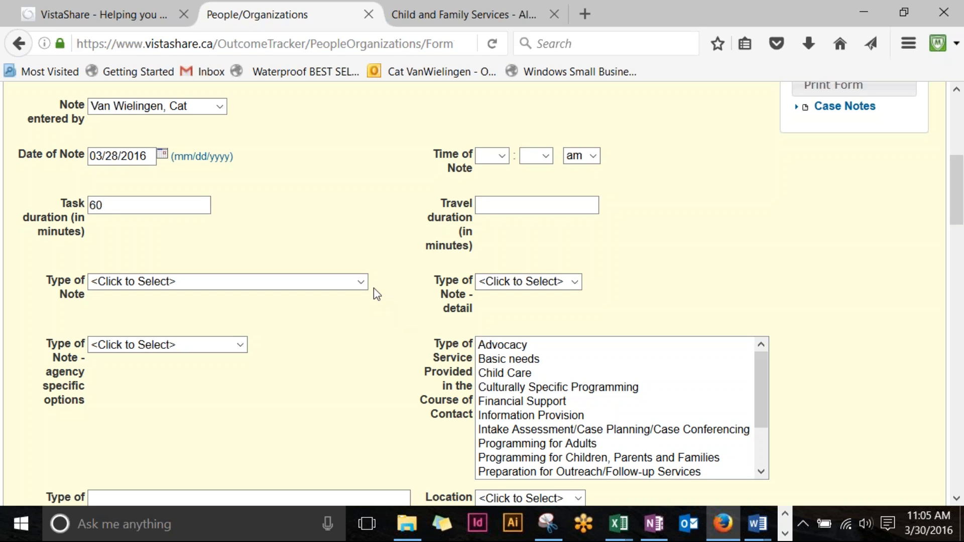
left_click(169, 202)
left_click(534, 206)
type("20")
scroll(394, 191, "down", 3)
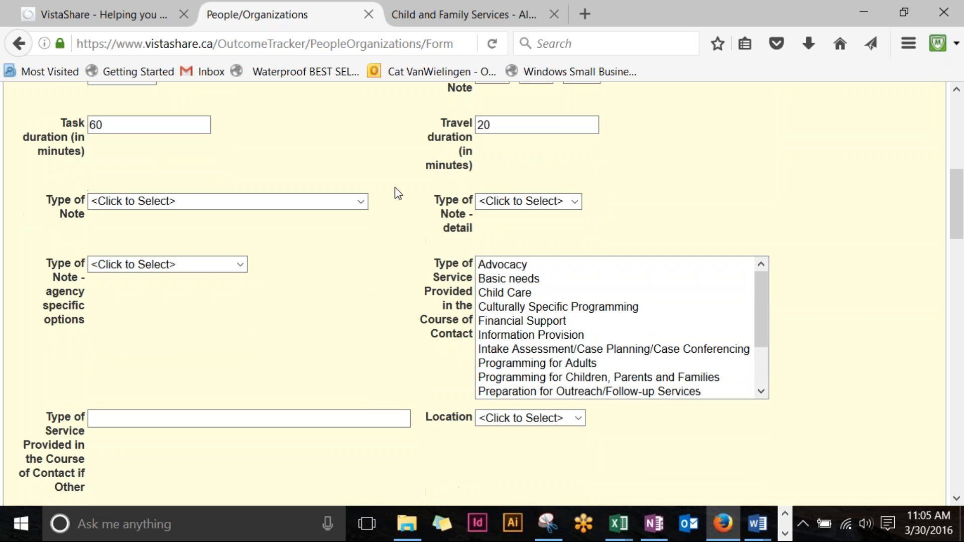
Step: Set Type of Note to Direct contact with client, with detail Intake/screening
left_click(359, 203)
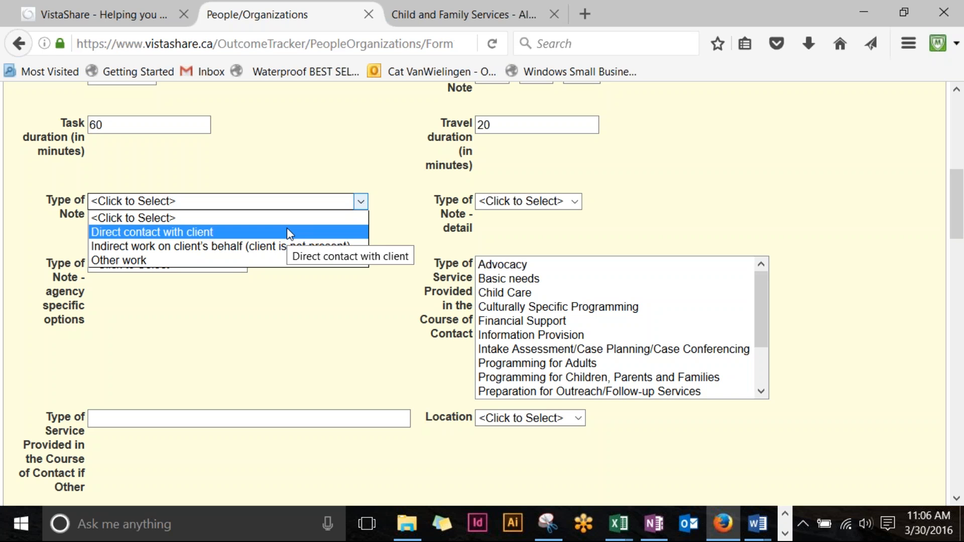
left_click(287, 231)
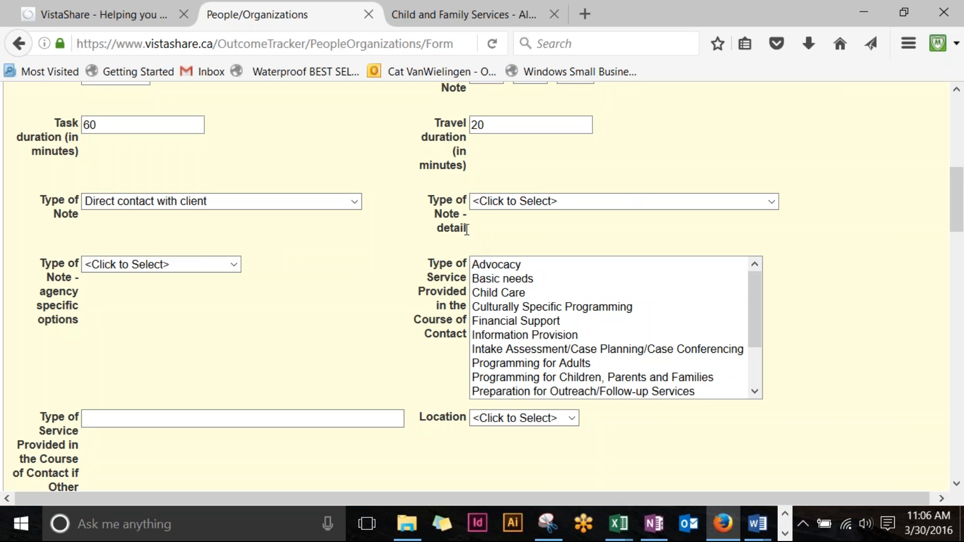
left_click(520, 203)
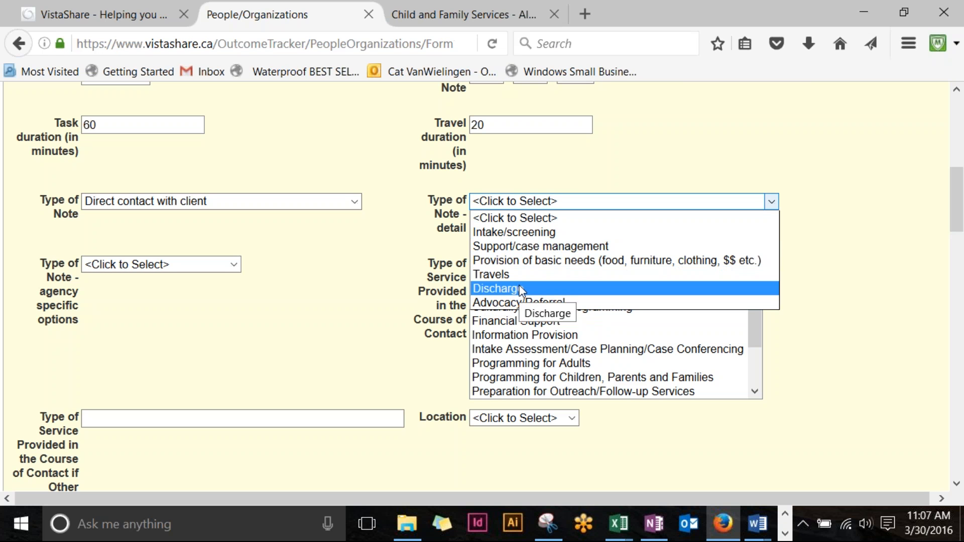
left_click(551, 234)
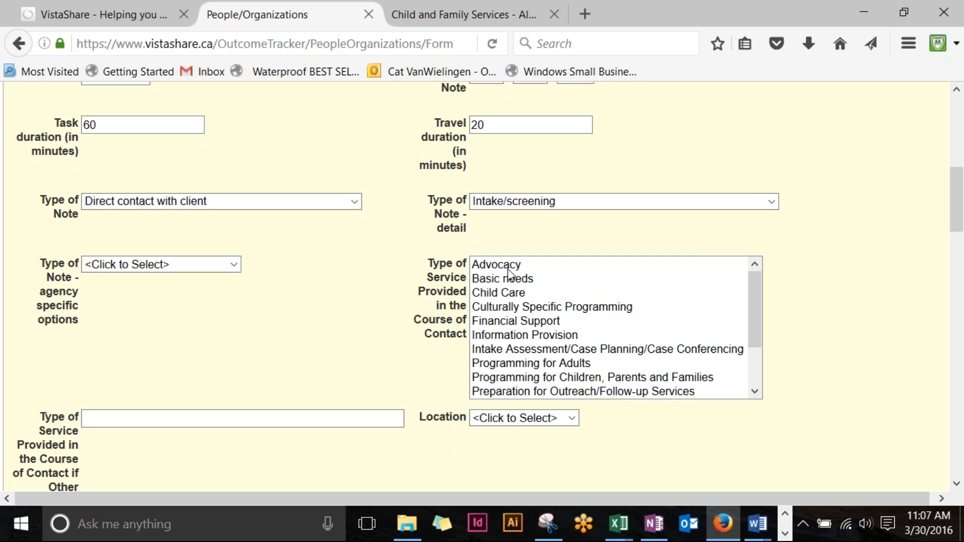
Step: Select Safety Planning, Transportation, Intake Assessment/Case Planning/Case Conferencing and Child Care as services
scroll(508, 274, "down", 2)
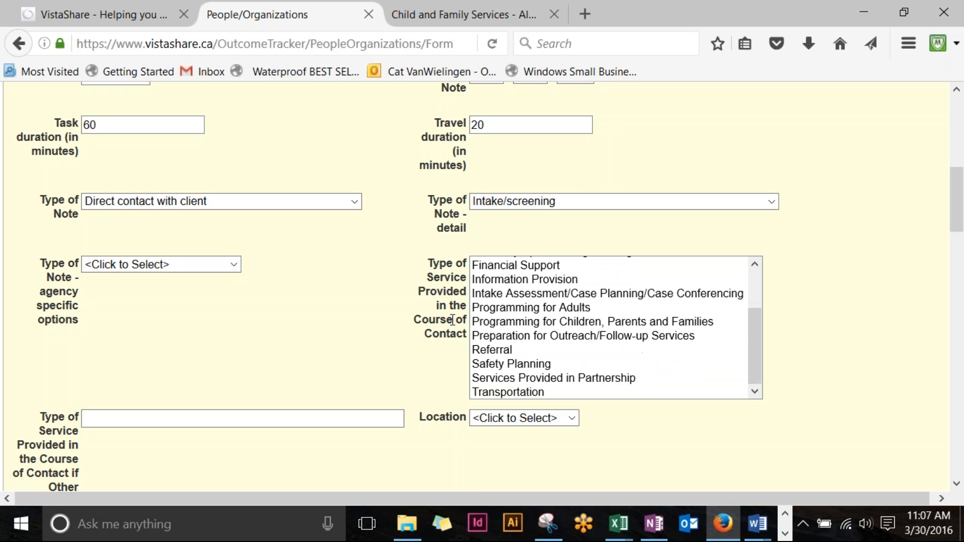
scroll(565, 289, "down", 2)
left_click(552, 284)
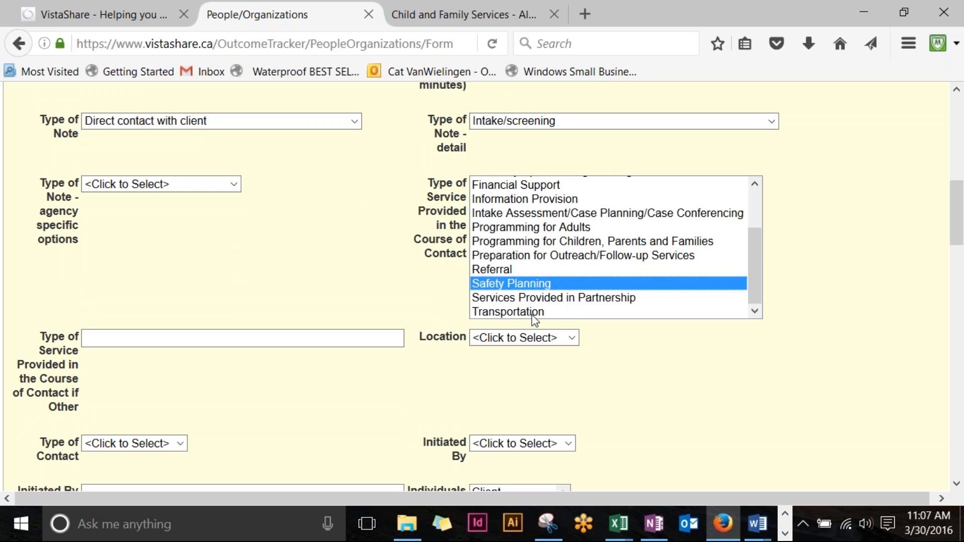
scroll(559, 279, "up", 1)
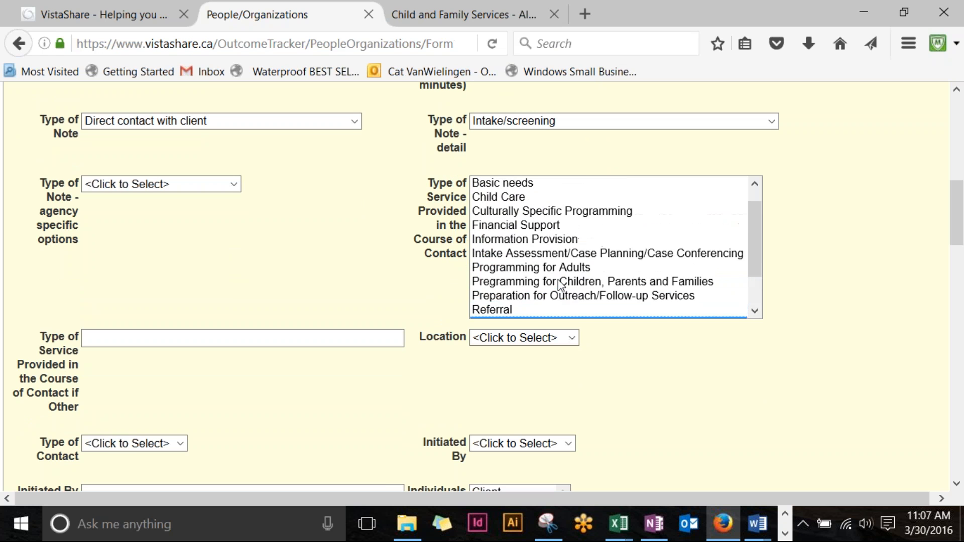
scroll(556, 281, "down", 1)
left_click(533, 313, "ctrl")
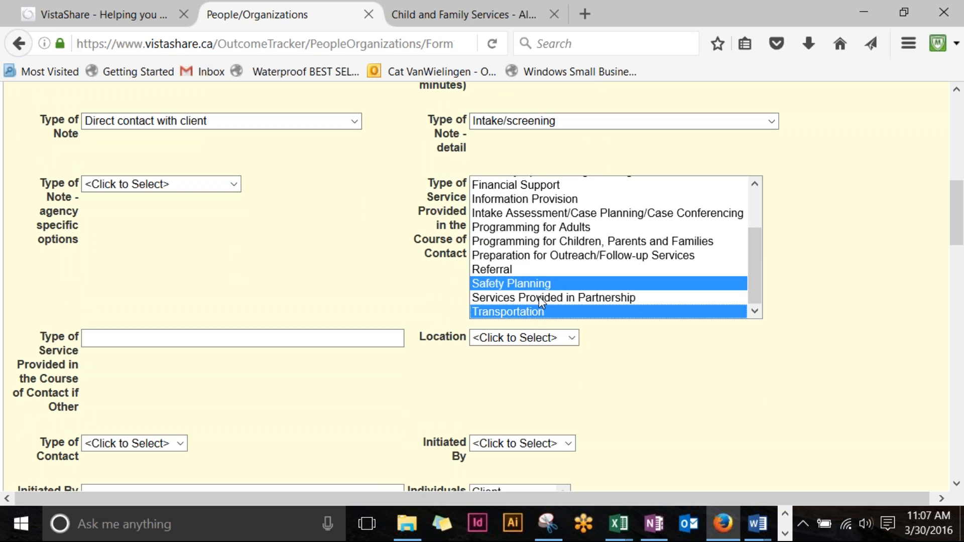
scroll(541, 300, "up", 1)
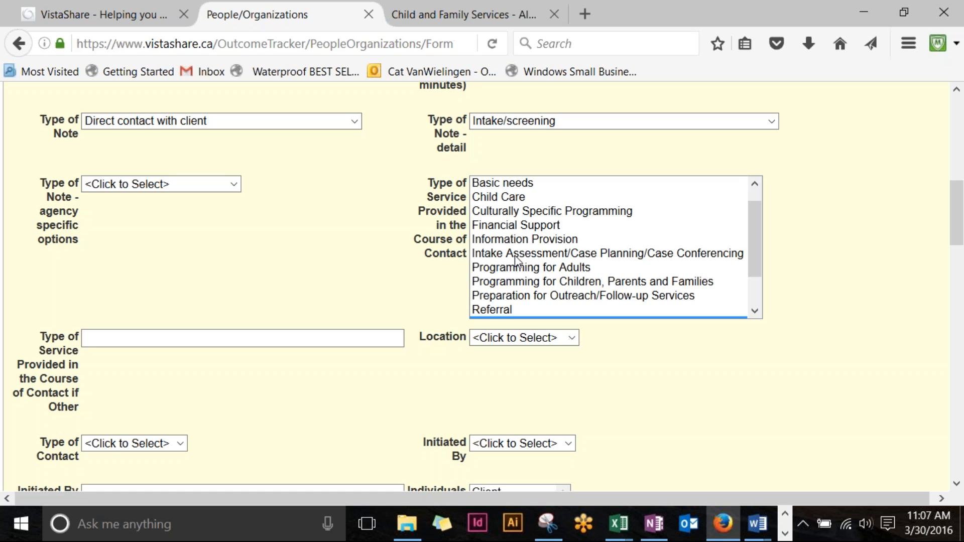
left_click(560, 258)
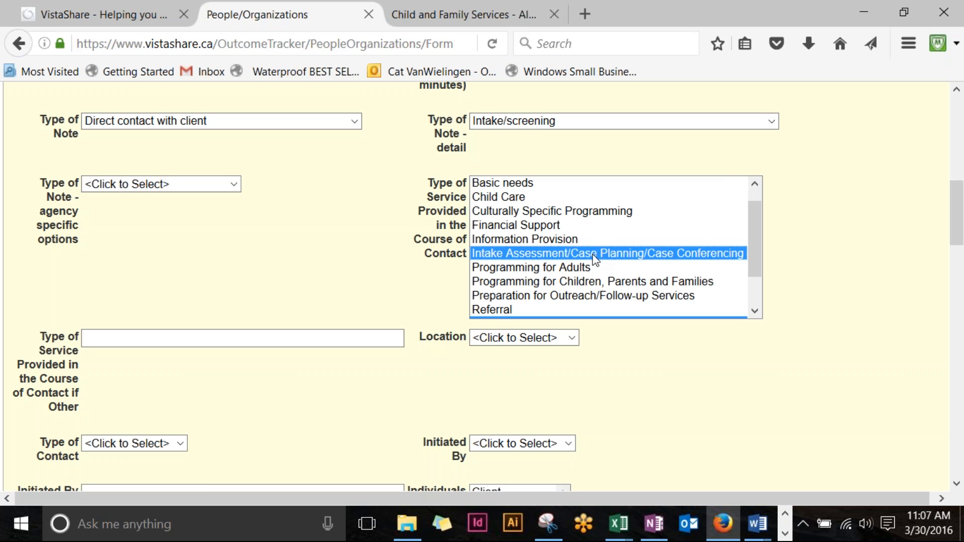
left_click(517, 200, "ctrl")
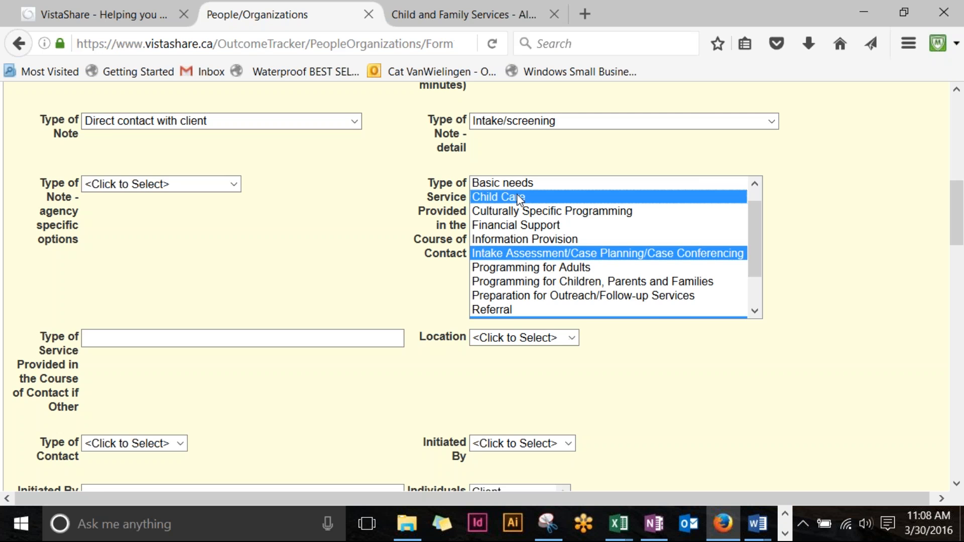
scroll(517, 194, "up", 5)
scroll(529, 204, "down", 4)
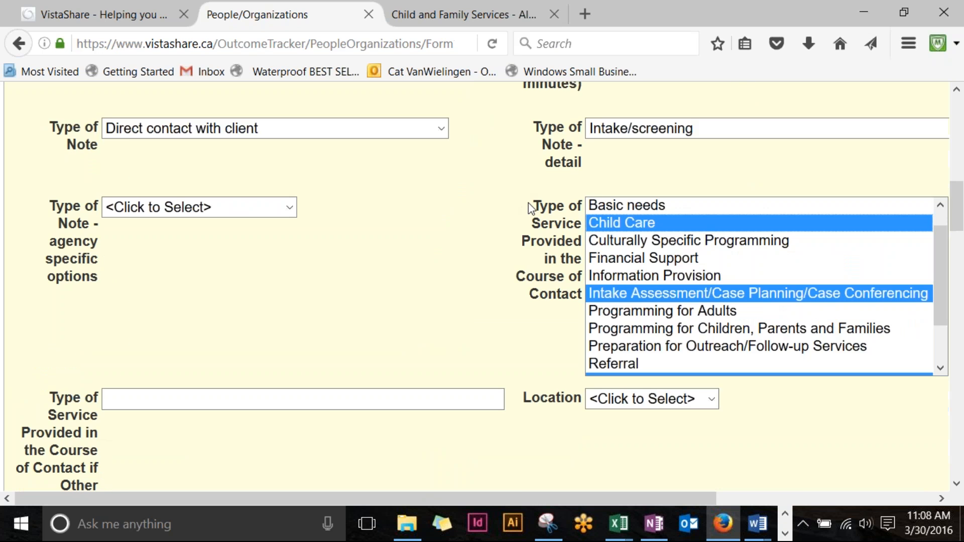
scroll(649, 246, "down", 1)
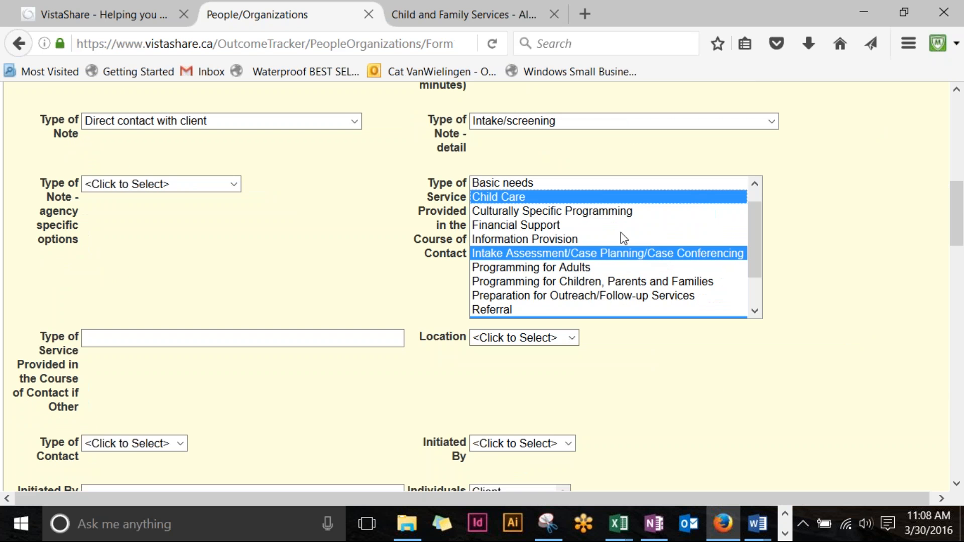
left_click_drag(755, 217, 777, 288)
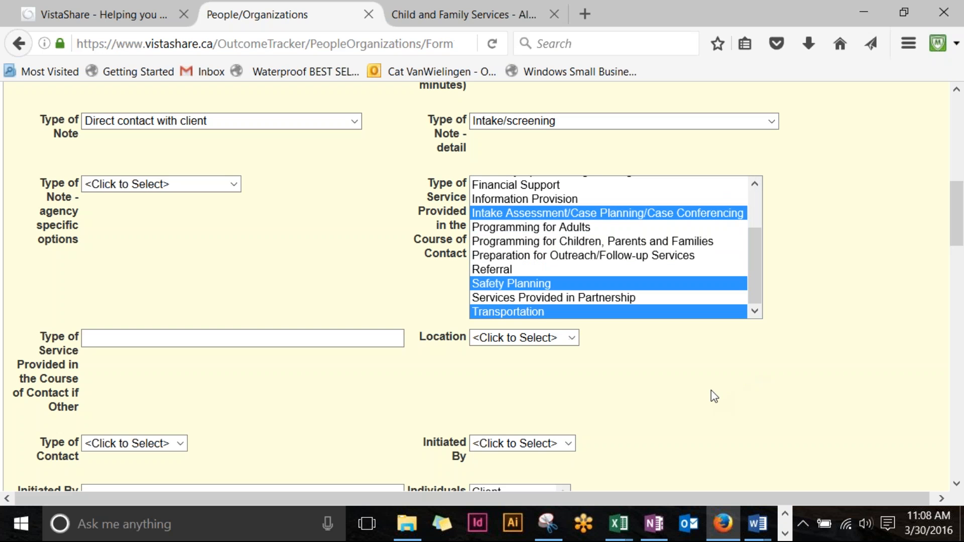
Step: Set the case note's Type of Contact to In Person
scroll(674, 393, "down", 5)
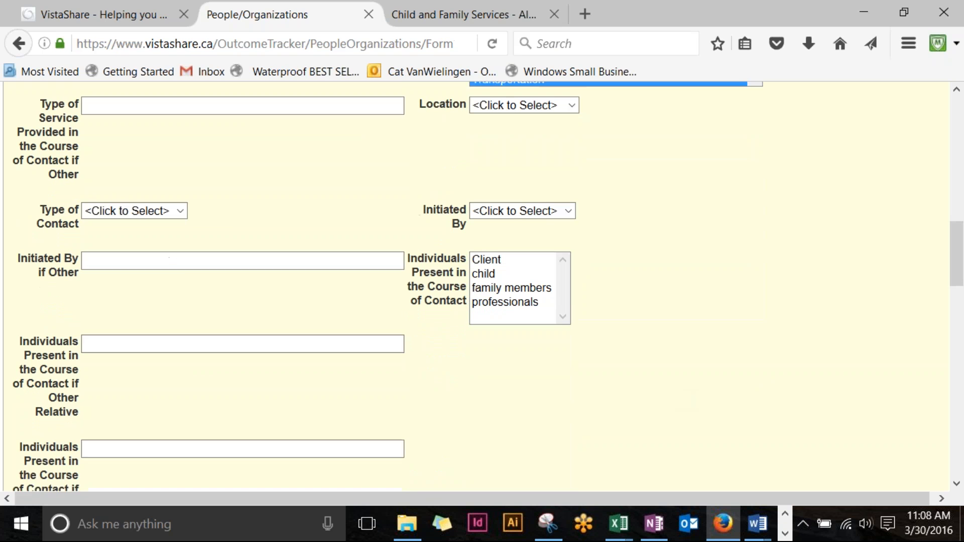
left_click(182, 203)
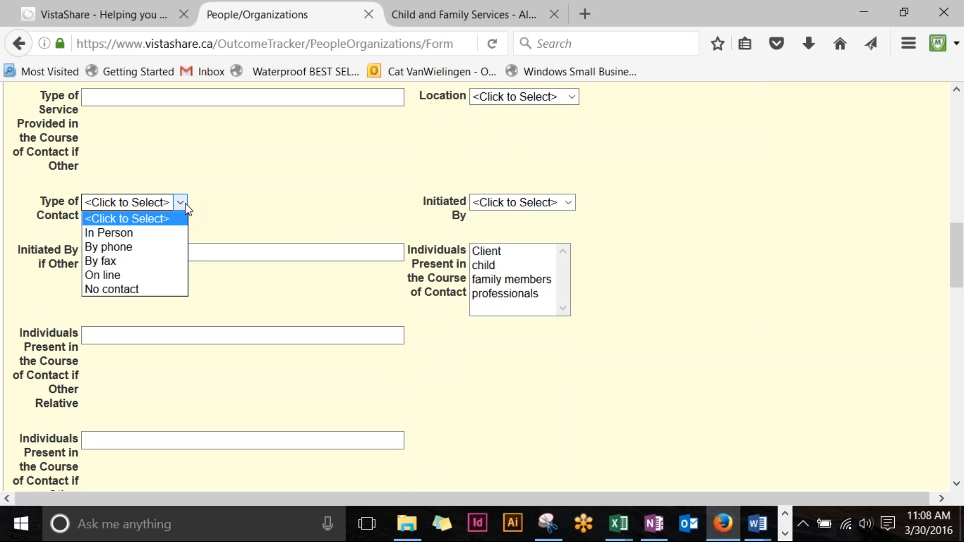
left_click(158, 232)
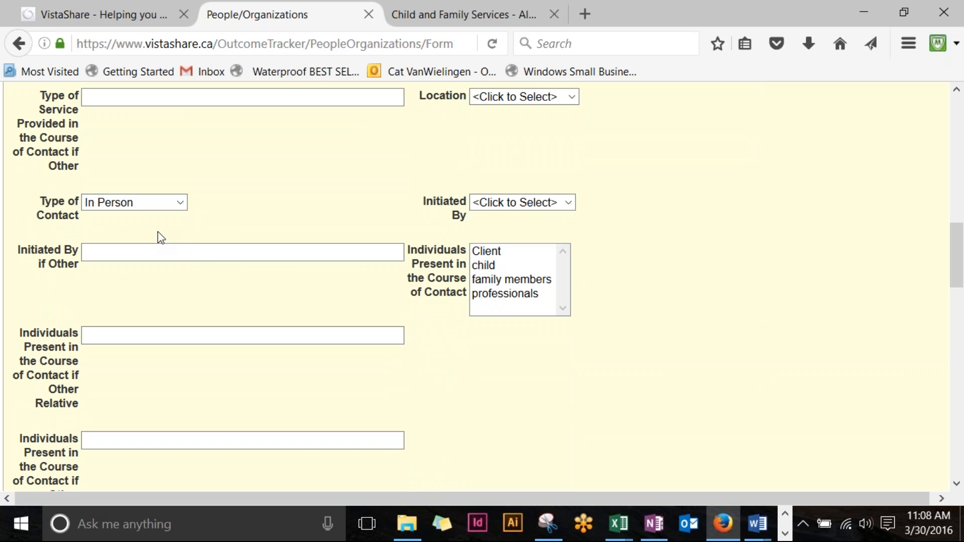
left_click(179, 204)
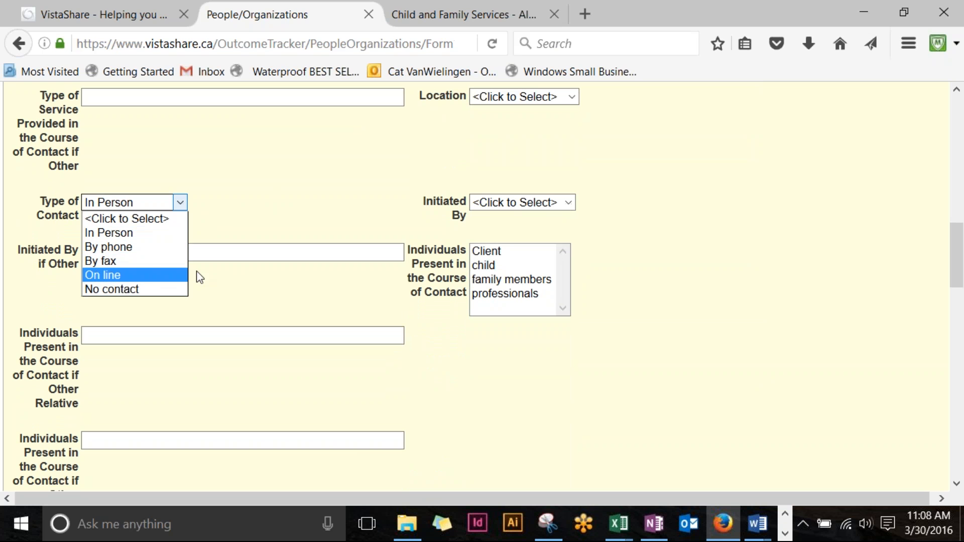
left_click(273, 209)
scroll(280, 209, "down", 2)
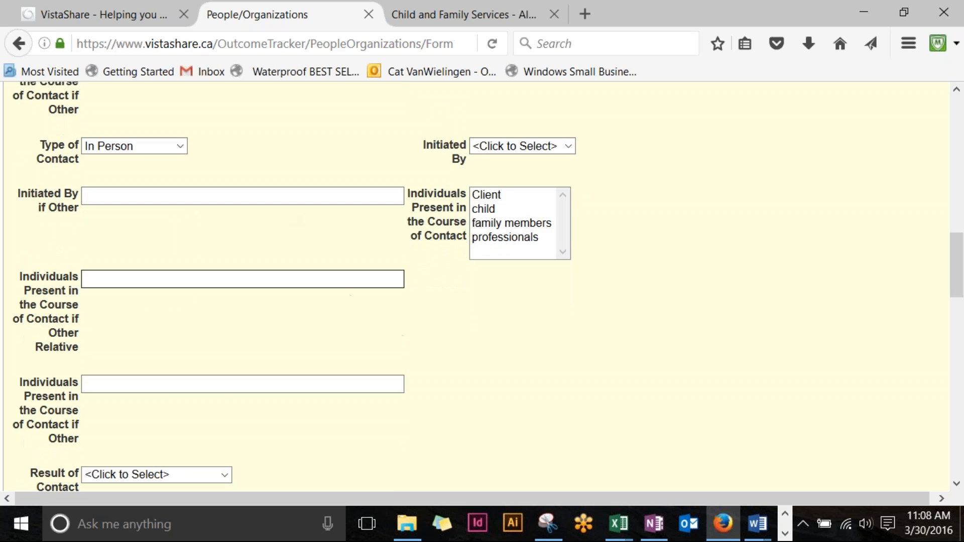
scroll(208, 204, "down", 9)
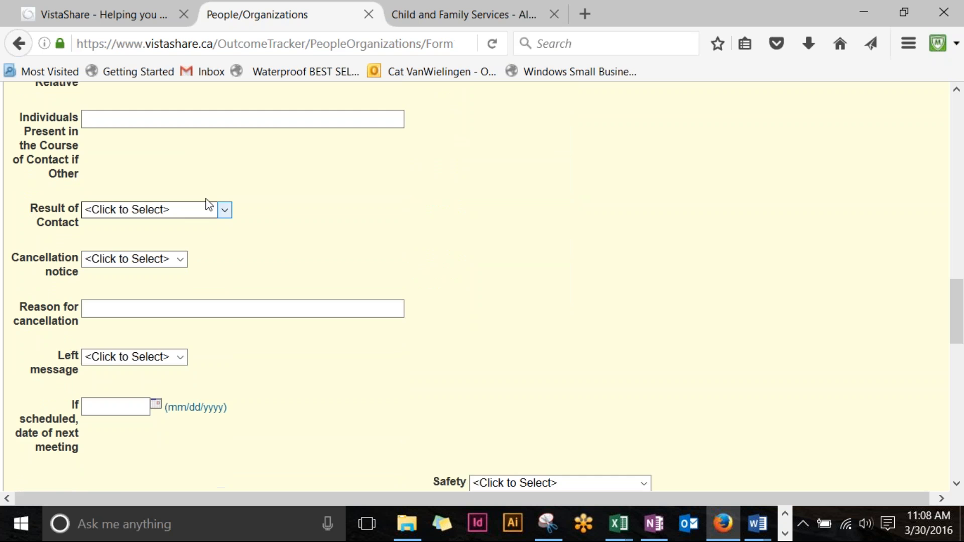
scroll(236, 218, "down", 6)
scroll(236, 218, "down", 3)
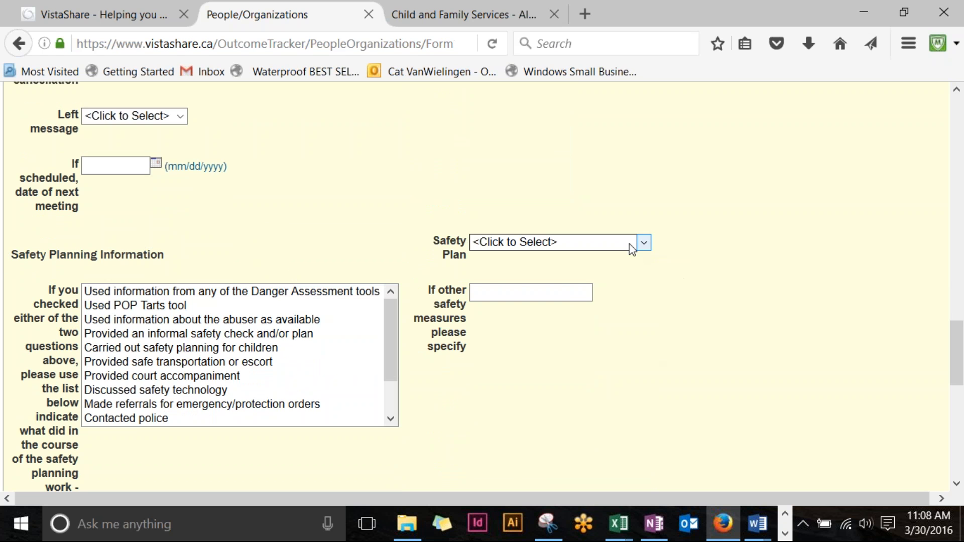
Step: Set Safety Plan to 'Developed a safety plan'
left_click(645, 243)
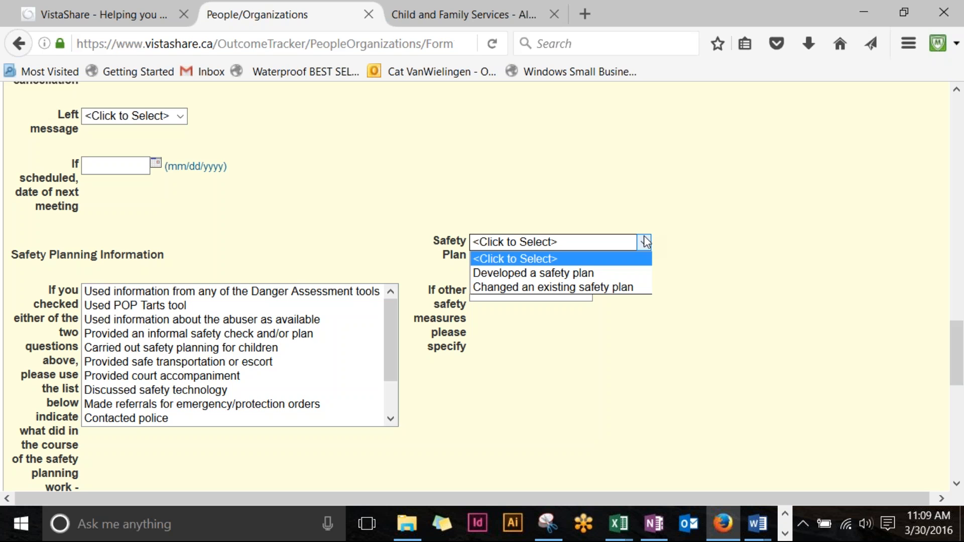
left_click(557, 277)
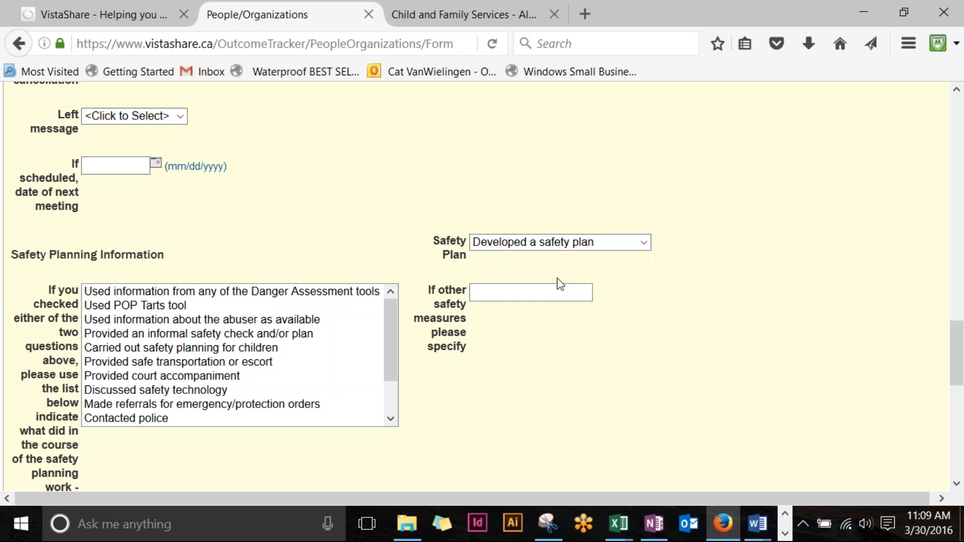
left_click(578, 245)
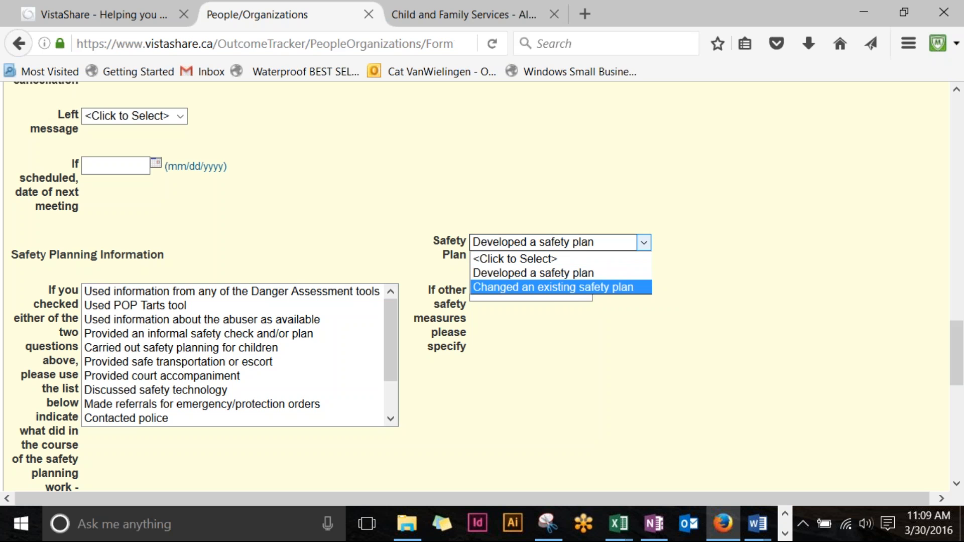
left_click(567, 277)
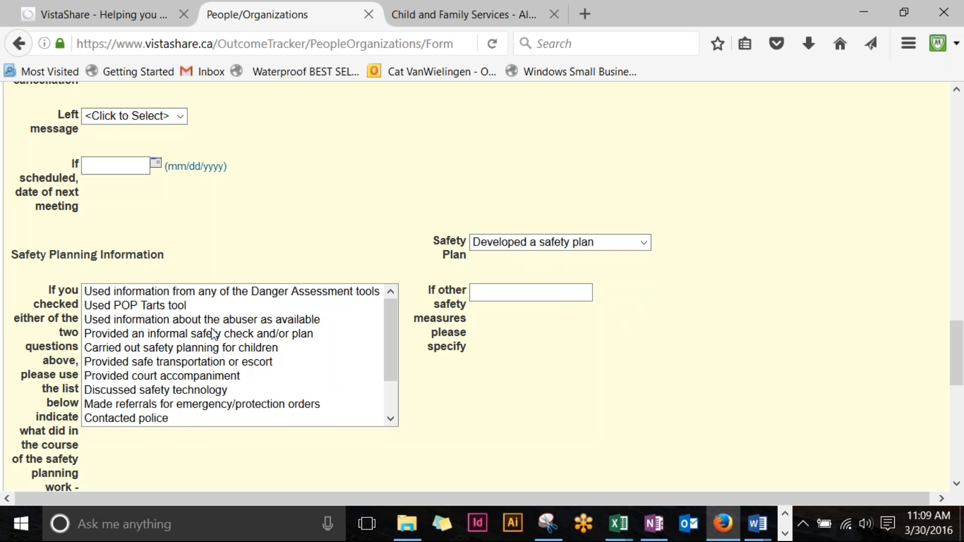
Step: Mark Contacted police, Discussed safety technology and Carried out safety planning for children
scroll(210, 321, "down", 2)
scroll(210, 321, "up", 1)
left_click_drag(391, 305, 393, 362)
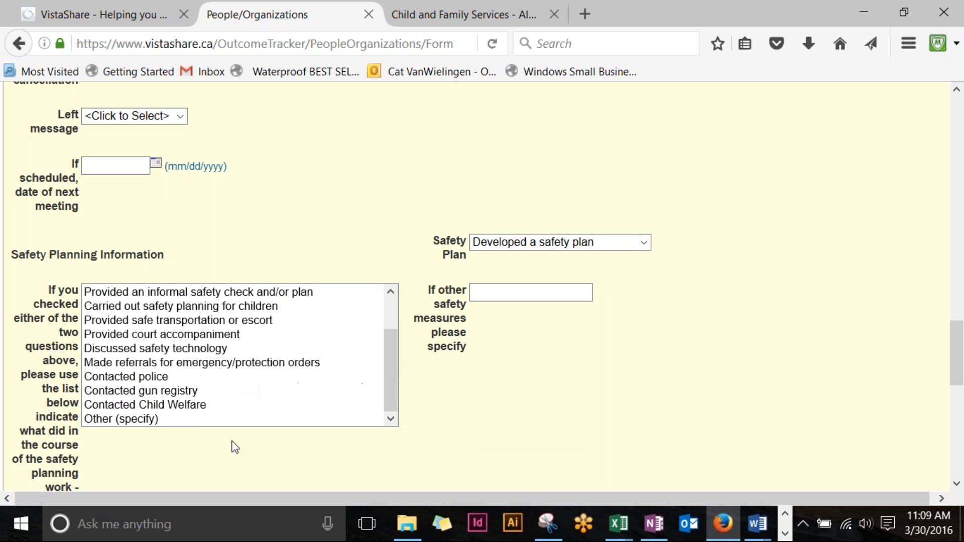
left_click(149, 385)
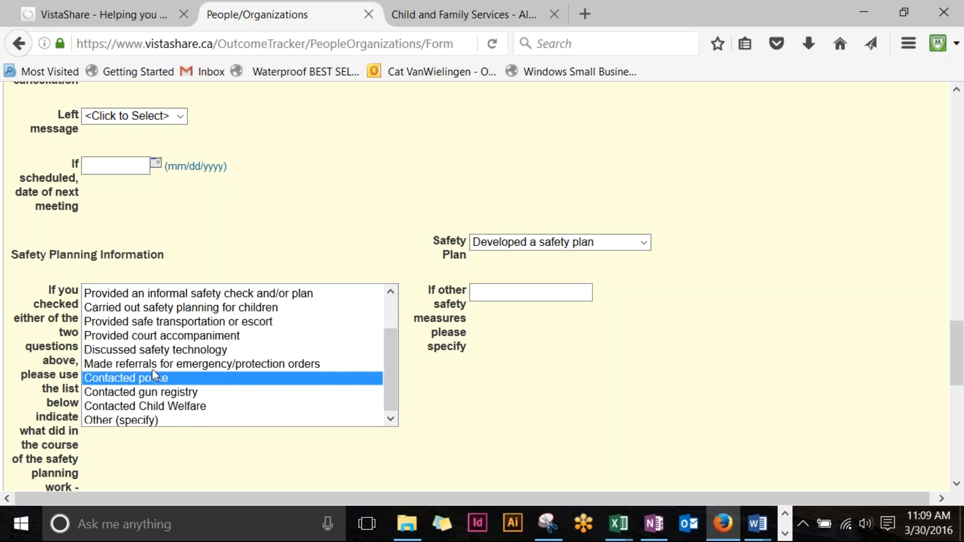
scroll(149, 375, "up", 1)
left_click(197, 390, "ctrl")
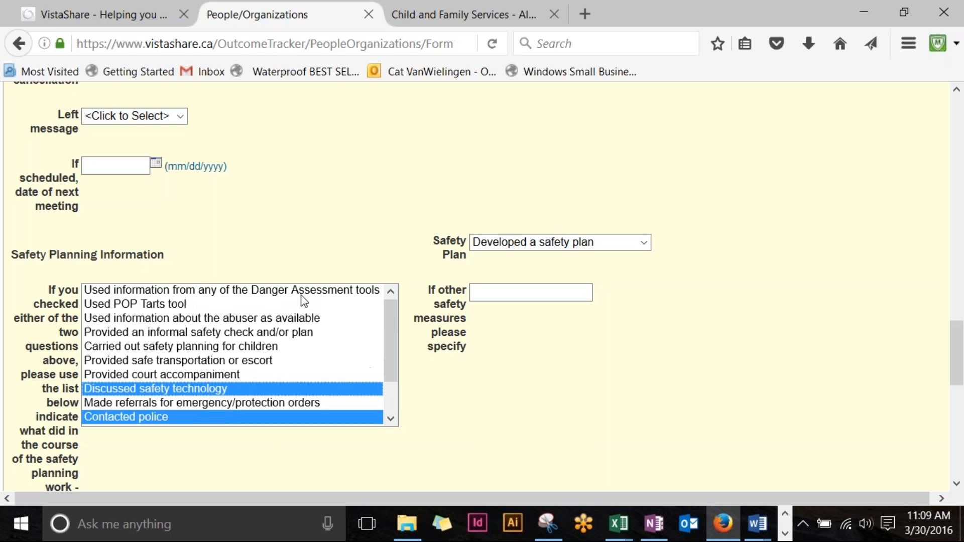
key("ctrl+plus")
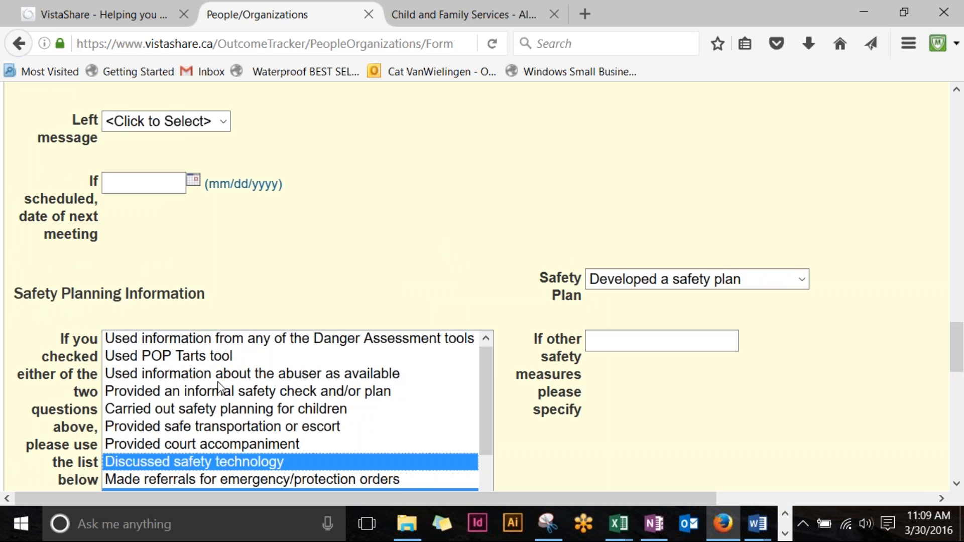
key("ctrl+minus")
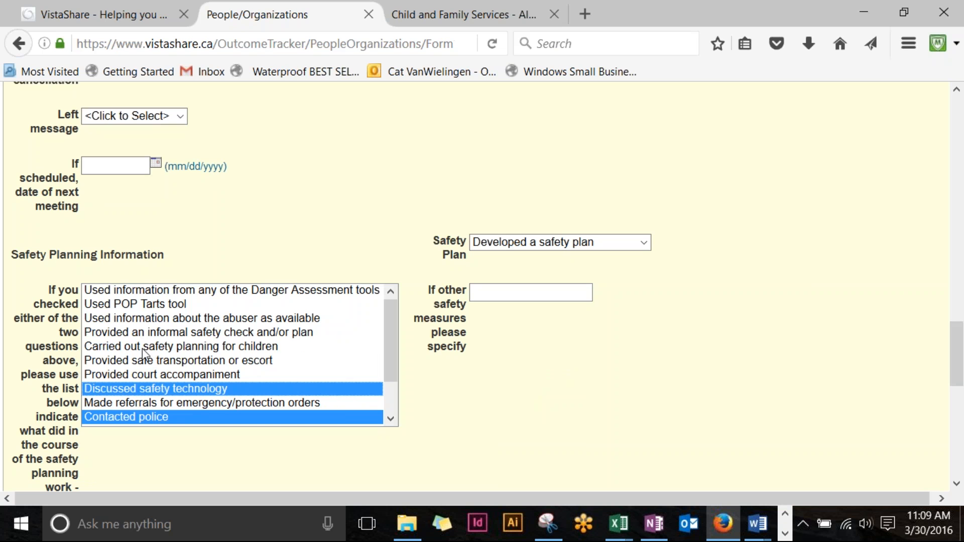
left_click(142, 349, "ctrl")
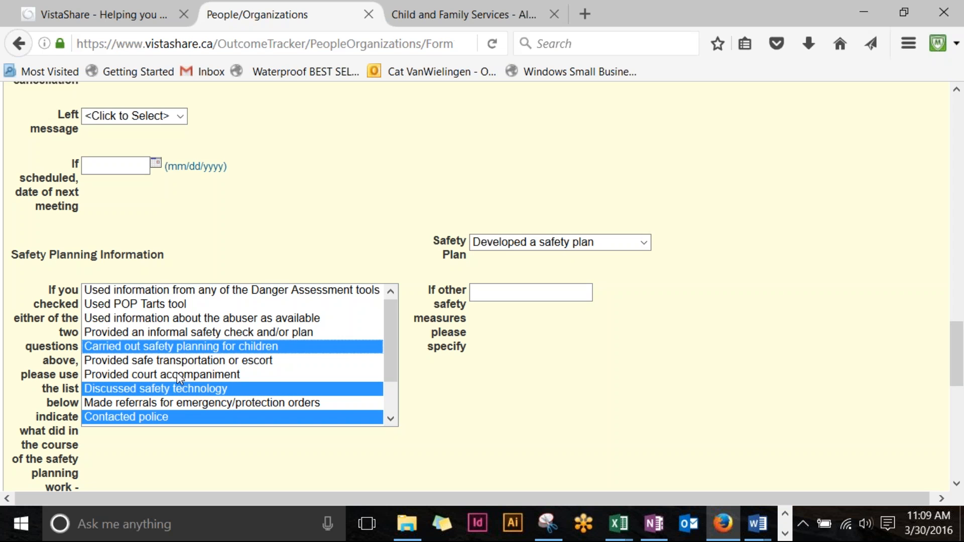
scroll(264, 336, "down", 1)
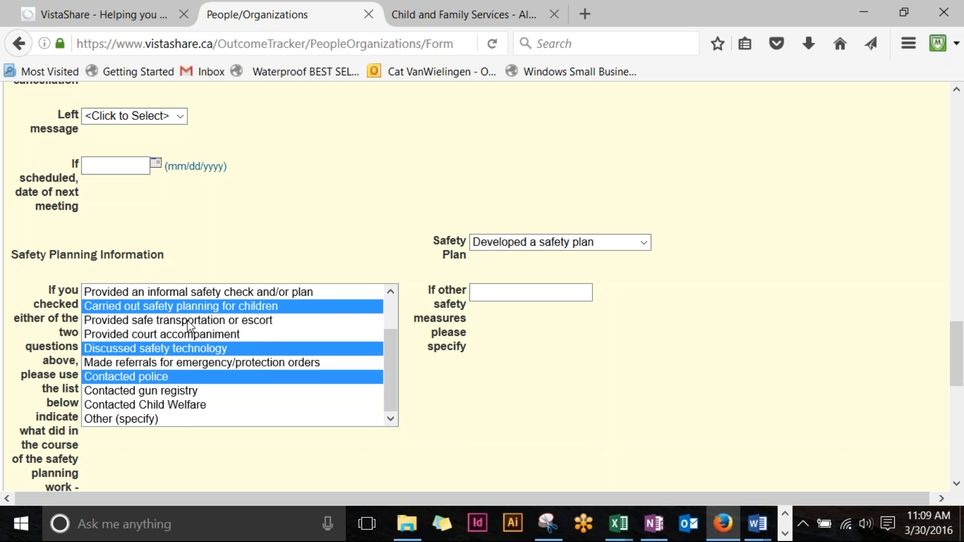
scroll(550, 372, "down", 3)
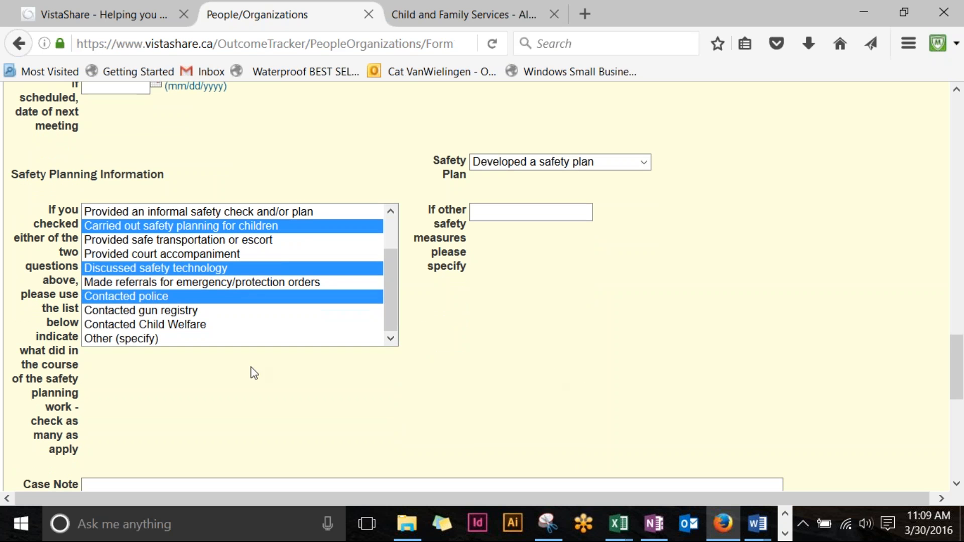
Step: Enter the placeholder text 'dslkfjdslkfjsladjf dlkfjsdlfkj idjfeoijfdfkdla eijeifdklsf.' in the Case Note box
scroll(255, 387, "down", 5)
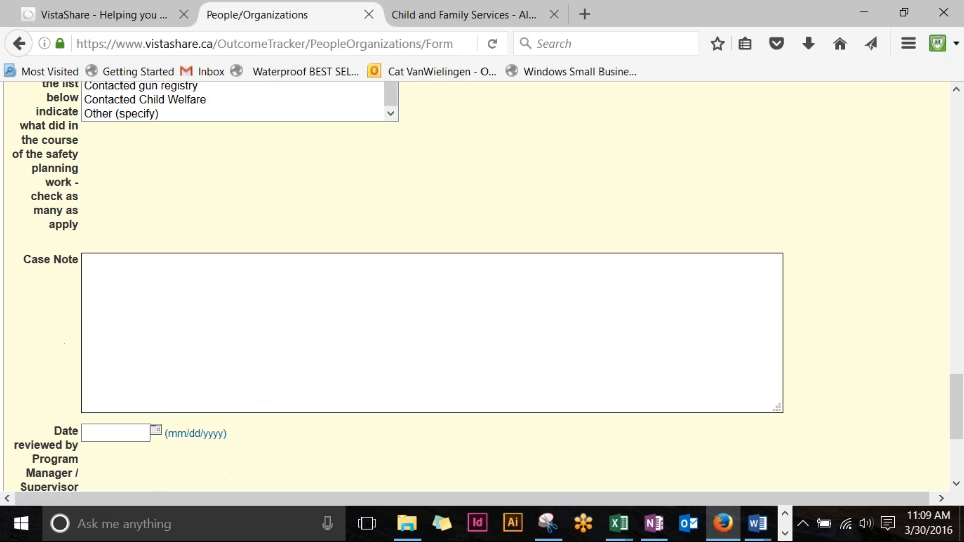
scroll(256, 380, "down", 4)
scroll(254, 372, "up", 2)
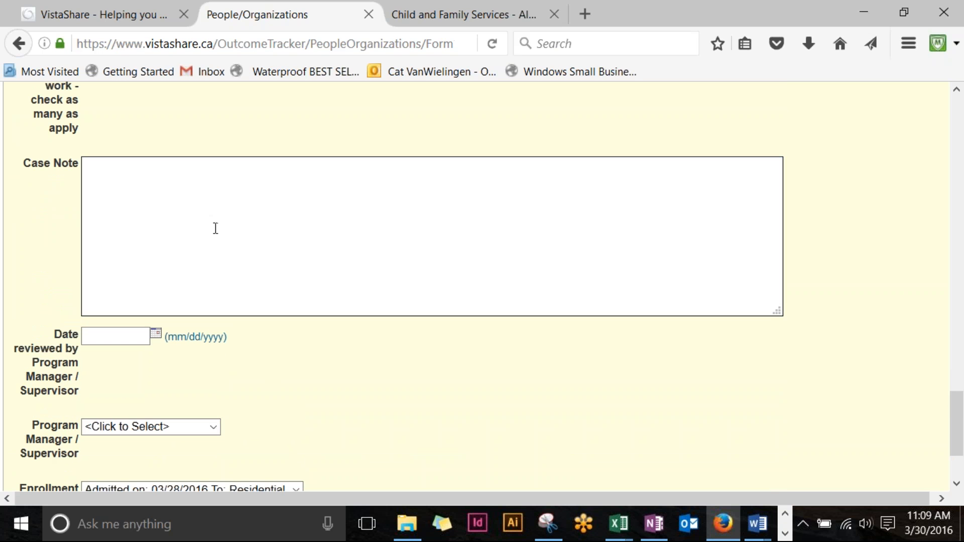
type("dslkfjdslkfjsladjf dlkfjsdlfkj ")
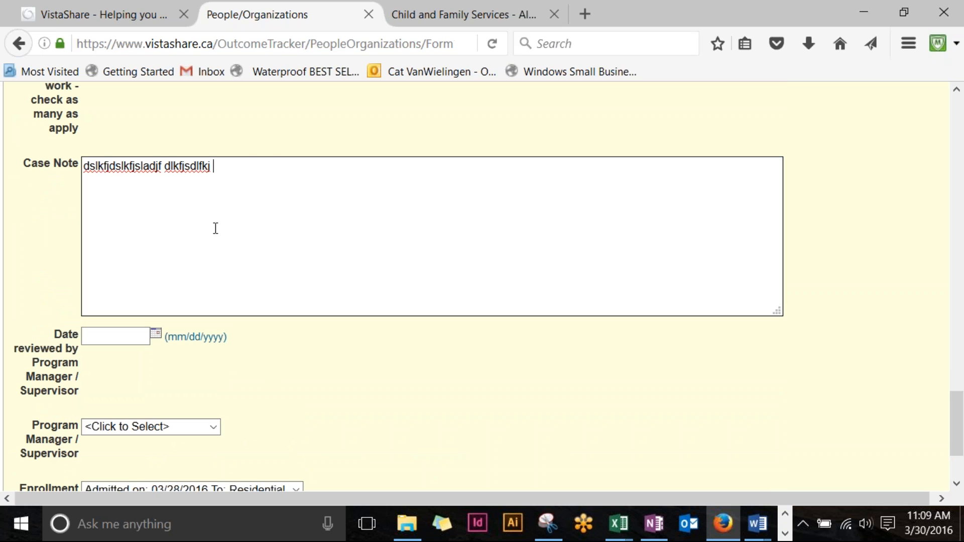
type("idjfeoijfdfkdla eijeifdklsf.")
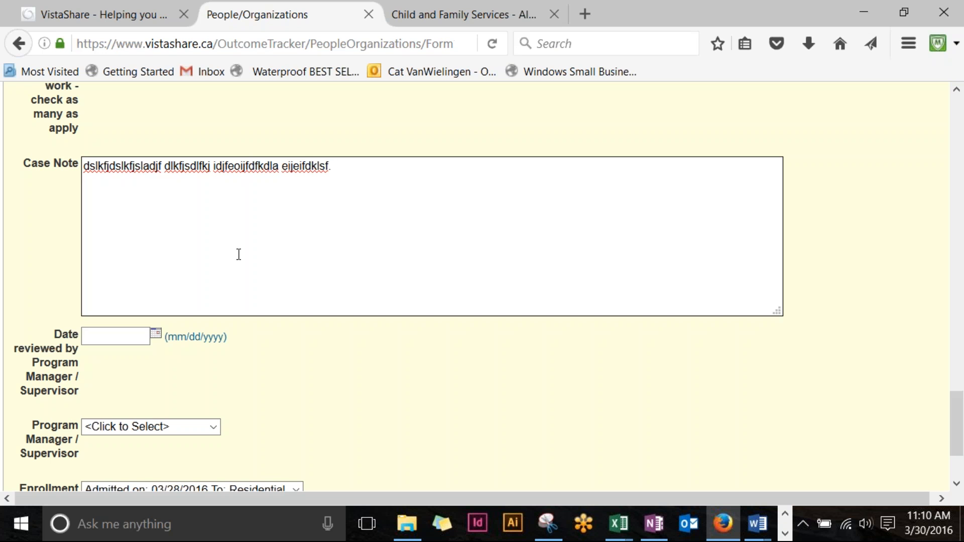
scroll(336, 375, "down", 3)
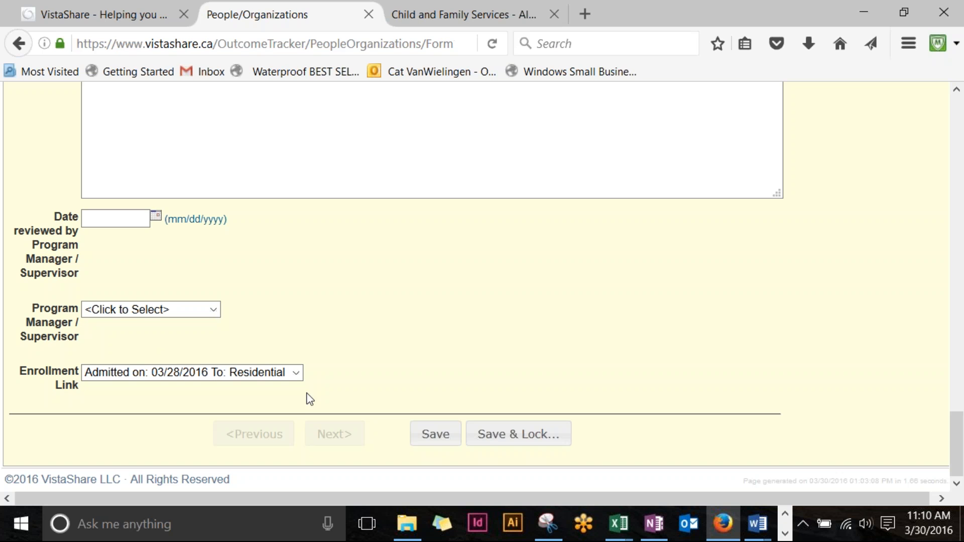
left_click(297, 373)
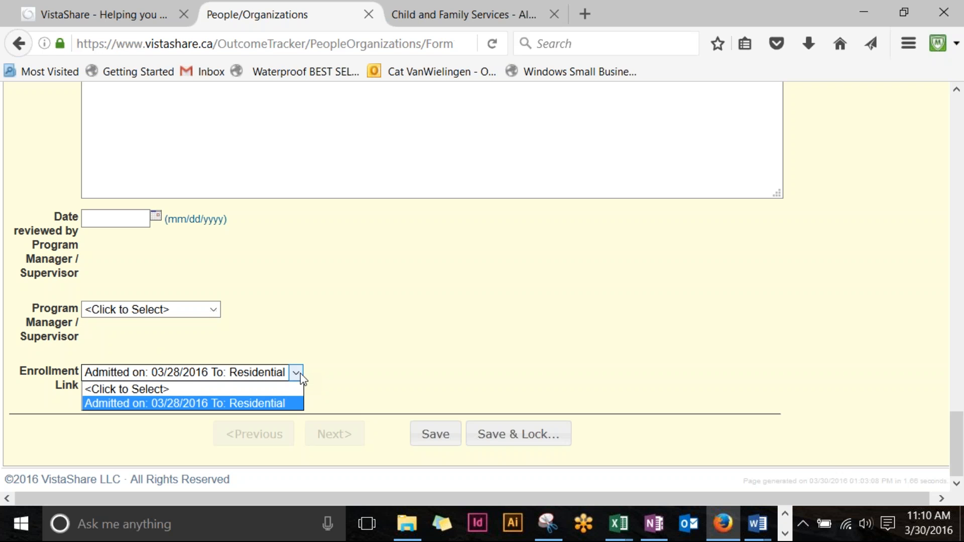
left_click(279, 402)
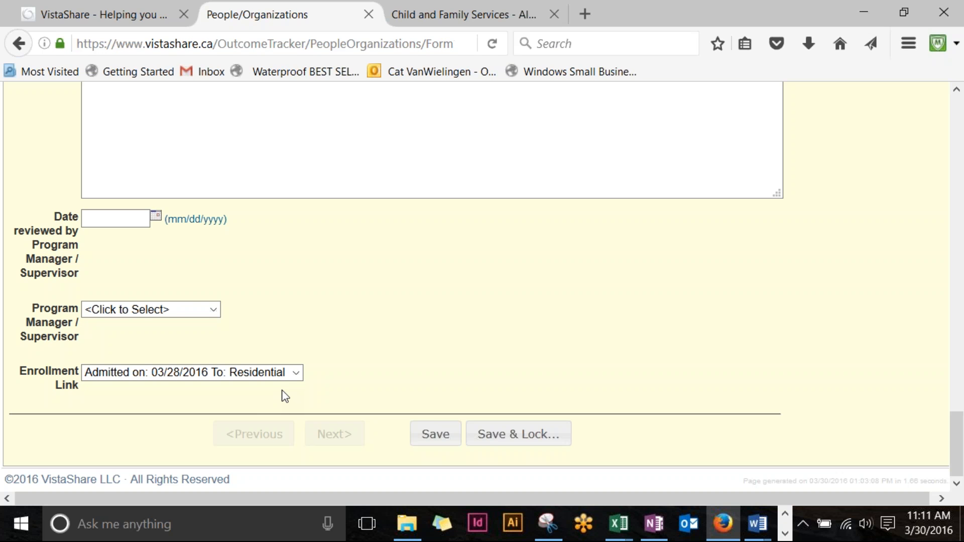
Step: Keep the enrollment link on the 03/28/2016 Residential admission and save the case note
left_click(297, 376)
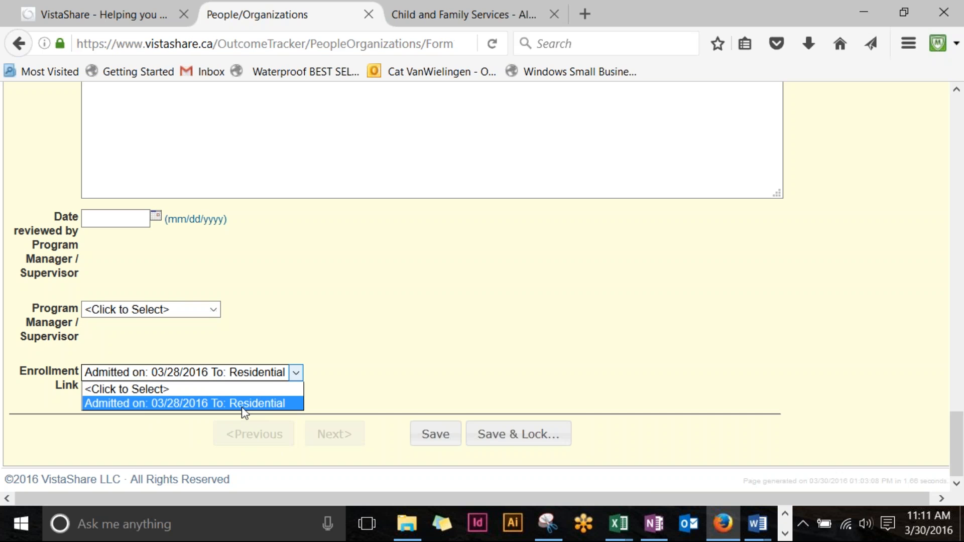
key("Up")
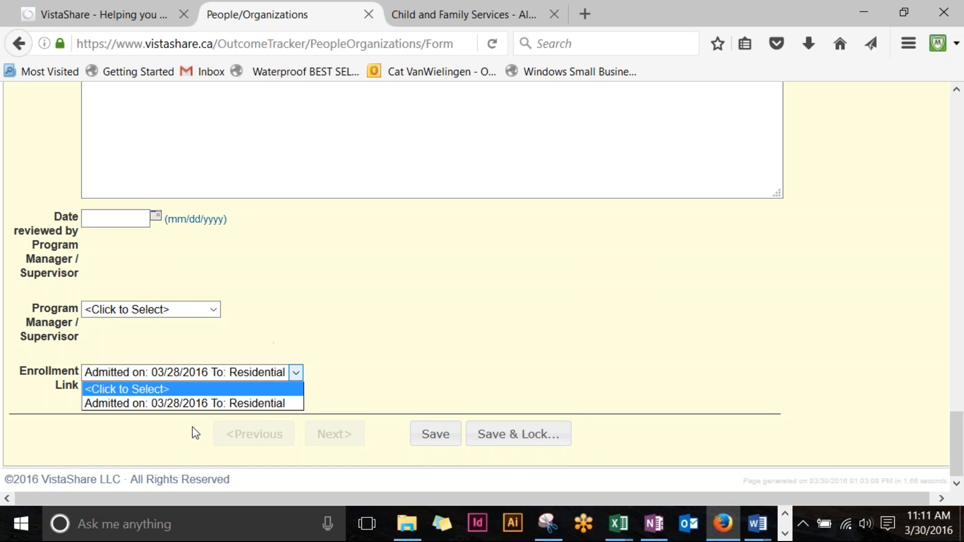
left_click(438, 440)
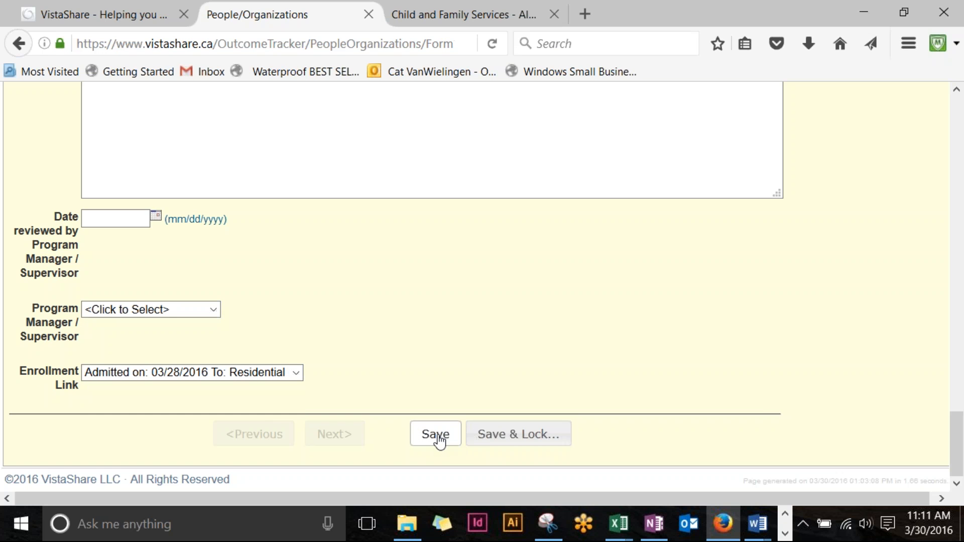
left_click(437, 437)
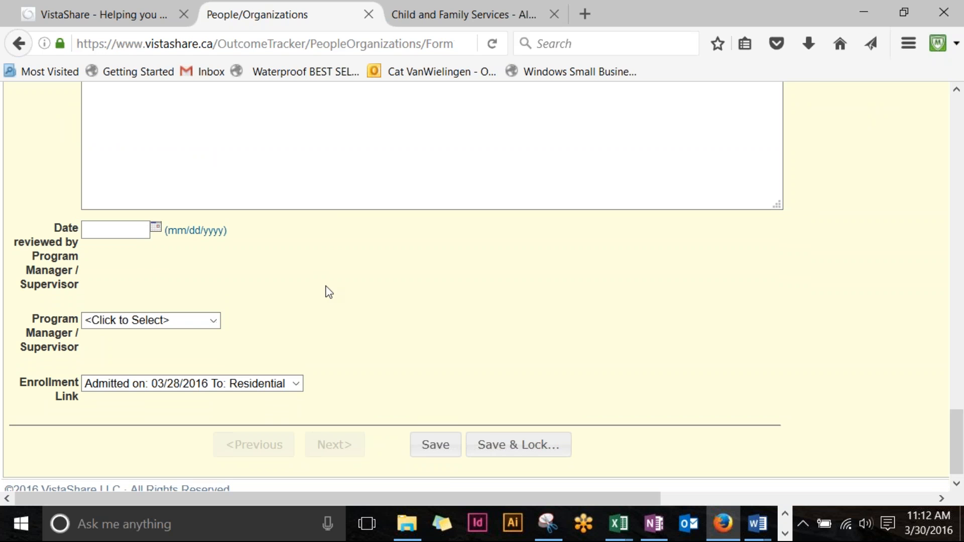
left_click(554, 458)
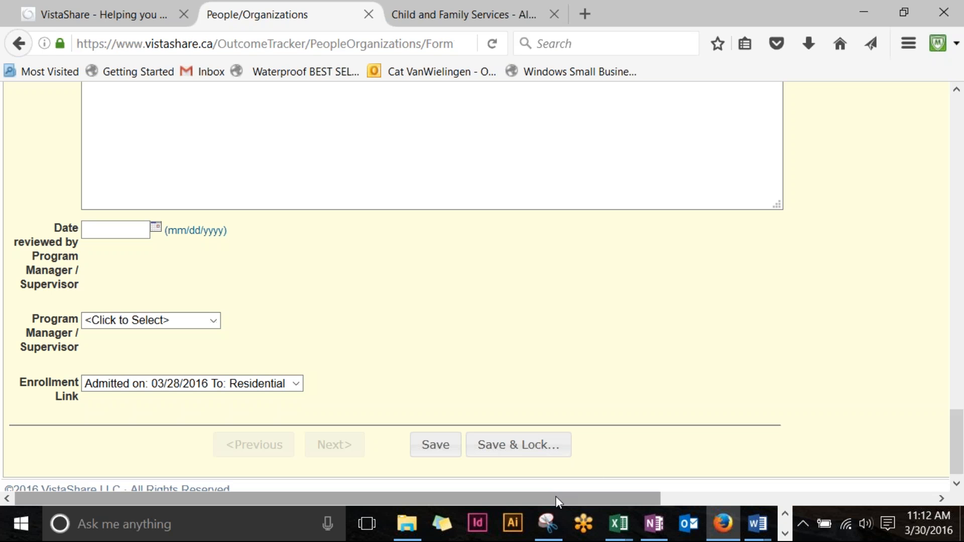
Step: Save and lock the 03/28/2016 case note, then review it in the Case Notes list
left_click(527, 449)
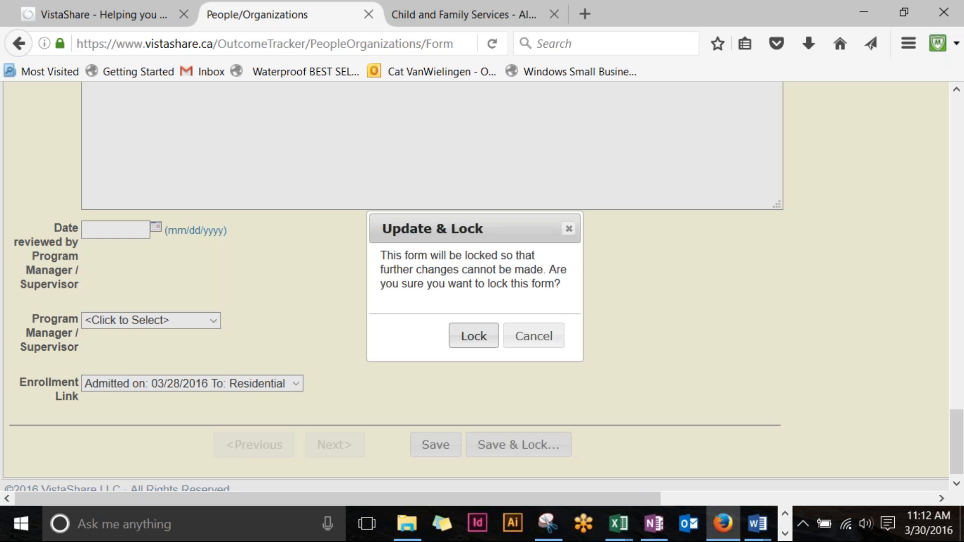
left_click(476, 336)
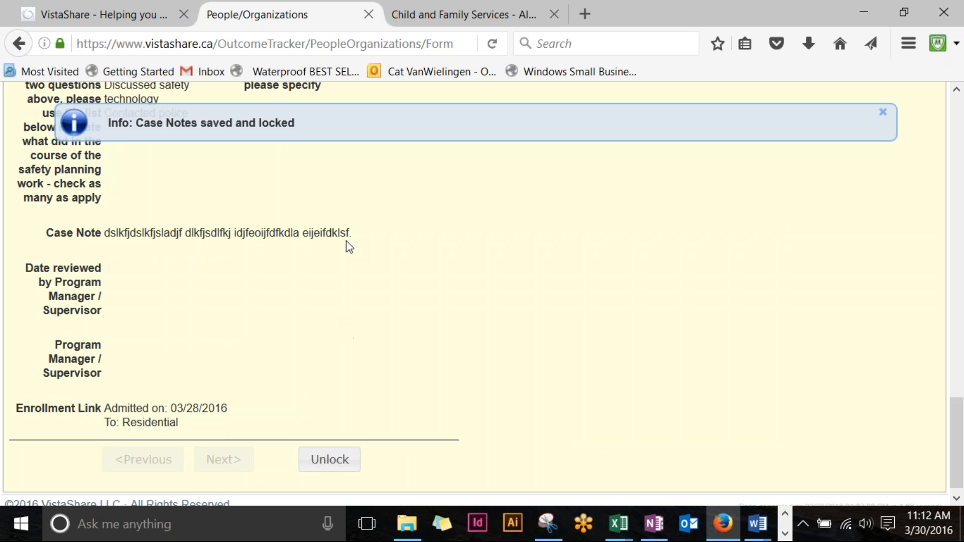
scroll(370, 439, "up", 1)
scroll(370, 438, "up", 2)
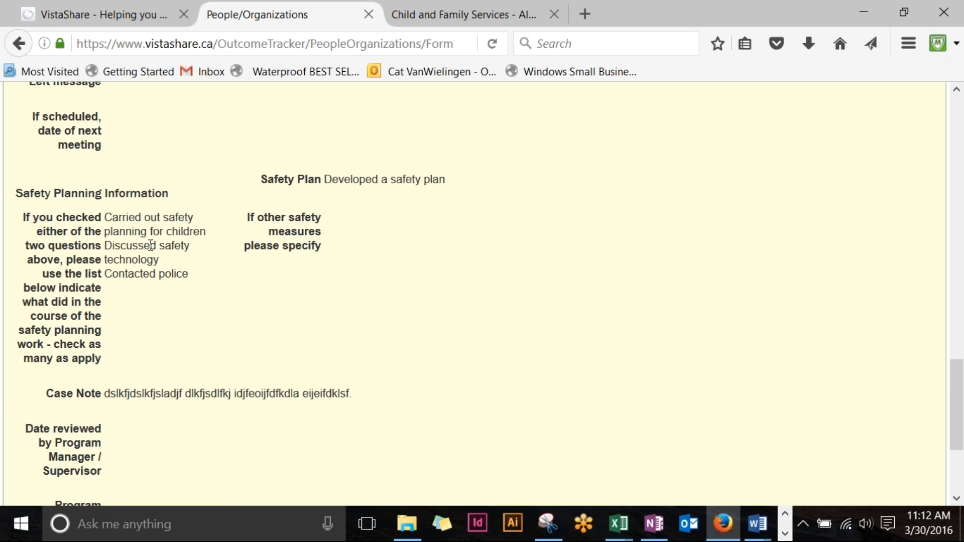
left_click_drag(142, 220, 332, 284)
left_click(340, 285)
scroll(146, 273, "up", 15)
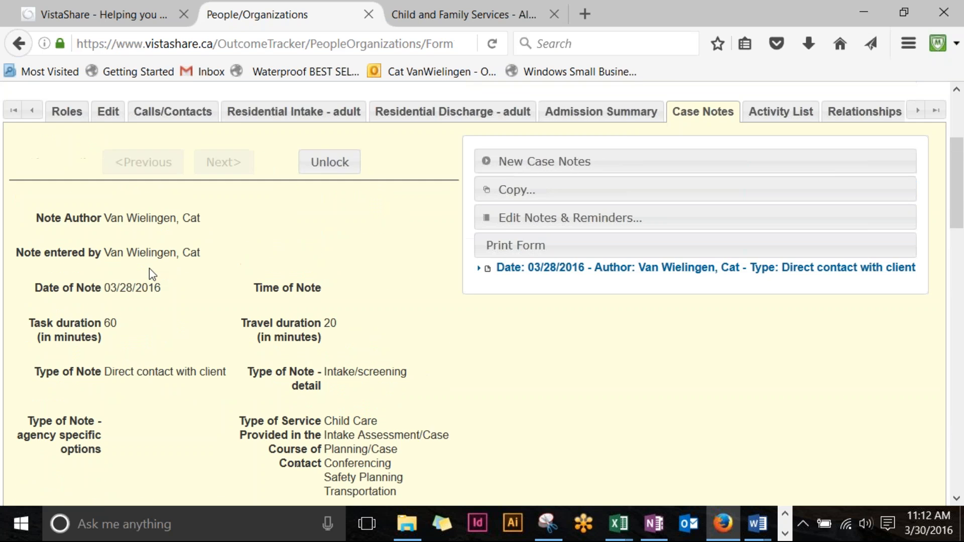
scroll(149, 274, "up", 3)
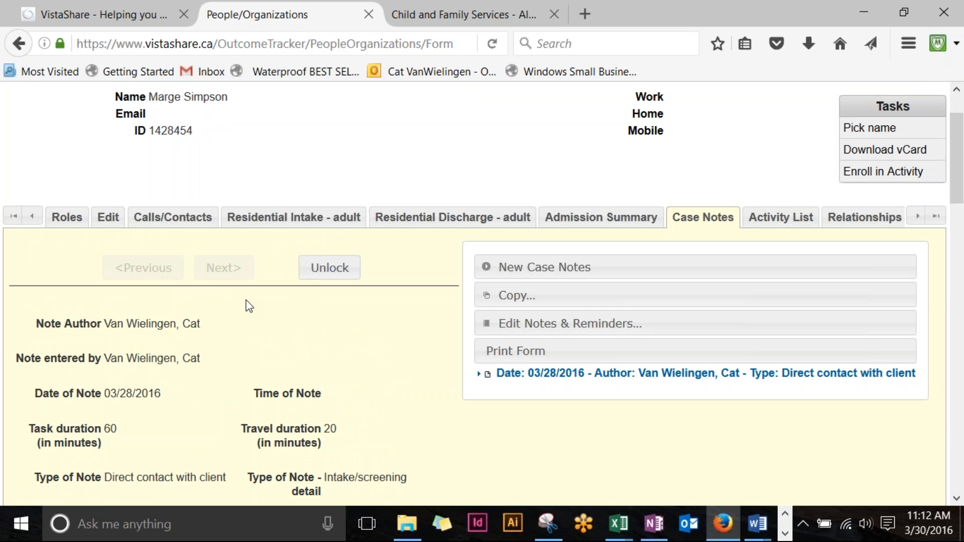
scroll(296, 384, "down", 1)
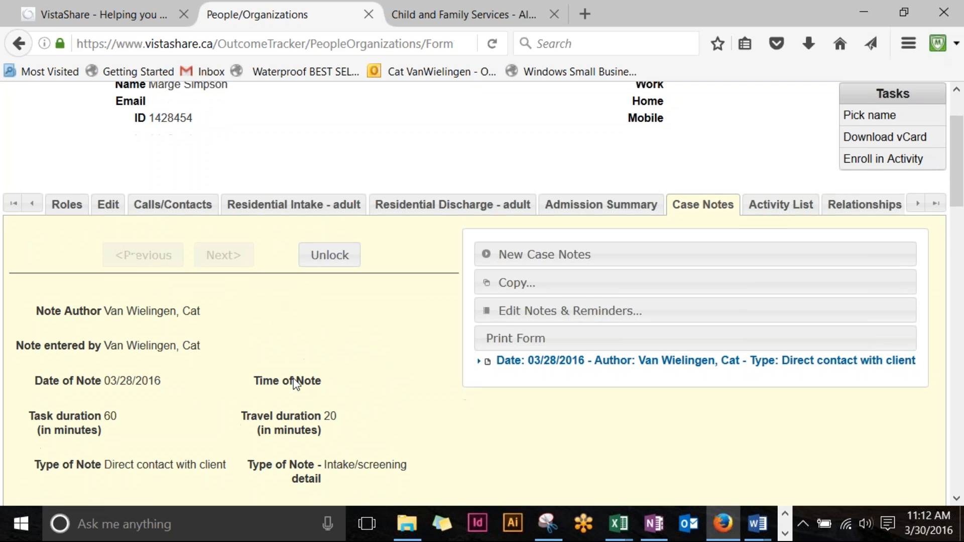
scroll(296, 385, "down", 20)
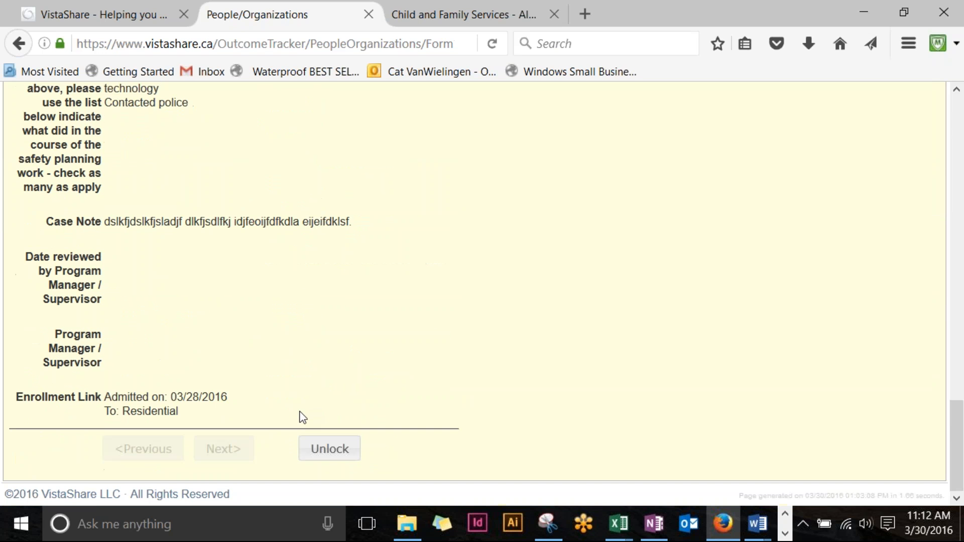
scroll(301, 417, "up", 20)
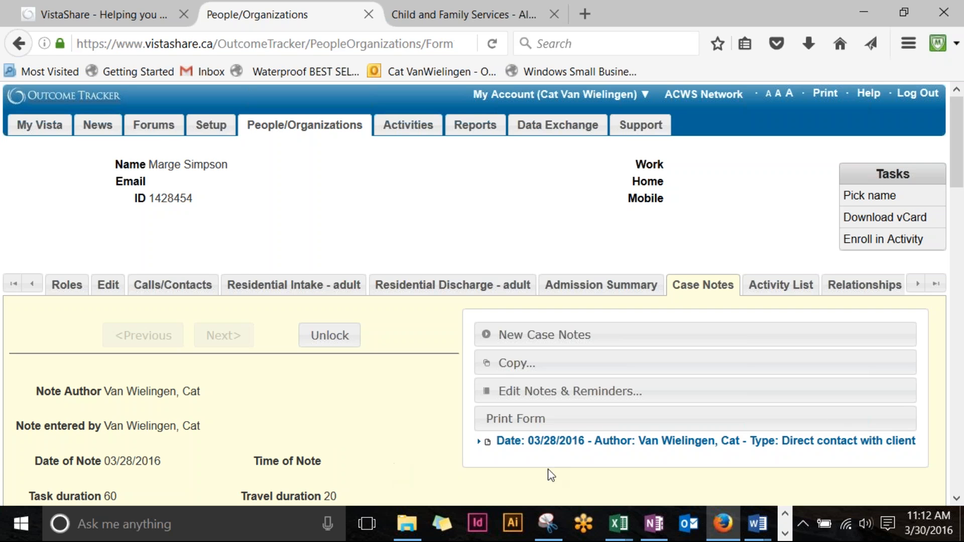
scroll(277, 404, "down", 2)
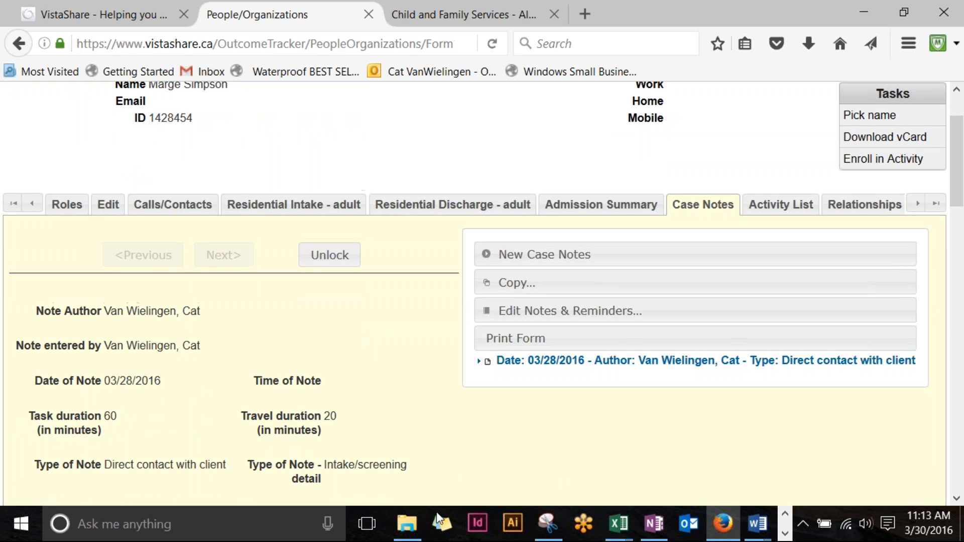
Step: Copy the 03/28/2016 case note to the same client (Self)
left_click(479, 362)
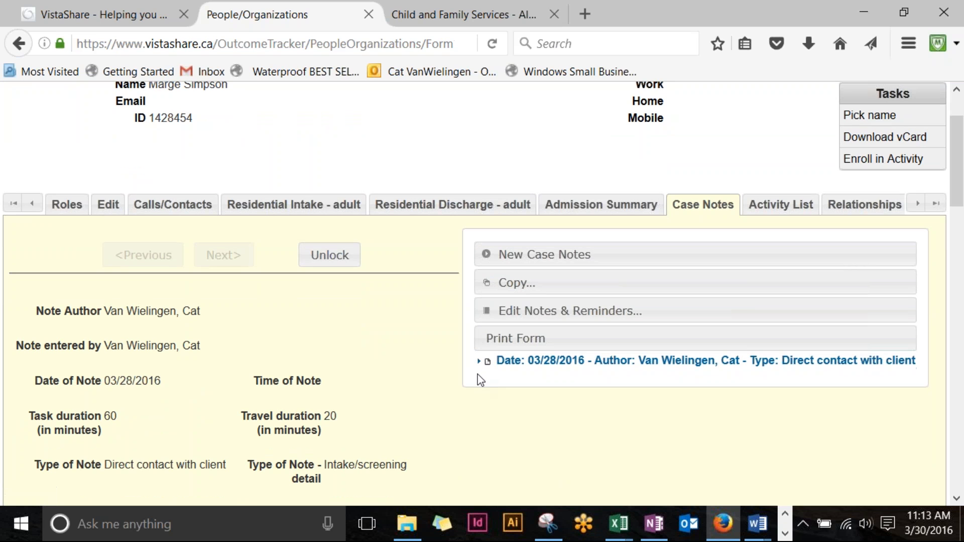
left_click(520, 286)
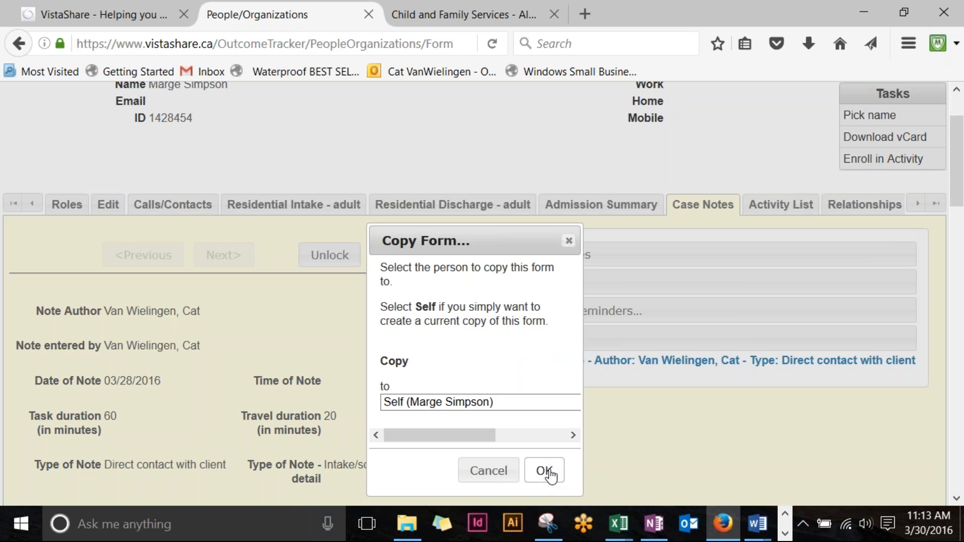
left_click(544, 471)
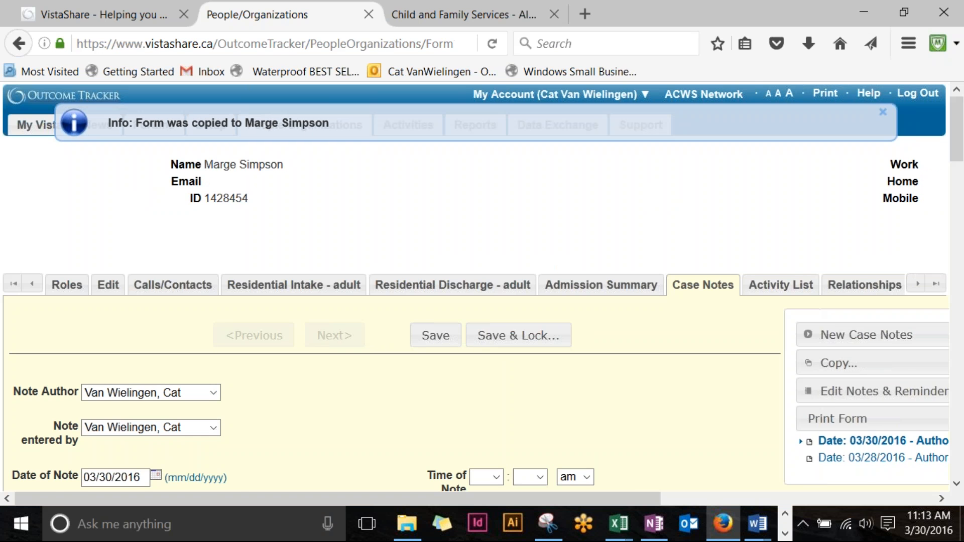
Step: Change the copied note's date to the 29th, task duration to 45, and clear travel duration
scroll(526, 428, "down", 4)
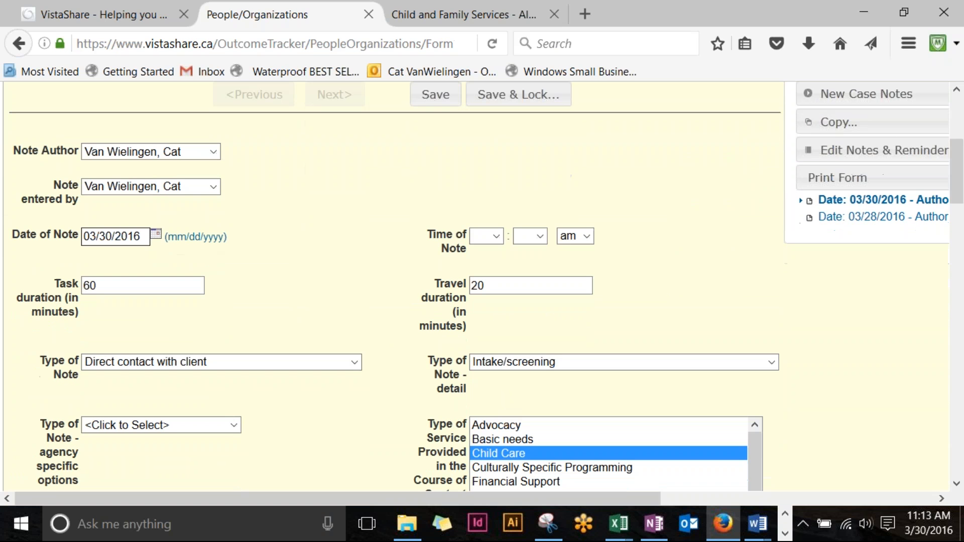
double_click(111, 239)
left_click(111, 237)
key("BackSpace")
key("BackSpace")
type("29")
left_click_drag(120, 282, 8, 260)
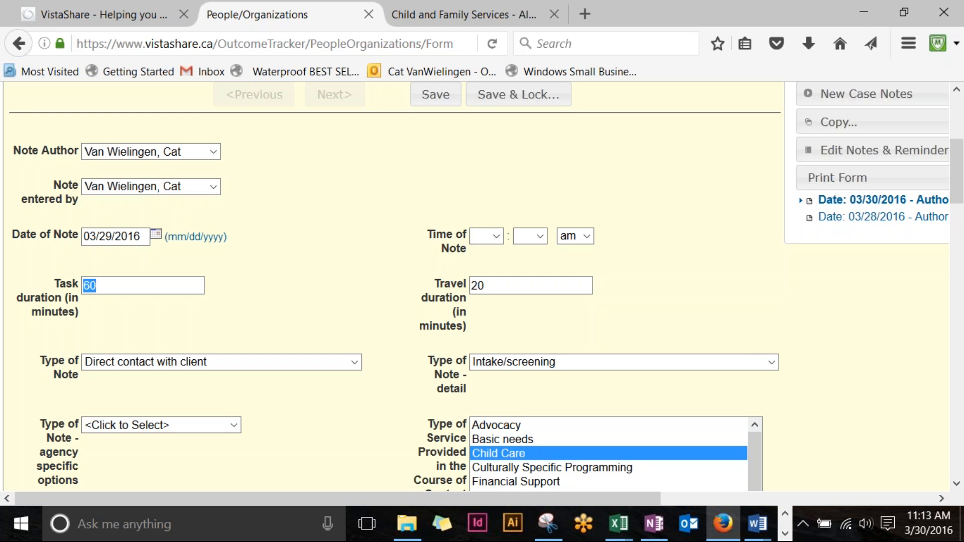
type("45")
left_click_drag(577, 287, 338, 282)
key("BackSpace")
Step: Set note detail to Support/case management with Advocacy, Financial Support and Information Provision services
left_click(523, 363)
left_click(523, 363)
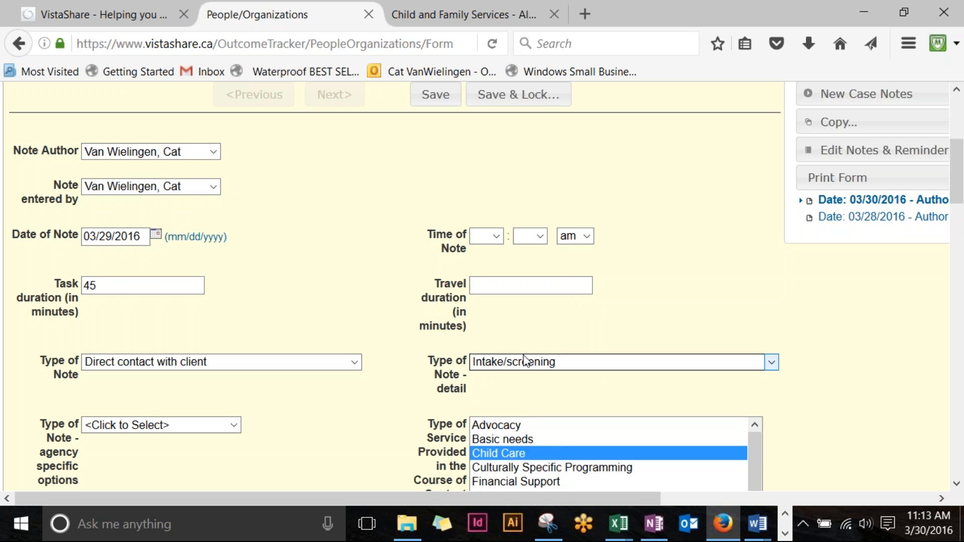
scroll(527, 365, "down", 3)
left_click(527, 284)
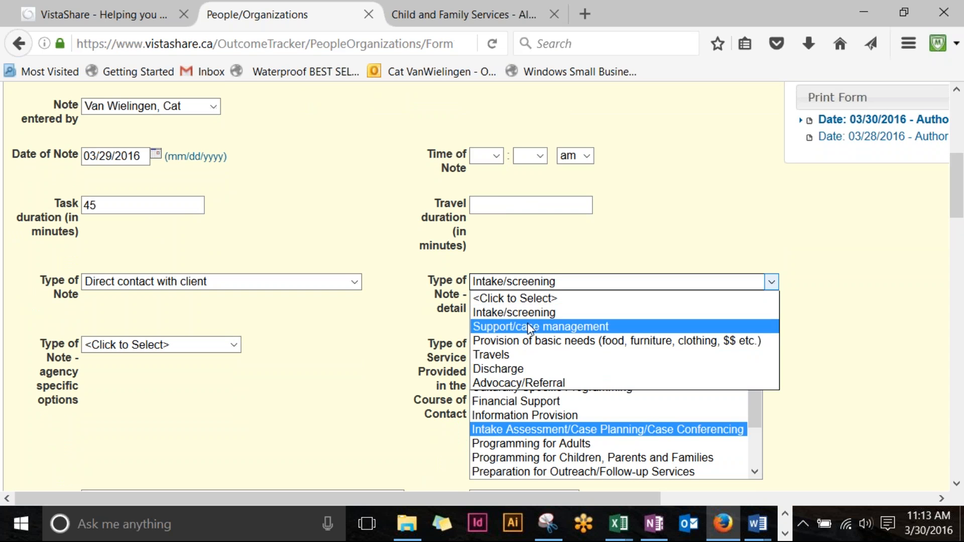
left_click(530, 327)
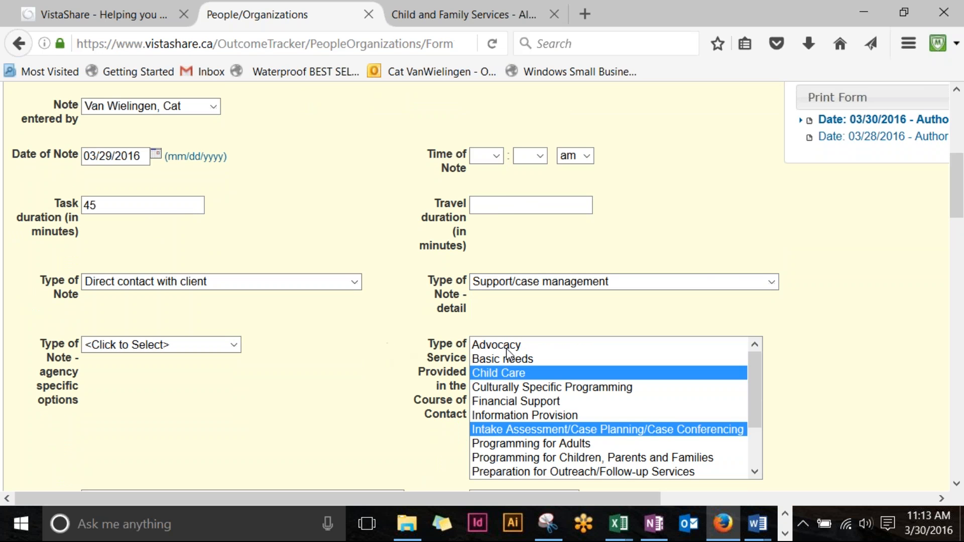
left_click(506, 345)
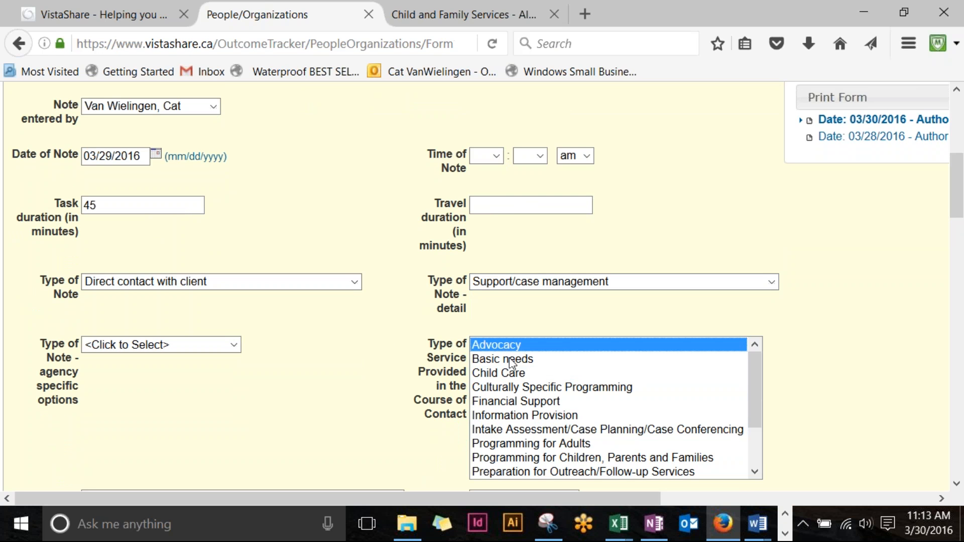
left_click(539, 401, "ctrl")
left_click(575, 418, "ctrl")
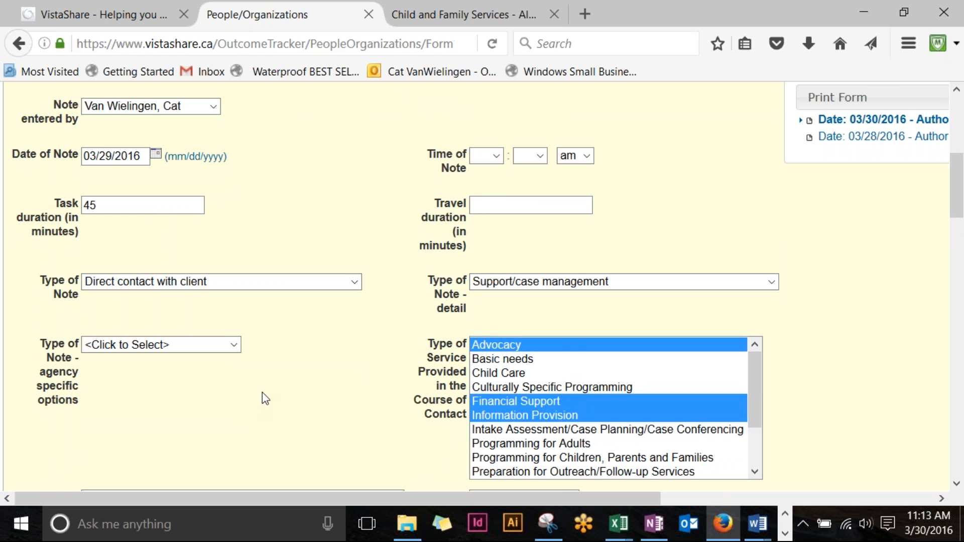
Step: Set safety plan to 'Changed an existing safety plan' with emergency/protection order referrals and informal safety check
scroll(262, 392, "down", 3)
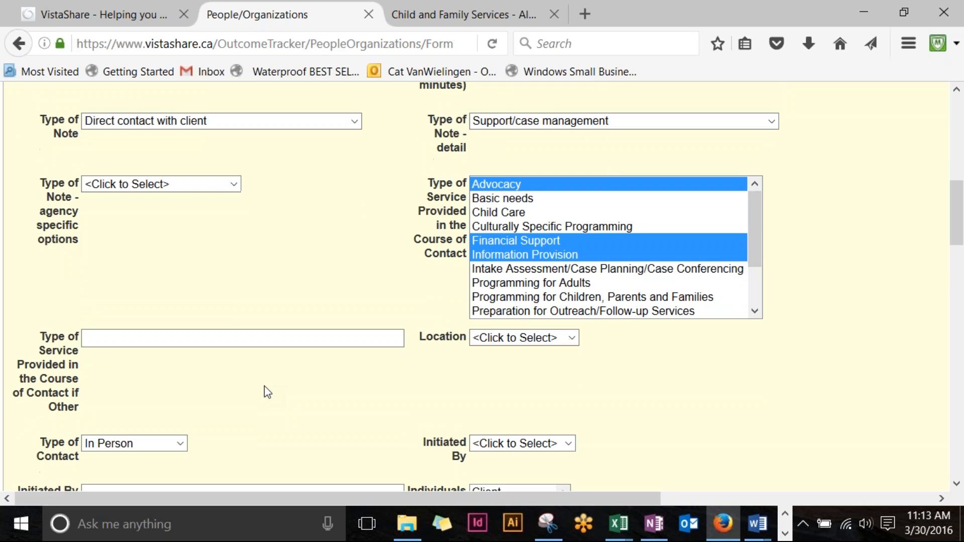
scroll(267, 392, "down", 7)
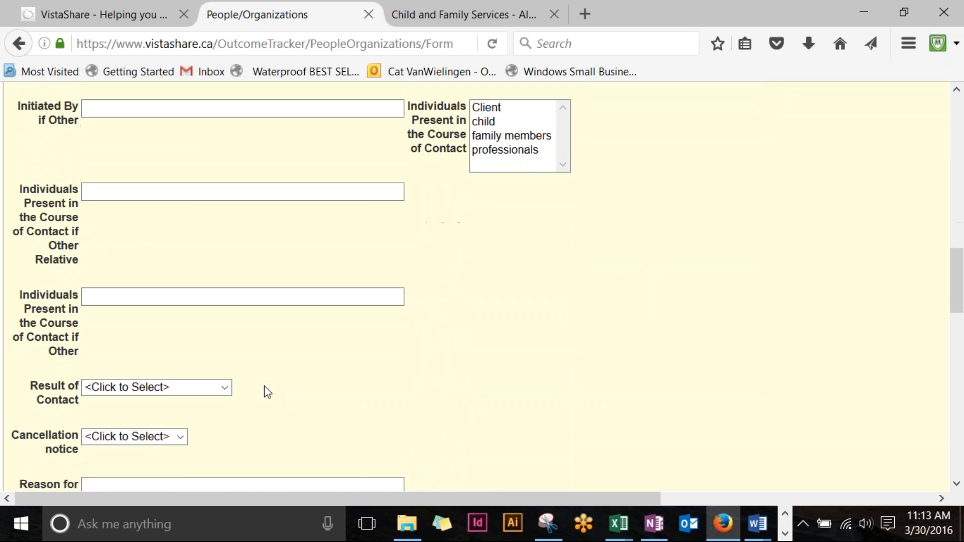
scroll(267, 392, "down", 10)
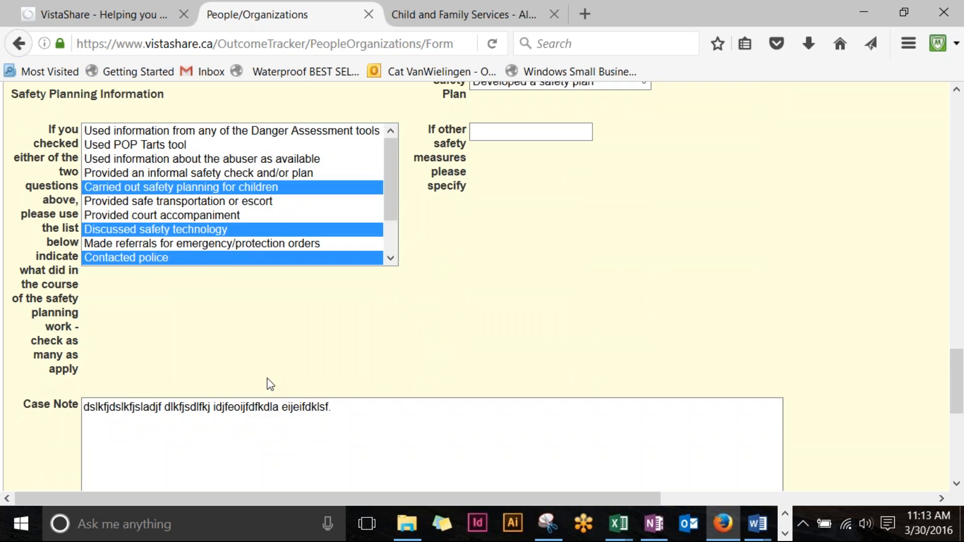
scroll(267, 385, "up", 3)
left_click(644, 82)
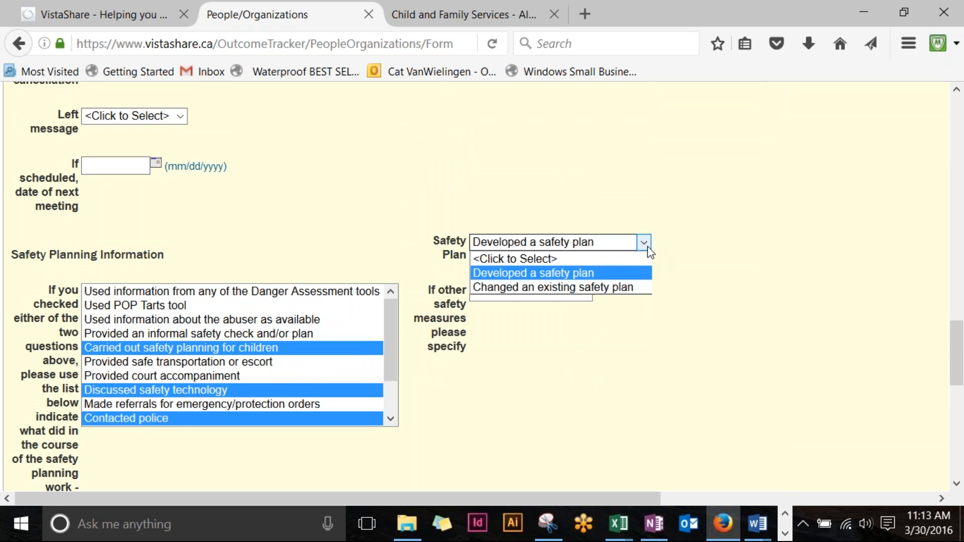
left_click(616, 288)
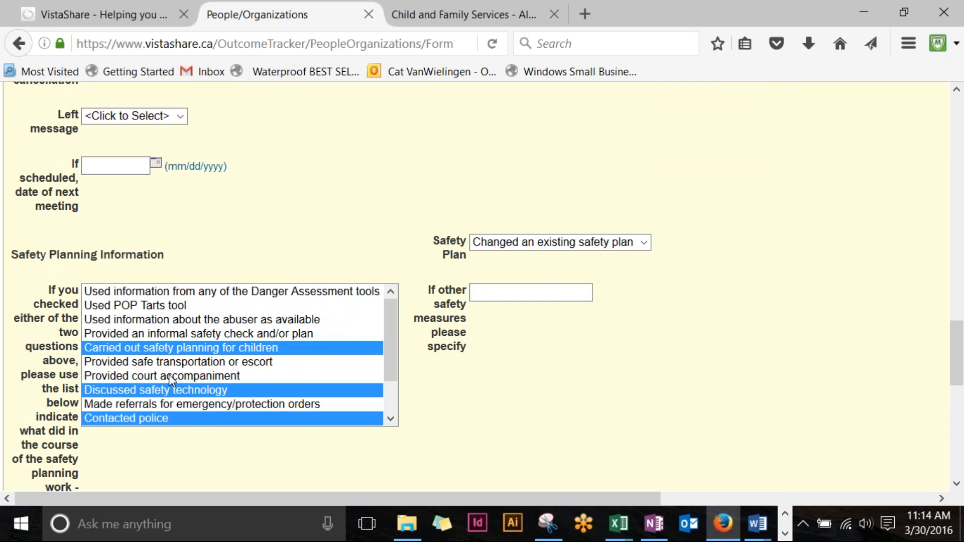
scroll(171, 376, "down", 1)
left_click(180, 365)
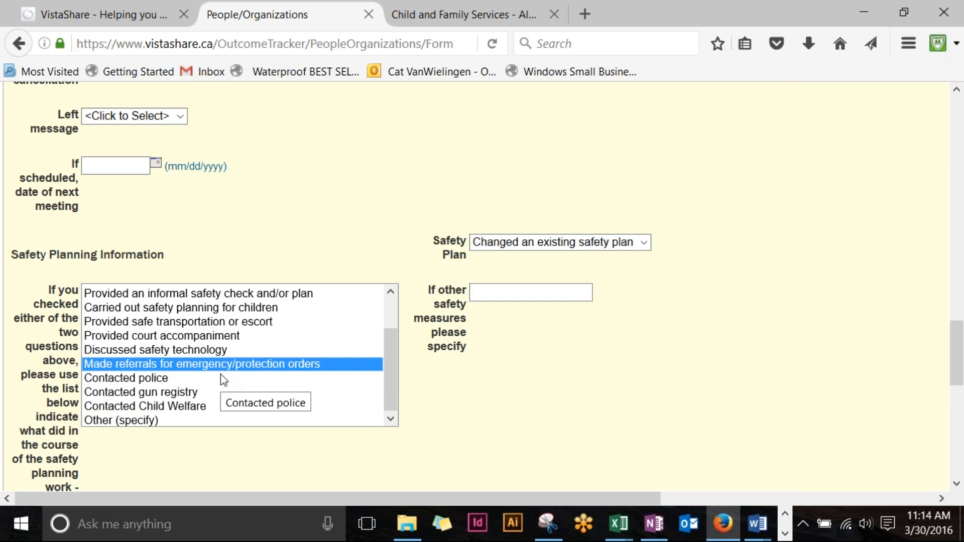
scroll(221, 375, "down", 1)
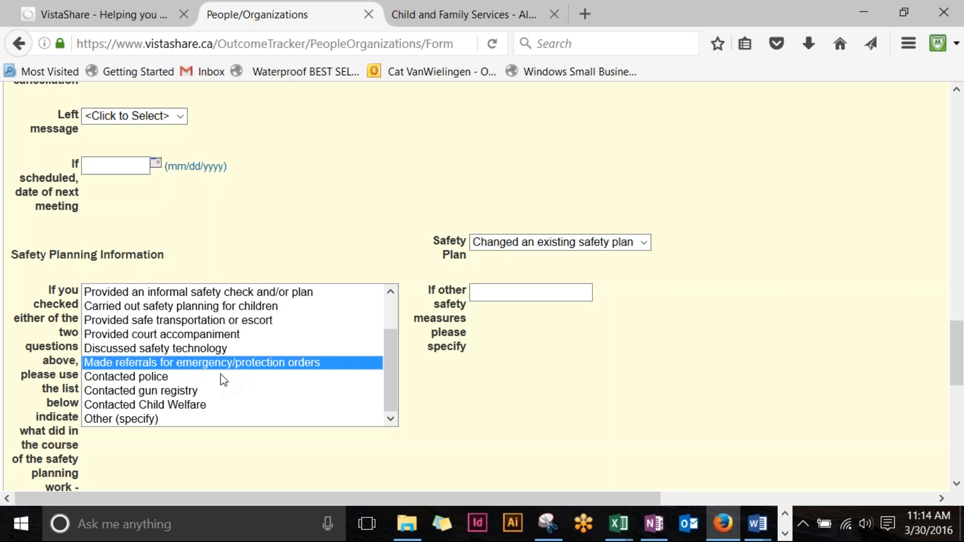
scroll(221, 374, "up", 1)
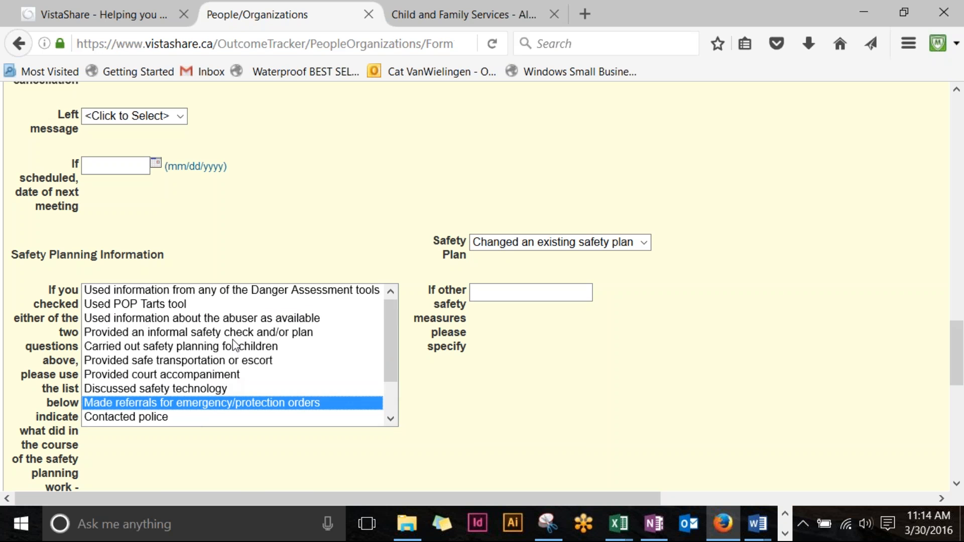
left_click(236, 336, "ctrl")
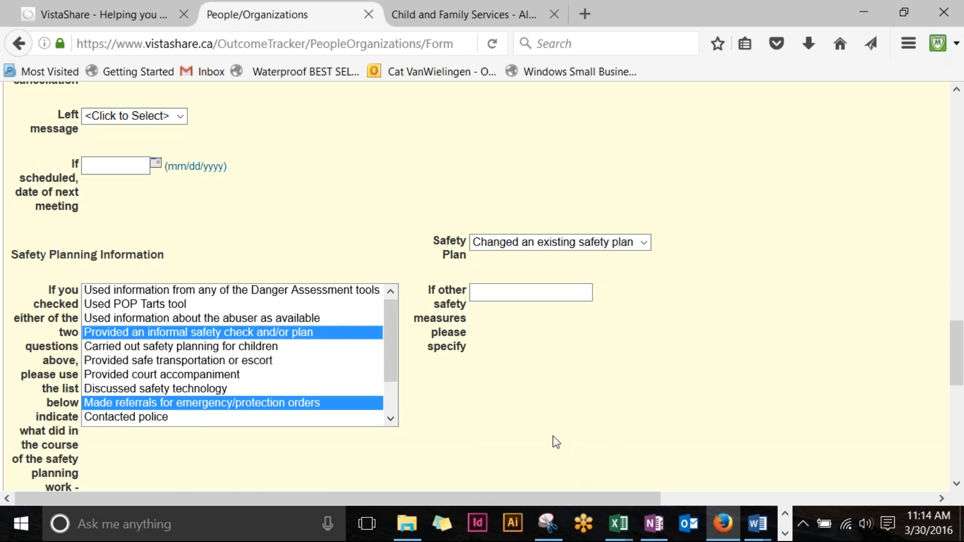
Step: Replace the Case Note text with 'sdjskjaskdklmcs,.d' and start Save & Lock
scroll(553, 436, "down", 10)
scroll(553, 436, "up", 2)
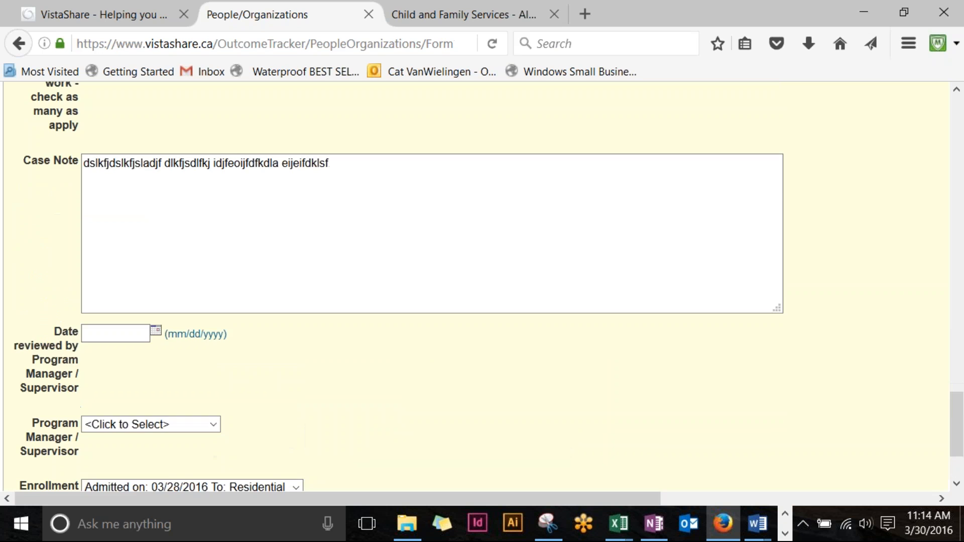
scroll(426, 260, "up", 1)
left_click_drag(371, 210, 13, 157)
type("sdjs")
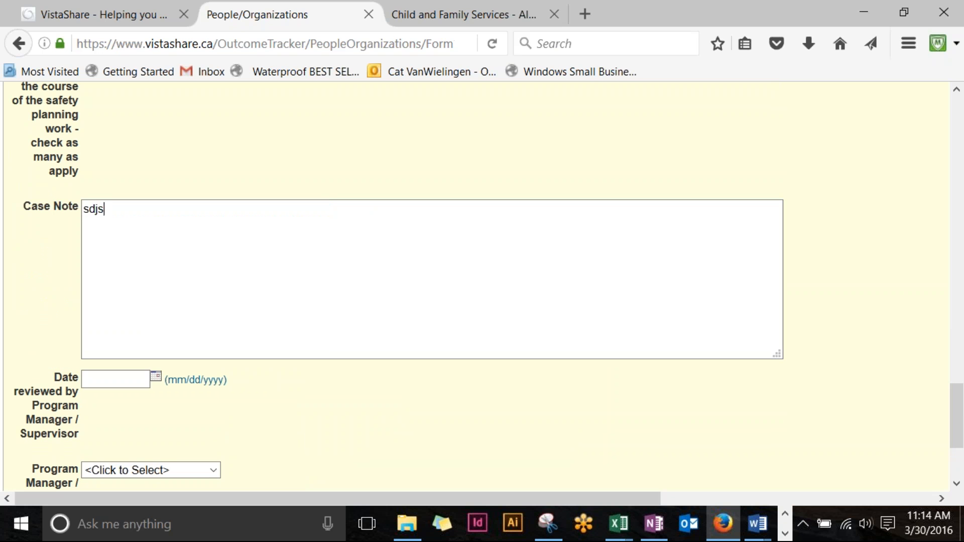
type("kjaskdklmcs,.d")
scroll(713, 433, "down", 3)
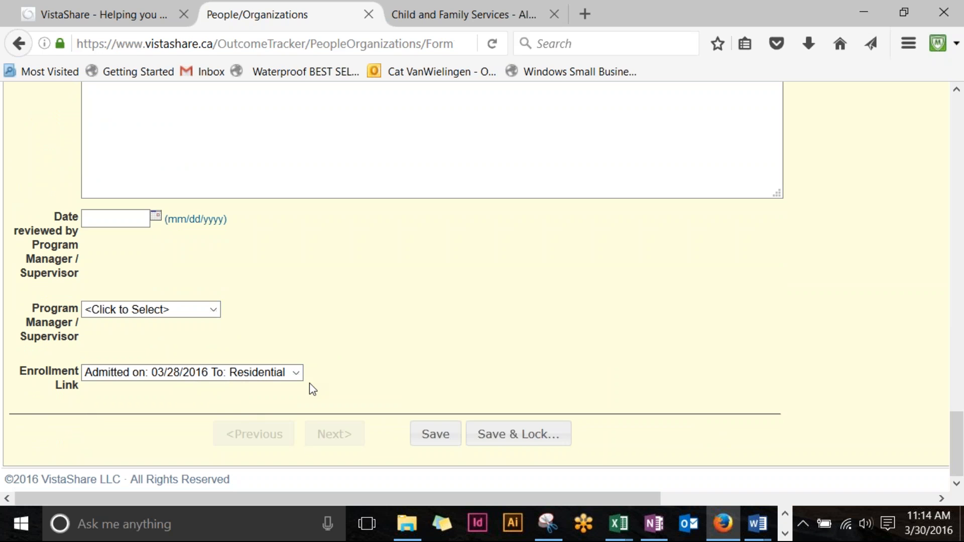
left_click(526, 440)
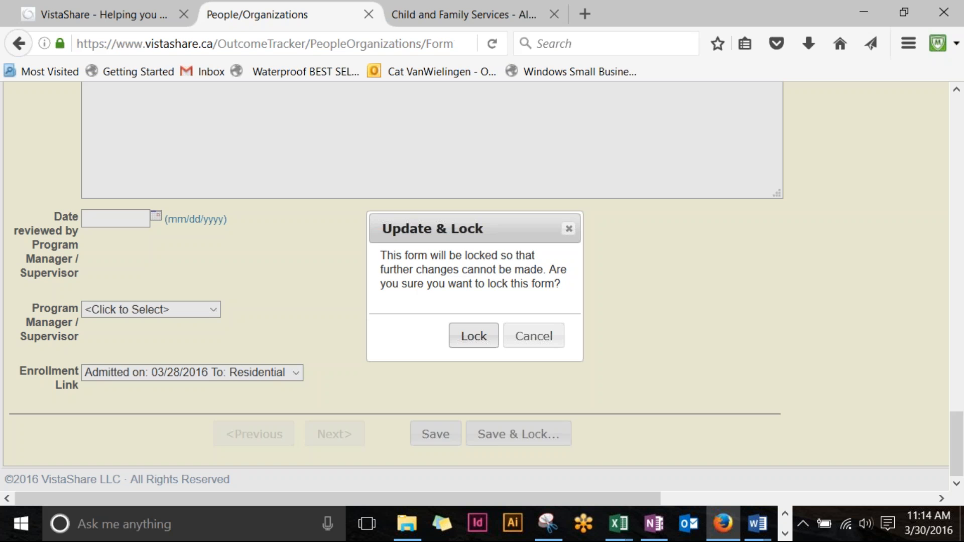
Step: Confirm the lock so the 03/29/2016 note becomes read-only, then scroll the Case Notes list
left_click(486, 347)
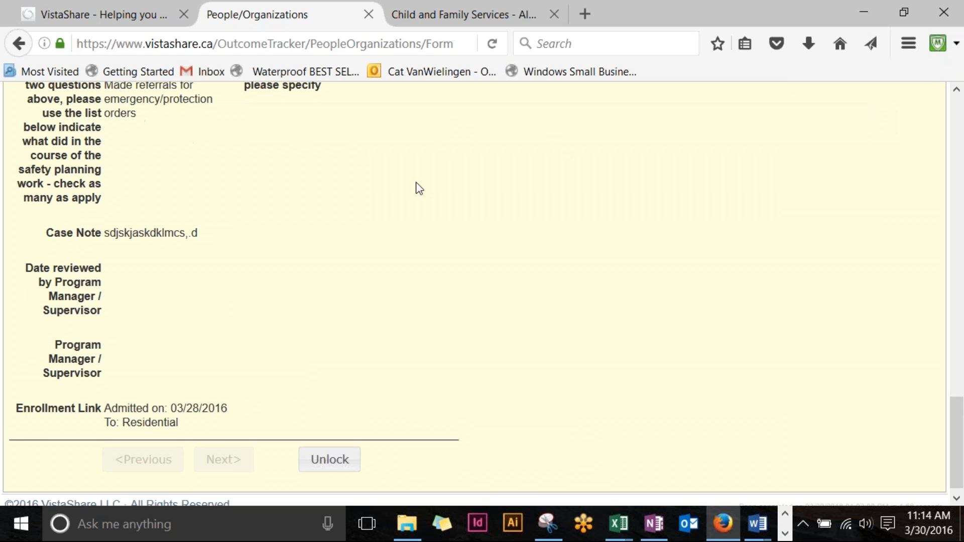
scroll(528, 467, "down", 6)
scroll(545, 458, "up", 4)
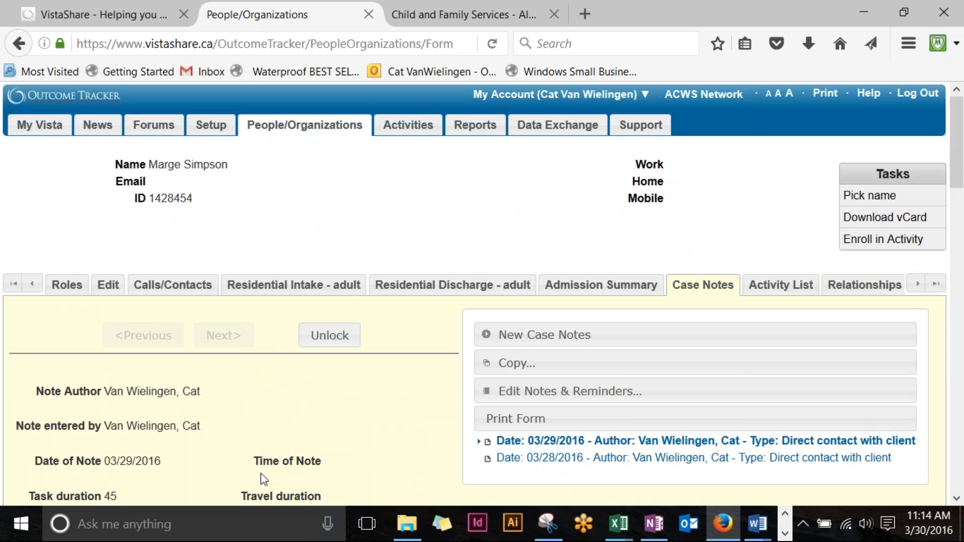
scroll(261, 474, "down", 2)
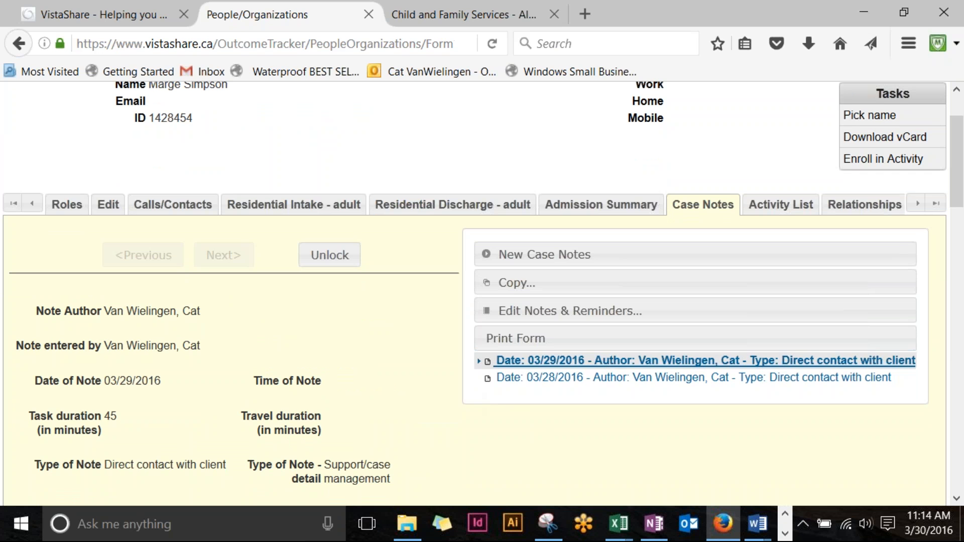
scroll(582, 312, "down", 3)
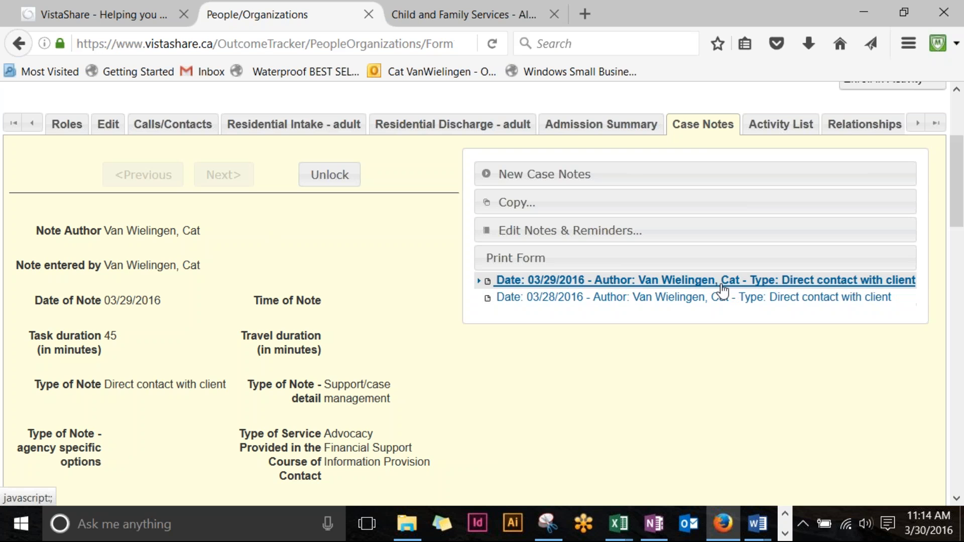
left_click(698, 297)
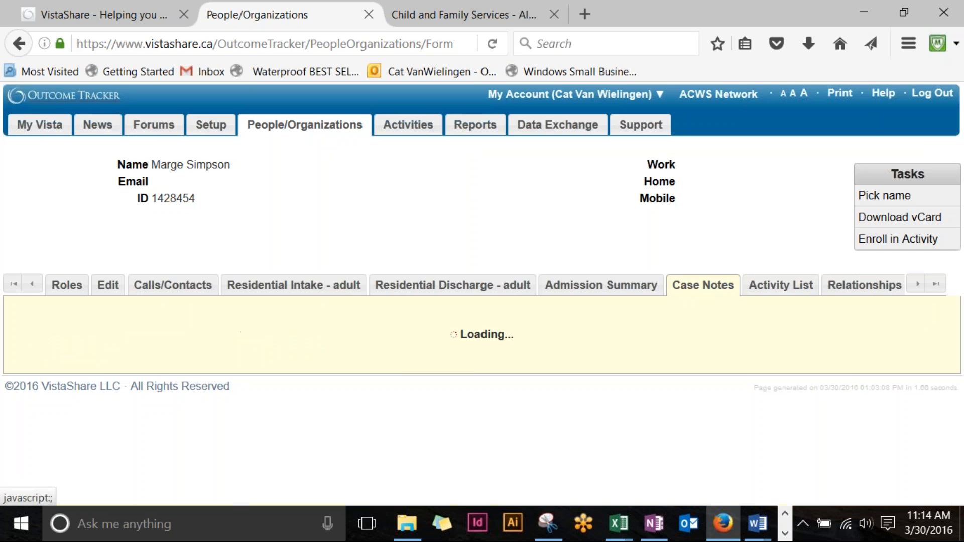
scroll(619, 318, "down", 5)
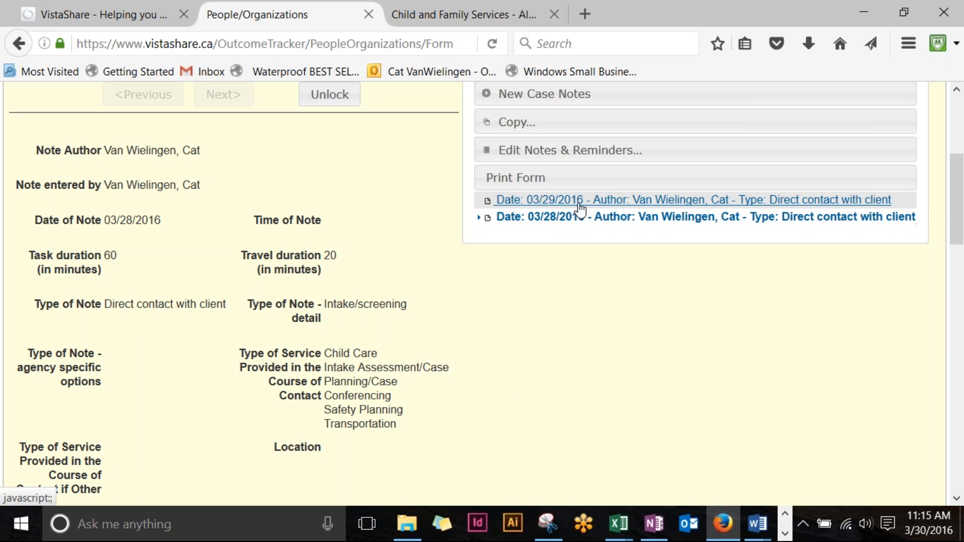
left_click(685, 17)
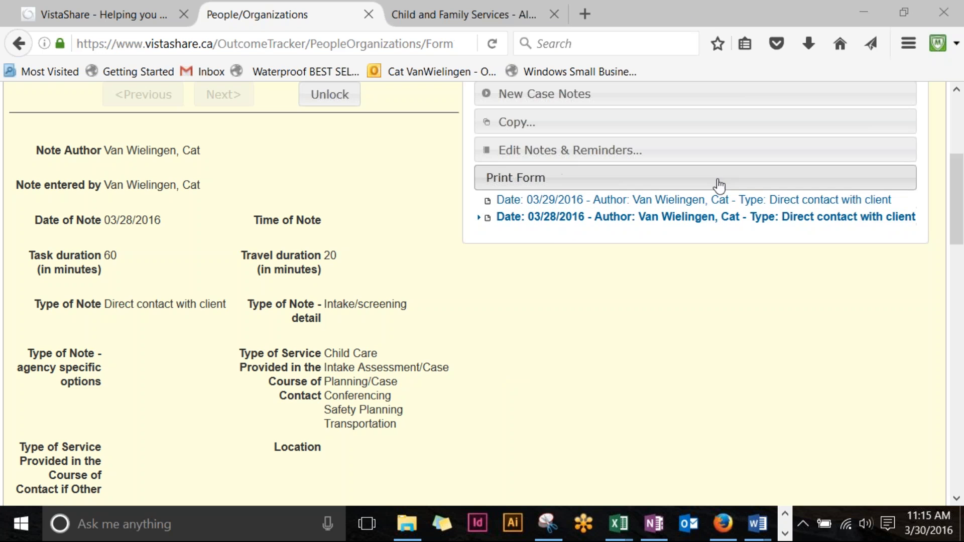
scroll(728, 241, "down", 3)
scroll(730, 263, "down", 15)
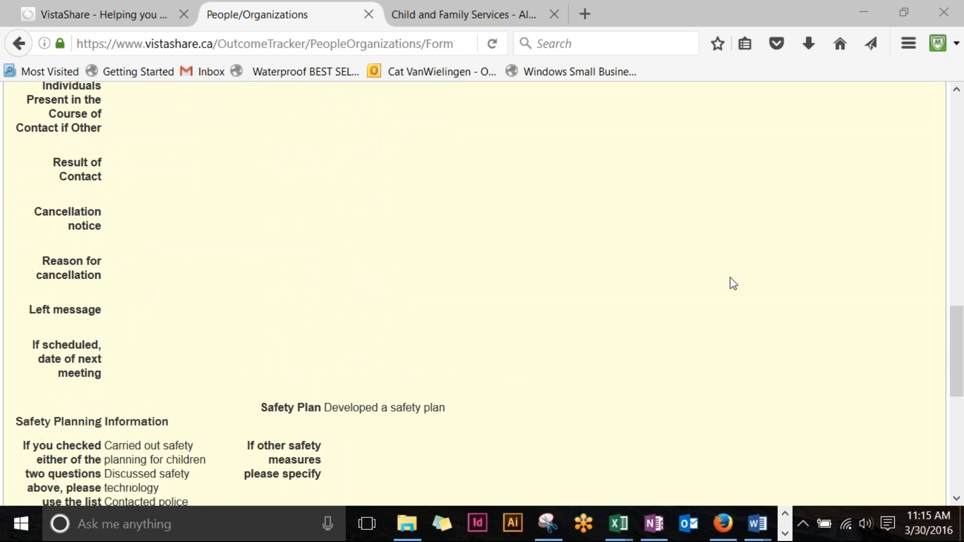
scroll(735, 284, "up", 18)
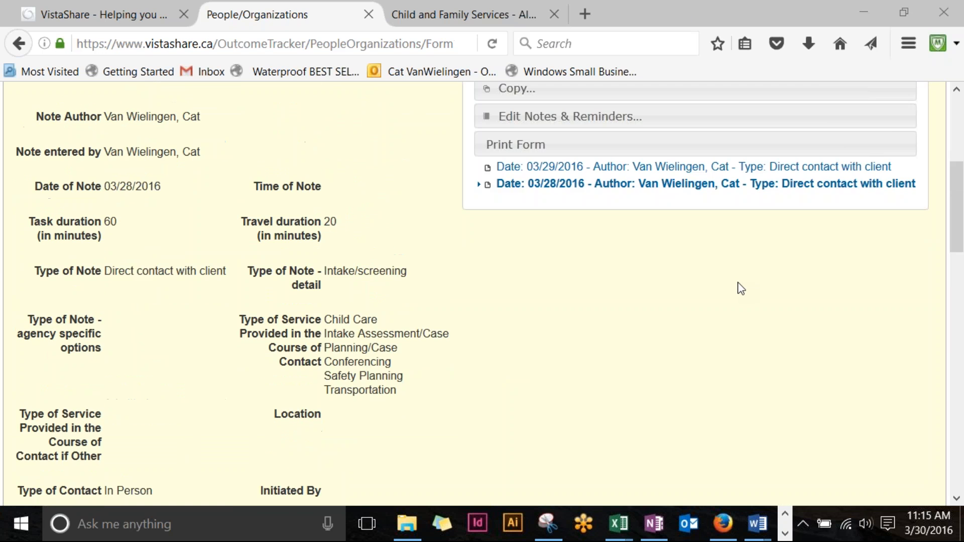
scroll(652, 271, "down", 12)
scroll(575, 253, "up", 2)
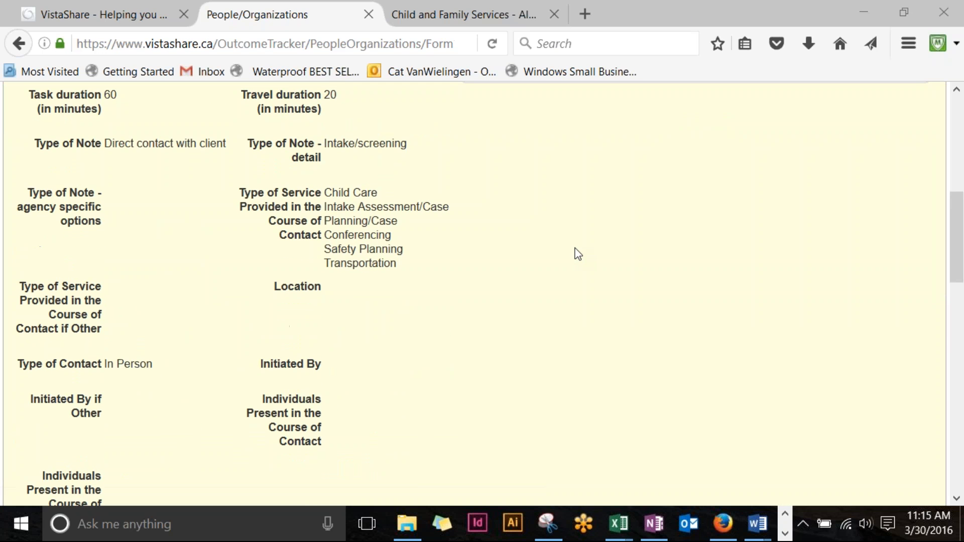
scroll(576, 255, "up", 3)
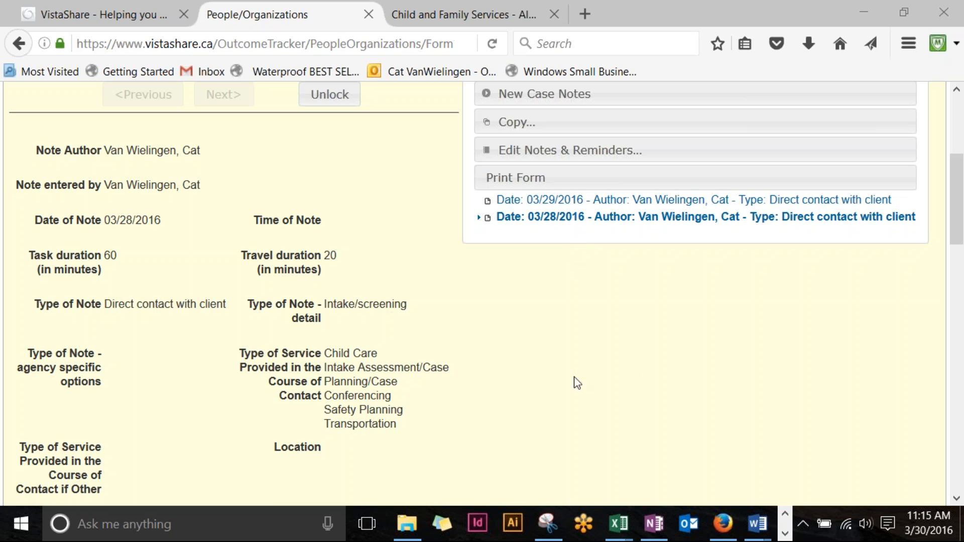
scroll(672, 424, "down", 2)
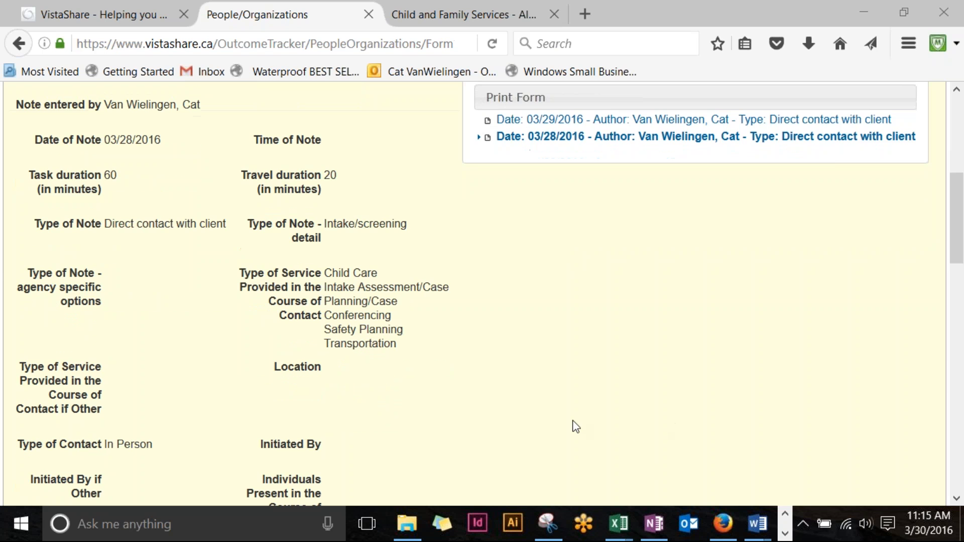
scroll(754, 437, "up", 6)
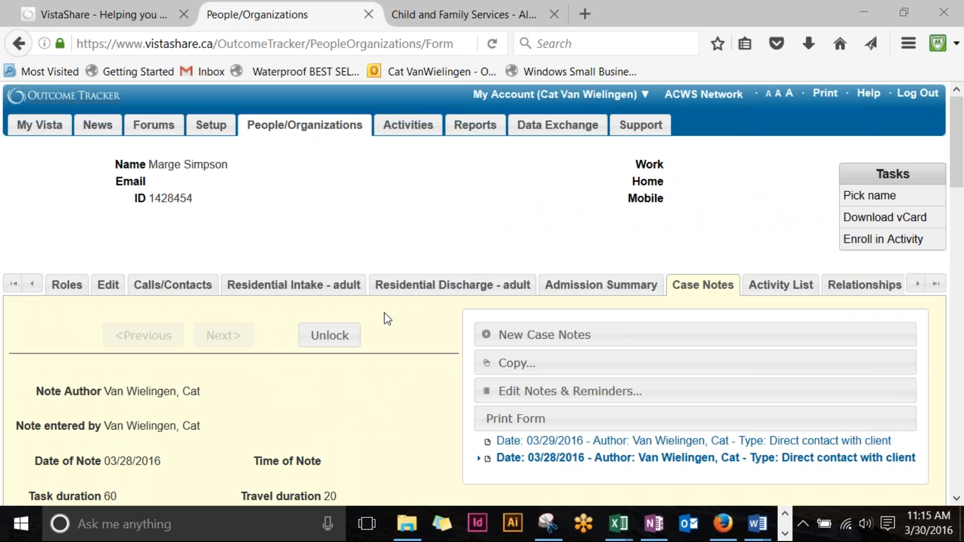
scroll(387, 317, "down", 5)
scroll(506, 377, "down", 15)
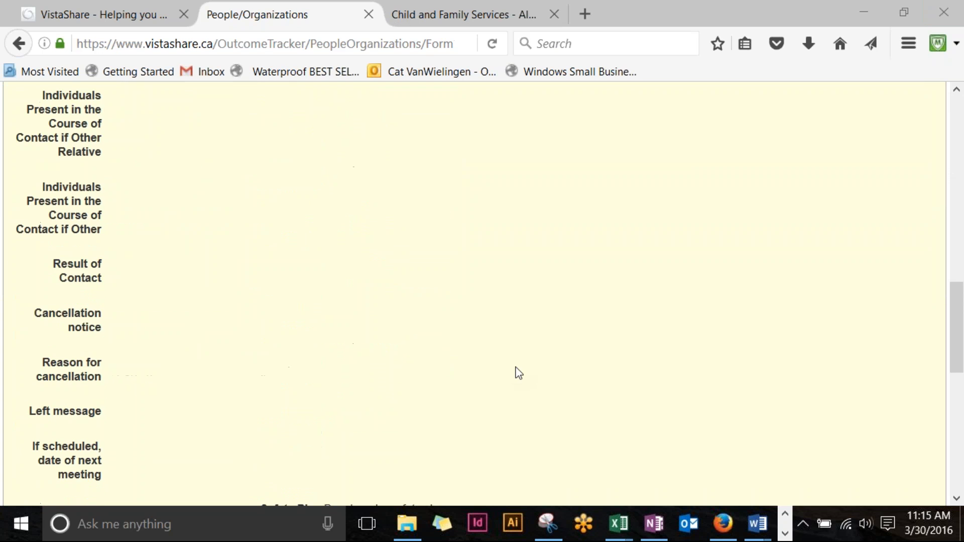
scroll(520, 374, "down", 3)
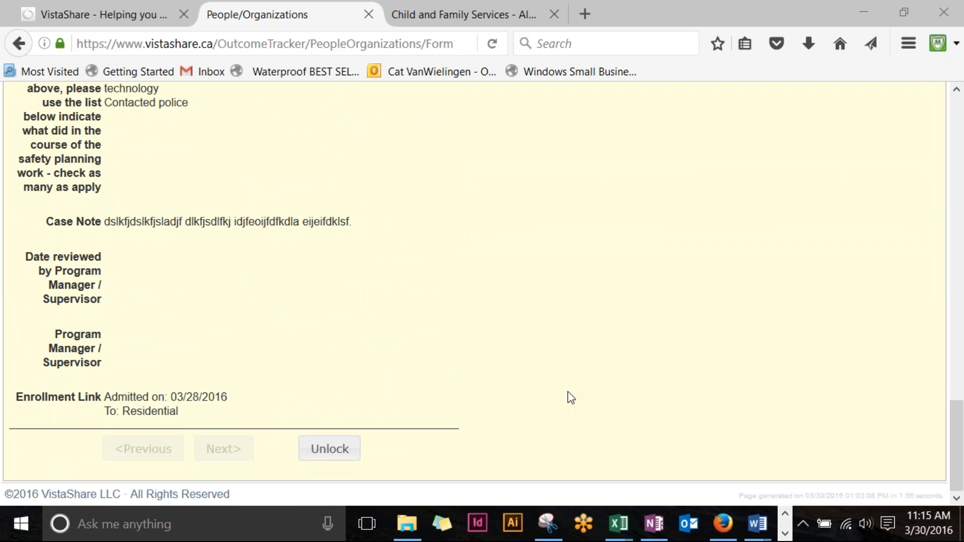
scroll(571, 397, "up", 20)
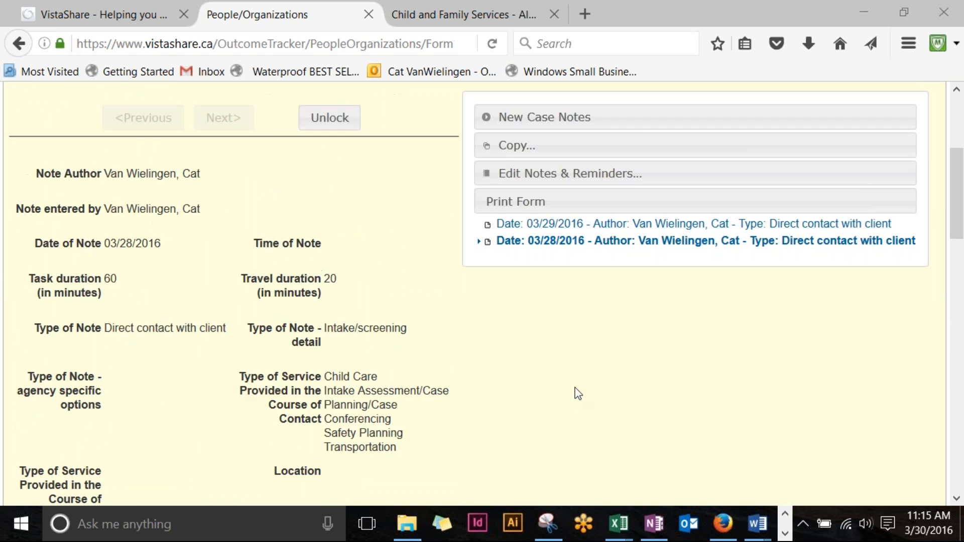
scroll(586, 393, "down", 3)
scroll(482, 294, "down", 3)
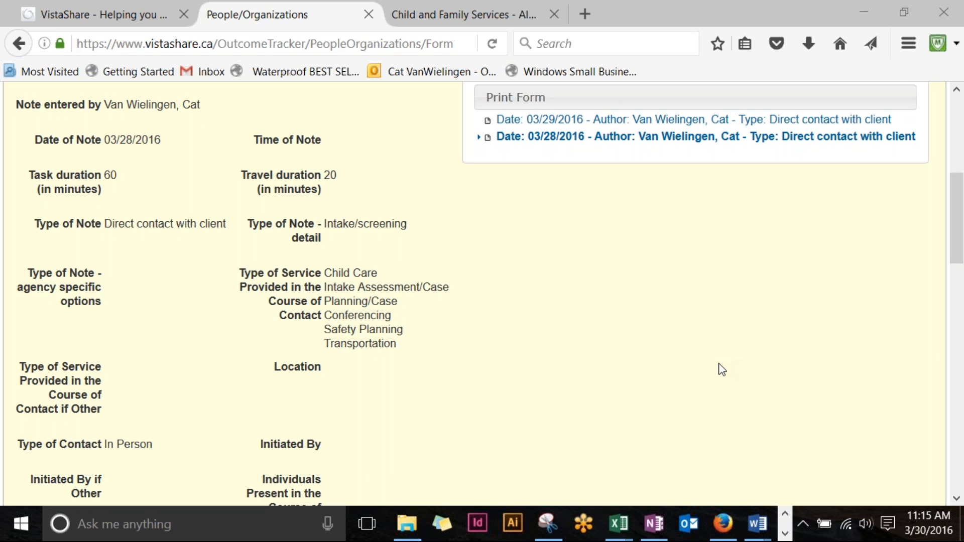
scroll(722, 365, "down", 2)
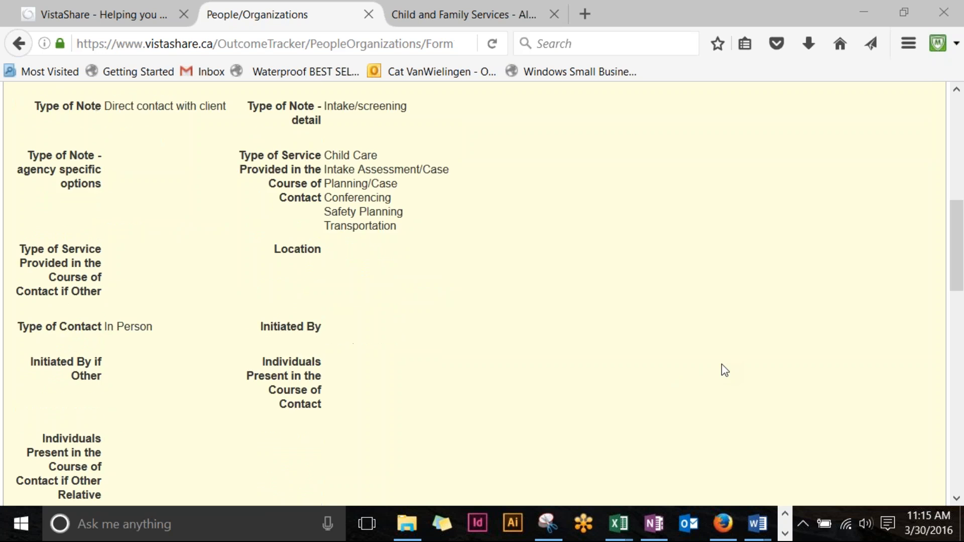
scroll(722, 365, "up", 6)
scroll(635, 451, "down", 3)
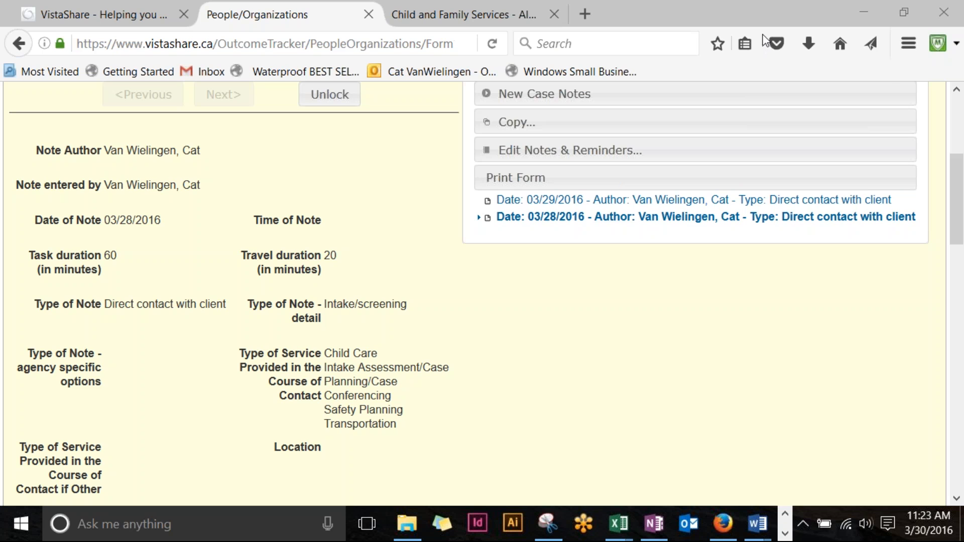
Step: Open the client's Activity List and export the activity table to Excel
scroll(243, 316, "up", 5)
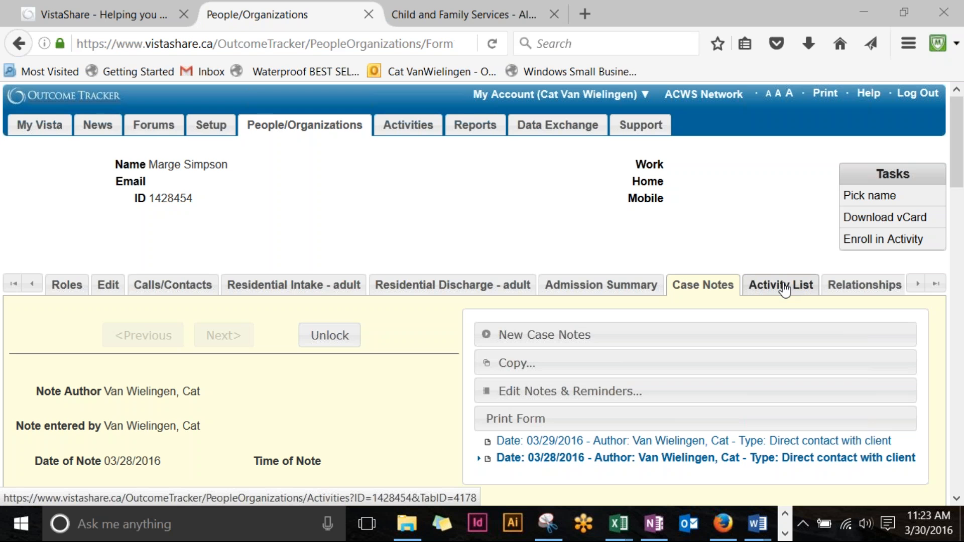
left_click(787, 285)
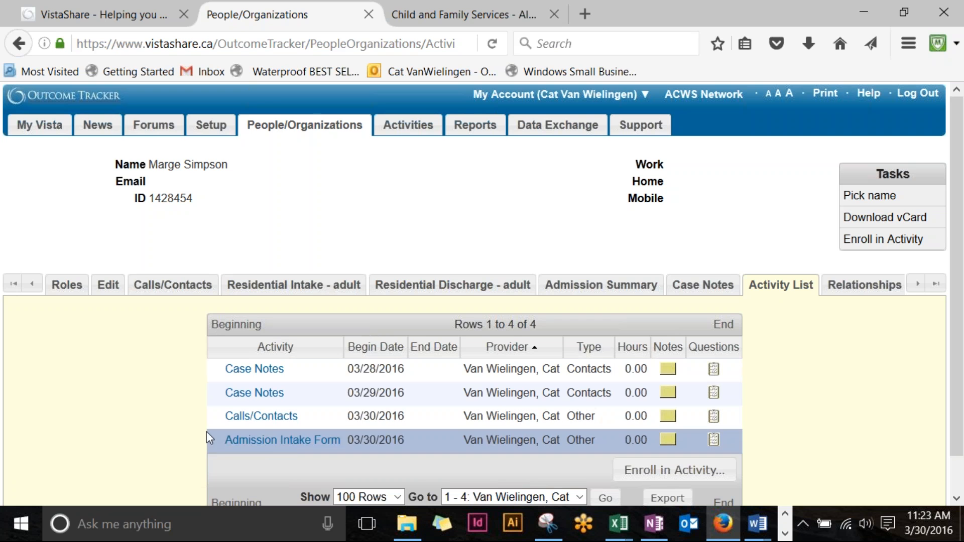
scroll(582, 491, "down", 2)
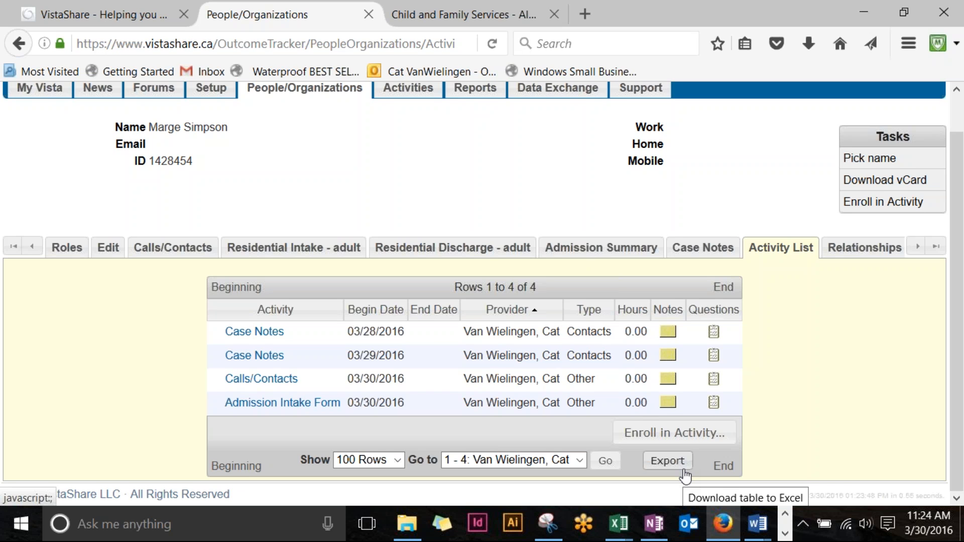
left_click(668, 460)
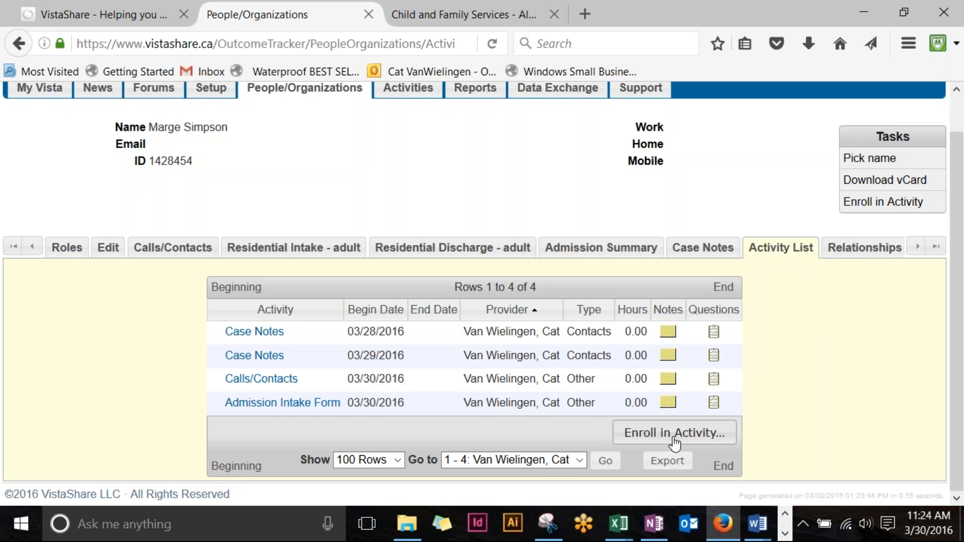
Step: Open the Pick Activity window for enrolling the client and restore it after it minimizes
left_click(673, 439)
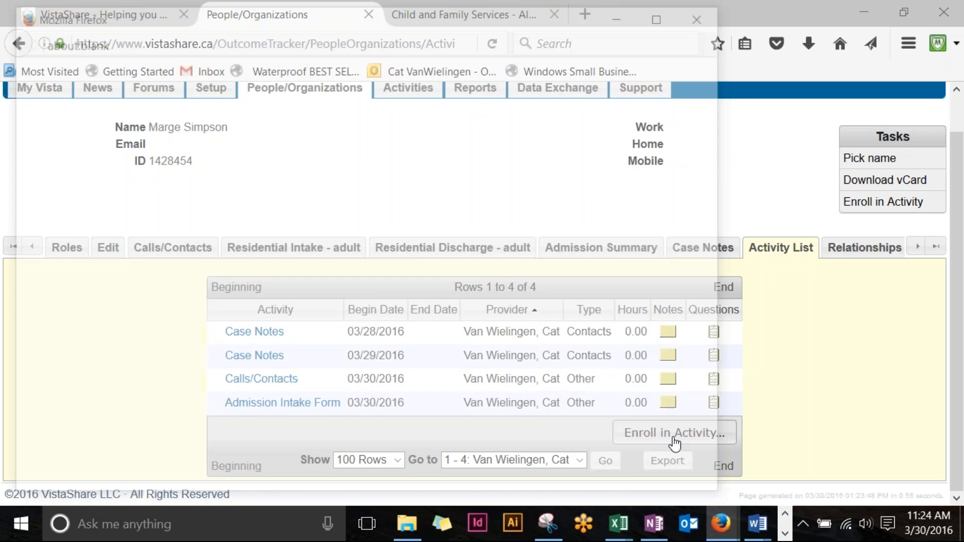
left_click_drag(392, 21, 619, 0)
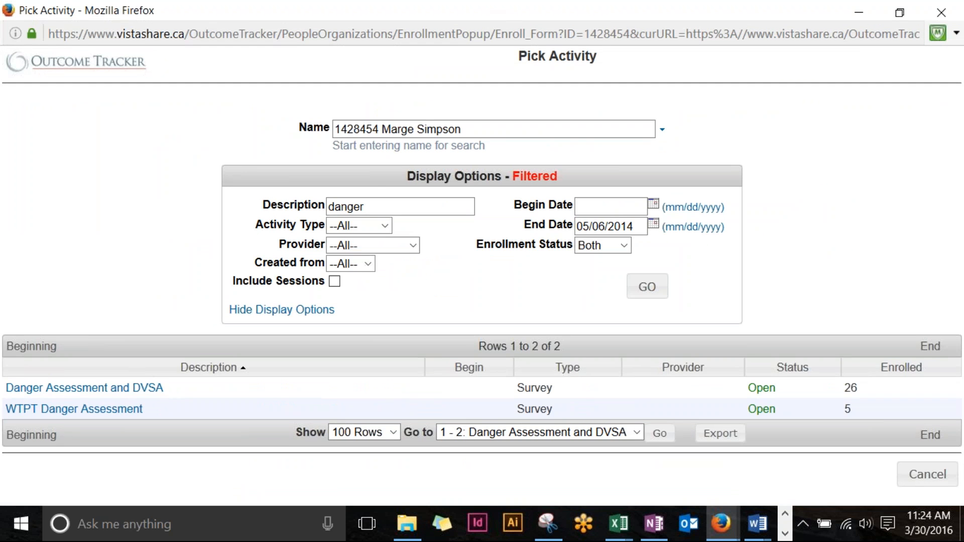
left_click_drag(768, 19, 492, 0)
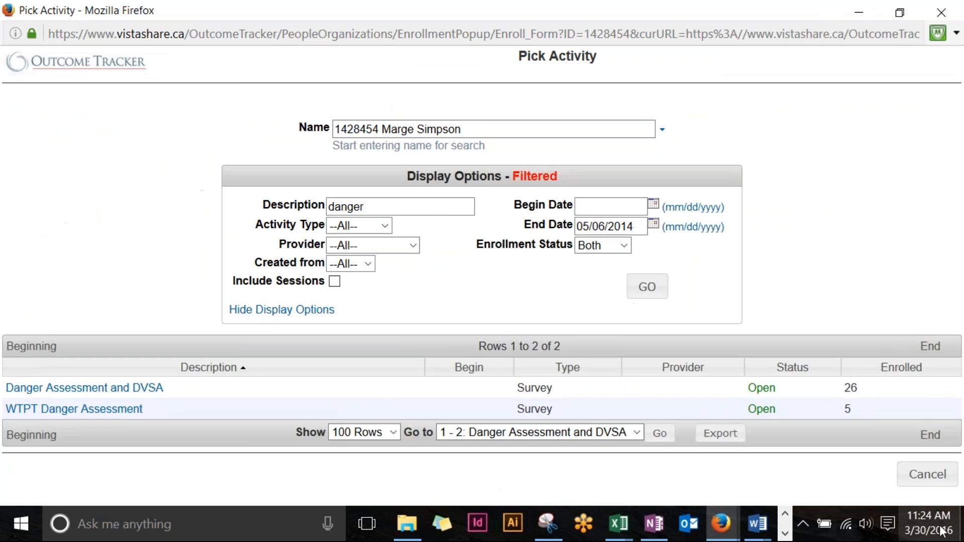
left_click(859, 12)
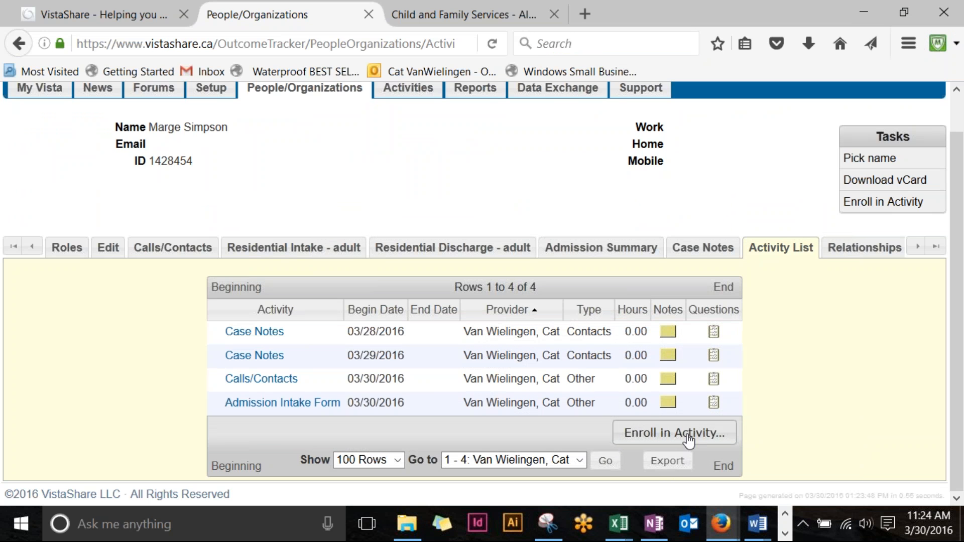
mouse_move(721, 524)
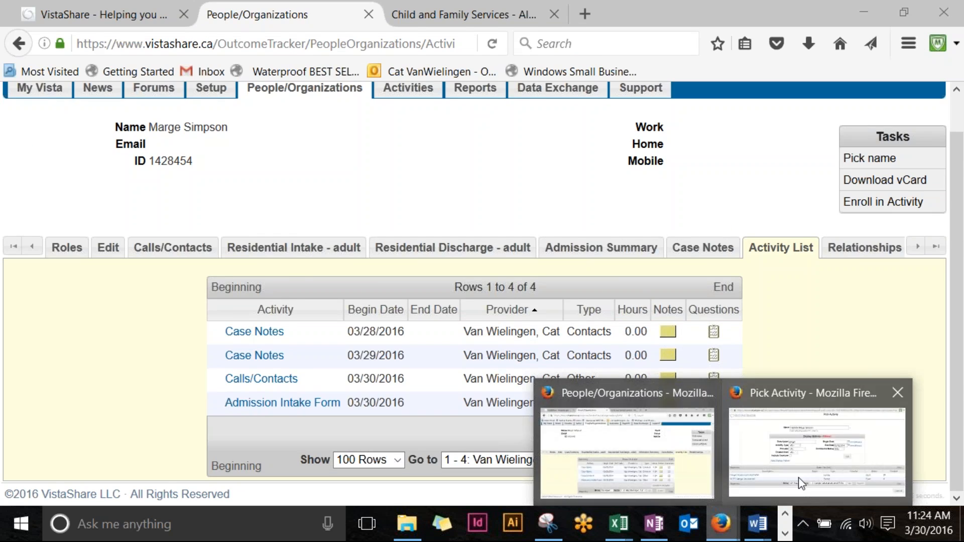
left_click(802, 484)
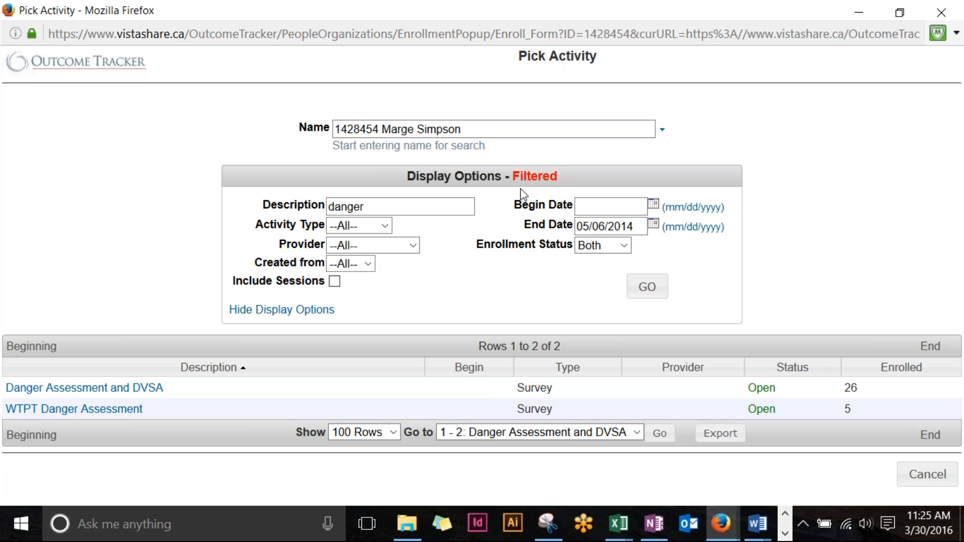
Step: Clear the 05/06/2014 End Date and 'danger' Description filters and list all activities
triple_click(641, 229)
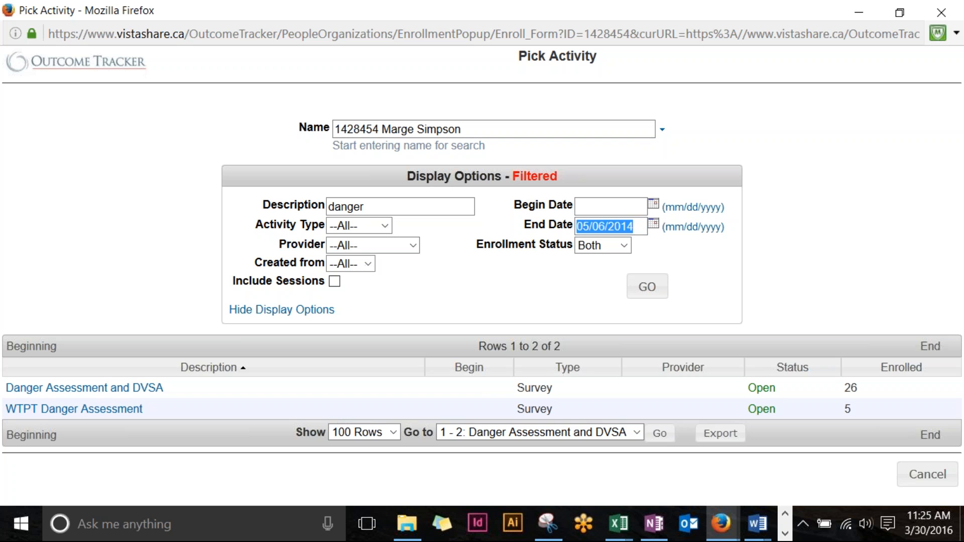
key("BackSpace")
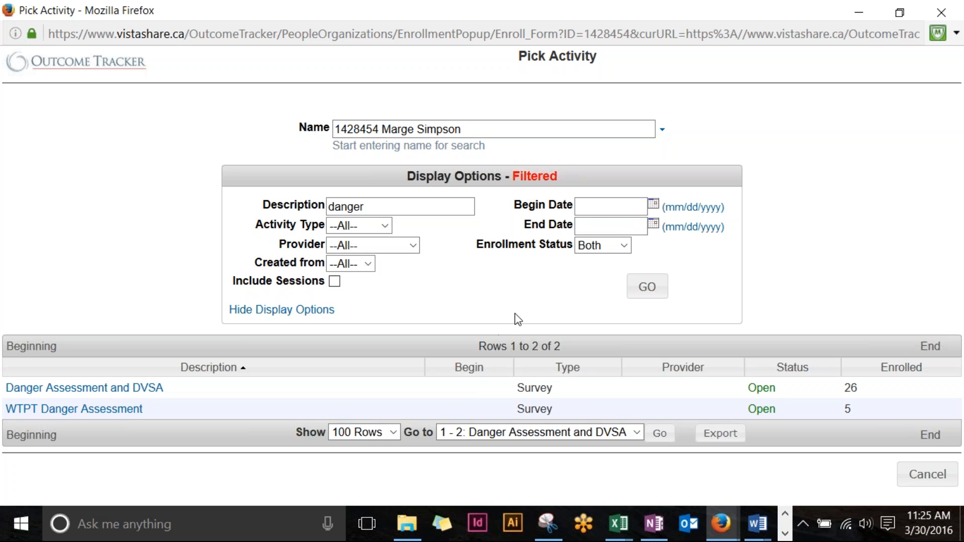
left_click(381, 205)
left_click_drag(407, 205, 251, 198)
key("BackSpace")
left_click(623, 225)
left_click(650, 292)
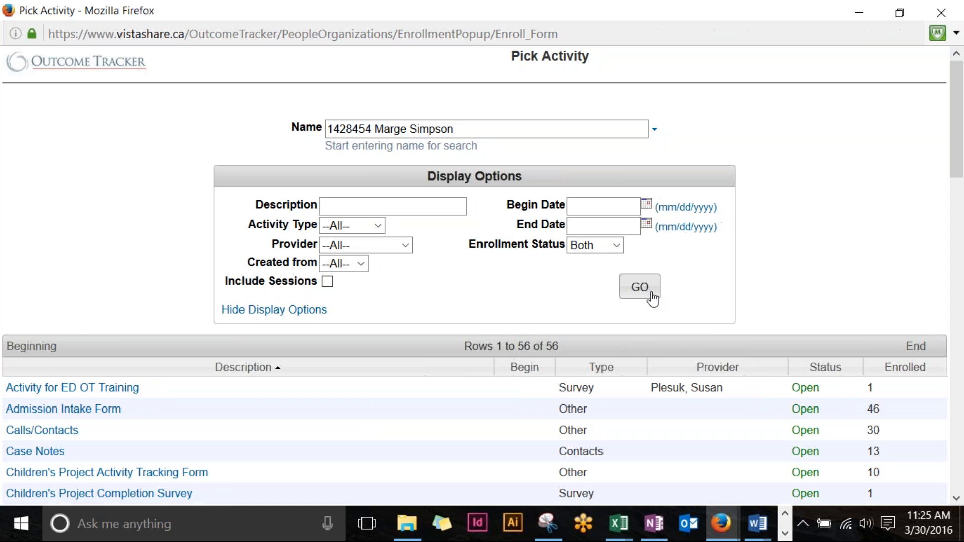
left_click_drag(318, 3, 546, 1)
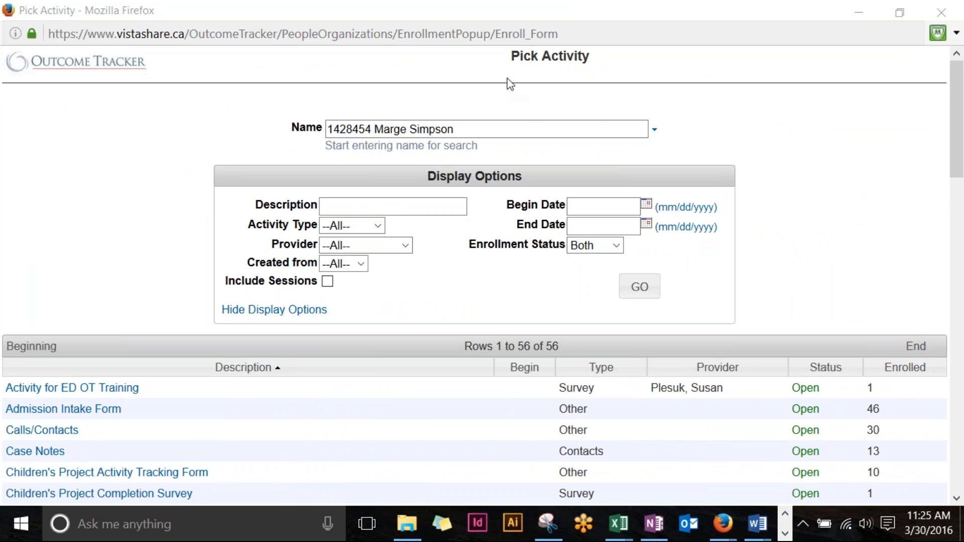
Step: Re-sort the activity list by Description, ending in ascending order
scroll(11, 181, "down", 3)
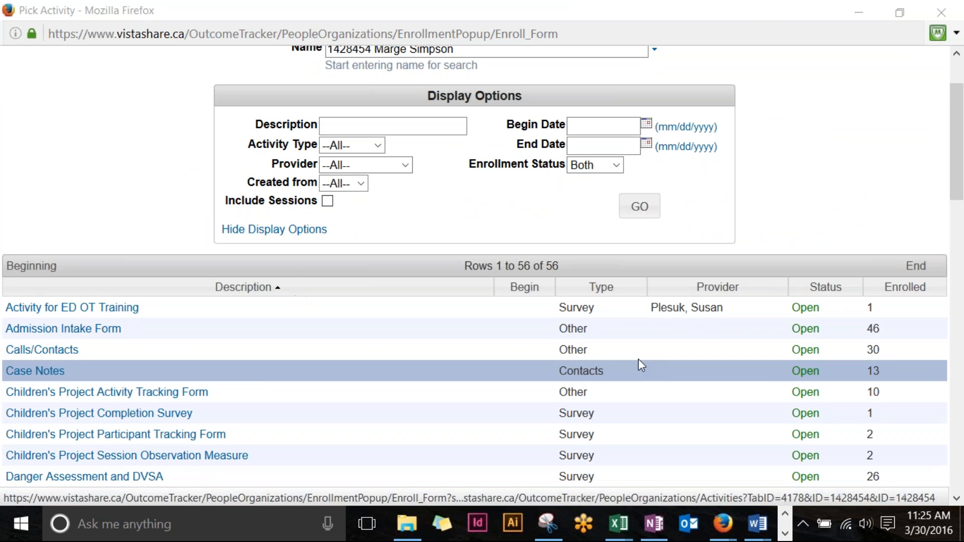
left_click(242, 287)
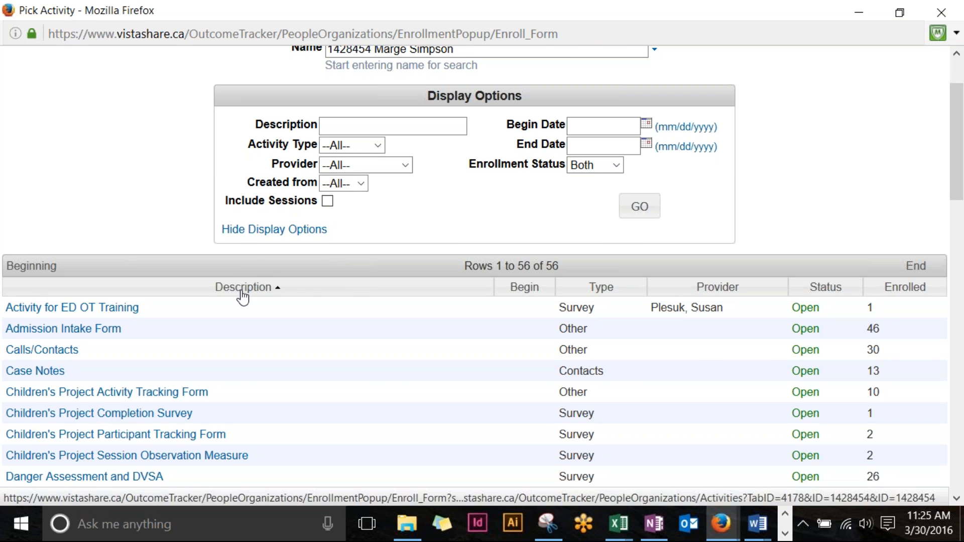
scroll(225, 500, "down", 3)
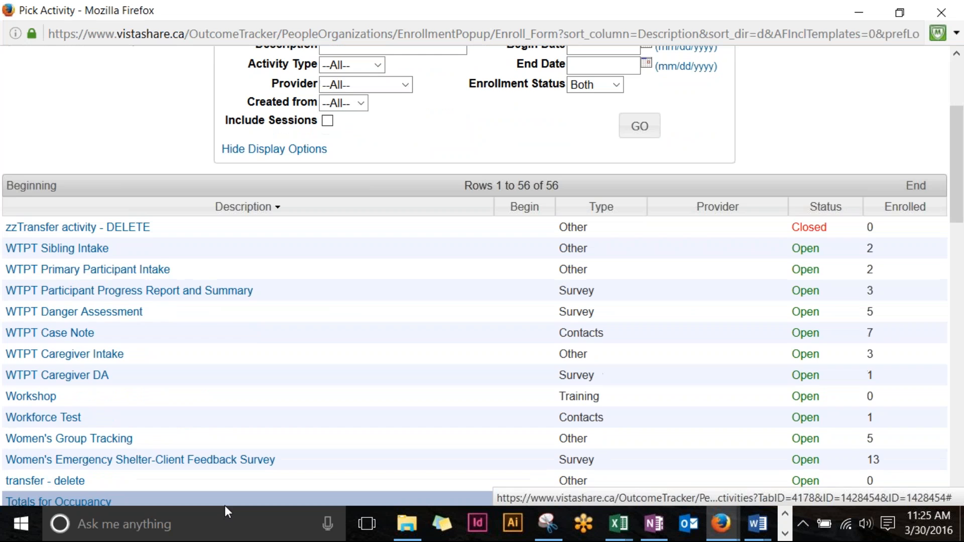
left_click(244, 217)
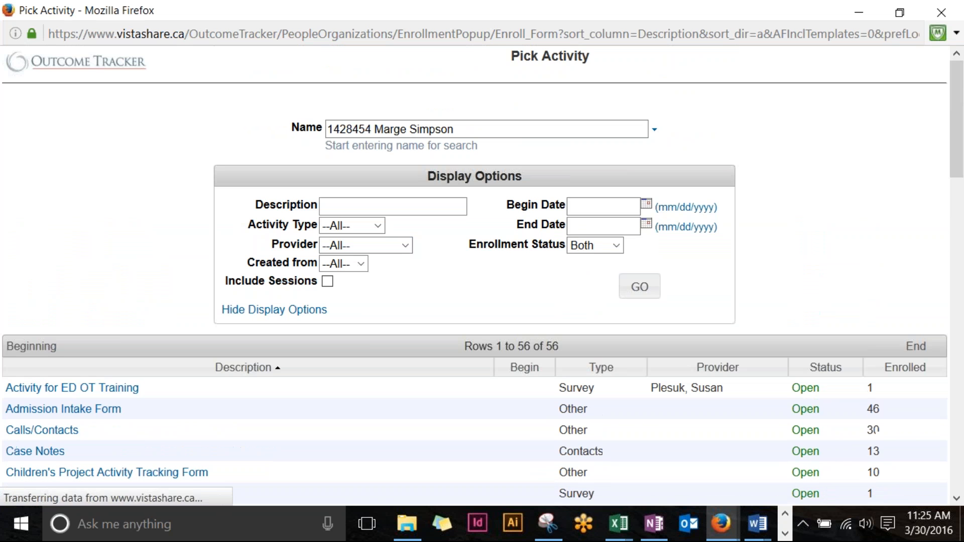
scroll(187, 249, "down", 3)
scroll(190, 253, "down", 2)
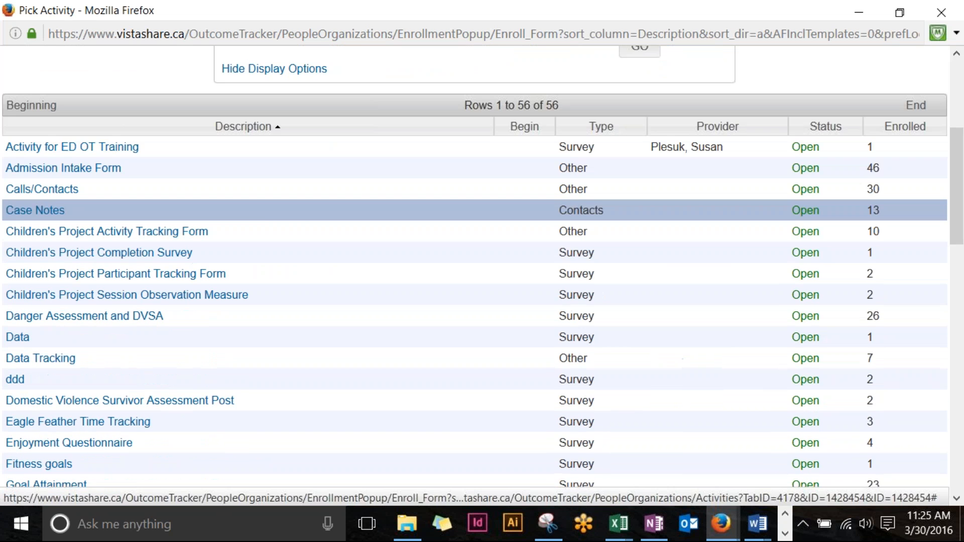
scroll(291, 256, "up", 5)
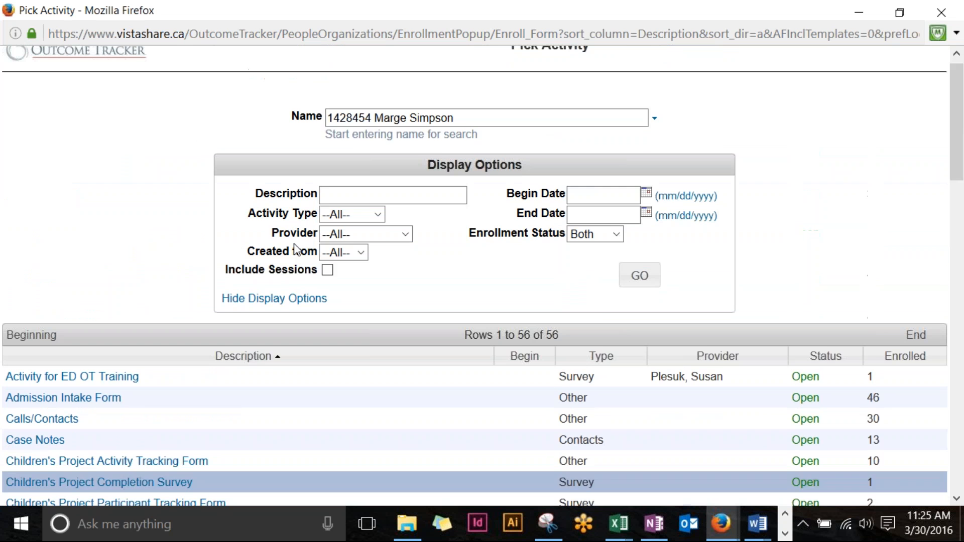
left_click(437, 199)
Step: Filter the activity picker by 'danger' in the Description field
type("d")
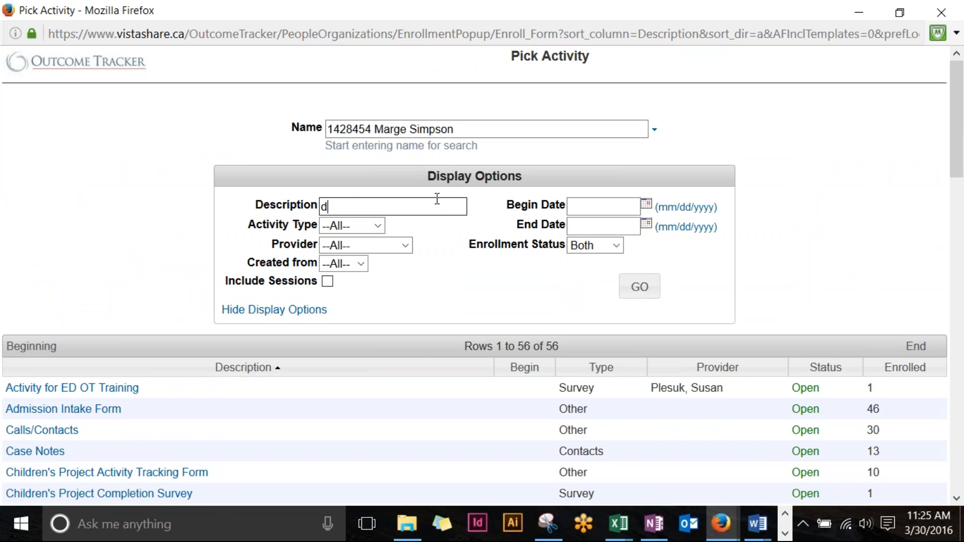
type("anger")
key("Return")
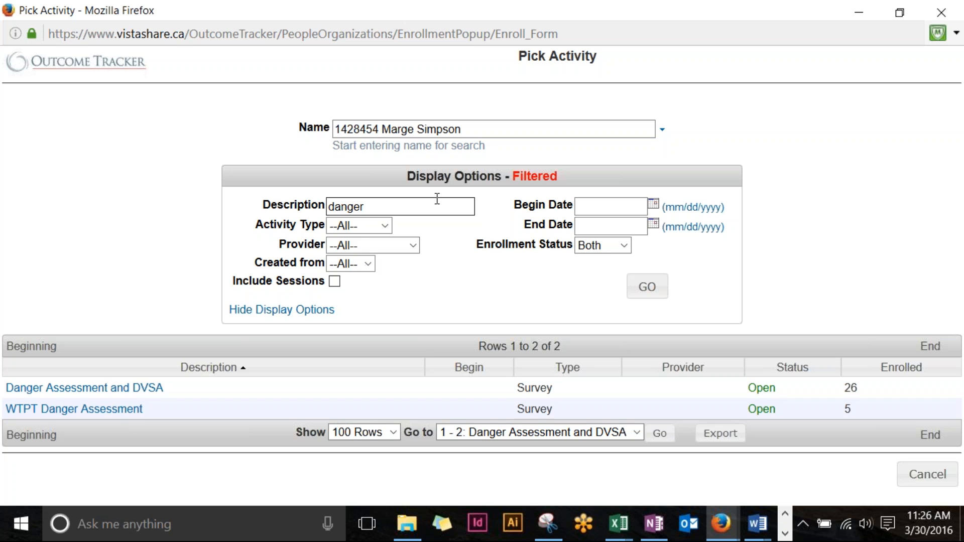
Step: Open a new 03/30/2016 Danger Assessment and DVSA enrollment form and scroll through its sections
left_click(52, 398)
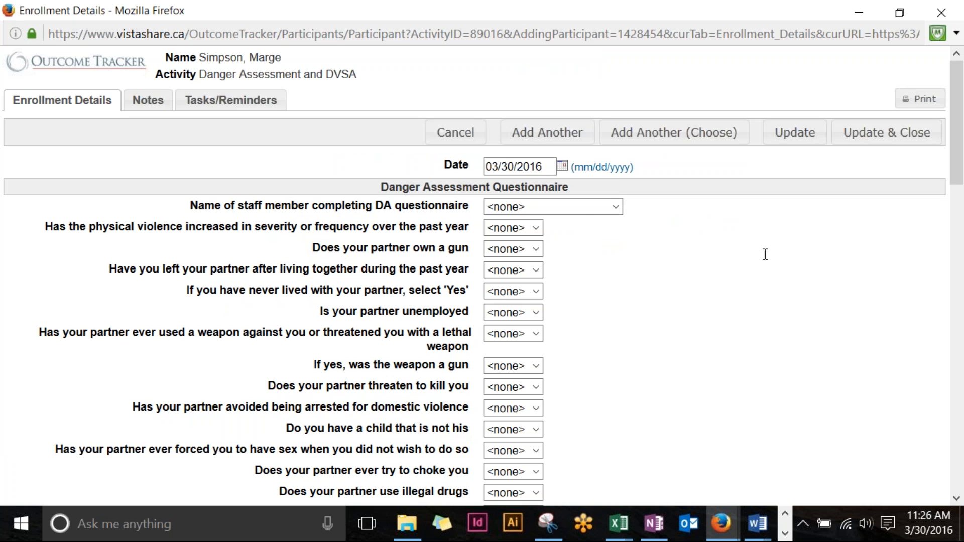
scroll(279, 287, "down", 15)
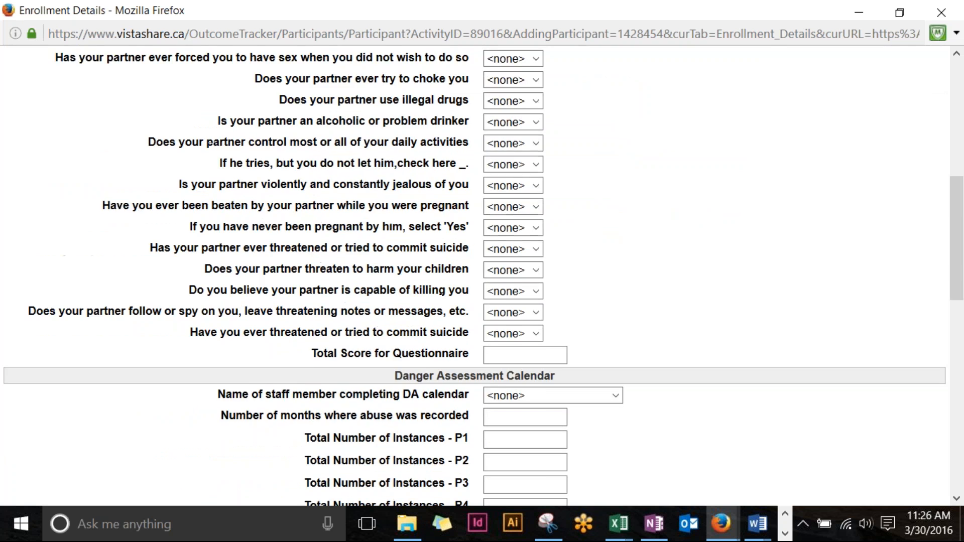
scroll(279, 287, "down", 8)
scroll(307, 309, "up", 20)
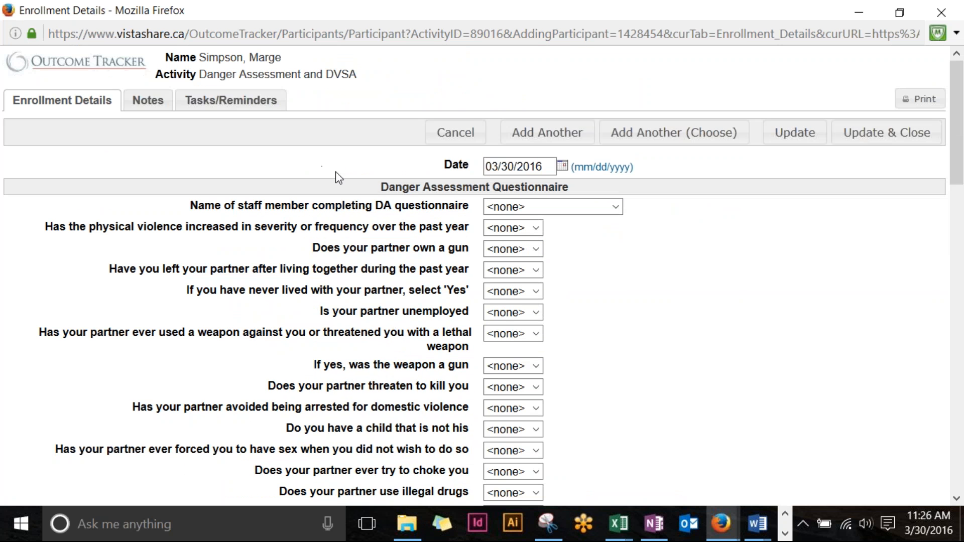
scroll(597, 214, "down", 5)
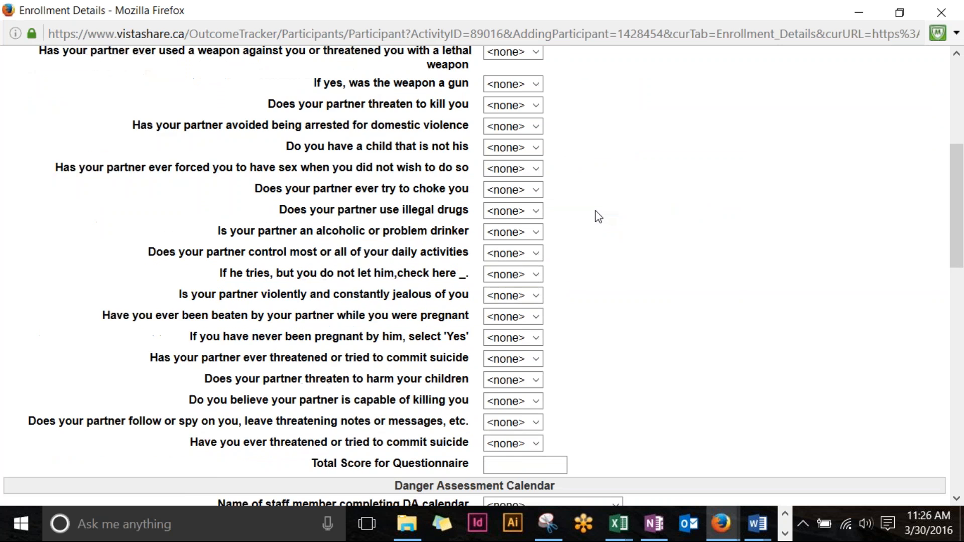
scroll(597, 216, "down", 5)
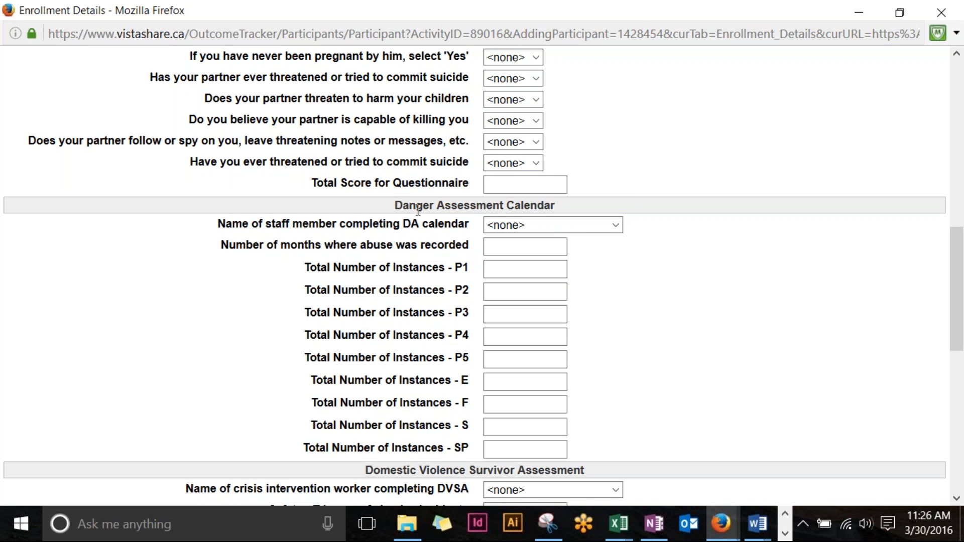
scroll(411, 216, "down", 3)
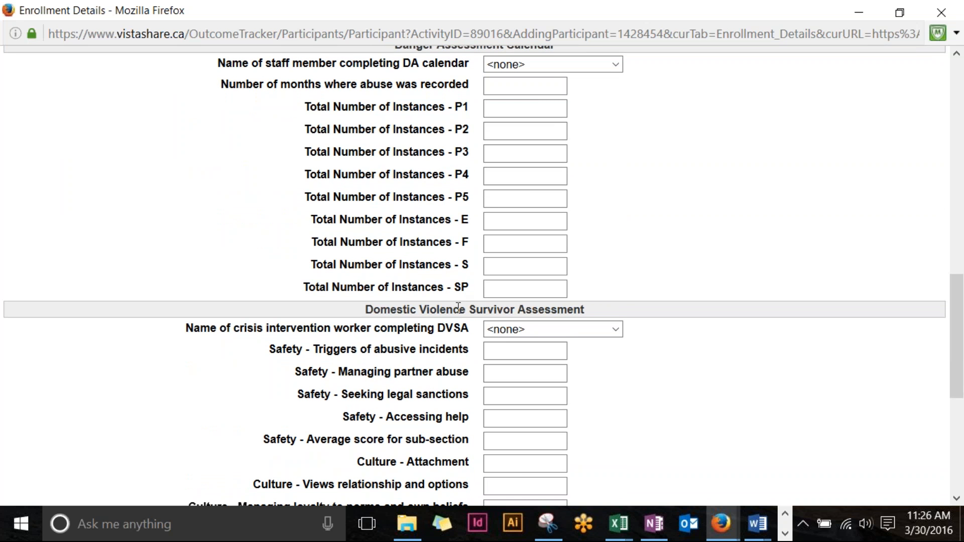
scroll(618, 298, "down", 6)
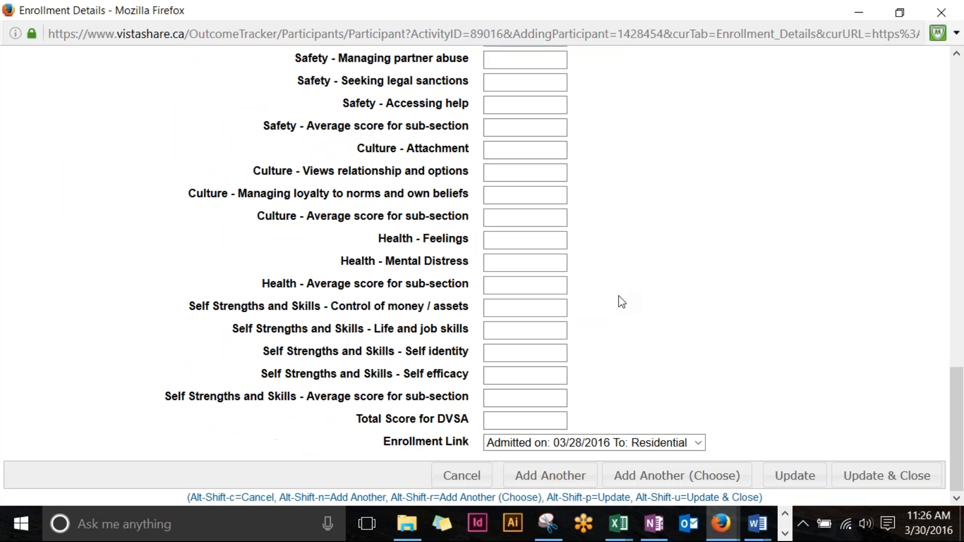
scroll(620, 298, "up", 12)
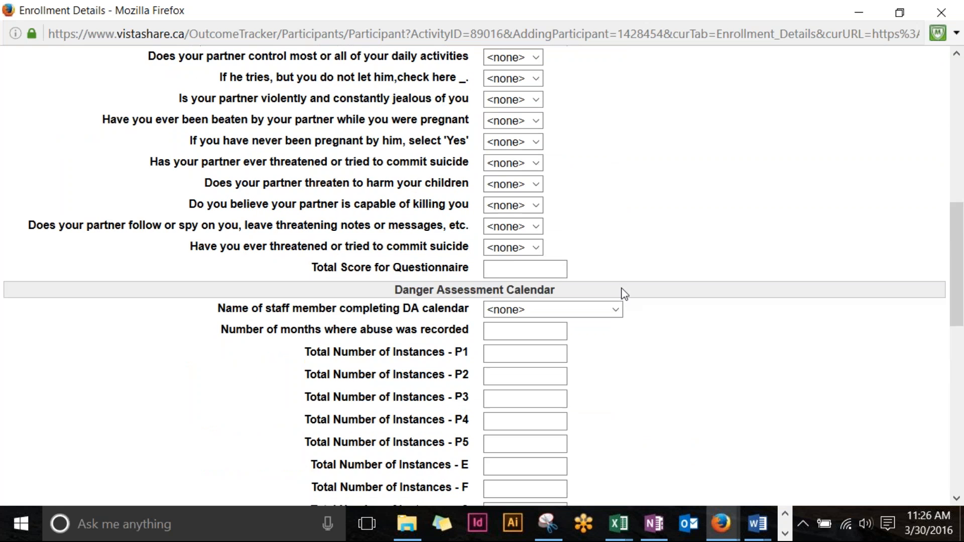
scroll(624, 293, "up", 7)
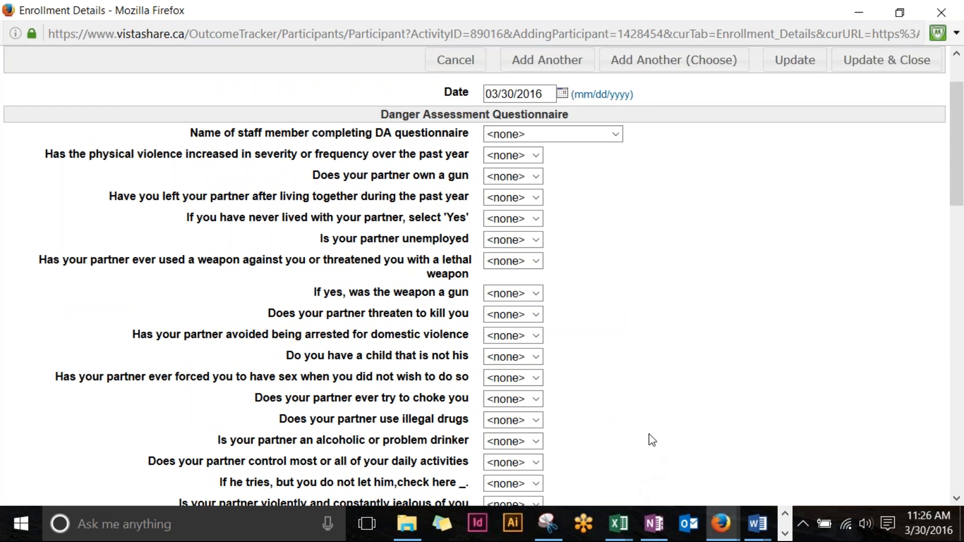
scroll(662, 453, "up", 2)
Step: Change the Danger Assessment date from 03/30/2016 to 03/29/2016
left_click(547, 170)
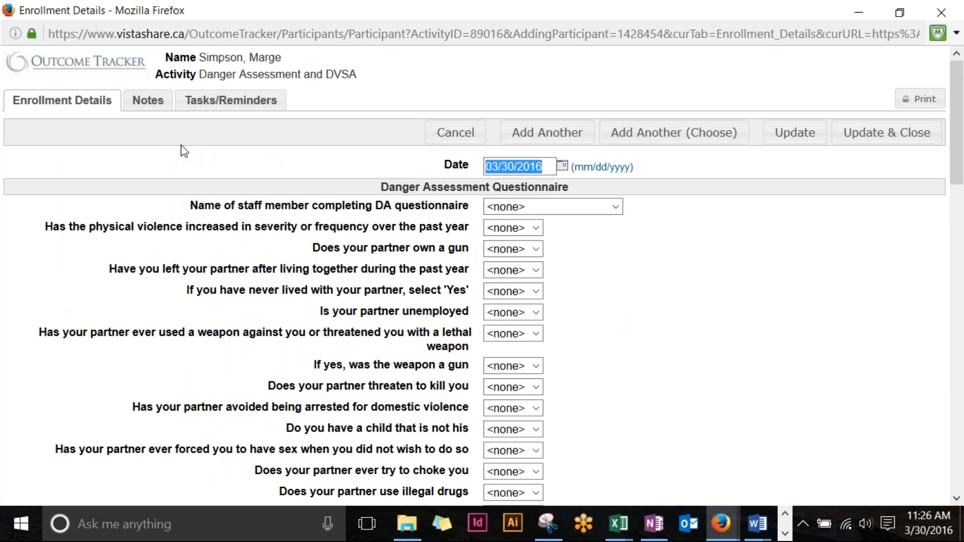
type("0329")
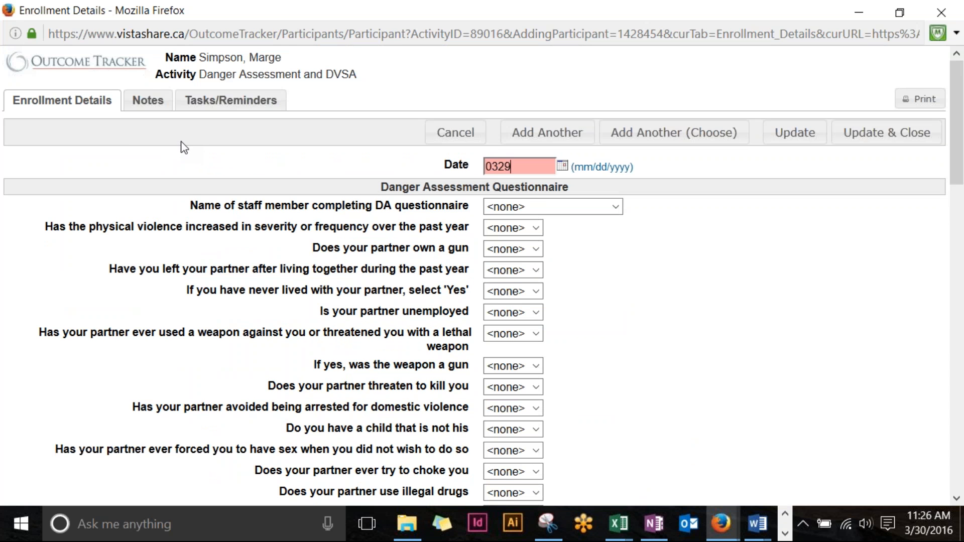
type("2016")
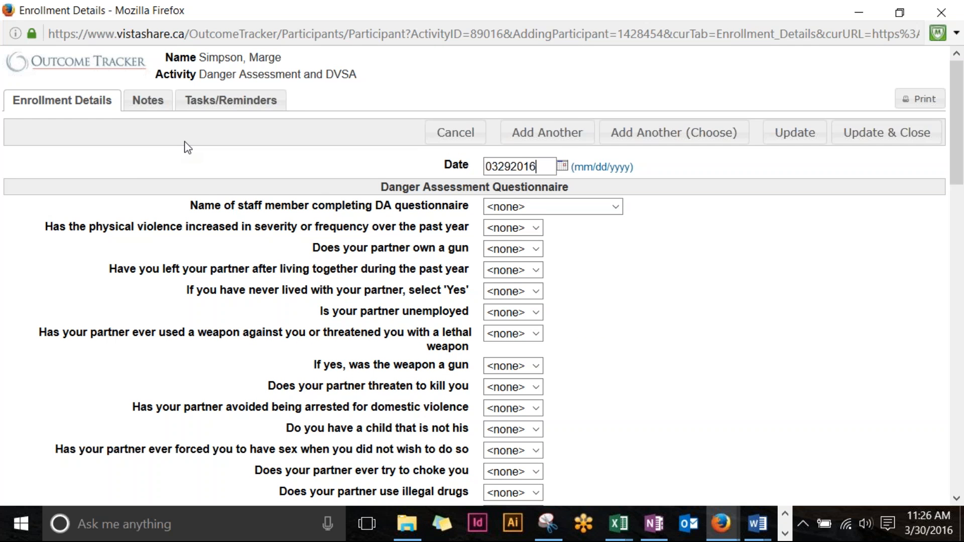
left_click(639, 327)
Step: Select the staff member who completed the DA questionnaire, leaving the left-partner question unanswered
left_click(615, 207)
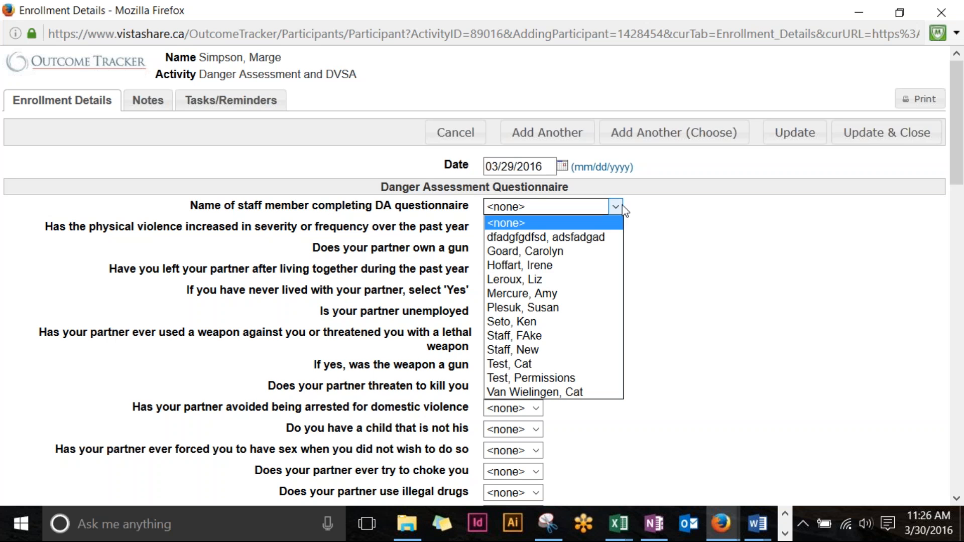
left_click(604, 391)
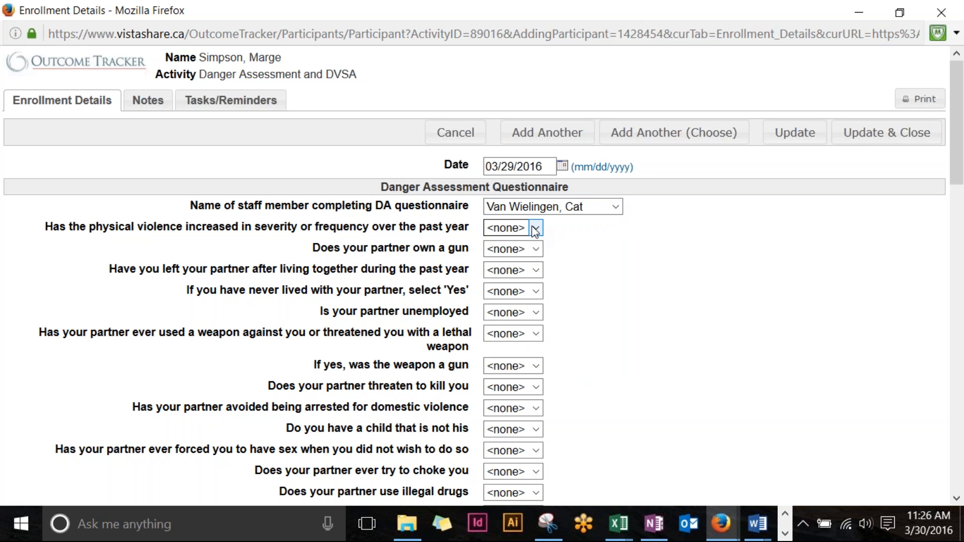
left_click(536, 270)
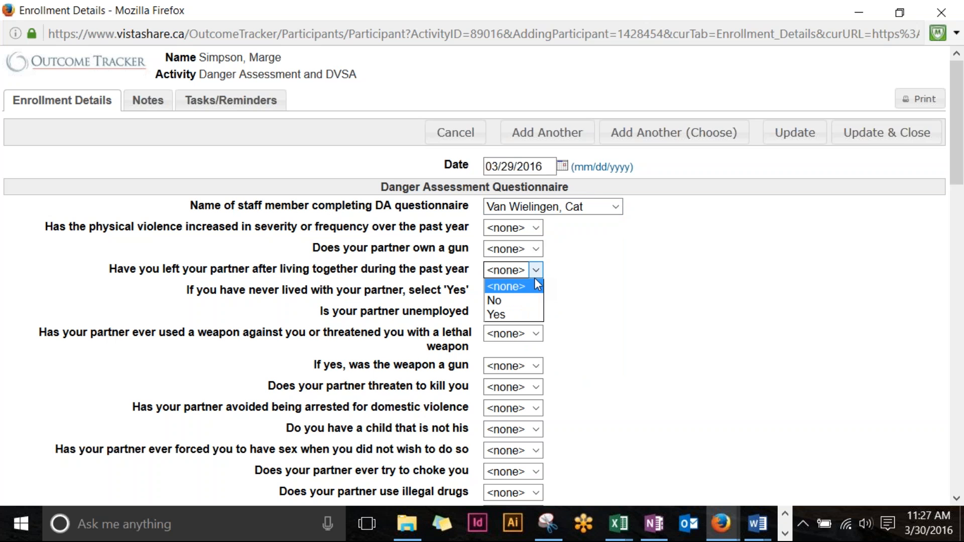
left_click(538, 272)
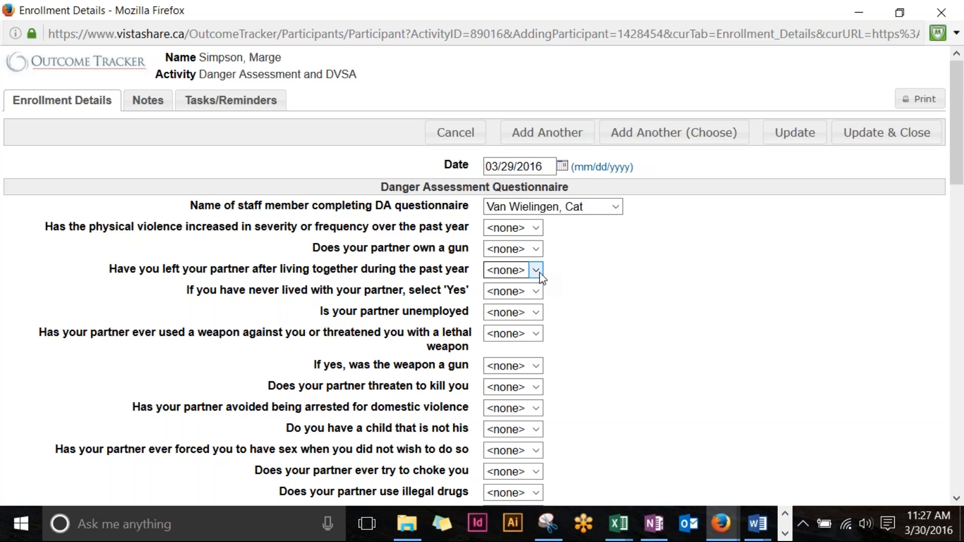
scroll(541, 277, "down", 8)
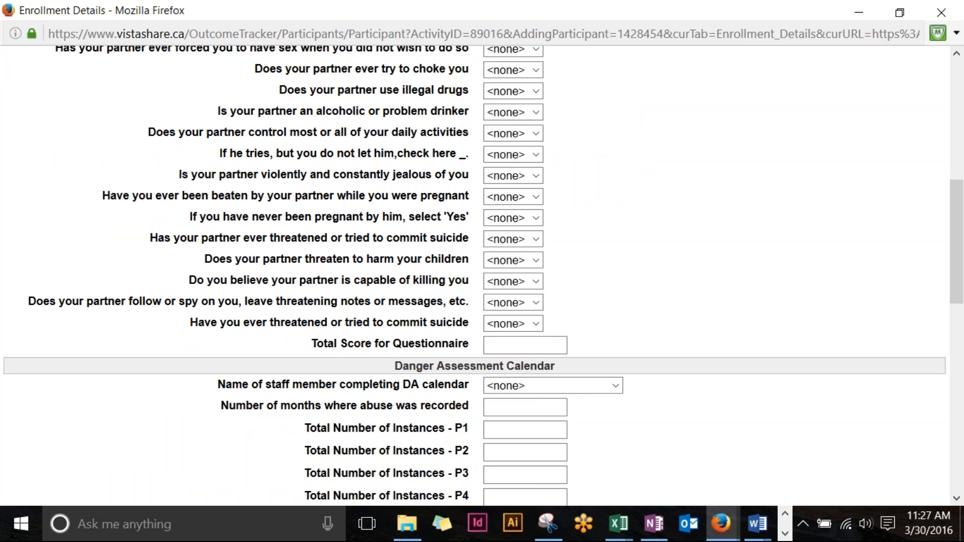
Step: Enter 35 as the Total Score for Questionnaire and move down to the form's bottom
type("35")
scroll(638, 305, "down", 5)
scroll(534, 147, "up", 2)
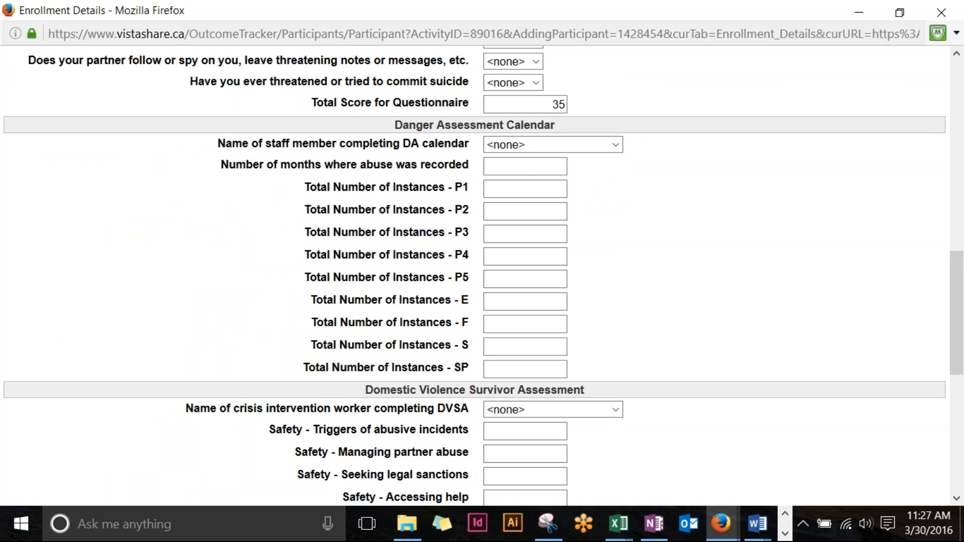
scroll(428, 251, "down", 5)
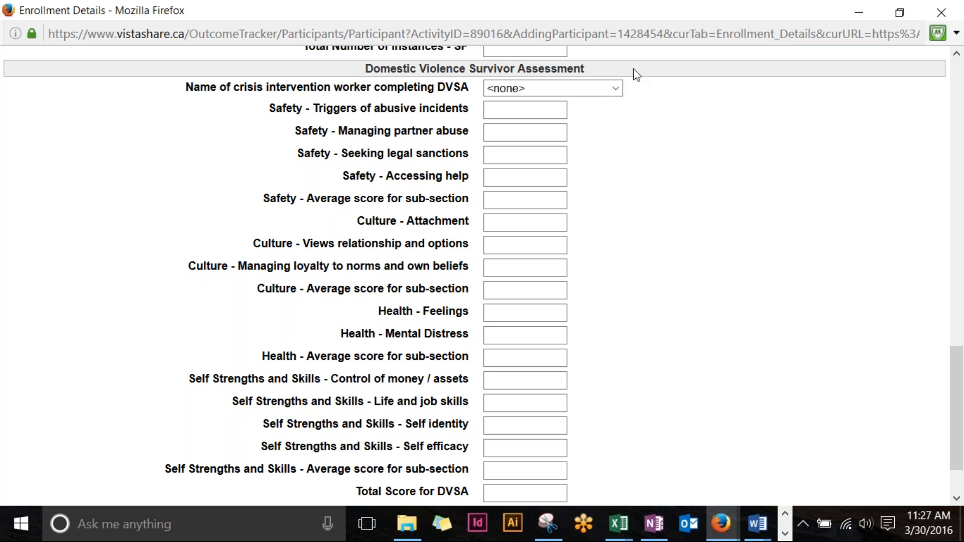
scroll(490, 140, "down", 2)
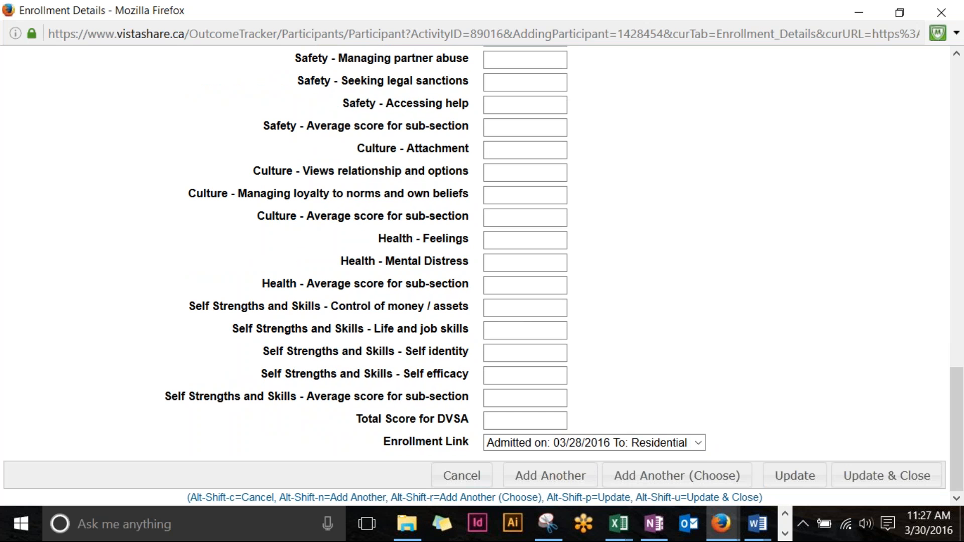
Step: Keep the enrollment link as 'Admitted on: 03/28/2016 To: Residential' and save with Update & Close
left_click(652, 446)
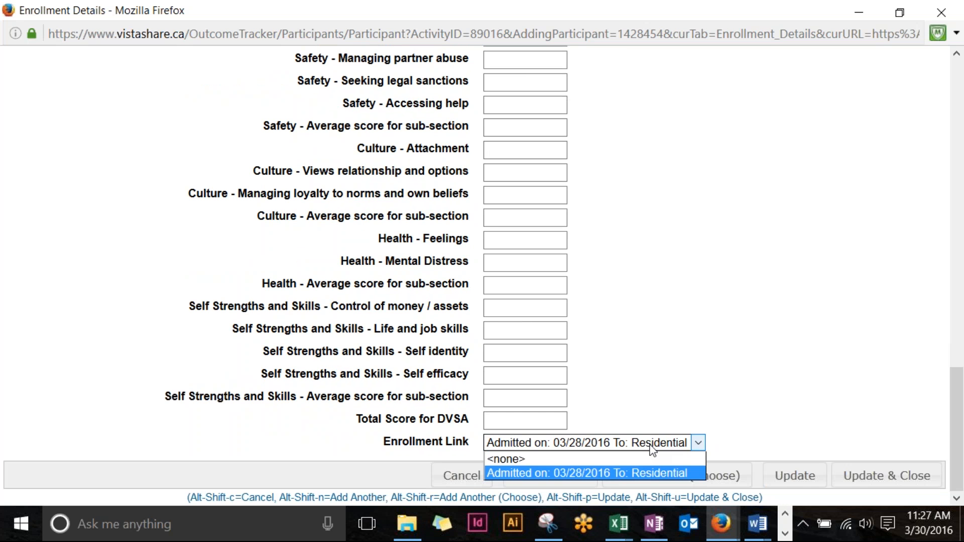
left_click(652, 447)
left_click(652, 447)
left_click(650, 474)
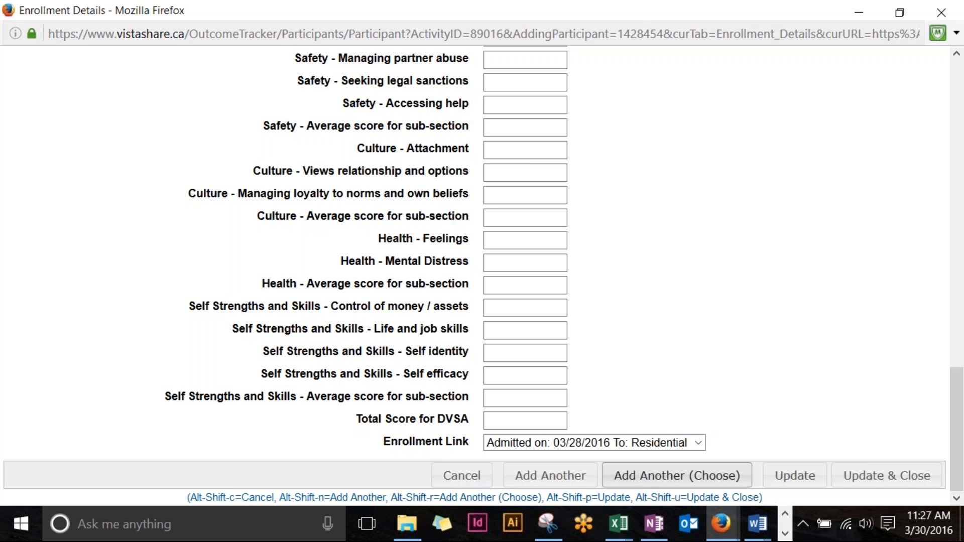
left_click(849, 11)
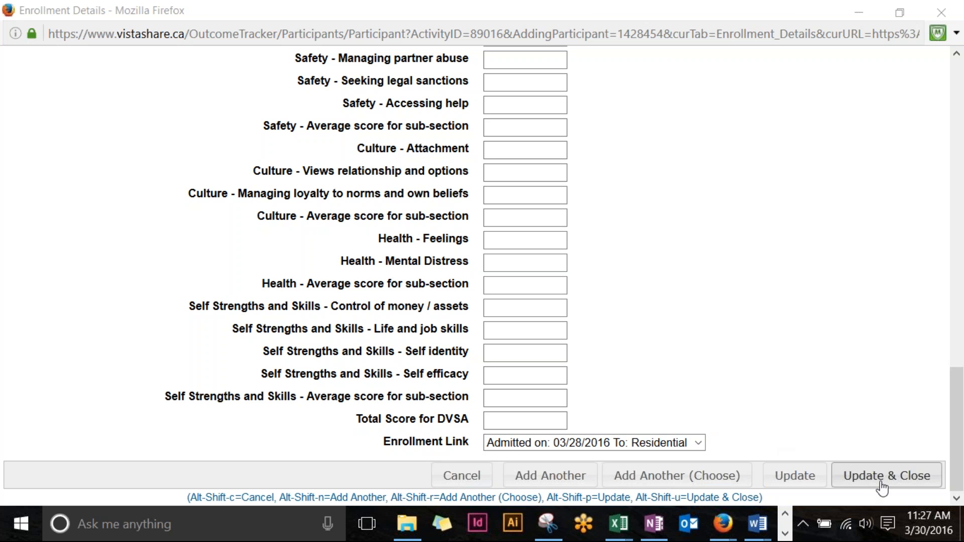
left_click(882, 485)
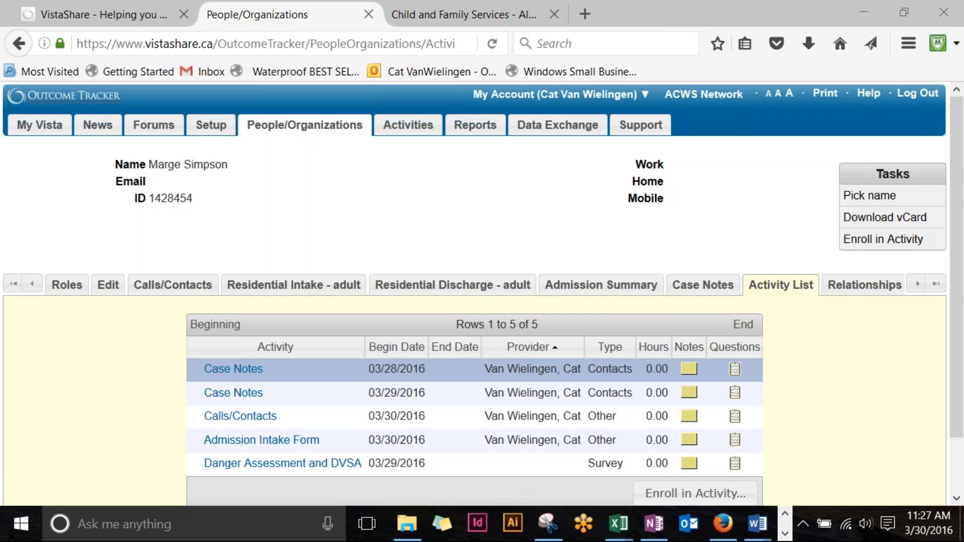
Step: Bring up the Pick Activity window via Enroll in Activity and maximize it
scroll(573, 368, "down", 2)
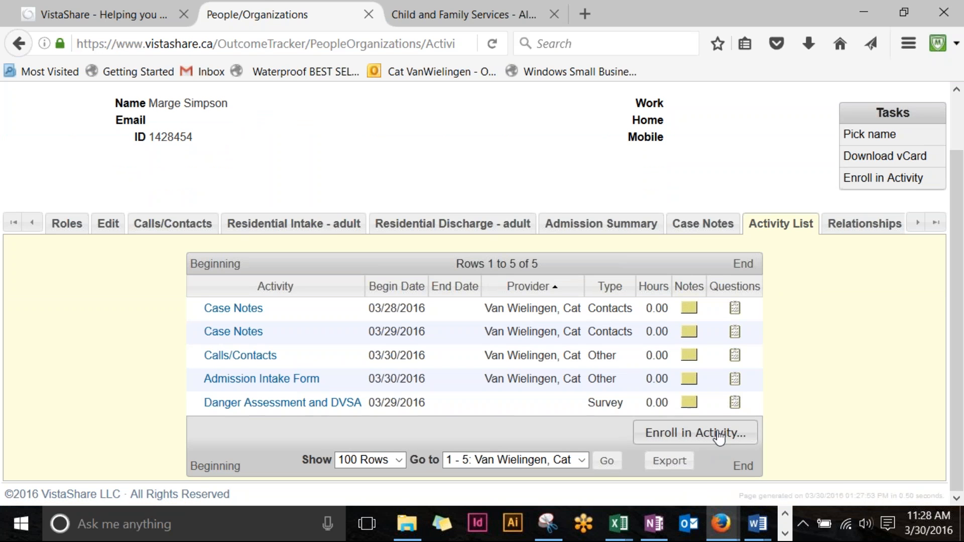
left_click(718, 435)
left_click_drag(452, 20, 673, 2)
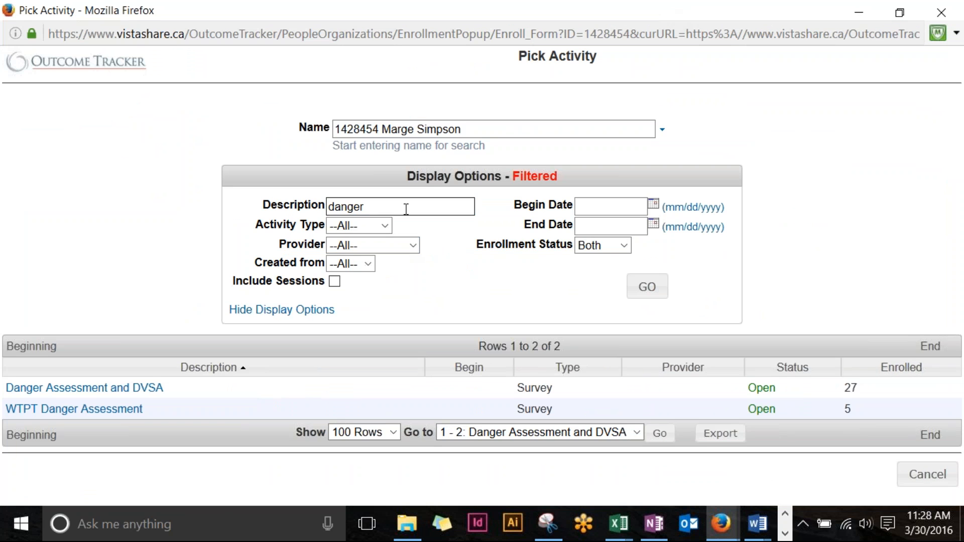
Step: Delete 'danger' from the Description filter, rerun the search, and restore the window size
left_click_drag(405, 207, 304, 206)
key("BackSpace")
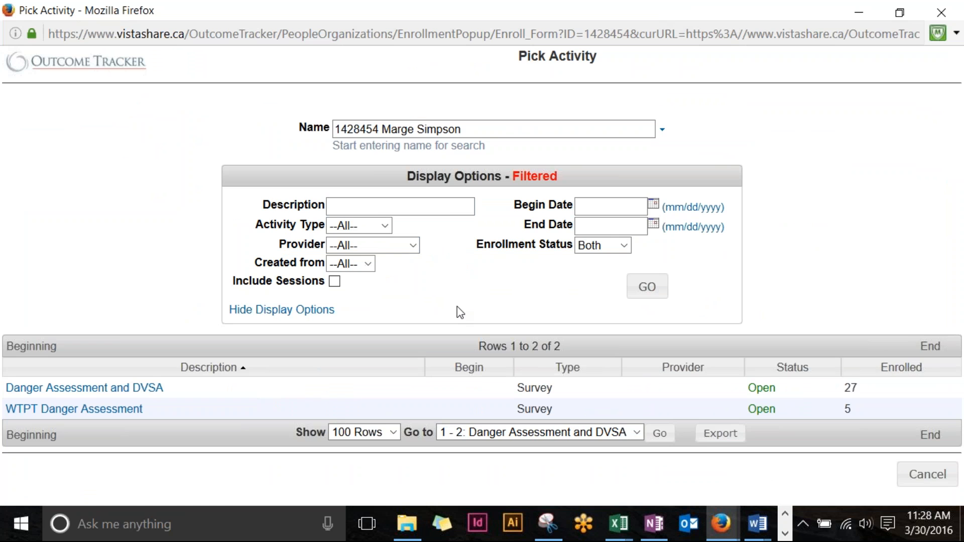
left_click(656, 286)
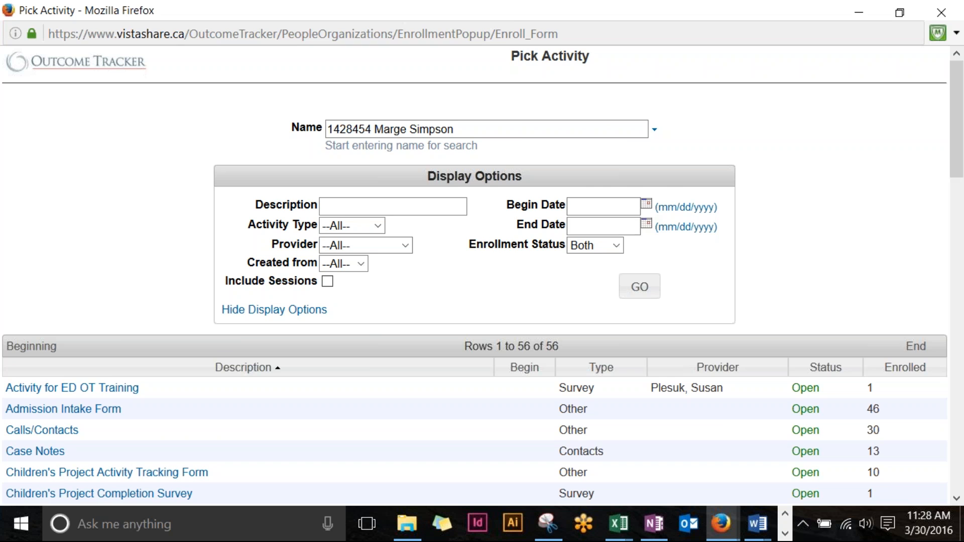
double_click(509, 11)
left_click_drag(599, 20, 609, 22)
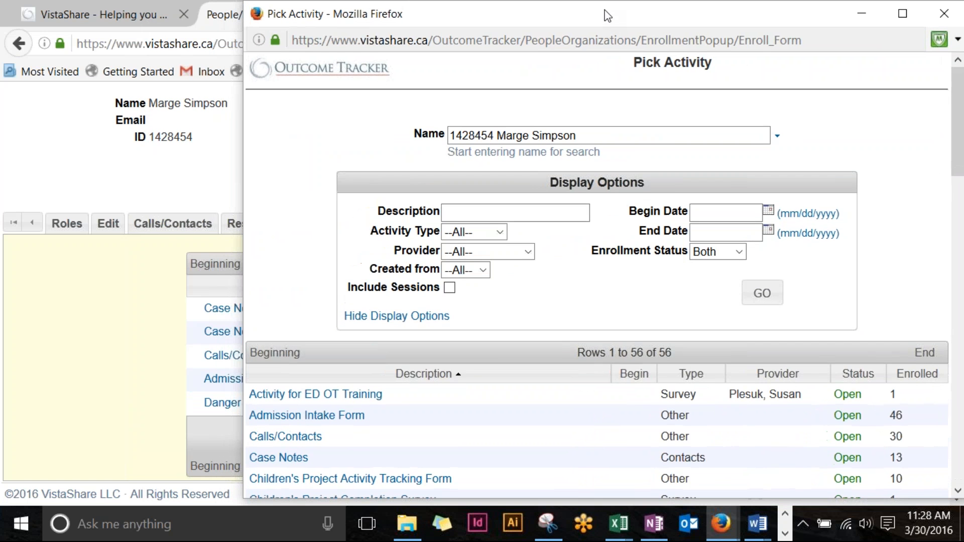
Step: Scroll down through the full list of 56 activities
scroll(394, 399, "down", 3)
scroll(395, 399, "down", 6)
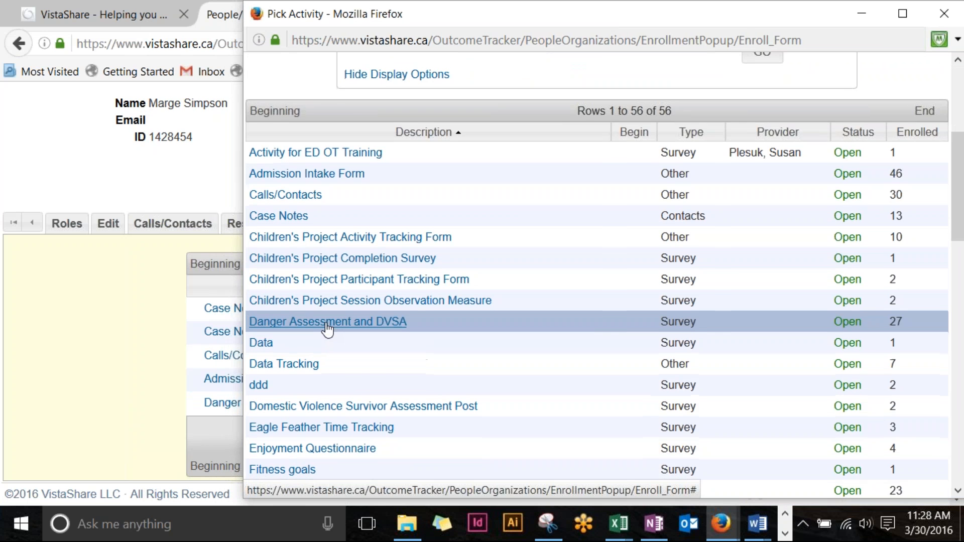
scroll(327, 329, "down", 5)
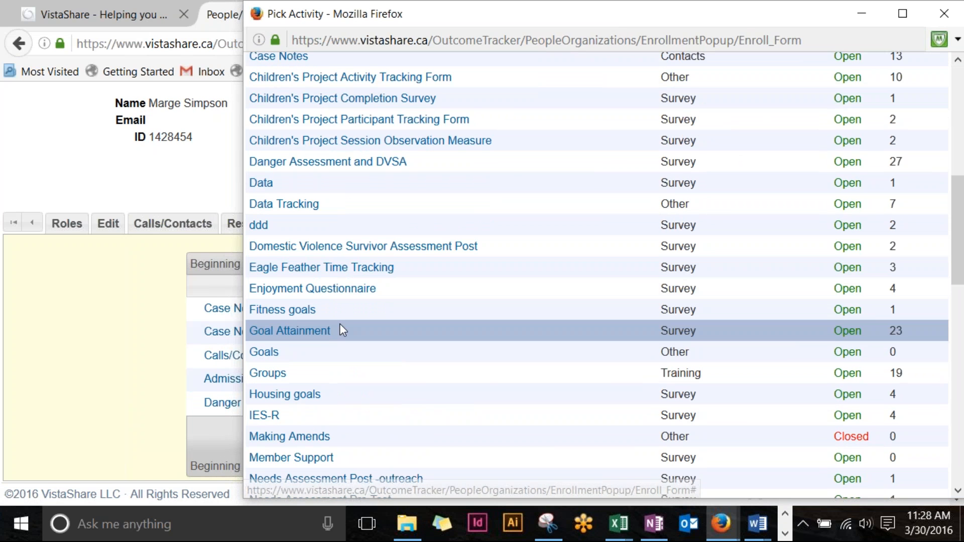
scroll(344, 331, "down", 6)
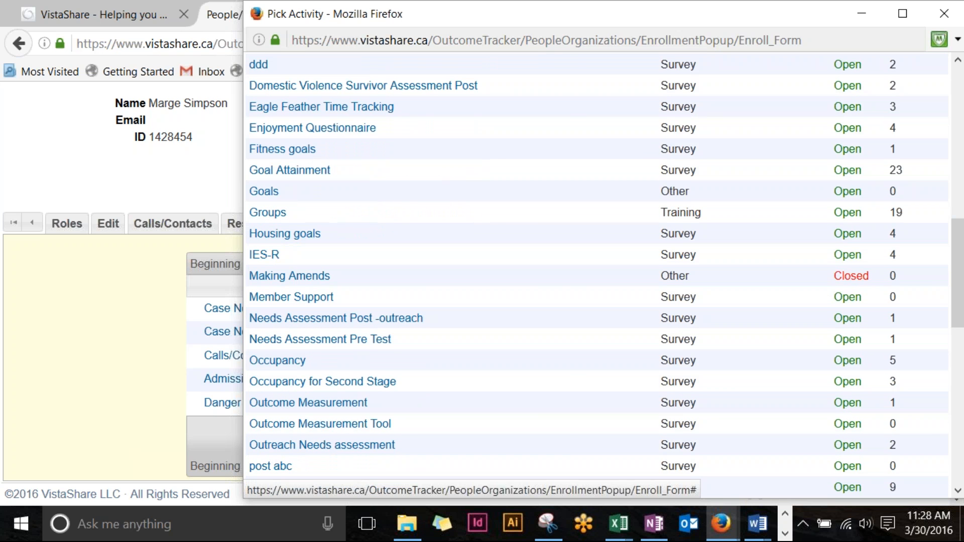
left_click(262, 257)
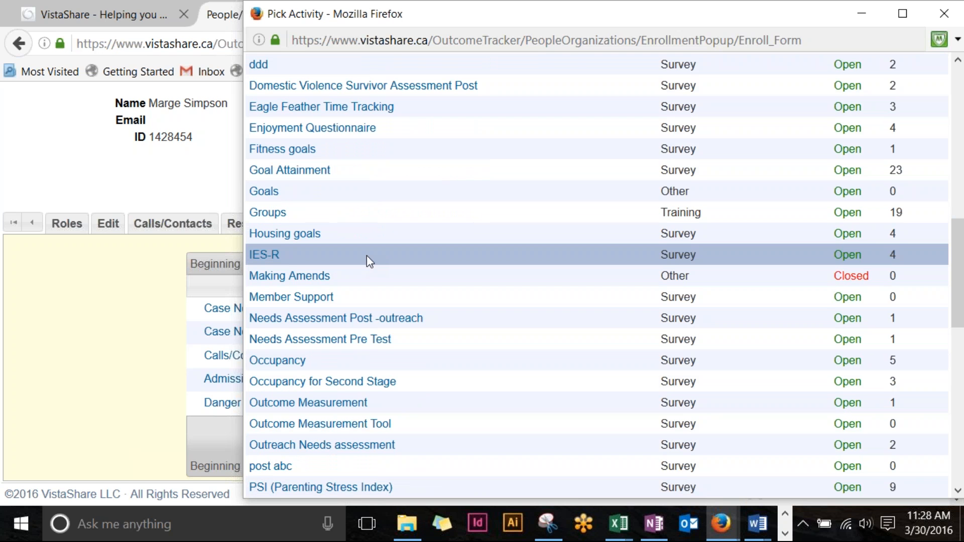
scroll(370, 260, "down", 3)
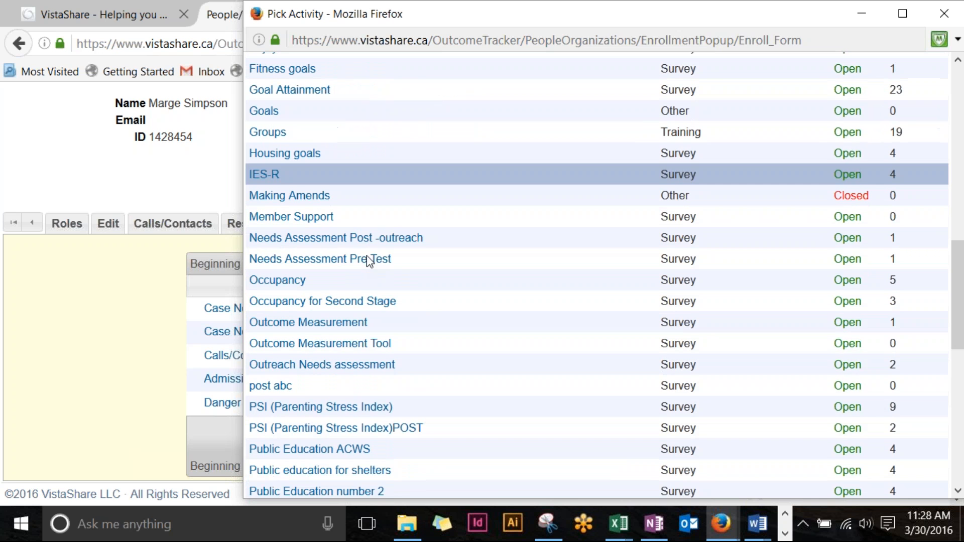
scroll(397, 239, "down", 3)
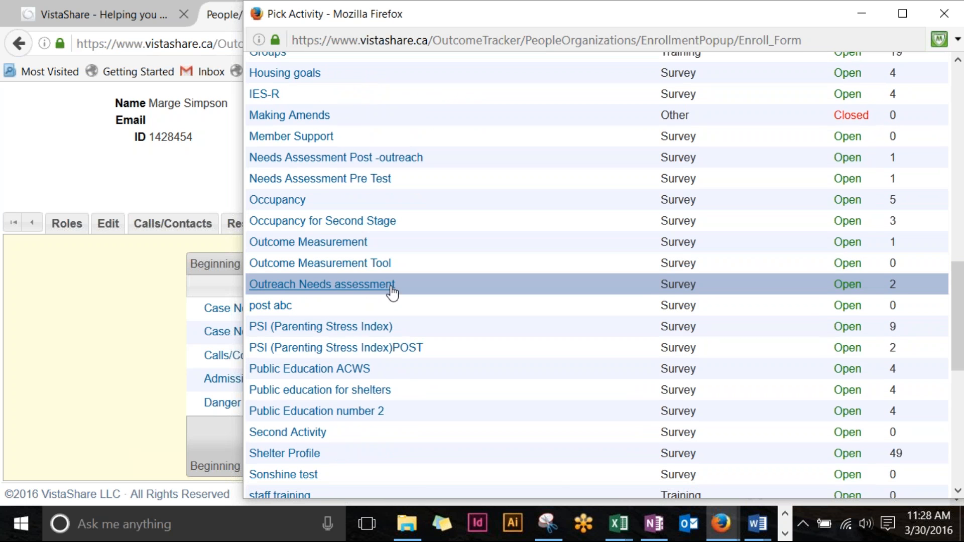
scroll(389, 293, "down", 3)
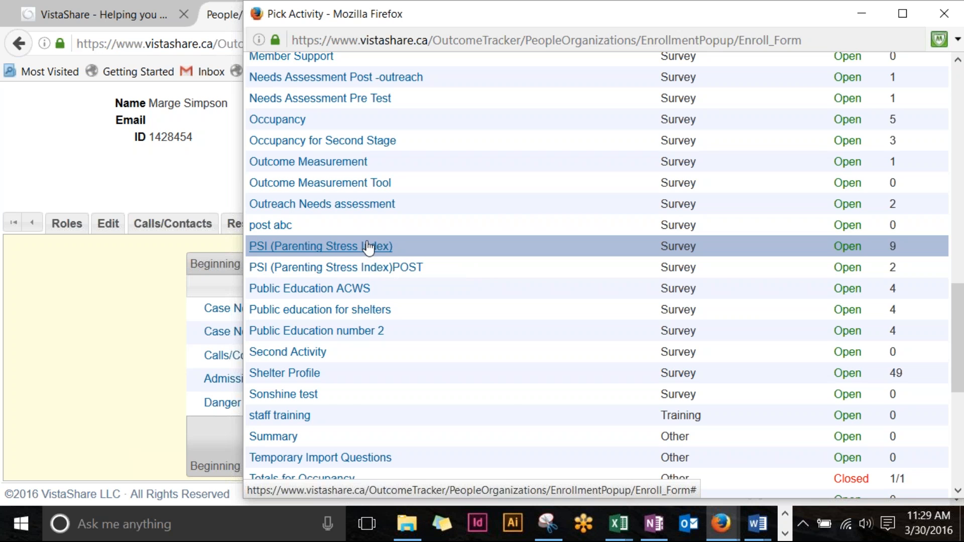
scroll(367, 247, "down", 6)
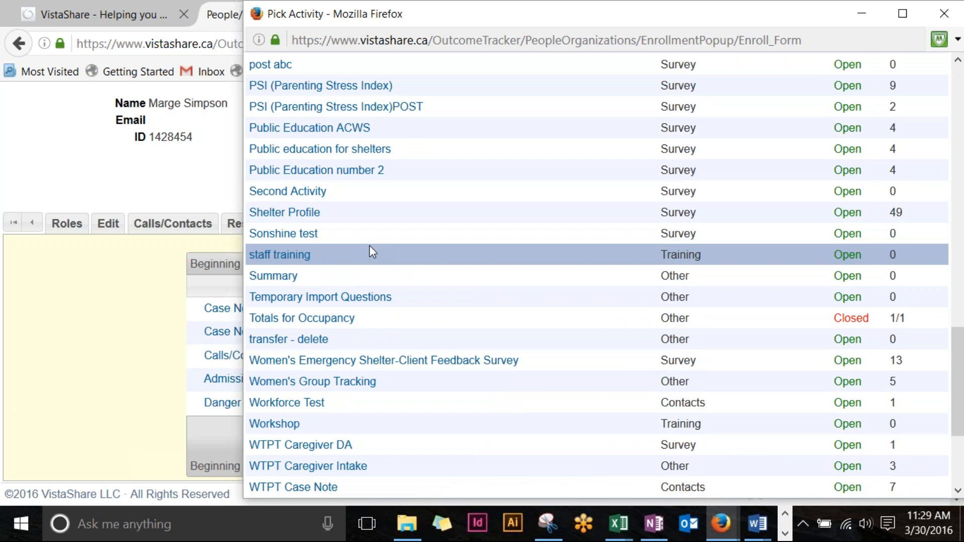
scroll(370, 252, "down", 5)
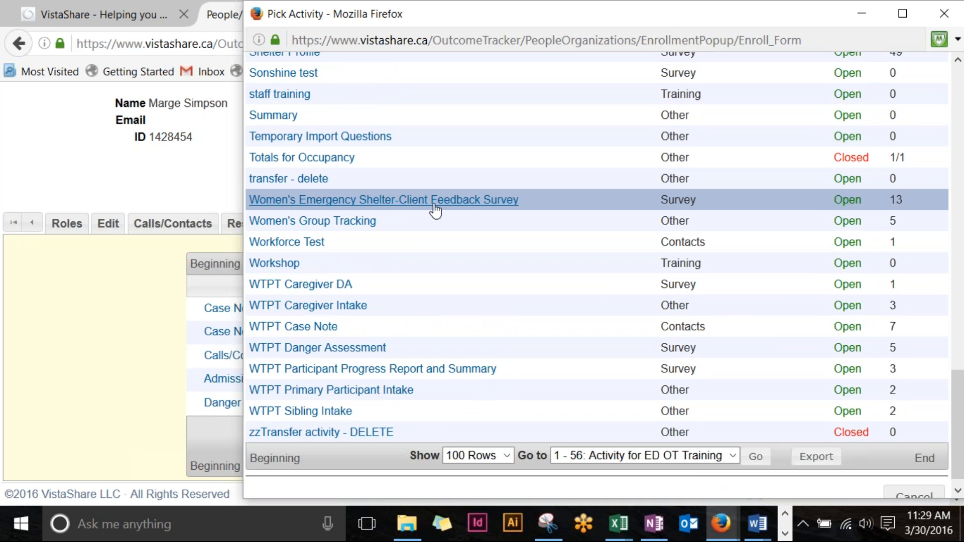
Step: Select the Women's Emergency Shelter-Client Feedback Survey activity and browse to the list's last entries
left_click(452, 203)
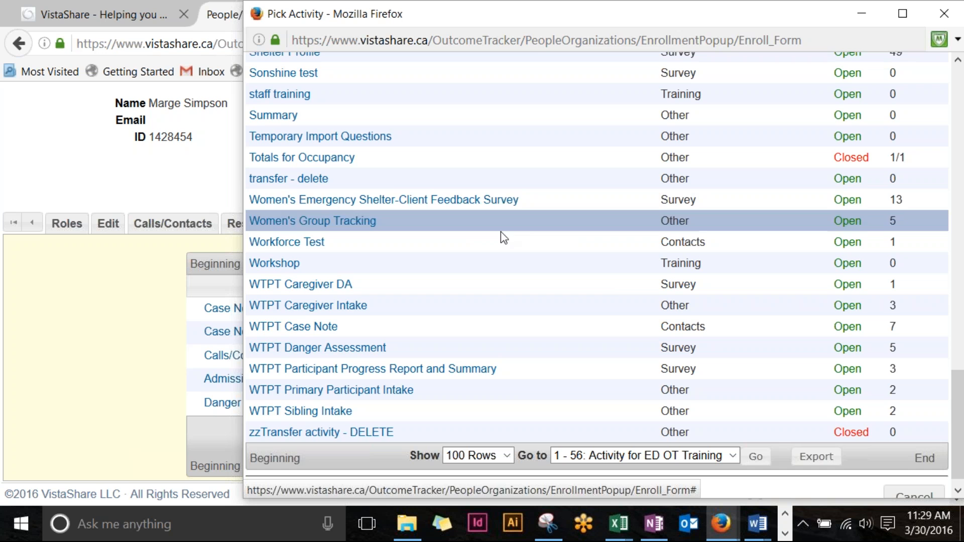
scroll(937, 431, "down", 1)
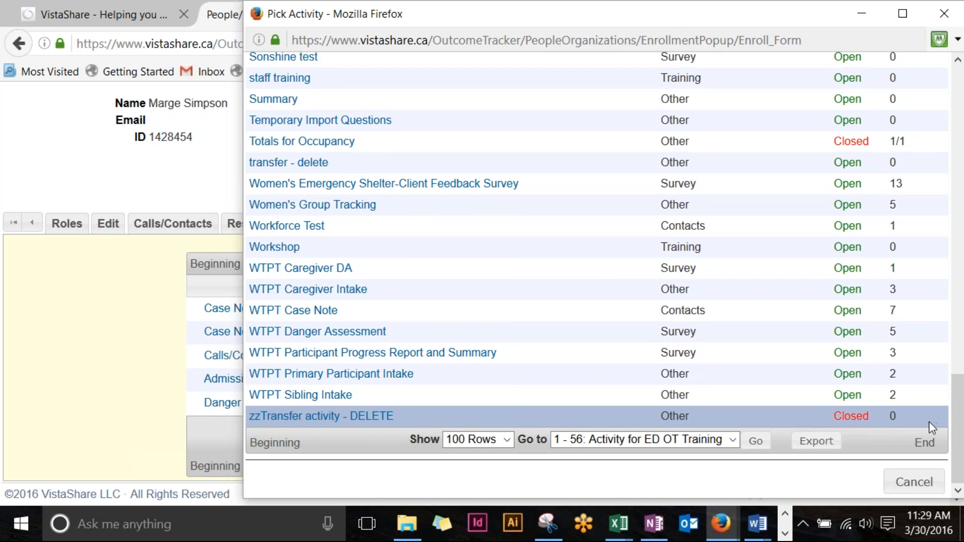
scroll(929, 421, "up", 20)
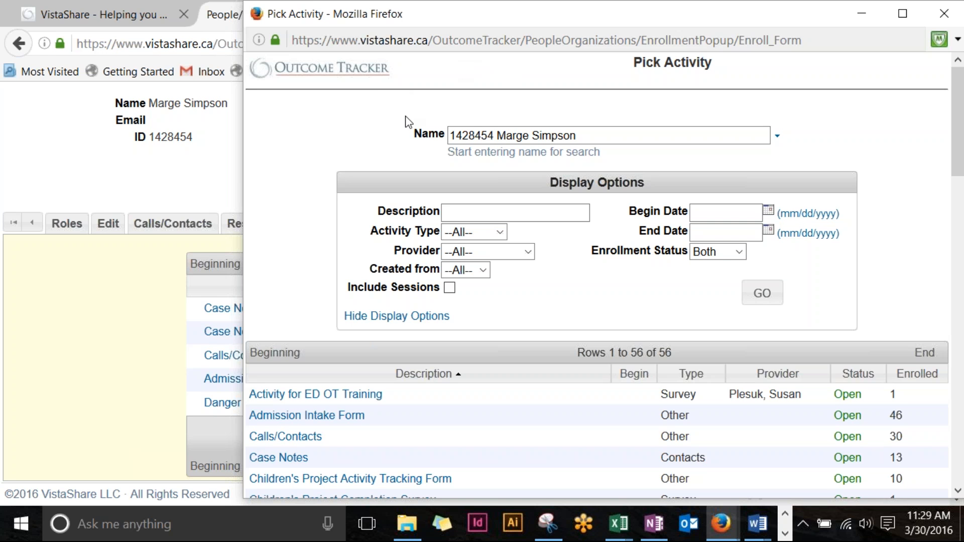
scroll(408, 122, "down", 4)
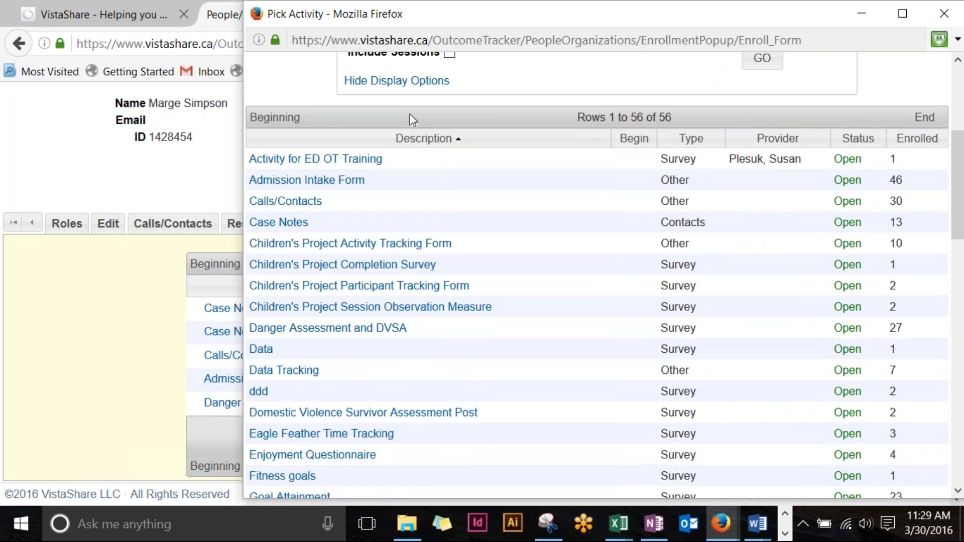
scroll(407, 122, "up", 4)
scroll(553, 201, "down", 15)
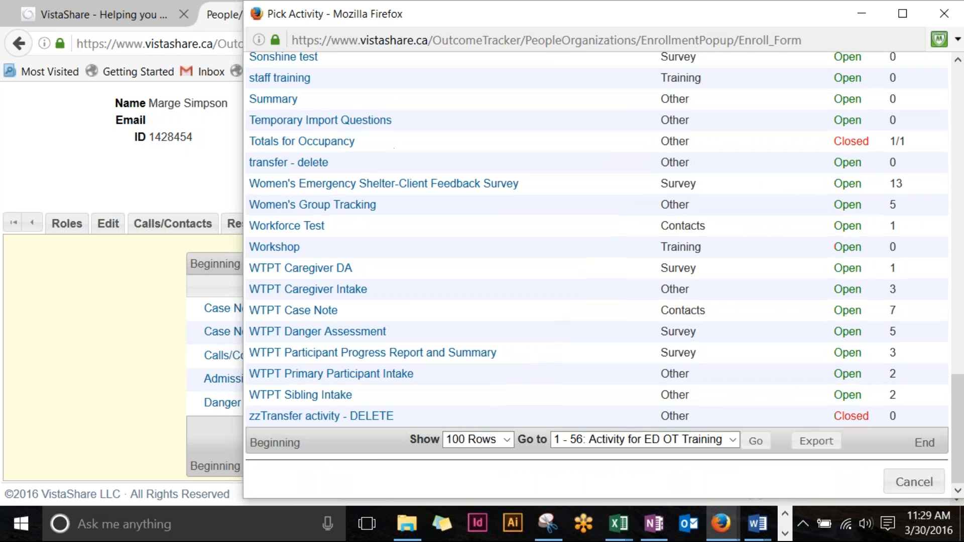
Step: Cancel Pick Activity and scroll the record tabs right until Audit Log and DA appear
left_click(925, 491)
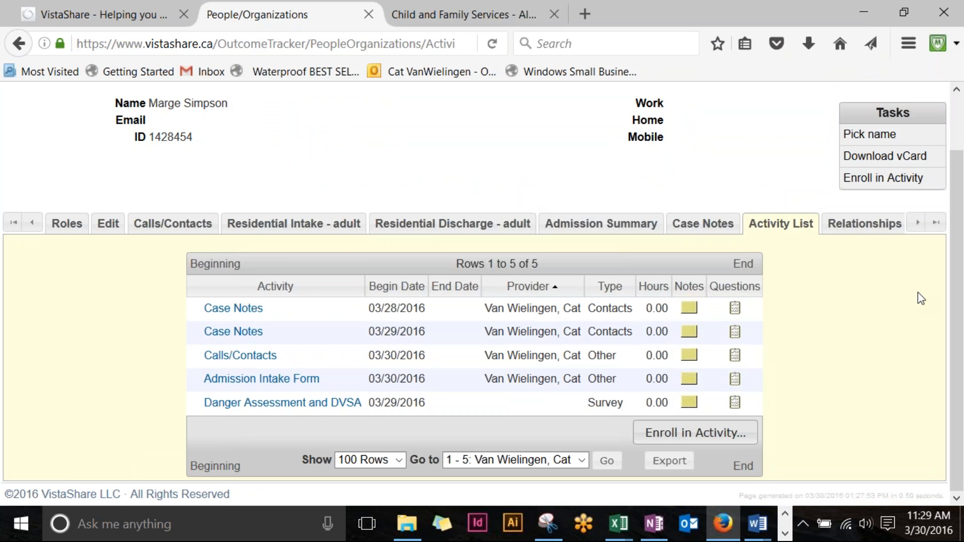
left_click(918, 223)
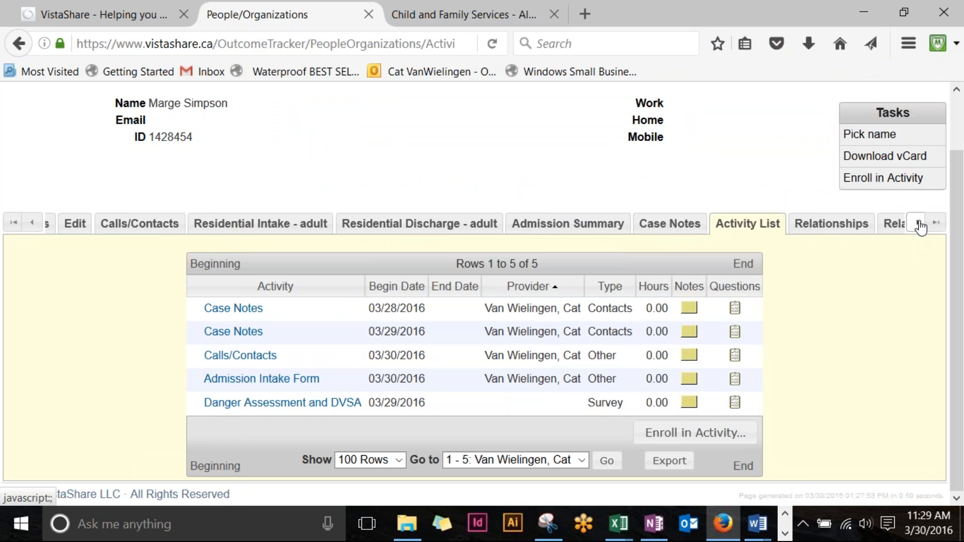
left_click(919, 225)
left_click(920, 225)
left_click(920, 225)
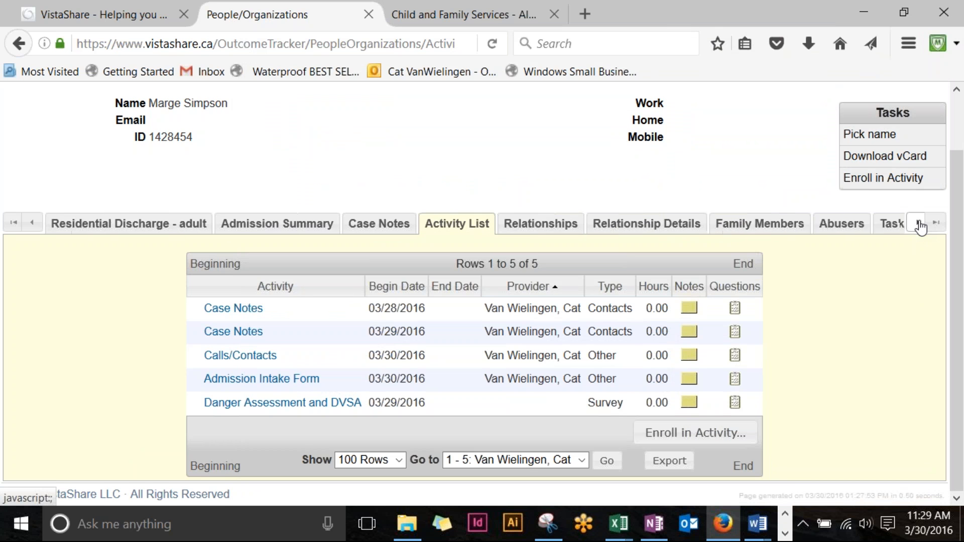
left_click(920, 225)
left_click(920, 225)
left_click(920, 225)
left_click(920, 225)
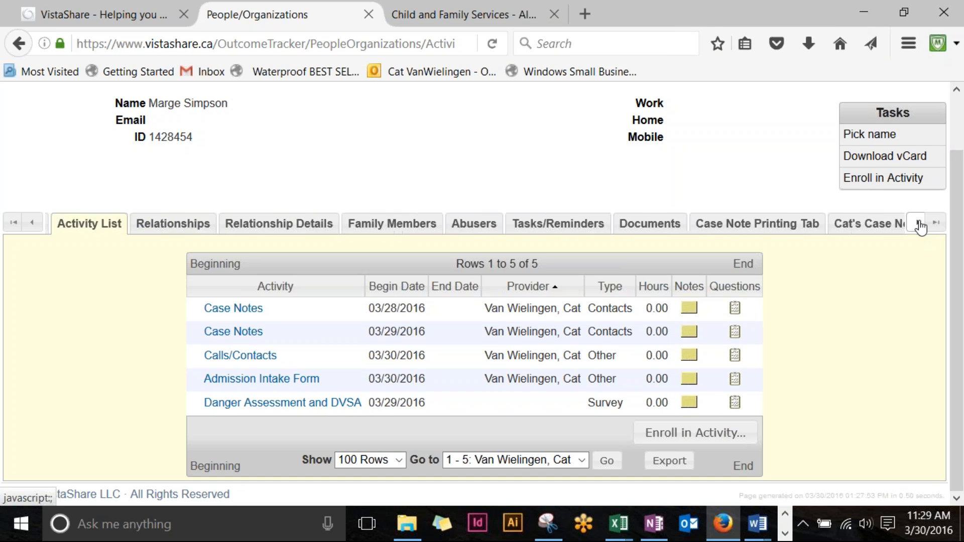
left_click(920, 225)
left_click(919, 225)
left_click(919, 225)
left_click(920, 225)
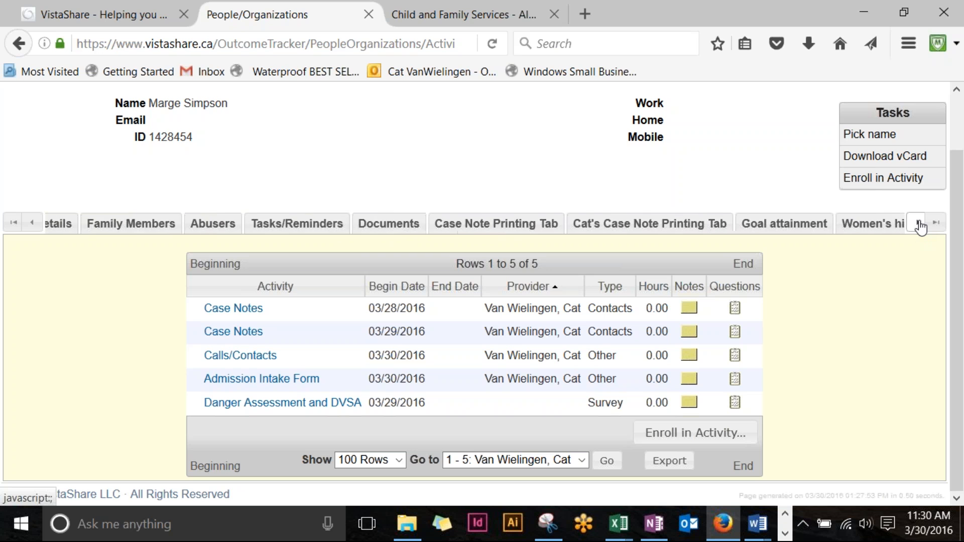
left_click(919, 225)
left_click(921, 228)
left_click(921, 228)
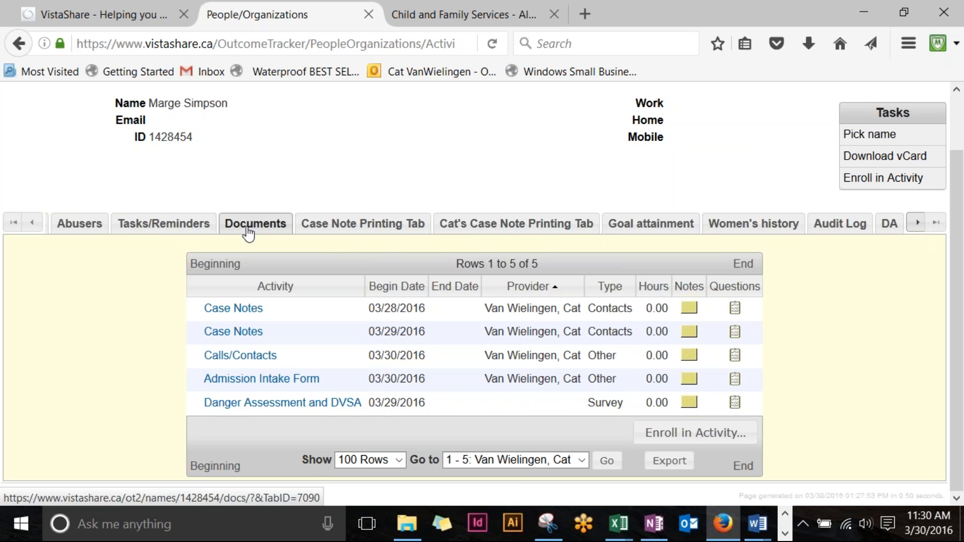
Step: Open the Case Note Printing tab, retrying when it doesn't respond
left_click(389, 227)
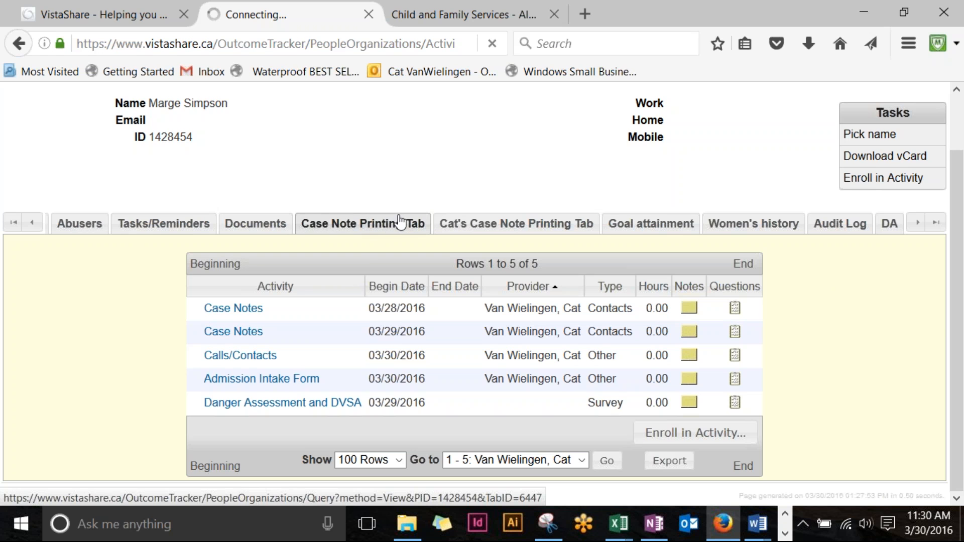
left_click(311, 222)
left_click(388, 226)
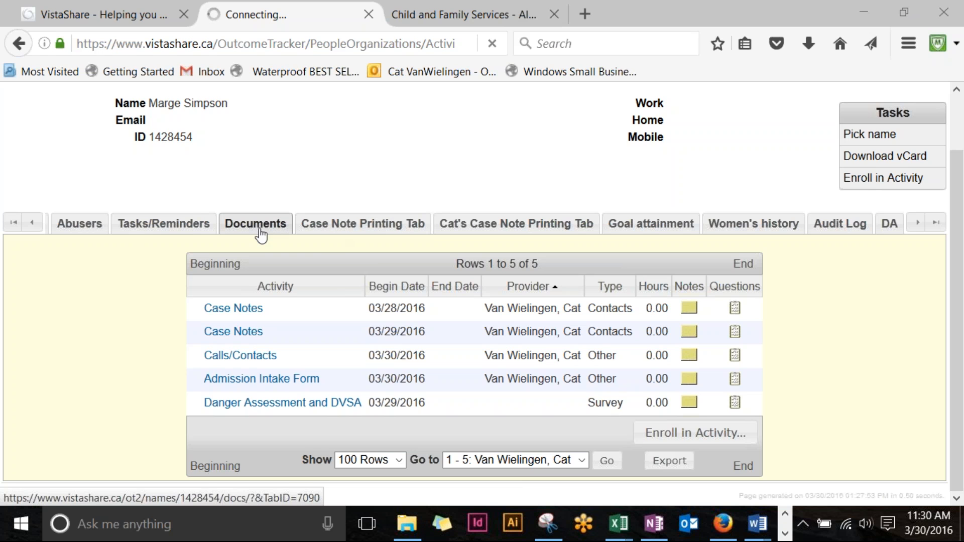
Step: Show the client's empty Documents tab and bring up the Upload Documents window
left_click(263, 230)
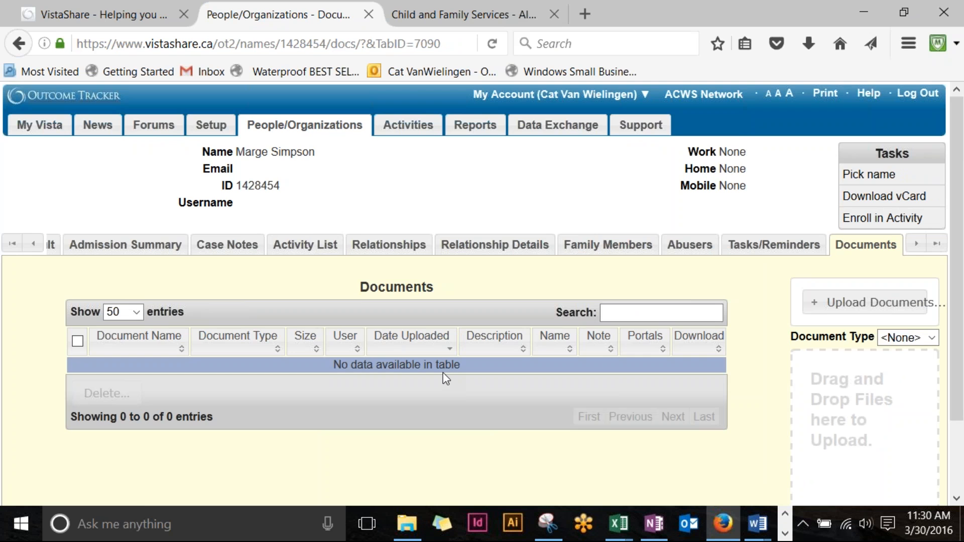
scroll(611, 338, "down", 3)
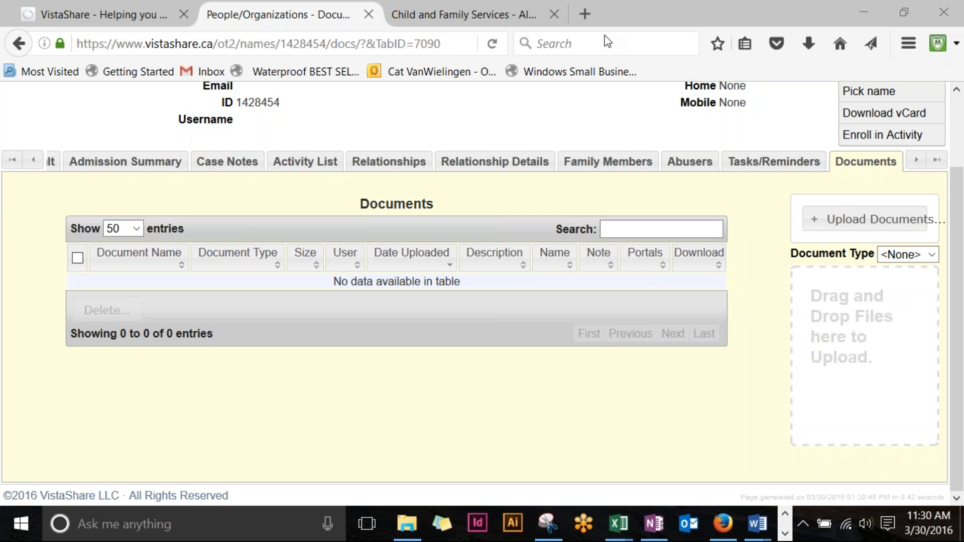
left_click(865, 221)
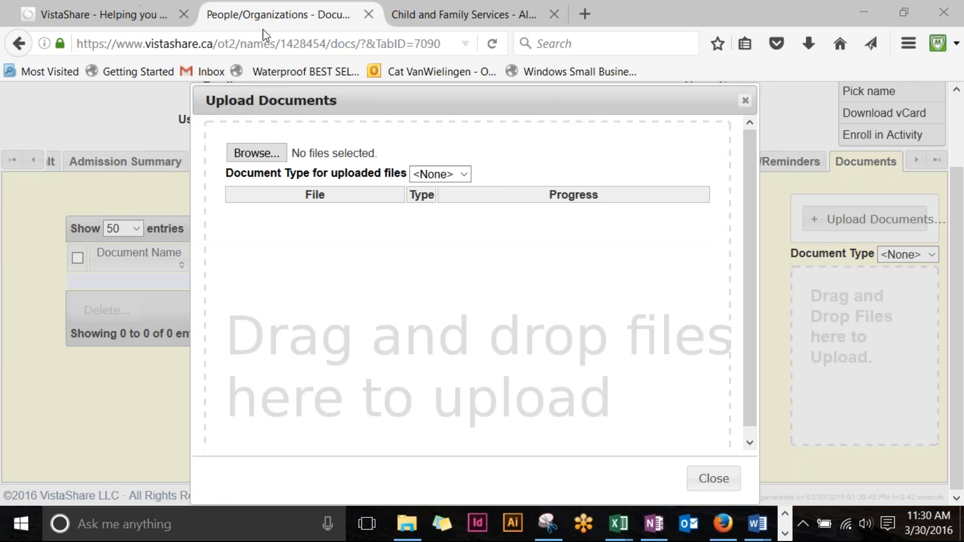
Step: Cancel the Browse file chooser and close Upload Documents without adding any file
left_click_drag(615, 110, 690, 90)
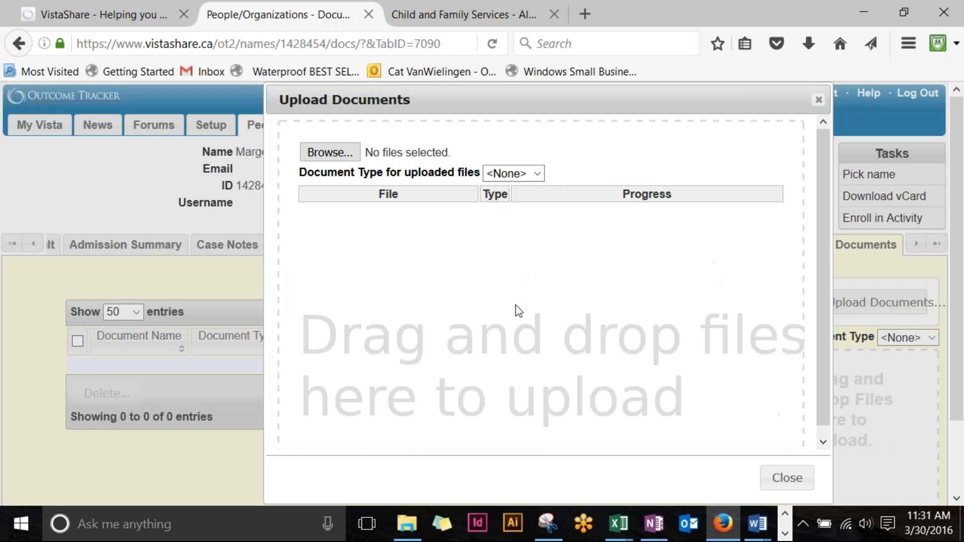
left_click(330, 152)
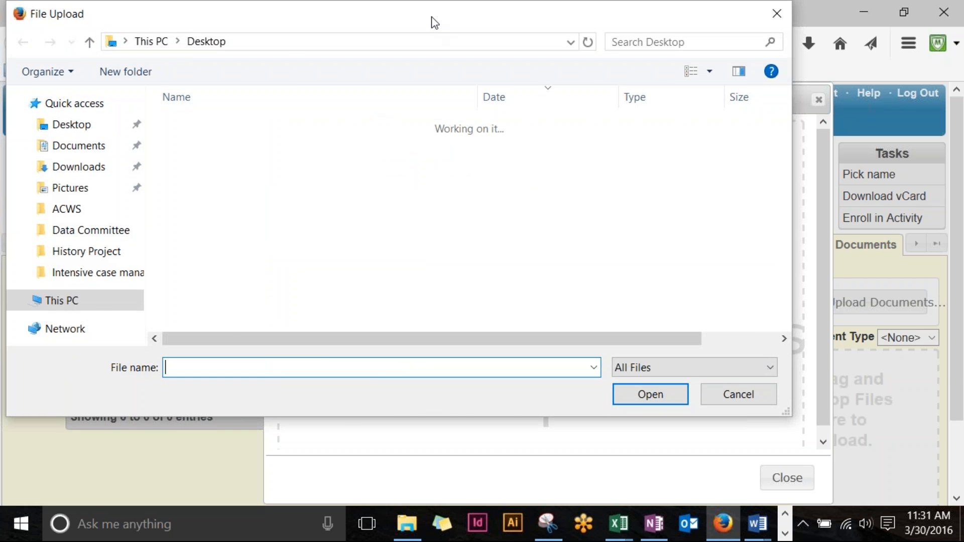
left_click_drag(430, 22, 493, 30)
left_click(836, 25)
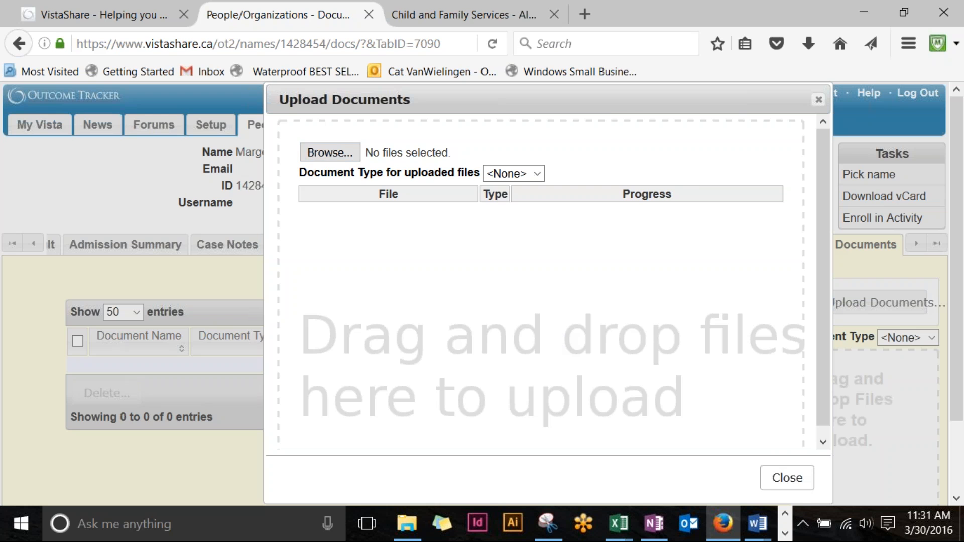
left_click(792, 478)
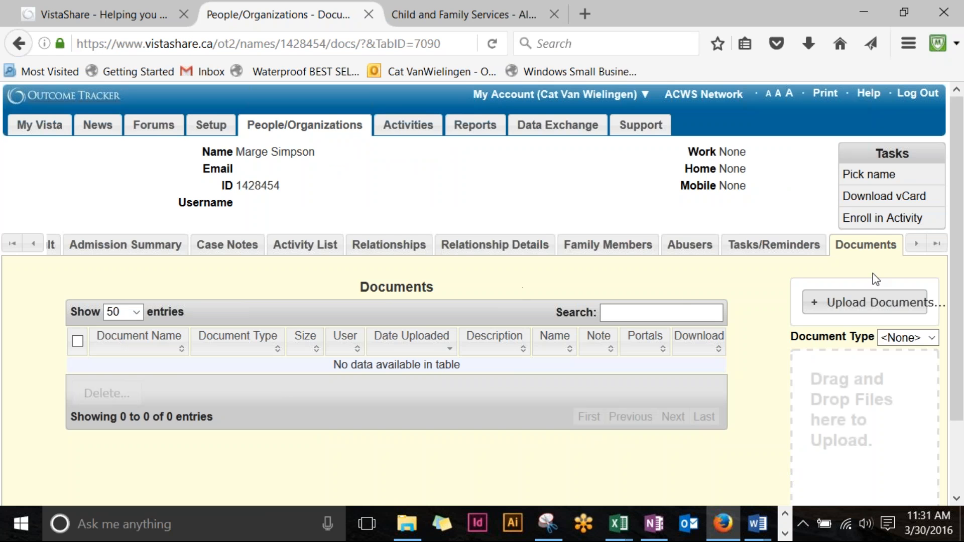
Step: Scroll the tab strip to reach Case Note Printing Tab, then scroll the tabs back left
left_click(916, 244)
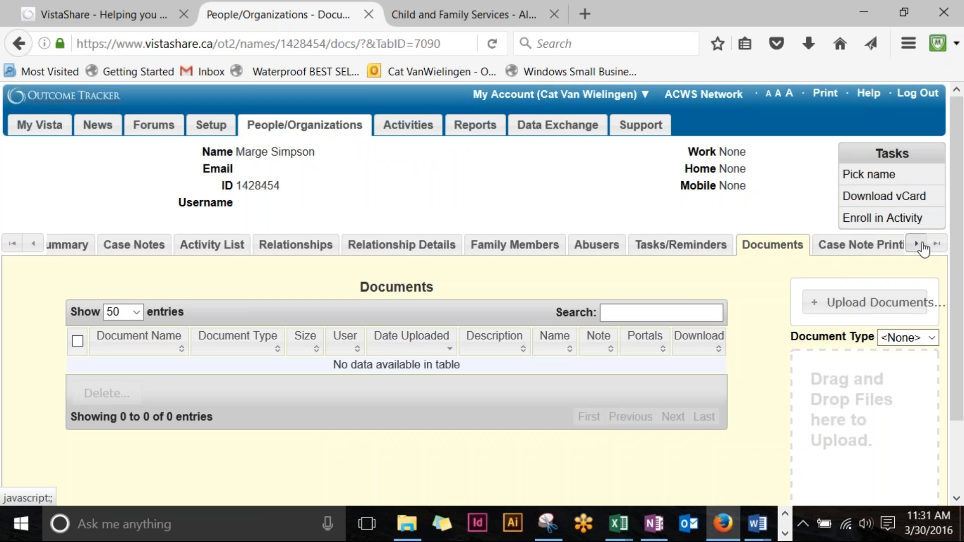
left_click(842, 246)
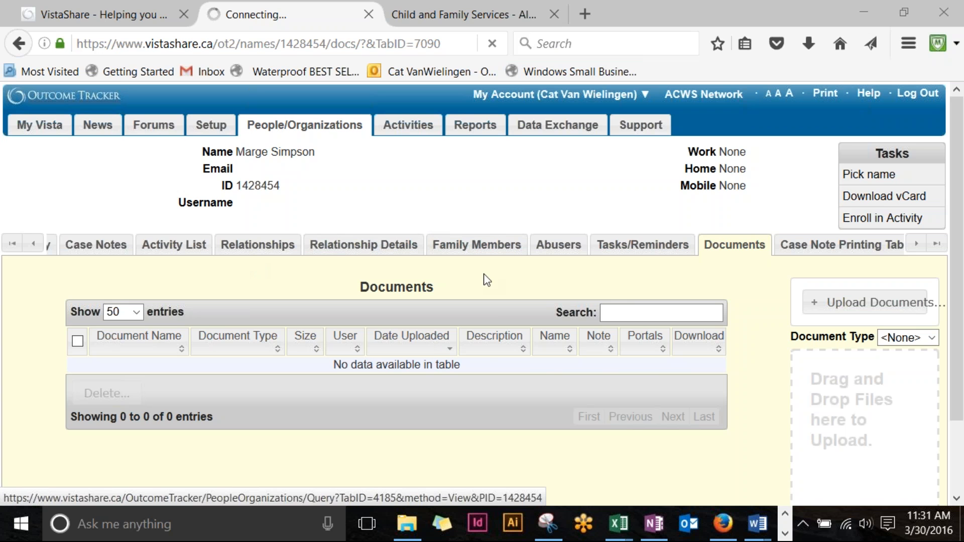
left_click(33, 244)
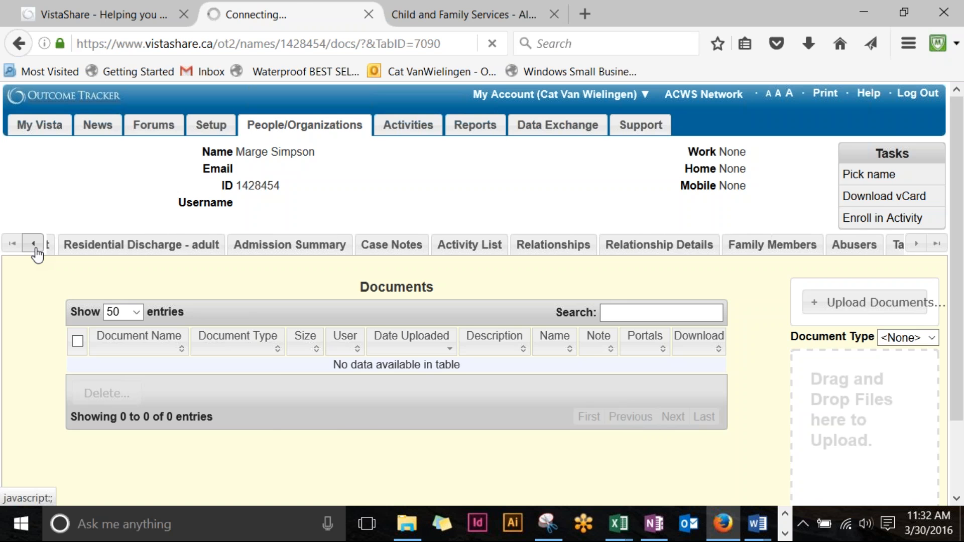
Step: Change the case note printout's Begin Date to 03/28/2016
left_click(131, 248)
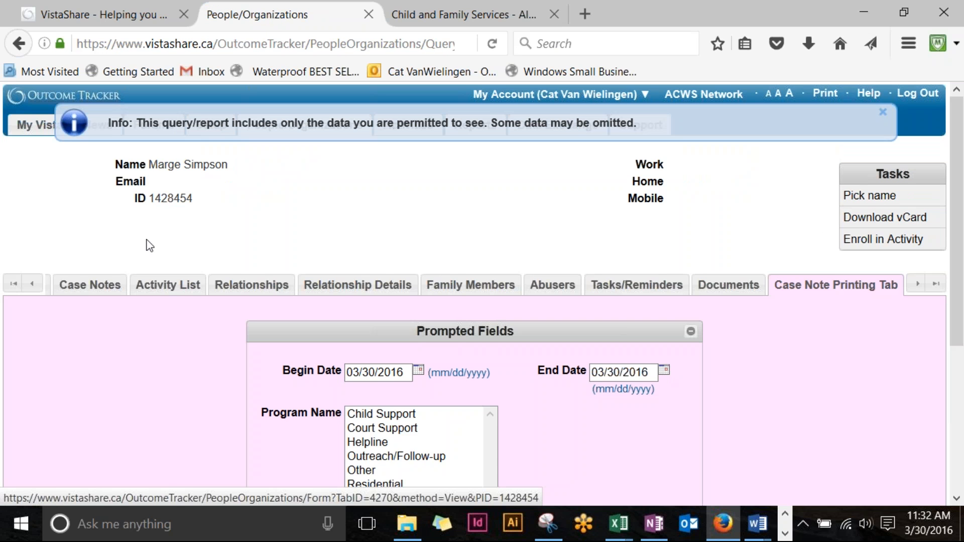
scroll(302, 219, "down", 5)
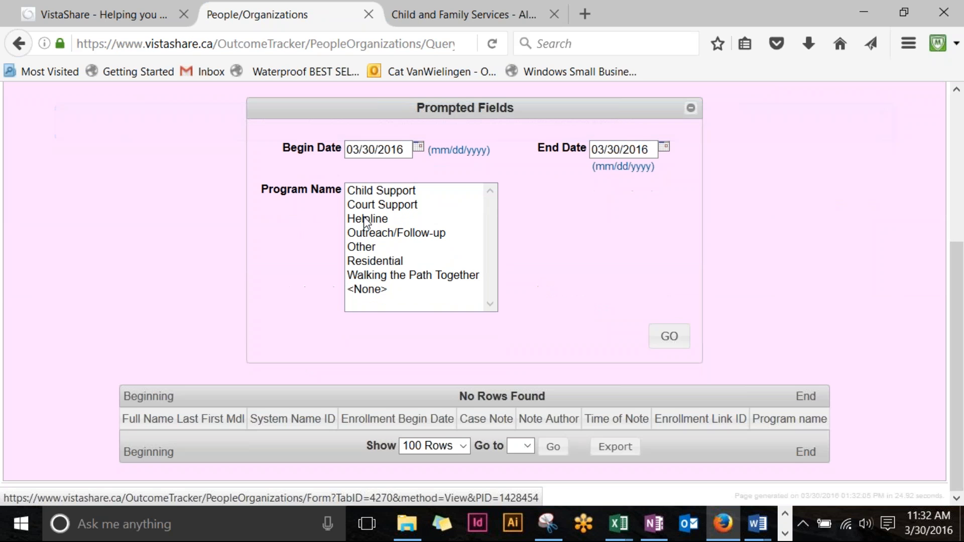
left_click(400, 148)
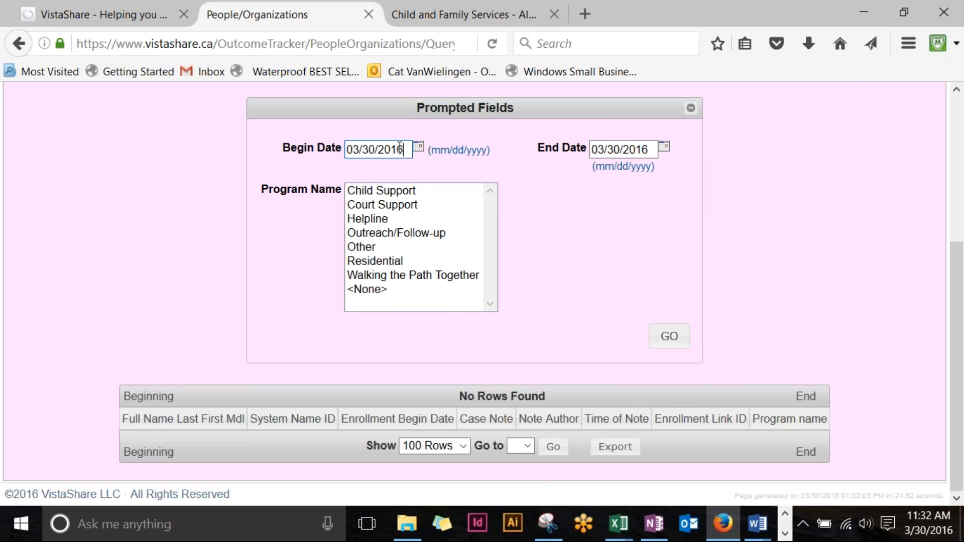
left_click_drag(400, 148, 74, 153)
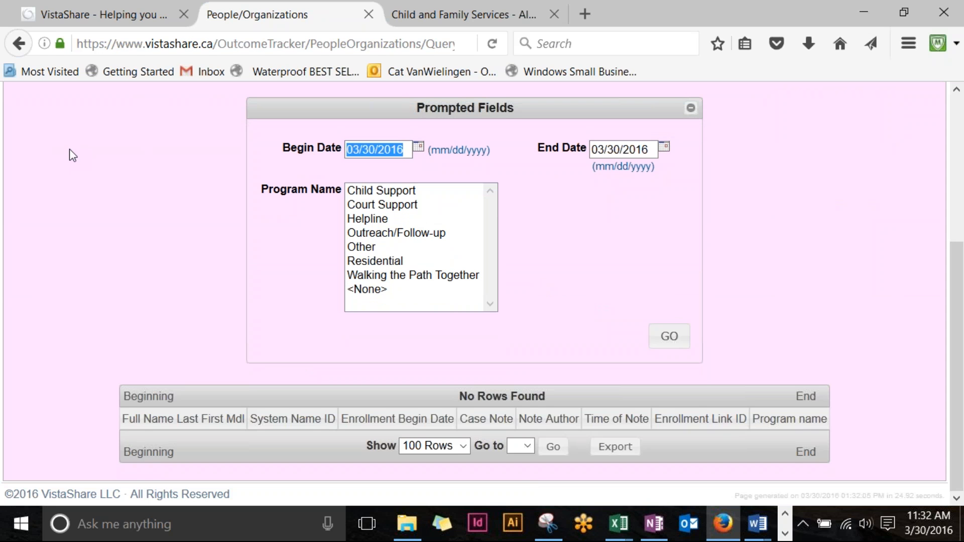
type("03")
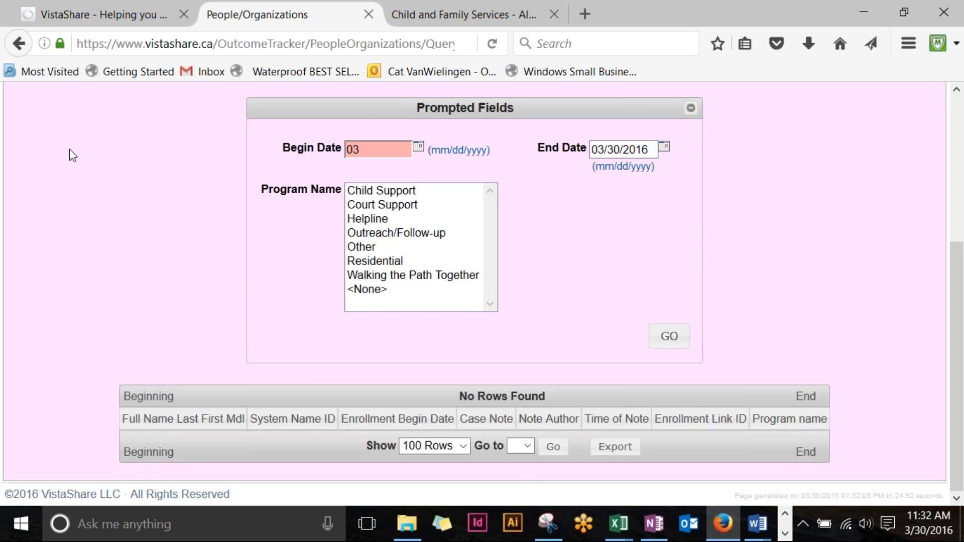
type("282")
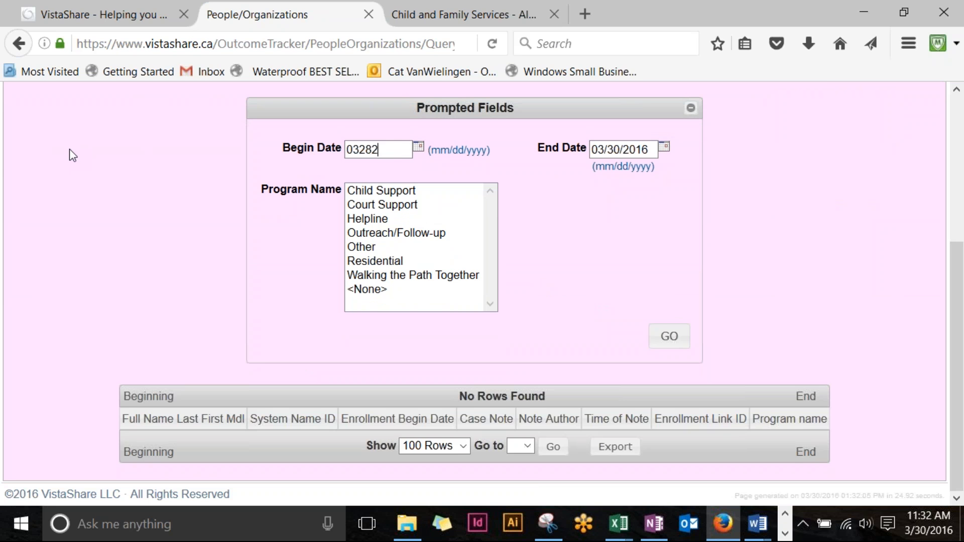
type("016")
left_click(594, 186)
Step: Select every program in the Program Name list and rerun the report
left_click(387, 263)
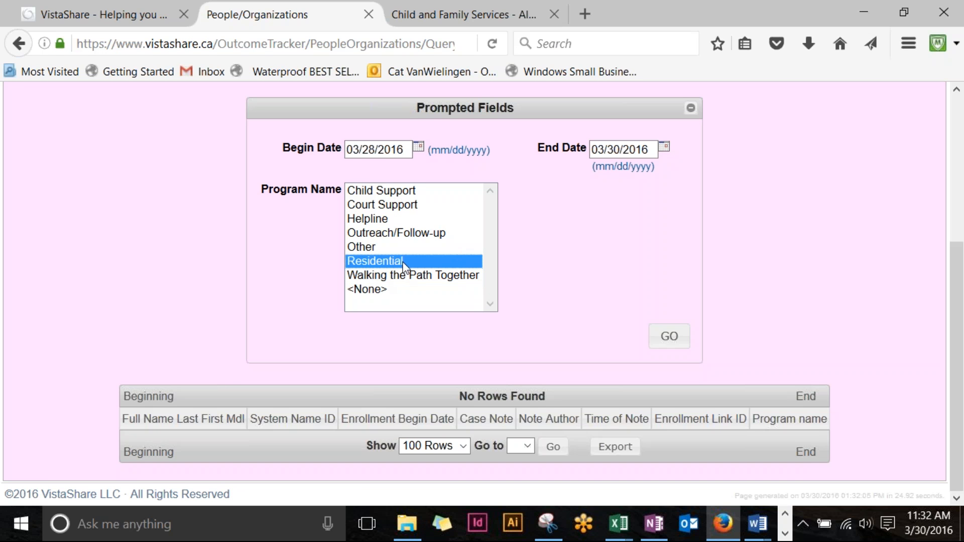
left_click_drag(444, 256, 465, 293)
left_click(712, 305)
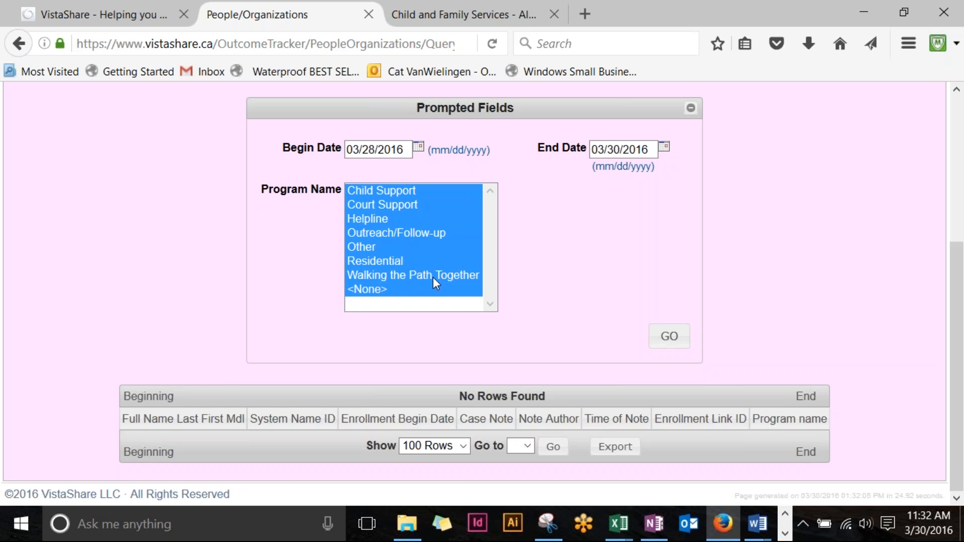
left_click(669, 337)
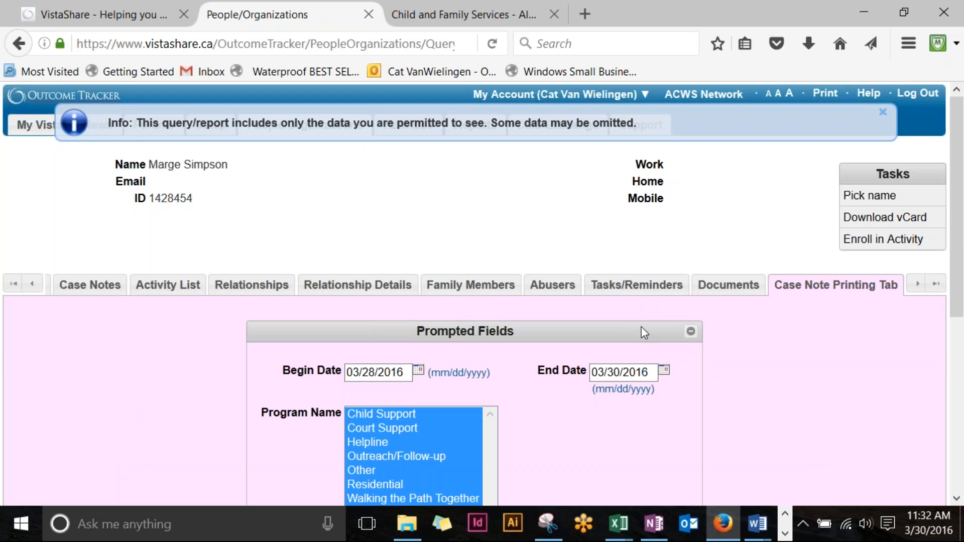
Step: Request the printable version of the 03/28/2016–03/30/2016 case notes via the header's Print link
scroll(640, 326, "down", 5)
scroll(625, 354, "down", 1)
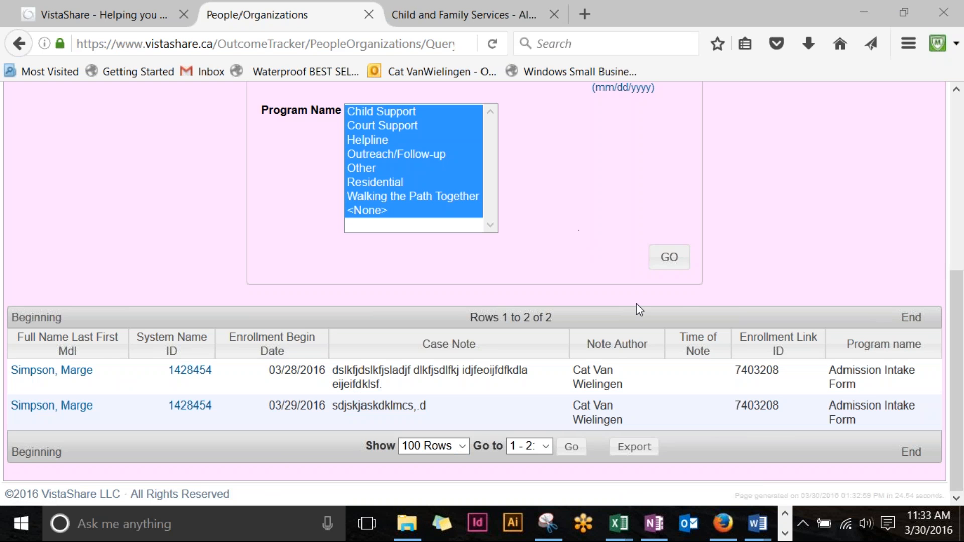
scroll(704, 290, "up", 3)
scroll(705, 289, "up", 3)
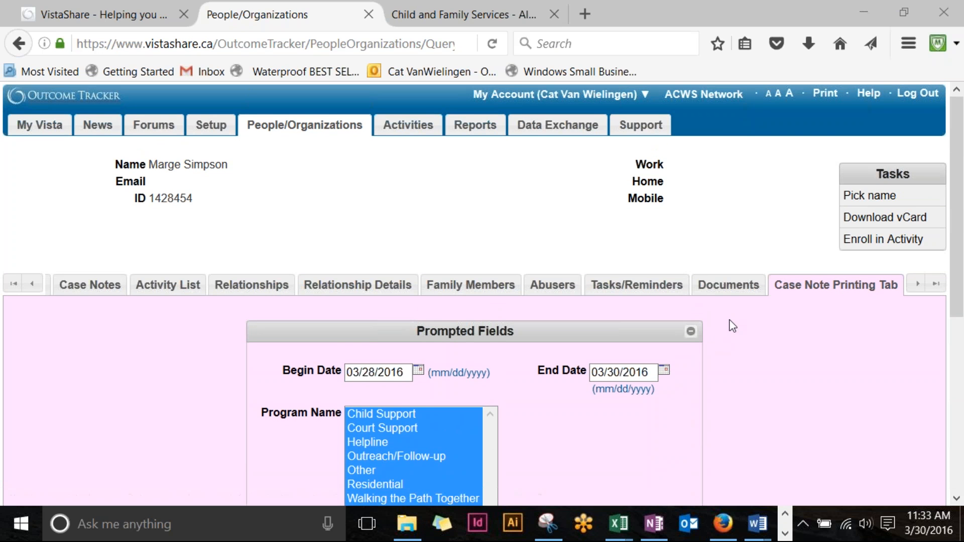
left_click(837, 94)
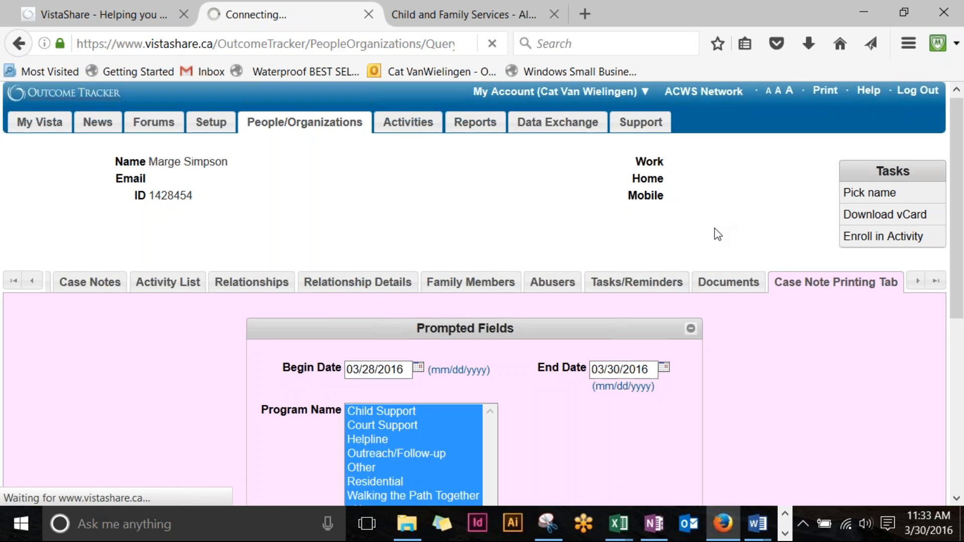
scroll(715, 230, "down", 5)
scroll(713, 240, "up", 5)
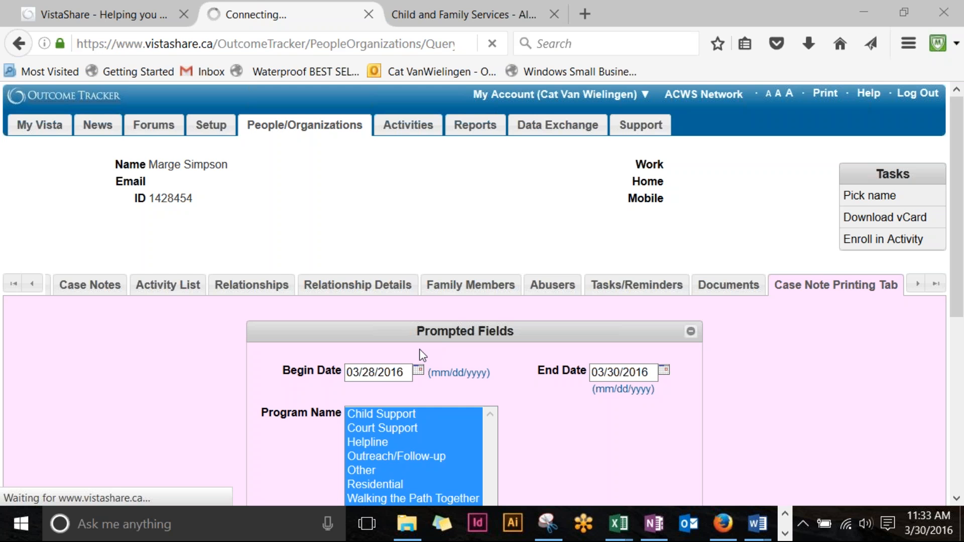
scroll(423, 355, "down", 5)
scroll(420, 349, "up", 5)
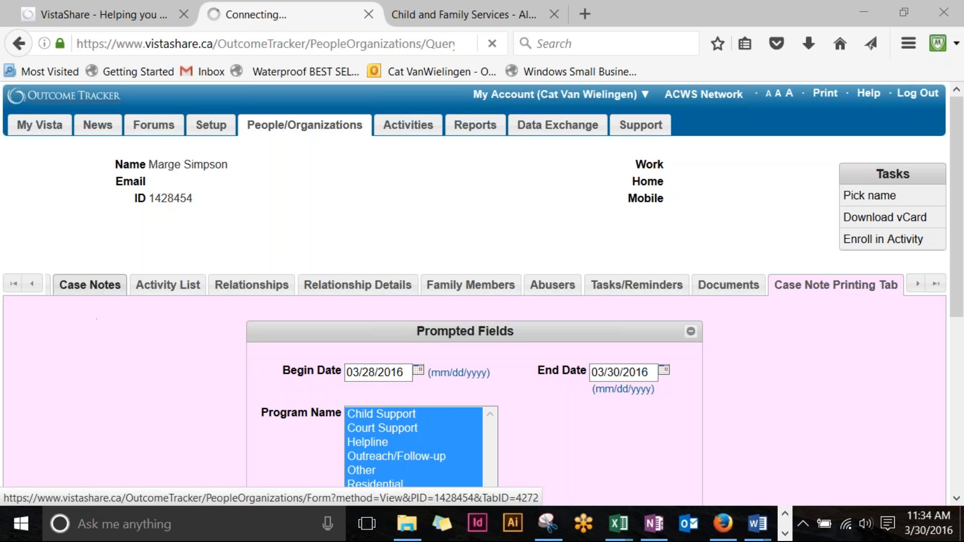
Step: Bring up the Residential Discharge - adult form linked to the 03/28/2016 admission and review its fields
left_click(31, 283)
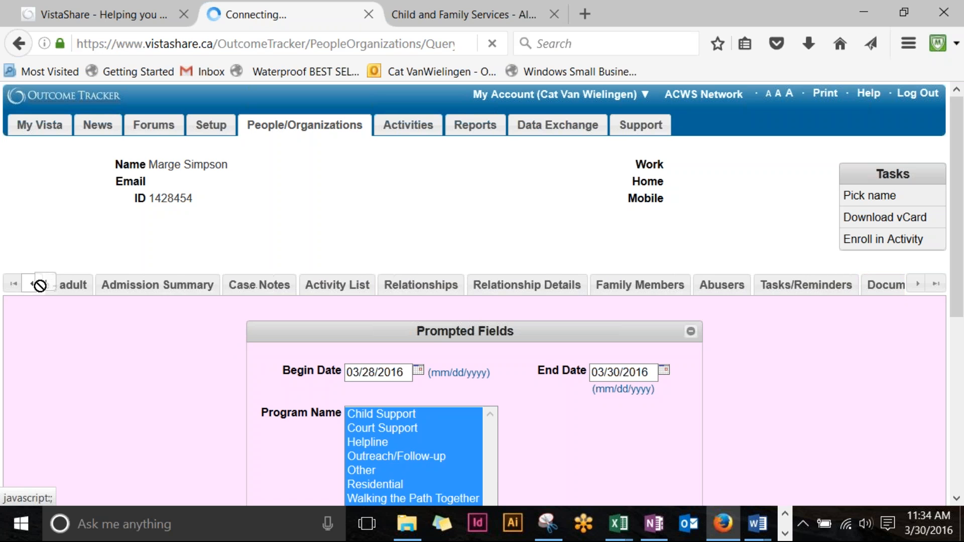
left_click(217, 296)
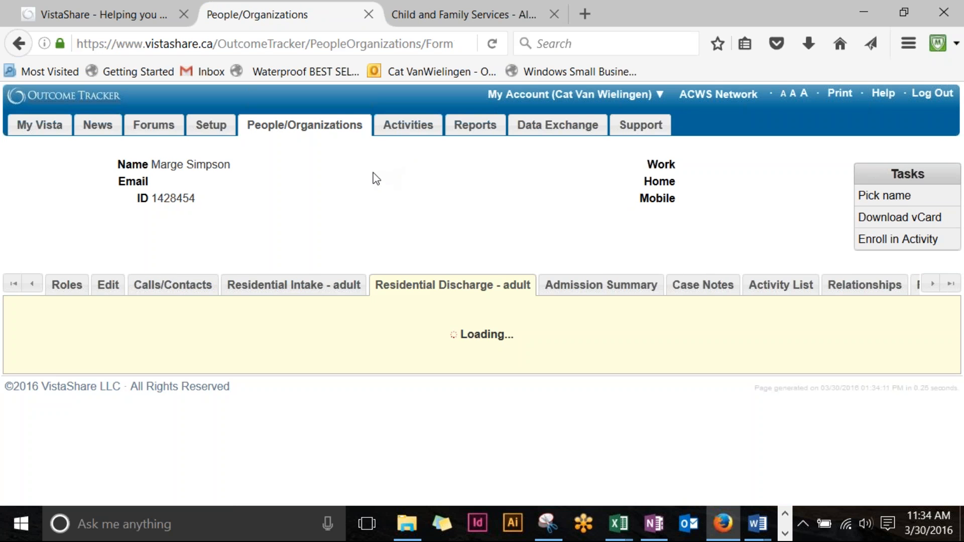
scroll(336, 189, "down", 2)
scroll(337, 191, "down", 4)
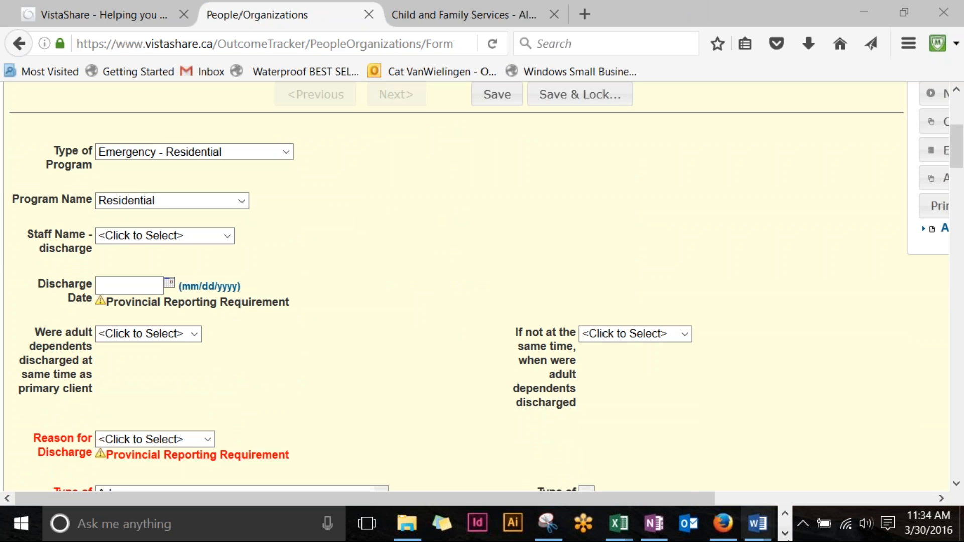
left_click_drag(551, 505, 814, 495)
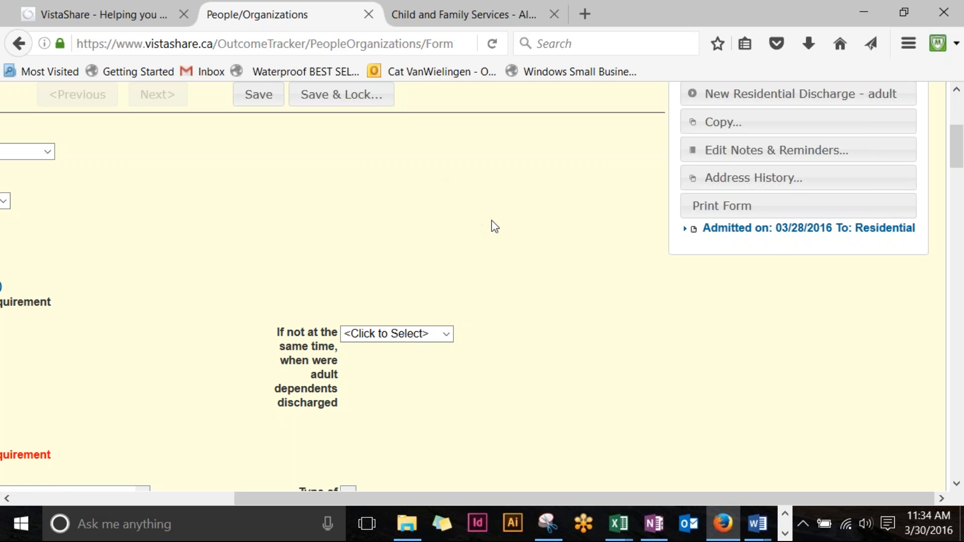
scroll(493, 226, "down", 15)
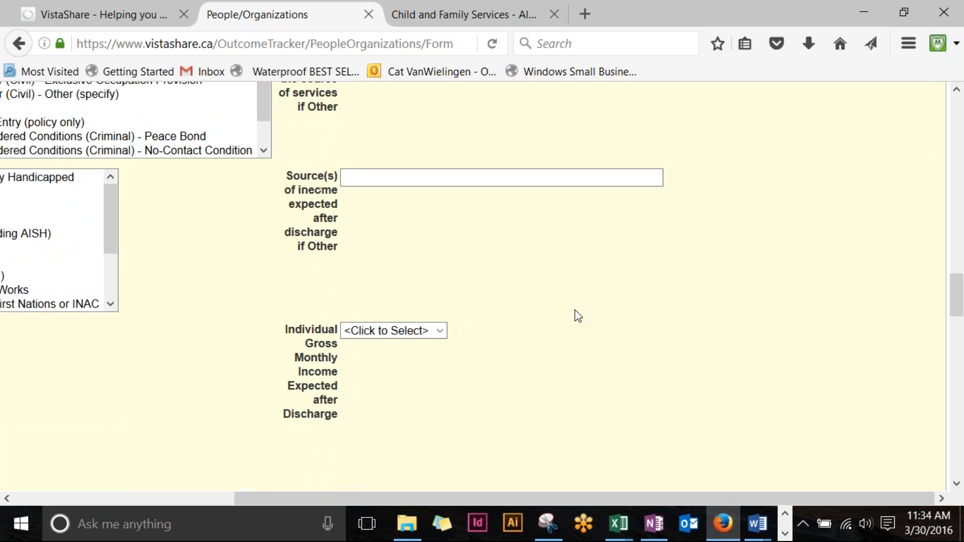
scroll(577, 315, "up", 20)
scroll(683, 359, "down", 3)
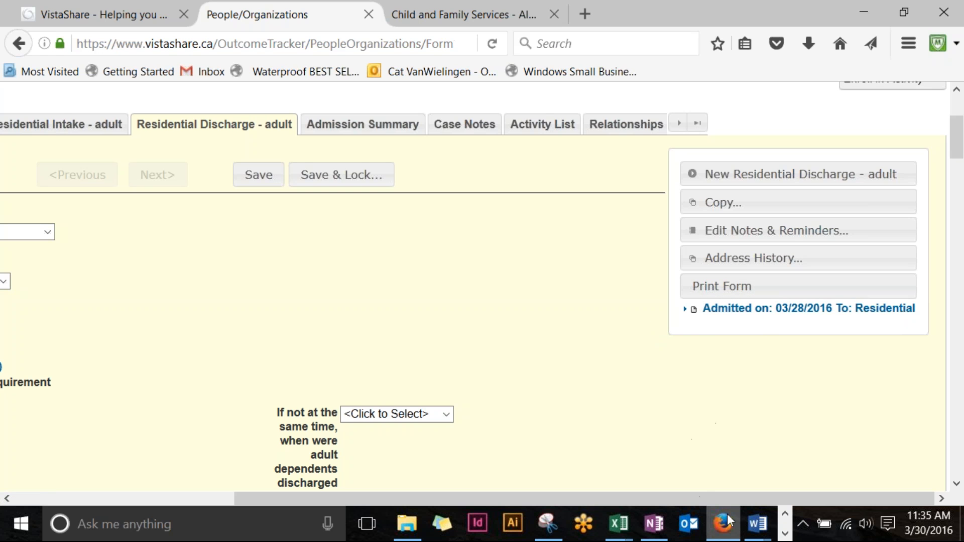
Step: Choose the discharge staff member and enter a Discharge Date of 03/30/2016
left_click_drag(742, 497, 492, 497)
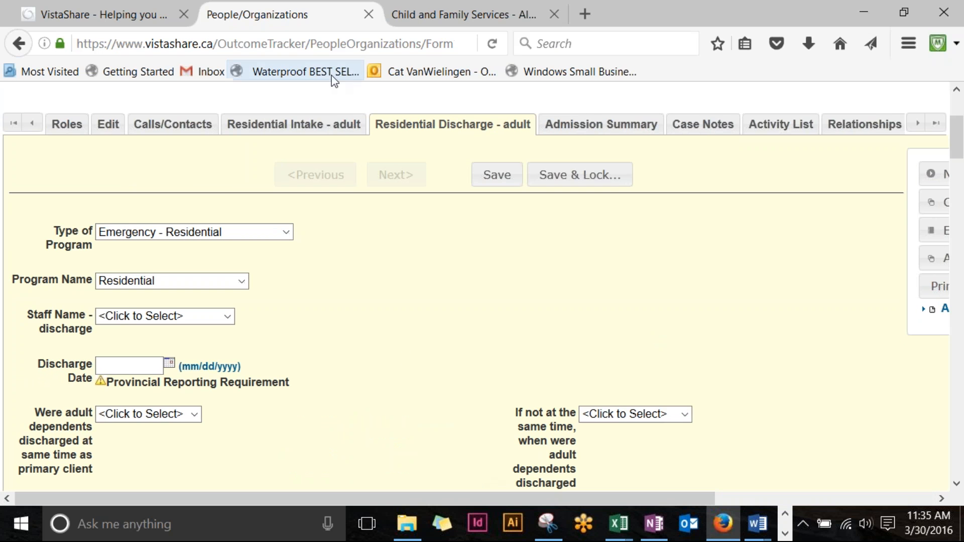
left_click(235, 1)
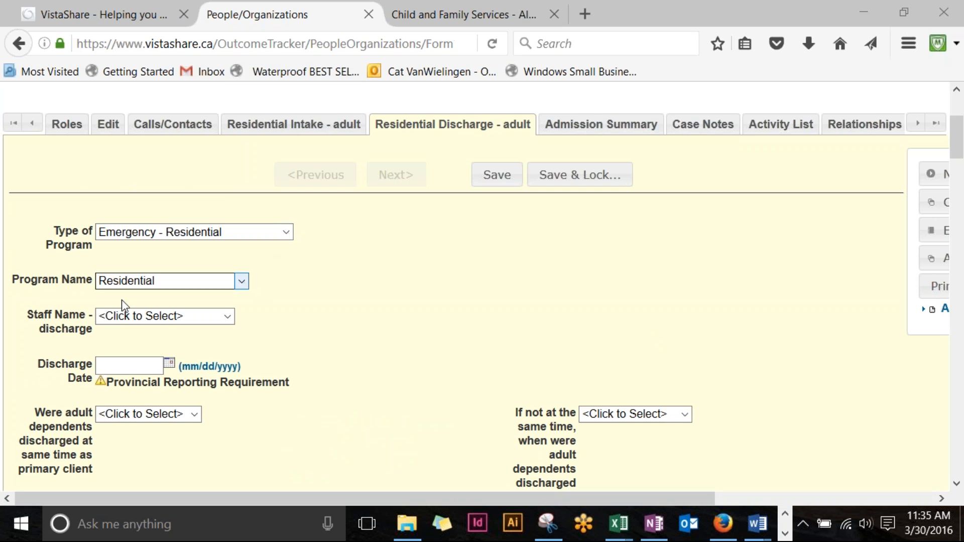
scroll(210, 221, "down", 3)
left_click(227, 156)
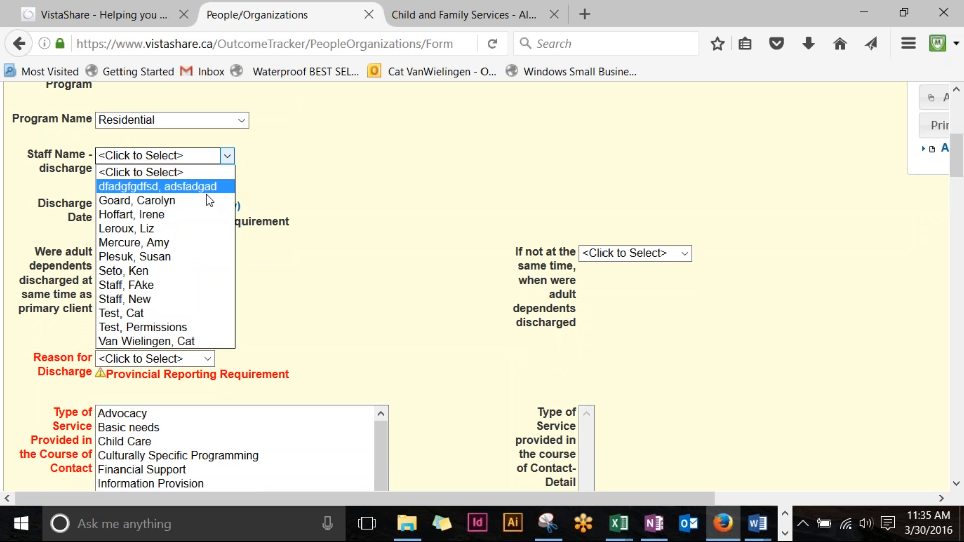
left_click(193, 341)
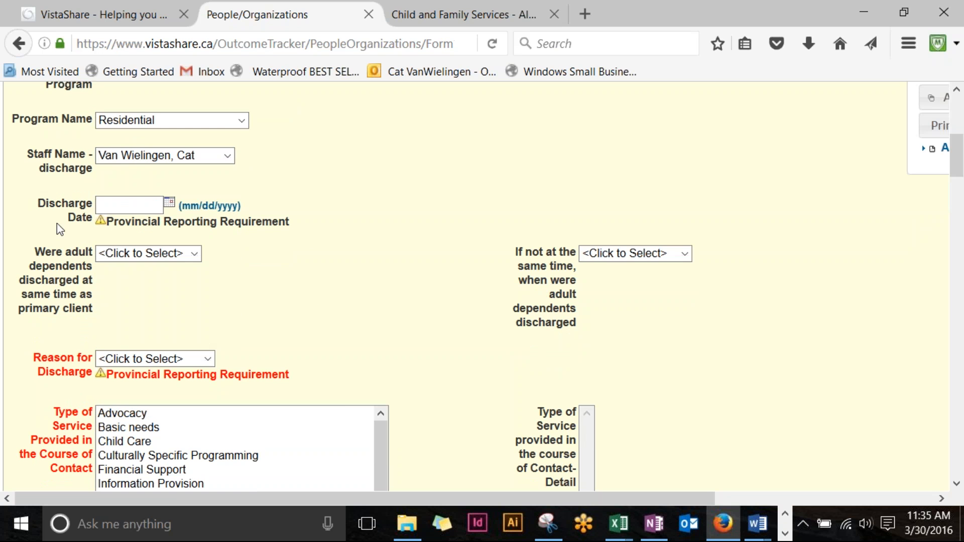
left_click_drag(141, 222, 272, 238)
left_click(128, 203)
type("03302016")
left_click(334, 284)
Step: Set Reason for Discharge to 'Chose to leave' and browse its follow-up reasons without choosing
scroll(387, 199, "down", 2)
scroll(387, 201, "down", 2)
left_click(210, 201)
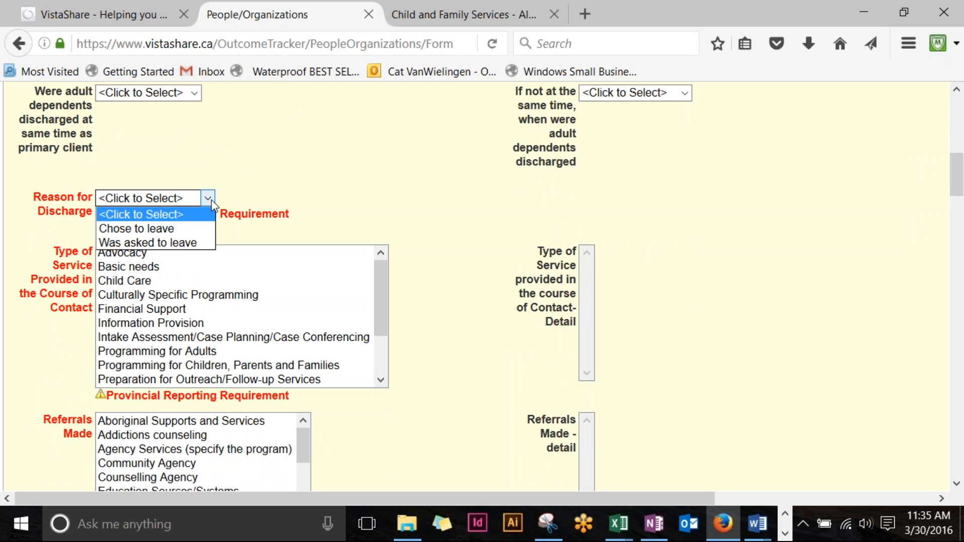
left_click(200, 229)
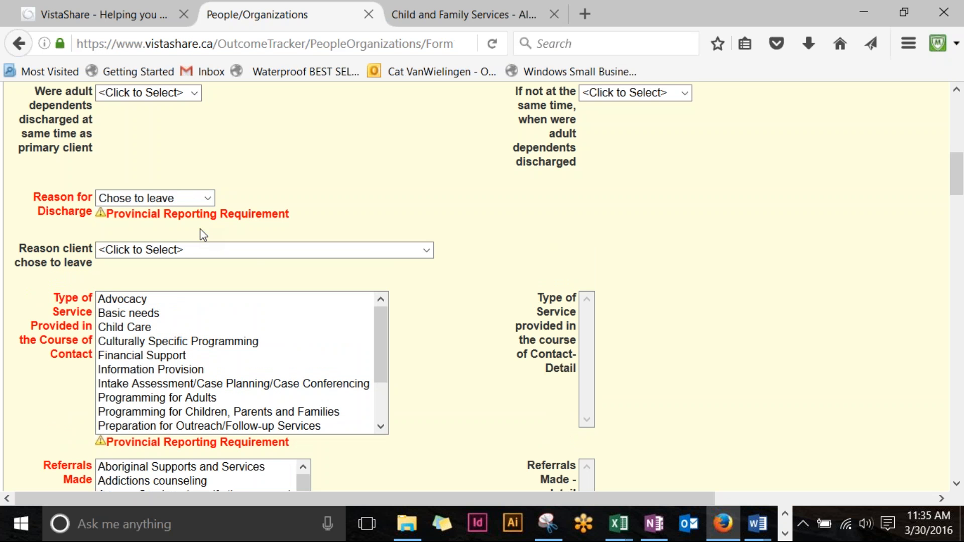
left_click(427, 250)
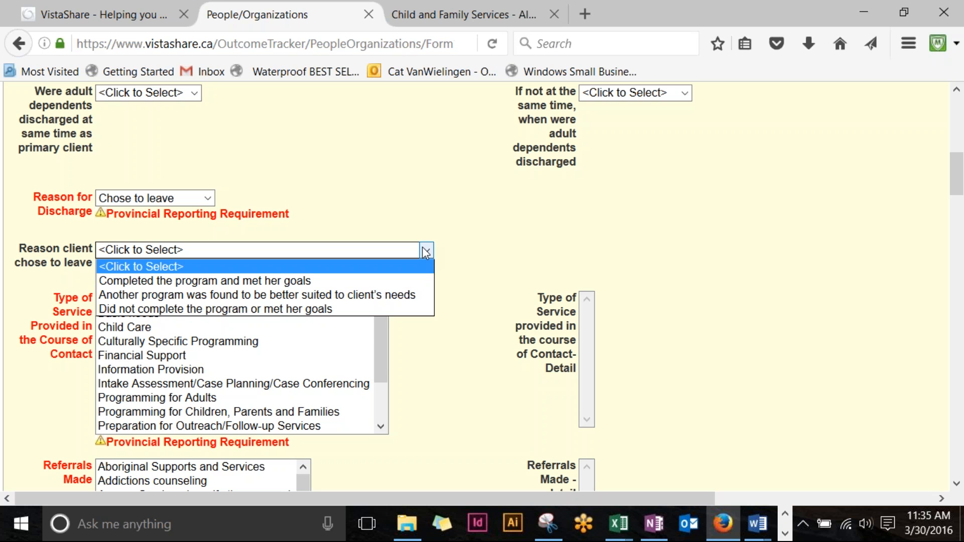
left_click(425, 252)
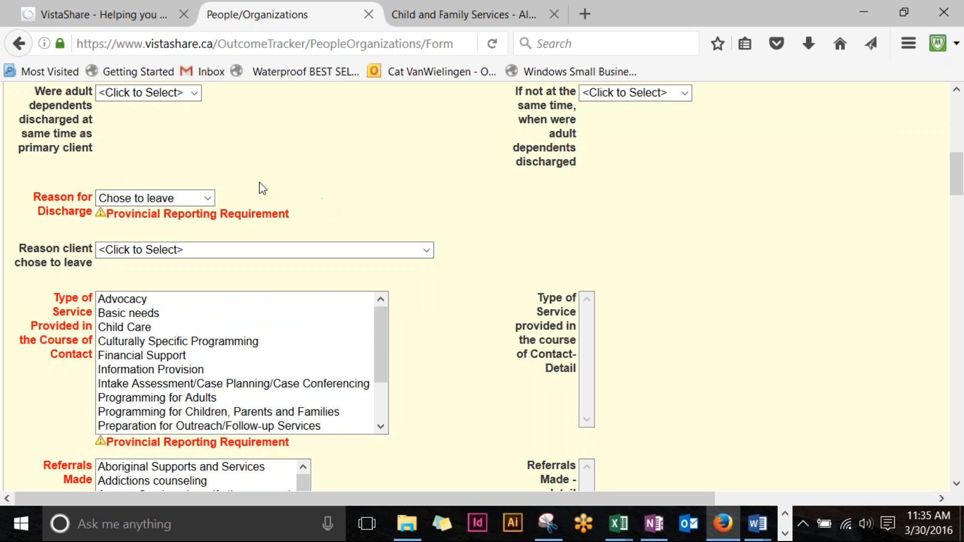
Step: Switch the reason between 'Was asked to leave' and 'Chose to leave', reviewing follow-up reasons again
left_click(208, 200)
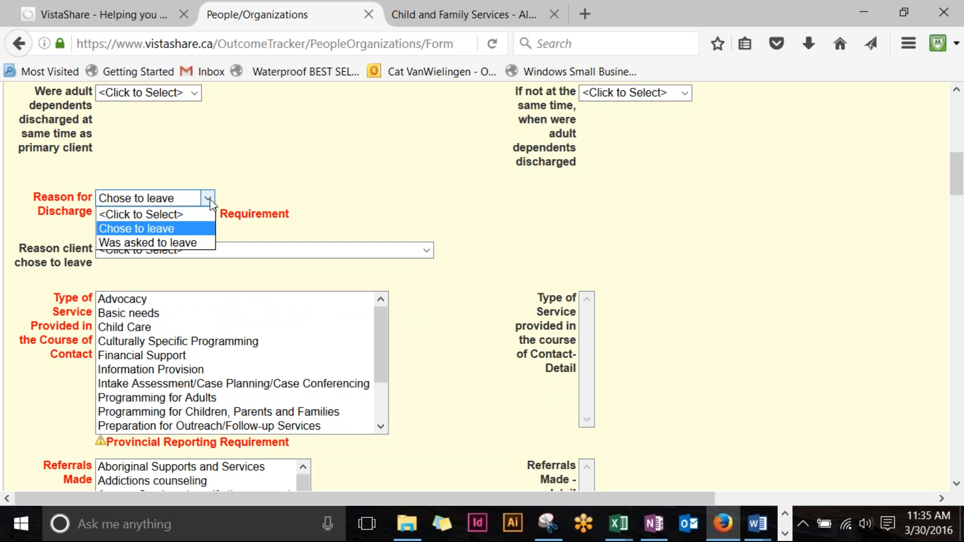
left_click(205, 243)
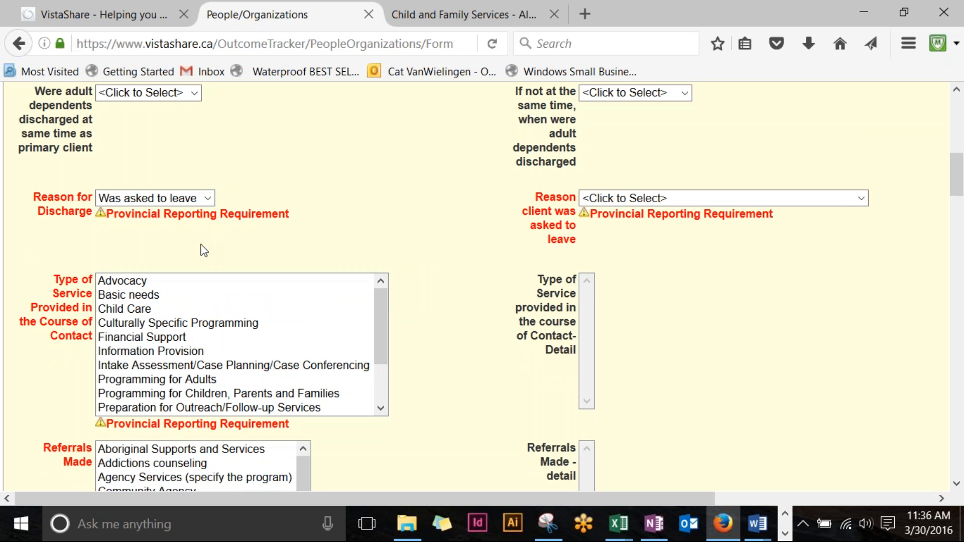
left_click(207, 200)
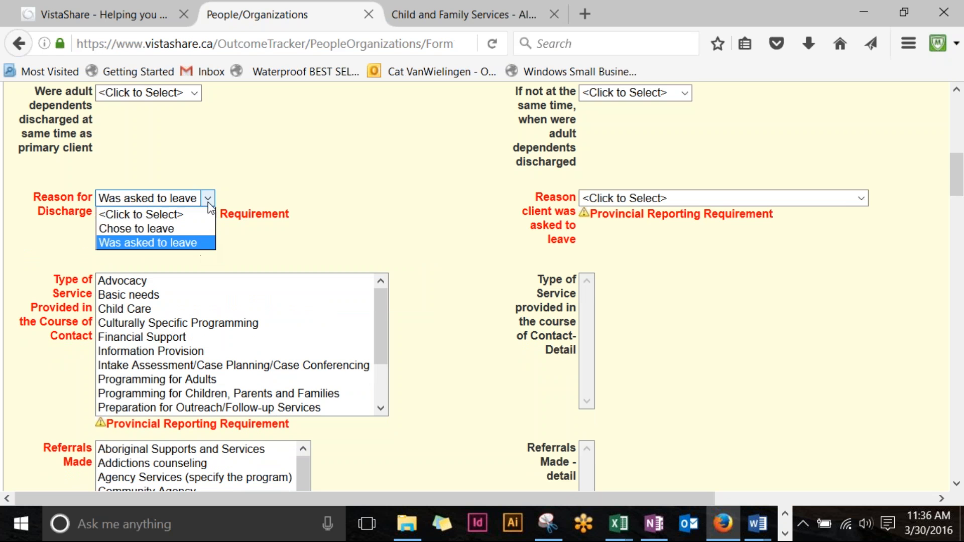
left_click(202, 229)
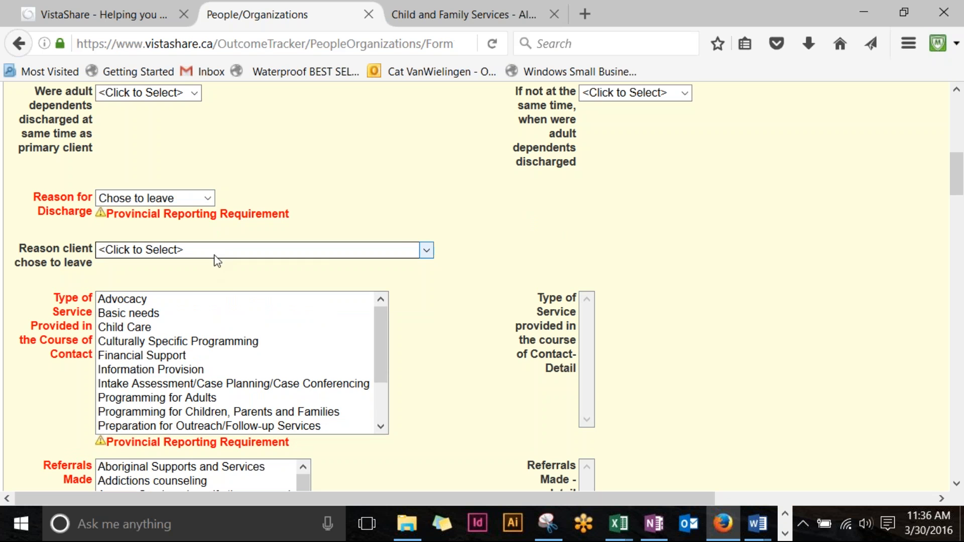
left_click(426, 251)
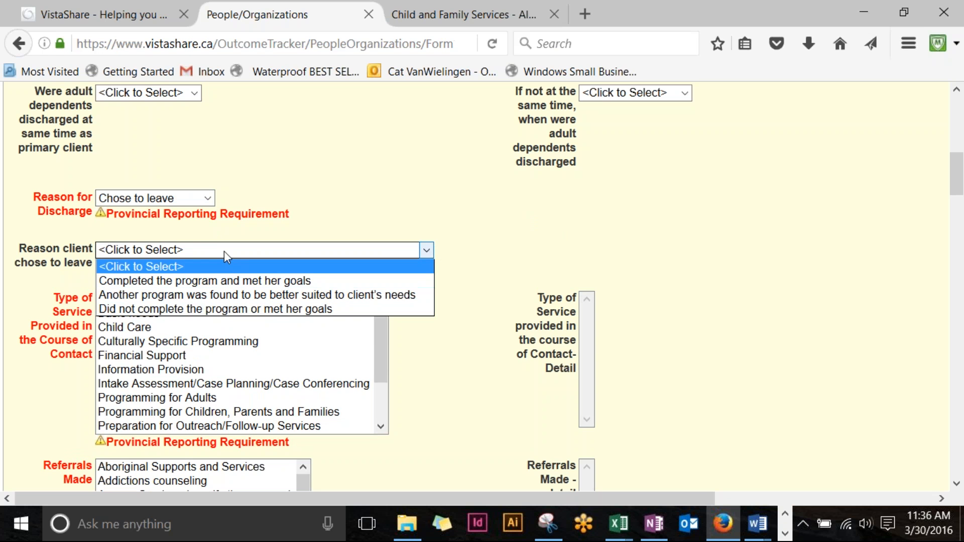
left_click(208, 266)
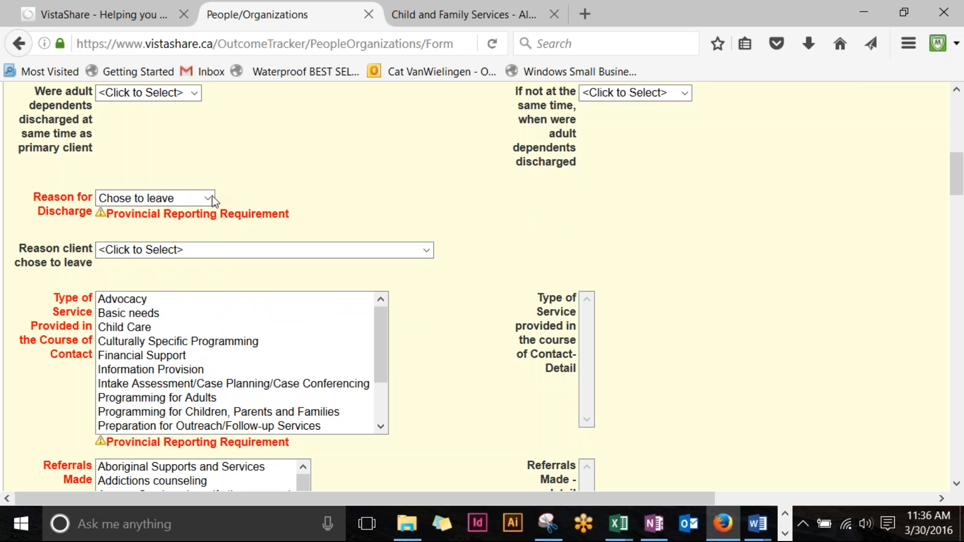
left_click(208, 199)
Step: Set 'Was asked to leave' with reason 'Other (specify)' and enter 'dklfjlsdkfjeidk' as the explanation
left_click(194, 245)
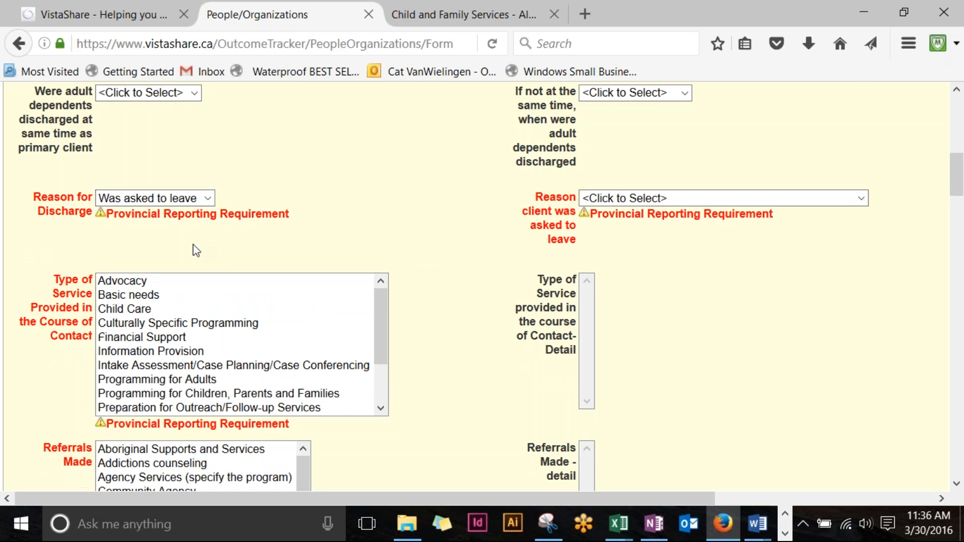
left_click_drag(608, 501, 738, 502)
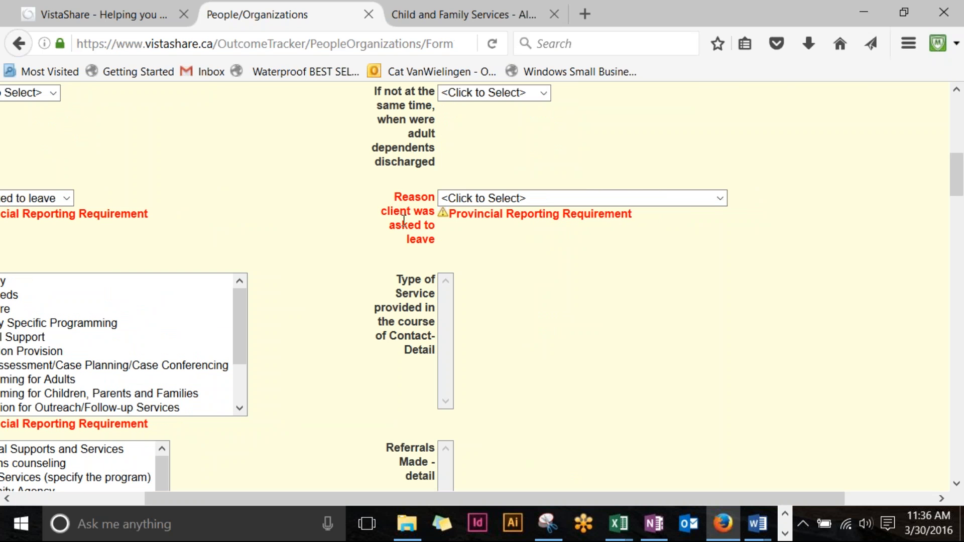
left_click(721, 199)
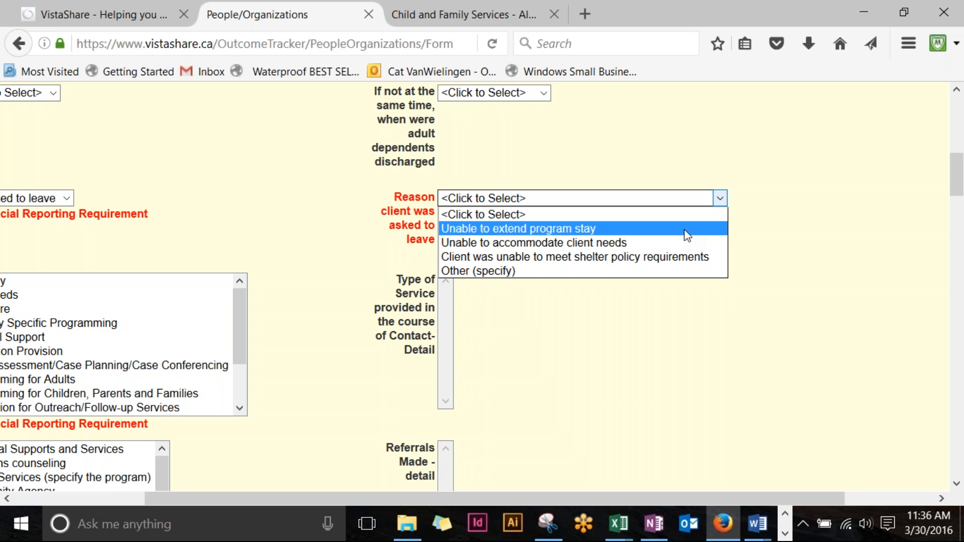
left_click(473, 272)
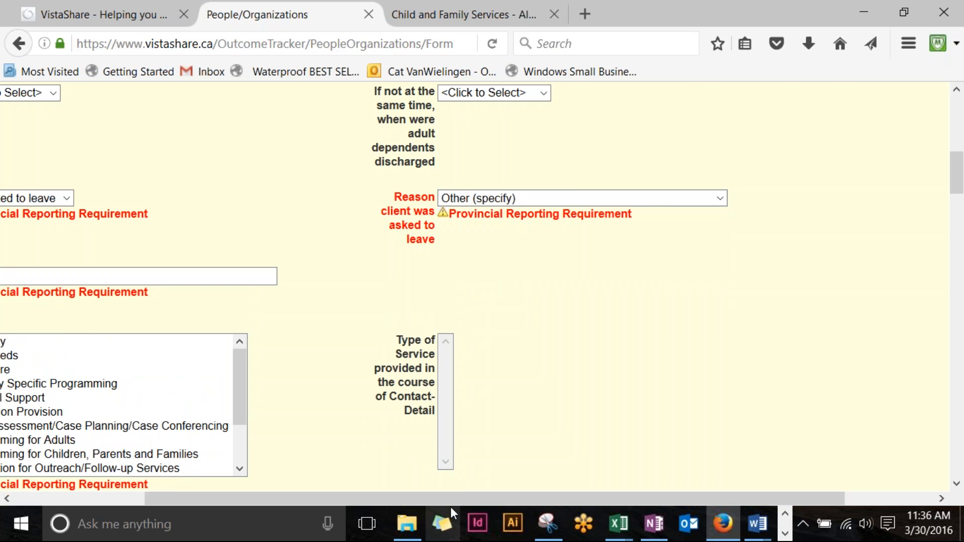
left_click_drag(451, 500, 166, 400)
left_click(159, 280)
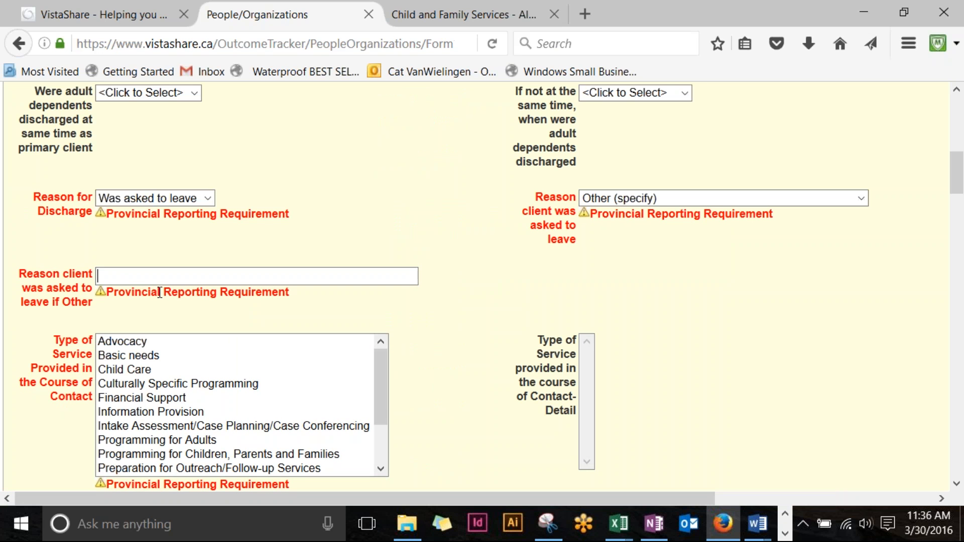
type("dklfjlsdkfjeidk")
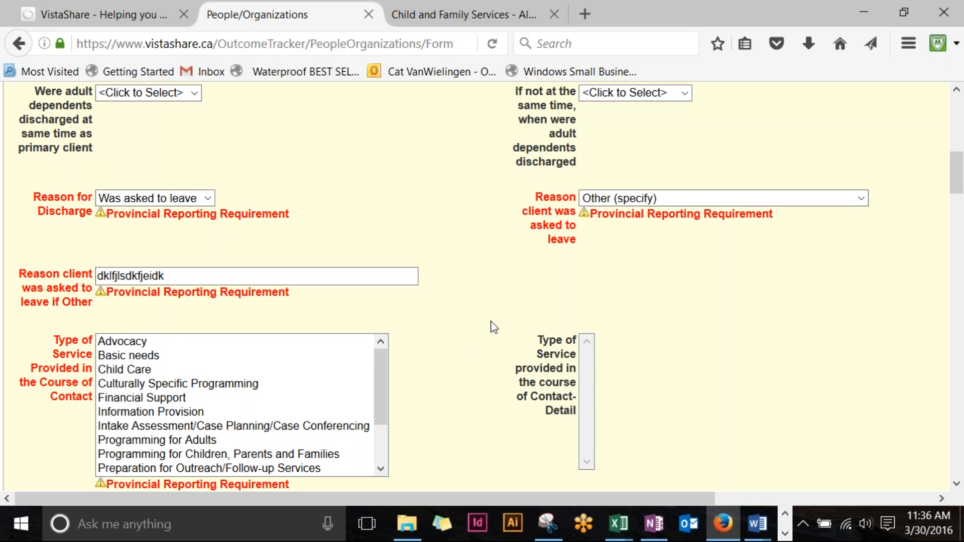
Step: Select Safety Planning and Transportation services, detailed as Formal safety plans and Paid for by shelter
scroll(491, 327, "down", 3)
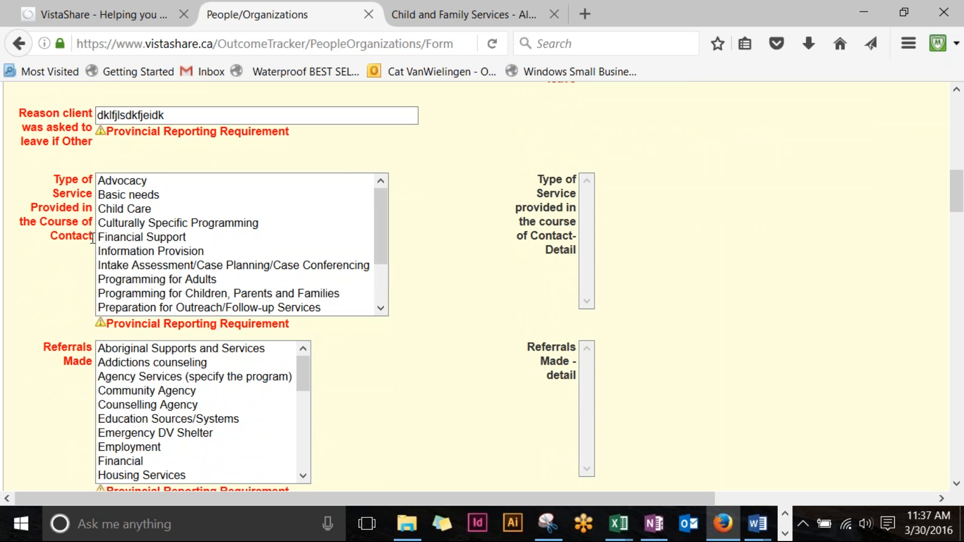
scroll(111, 221, "down", 2)
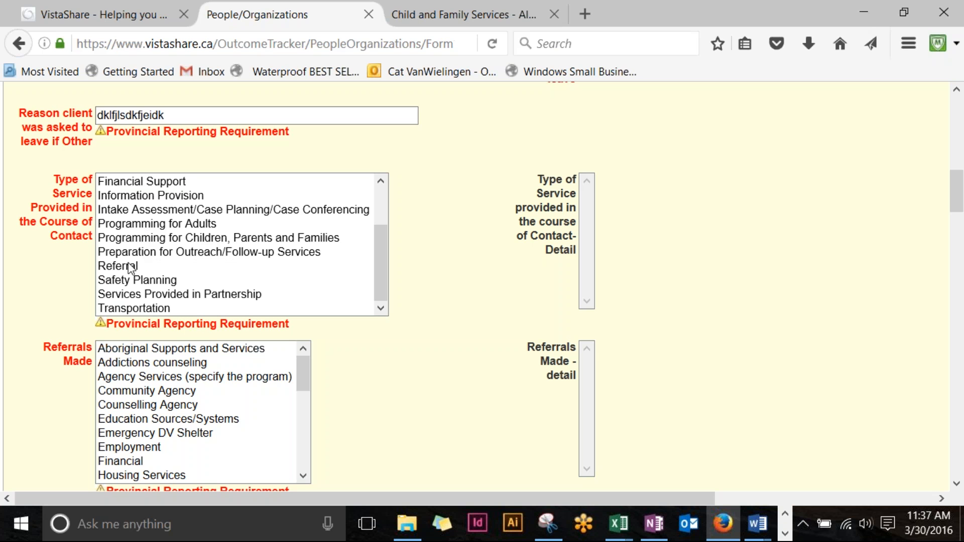
left_click(135, 282)
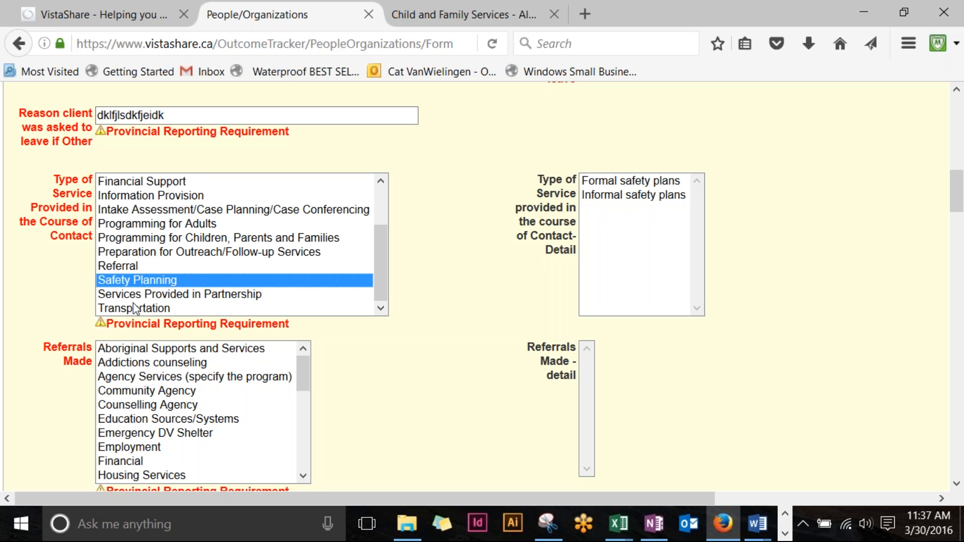
left_click(150, 309, "ctrl")
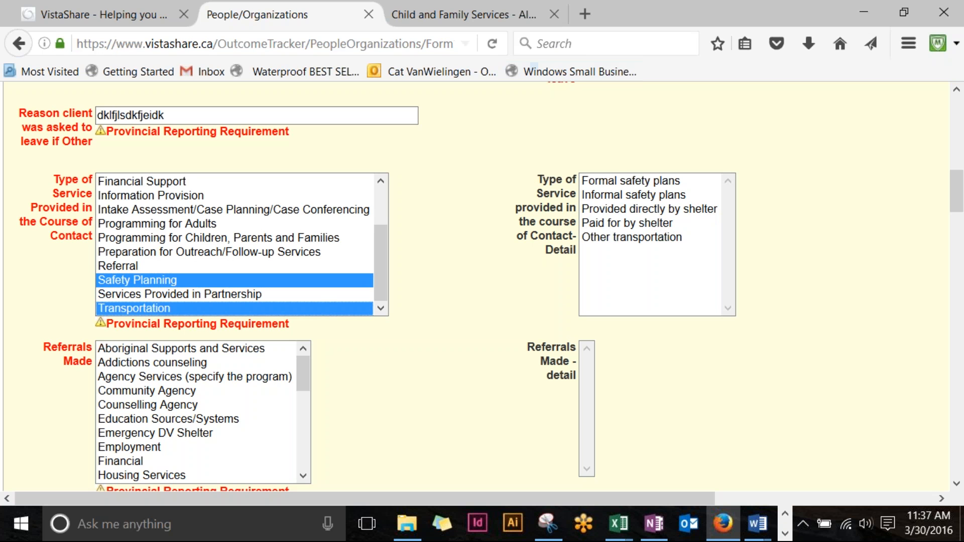
left_click(655, 182)
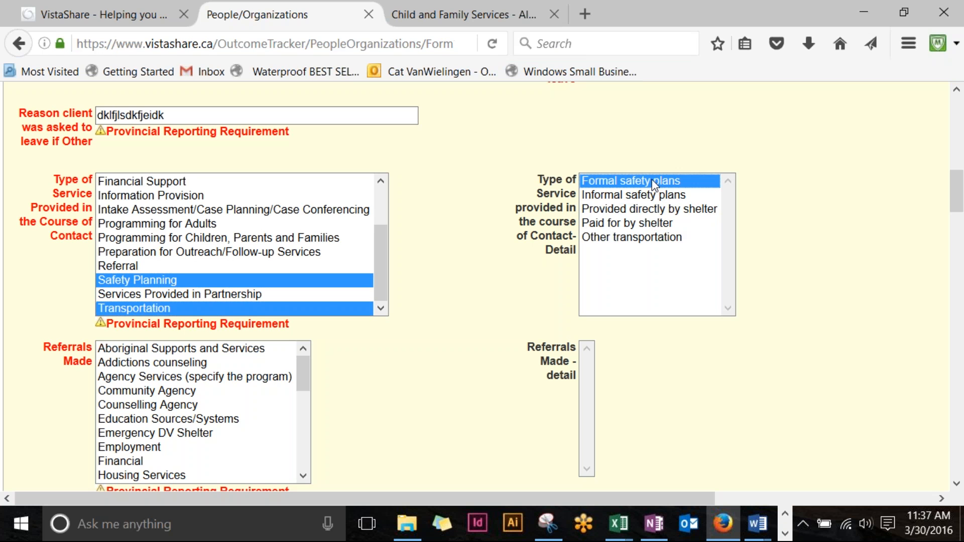
left_click(610, 224, "ctrl")
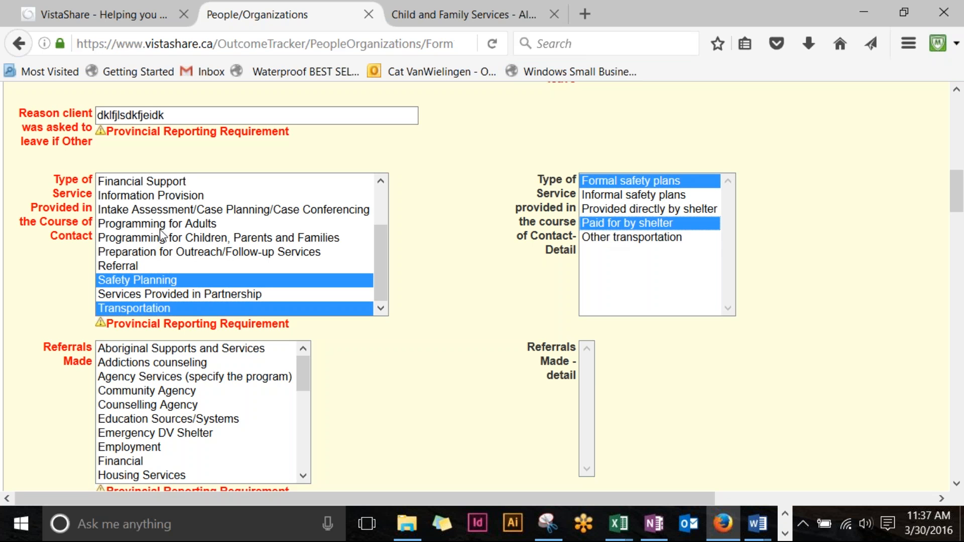
Step: Add Intake Assessment/Case Planning/Case Conferencing with Intake assessment and Case planning details
left_click(205, 213, "ctrl")
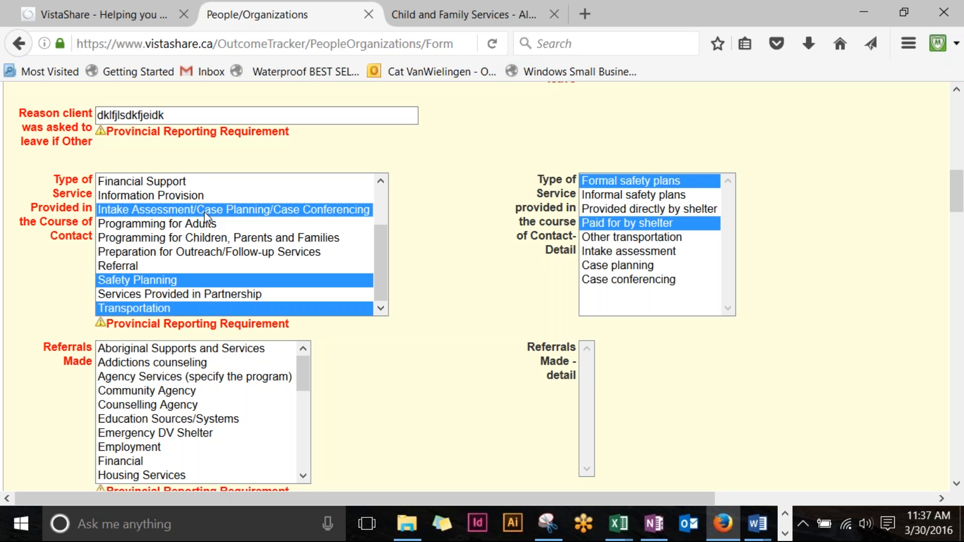
left_click(679, 252, "ctrl")
left_click(651, 269, "ctrl")
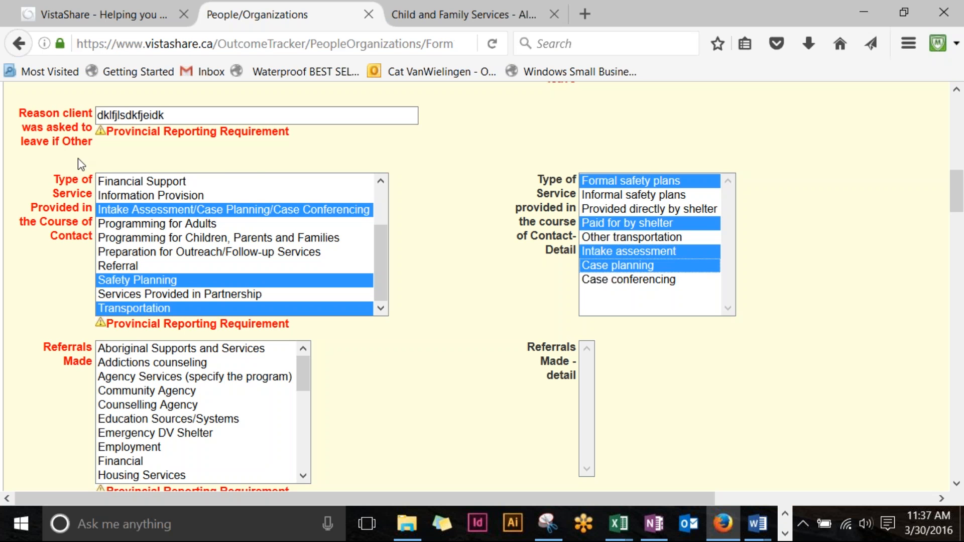
scroll(242, 252, "up", 2)
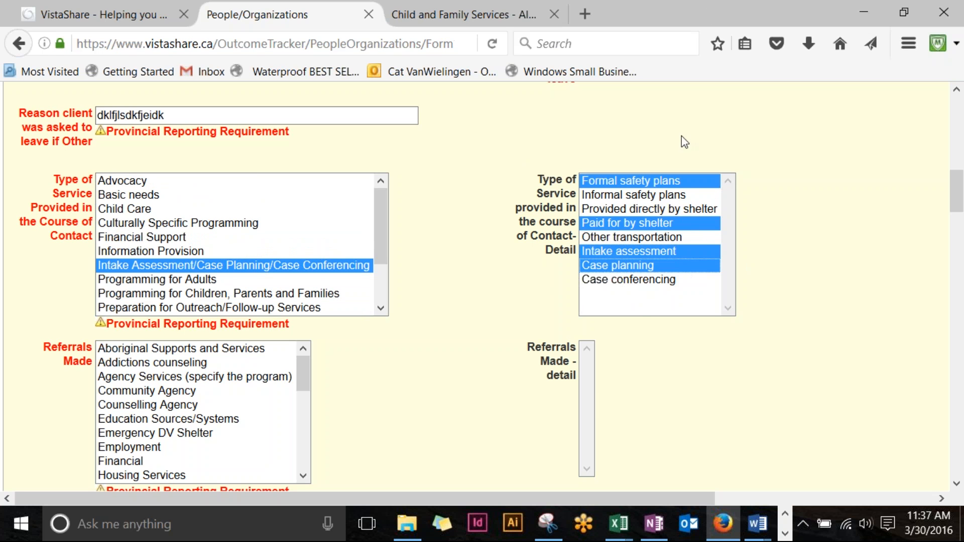
left_click(654, 117)
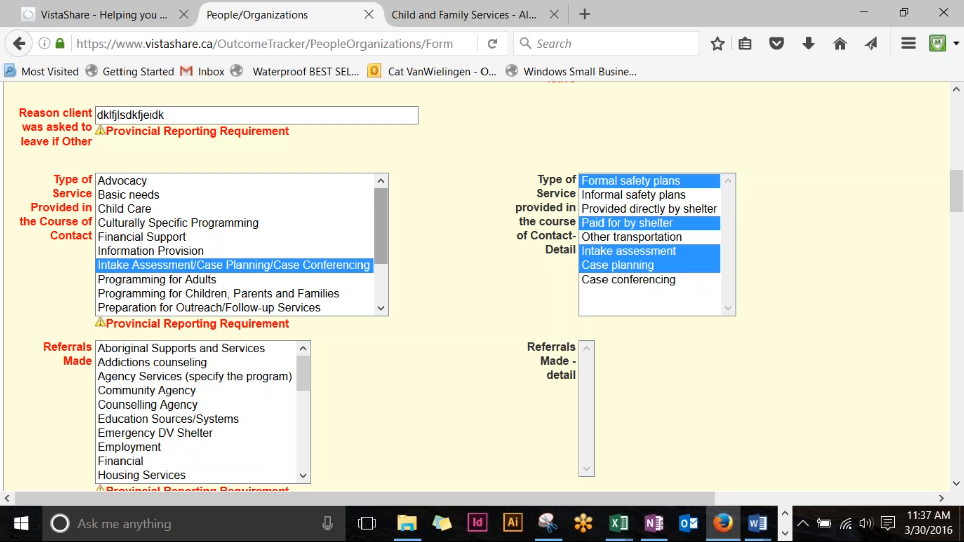
Step: Select Addictions counseling, Employment and Housing Services referrals, with Subsidized Housing as the detail
scroll(552, 213, "down", 3)
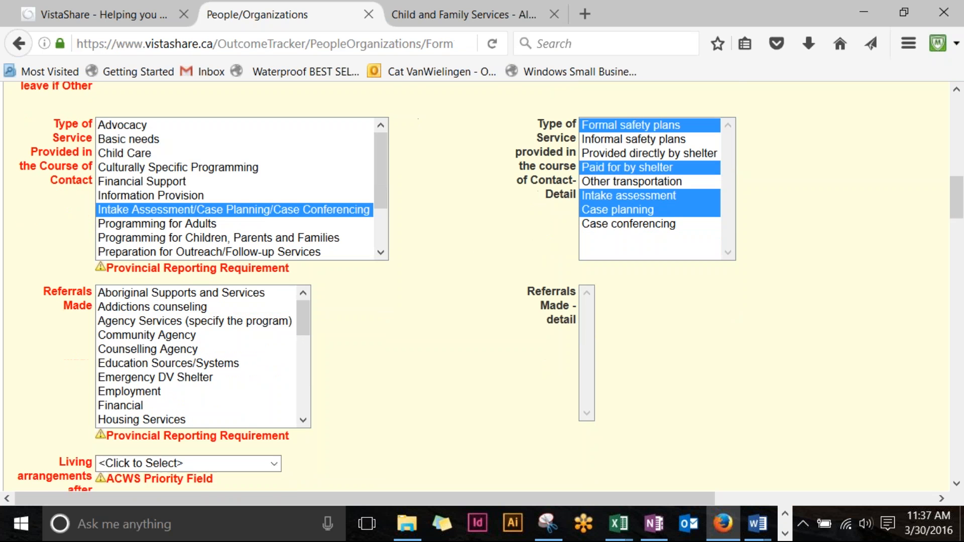
scroll(484, 194, "down", 6)
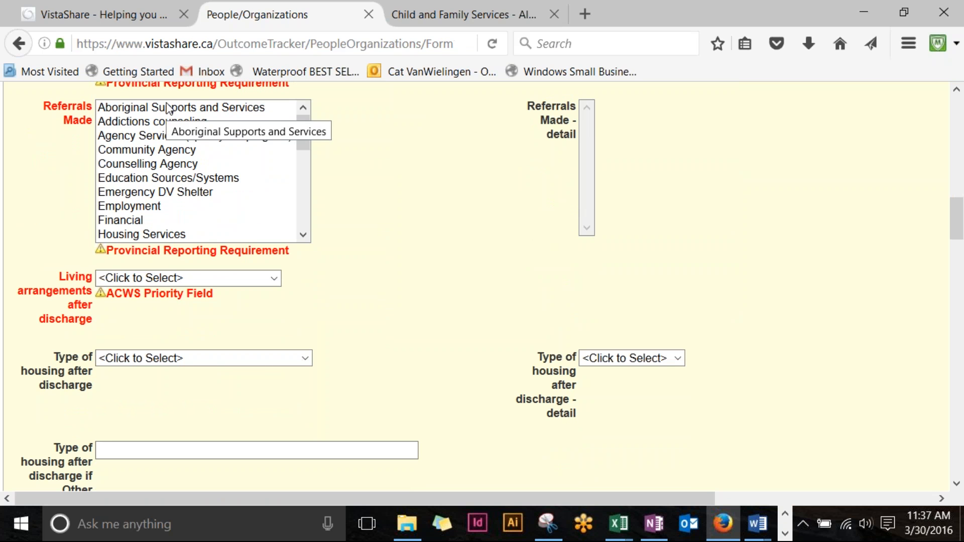
left_click(189, 123)
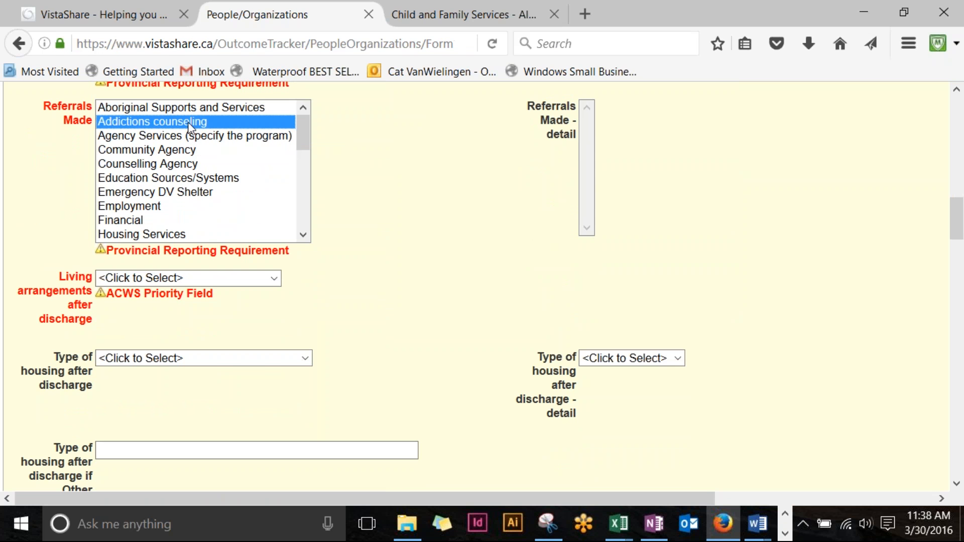
left_click(139, 208, "ctrl")
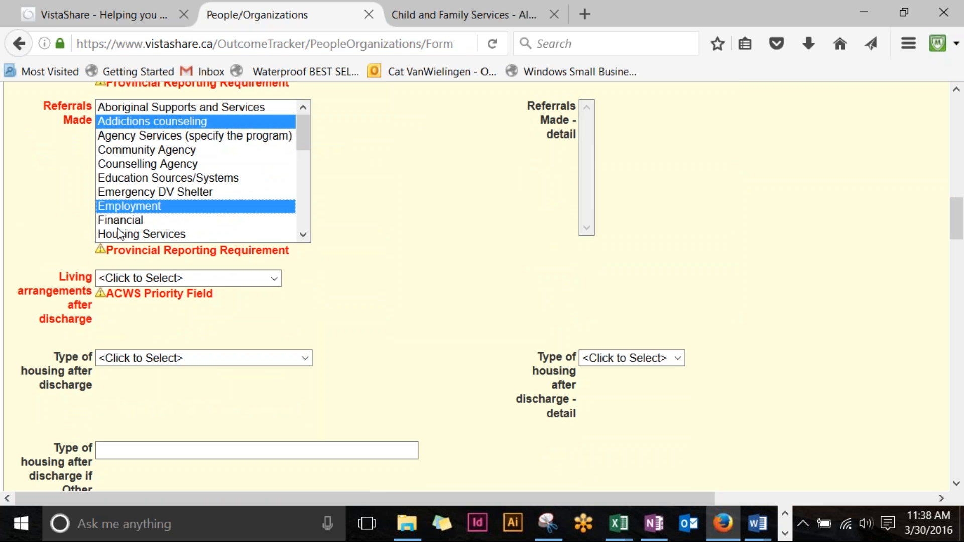
left_click(136, 235, "ctrl")
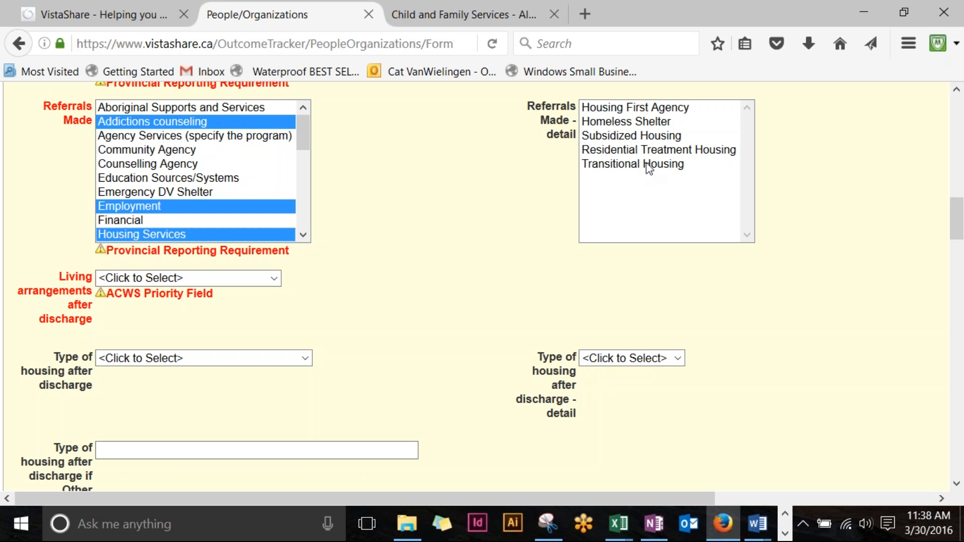
left_click(647, 137)
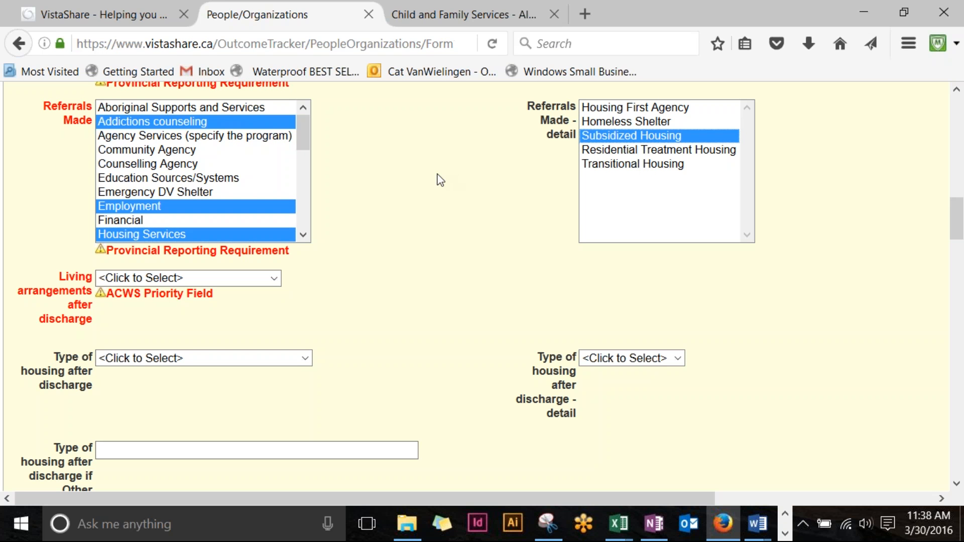
scroll(411, 196, "down", 3)
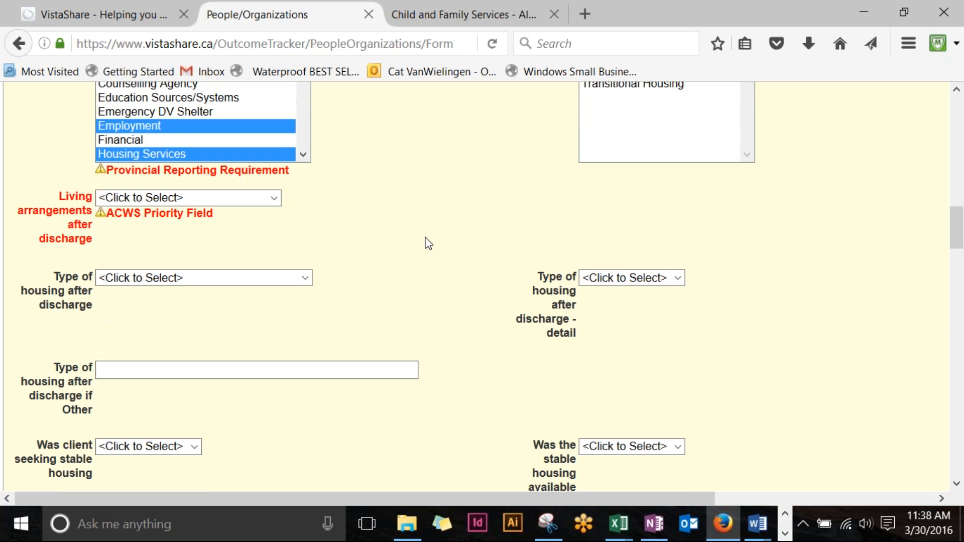
Step: Choose 'With a friend or friends' for living arrangements after discharge, replacing an initial Other (specify) pick
left_click(275, 198)
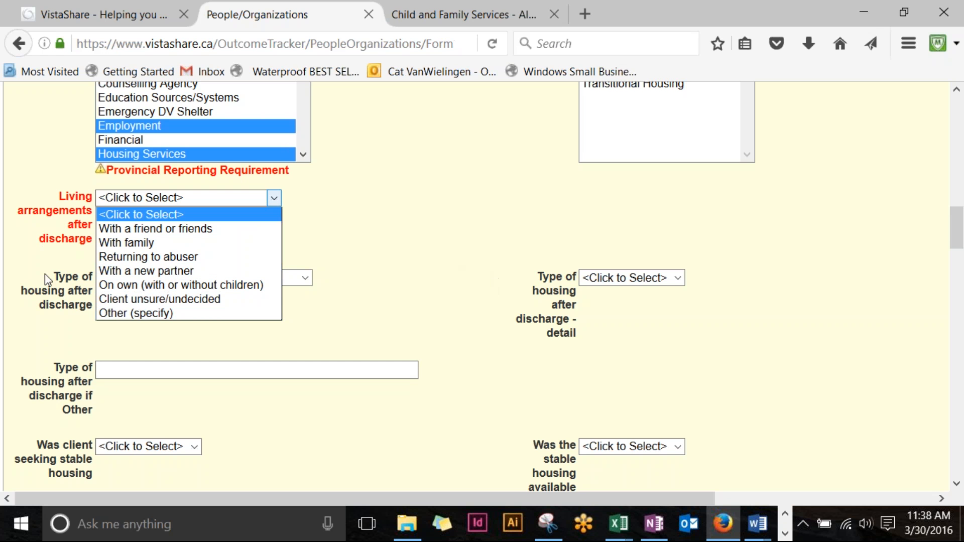
left_click(124, 313)
left_click(638, 190)
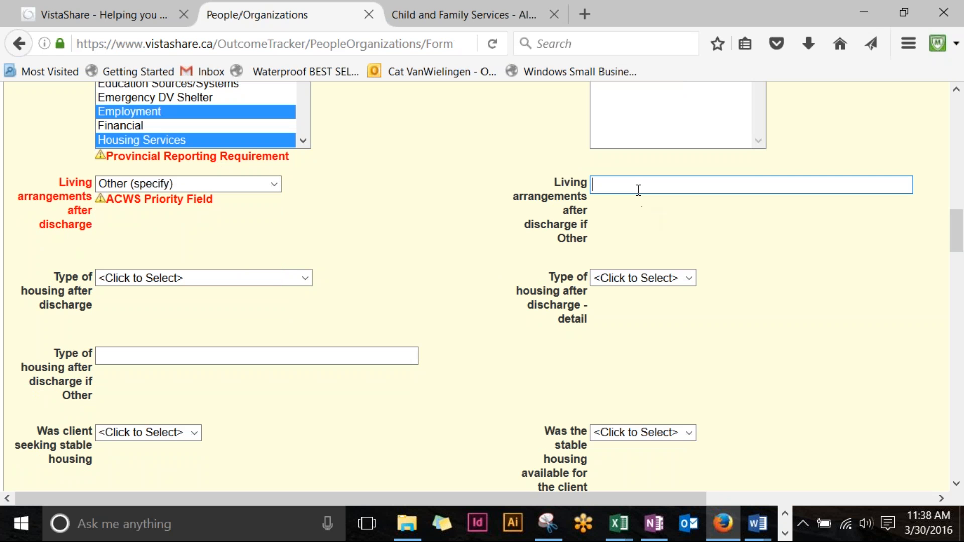
left_click(273, 185)
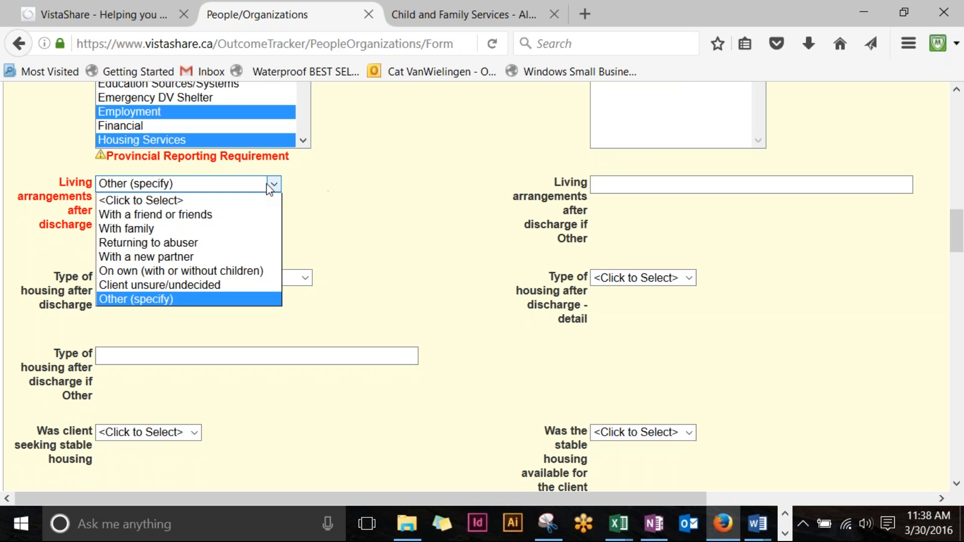
key("Escape")
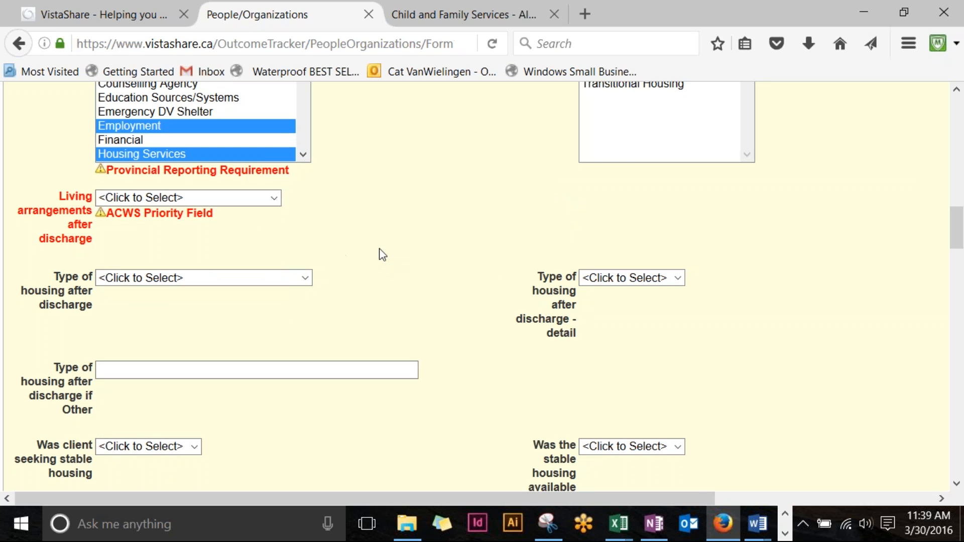
scroll(278, 178, "down", 3)
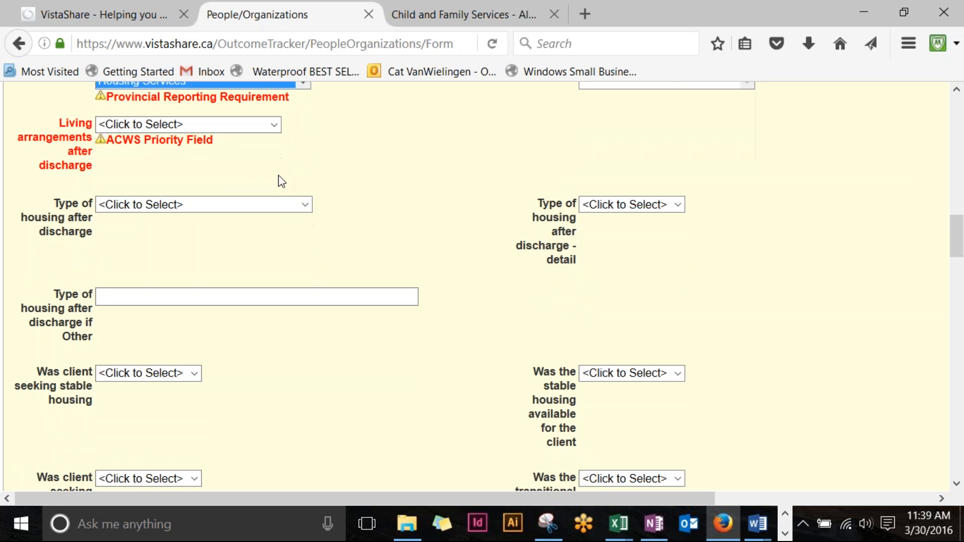
left_click(277, 121)
left_click(254, 143)
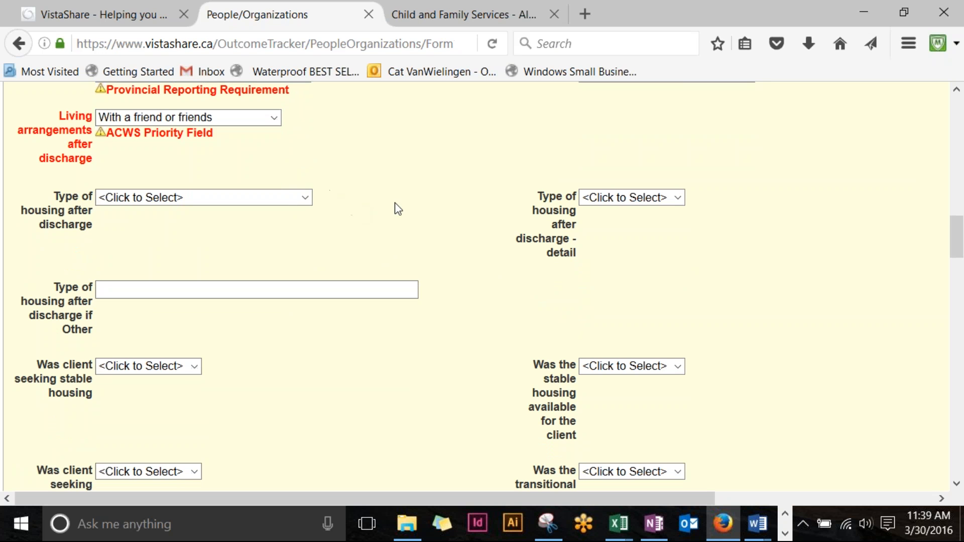
scroll(396, 209, "down", 6)
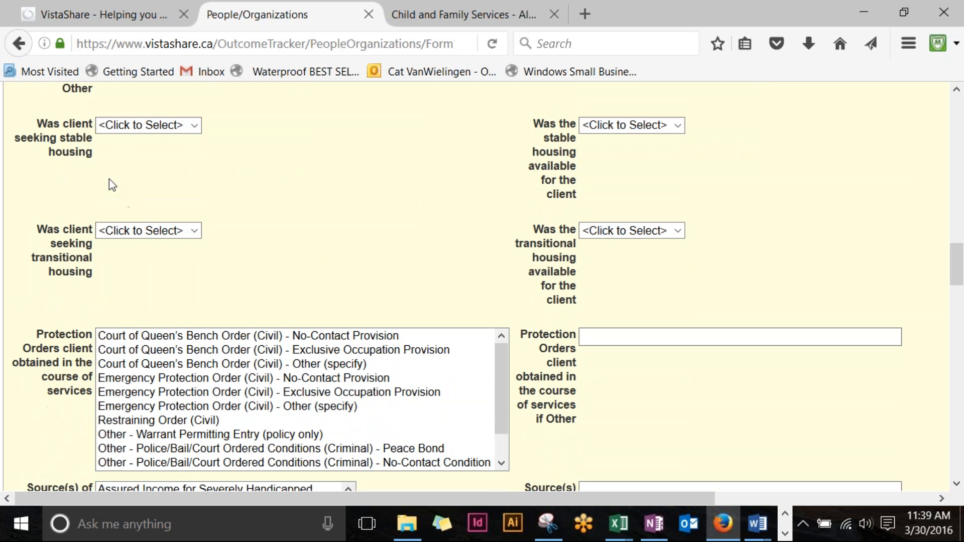
Step: Leave the Enrollment Link unset and save the Residential Discharge - adult form
scroll(424, 209, "down", 6)
scroll(424, 211, "down", 16)
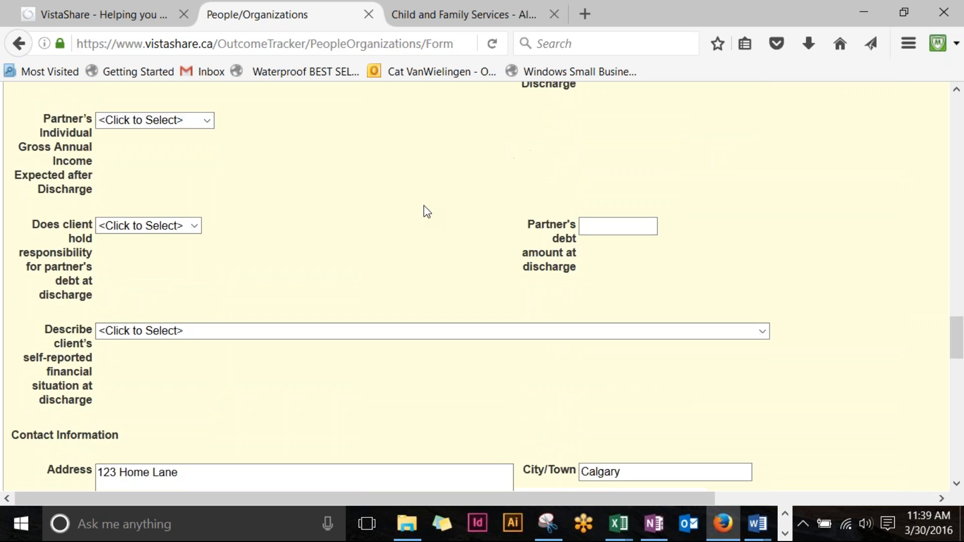
scroll(424, 207, "down", 8)
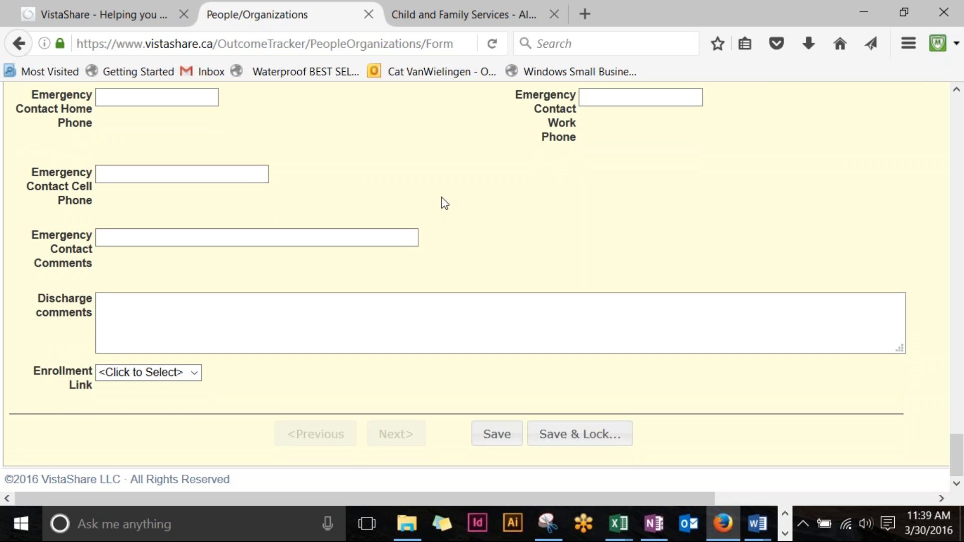
scroll(442, 203, "up", 9)
scroll(432, 214, "down", 10)
left_click(194, 374)
left_click(195, 374)
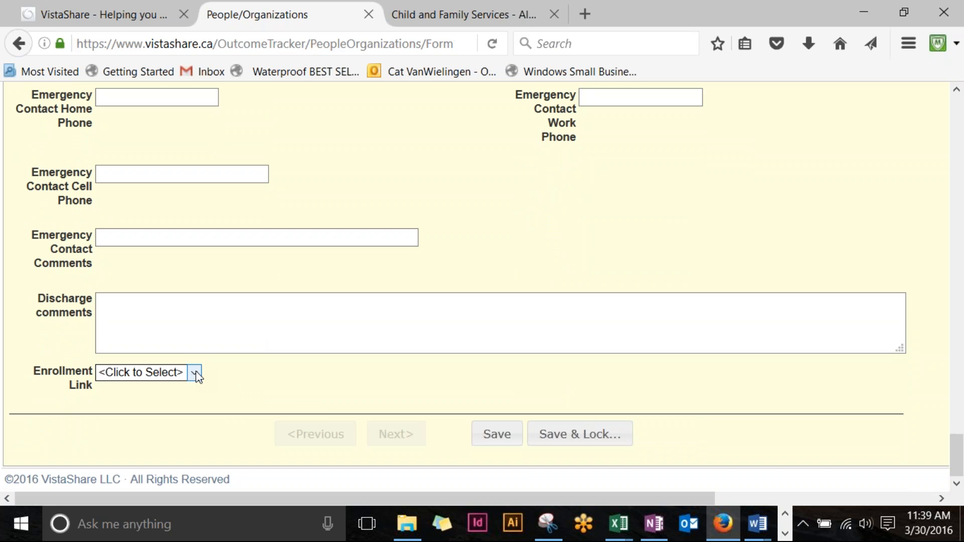
left_click(502, 441)
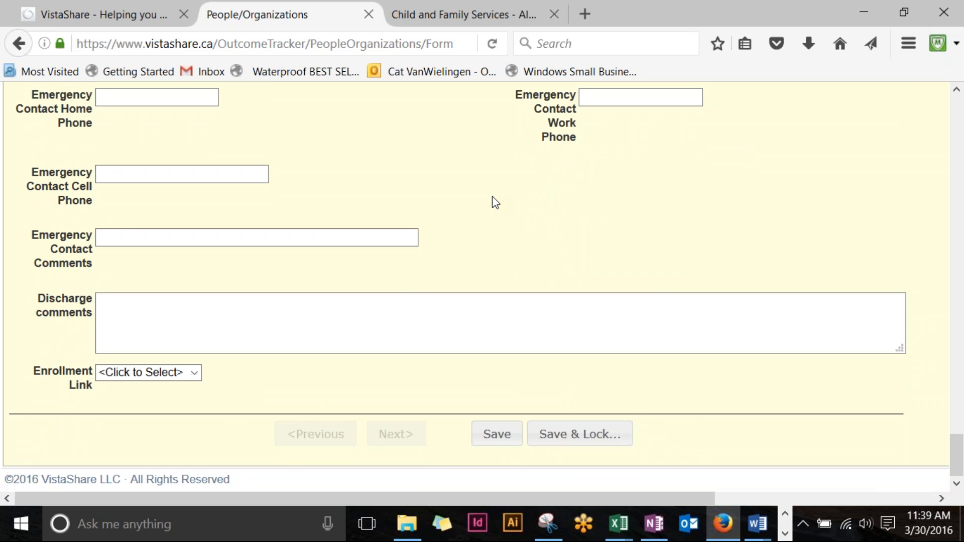
scroll(496, 203, "up", 20)
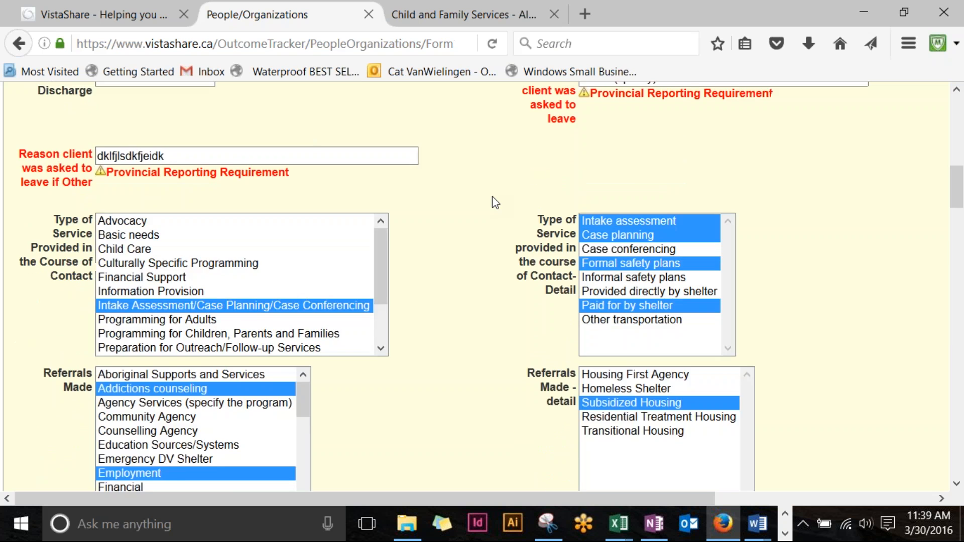
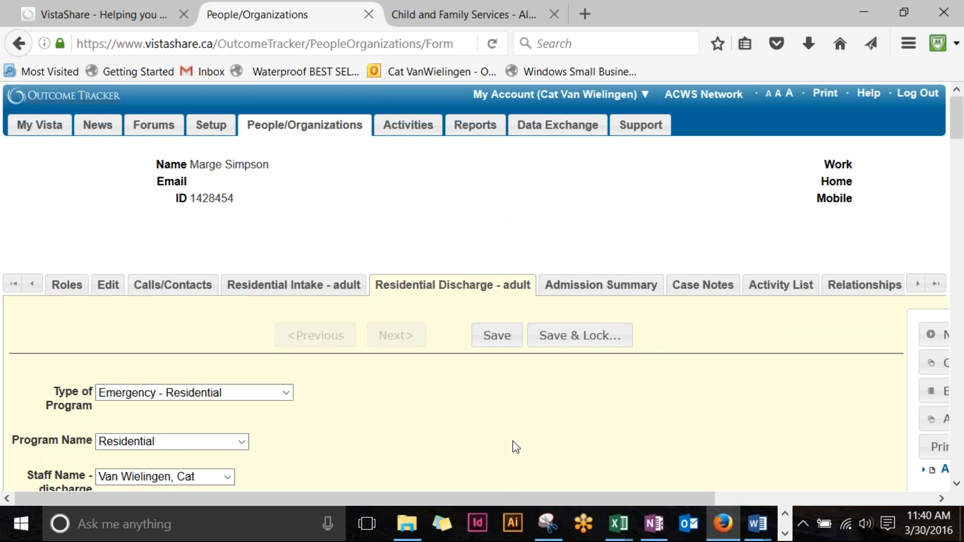
Step: From the adult client's Relationships list, open the linked child's record
left_click_drag(482, 497, 707, 493)
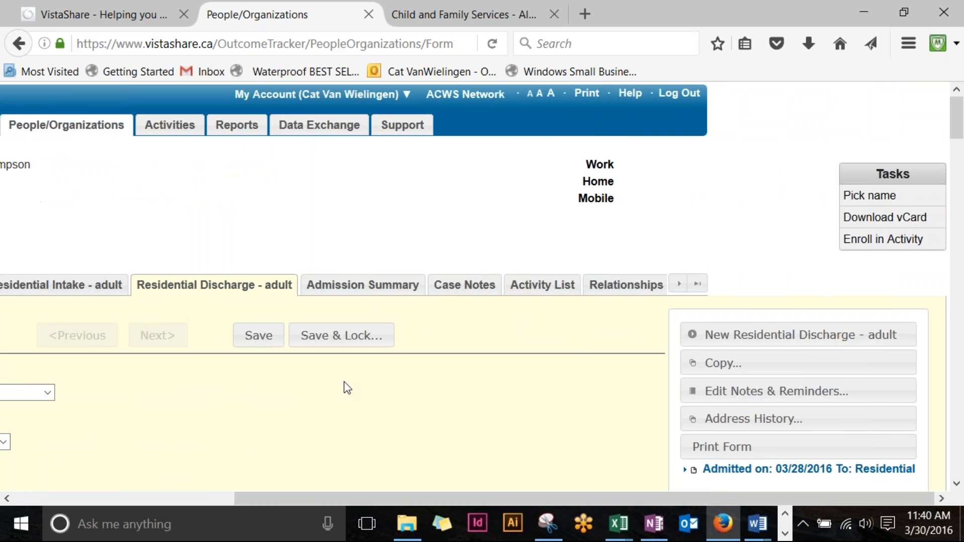
left_click(612, 286)
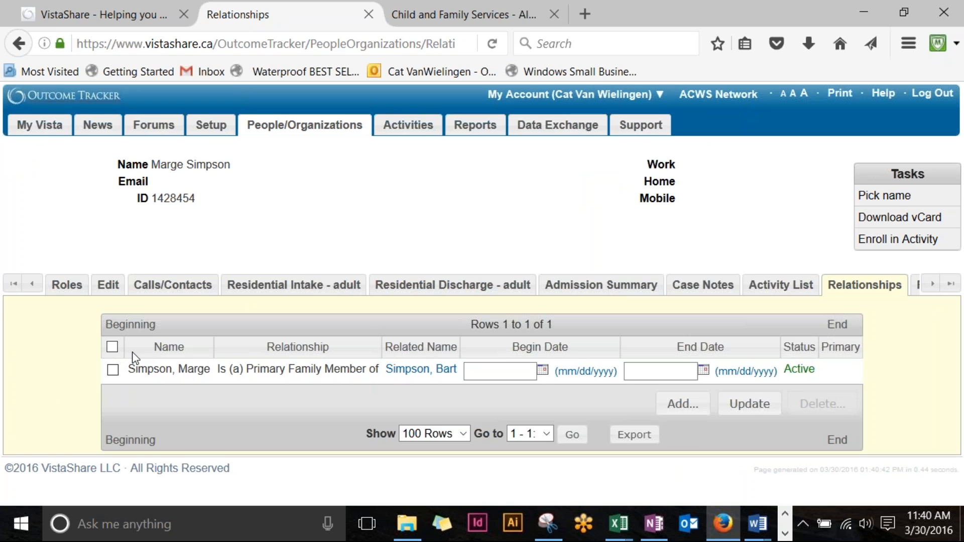
left_click(422, 370)
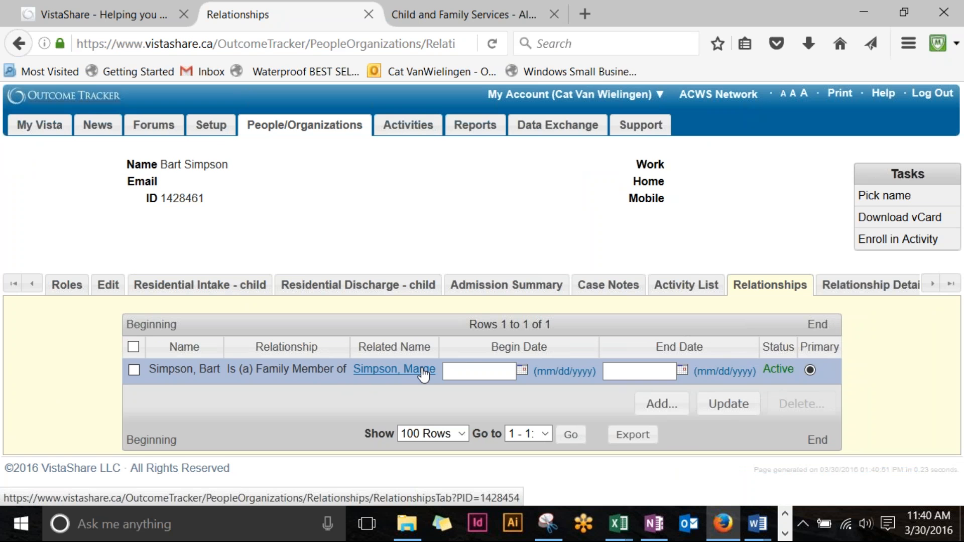
Step: Open the child's Residential Intake - child form and change the data entry day to 28
left_click(175, 287)
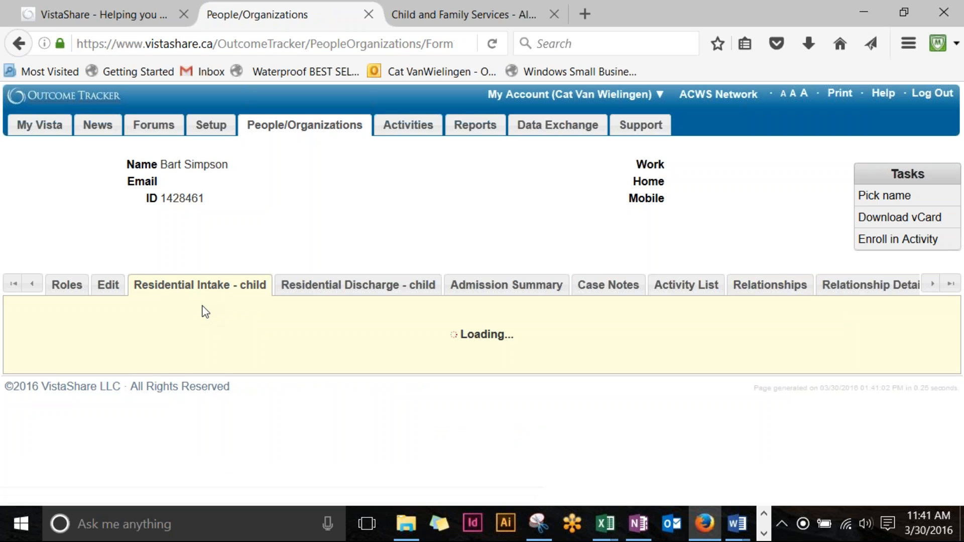
scroll(204, 311, "down", 2)
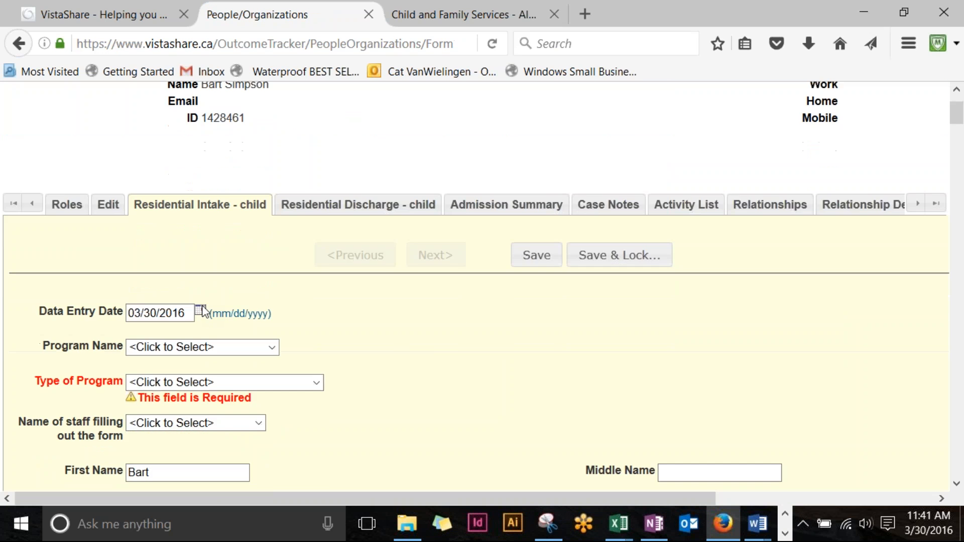
scroll(204, 312, "down", 2)
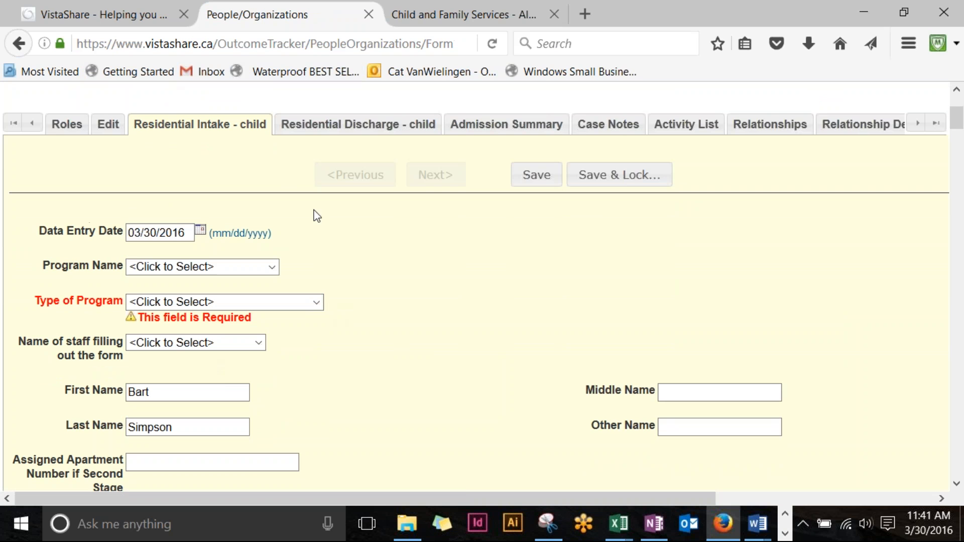
left_click_drag(159, 232, 141, 232)
key("BackSpace")
type("28")
Step: Set Program Name to Residential and Type of Program to Emergency - Residential
left_click(272, 267)
left_click(234, 369)
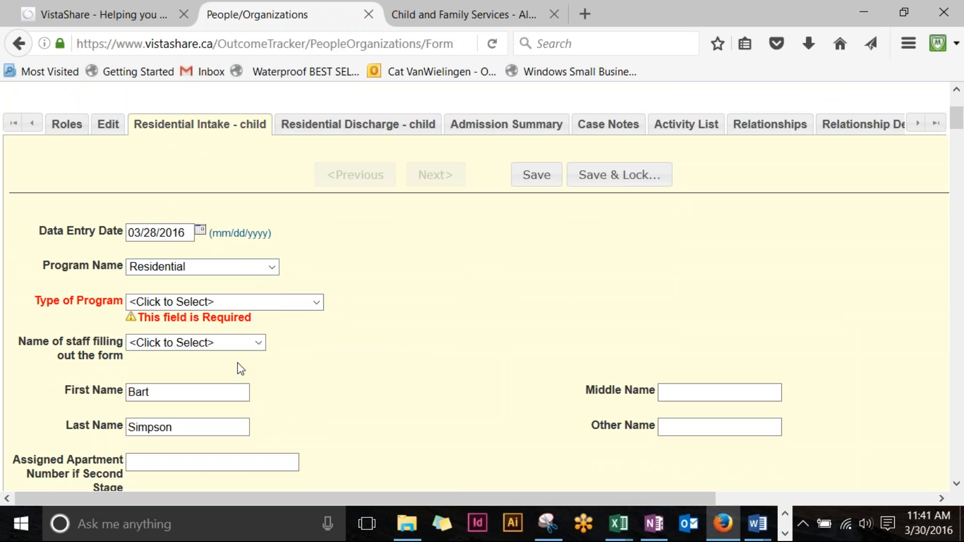
left_click(318, 304)
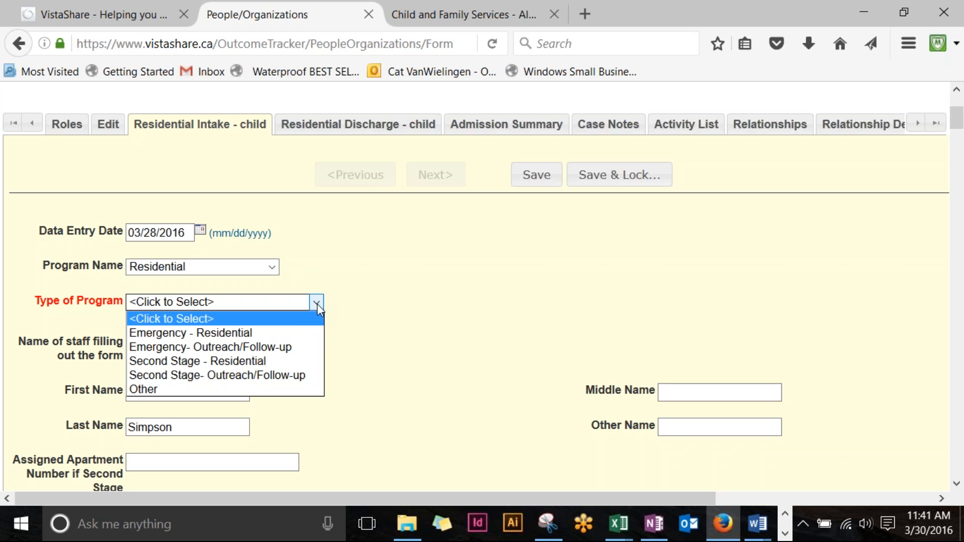
left_click(297, 333)
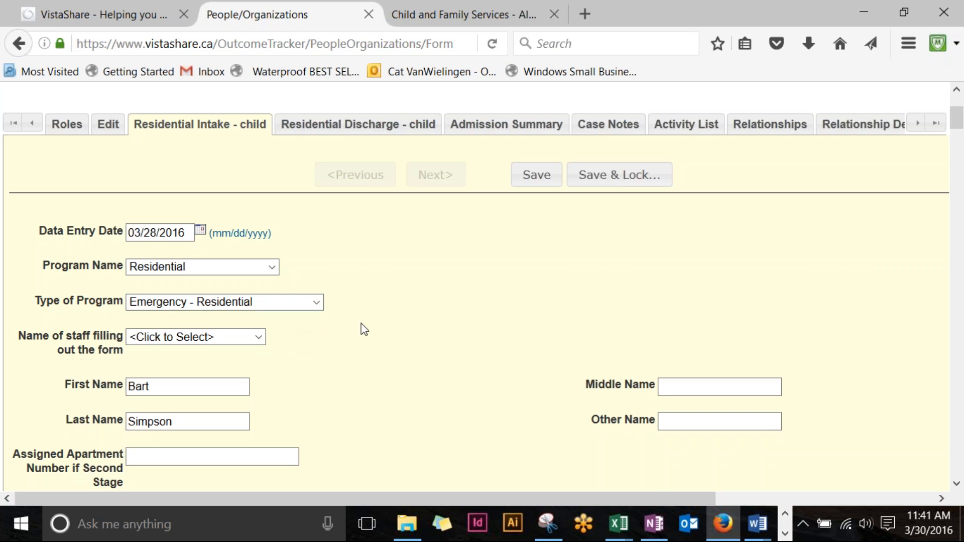
Step: Enter admission date 03/28/2016 and birthdate 03/03/2010
scroll(423, 321, "down", 10)
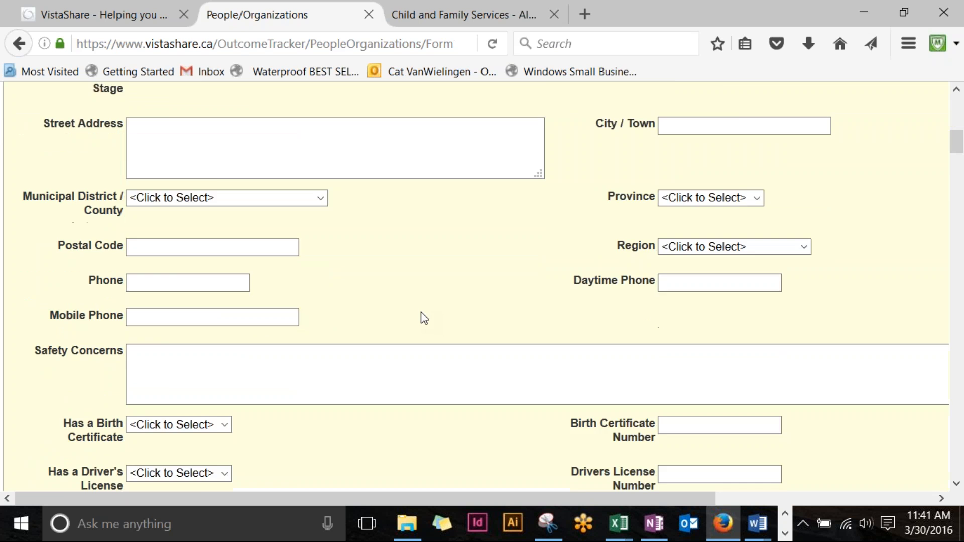
scroll(423, 312, "down", 15)
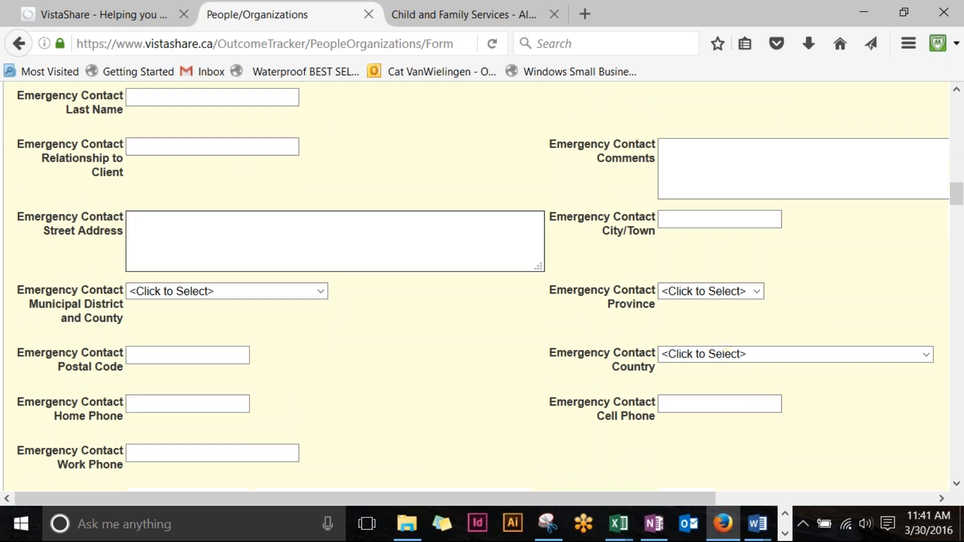
left_click(161, 295)
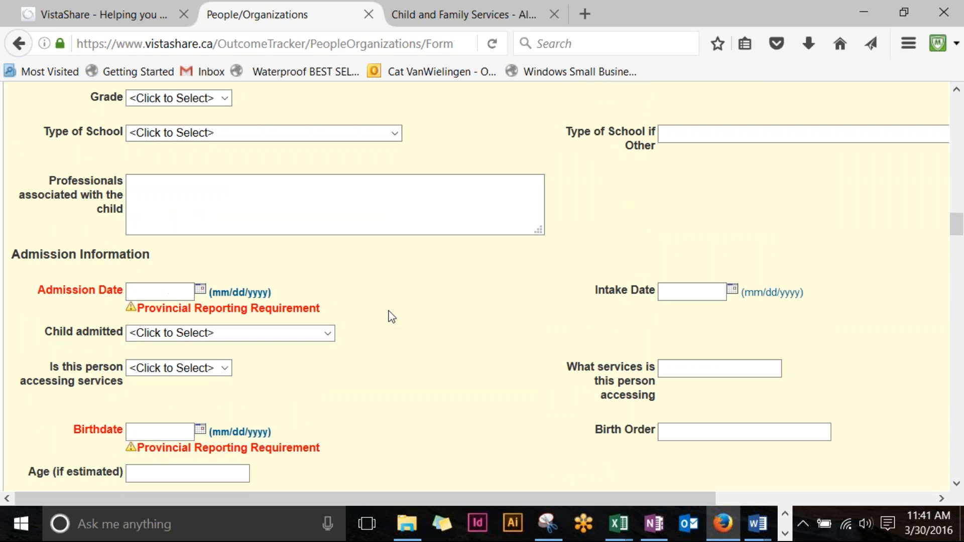
type("28")
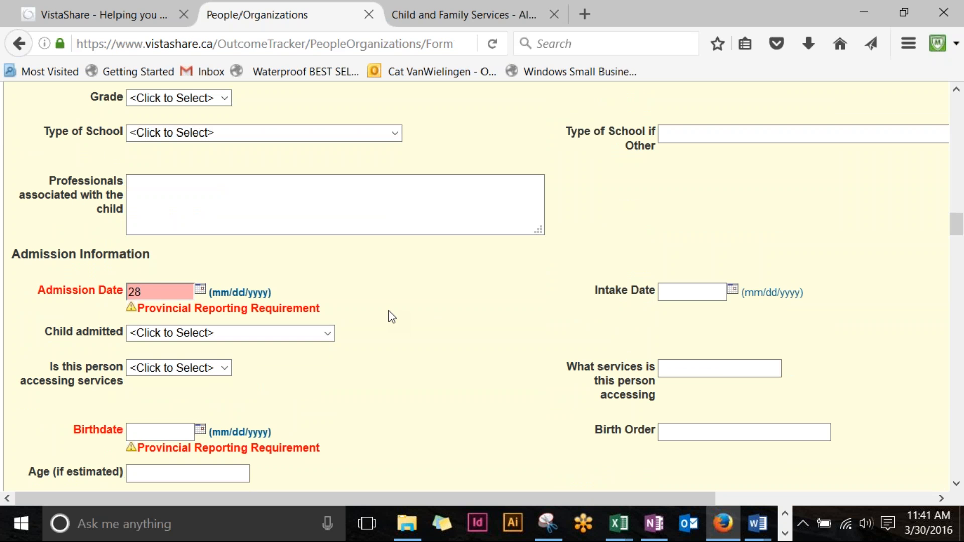
key("BackSpace")
key("BackSpace")
type("03/28/")
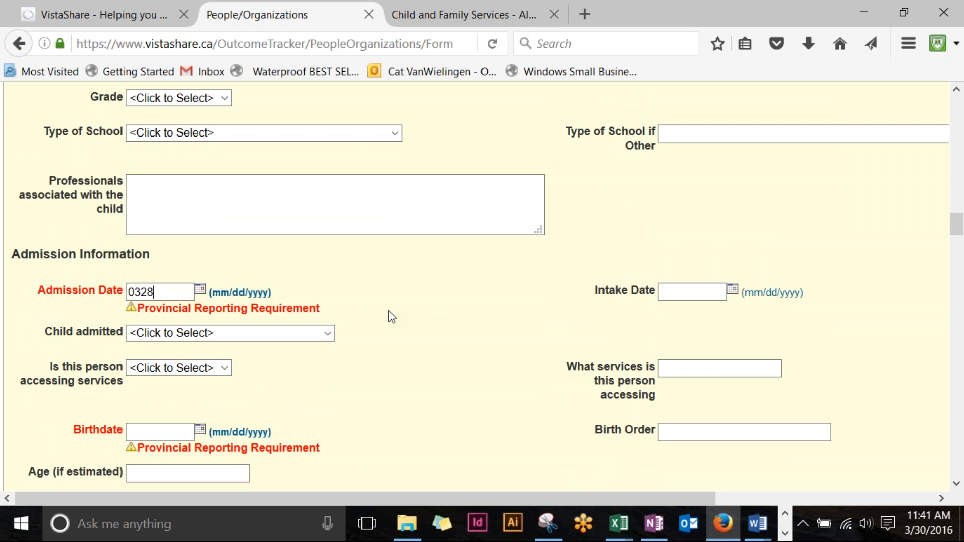
type("2016")
left_click(402, 432)
left_click(180, 430)
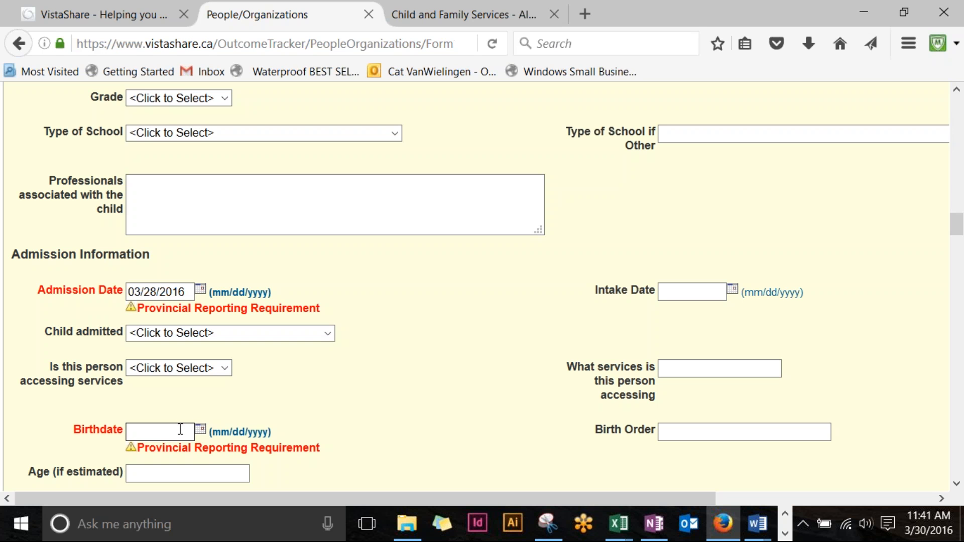
type("03")
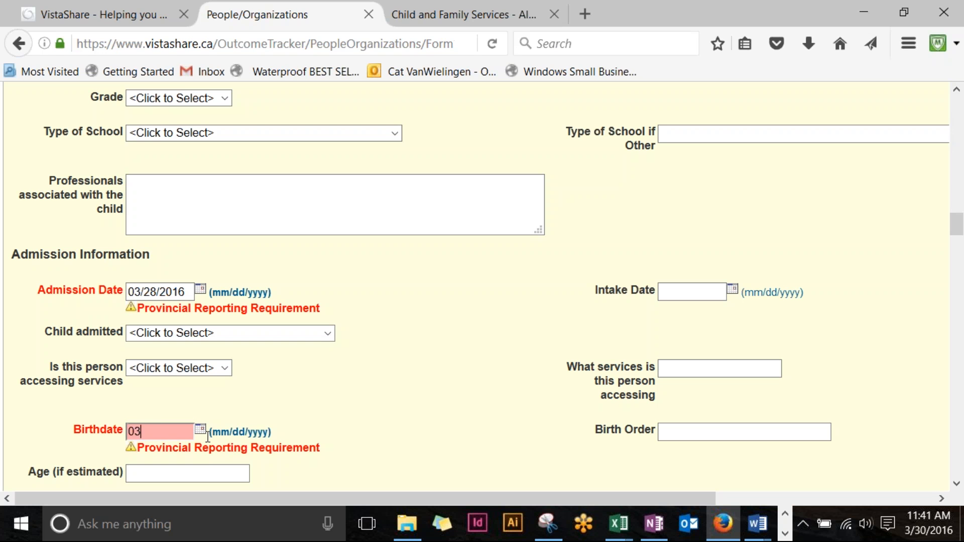
type("/03/2010")
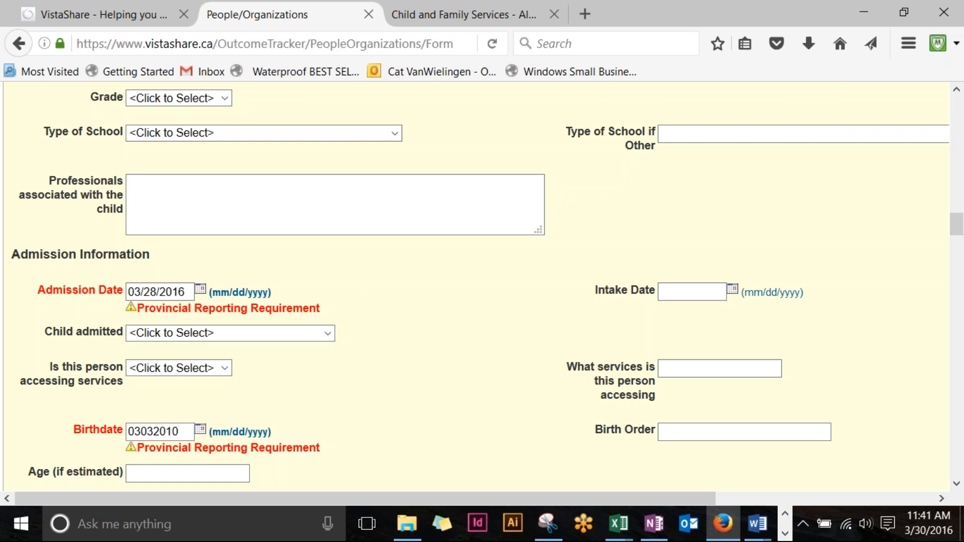
left_click(387, 413)
Step: Save the child's Residential Intake - child form
scroll(402, 406, "down", 1)
scroll(402, 406, "down", 15)
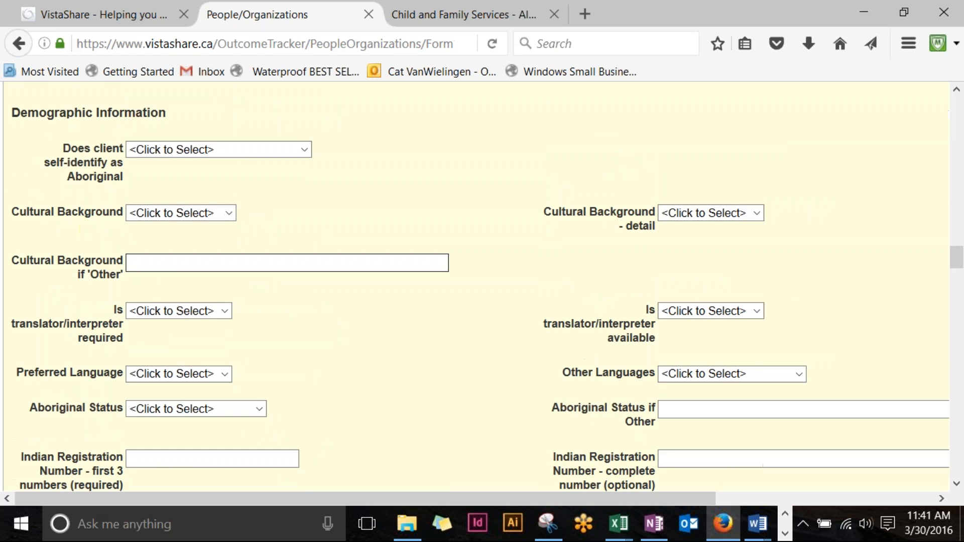
scroll(401, 402, "down", 20)
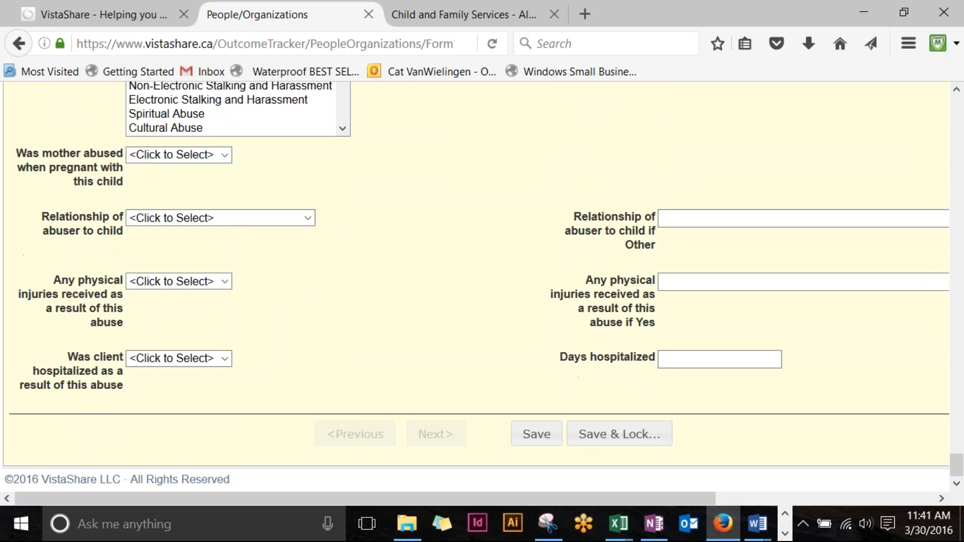
left_click(548, 439)
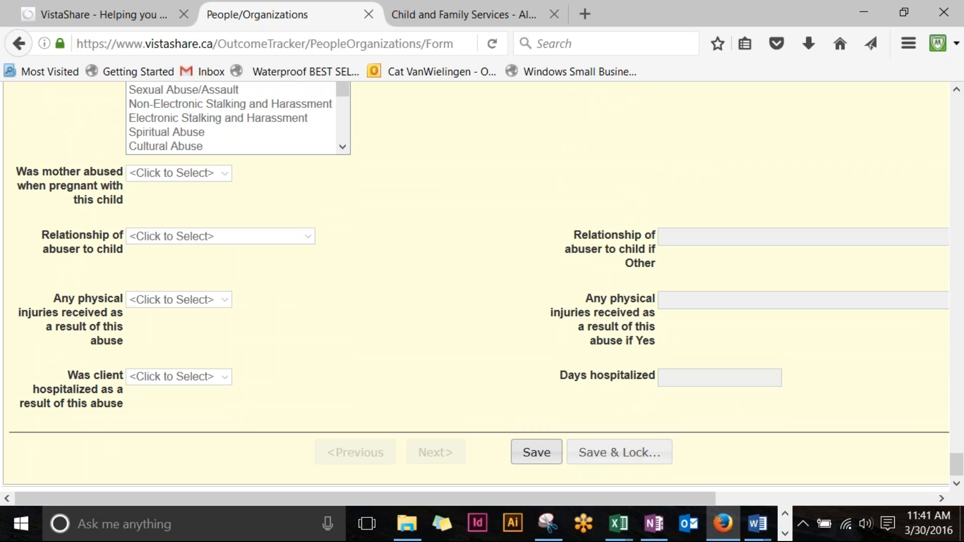
scroll(545, 439, "up", 20)
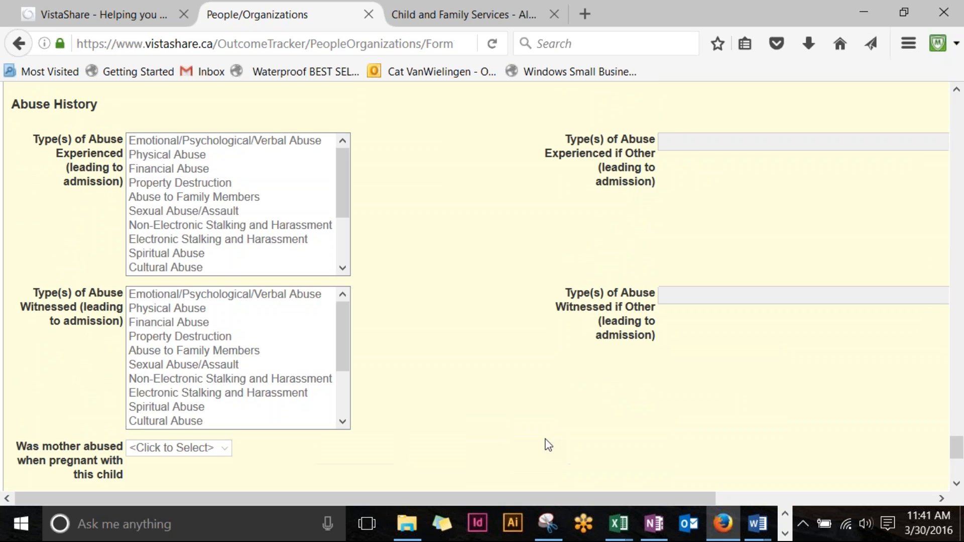
scroll(548, 445, "up", 20)
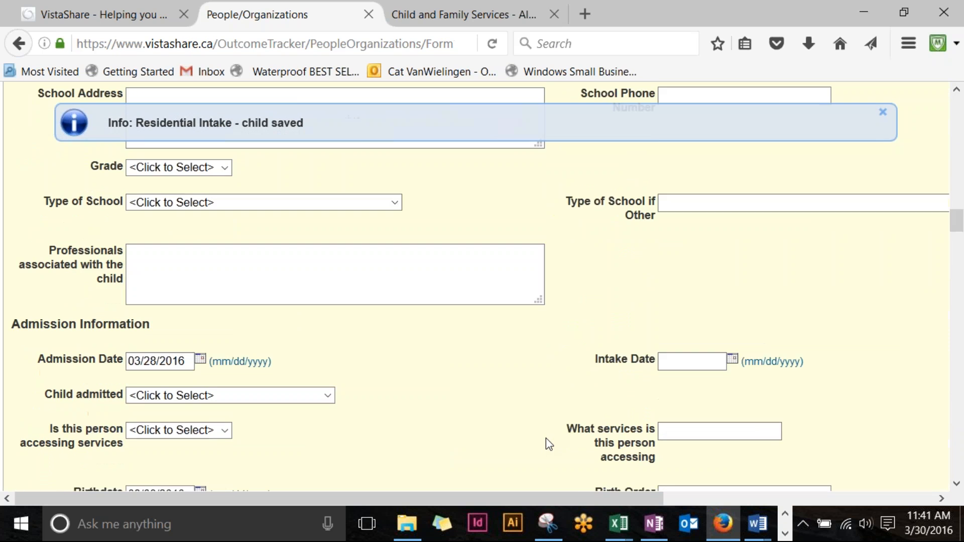
scroll(546, 439, "up", 5)
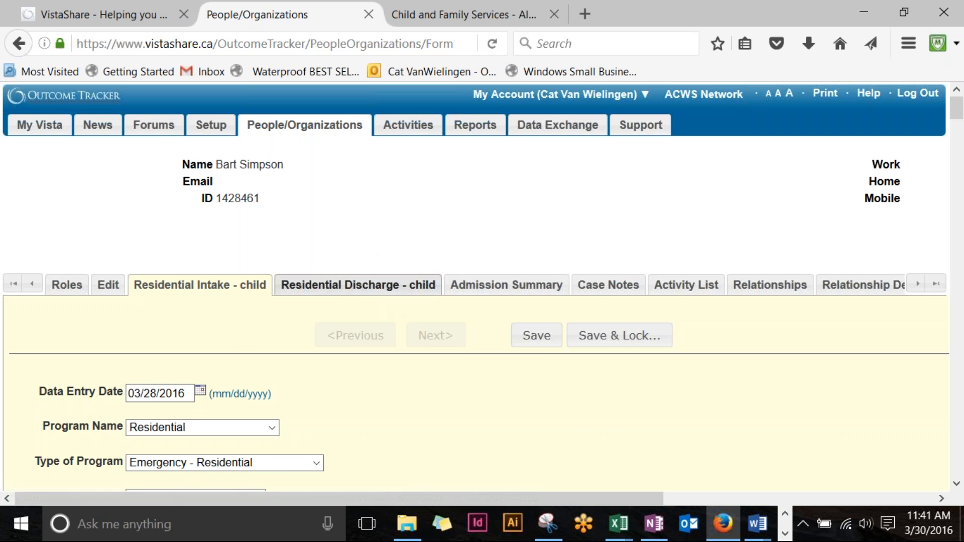
Step: Open the child's Residential Discharge - child form and select referrals Agency Services through Employment
left_click(358, 285)
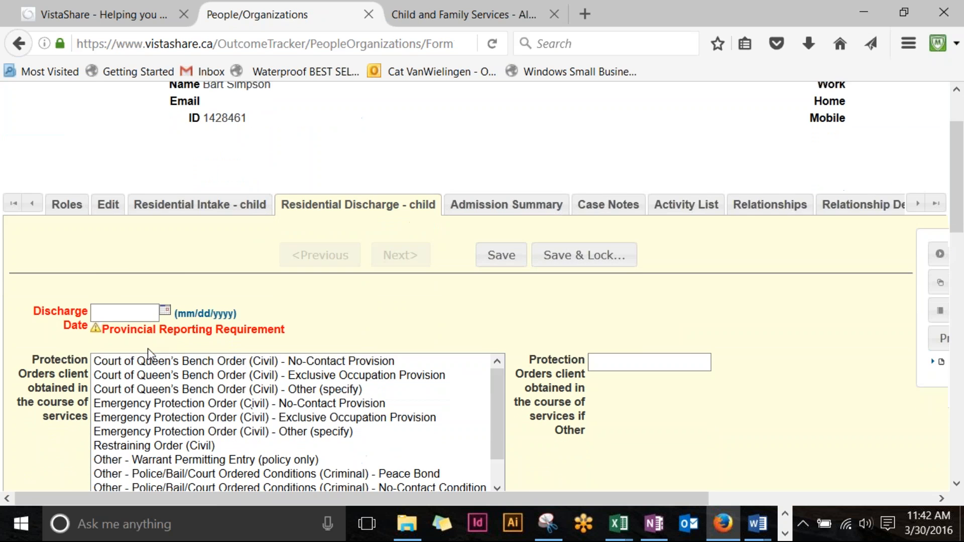
scroll(150, 251, "down", 10)
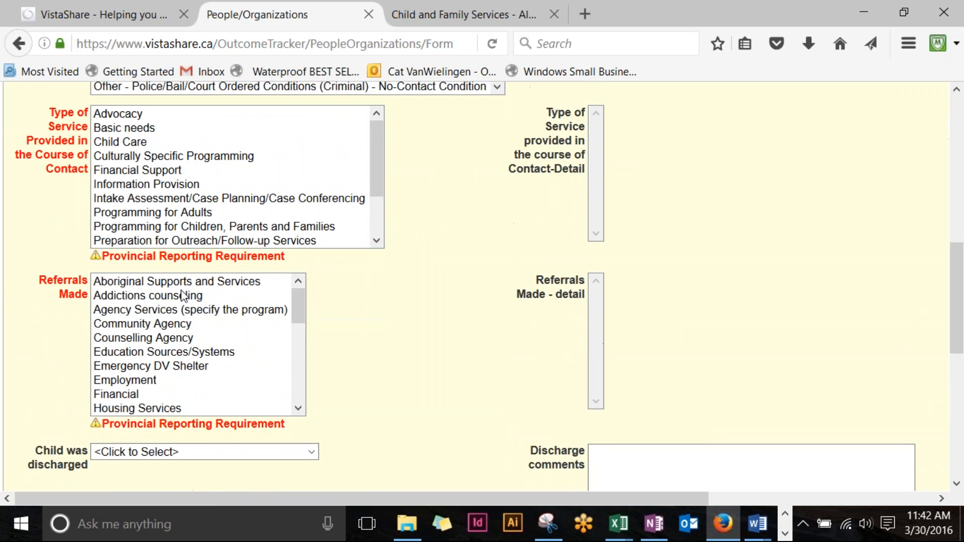
scroll(151, 251, "up", 3)
left_click_drag(134, 210, 128, 290)
scroll(128, 290, "down", 2)
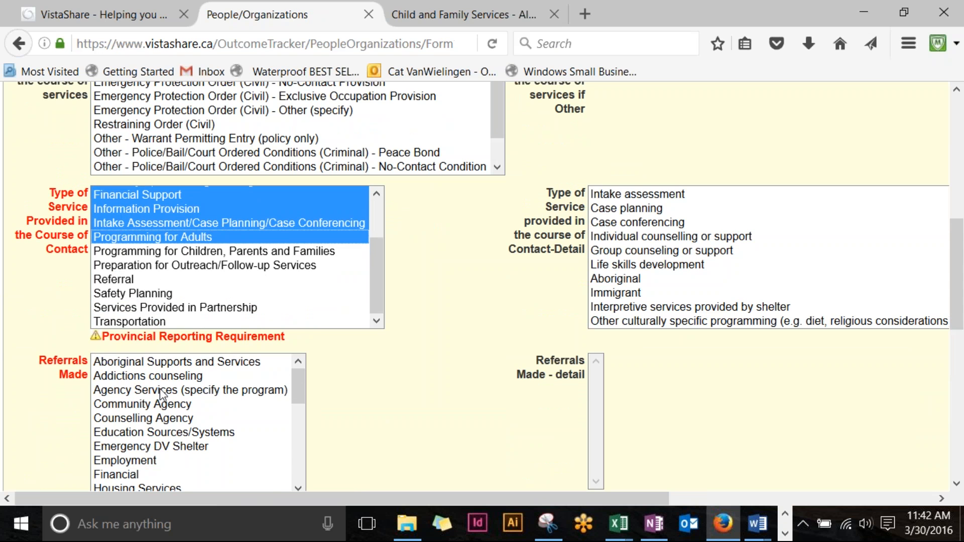
left_click_drag(160, 389, 160, 456)
Step: Try saving the discharge form, which flags the missing required discharge date
scroll(187, 428, "down", 4)
scroll(187, 428, "down", 3)
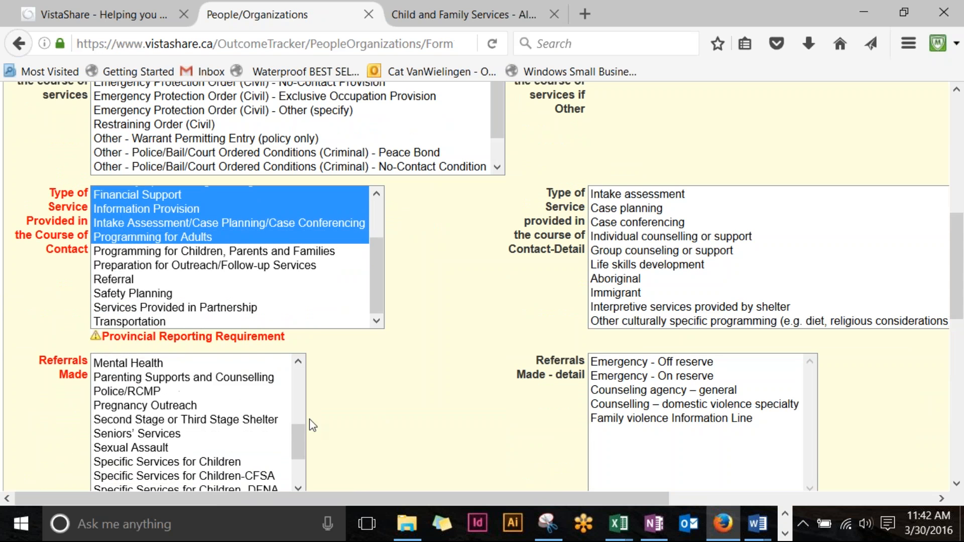
scroll(378, 376, "down", 8)
scroll(379, 377, "down", 3)
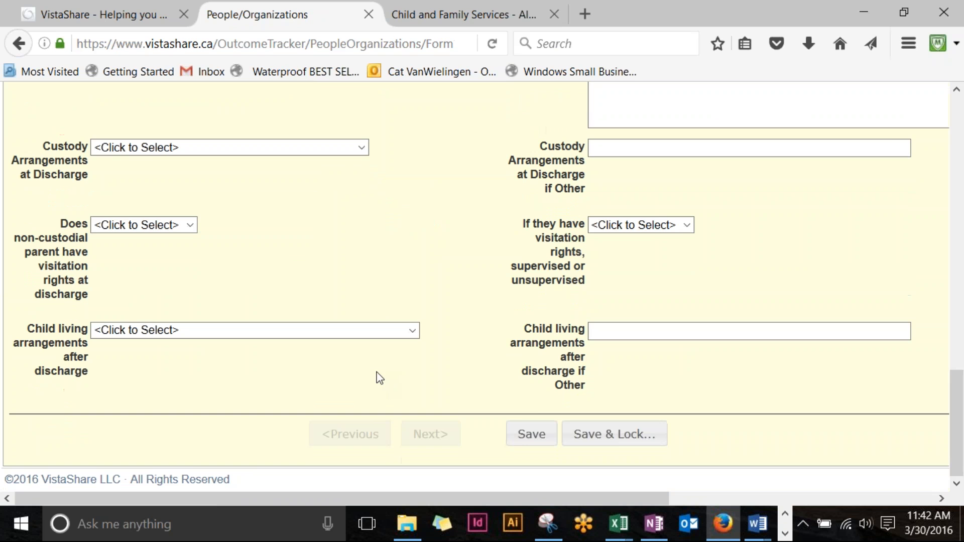
left_click(530, 435)
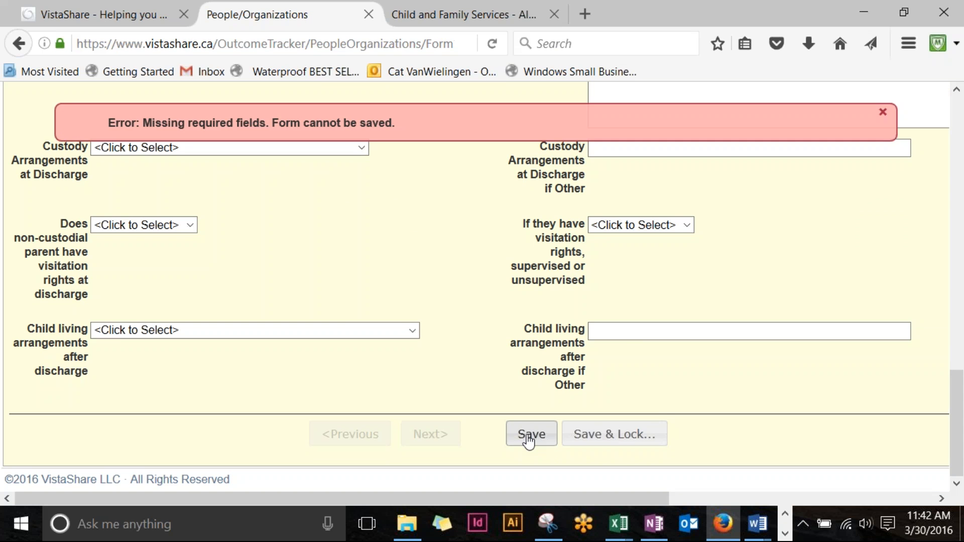
scroll(433, 161, "up", 2)
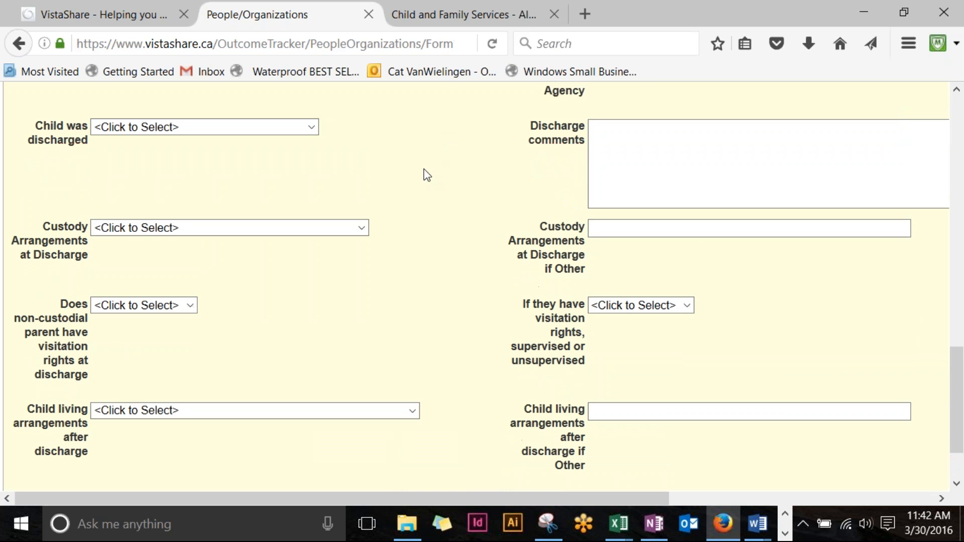
scroll(438, 319, "up", 6)
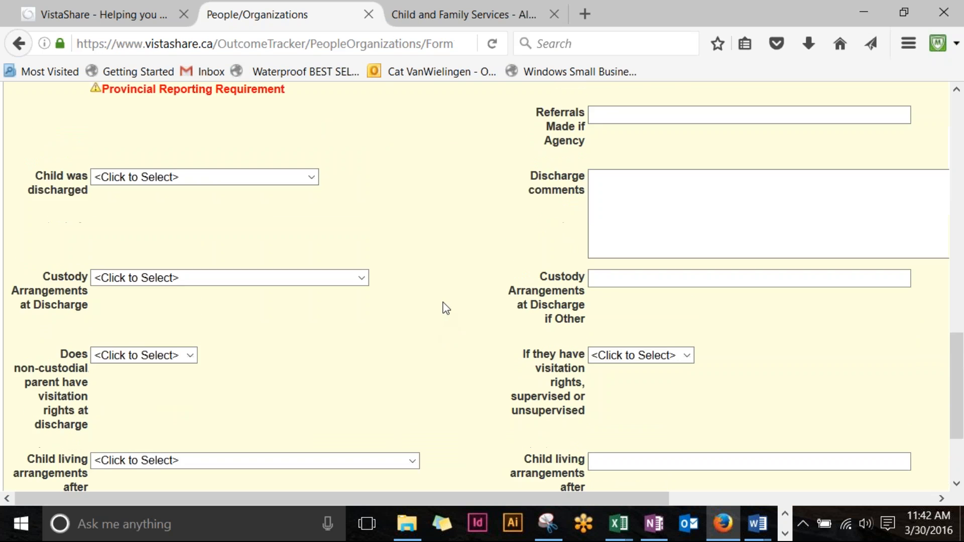
scroll(158, 273, "up", 6)
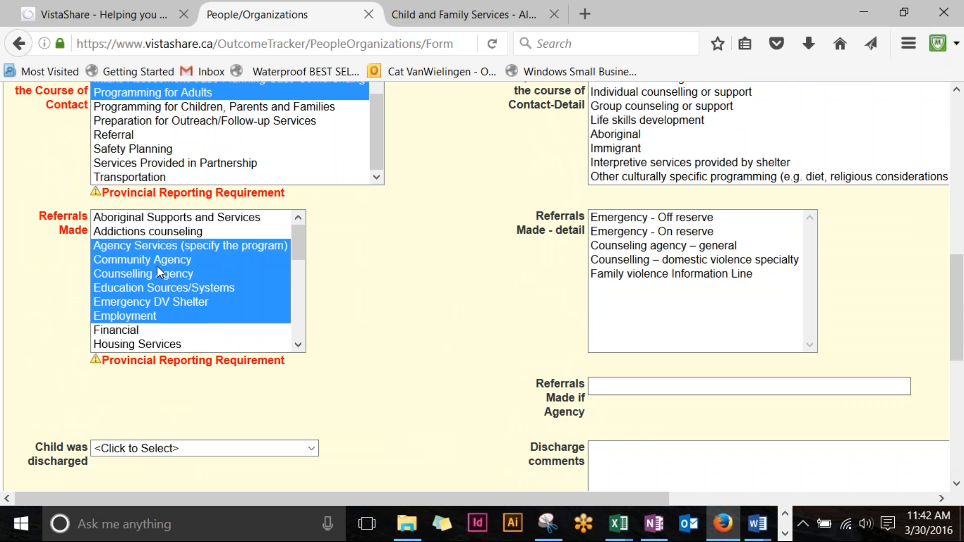
scroll(157, 273, "down", 1)
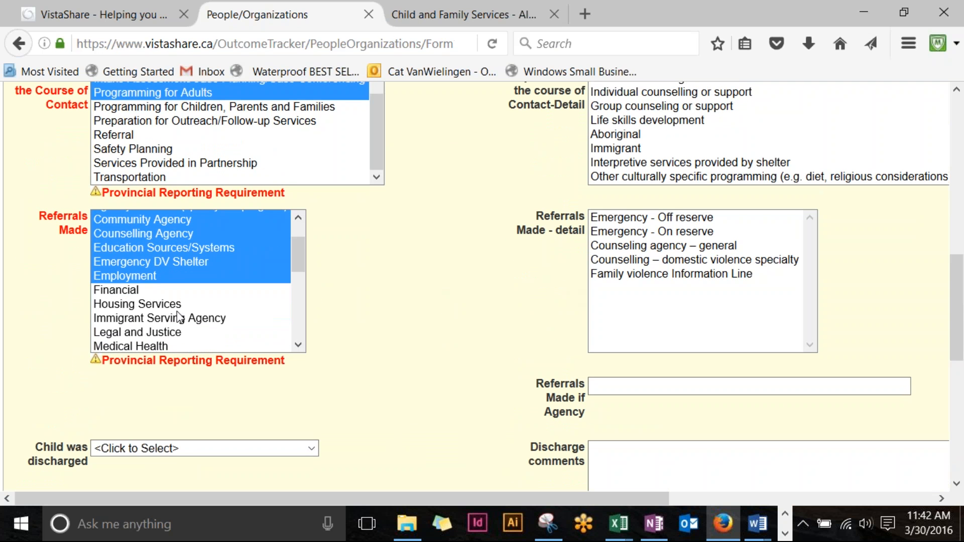
scroll(153, 319, "down", 1)
scroll(308, 263, "up", 5)
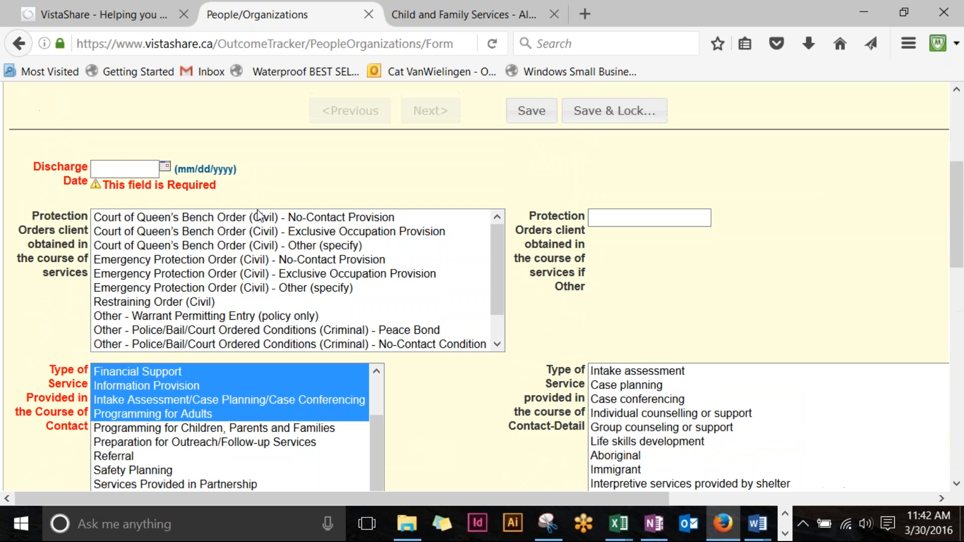
Step: Enter discharge date 03/30/2016 and save the discharge form
left_click(123, 169)
type("3302016")
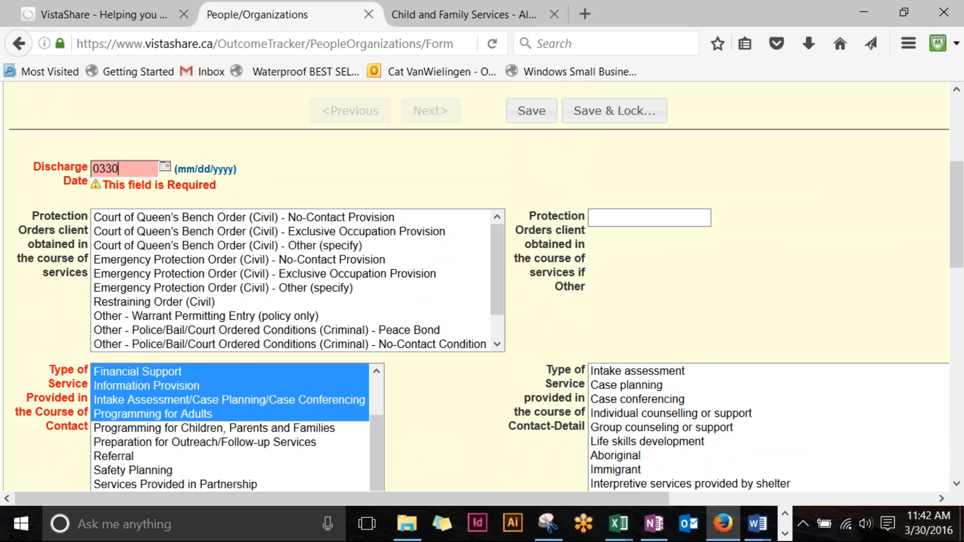
left_click(395, 186)
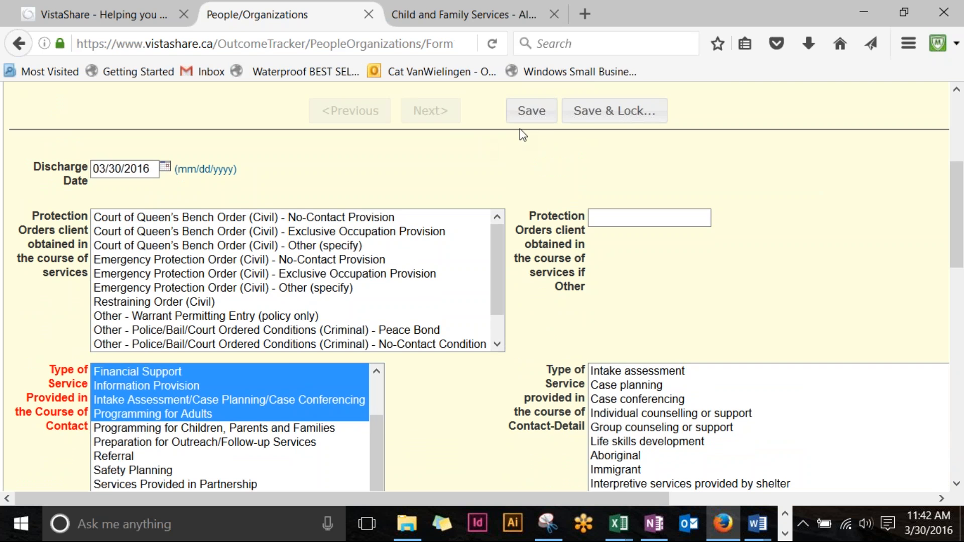
left_click(535, 111)
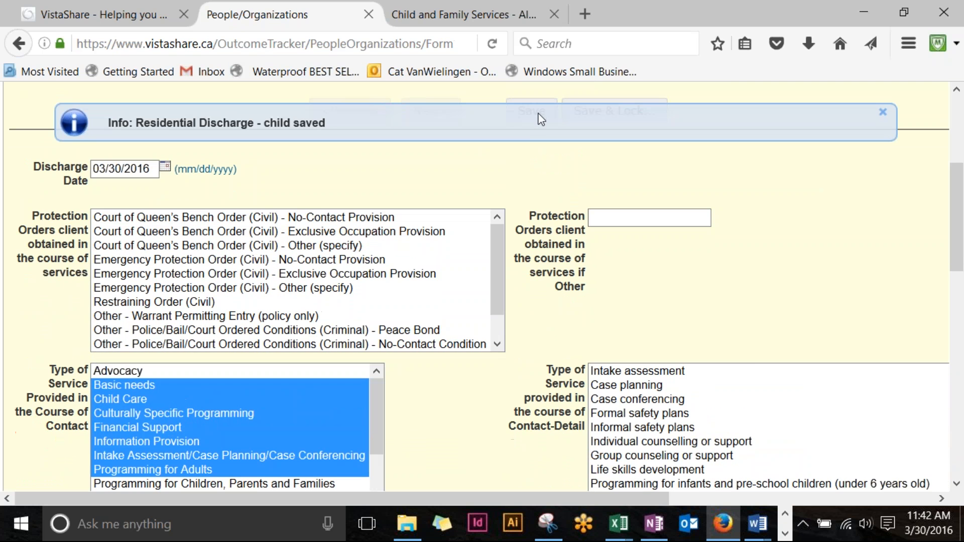
scroll(523, 182, "up", 5)
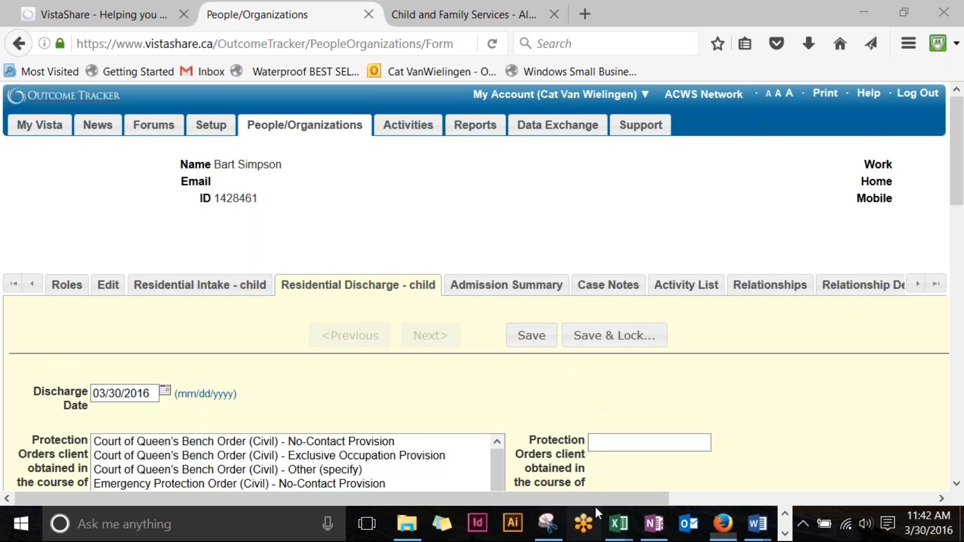
left_click_drag(595, 499, 744, 509)
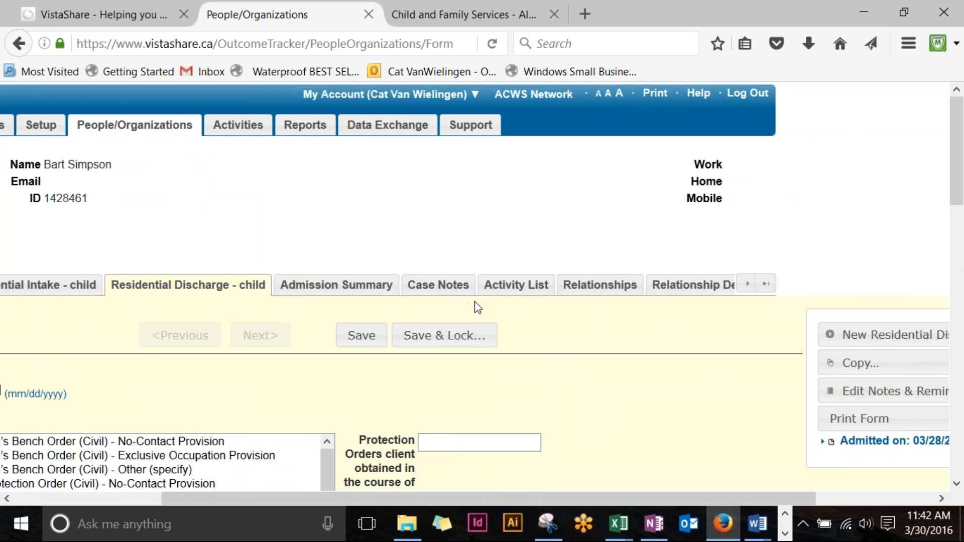
Step: Open the child's Relationships list and go to the linked adult's record
left_click(611, 290)
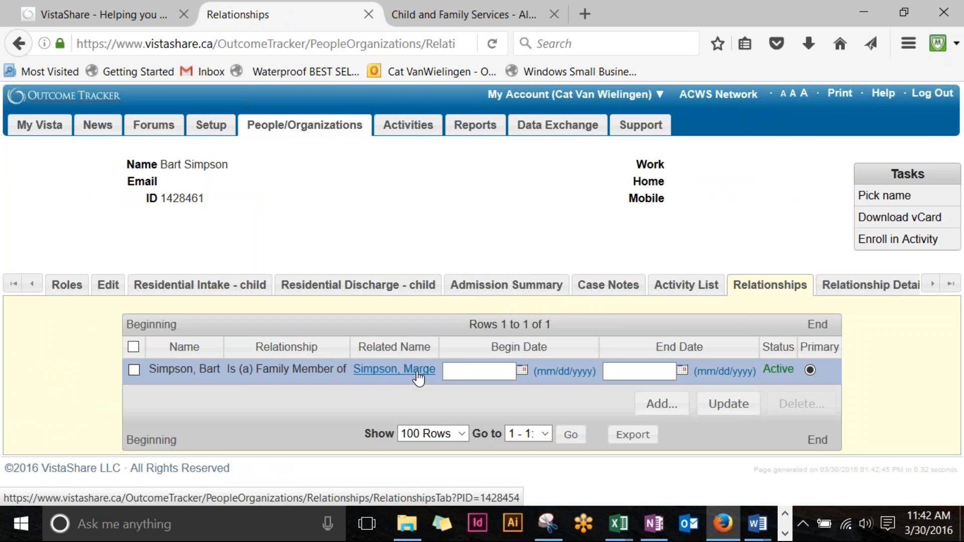
left_click(417, 376)
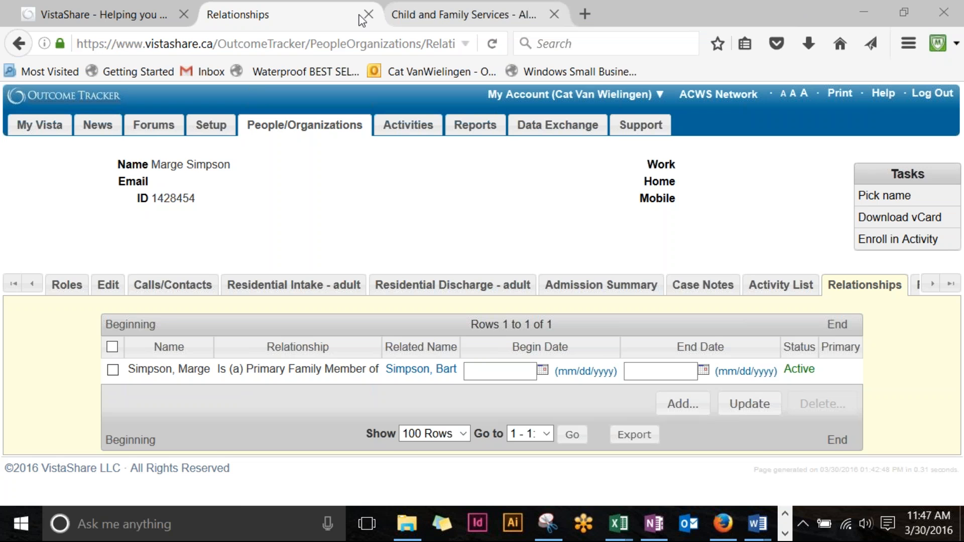
Step: Return to the People/Organizations overview filtered to the adult client and child
left_click(304, 125)
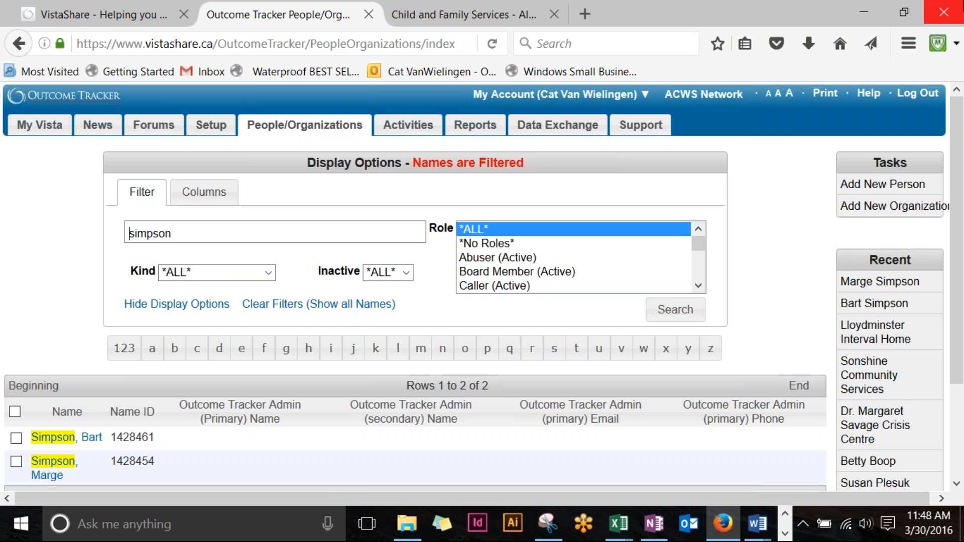
Step: Open the adult client's record and view her Caller and Residential (ACWS) - Adult roles
left_click(54, 471)
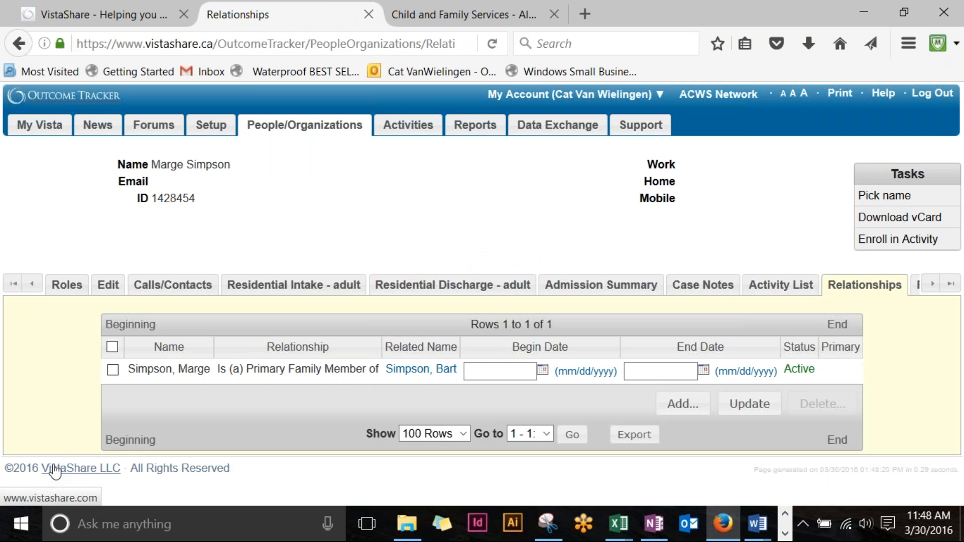
left_click(63, 290)
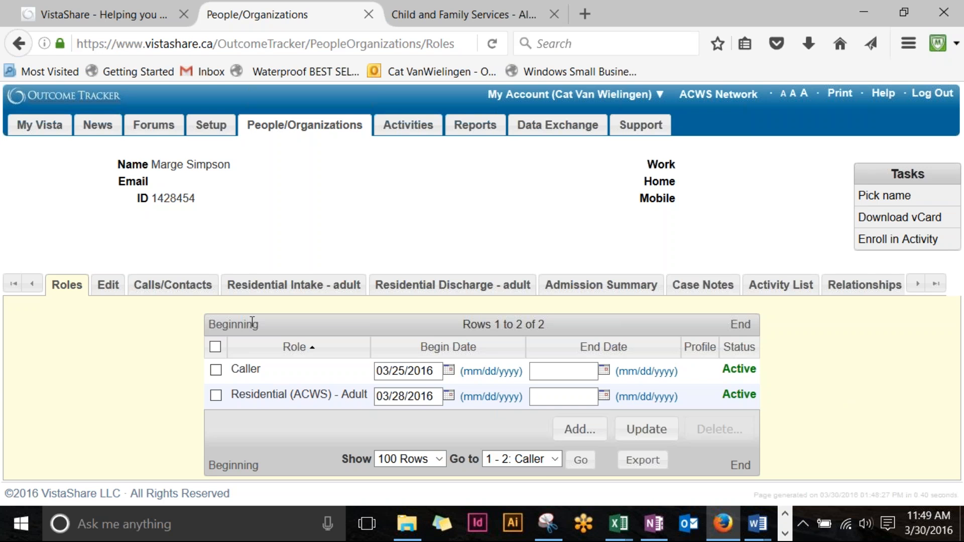
Step: Open the adult client's Calls/Contacts form for the Emergency - Residential program
left_click(190, 292)
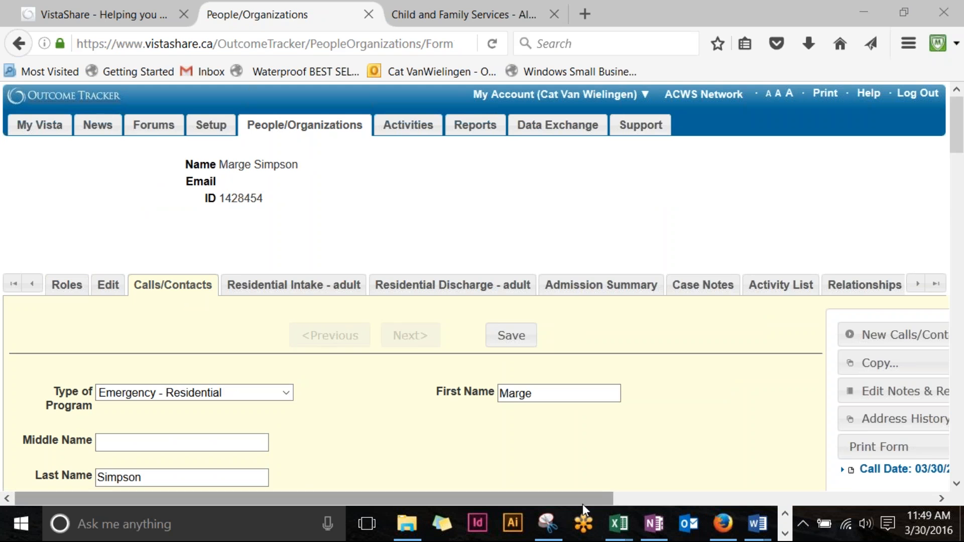
Step: Copy the Calls/Contacts form to the client herself (Self) as a current copy
left_click_drag(583, 501, 791, 498)
scroll(758, 305, "down", 3)
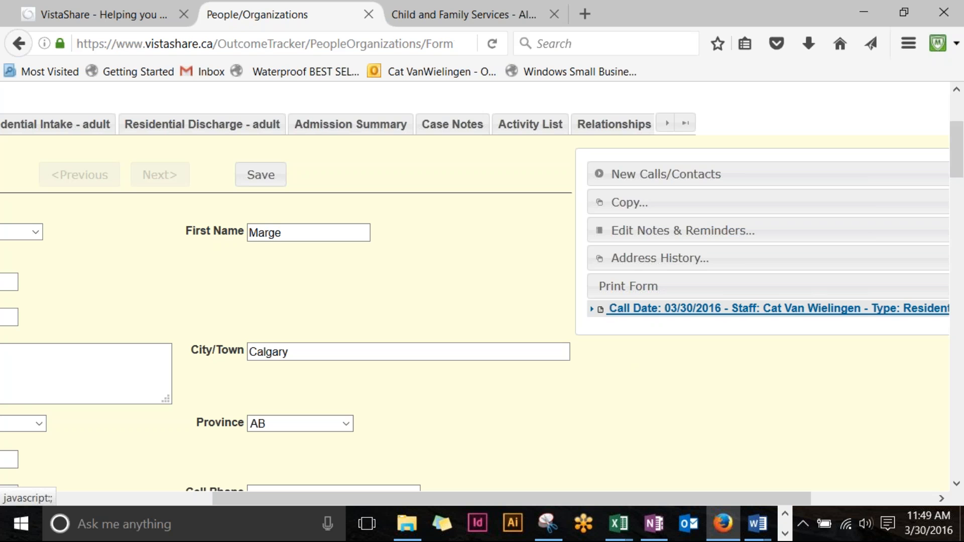
left_click(659, 205)
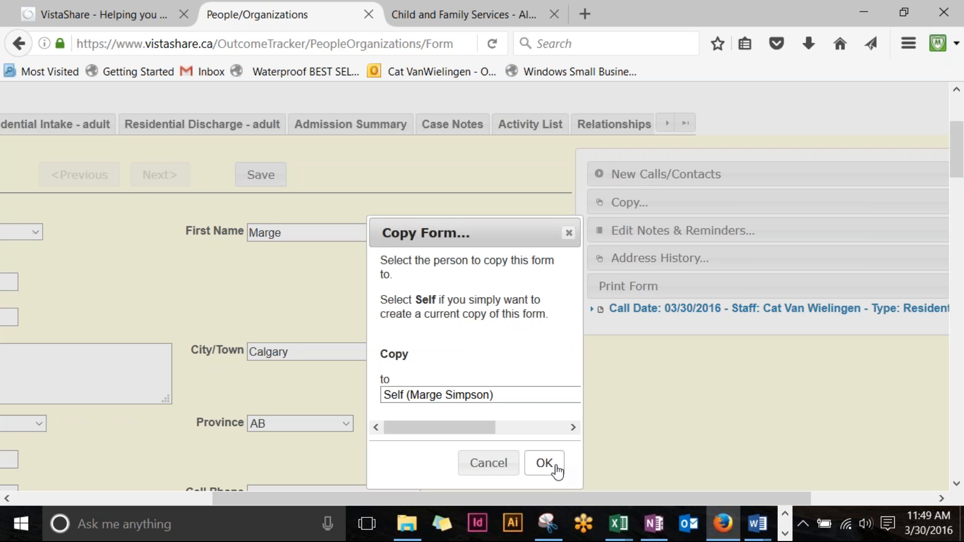
left_click(545, 463)
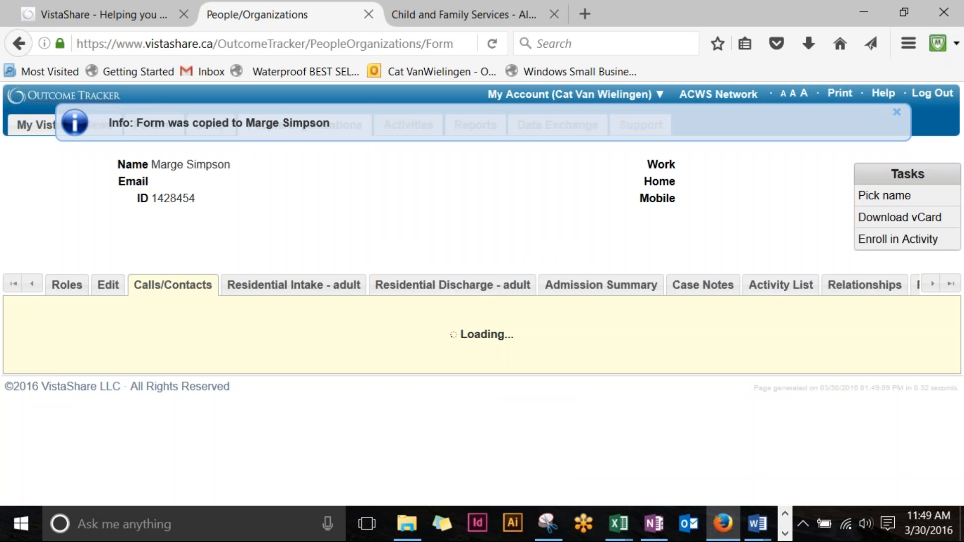
Step: Retype the contact's street address on the copied call form
scroll(498, 499, "down", 3)
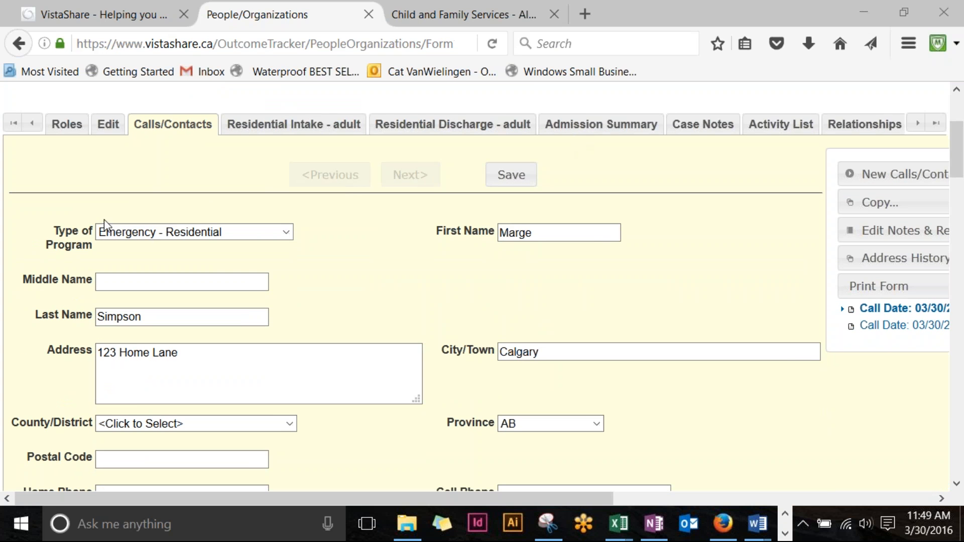
scroll(461, 290, "down", 3)
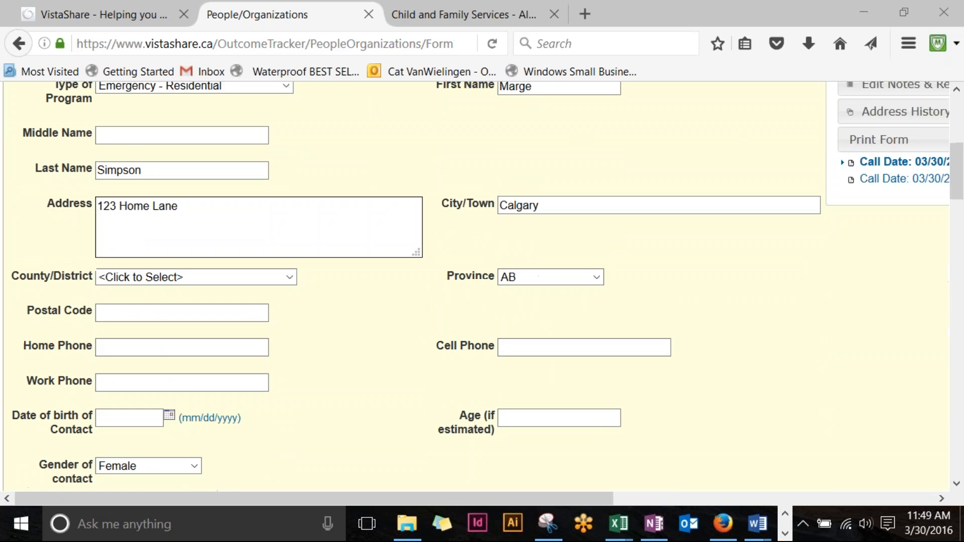
scroll(453, 232, "down", 1)
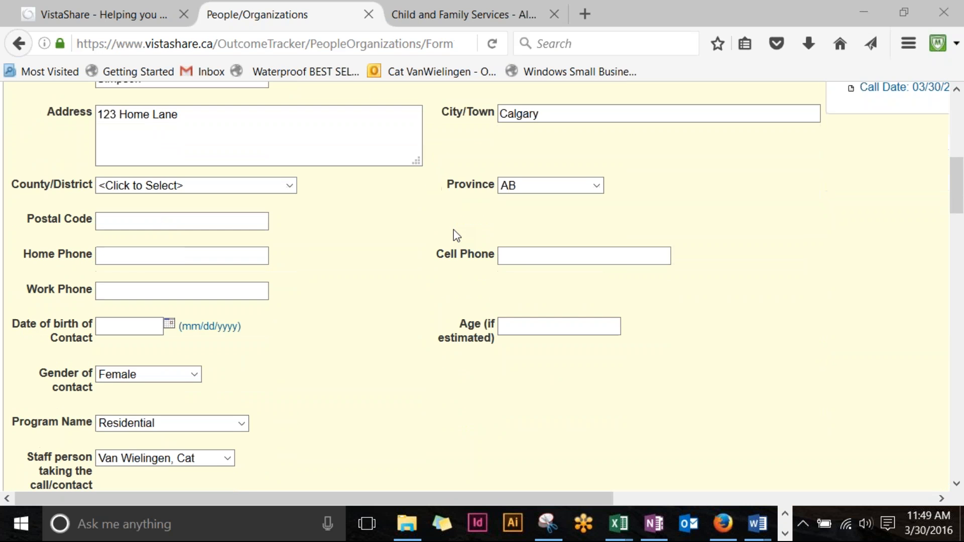
scroll(453, 232, "up", 1)
left_click_drag(196, 192, 105, 192)
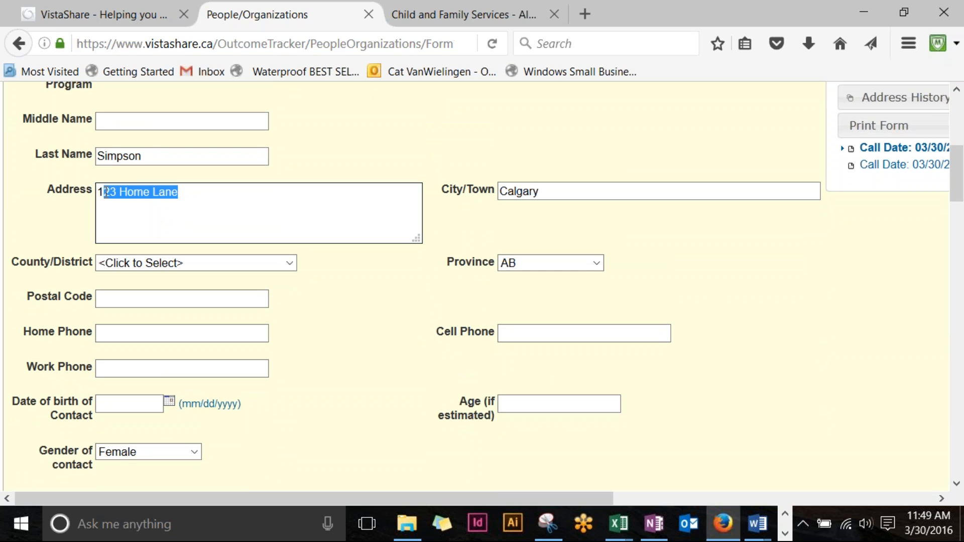
type("88")
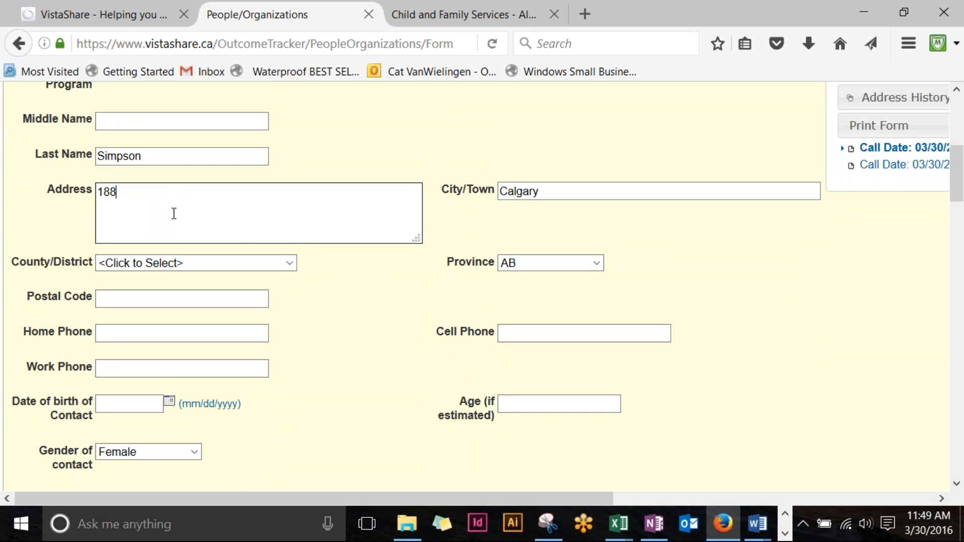
type(" Home Lane")
Step: Change Length of call/contact from 90 to 20 minutes
scroll(576, 234, "down", 5)
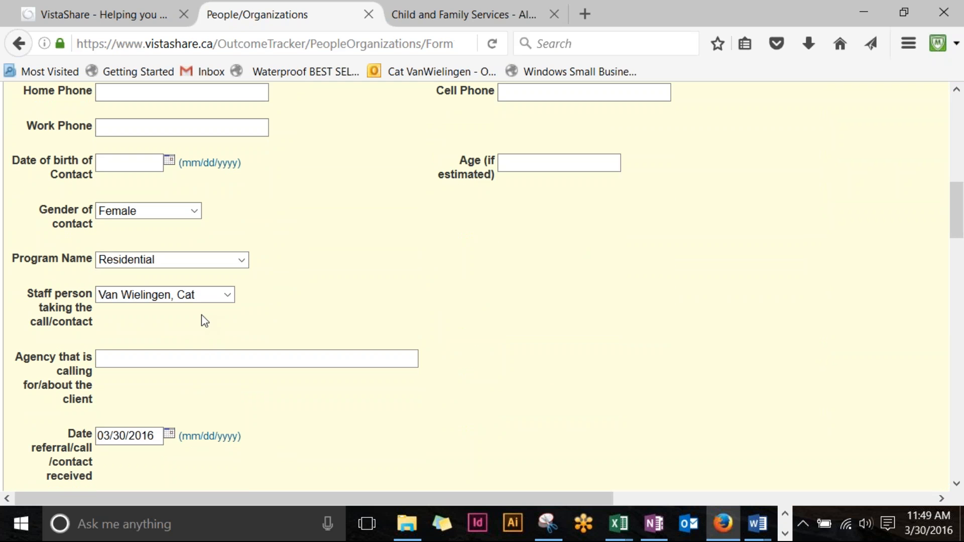
scroll(278, 242, "down", 3)
scroll(278, 242, "down", 2)
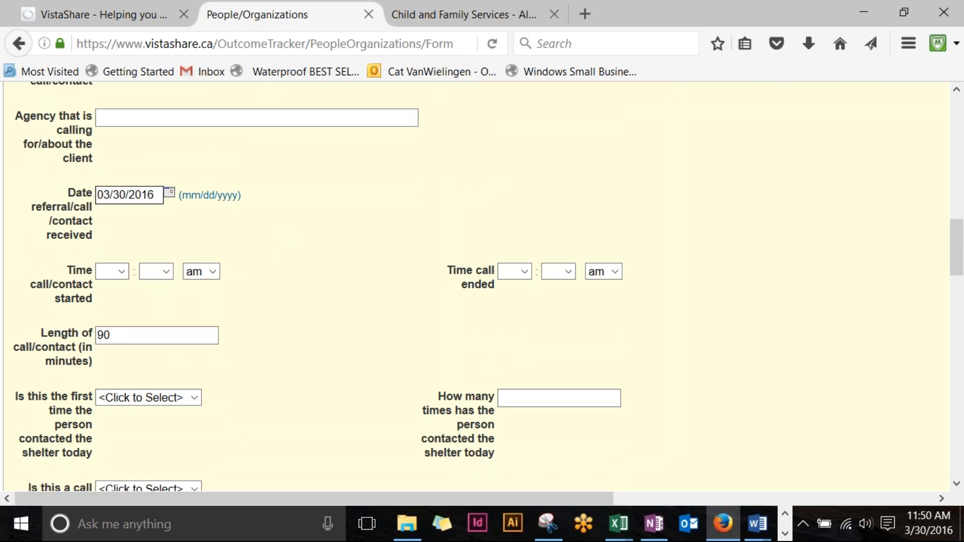
left_click_drag(96, 195, 280, 183)
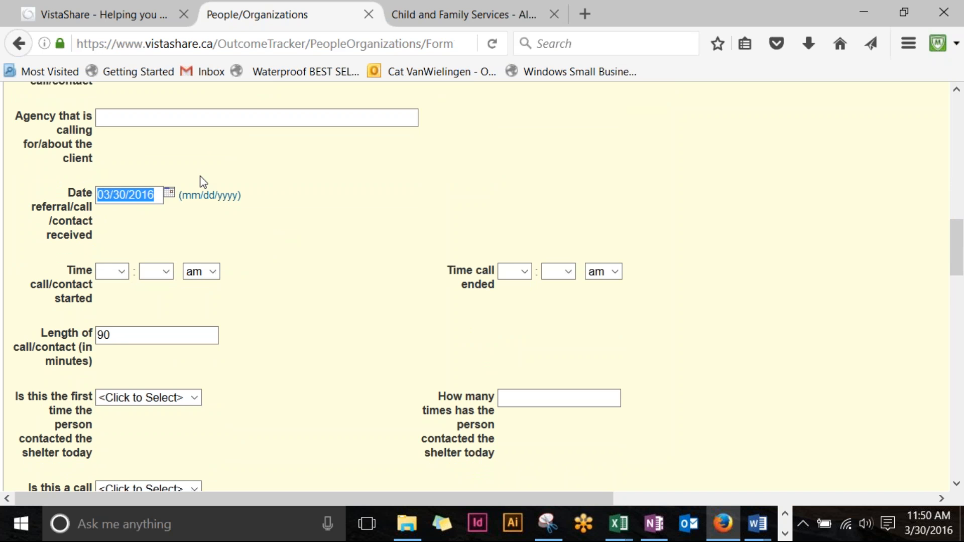
left_click(302, 267)
scroll(310, 271, "down", 3)
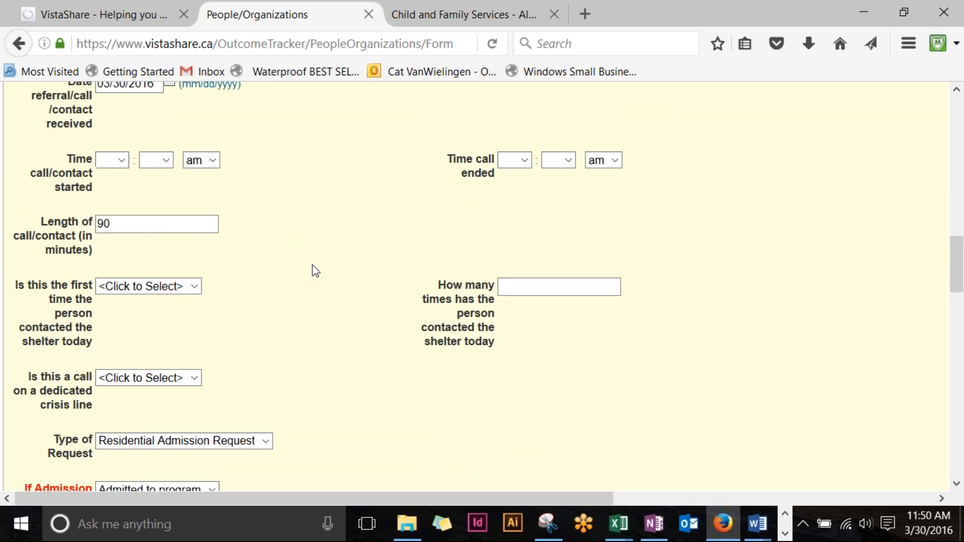
left_click_drag(178, 182, 11, 200)
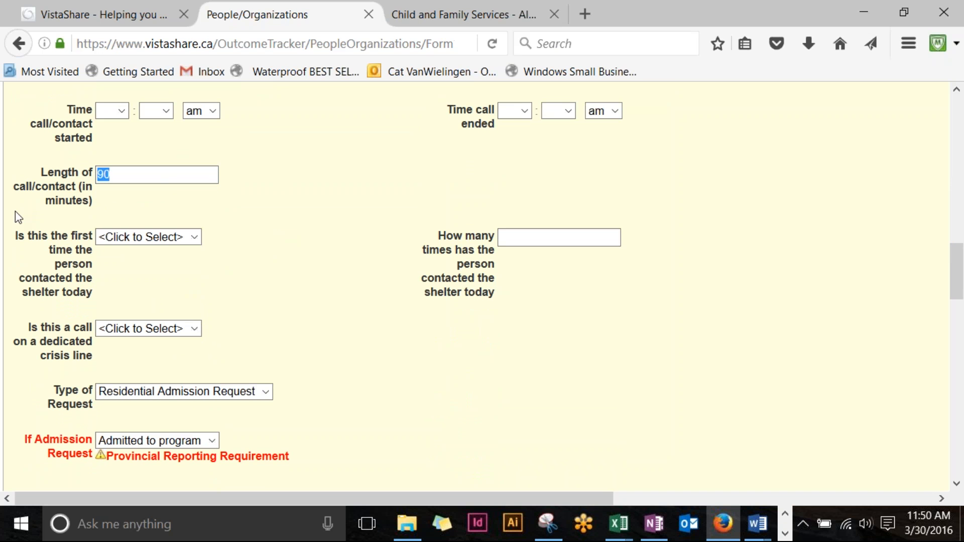
type("20")
Step: Save the edited call/contact record
scroll(233, 261, "up", 6)
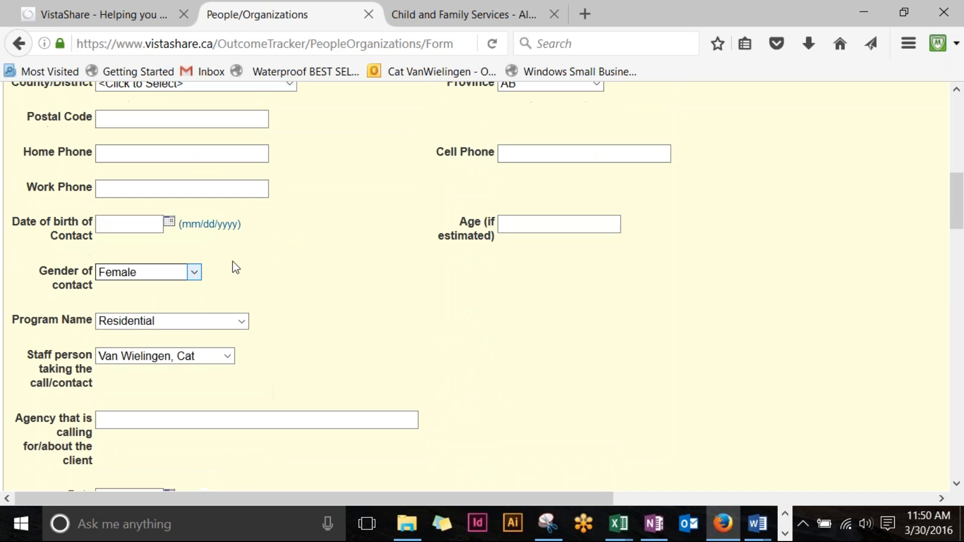
scroll(352, 297, "down", 13)
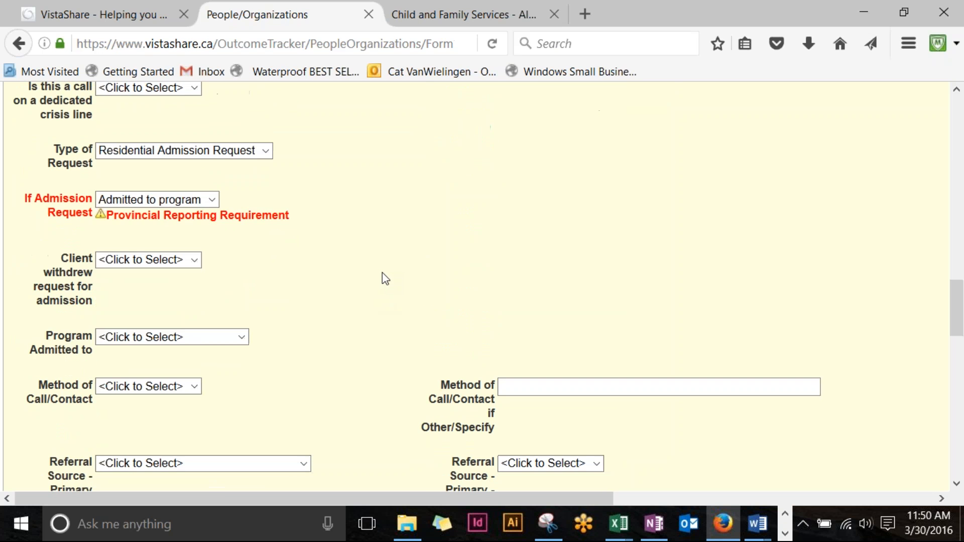
scroll(623, 216, "down", 2)
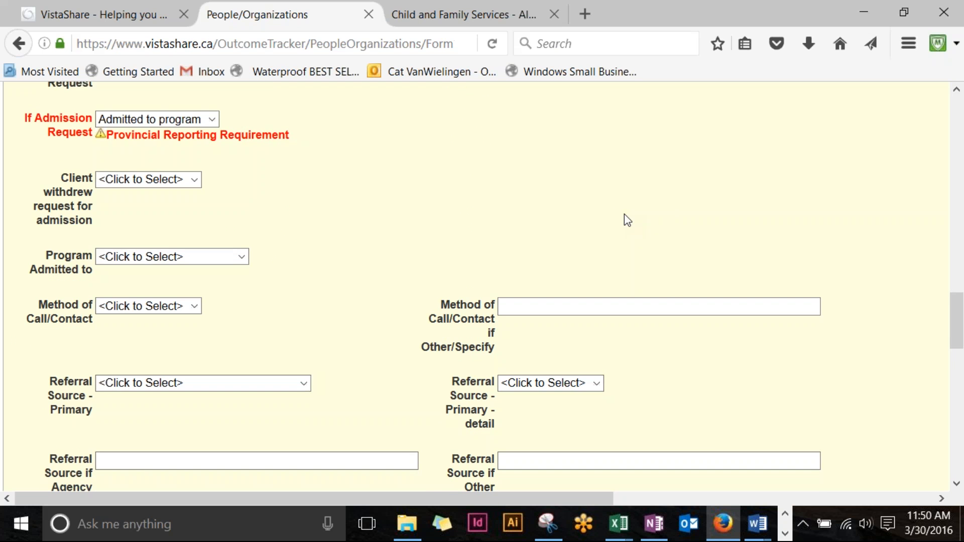
scroll(618, 216, "down", 9)
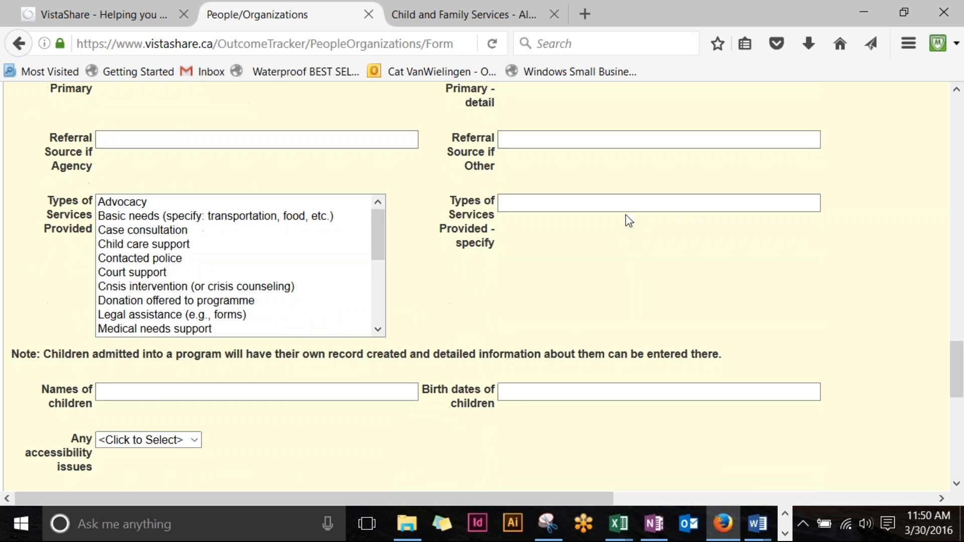
scroll(626, 219, "down", 8)
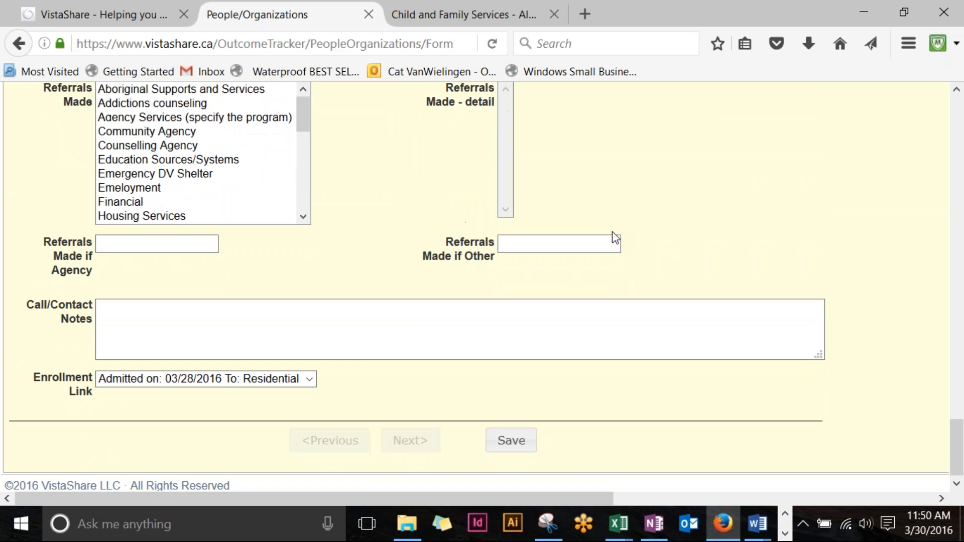
left_click(508, 332)
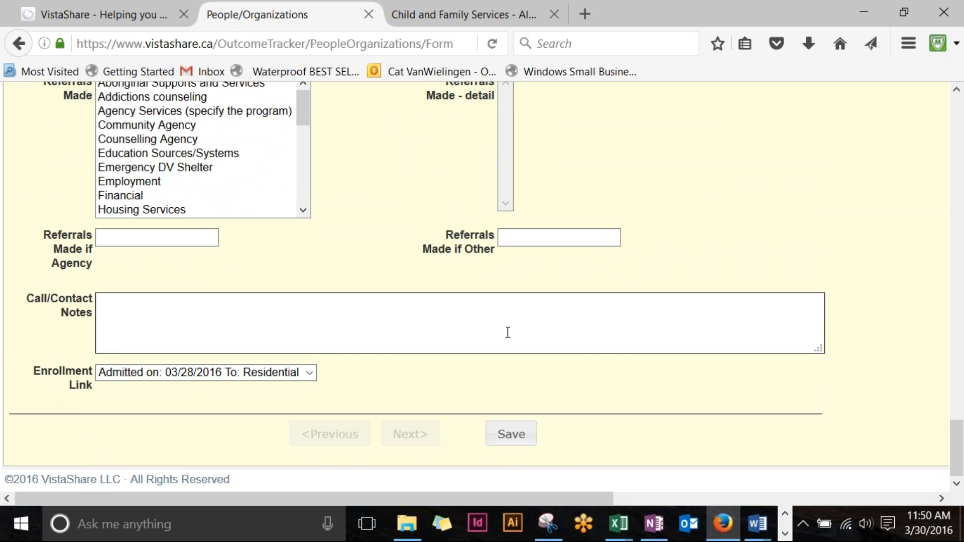
left_click(511, 434)
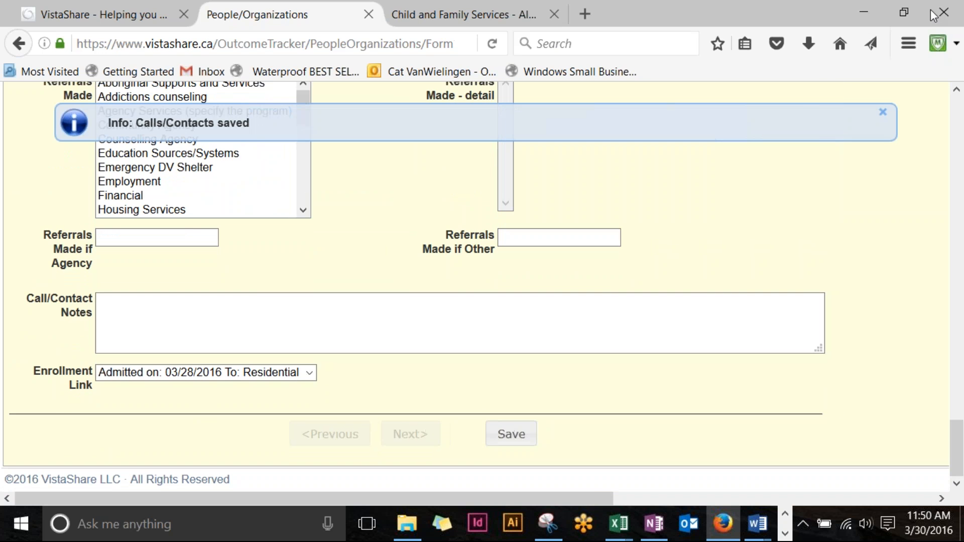
Step: Start a new blank Calls/Contacts entry from the right-hand side panel
scroll(953, 276, "up", 15)
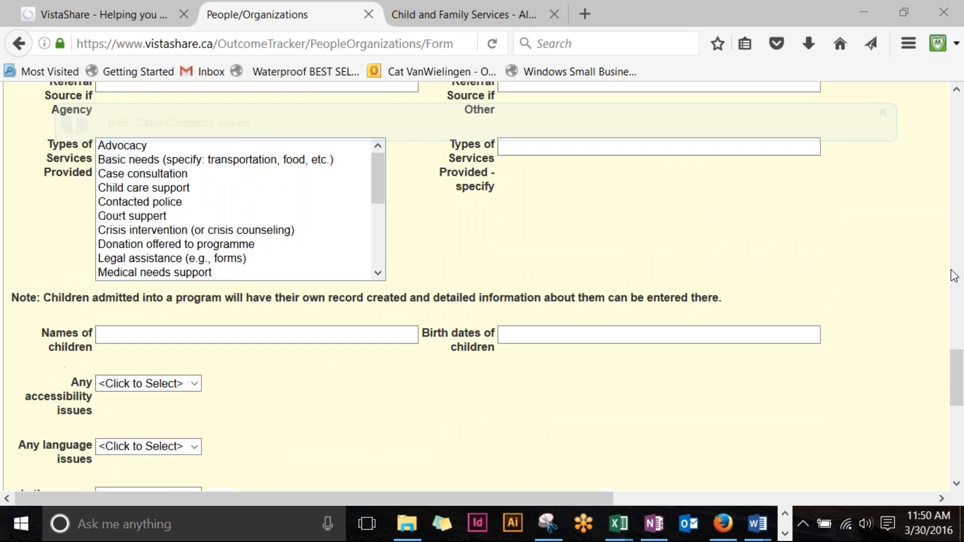
scroll(953, 279, "down", 4)
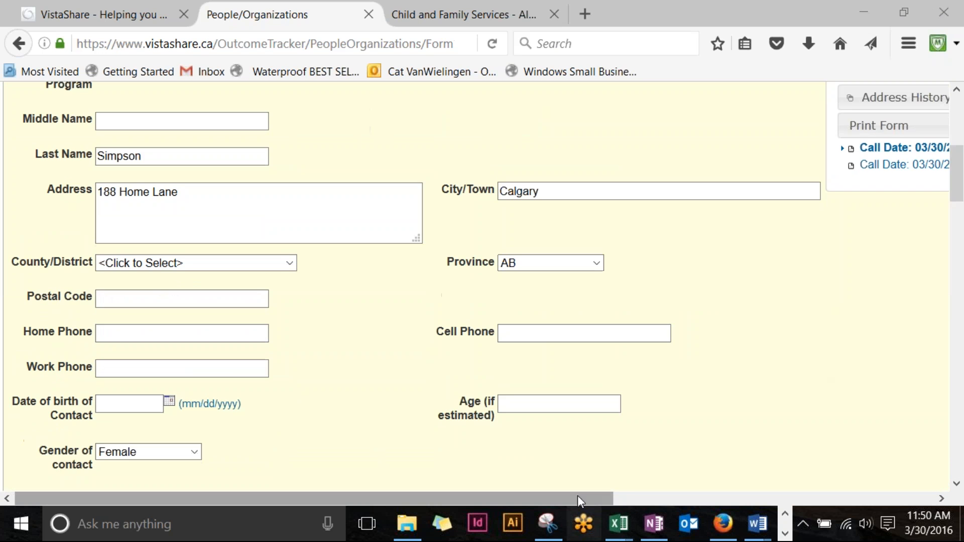
left_click_drag(585, 502, 828, 467)
scroll(802, 329, "right", 2)
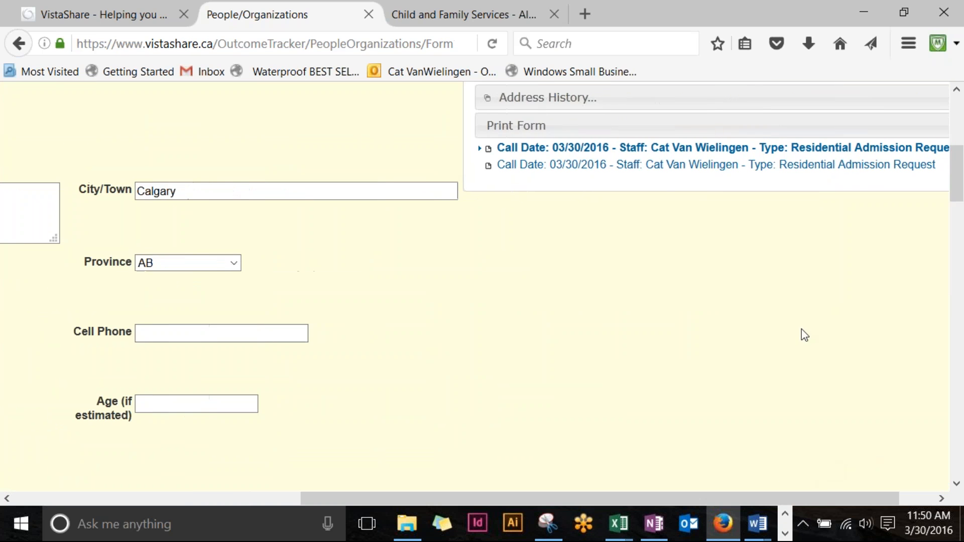
scroll(929, 191, "up", 1)
scroll(929, 188, "up", 3)
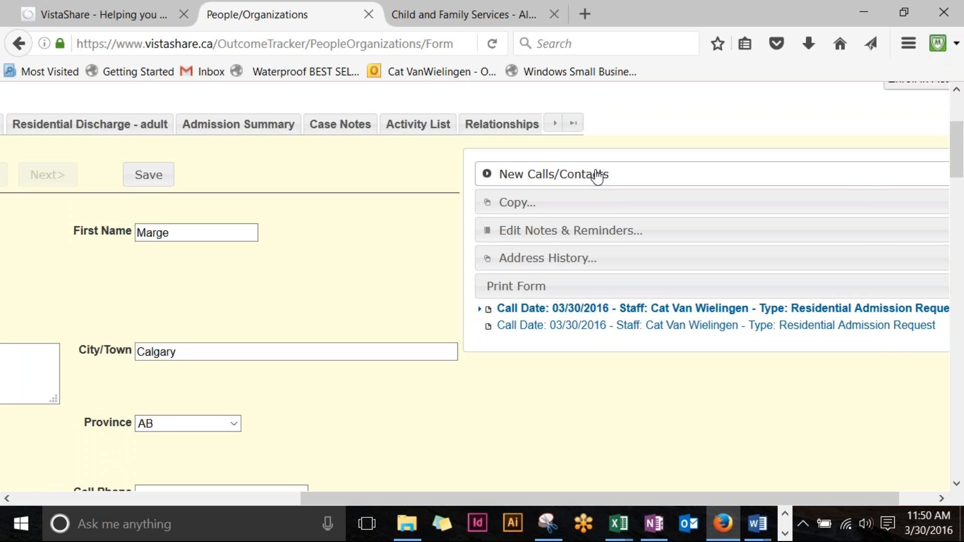
left_click(597, 175)
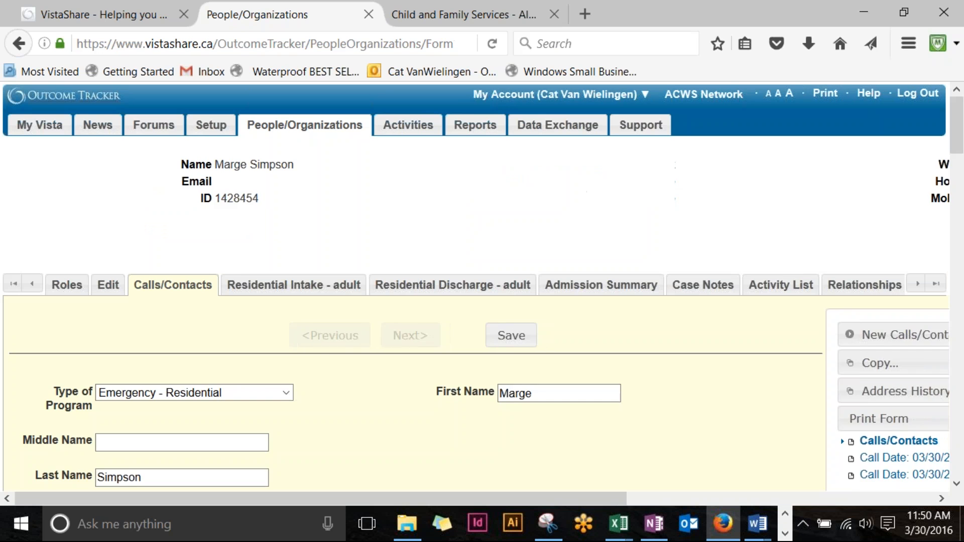
Step: Choose Female for Gender of contact on the new call/contact form and review the form
scroll(327, 357, "down", 2)
scroll(324, 345, "down", 1)
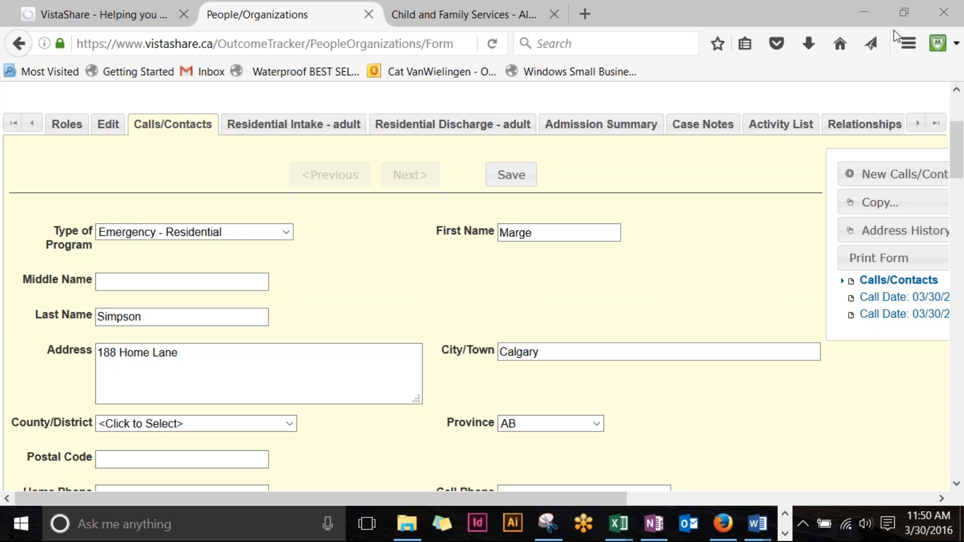
scroll(396, 300, "down", 7)
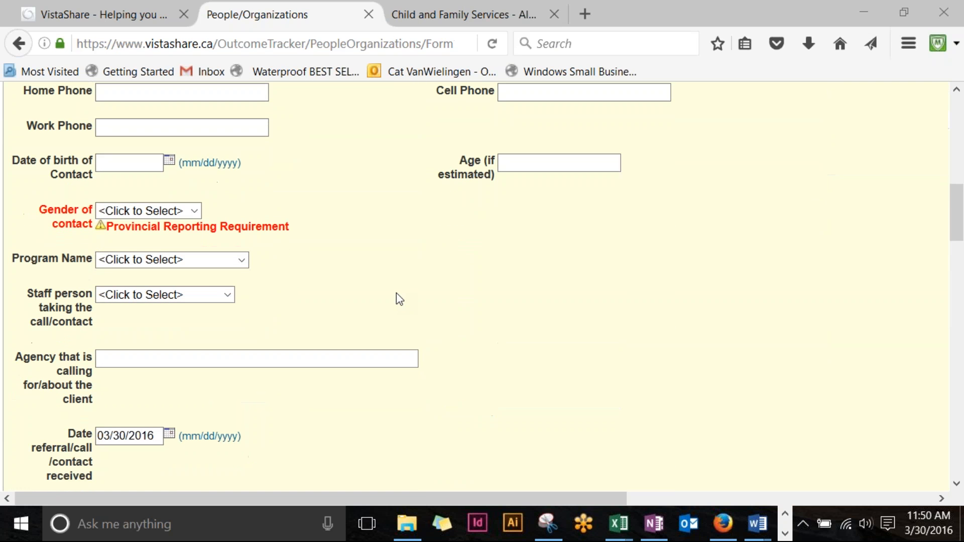
left_click(194, 211)
left_click(147, 243)
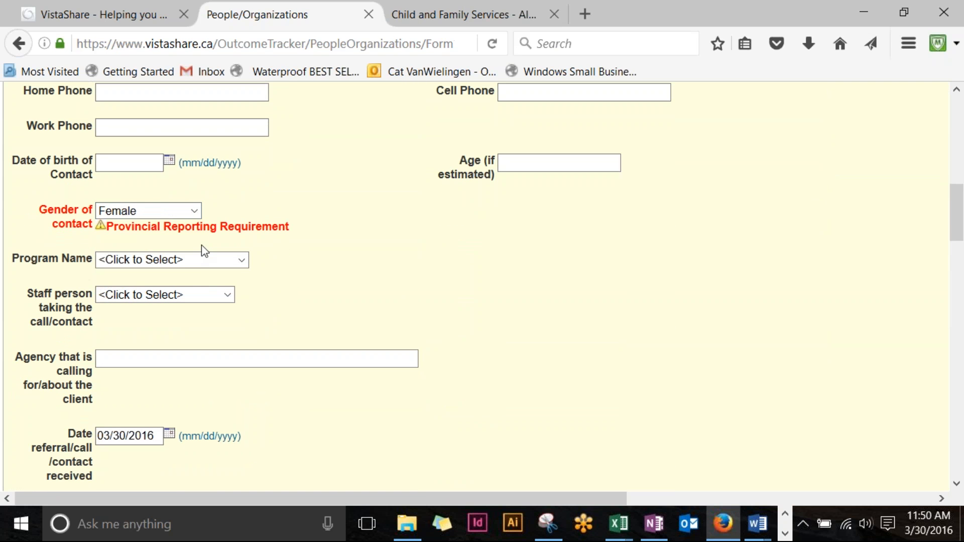
scroll(404, 260, "down", 6)
scroll(405, 260, "up", 1)
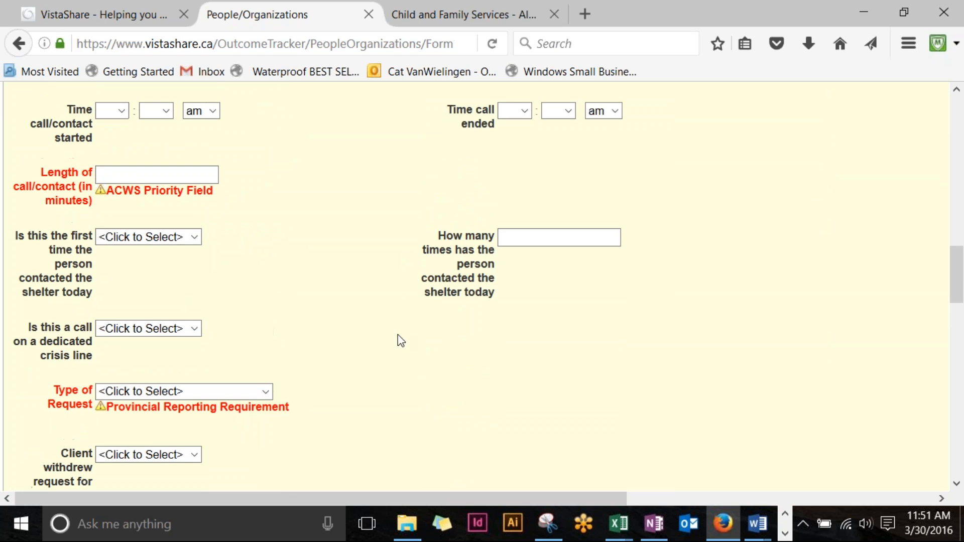
scroll(552, 196, "down", 20)
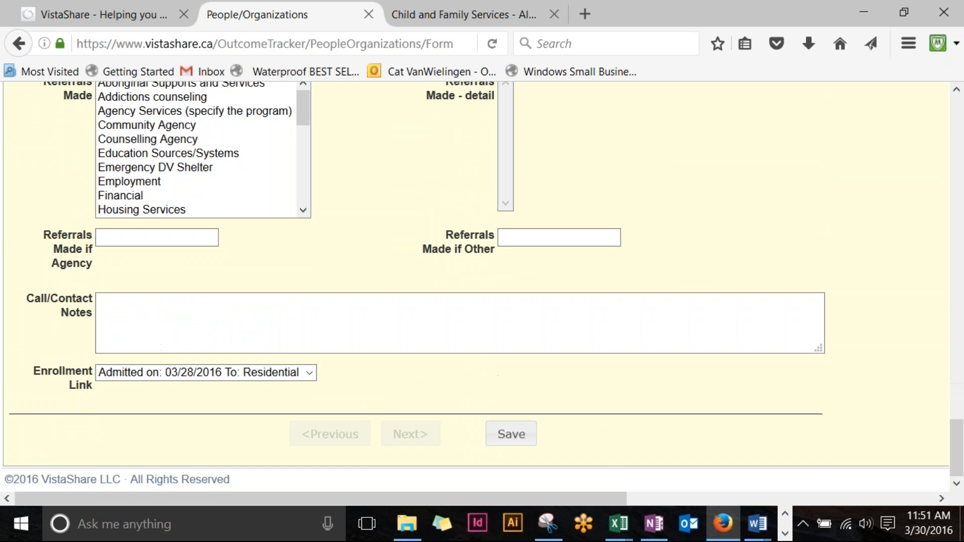
scroll(598, 297, "up", 20)
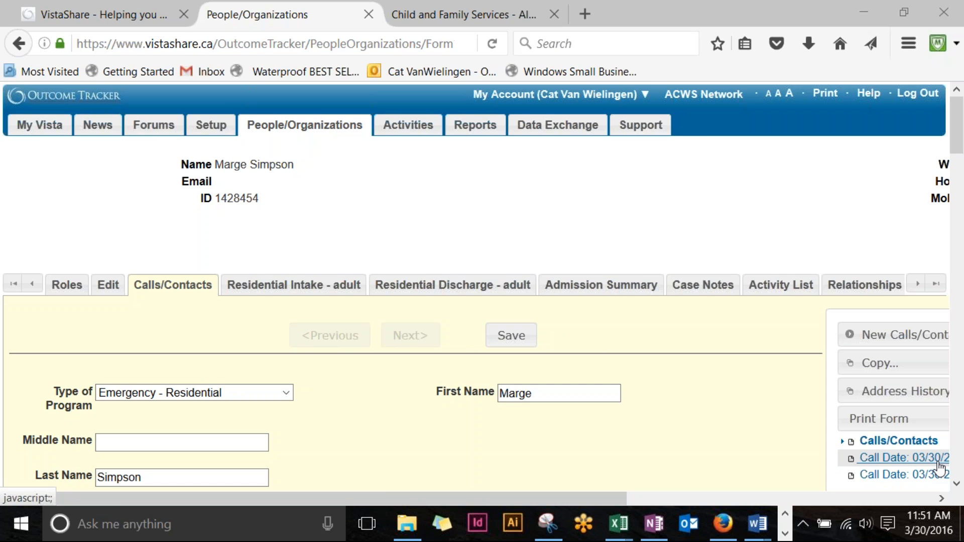
Step: Switch to the Residential Intake - adult form, discarding the unsaved call, and reveal its Tasks panel
left_click(316, 287)
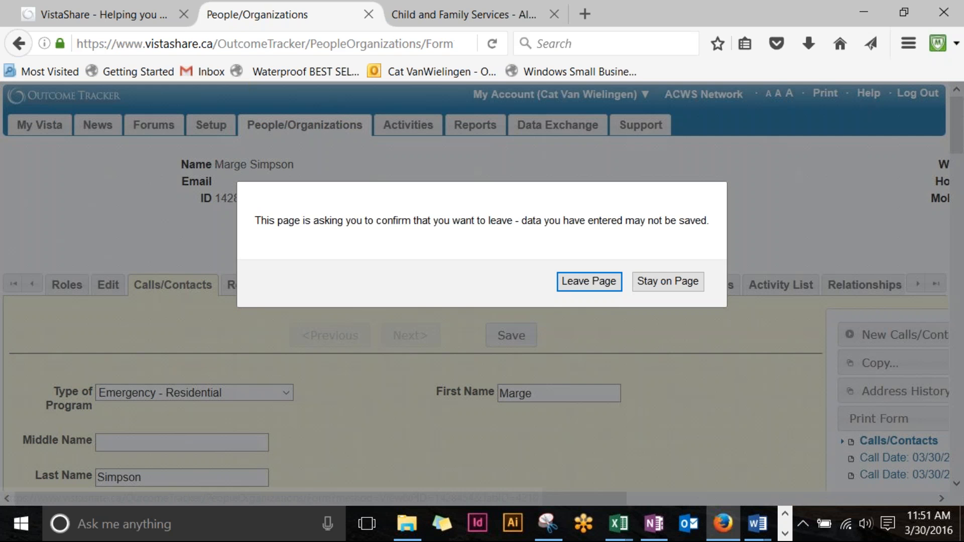
left_click(577, 283)
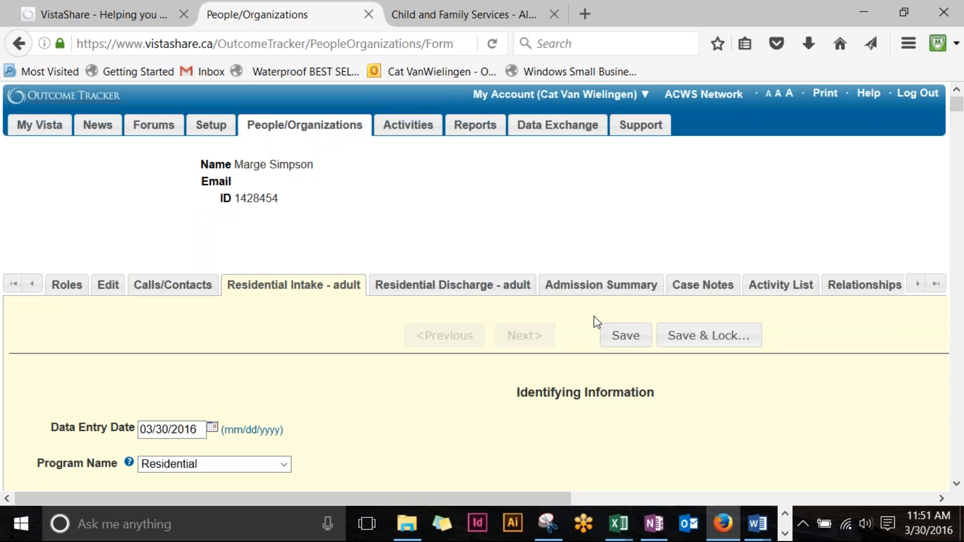
scroll(596, 351, "down", 5)
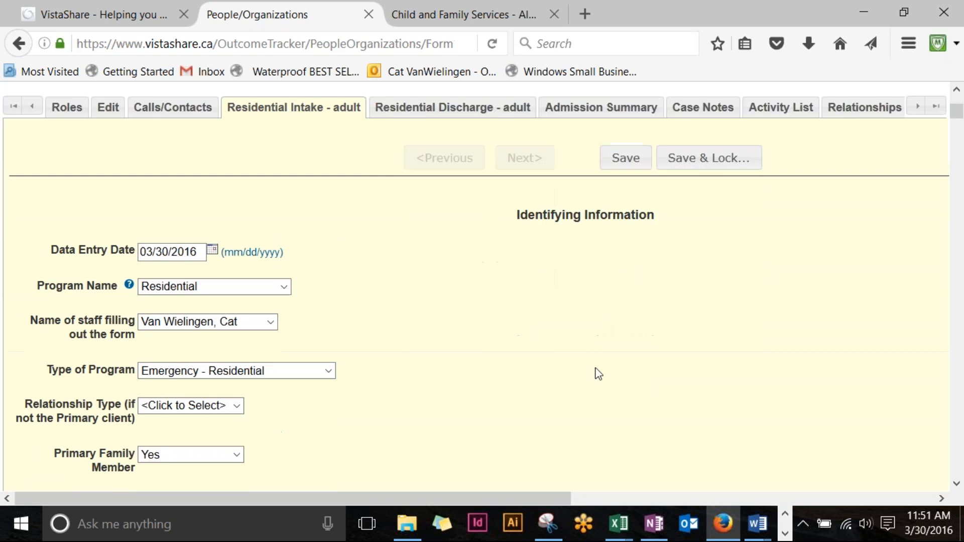
scroll(476, 329, "down", 5)
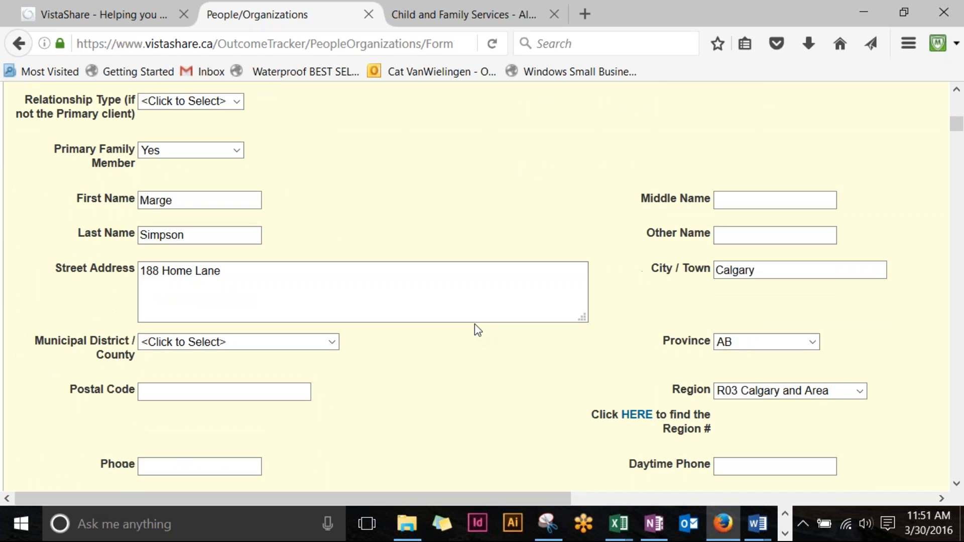
scroll(476, 330, "down", 6)
scroll(476, 329, "down", 2)
scroll(475, 330, "up", 15)
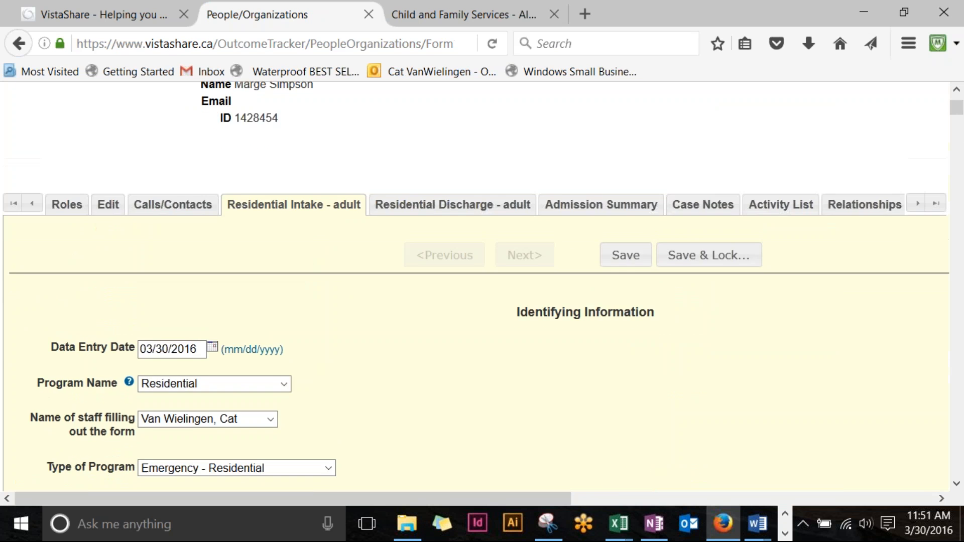
left_click_drag(429, 501, 838, 477)
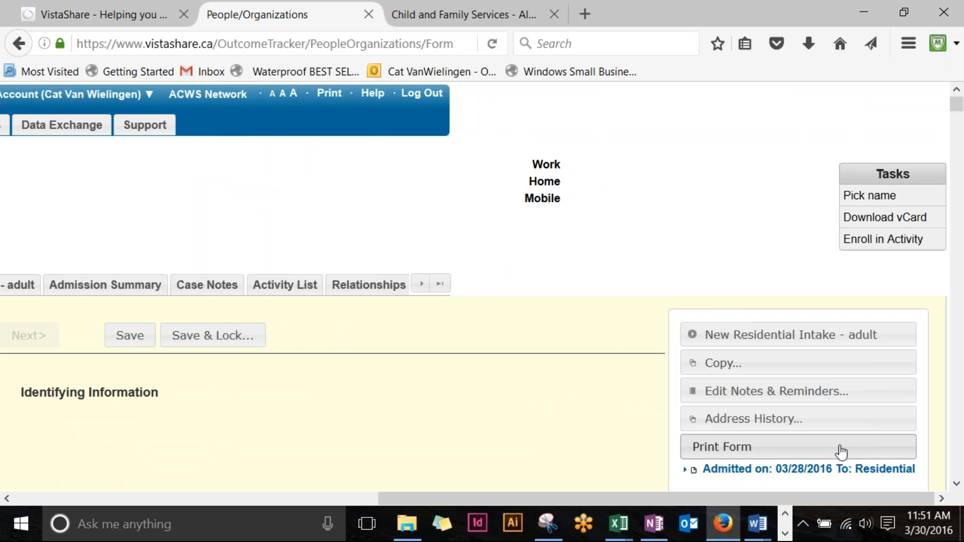
Step: Copy the Residential Intake - adult form to the same client (Self)
left_click(756, 364)
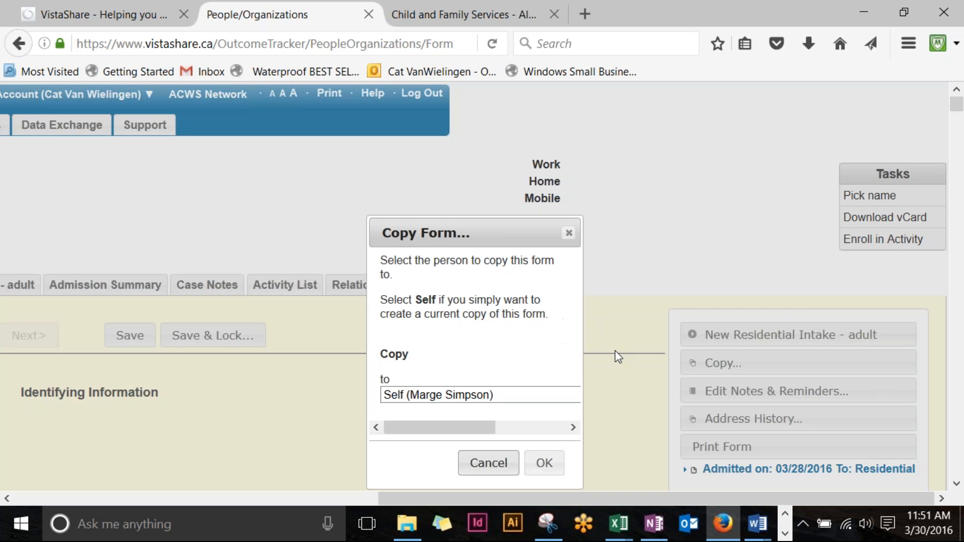
left_click(544, 464)
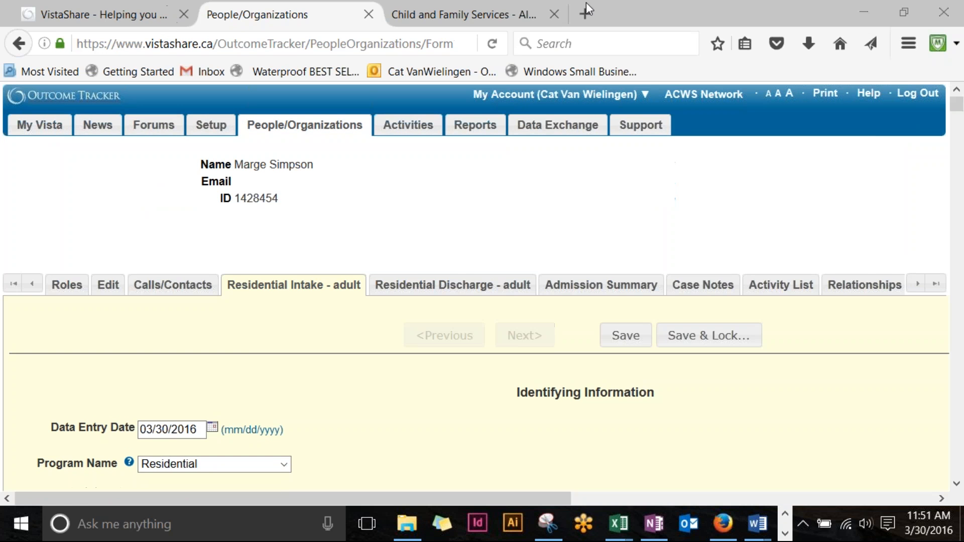
scroll(572, 318, "down", 6)
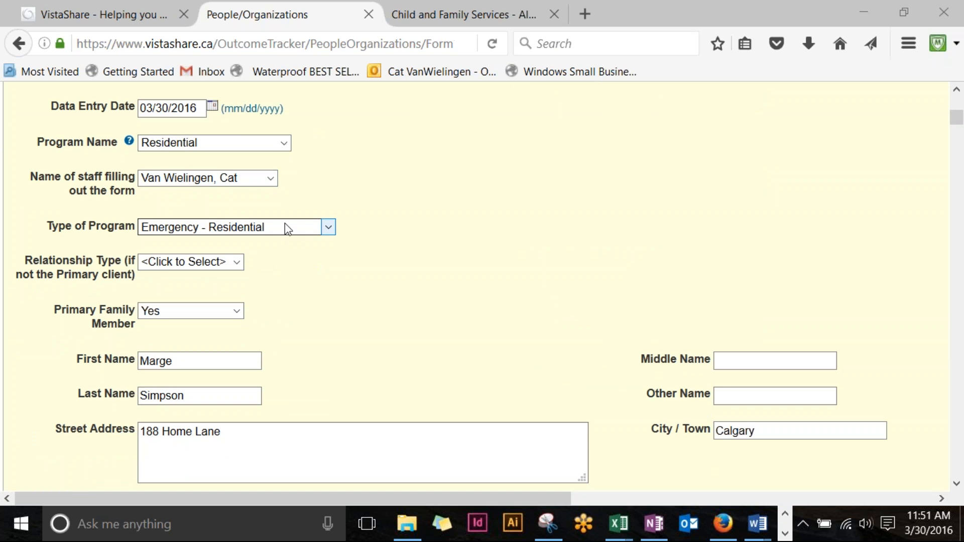
Step: Set Primary Family Member to No on the copied intake
scroll(284, 225, "down", 2)
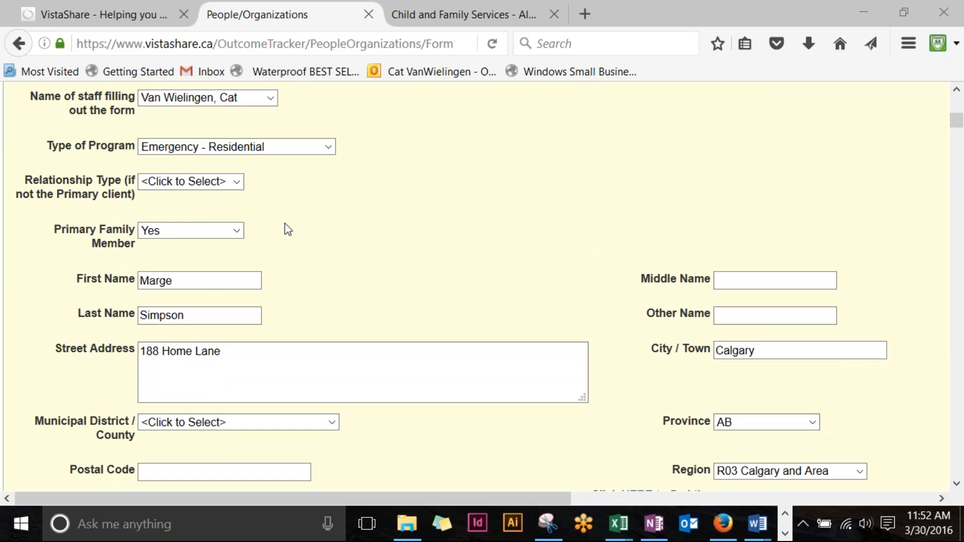
scroll(280, 235, "down", 2)
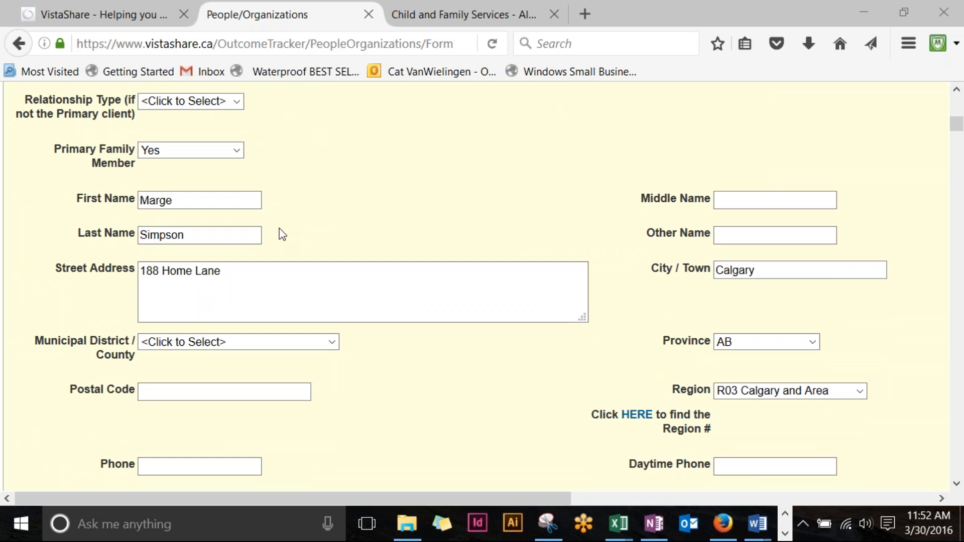
left_click(235, 151)
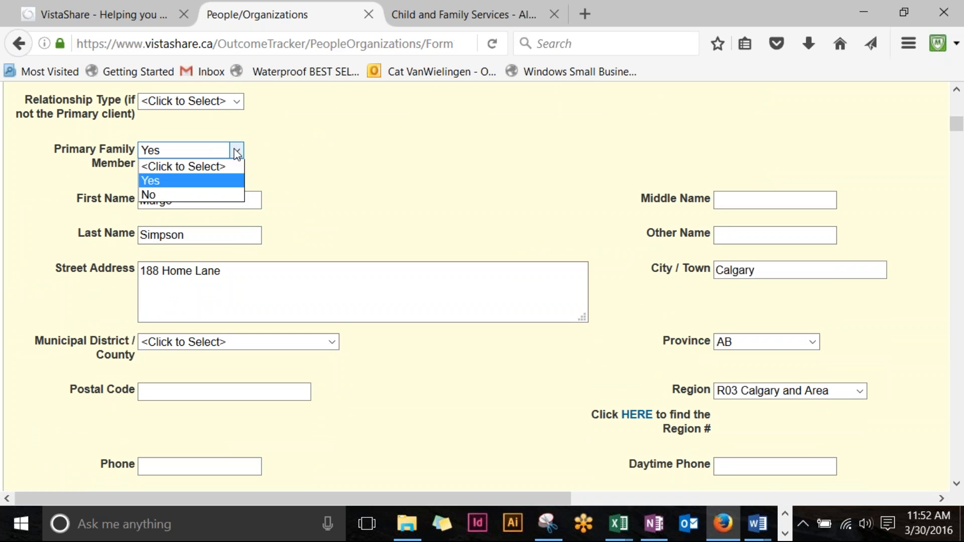
left_click(194, 200)
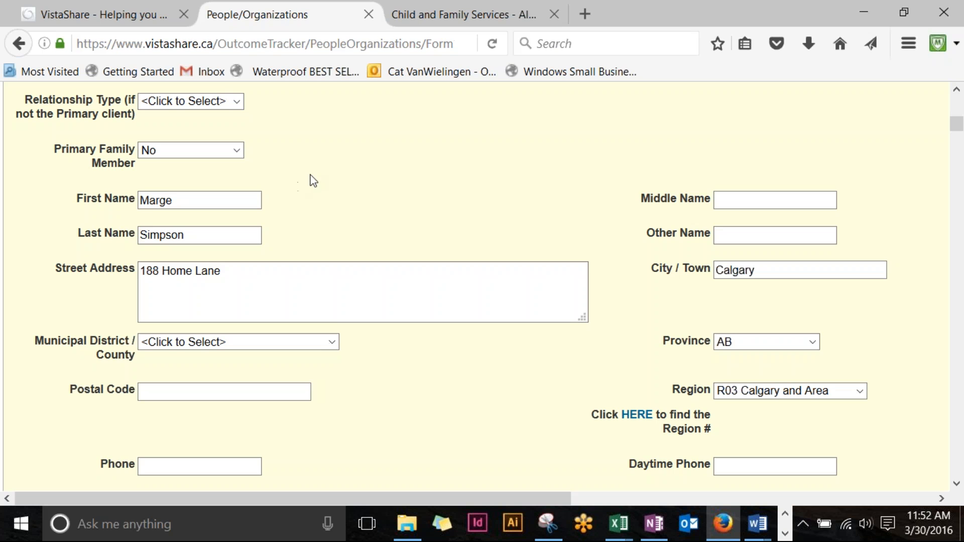
scroll(286, 194, "down", 2)
scroll(287, 194, "down", 6)
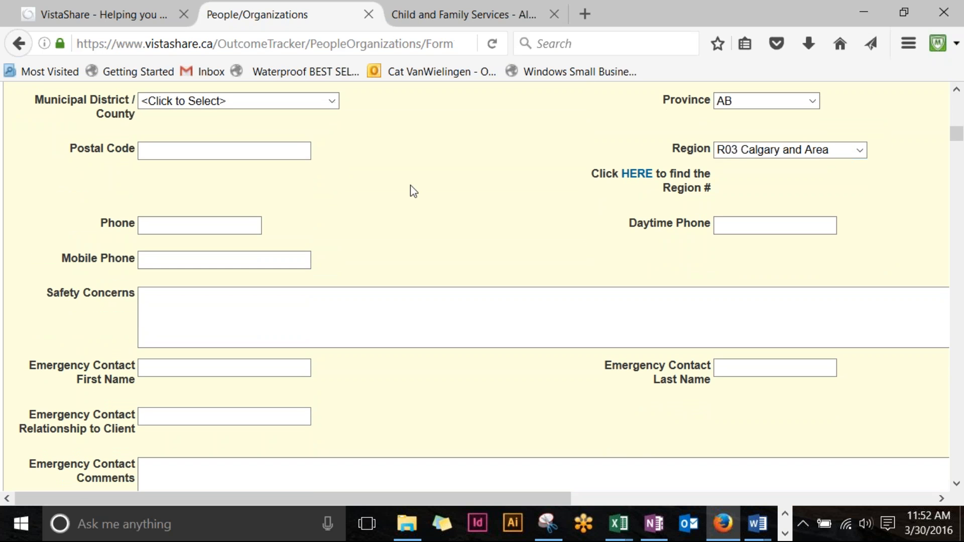
scroll(209, 209, "down", 9)
scroll(186, 205, "down", 14)
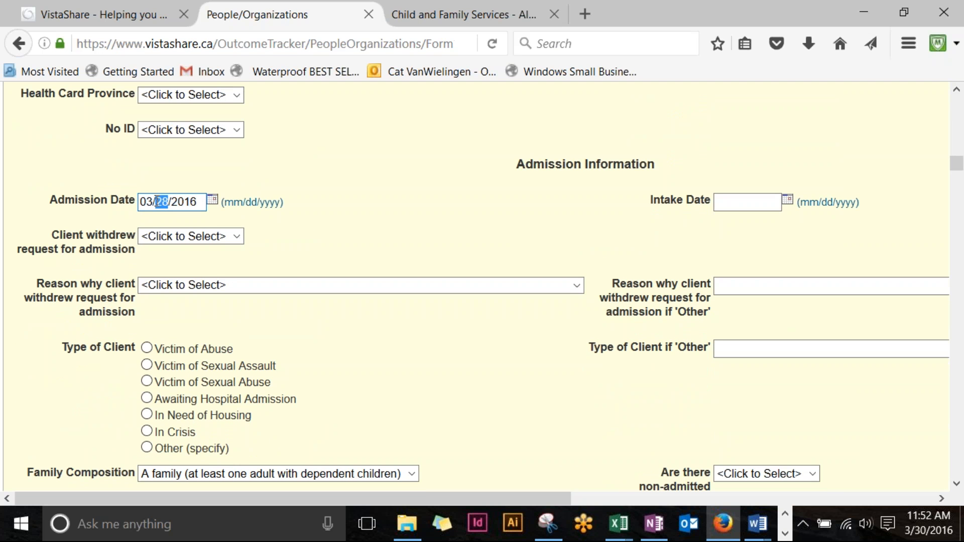
Step: Change the Admission Date day to 30 (03/30/2016) and scroll down to the Save buttons
double_click(161, 202)
type("30")
scroll(512, 236, "down", 3)
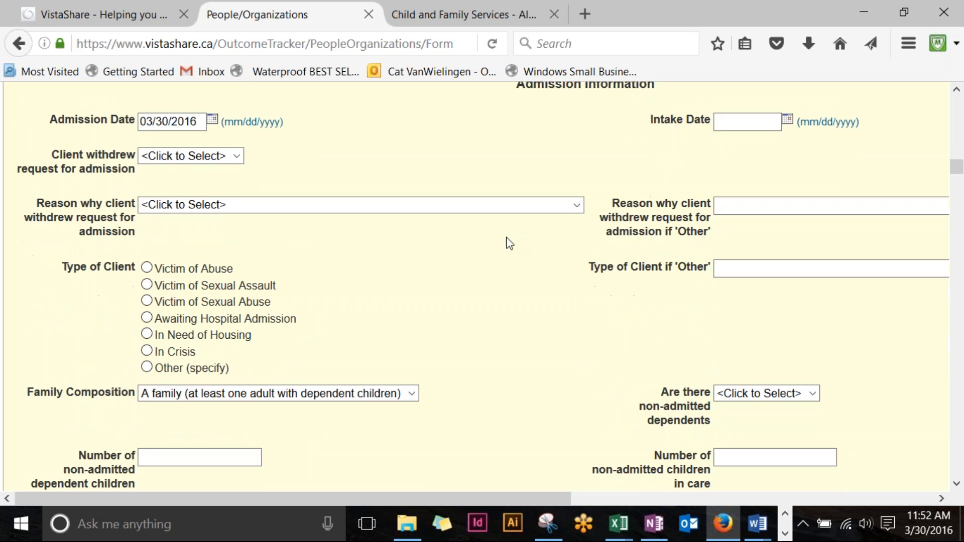
scroll(510, 246, "down", 10)
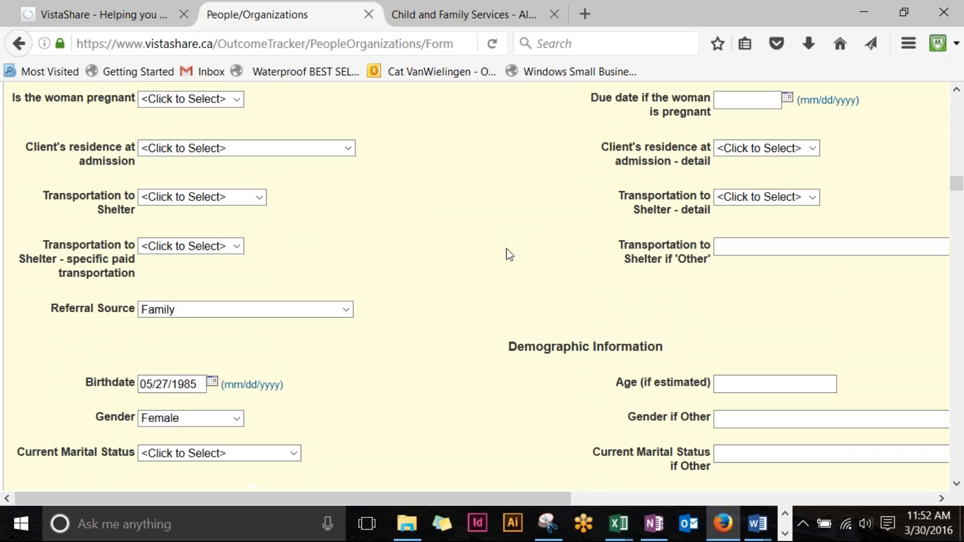
scroll(507, 258, "down", 5)
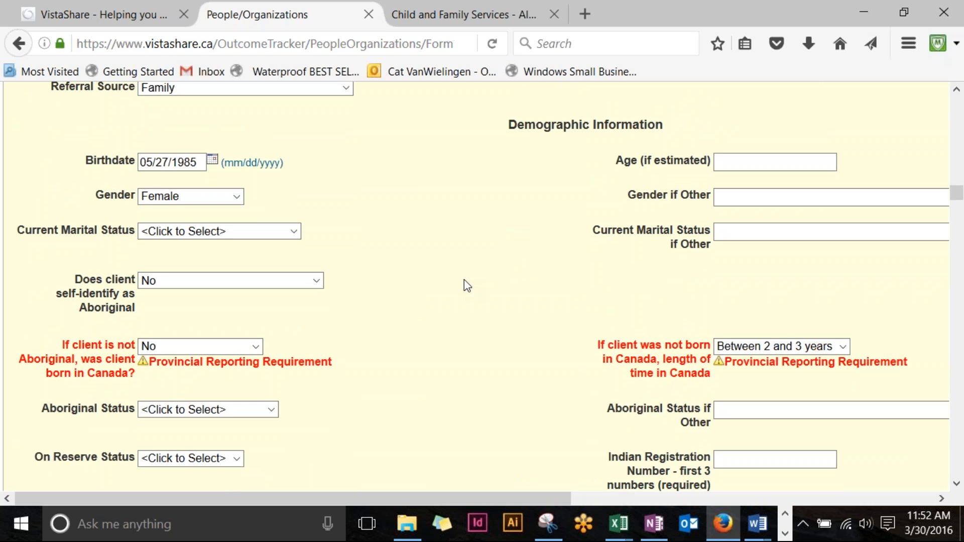
scroll(482, 285, "down", 15)
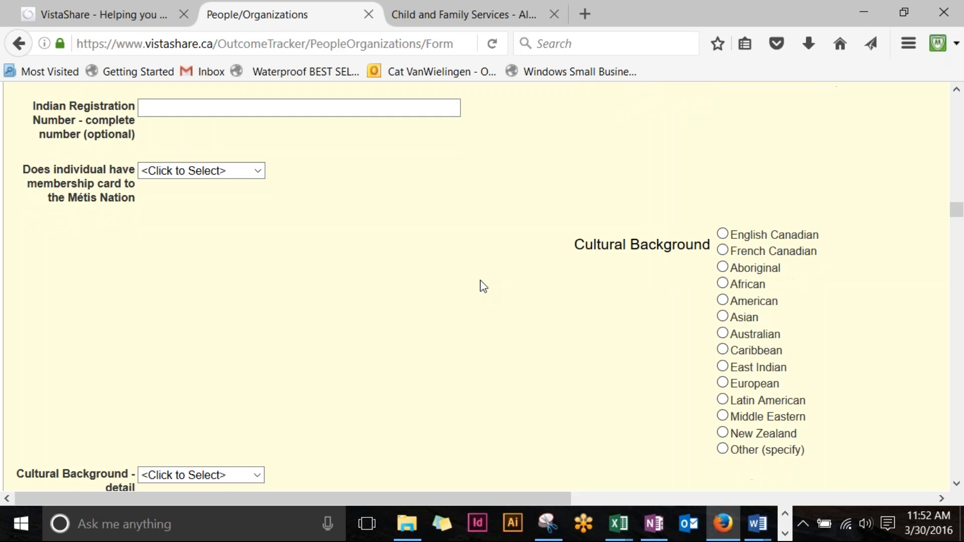
scroll(483, 287, "down", 20)
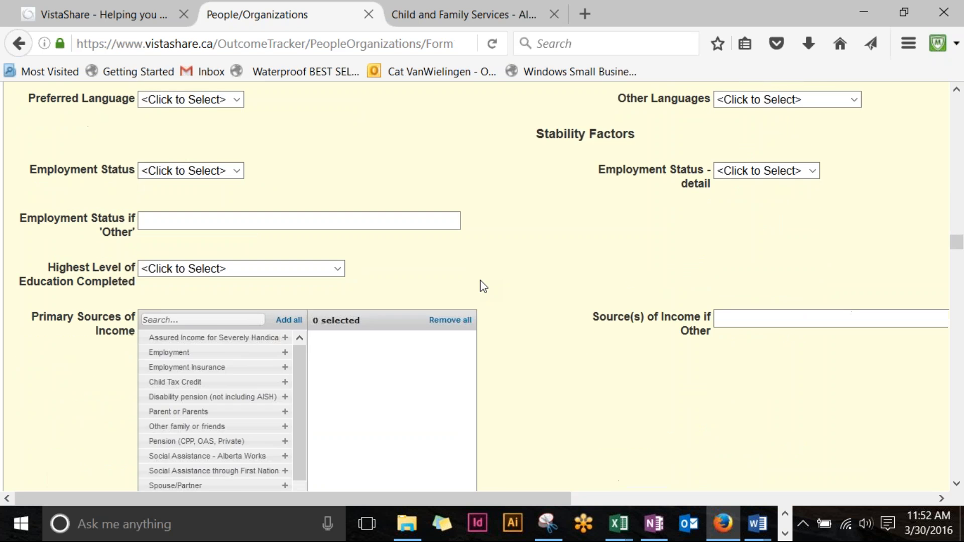
scroll(483, 286, "down", 15)
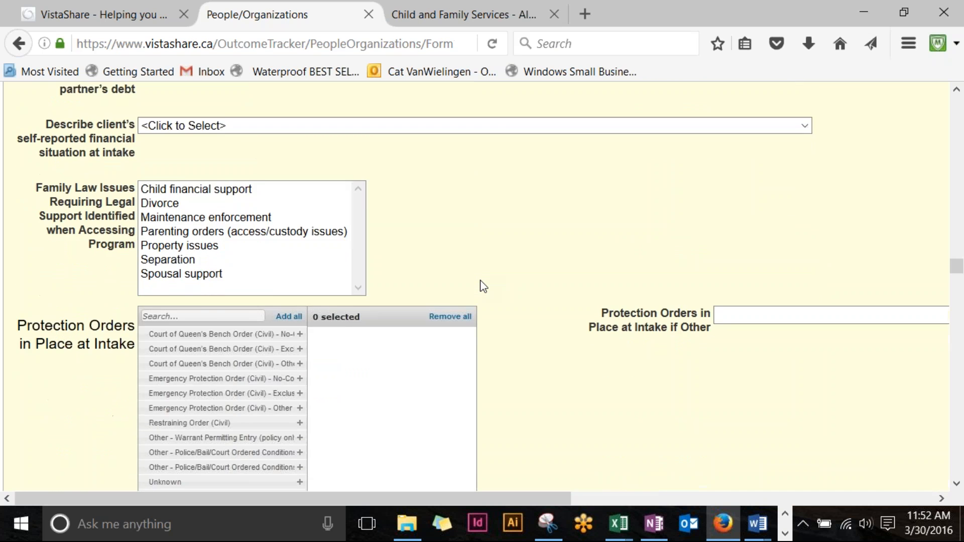
scroll(483, 286, "down", 15)
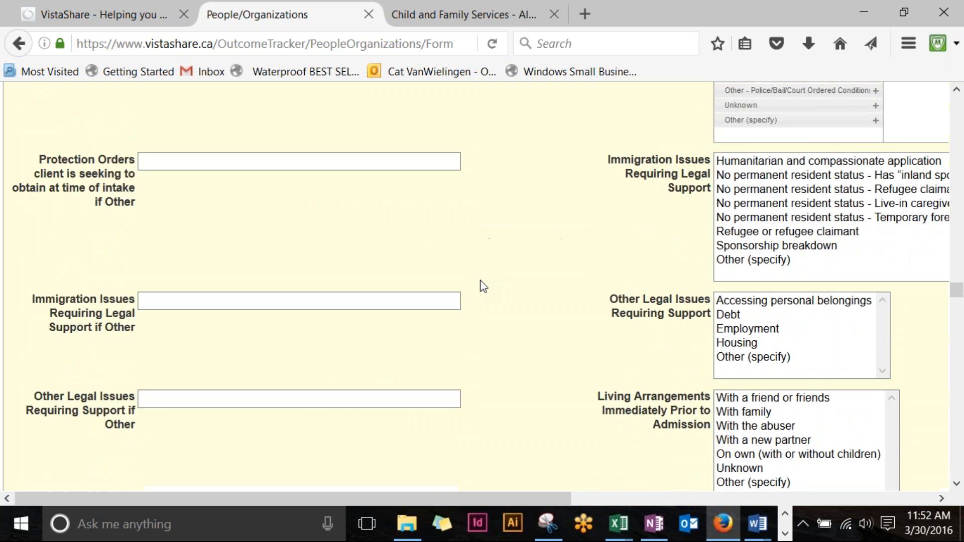
scroll(484, 287, "down", 4)
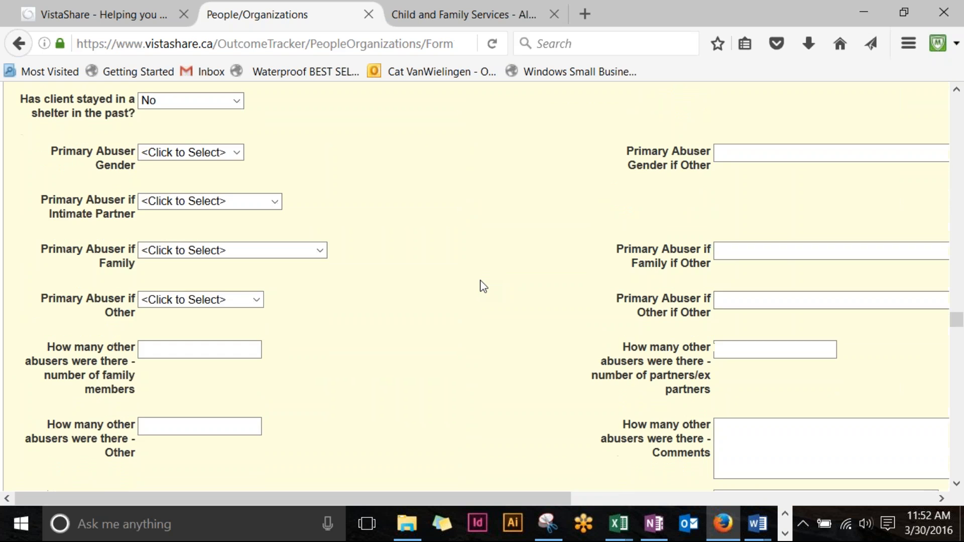
scroll(483, 286, "down", 3)
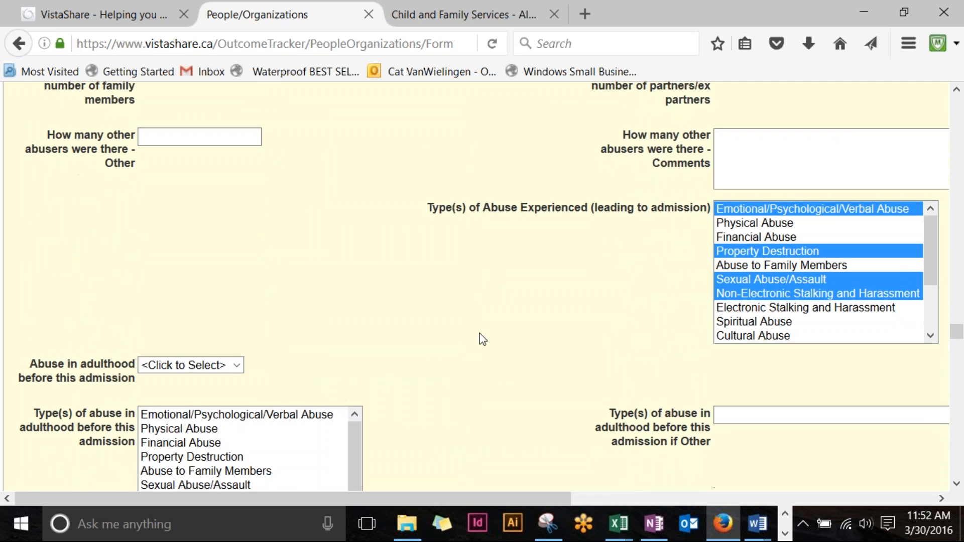
left_click_drag(447, 497, 502, 490)
scroll(351, 309, "down", 20)
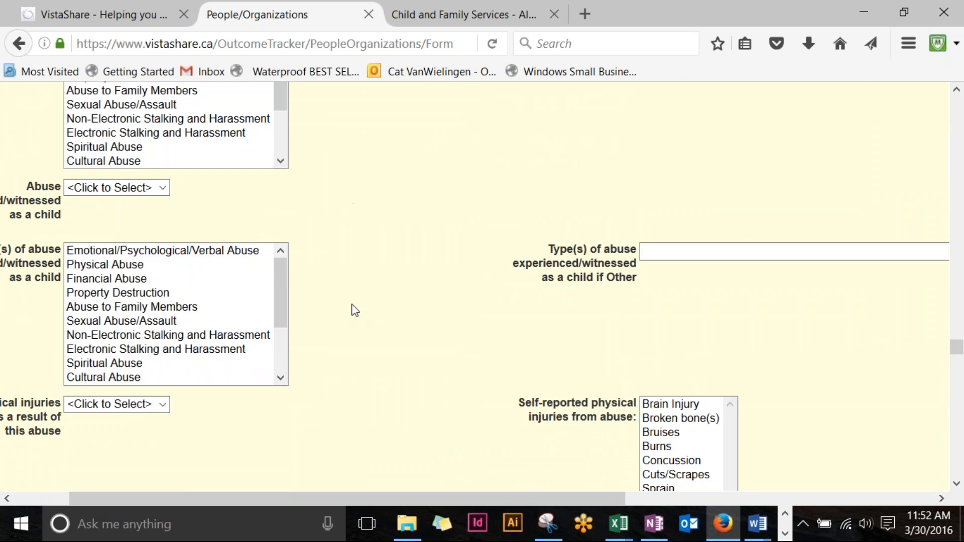
scroll(349, 331, "down", 20)
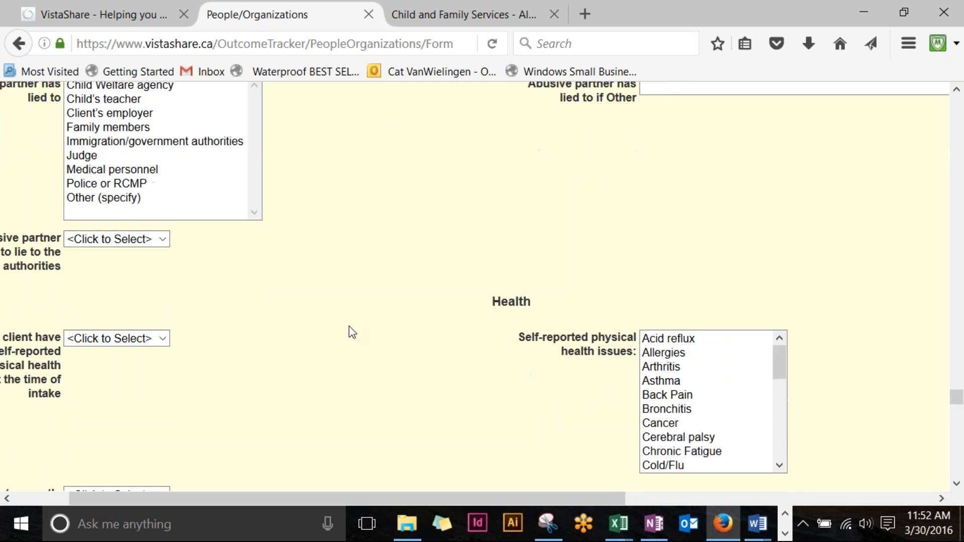
scroll(353, 331, "down", 10)
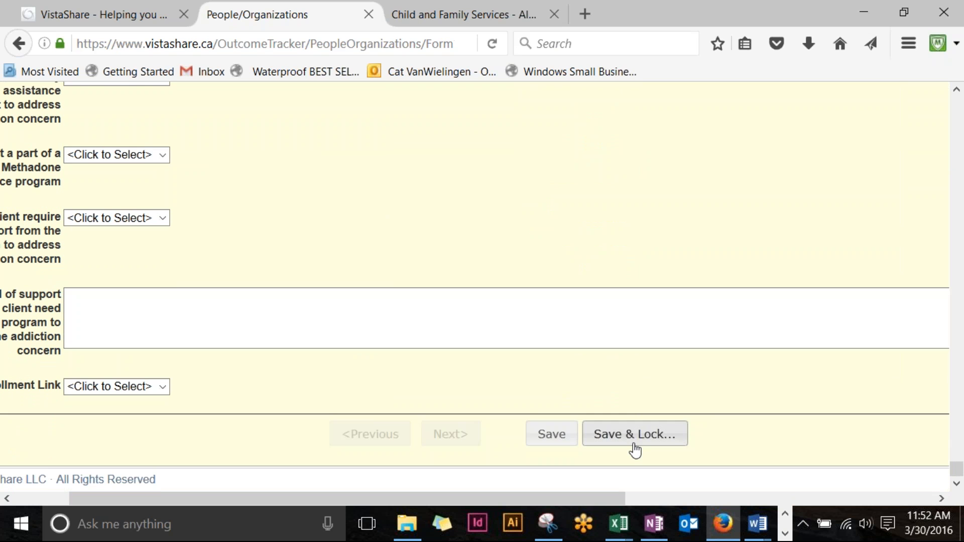
Step: Save the copied intake and view the Admitted on 03/30/2016 and 03/28/2016 links
left_click(550, 435)
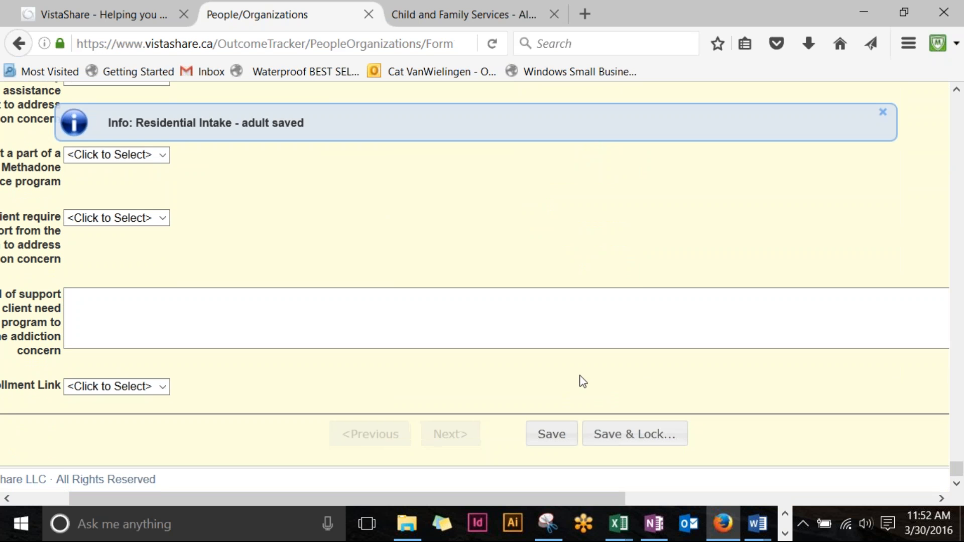
scroll(585, 382, "up", 20)
scroll(588, 383, "up", 20)
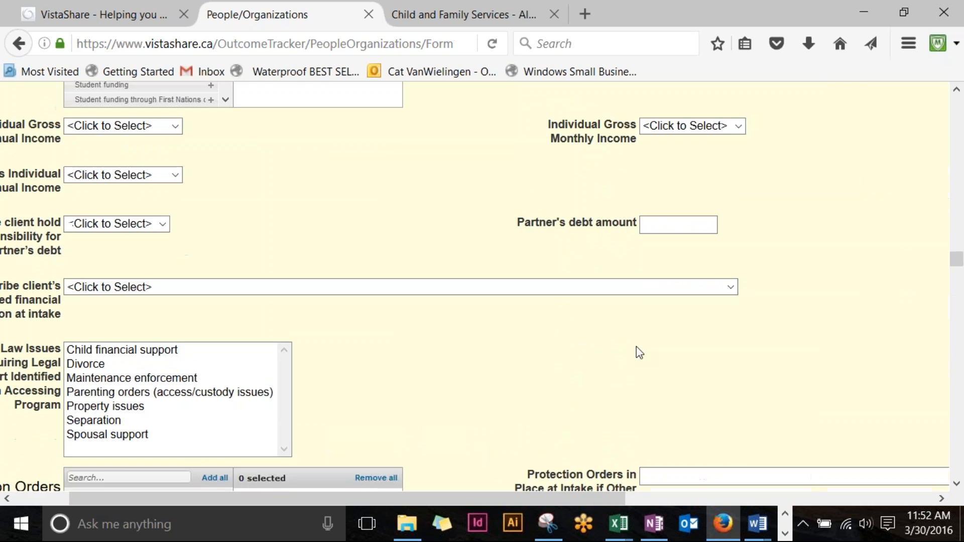
scroll(628, 339, "up", 20)
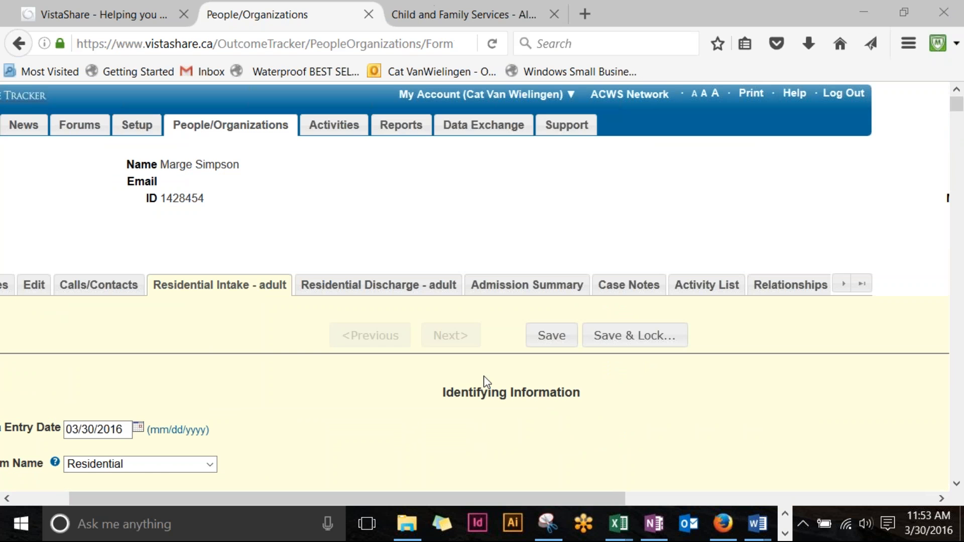
left_click_drag(541, 498, 867, 509)
scroll(798, 274, "down", 3)
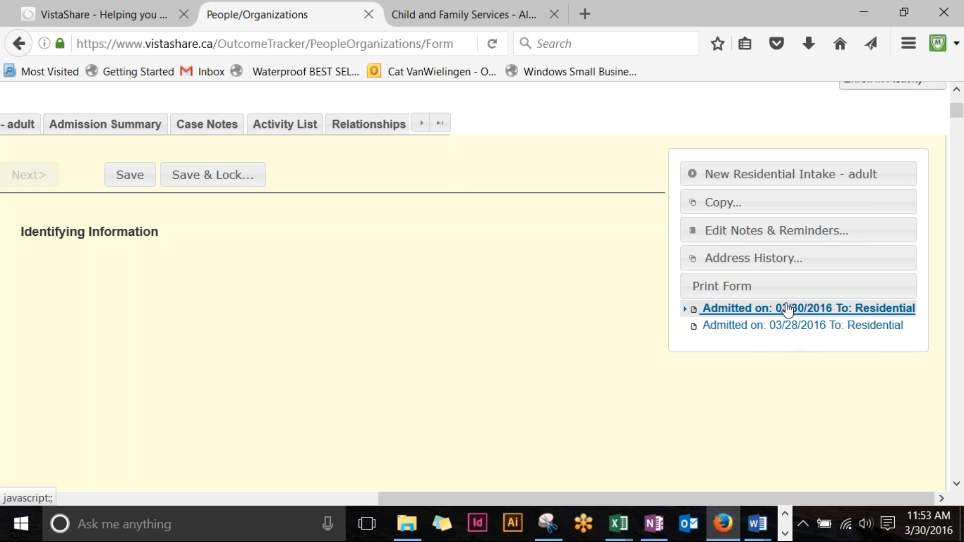
Step: Load the 03/30/2016 admission's intake, then open the Residential Discharge - adult form
left_click(783, 326)
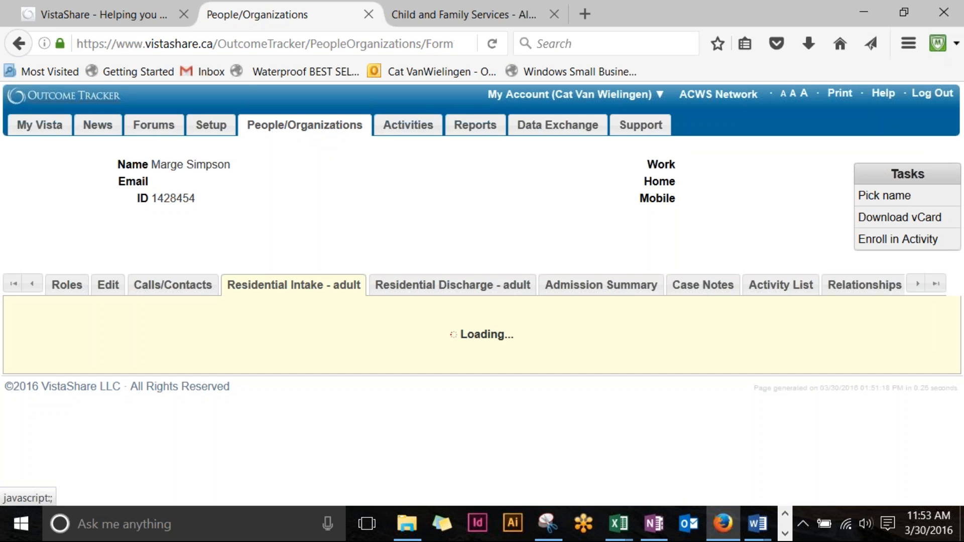
scroll(568, 333, "down", 7)
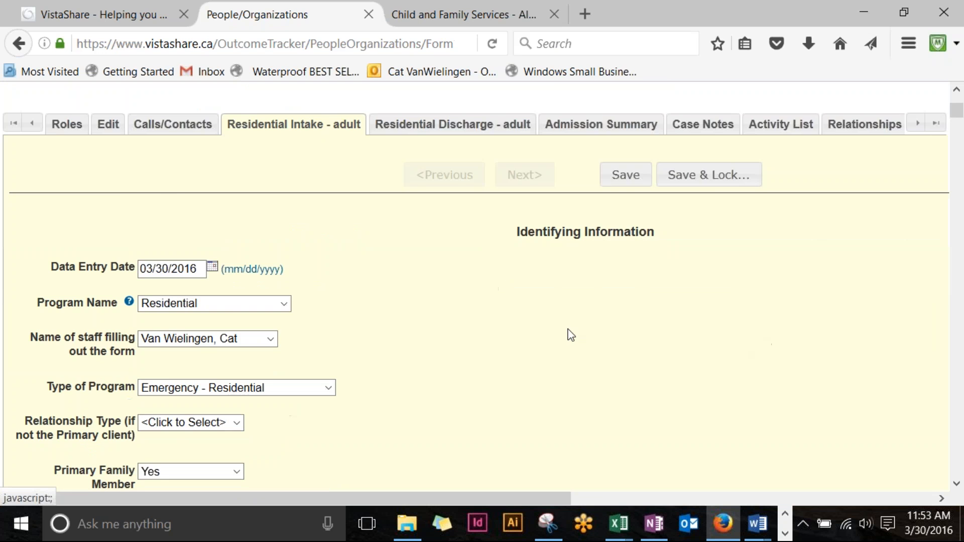
left_click_drag(438, 498, 849, 486)
scroll(753, 310, "up", 5)
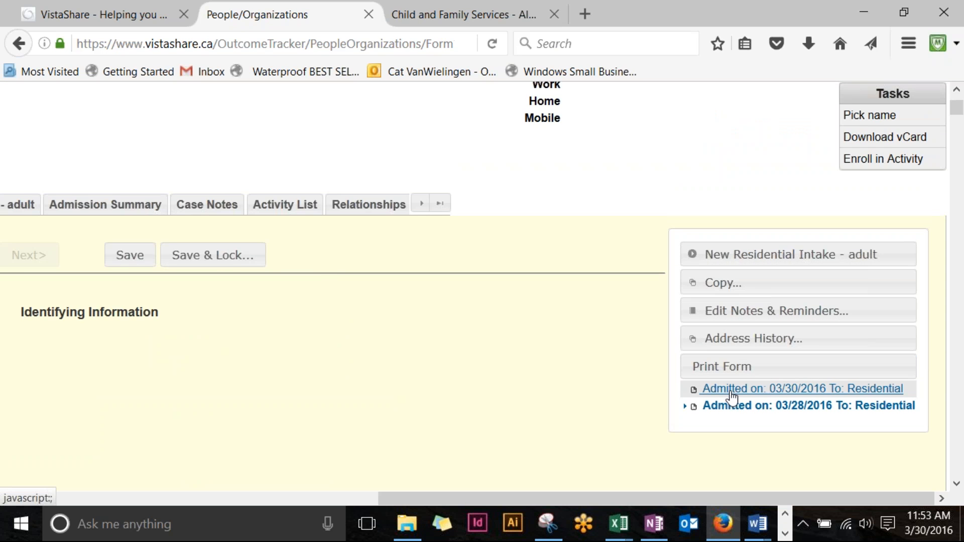
left_click(731, 391)
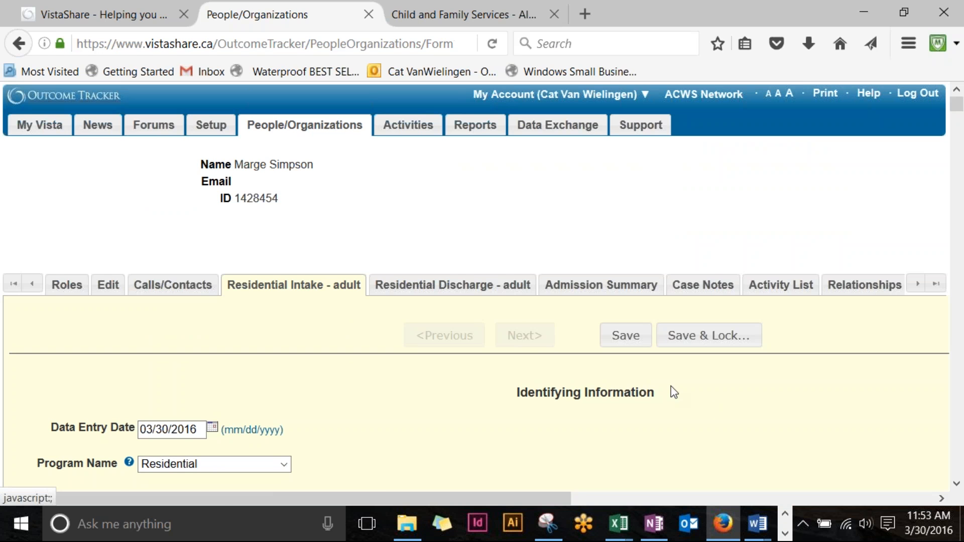
left_click(484, 296)
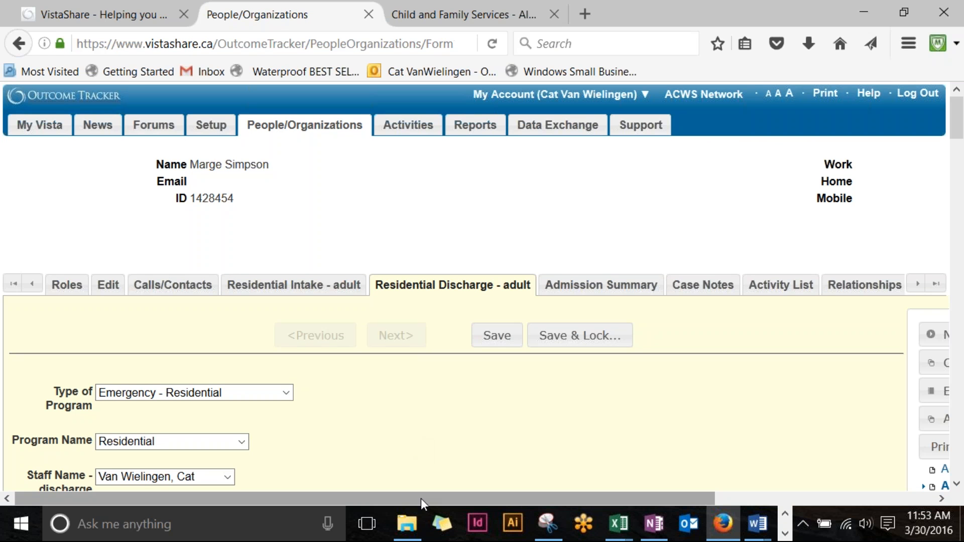
left_click_drag(423, 498, 550, 492)
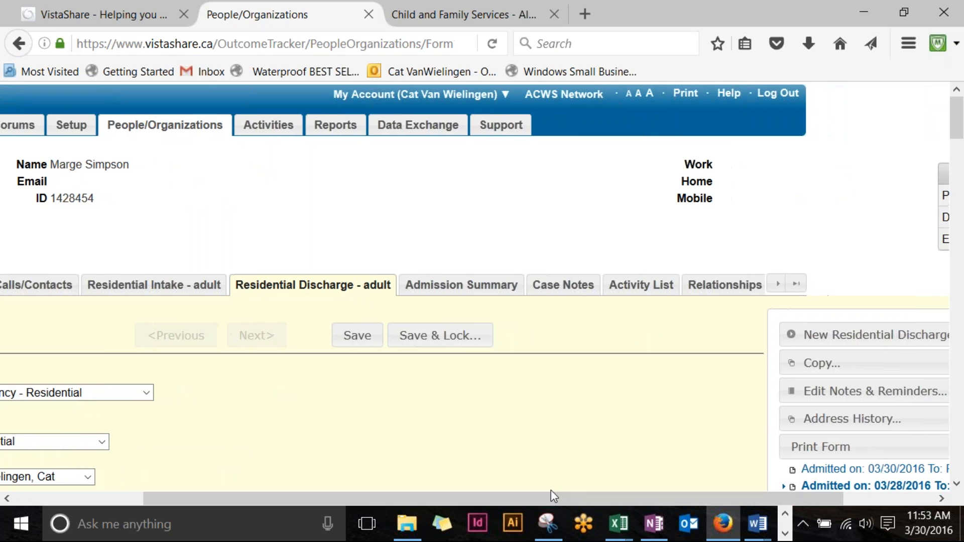
scroll(596, 427, "down", 3)
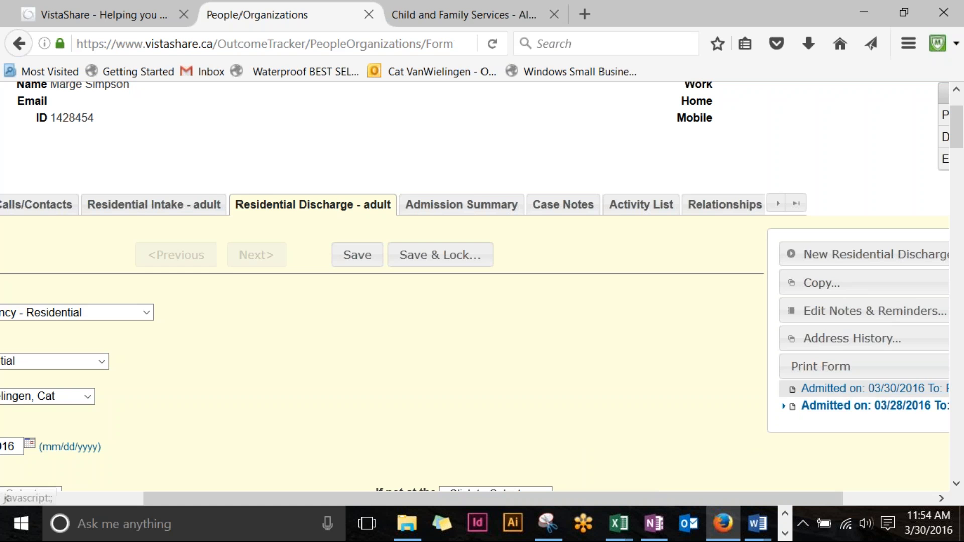
left_click_drag(778, 497, 934, 499)
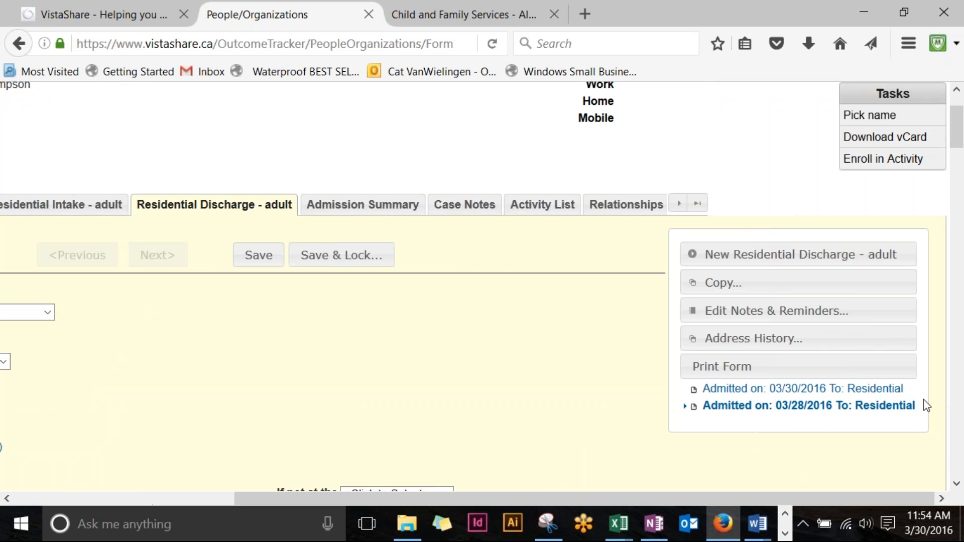
left_click(867, 408)
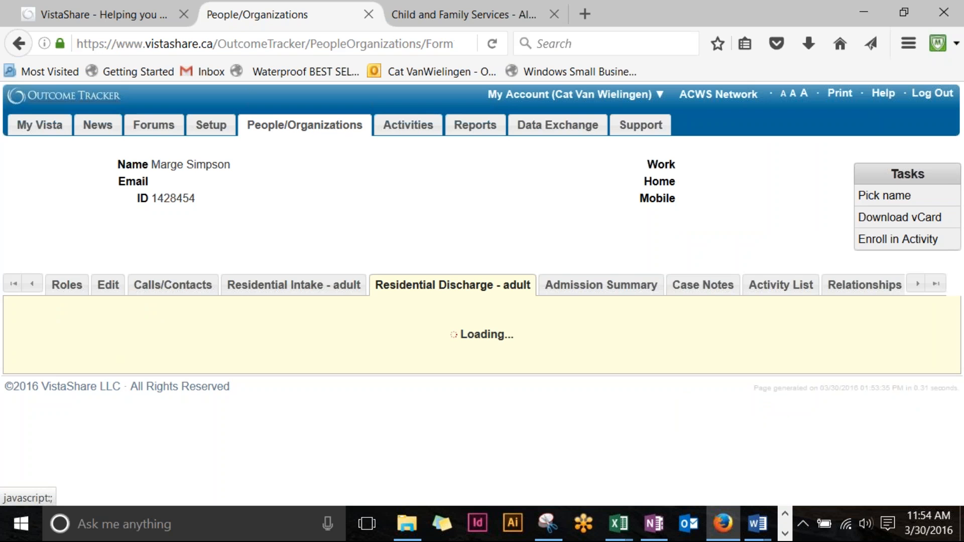
scroll(469, 446, "down", 5)
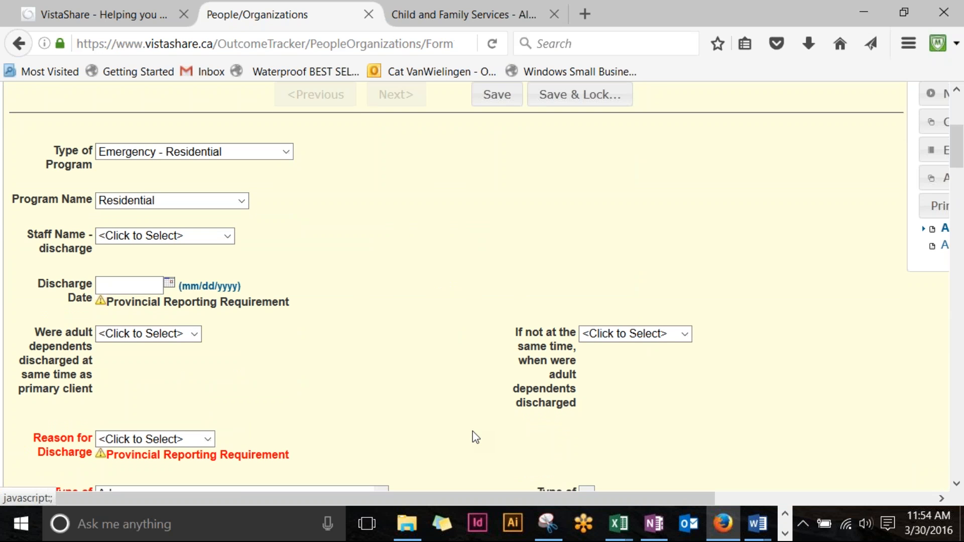
left_click_drag(536, 499, 713, 497)
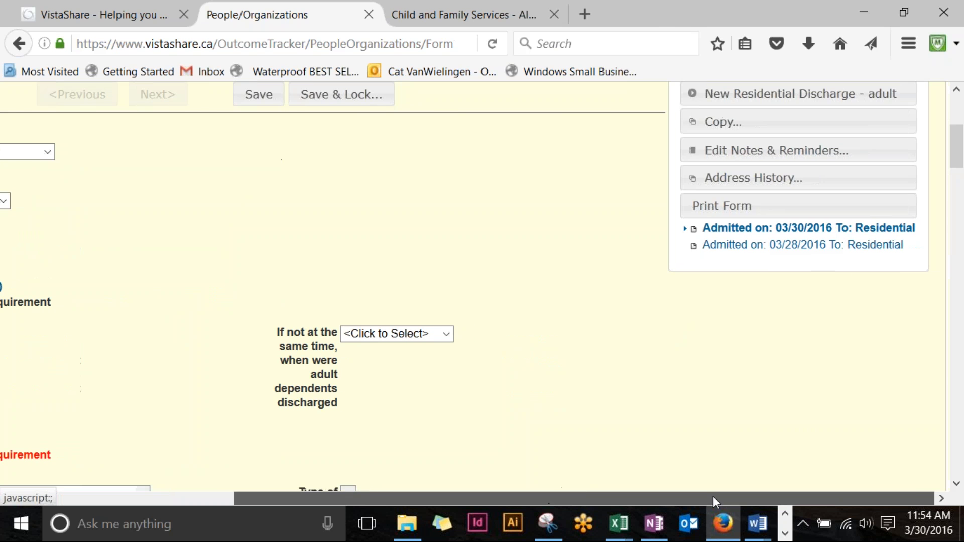
left_click(761, 247)
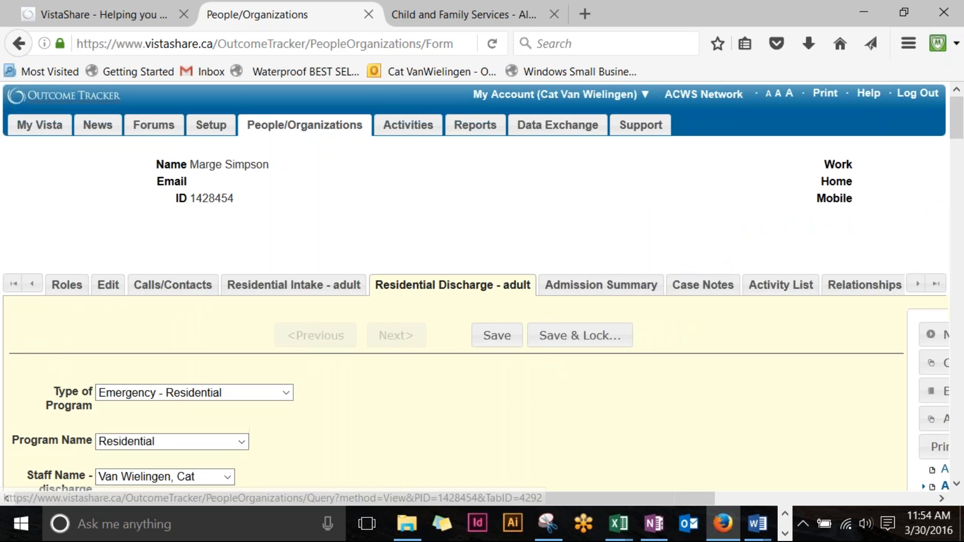
scroll(695, 359, "down", 2)
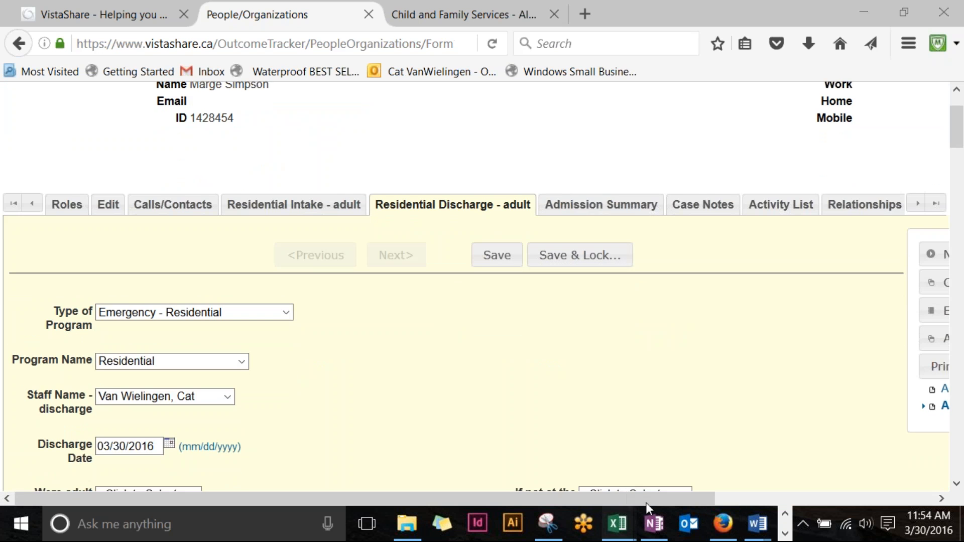
mouse_move(646, 502)
left_mouse_down()
mouse_move(845, 502)
mouse_move(714, 489)
mouse_move(647, 498)
left_mouse_up()
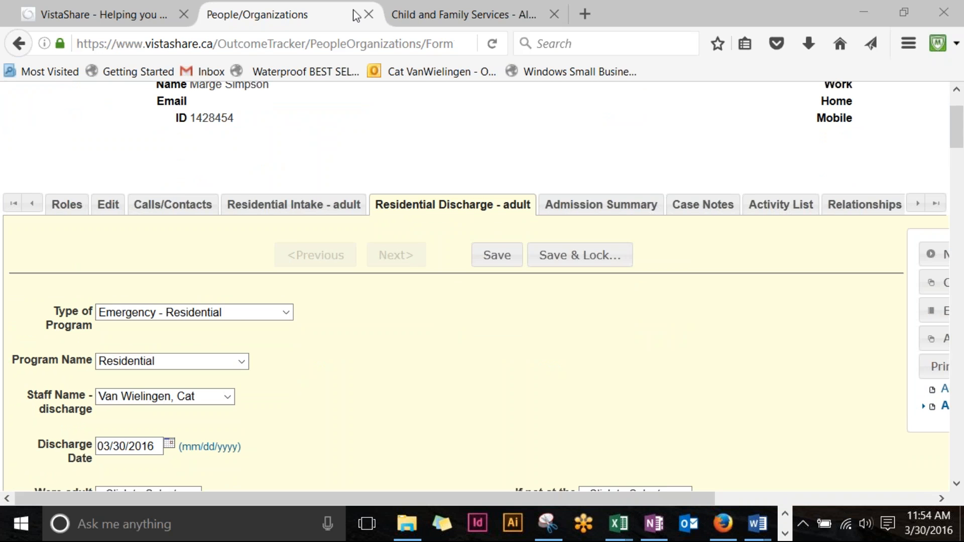
scroll(209, 310, "down", 2)
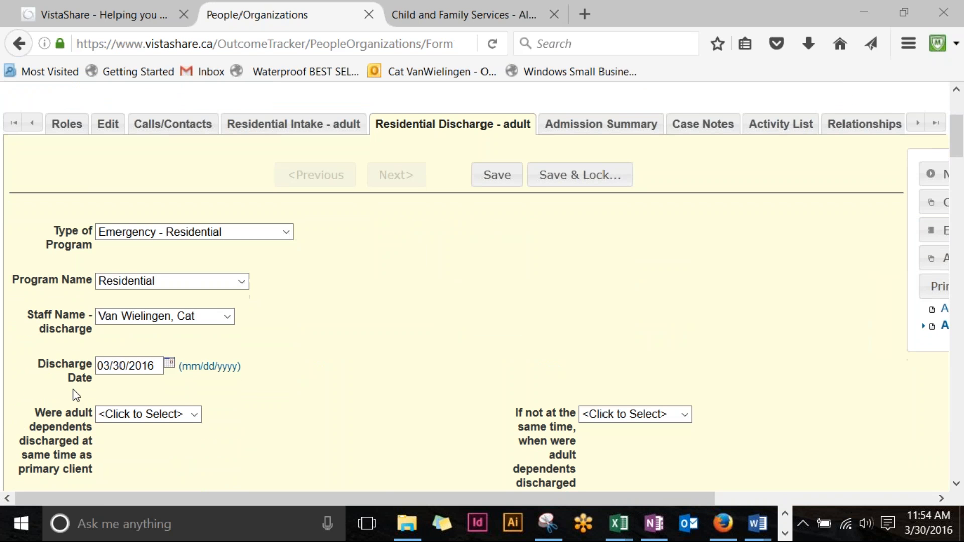
scroll(192, 382, "down", 10)
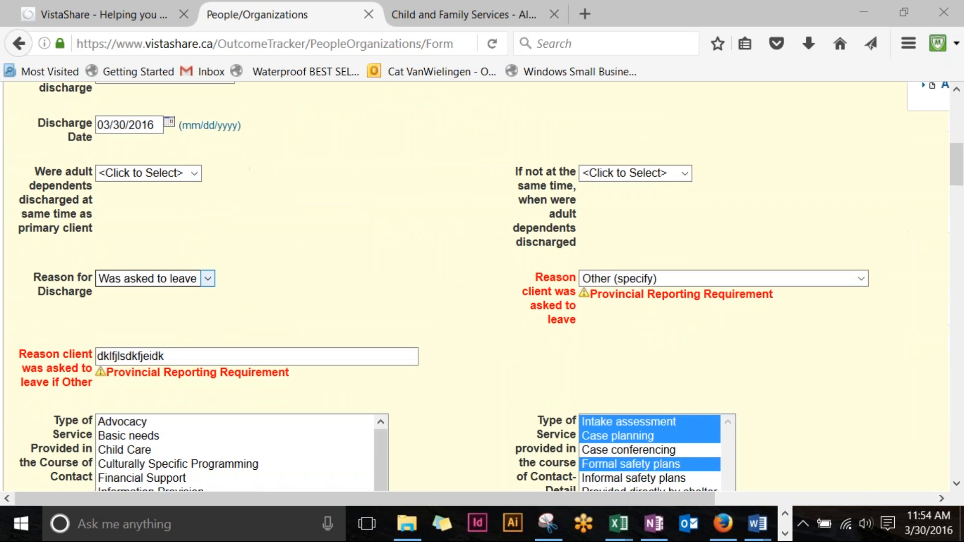
scroll(215, 375, "down", 10)
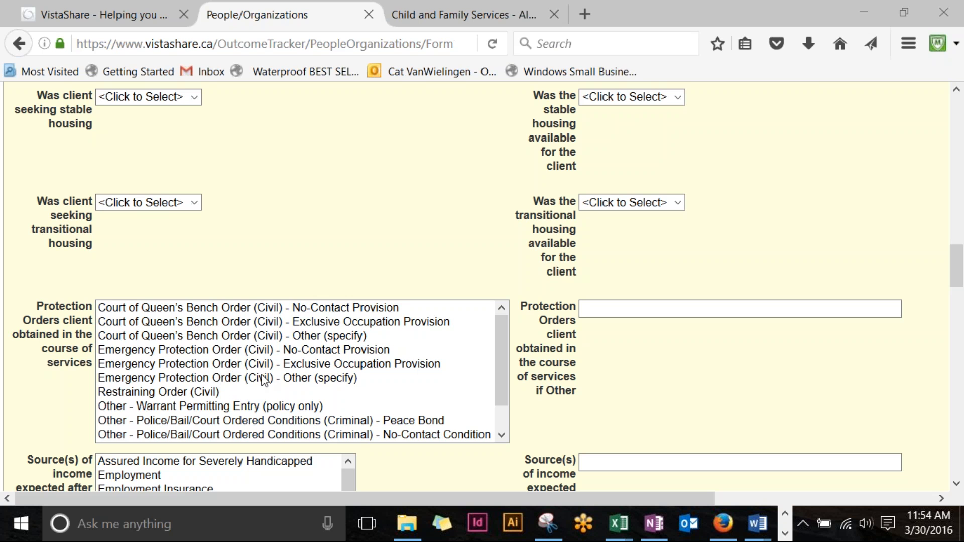
scroll(262, 382, "down", 1)
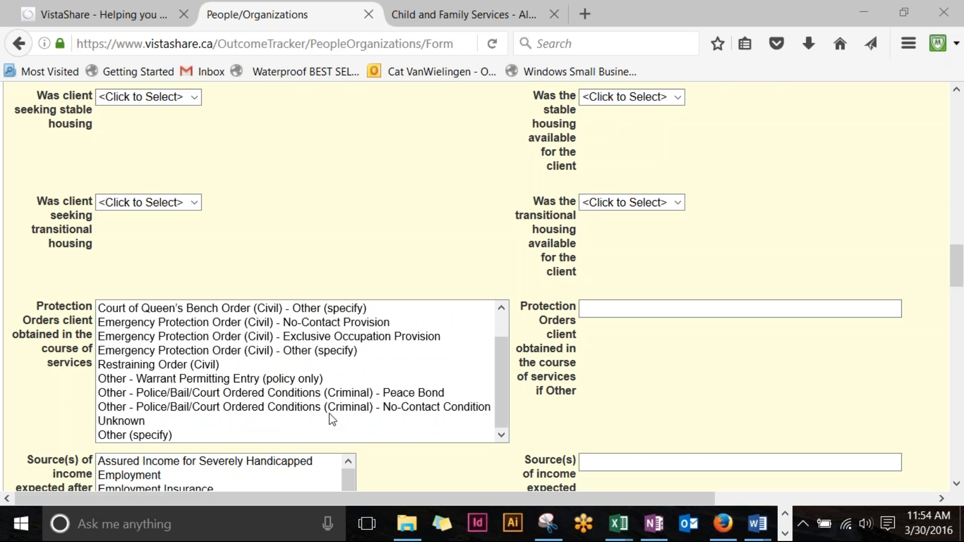
scroll(346, 421, "up", 1)
scroll(399, 360, "up", 10)
left_click_drag(510, 502, 762, 539)
scroll(840, 447, "up", 10)
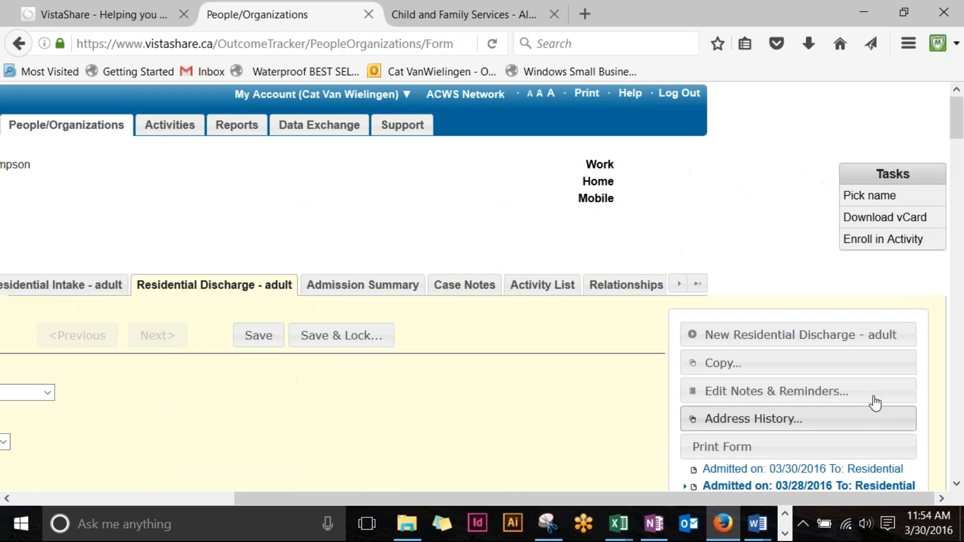
scroll(875, 401, "down", 1)
Step: Switch the discharge form to the other admission and set Discharge Date to March 30
left_click(874, 393)
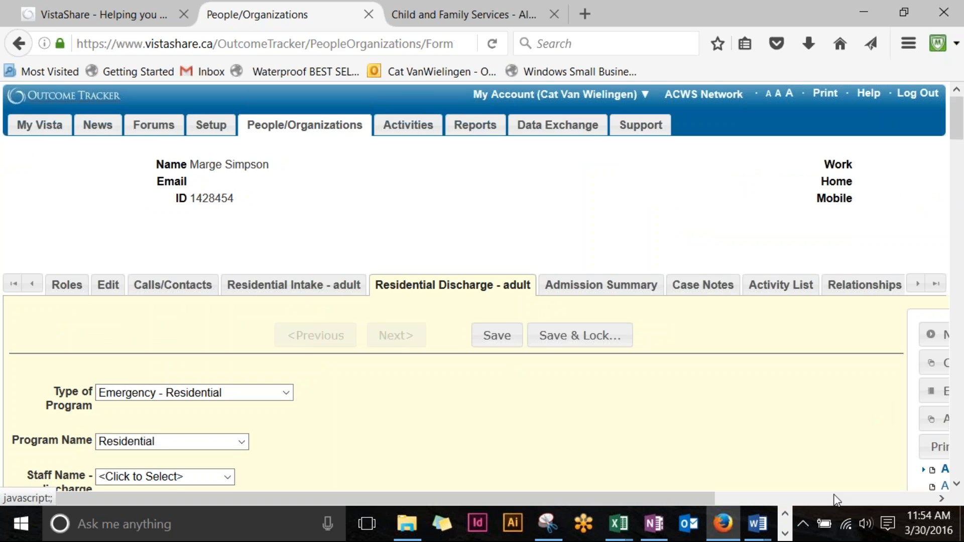
left_click_drag(559, 499, 743, 517)
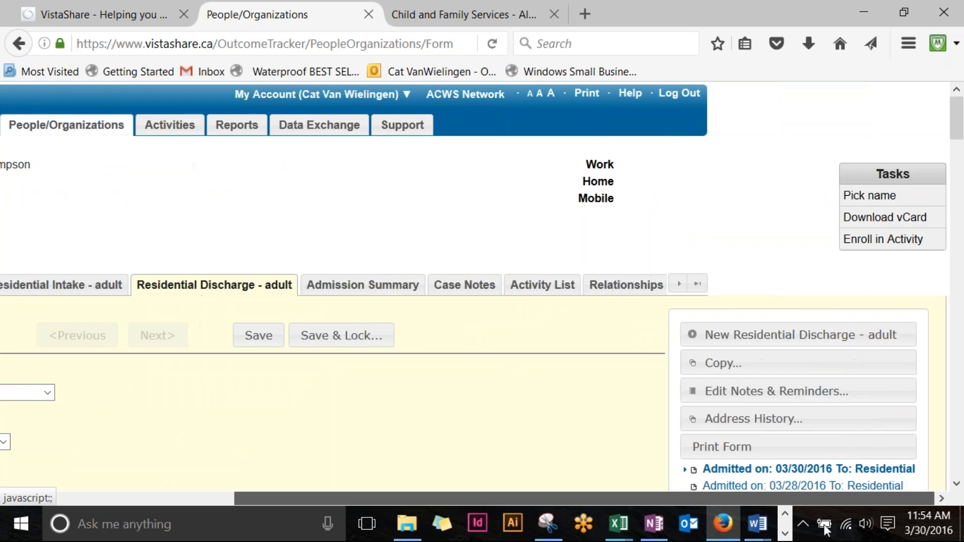
scroll(238, 341, "down", 6)
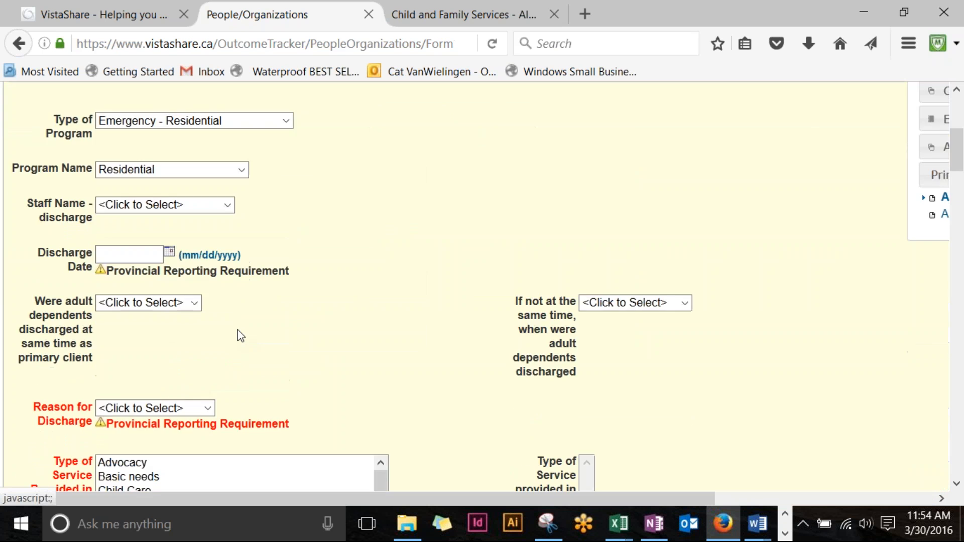
left_click(123, 204)
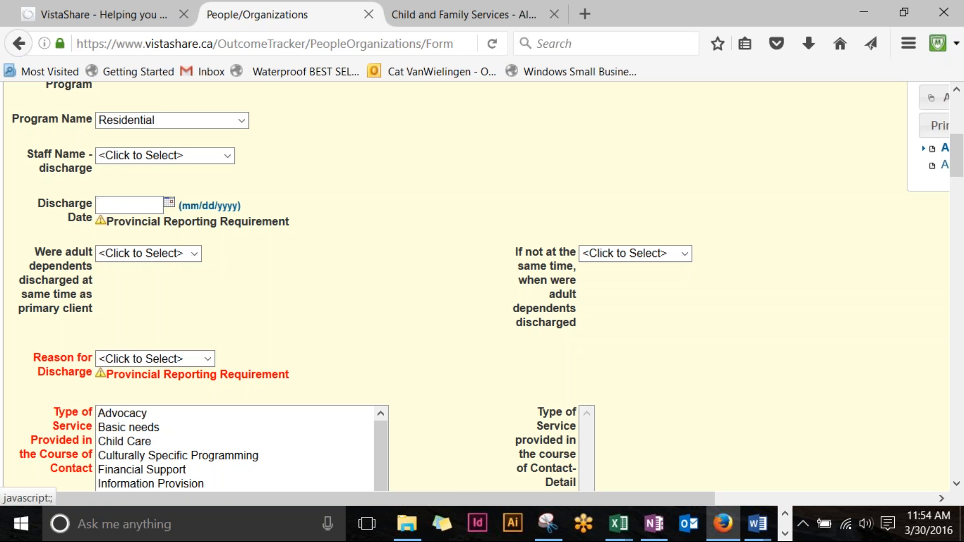
left_click(169, 202)
left_click(203, 363)
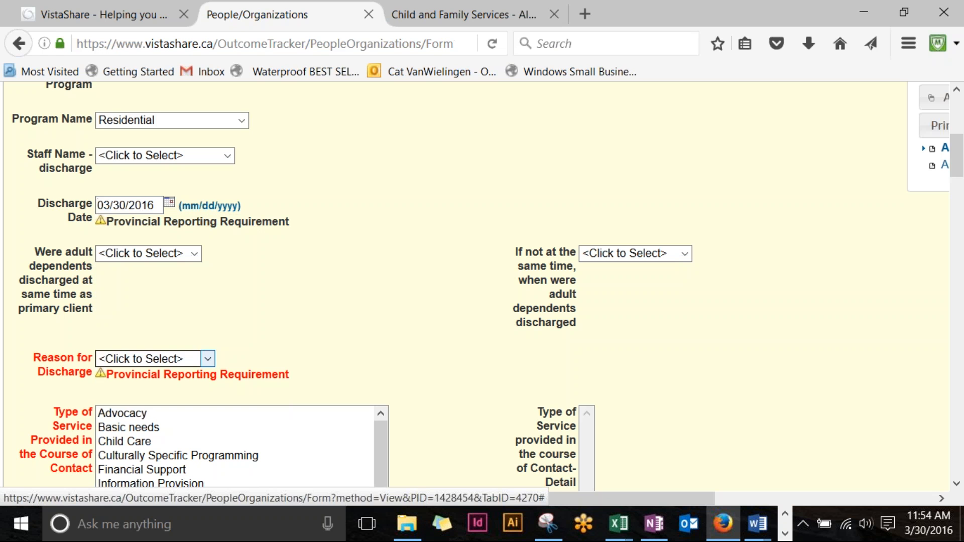
Step: Set Reason for Discharge to Chose to leave, because she completed the program and met her goals
left_click(176, 257)
left_click(177, 257)
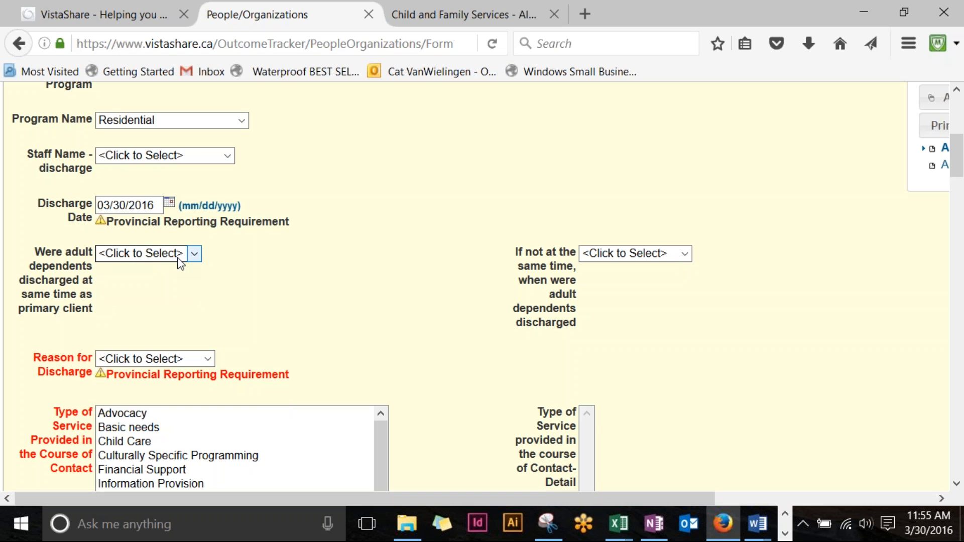
left_click(205, 360)
left_click(188, 389)
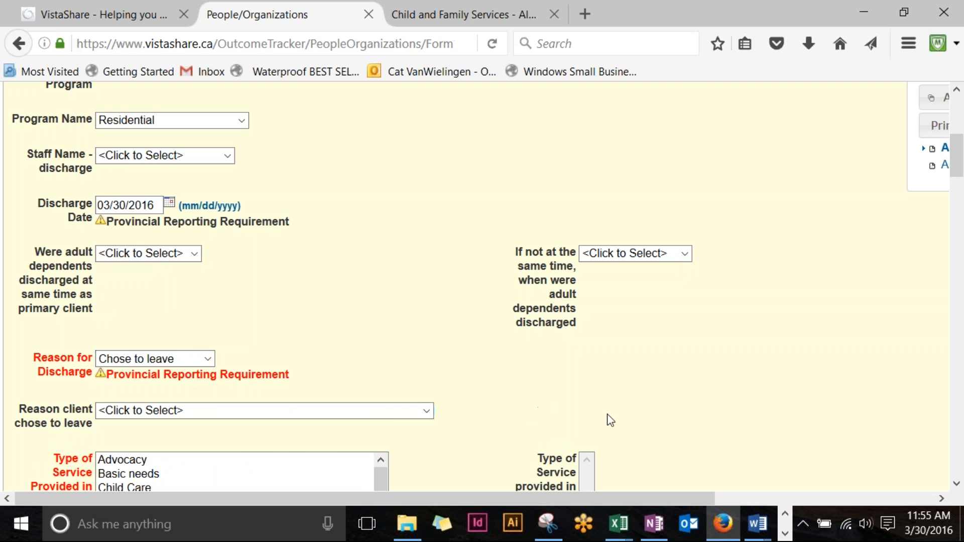
left_click(400, 421)
left_click(357, 443)
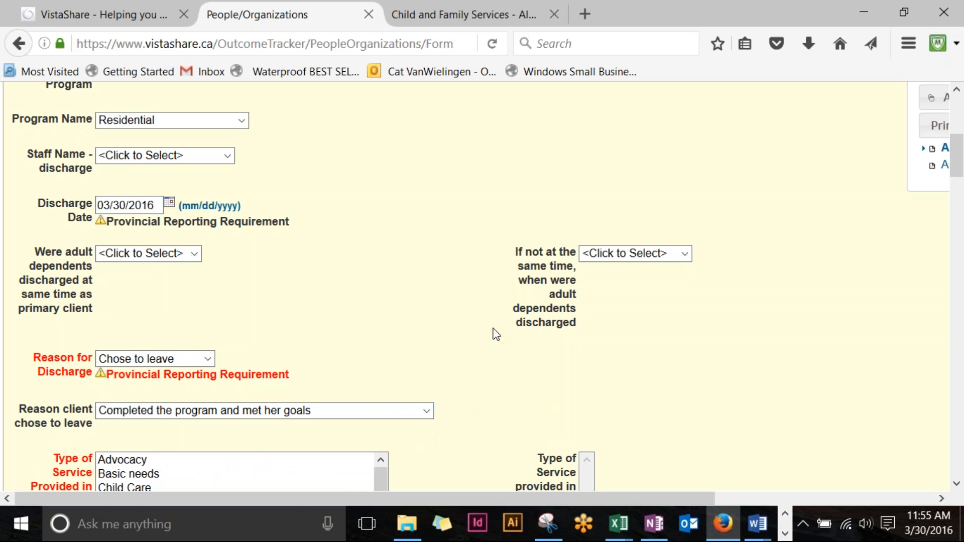
Step: Select the Type of Service entries through Intake Assessment and the Referrals Made entries
scroll(496, 334, "down", 3)
left_click(151, 327)
left_click(150, 381, "shift")
scroll(216, 319, "down", 2)
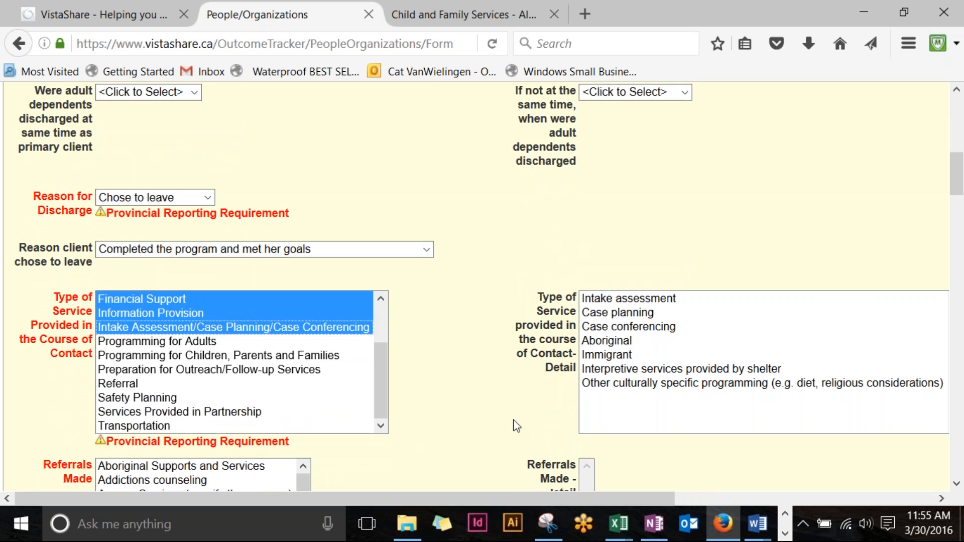
scroll(502, 396, "down", 7)
scroll(471, 344, "up", 2)
left_click_drag(146, 175, 148, 227)
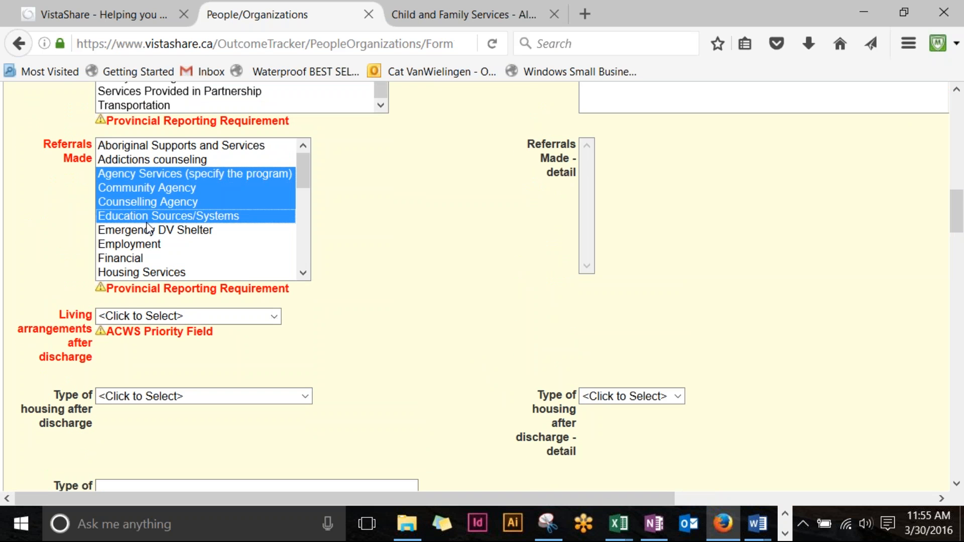
Step: Set Living arrangements after discharge to With family and save the discharge form
left_click(218, 394)
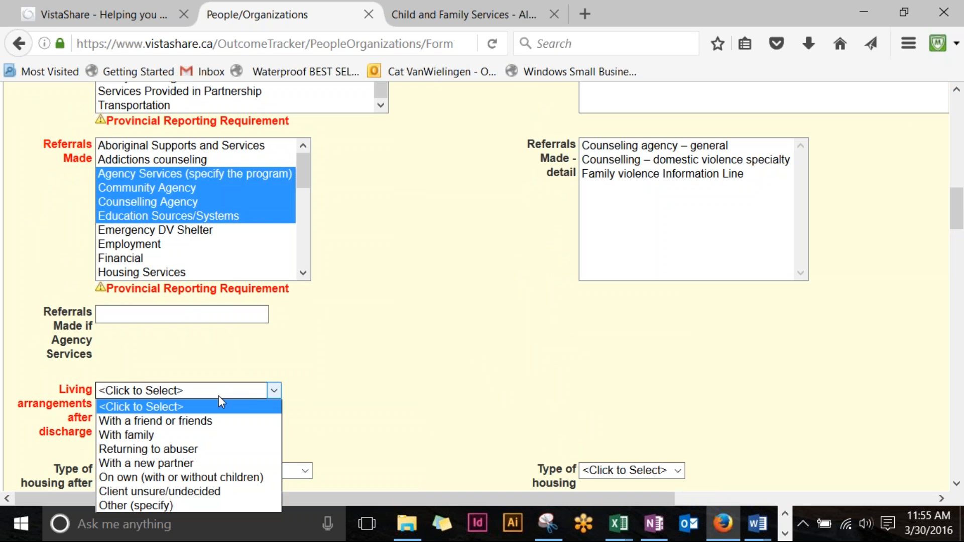
left_click(197, 436)
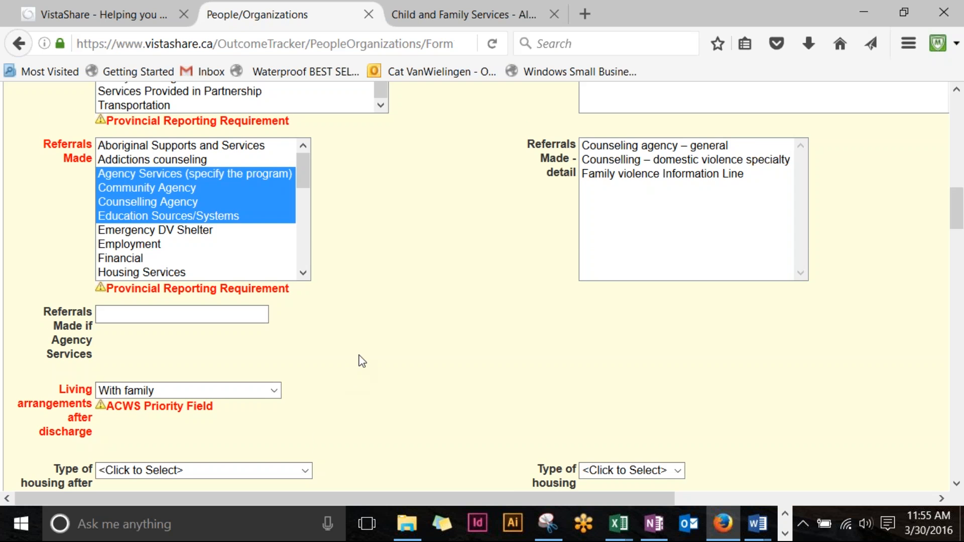
scroll(360, 361, "down", 15)
scroll(362, 359, "down", 15)
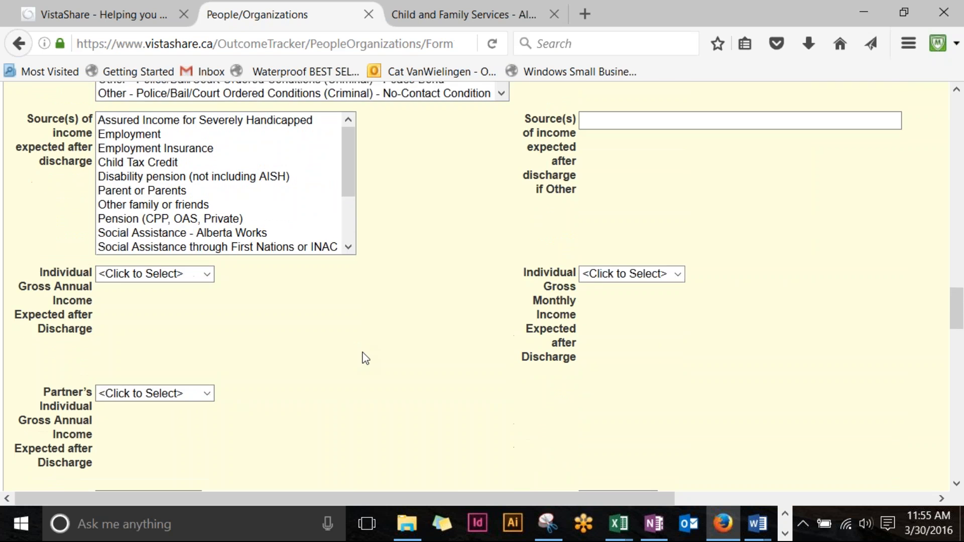
scroll(361, 359, "down", 8)
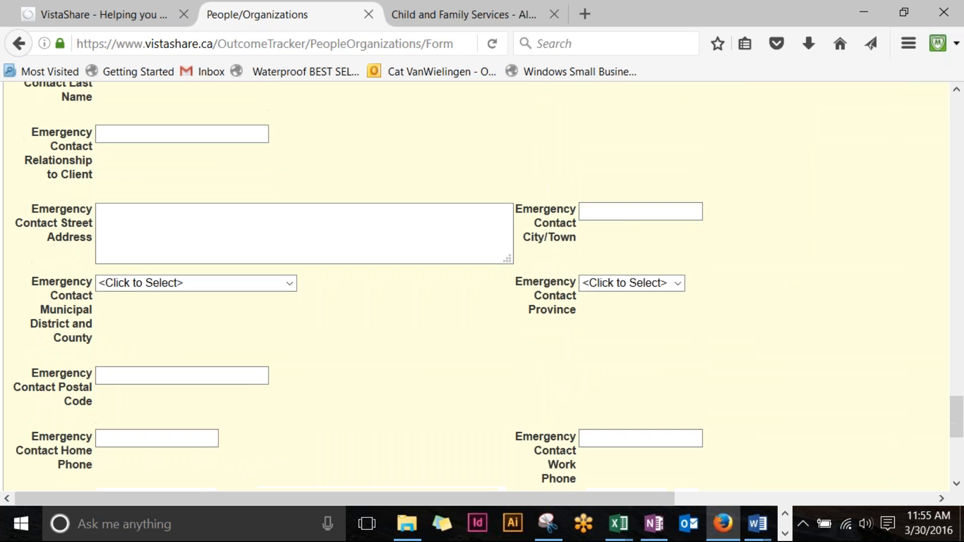
left_click(541, 431)
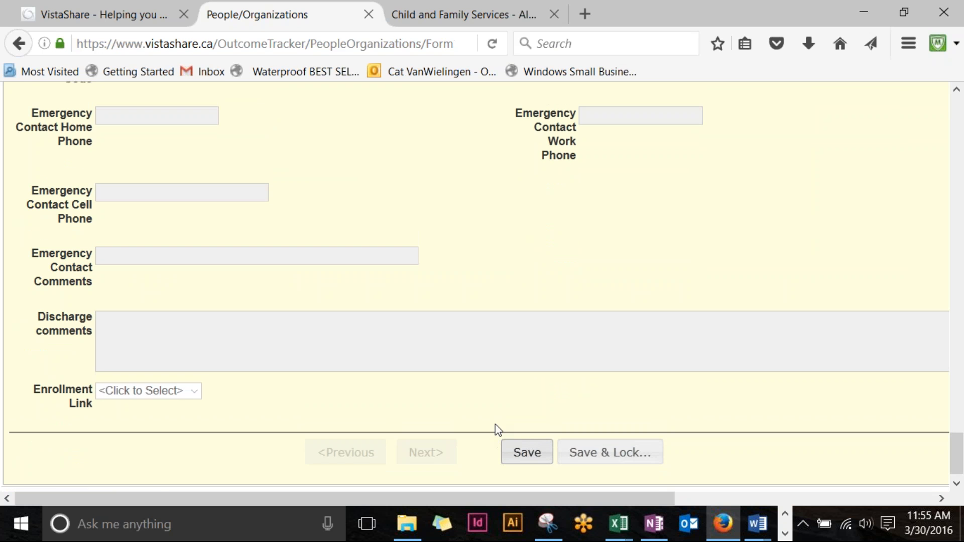
scroll(483, 136, "up", 15)
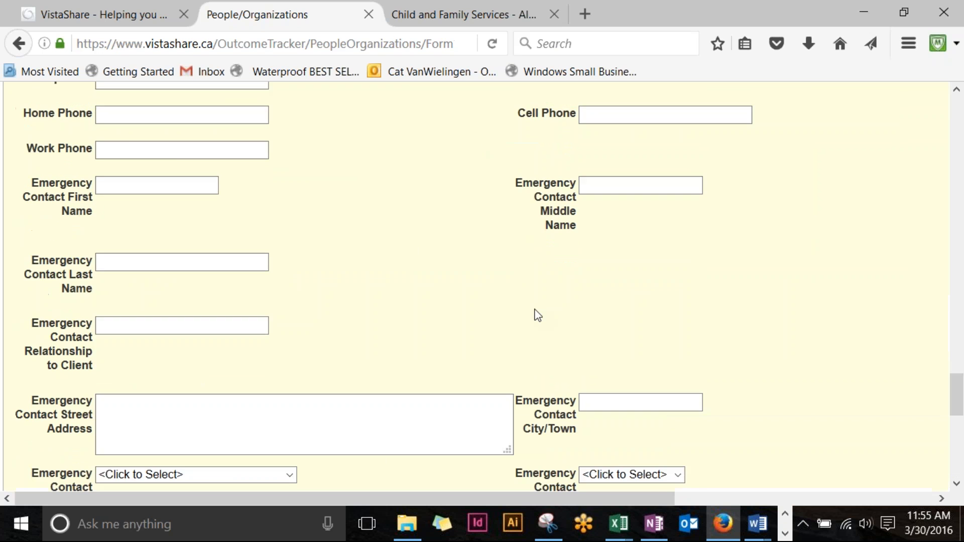
scroll(541, 315, "up", 10)
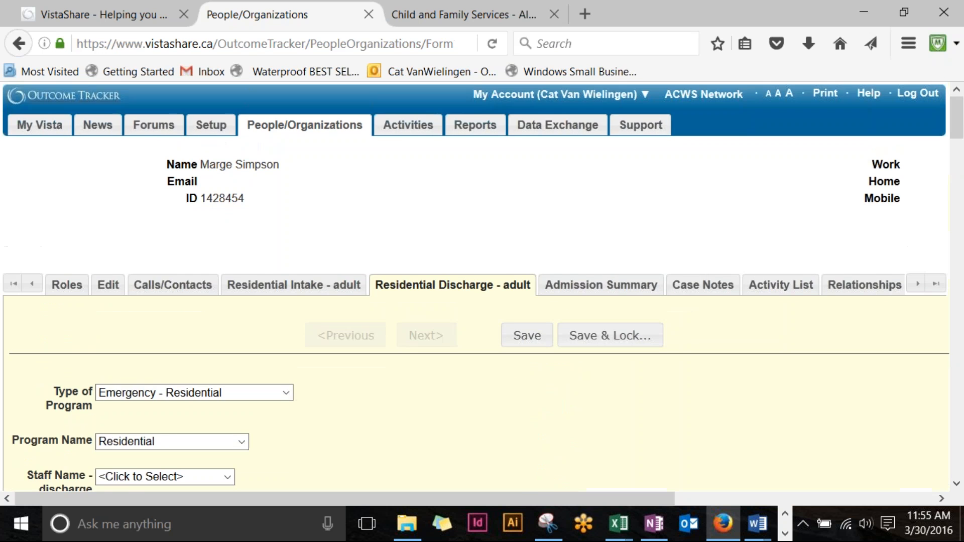
Step: Open the client's Case Notes and start a new case note
scroll(402, 448, "down", 8)
left_click_drag(396, 499, 300, 447)
scroll(391, 405, "up", 8)
left_click_drag(459, 497, 605, 500)
left_click(538, 293)
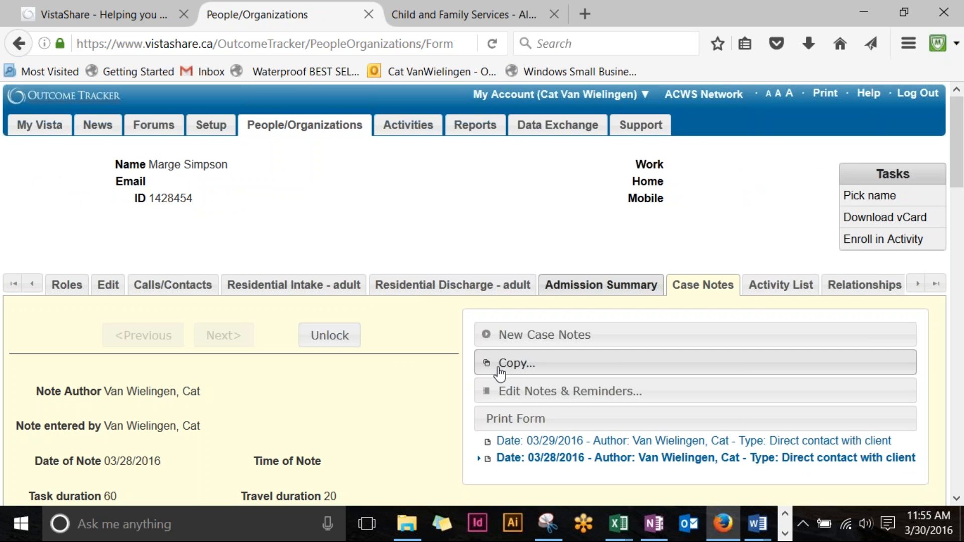
left_click(556, 343)
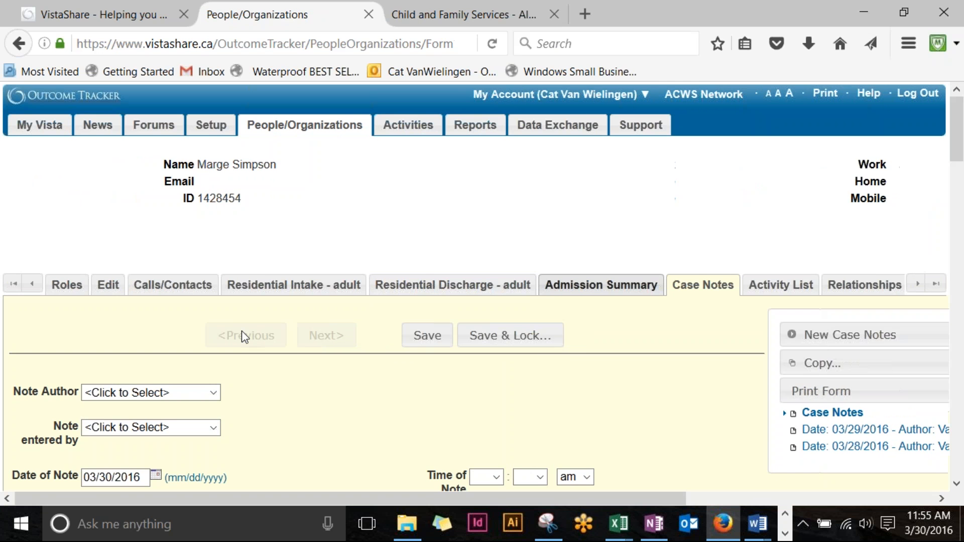
Step: Set the Enrollment Link to the 03/30/2016 Residential admission and save the note
scroll(242, 330, "down", 10)
scroll(246, 329, "down", 8)
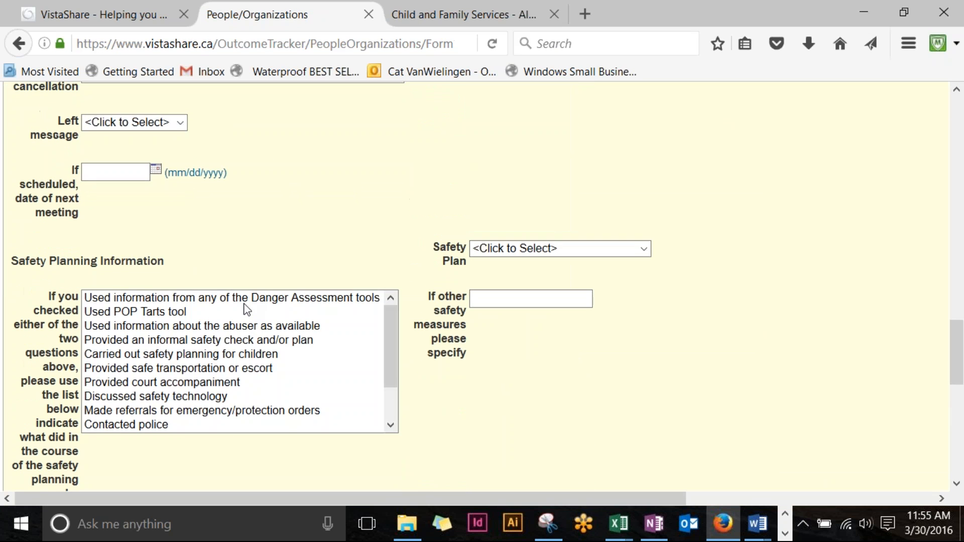
scroll(304, 350, "down", 5)
scroll(338, 436, "down", 5)
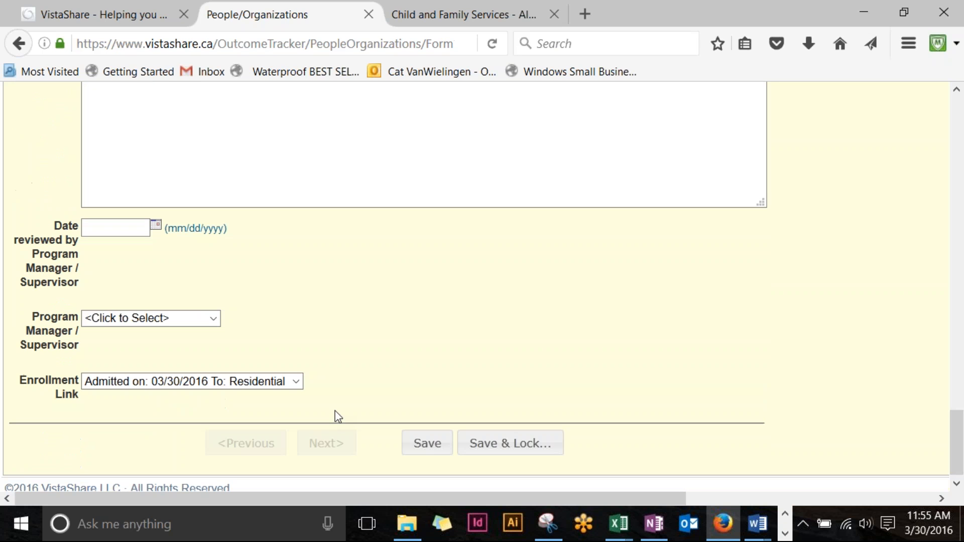
left_click(299, 378)
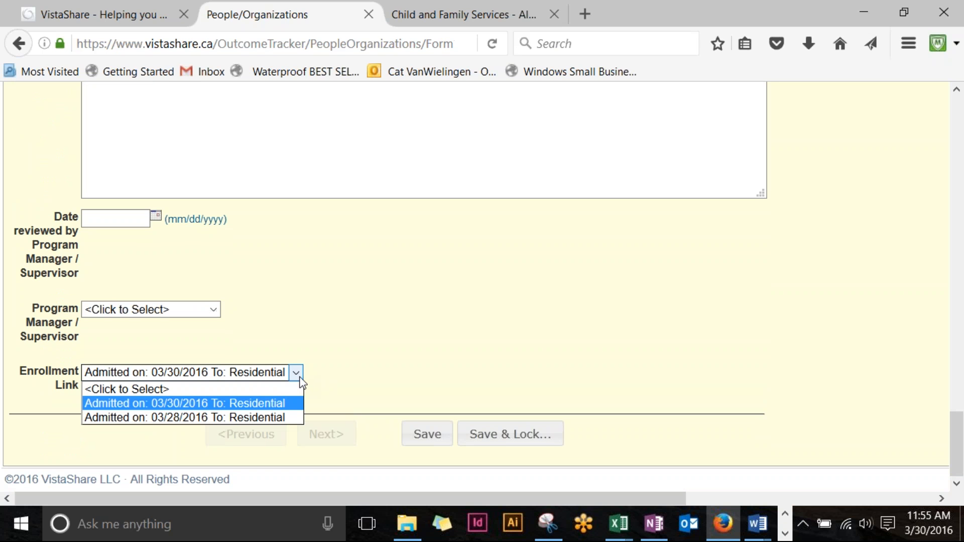
left_click(270, 408)
left_click(423, 395)
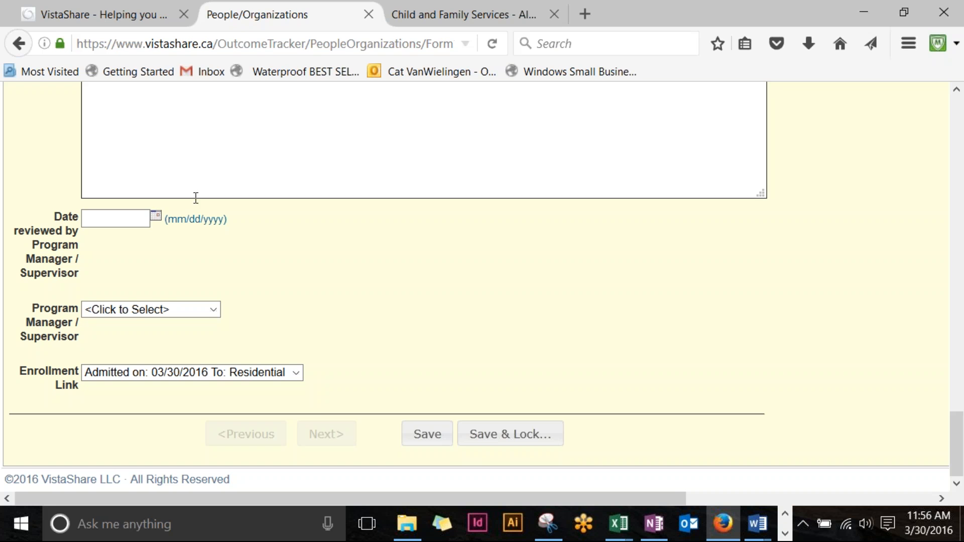
left_click(427, 434)
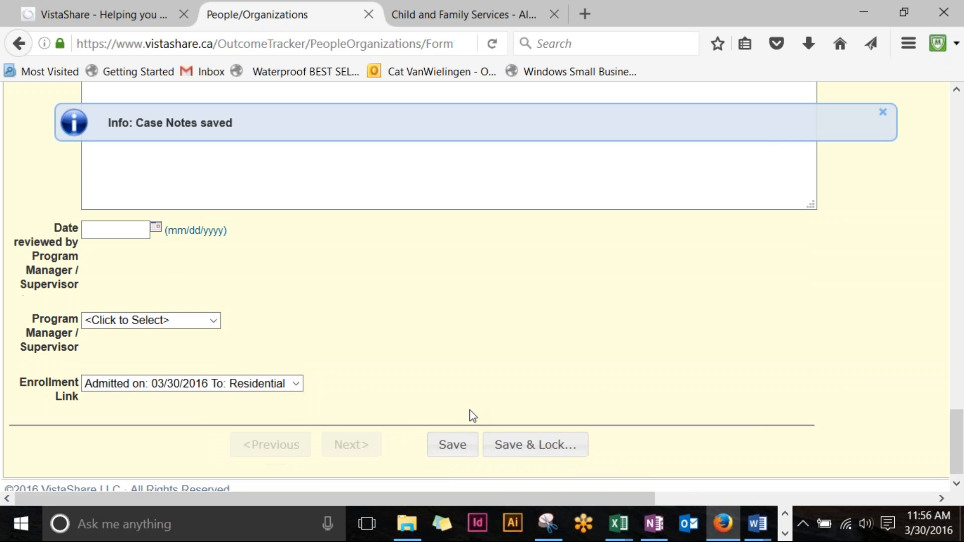
scroll(481, 442, "up", 15)
scroll(502, 471, "up", 15)
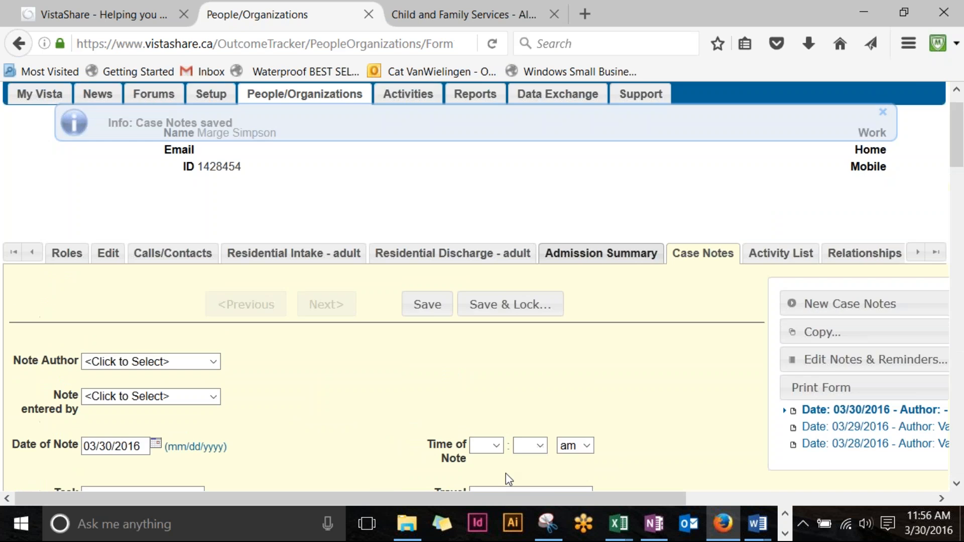
left_click_drag(493, 504, 391, 506)
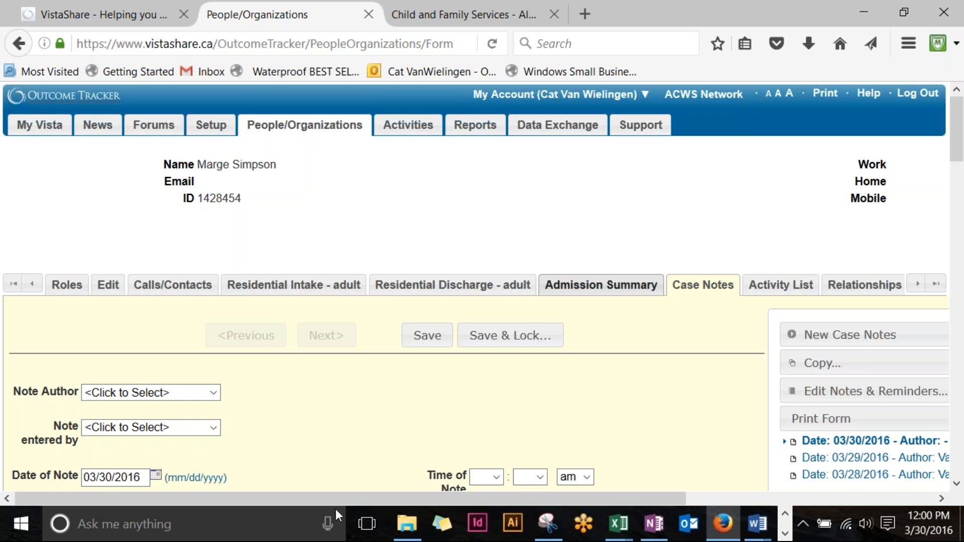
Step: Add the Outreach/Follow-up (ACWS) - Adult role to the client from the Roles list
left_click(76, 299)
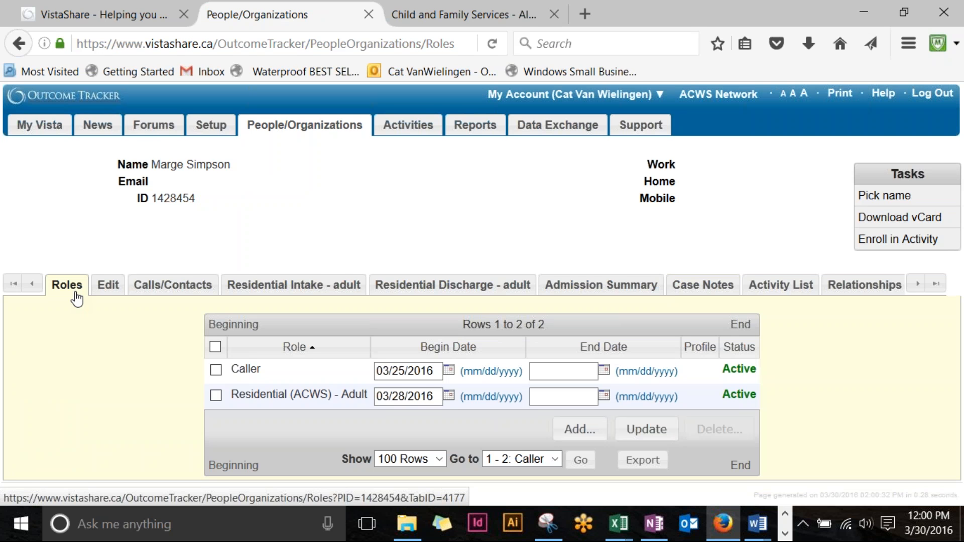
left_click(584, 432)
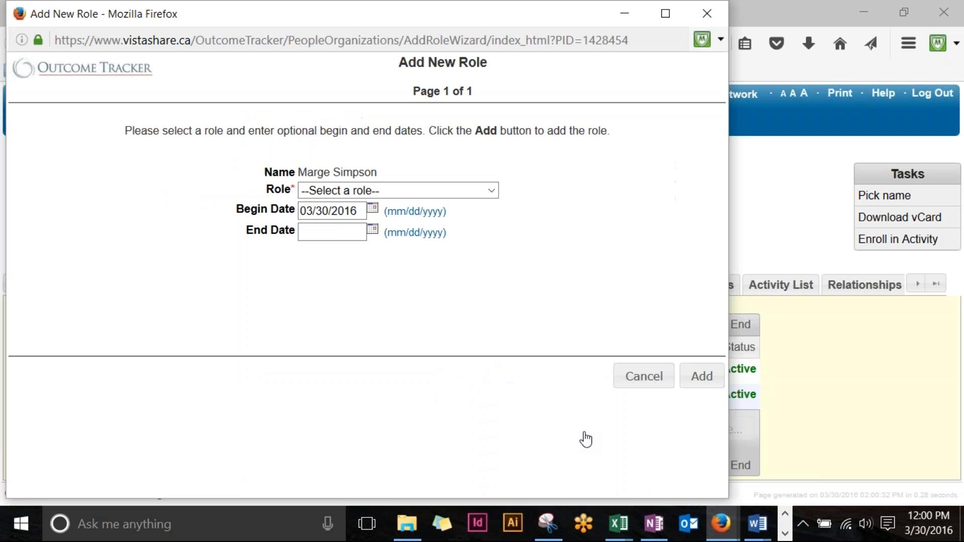
left_click(492, 192)
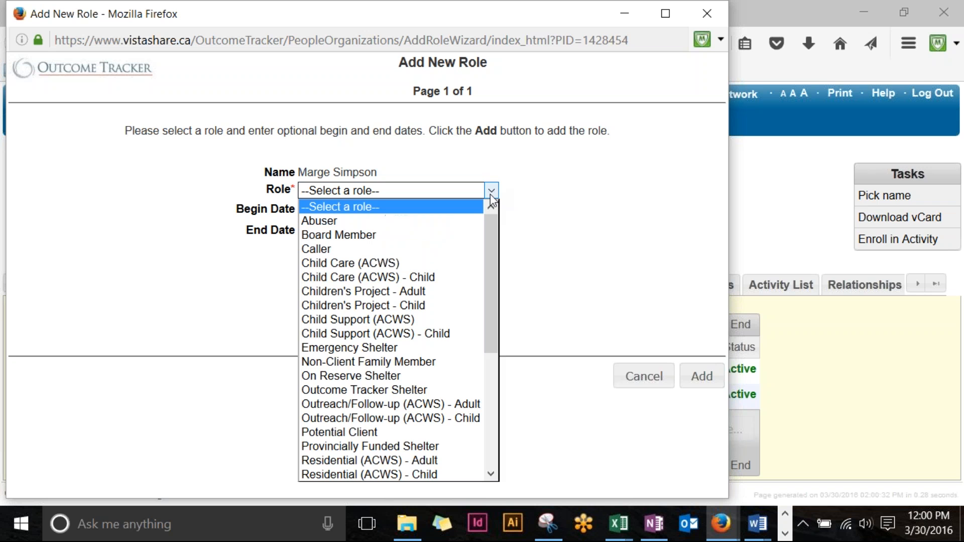
scroll(431, 297, "down", 2)
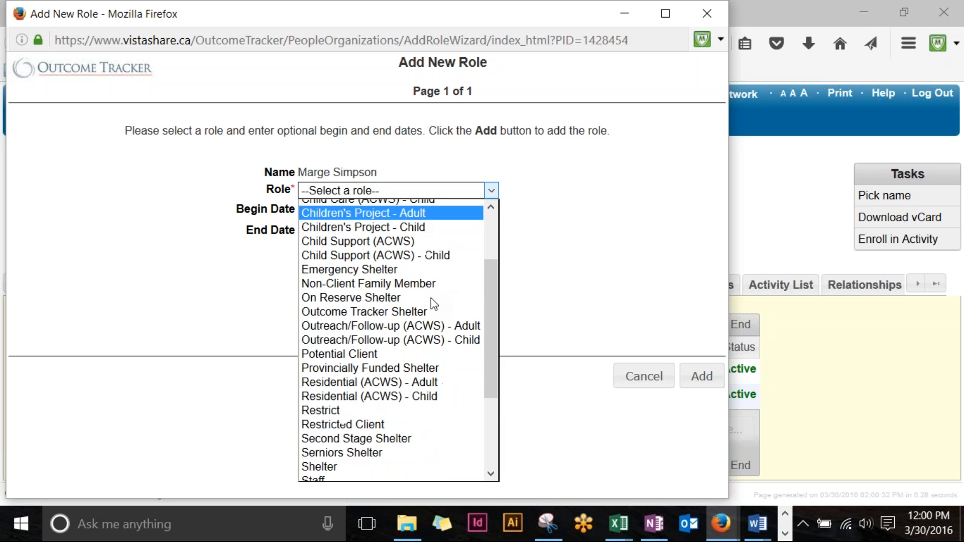
left_click(435, 324)
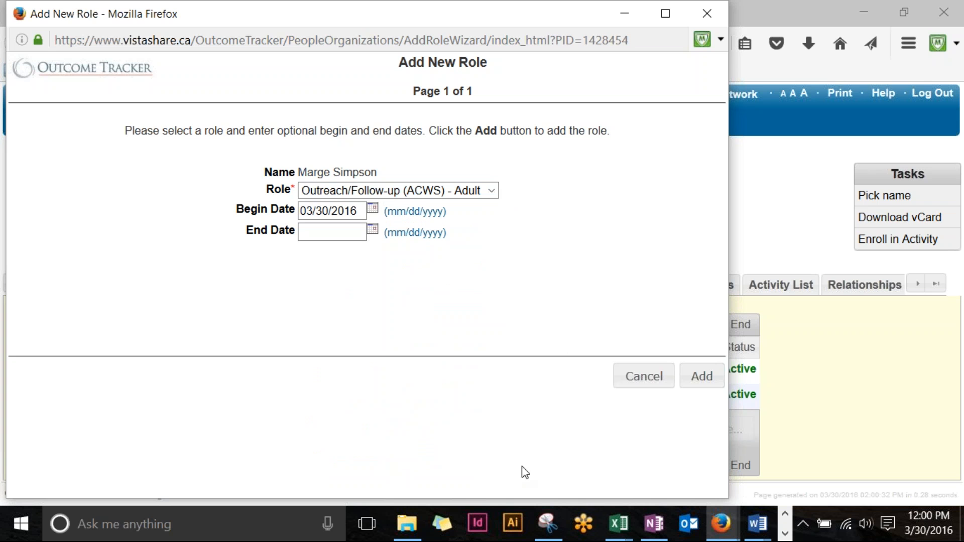
left_click(777, 8)
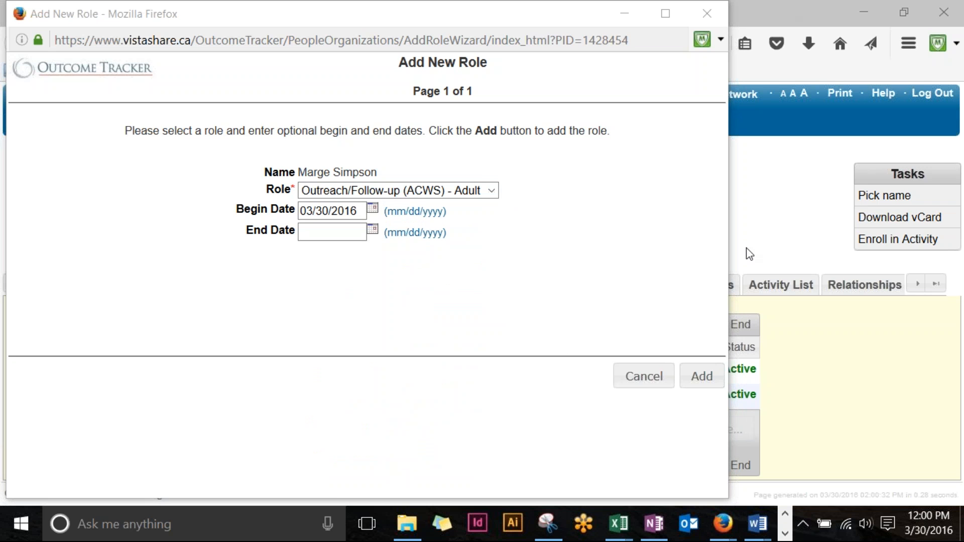
left_click(715, 386)
left_click(701, 377)
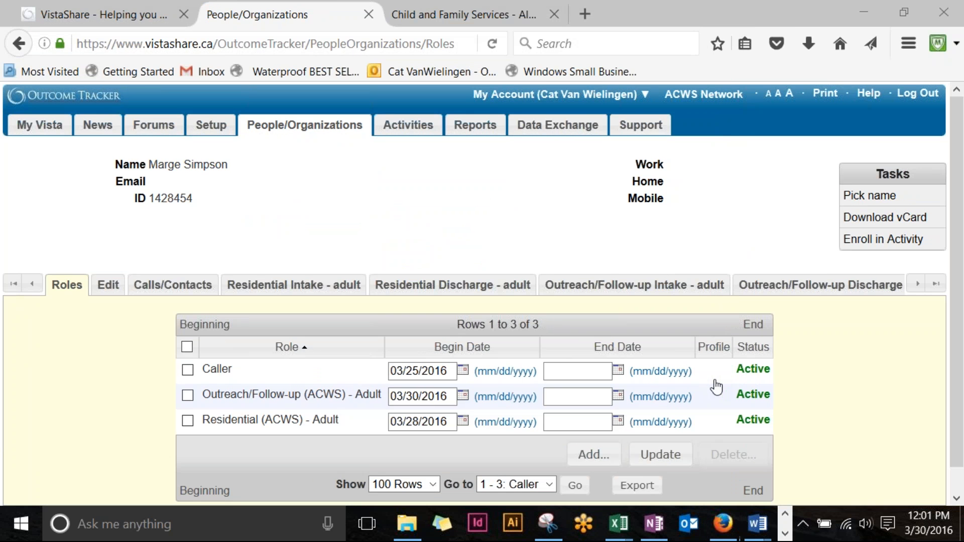
scroll(709, 383, "down", 2)
scroll(452, 341, "up", 2)
left_click(632, 289)
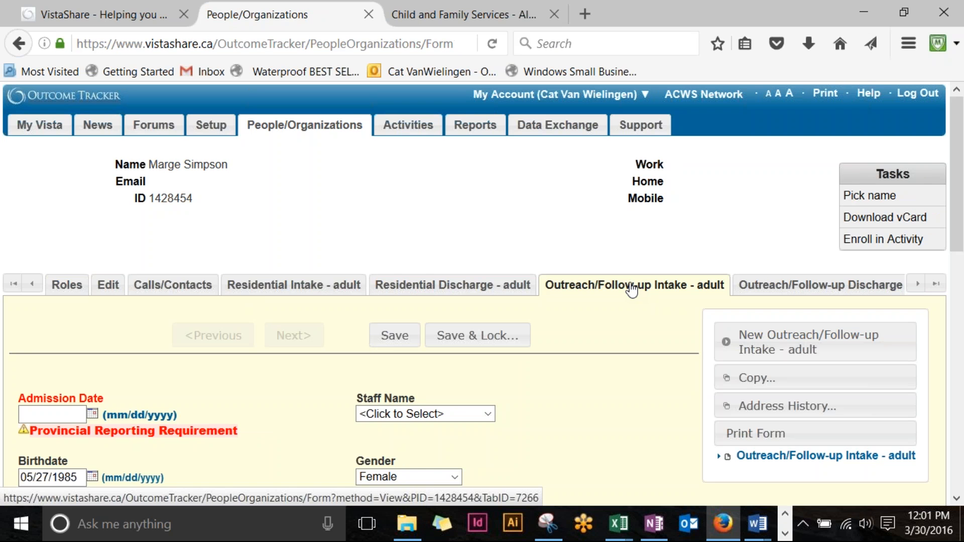
scroll(488, 359, "down", 5)
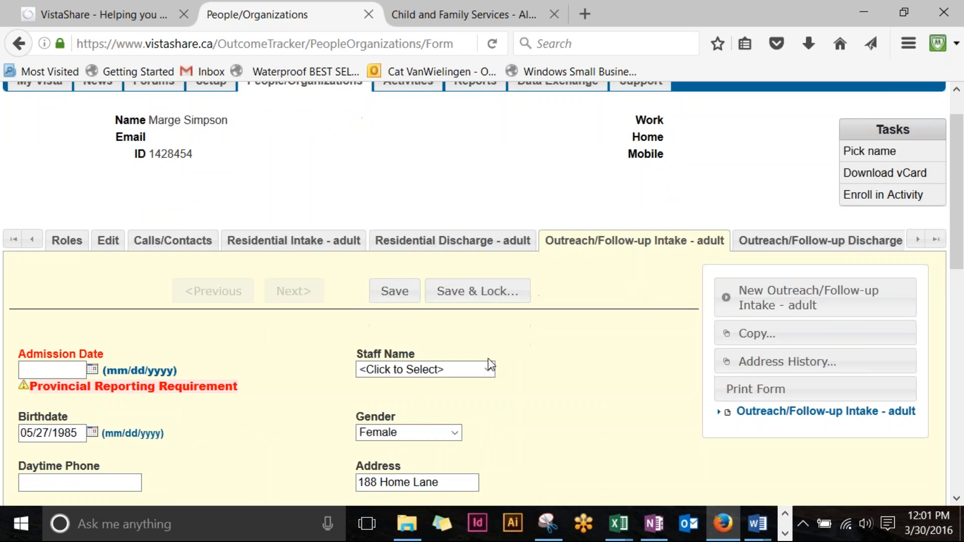
scroll(490, 364, "down", 7)
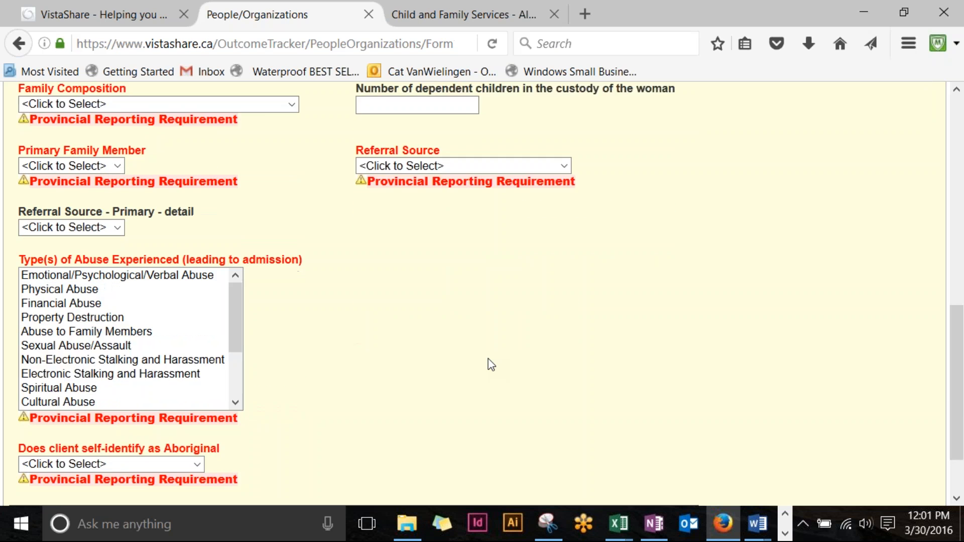
scroll(486, 379, "up", 5)
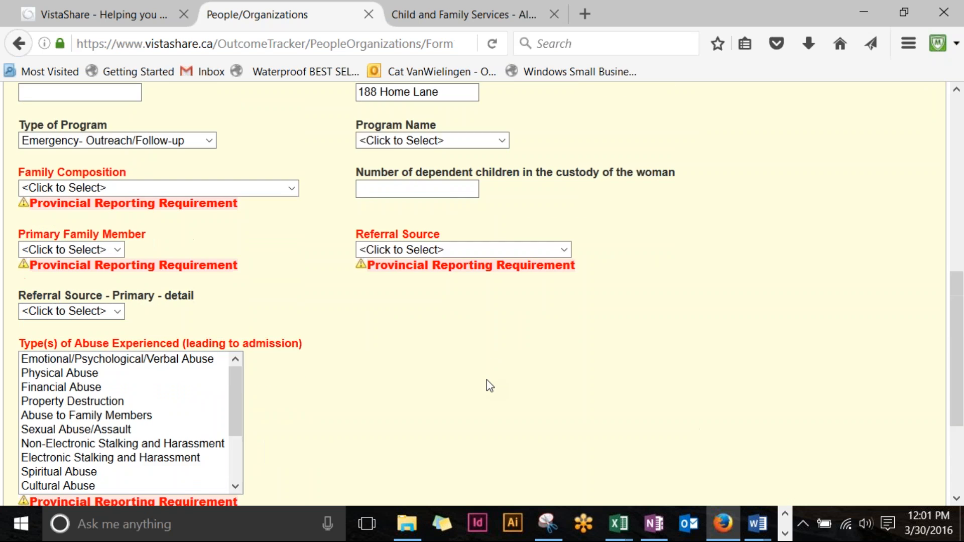
scroll(486, 380, "up", 5)
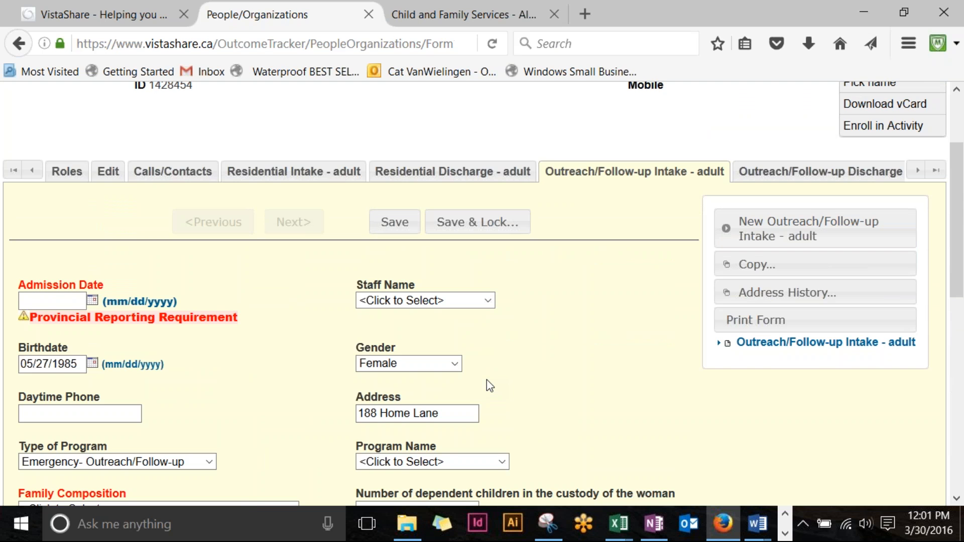
scroll(487, 380, "down", 10)
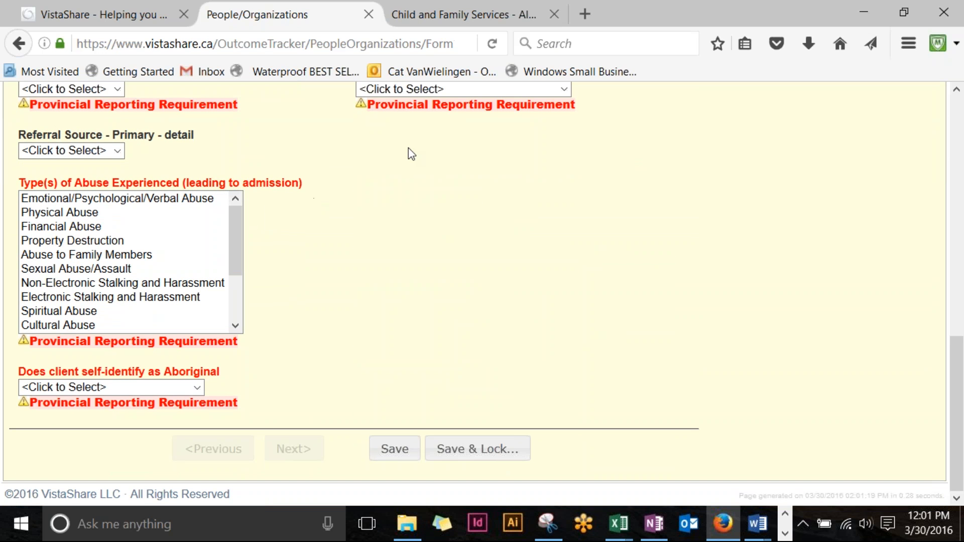
scroll(410, 151, "up", 3)
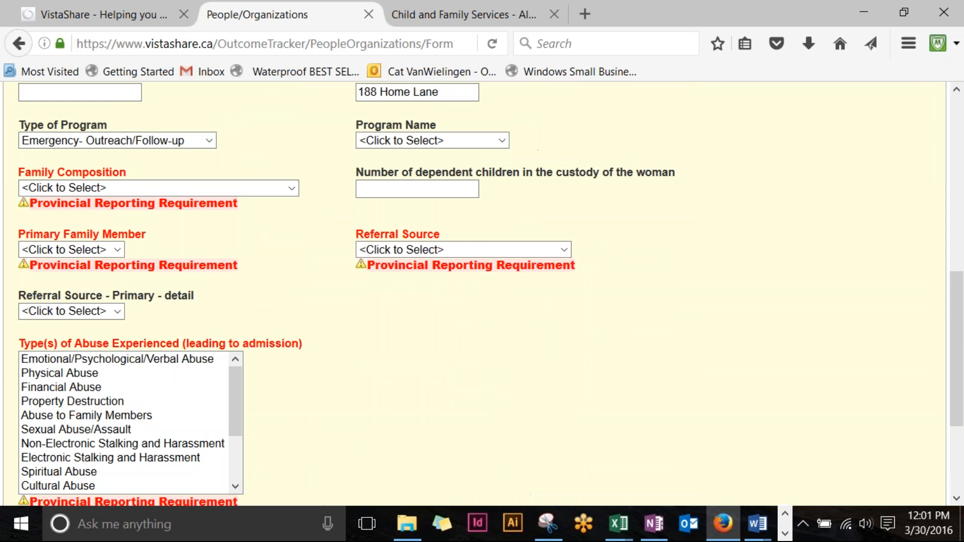
scroll(298, 265, "up", 5)
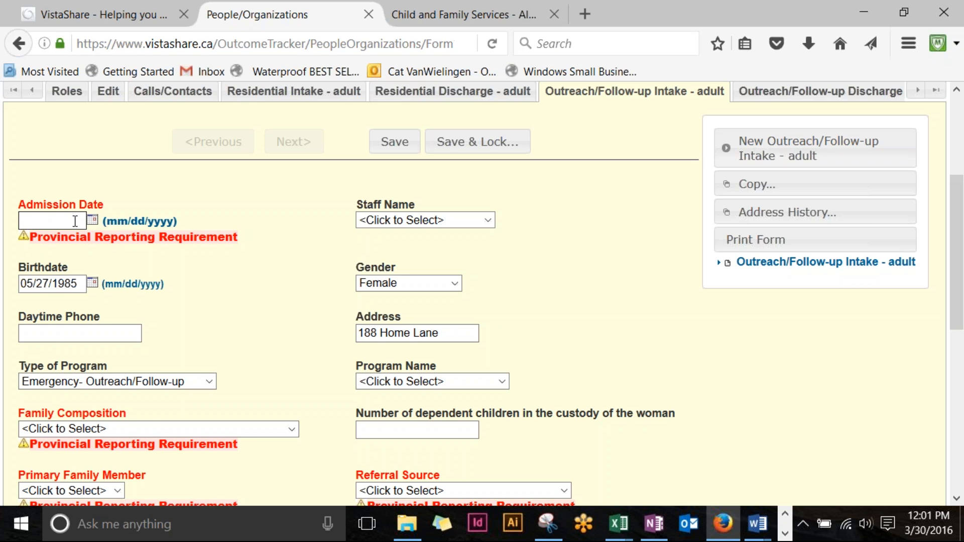
Step: Set the admission date to 03/30/2016 and assign the responsible staff member
scroll(76, 221, "down", 3)
scroll(60, 251, "up", 6)
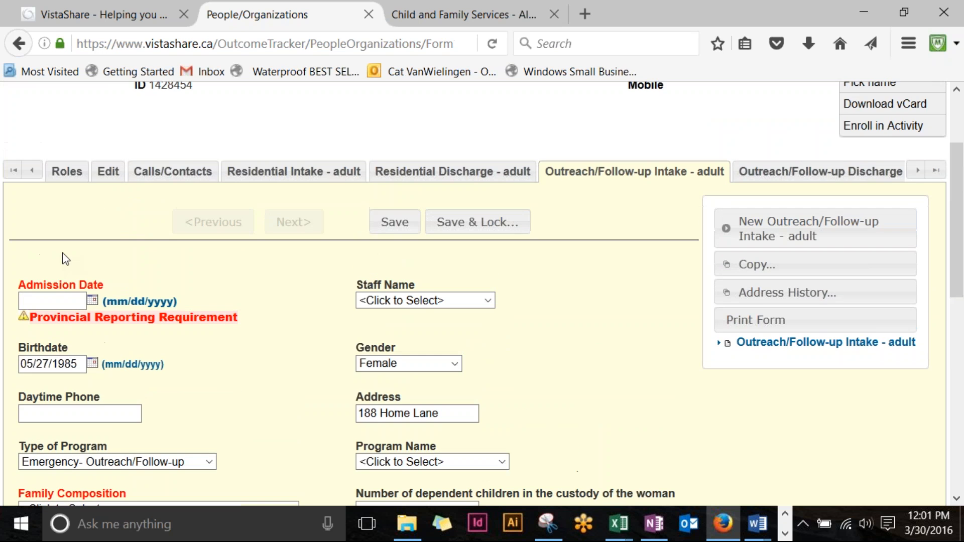
left_click(53, 302)
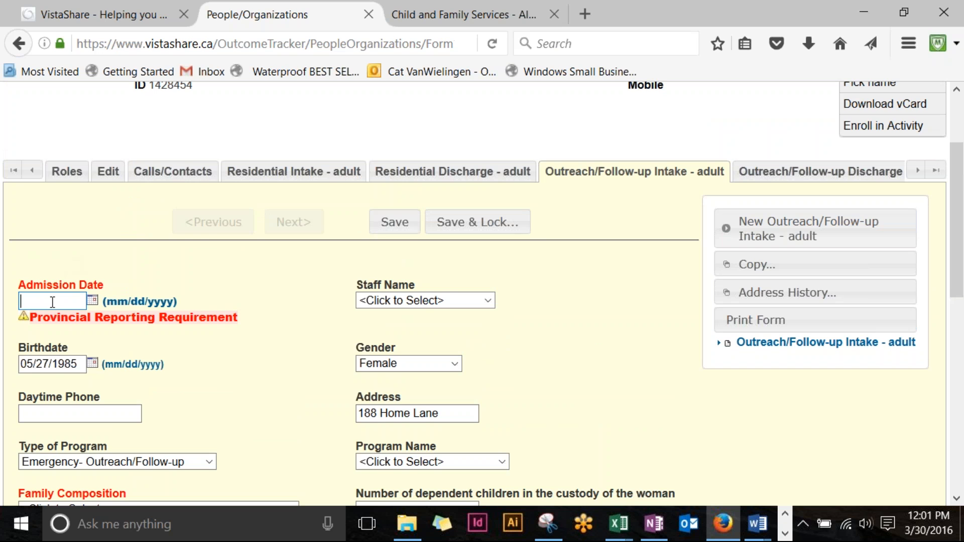
left_click(92, 302)
left_click(126, 240)
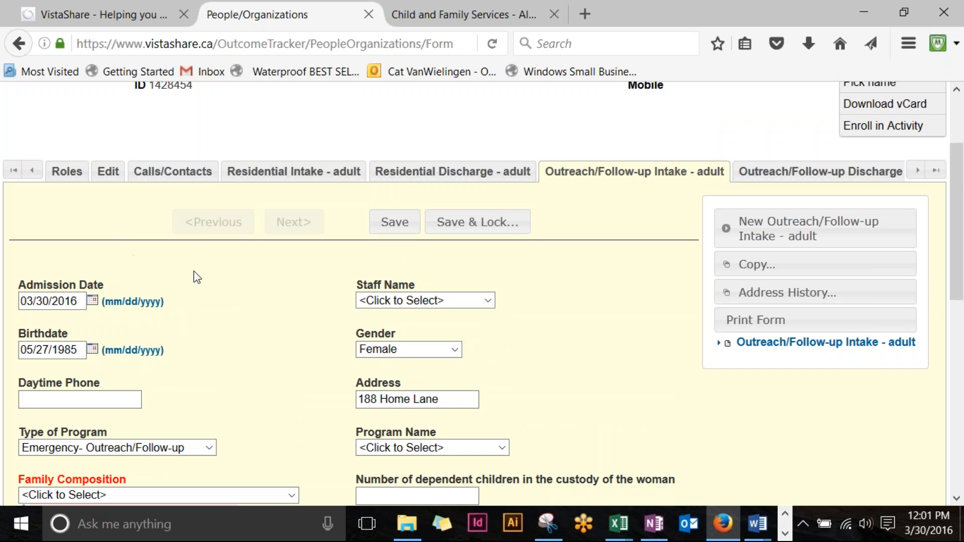
left_click(488, 300)
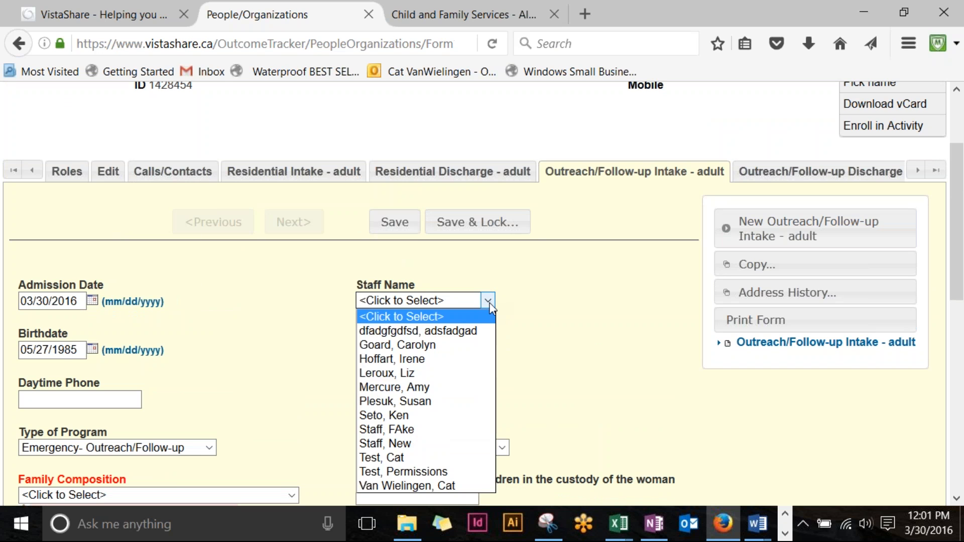
left_click(421, 486)
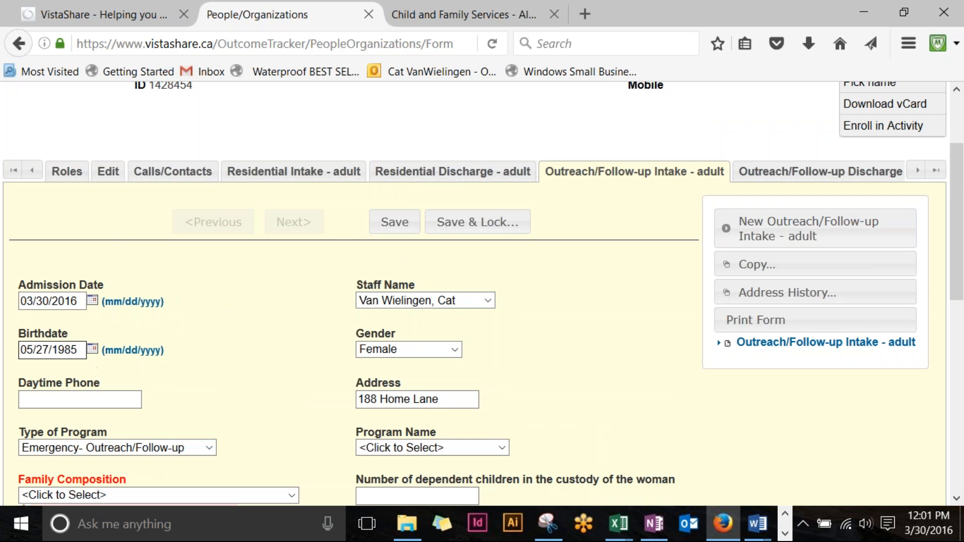
Step: Set program to Residential, family composition to A single client, primary family member No
scroll(359, 353, "down", 2)
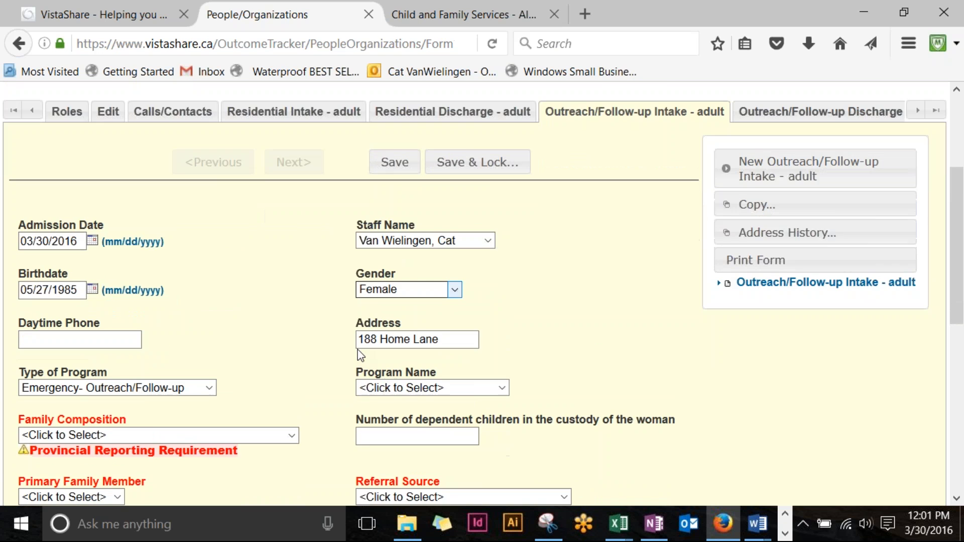
scroll(329, 334, "down", 2)
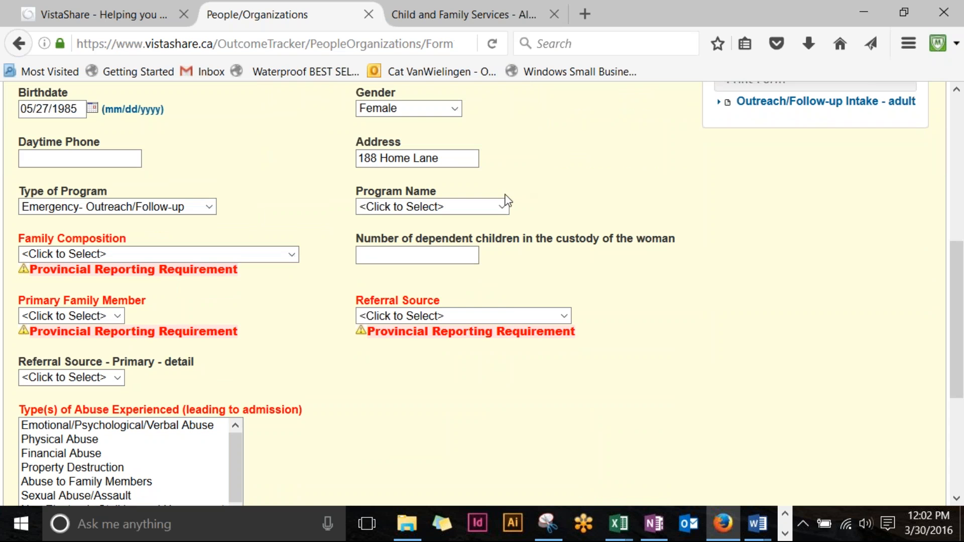
left_click(500, 207)
left_click(412, 308)
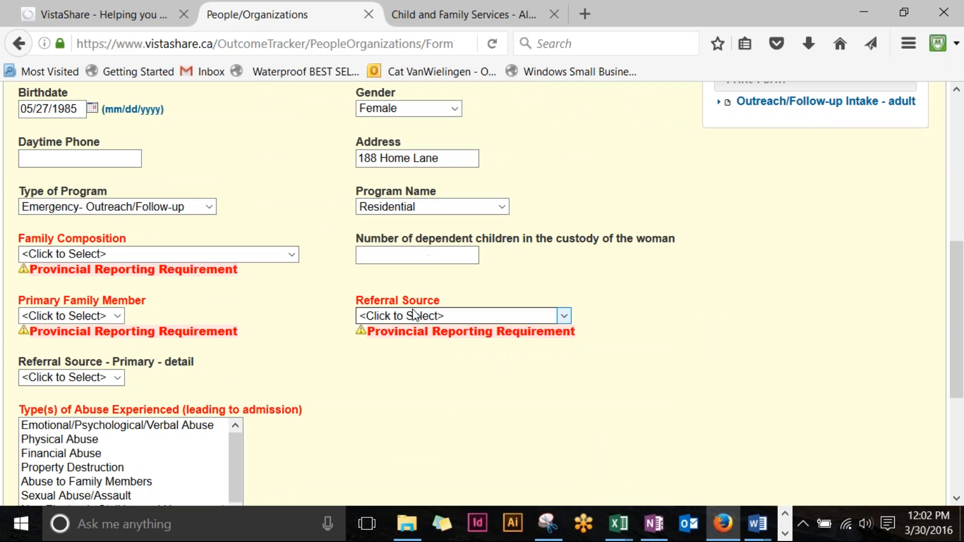
left_click(296, 256)
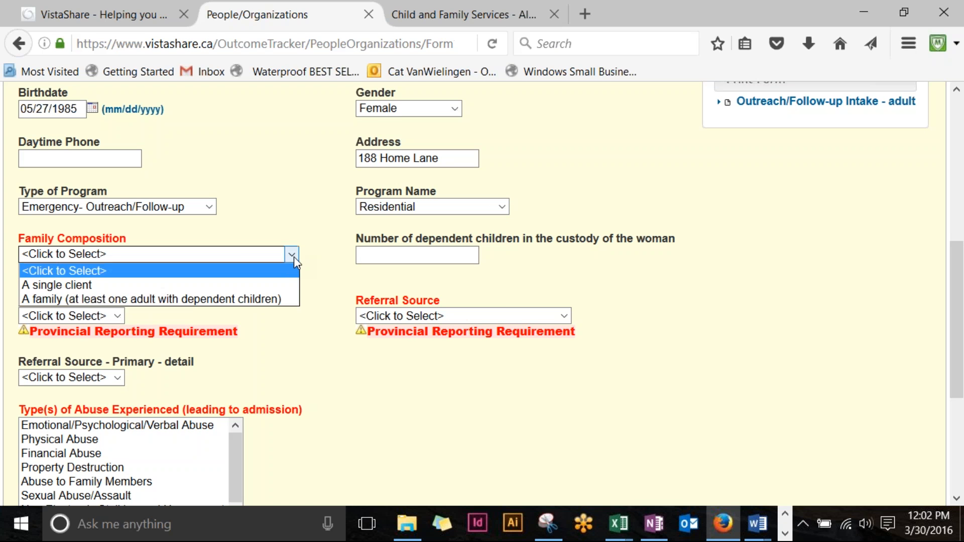
left_click(252, 286)
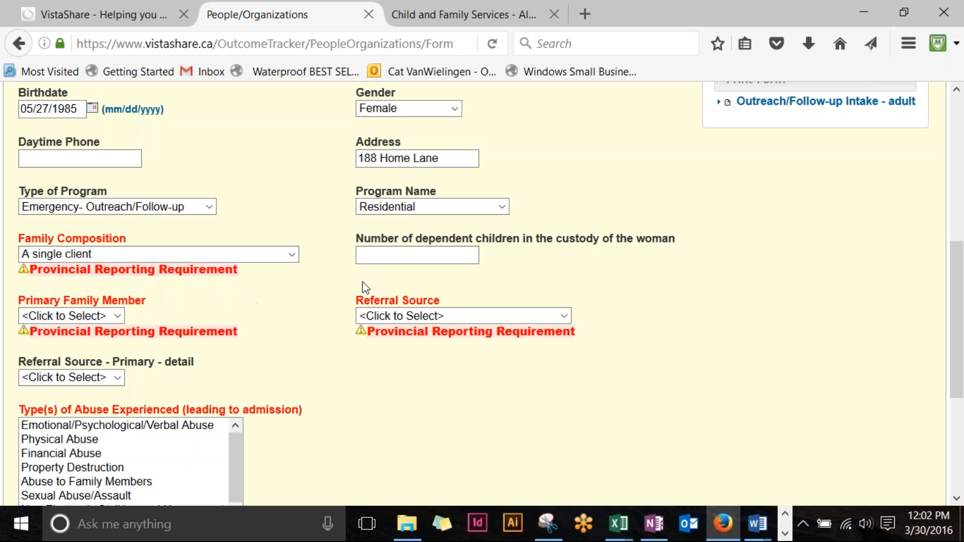
left_click(118, 316)
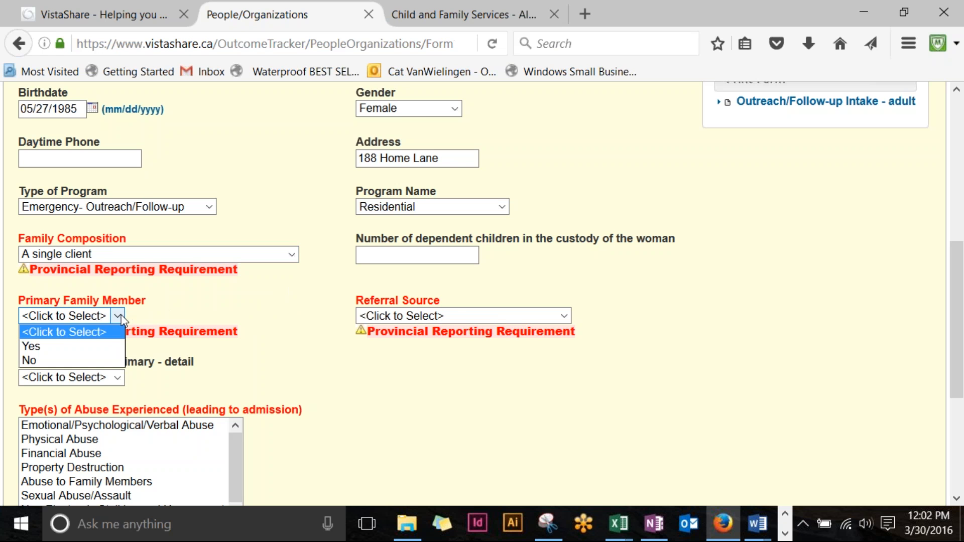
left_click(91, 361)
Step: Set the referral source to Emergency DV Shelter and select the abuse types
left_click(466, 315)
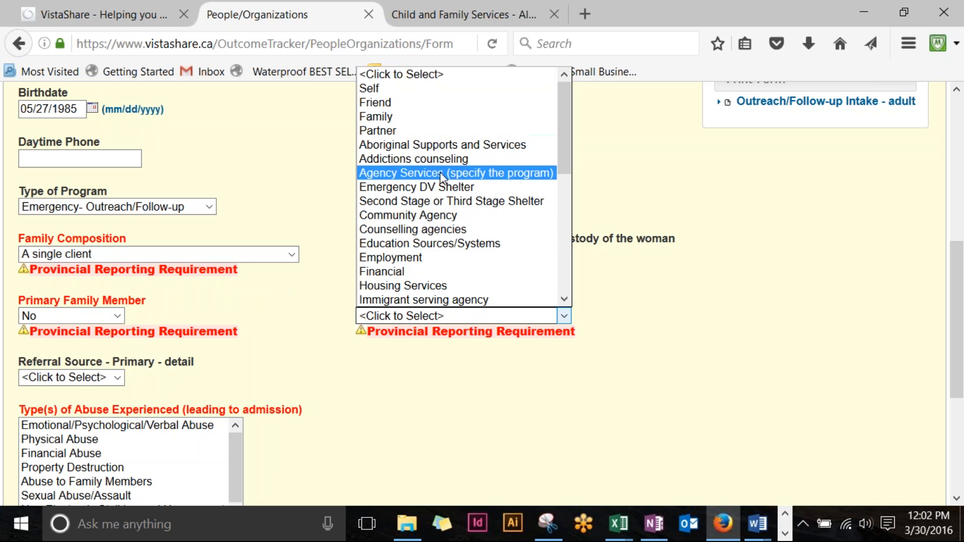
left_click(428, 188)
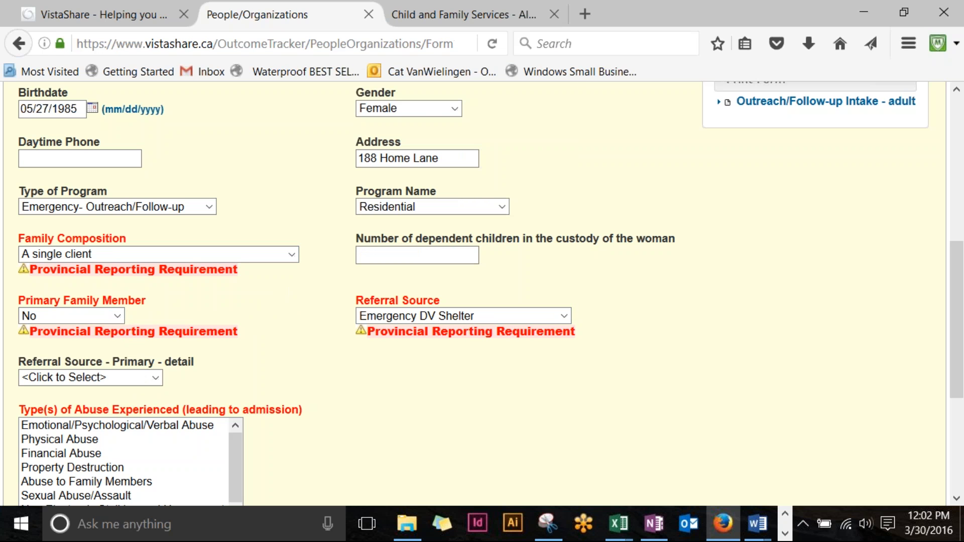
scroll(533, 358, "down", 4)
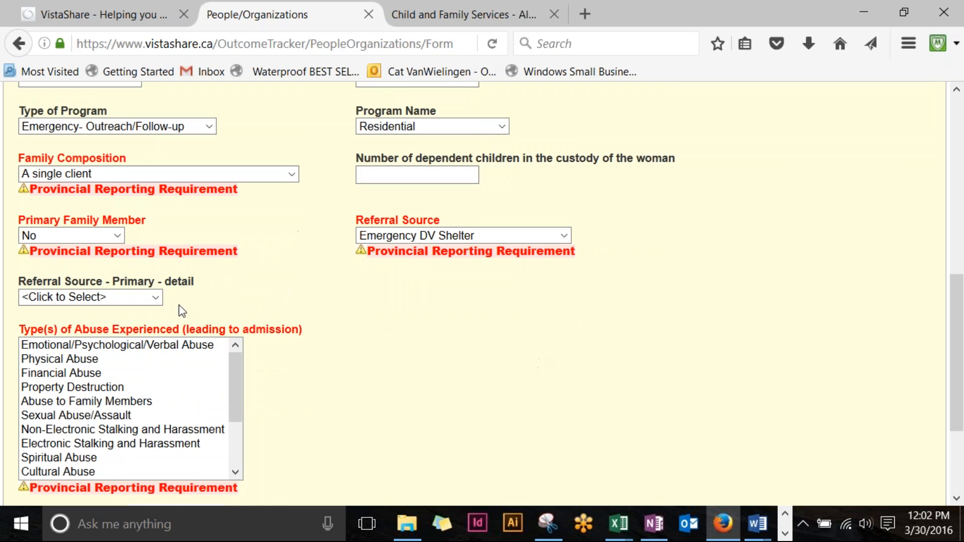
scroll(139, 323, "down", 2)
left_click_drag(85, 279, 88, 363)
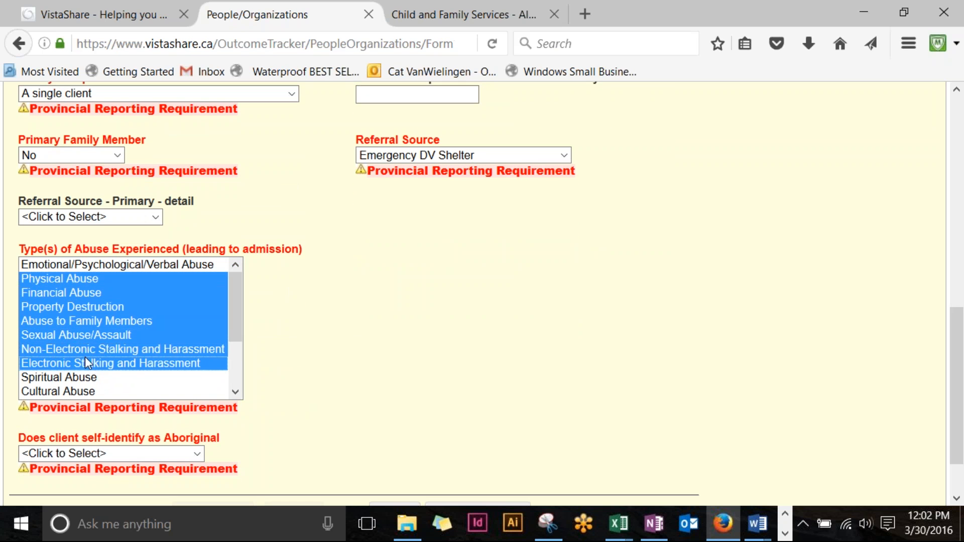
scroll(412, 286, "down", 3)
Step: Answer No to Aboriginal and born in Canada, time in Canada Between 1 and 2 years, then save
left_click(198, 387)
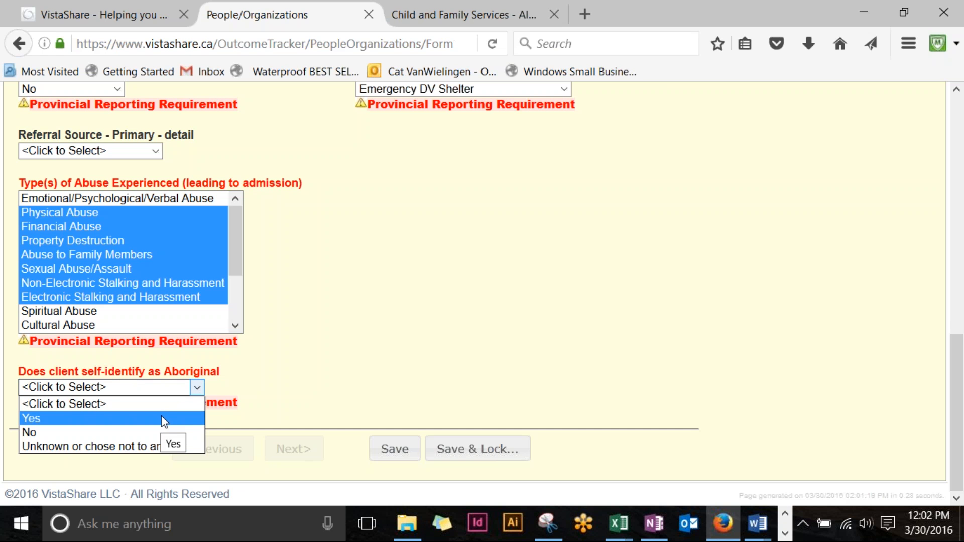
left_click(150, 432)
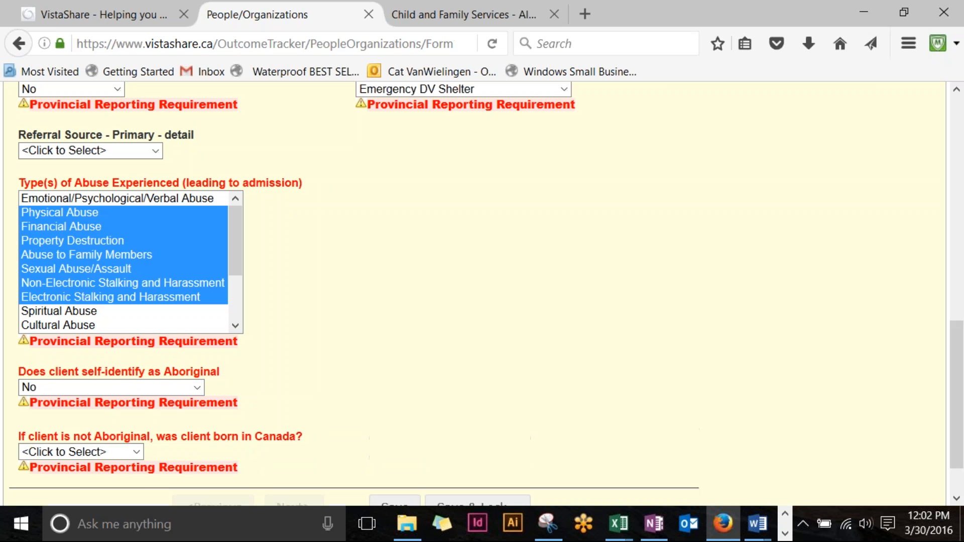
left_click(134, 452)
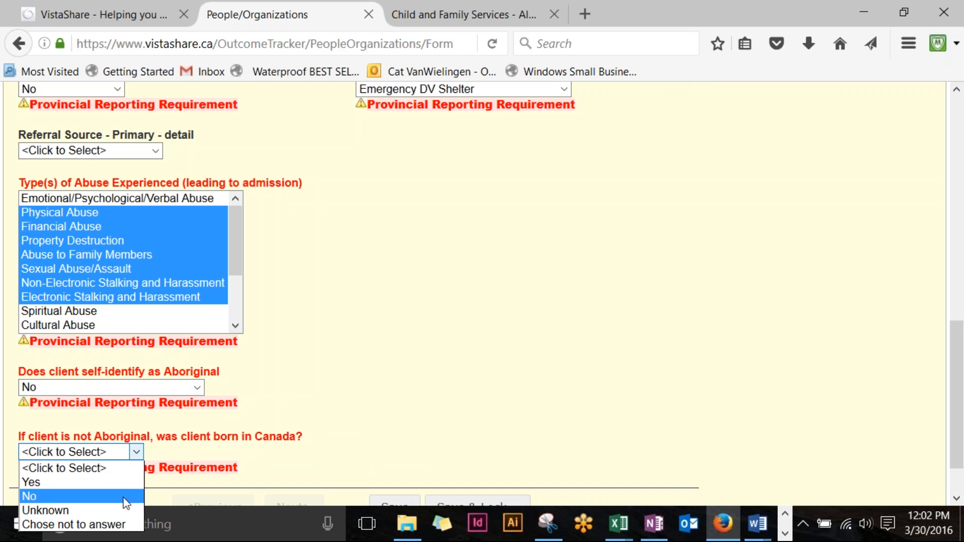
left_click(129, 496)
scroll(397, 366, "down", 3)
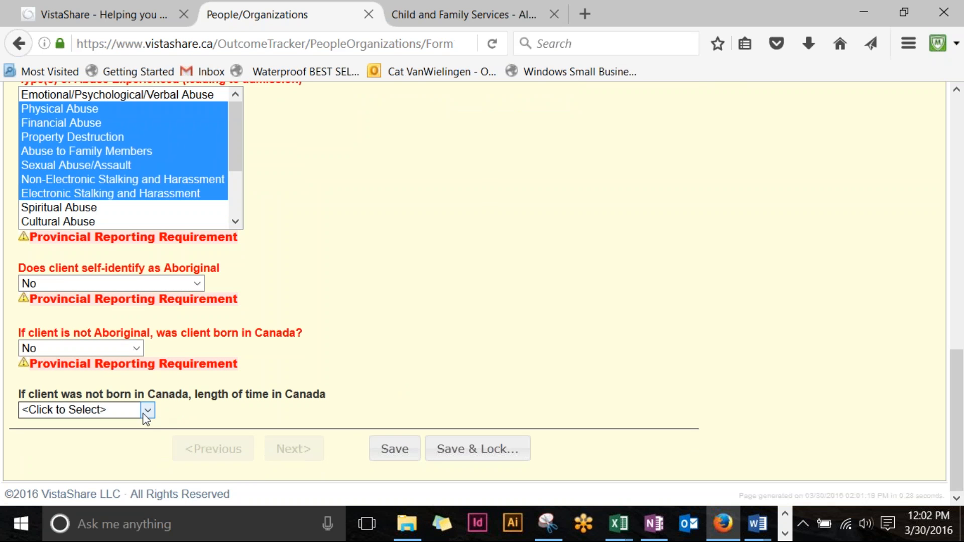
left_click(143, 410)
left_click(129, 455)
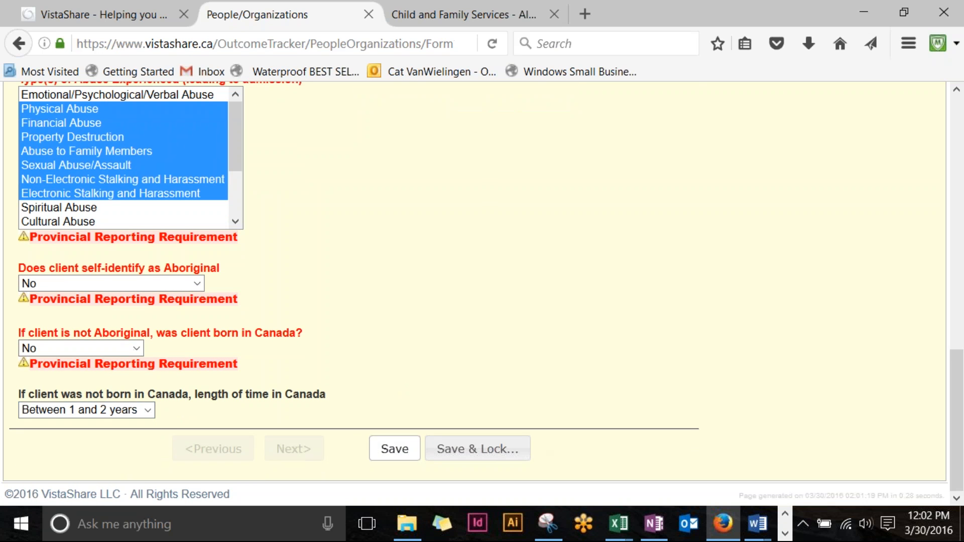
left_click(395, 448)
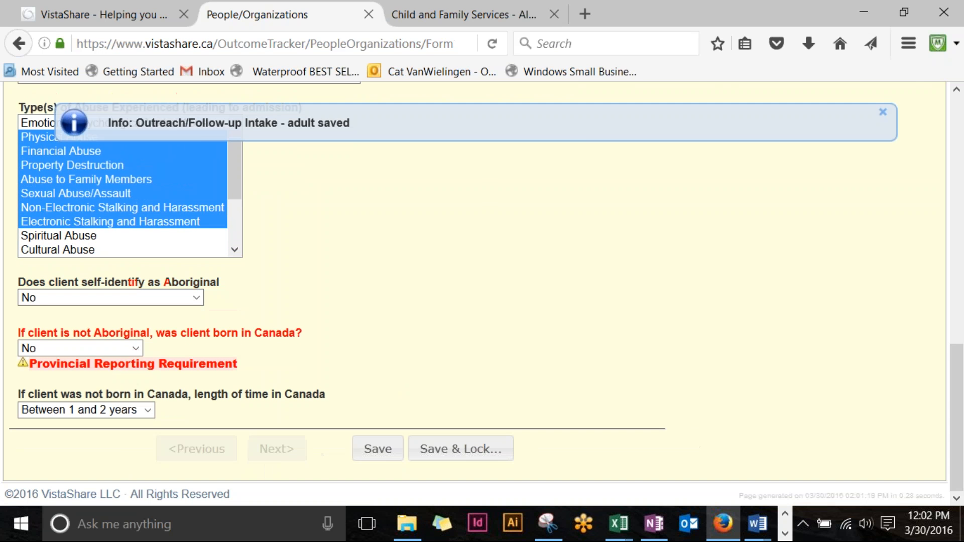
scroll(625, 173, "up", 12)
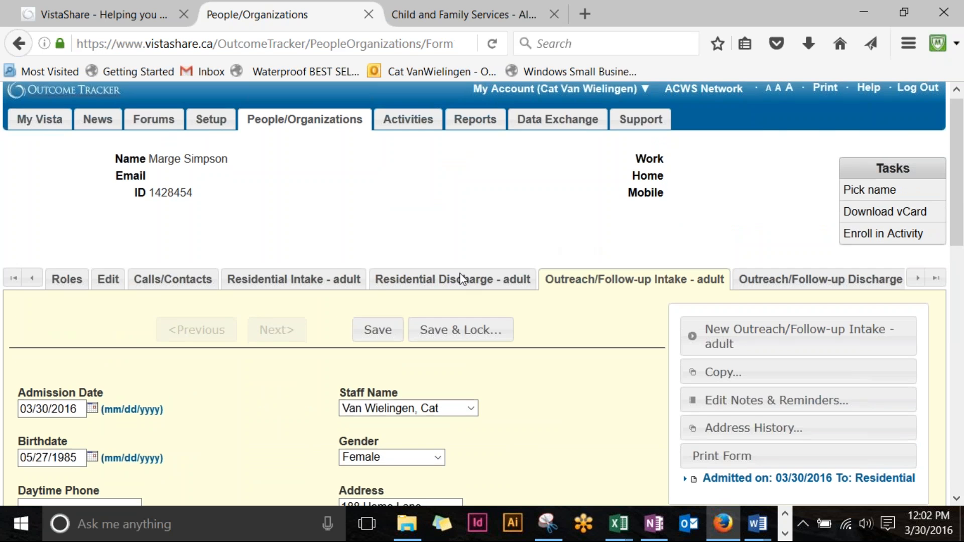
scroll(462, 274, "down", 3)
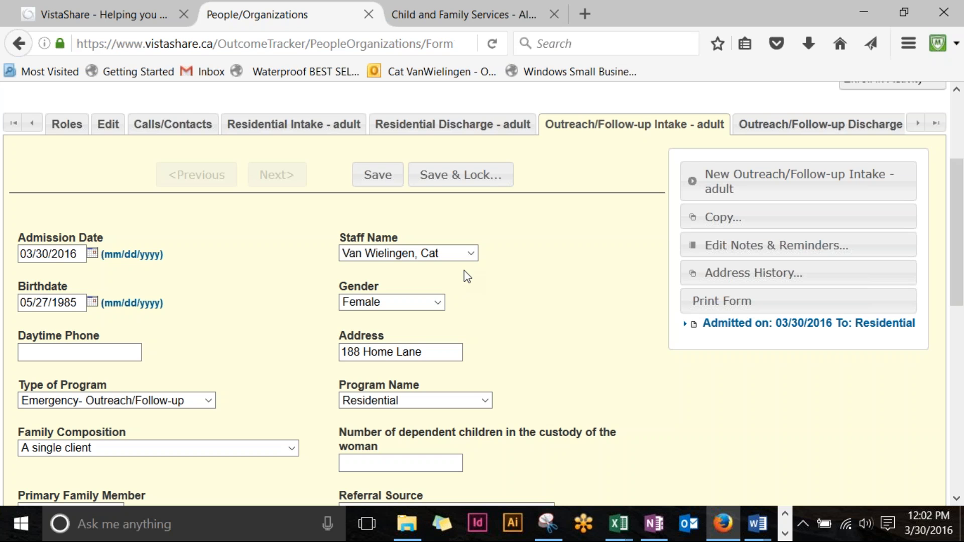
scroll(438, 304, "down", 2)
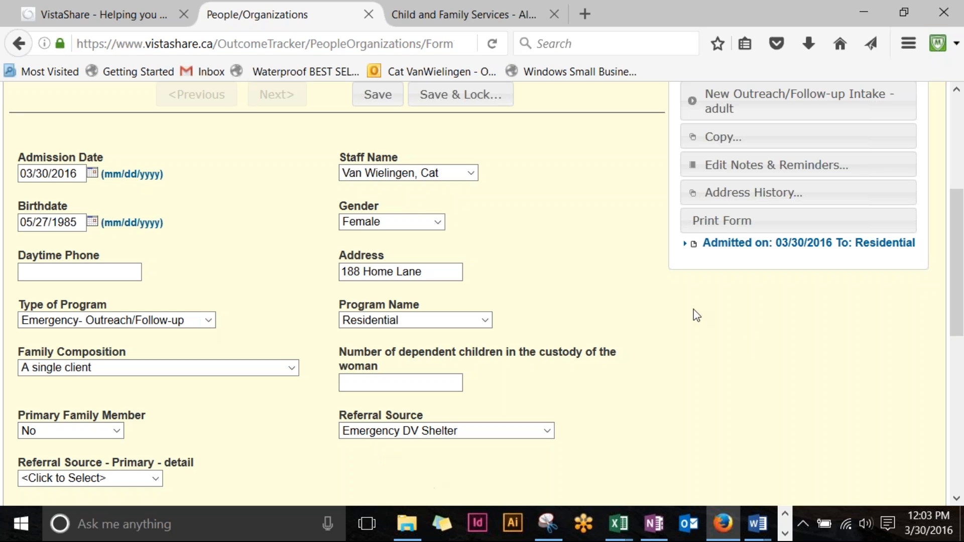
left_click(931, 38)
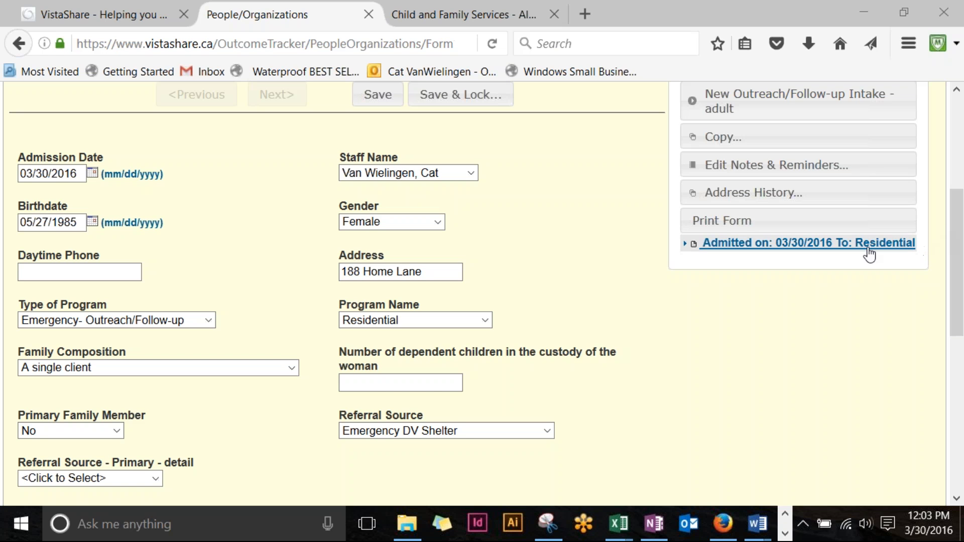
Step: Switch the intake's Program Name from Residential to Outreach/Follow-up and save the intake
left_click(484, 320)
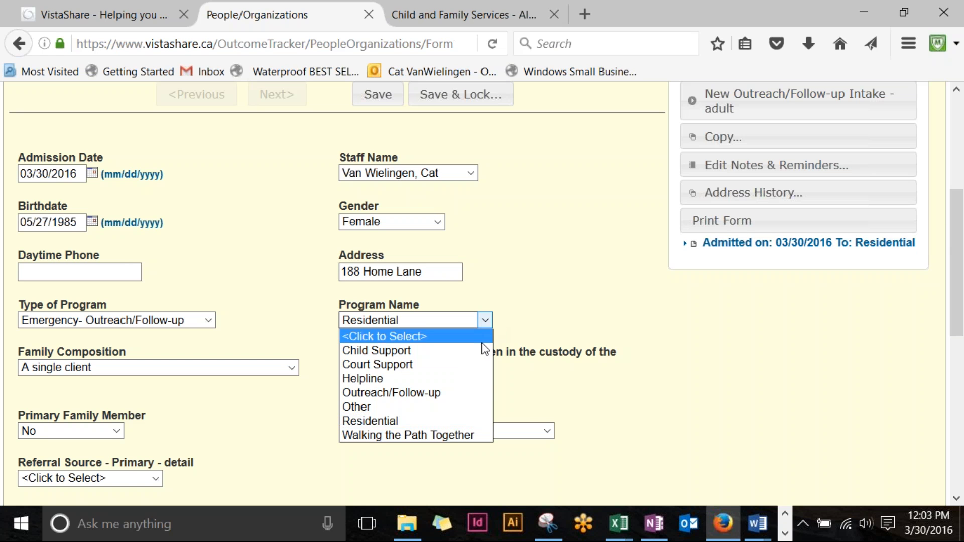
key("Up")
key("Up")
key("Up")
key("Up")
left_click(415, 393)
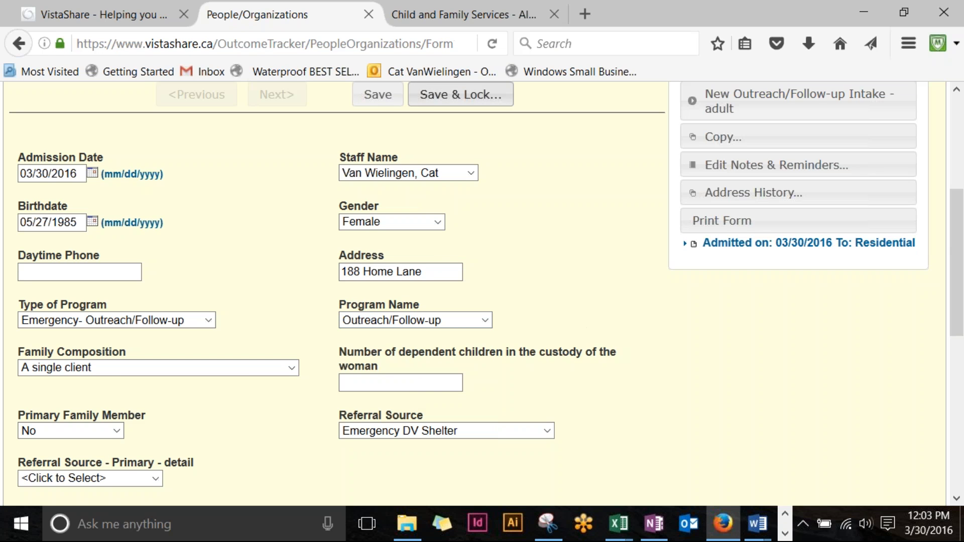
left_click(368, 94)
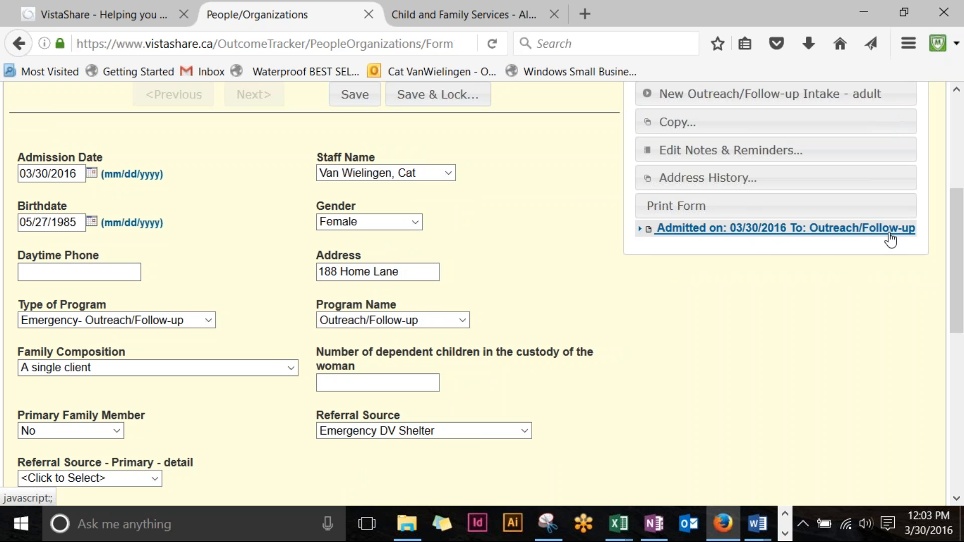
scroll(693, 248, "down", 1)
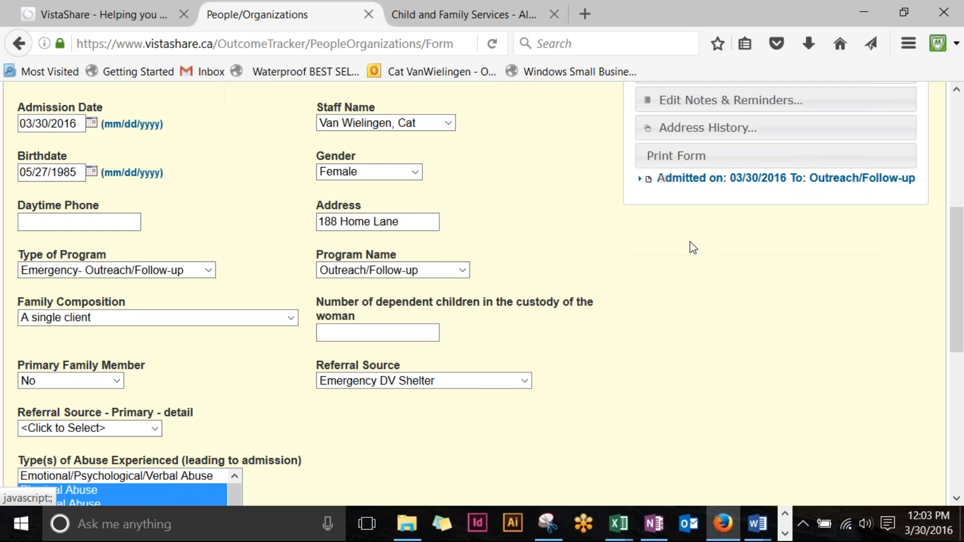
scroll(693, 247, "down", 7)
scroll(689, 248, "up", 5)
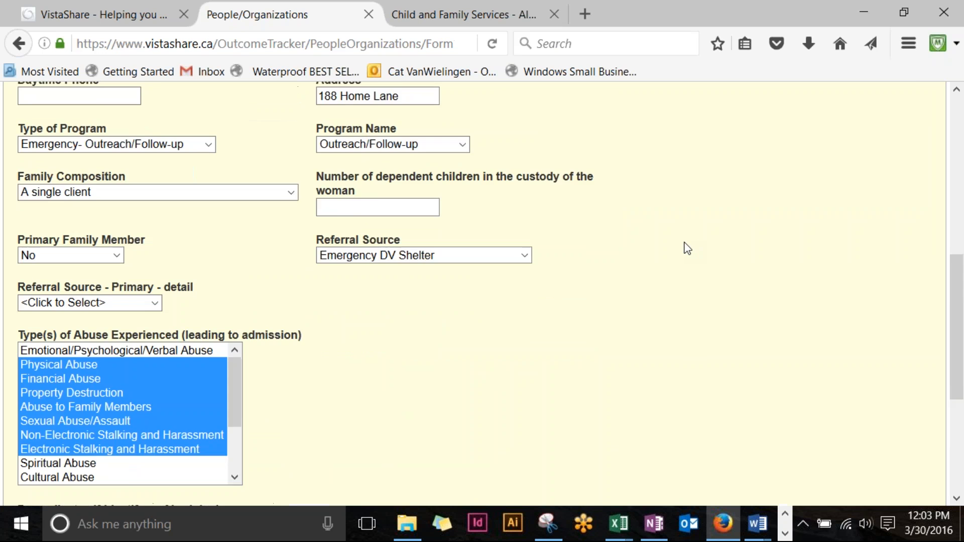
scroll(688, 248, "up", 8)
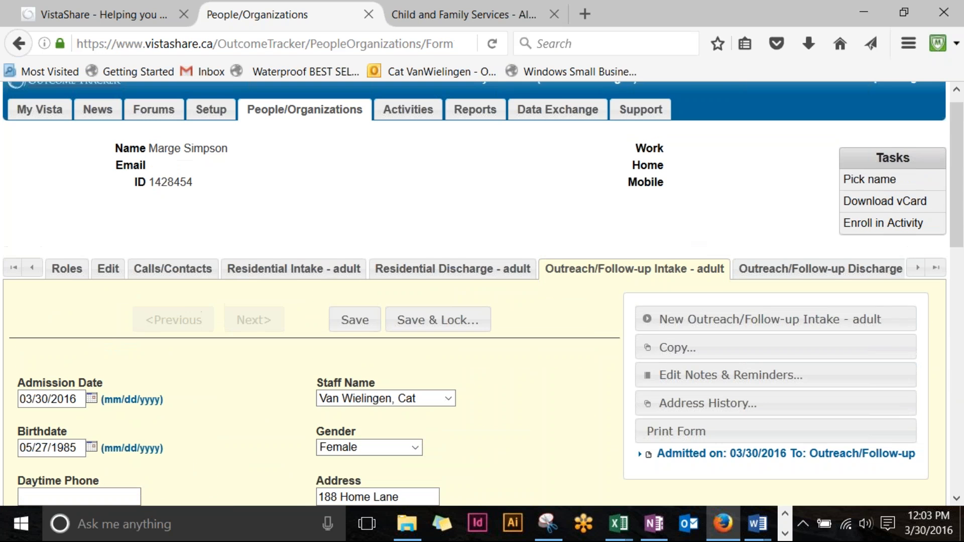
left_click(296, 270)
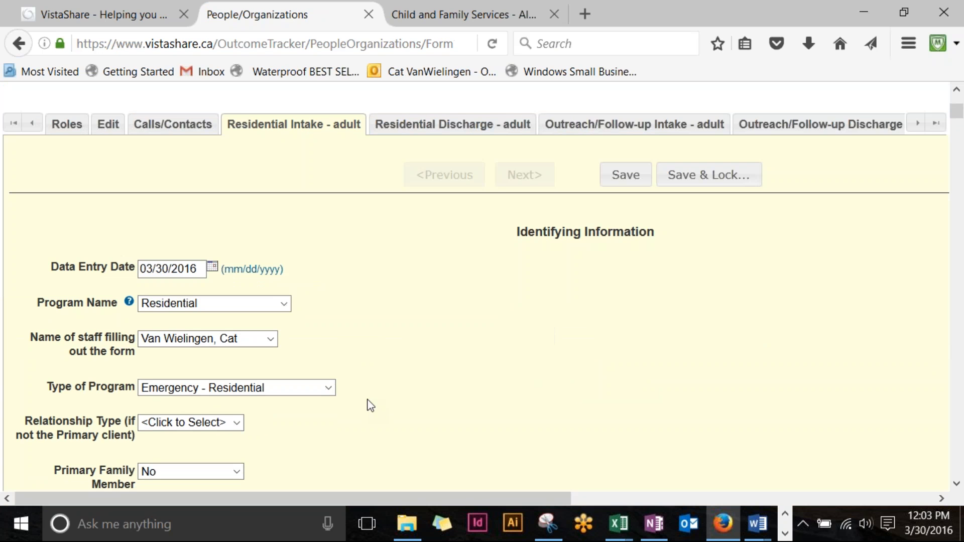
left_click_drag(347, 499, 405, 444)
scroll(488, 241, "up", 3)
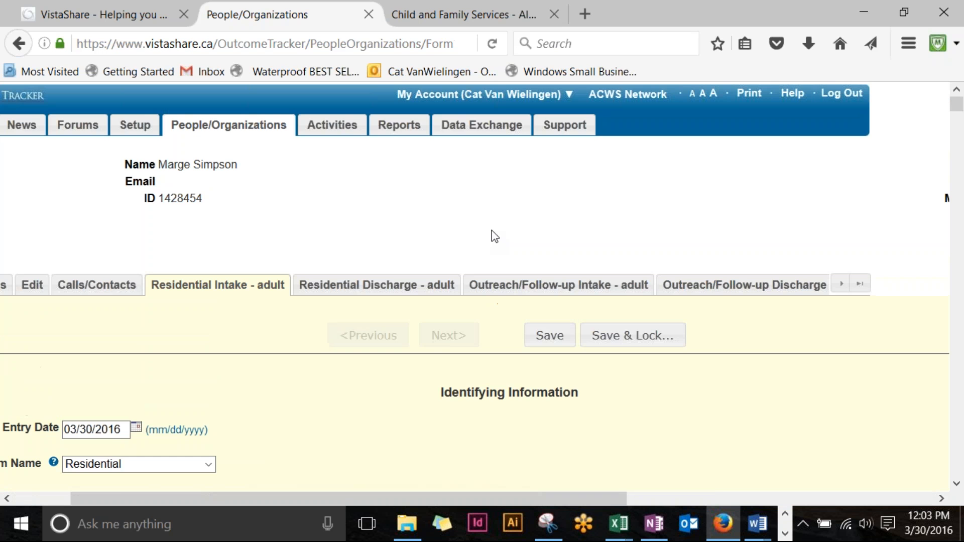
left_click(553, 294)
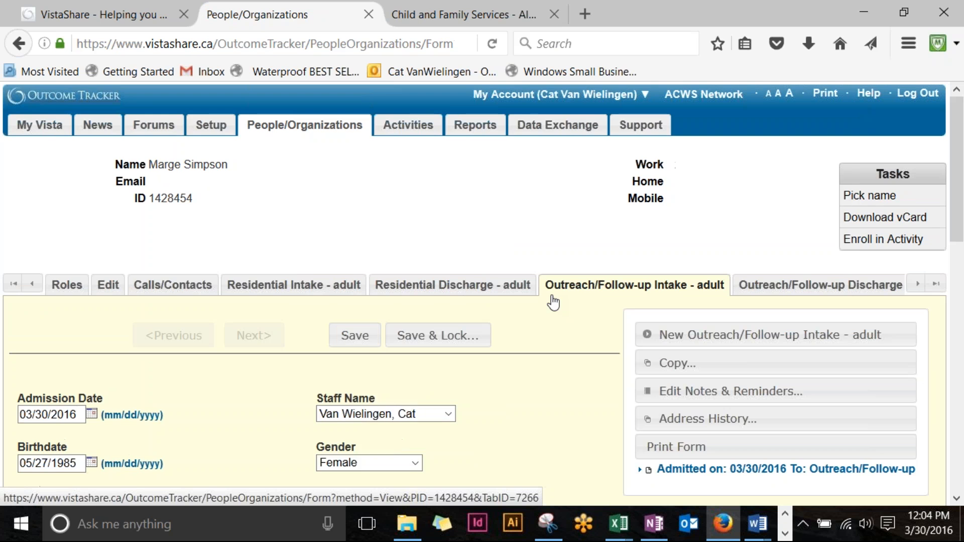
scroll(553, 291, "down", 4)
scroll(552, 287, "up", 3)
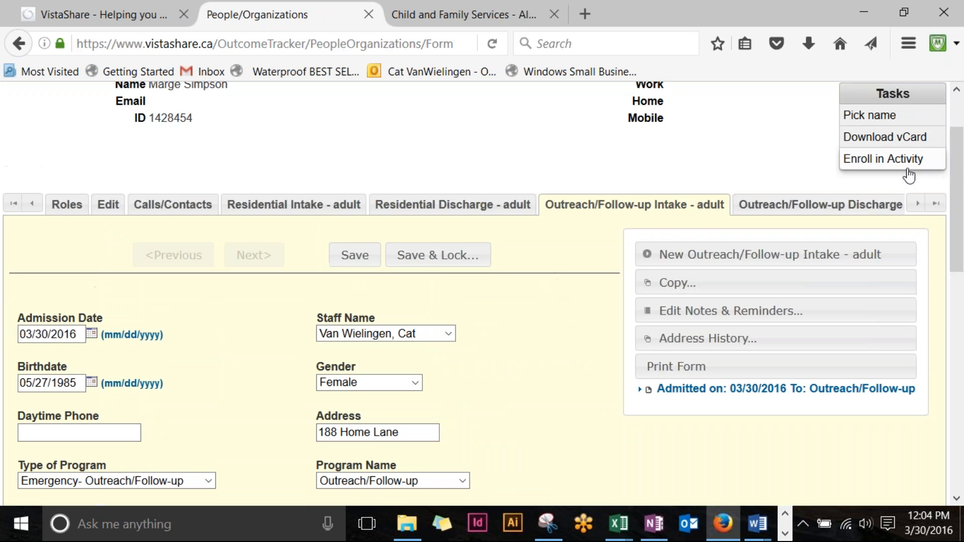
left_click(916, 206)
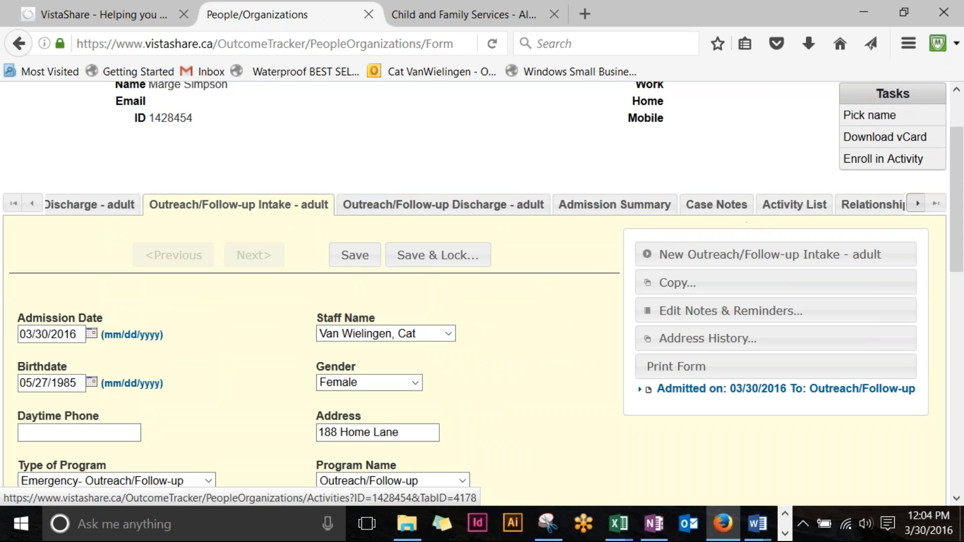
Step: Set the case note's Enrollment Link to 'Admitted on: 03/30/2016 To: Outreach/Follow-up' and save it
left_click(718, 210)
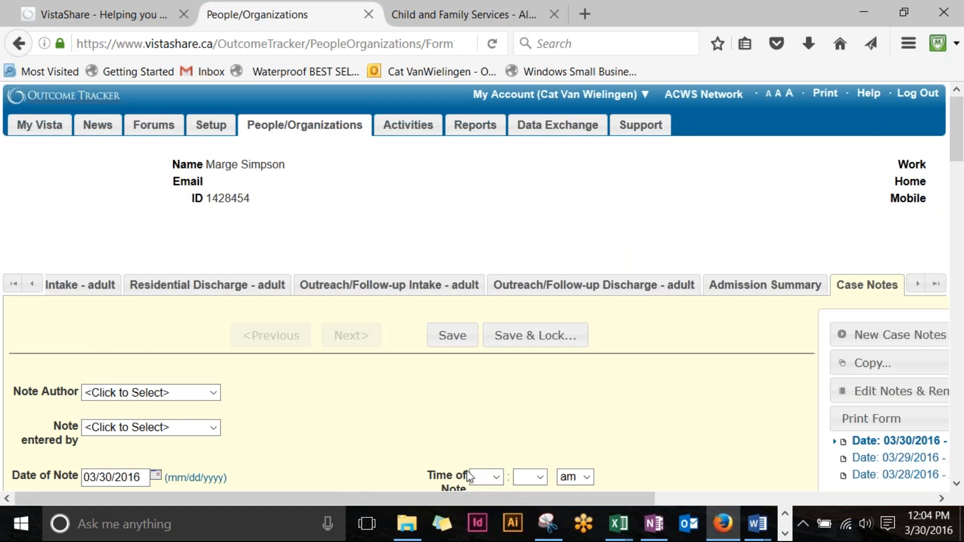
scroll(487, 404, "down", 3)
scroll(489, 406, "down", 3)
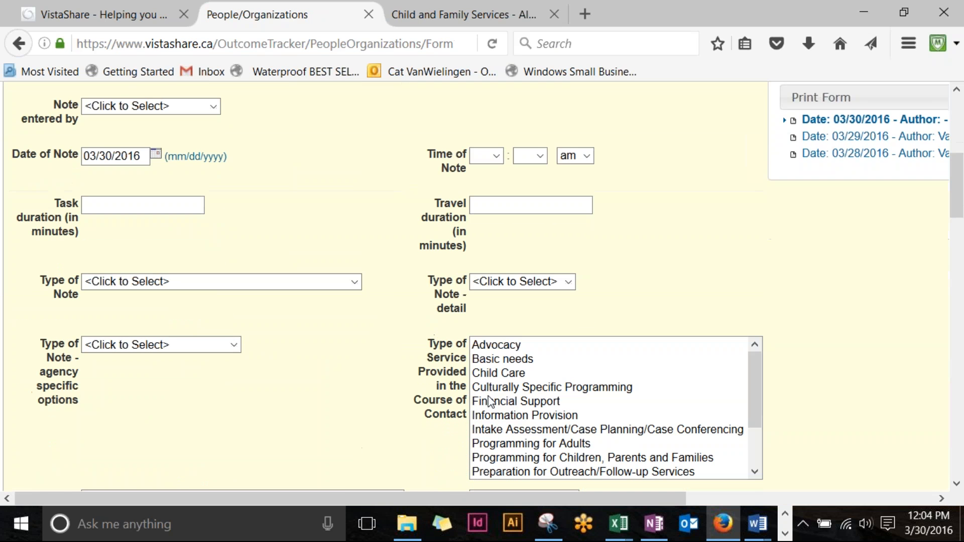
scroll(417, 377, "down", 15)
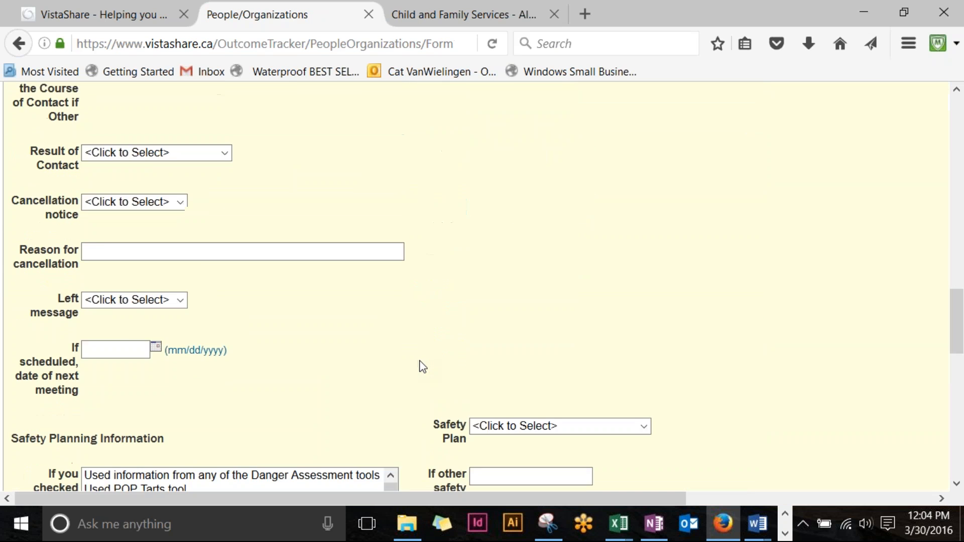
scroll(420, 367, "down", 5)
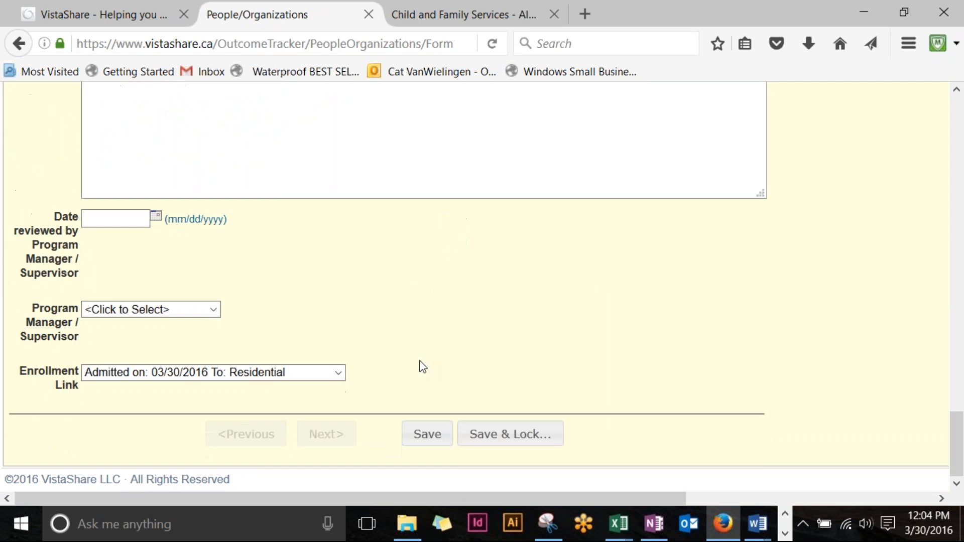
left_click(338, 373)
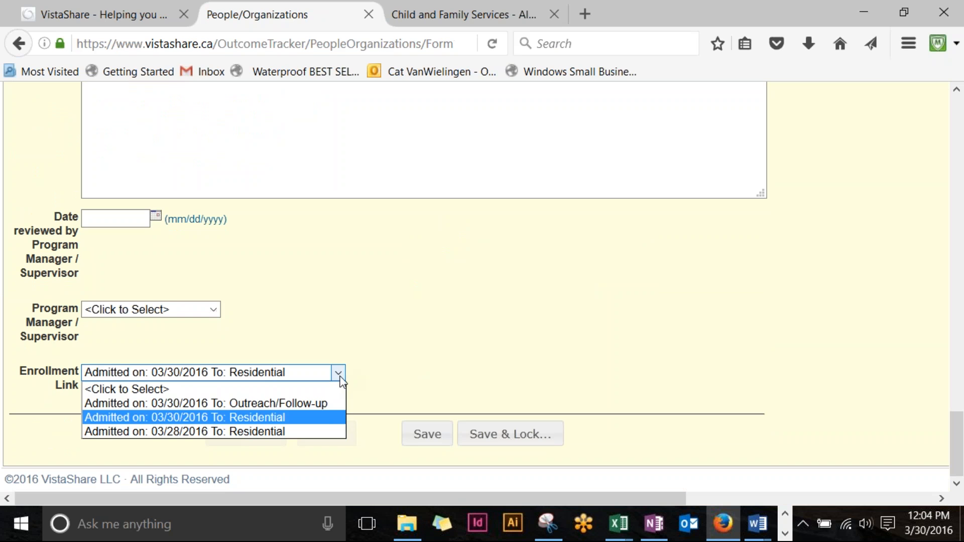
left_click(323, 405)
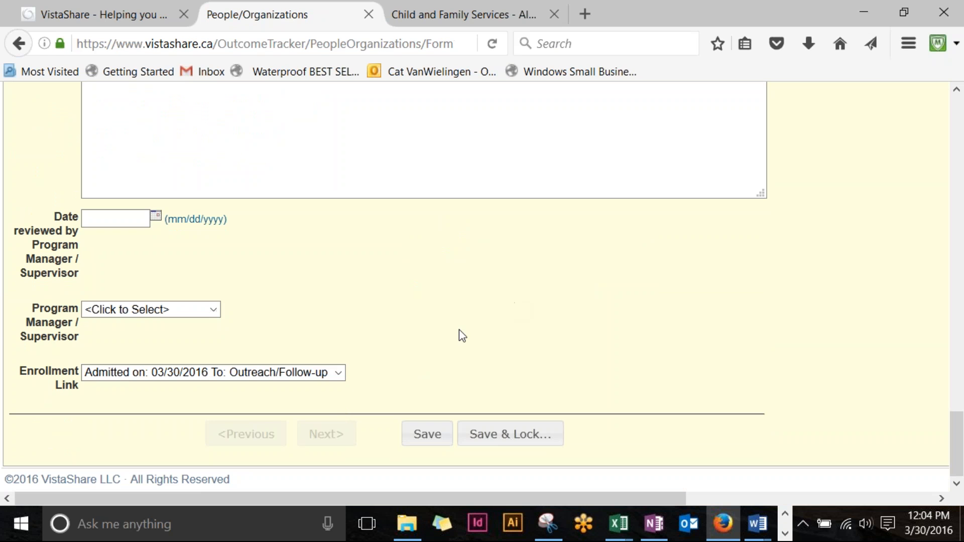
left_click(339, 373)
left_click(341, 374)
left_click(429, 435)
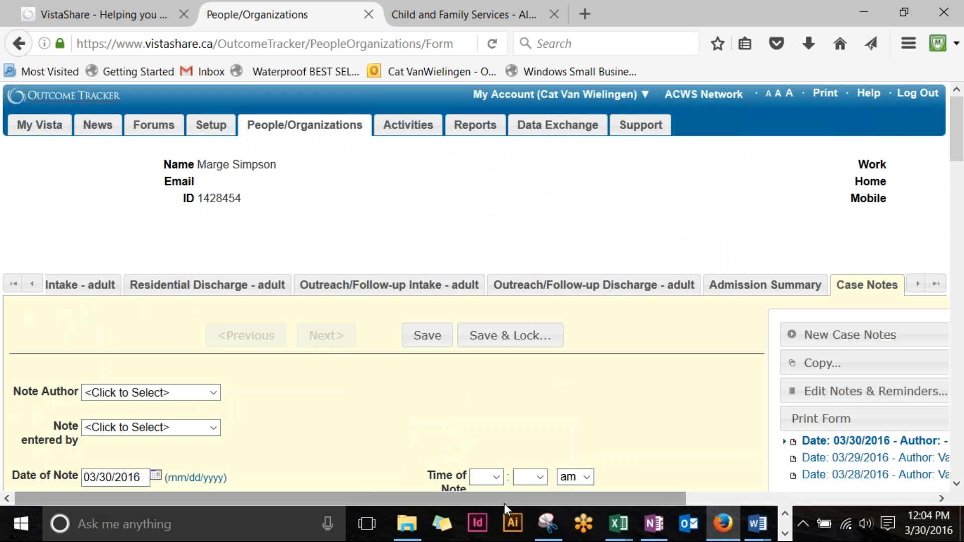
left_click_drag(504, 500, 604, 498)
Step: Show the client's Activity List with its nine activities, then open the Outreach/Follow-up Discharge - adult form
left_click(806, 284)
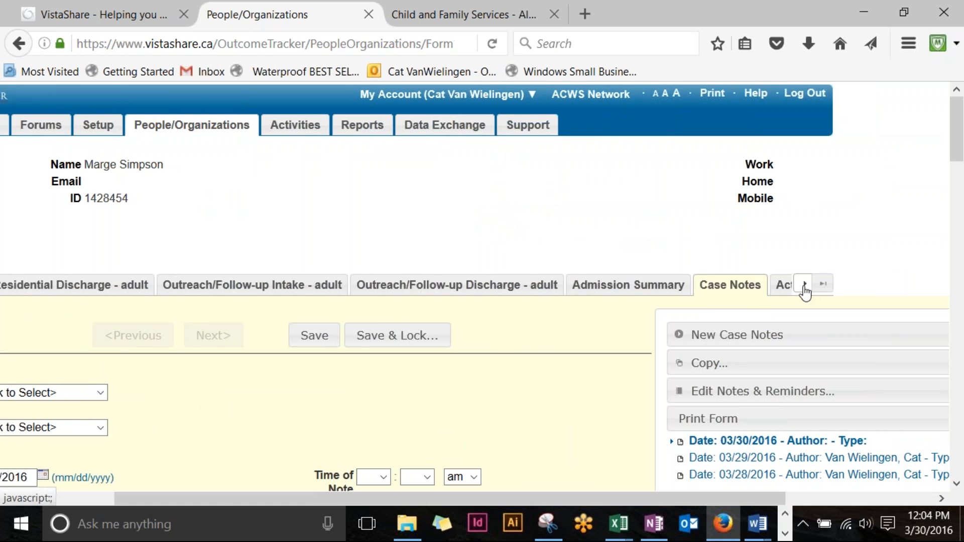
left_click(711, 287)
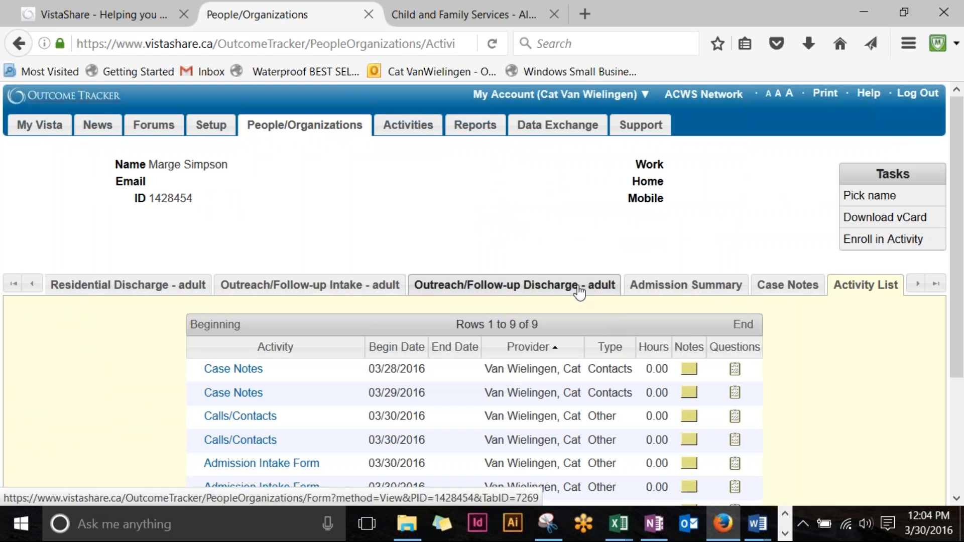
scroll(503, 276, "down", 3)
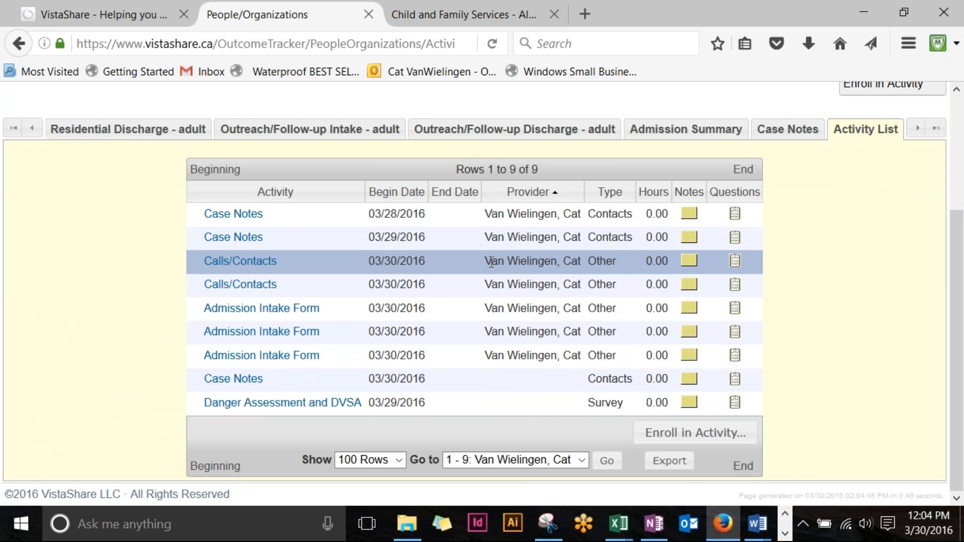
scroll(491, 263, "up", 3)
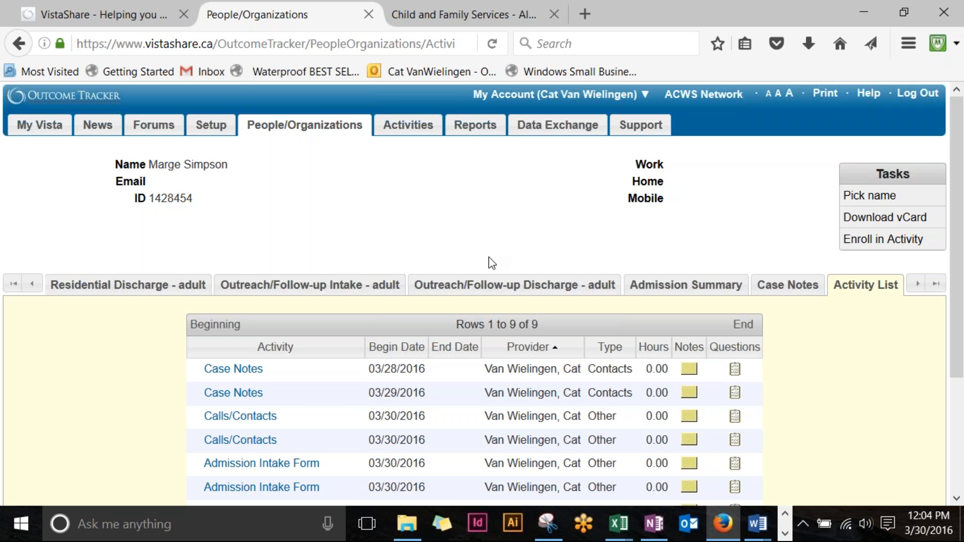
left_click(495, 290)
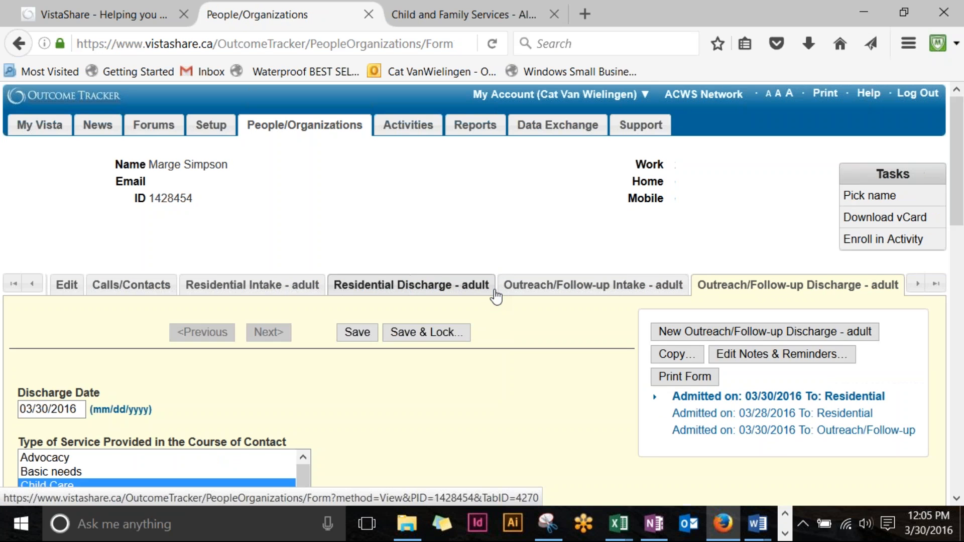
Step: Scroll the Outreach/Follow-up Discharge - adult form to its list of three enrollments
scroll(496, 297, "down", 3)
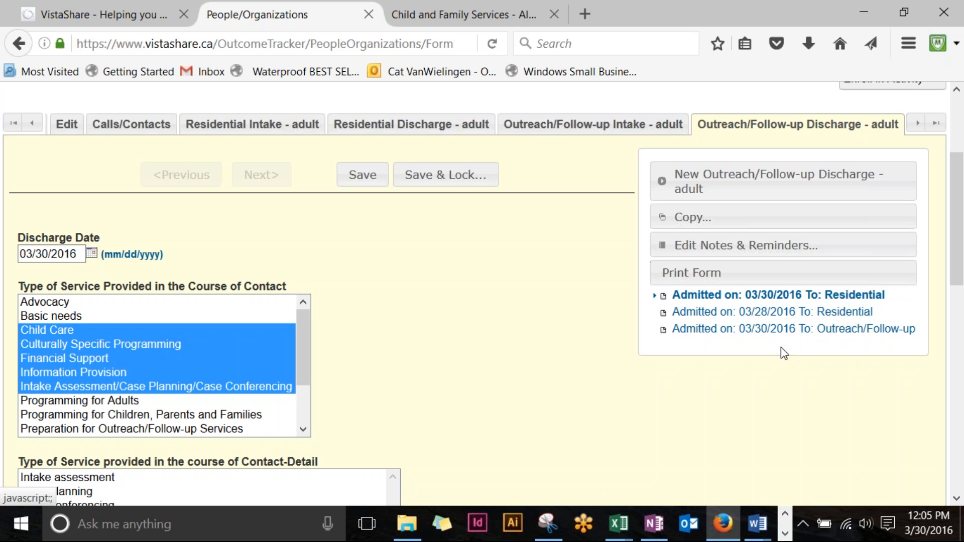
Step: Open the discharge for the Outreach/Follow-up admission and enter Discharge Date 03/30/2016
left_click(803, 329)
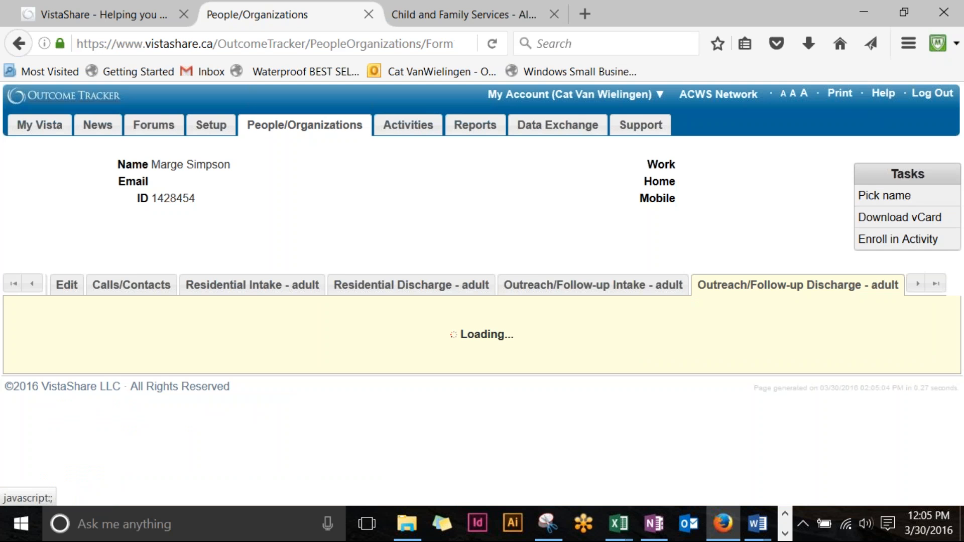
scroll(808, 282, "down", 5)
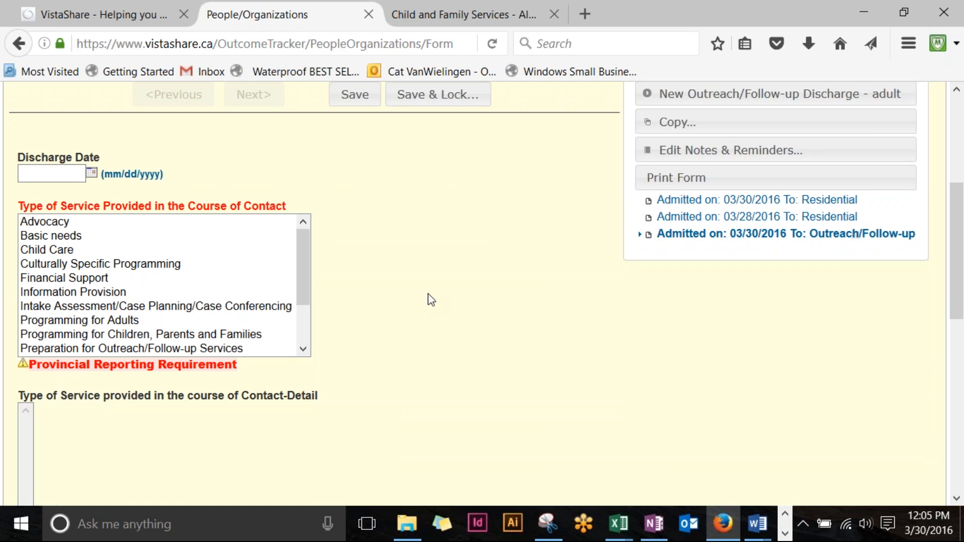
left_click(49, 173)
type("03302016")
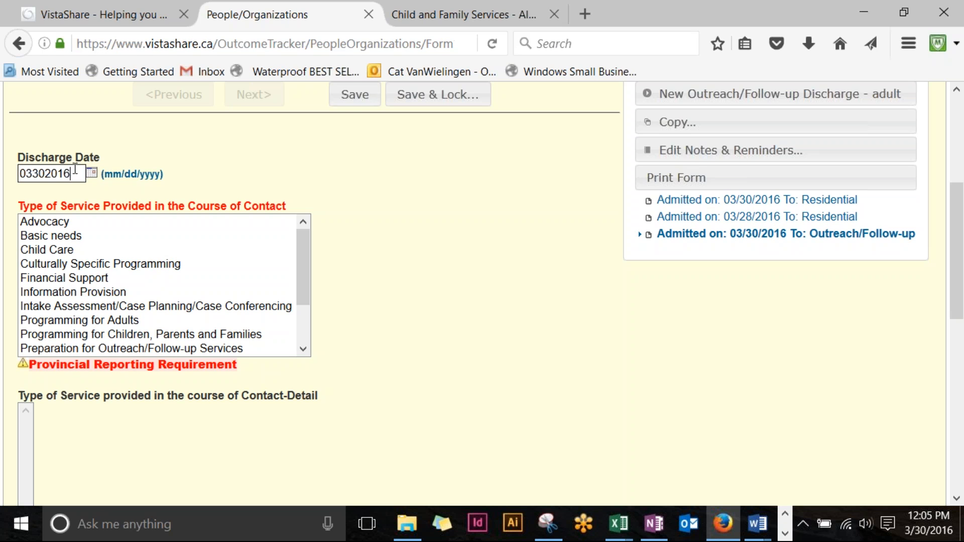
Step: Select services Financial Support, Information Provision and Intake Assessment/Case Planning/Case Conferencing, with Case planning detail
left_click_drag(166, 278, 156, 306)
scroll(155, 315, "down", 2)
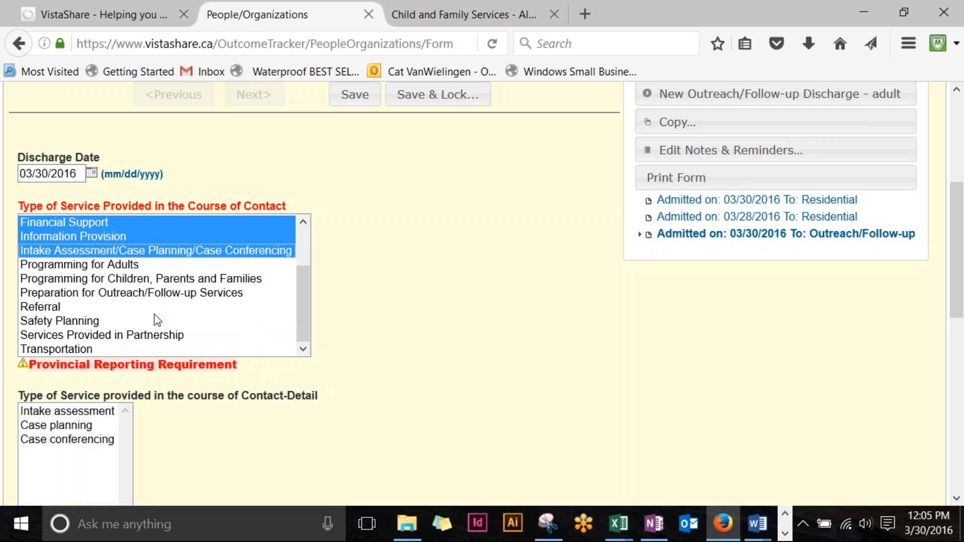
left_click(75, 426)
Step: Select referrals with details Emergency - On reserve and Family violence Information Line
scroll(475, 365, "down", 5)
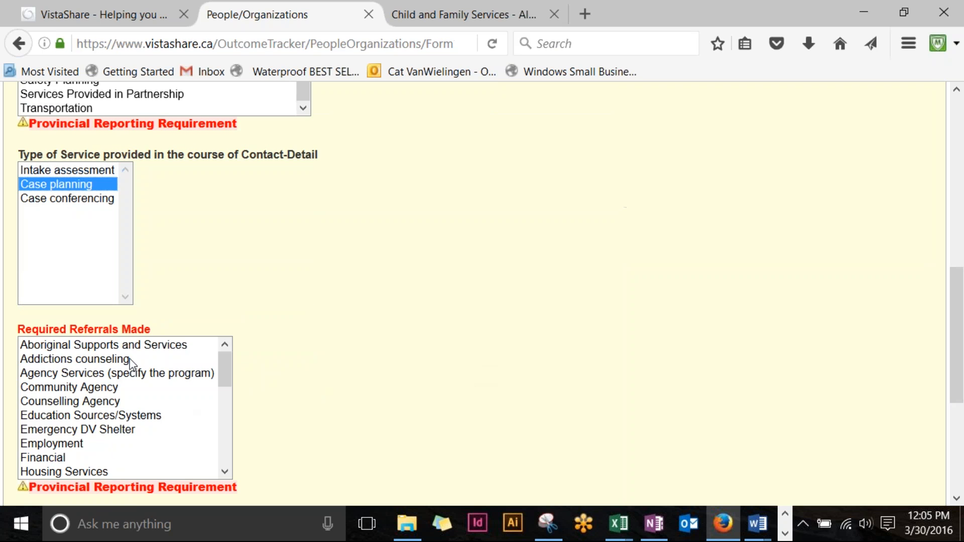
left_click_drag(132, 362, 125, 444)
scroll(432, 326, "down", 6)
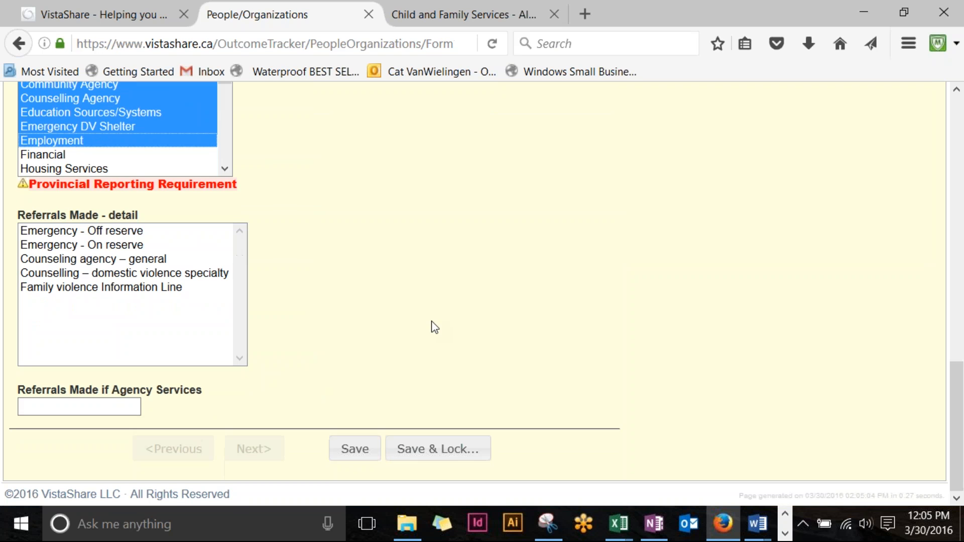
left_click(125, 246)
scroll(552, 352, "up", 10)
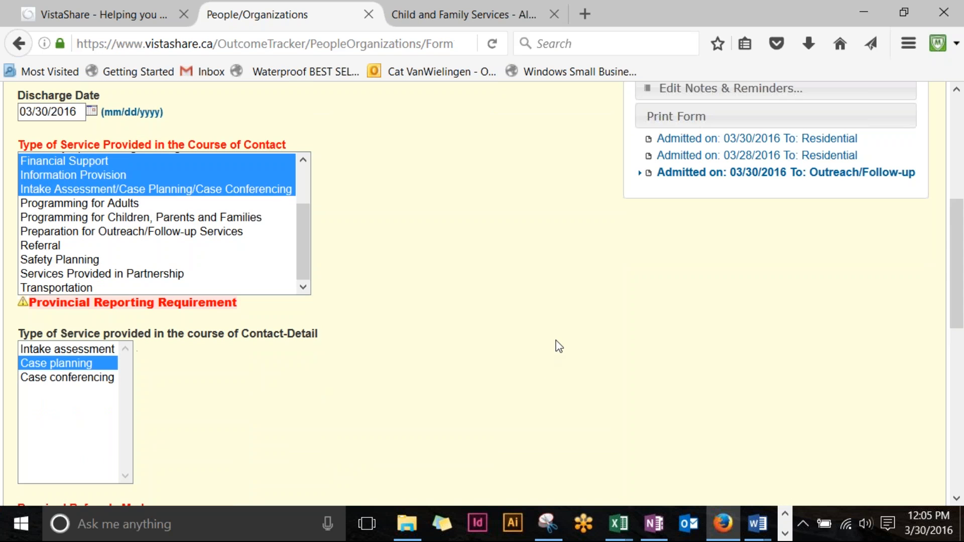
scroll(555, 344, "down", 8)
left_click(101, 369)
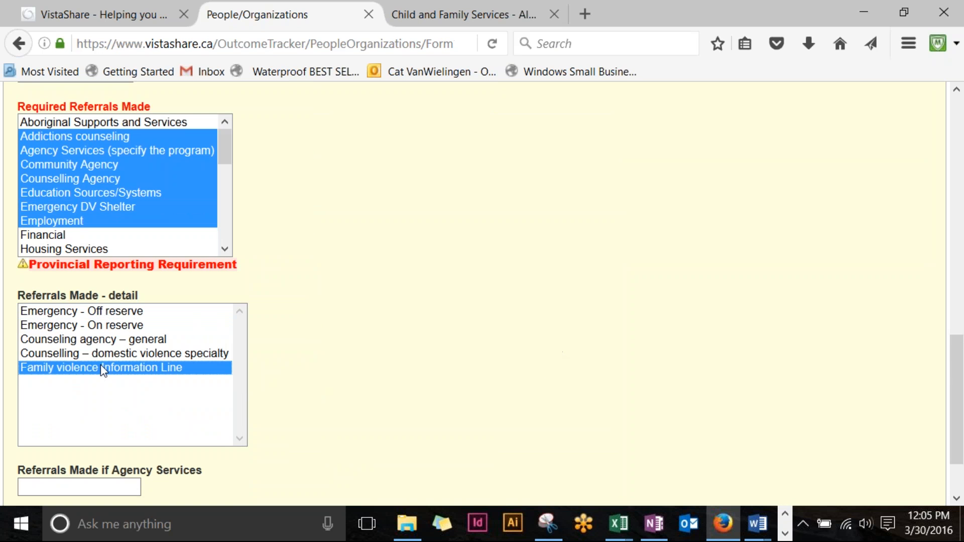
scroll(522, 425, "down", 2)
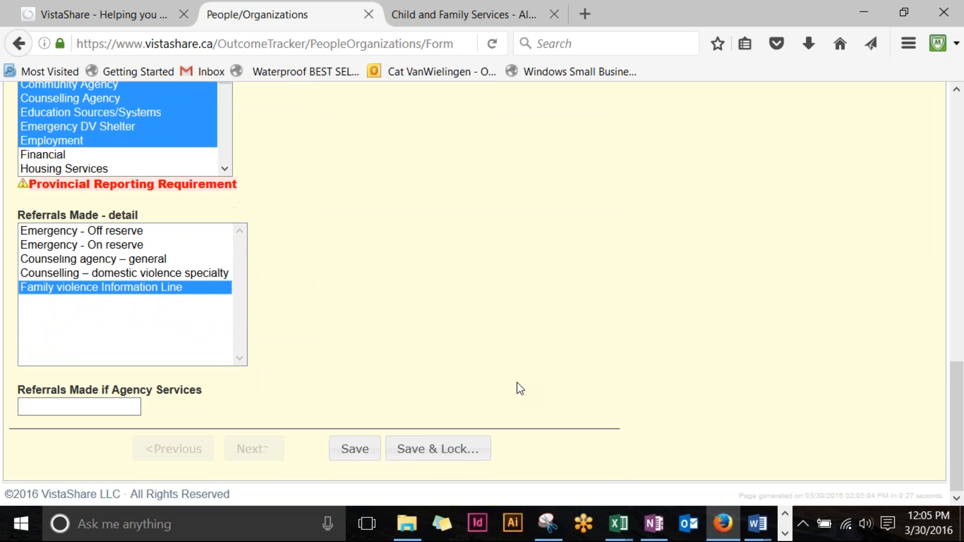
Step: Save the completed Outreach/Follow-up discharge form
left_click(370, 451)
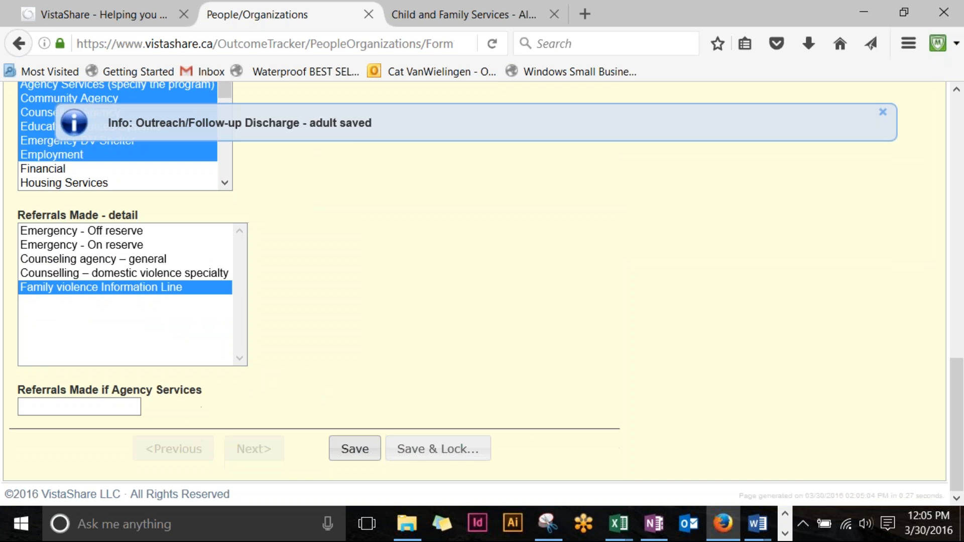
scroll(534, 415, "down", 5)
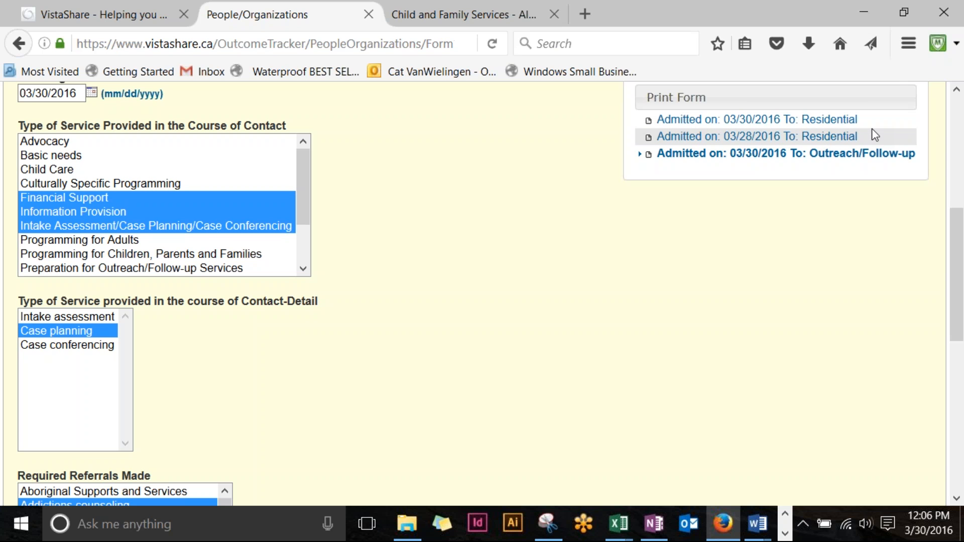
scroll(875, 135, "up", 5)
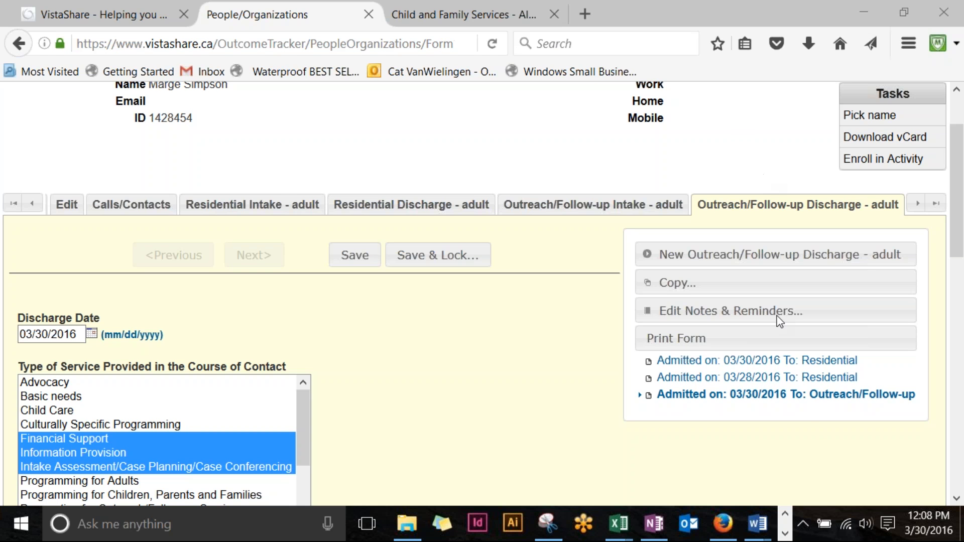
left_click(786, 536)
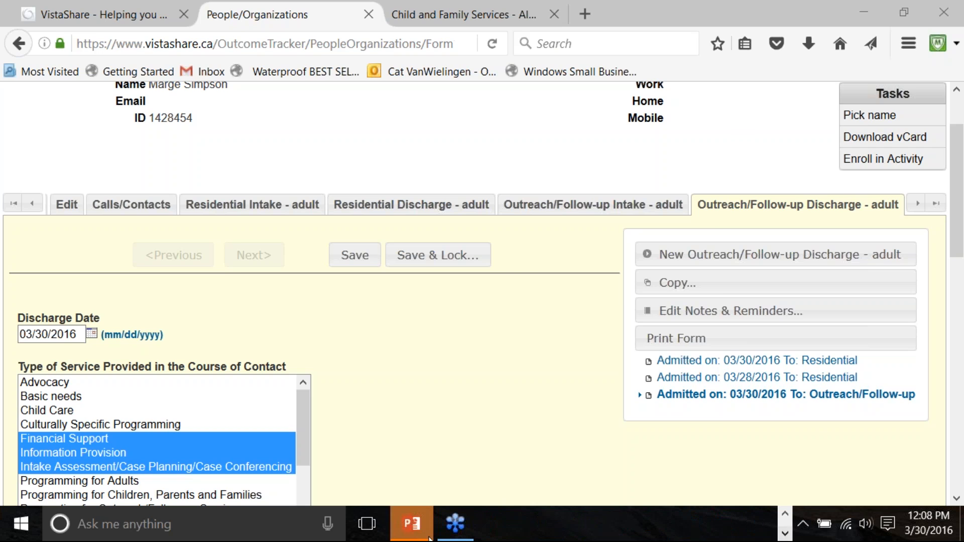
Step: Bring up the Outcome Tracker Basic Training deck and start the slide show from slide 4, Disclaimer
left_click(412, 524)
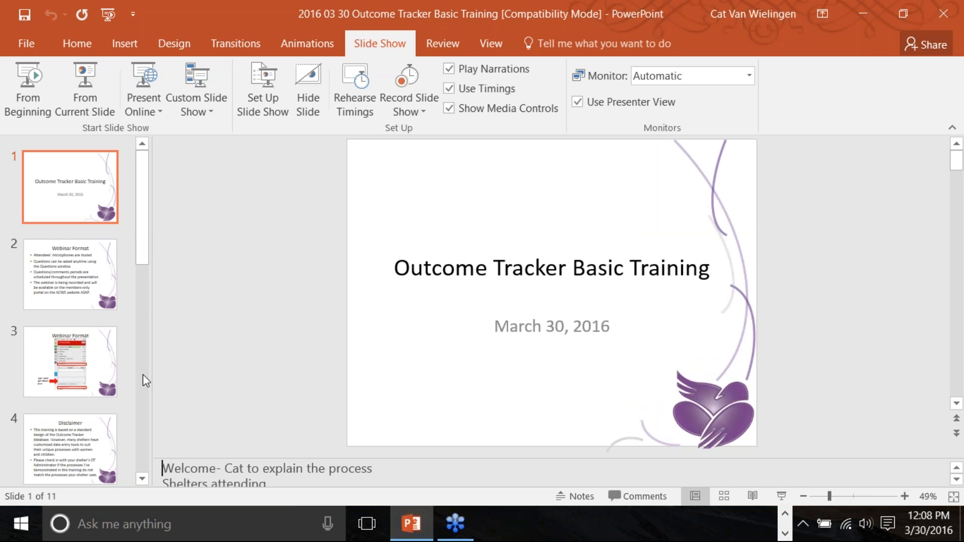
left_click(79, 386)
left_click(73, 452)
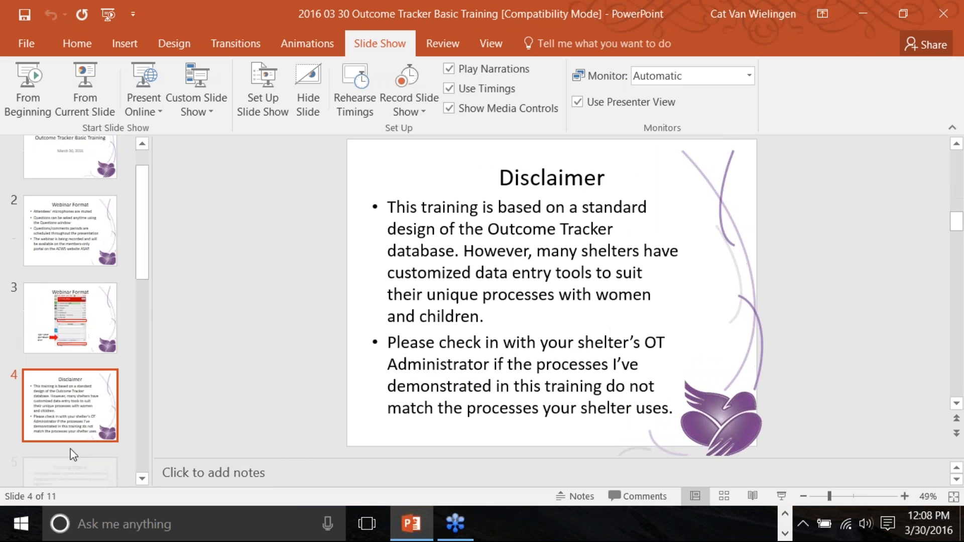
scroll(70, 449, "down", 1)
scroll(309, 271, "down", 1)
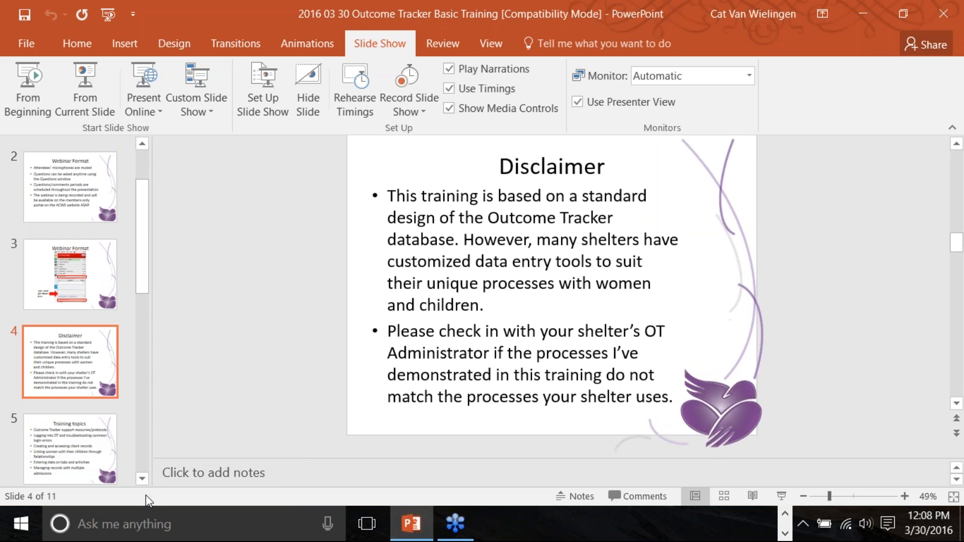
left_click(143, 480)
left_click(142, 479)
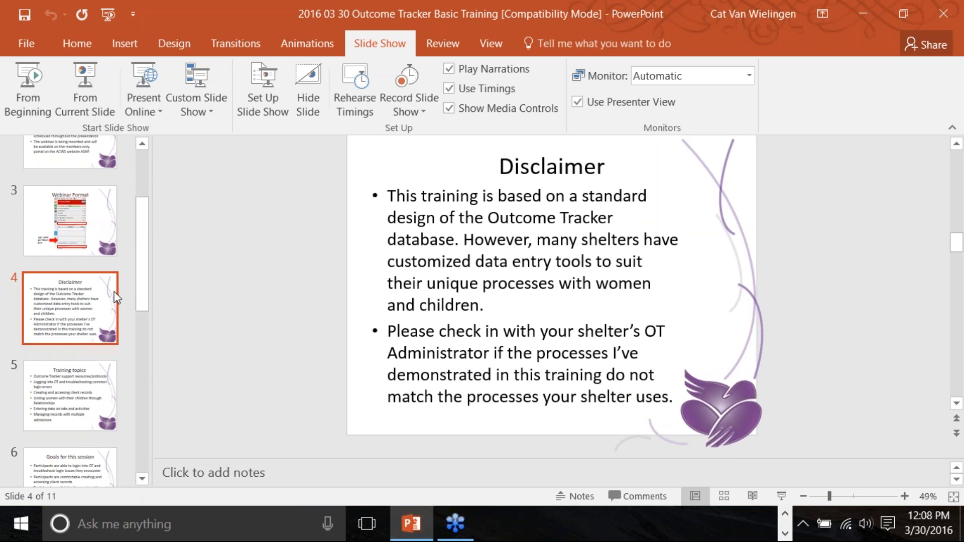
left_click(92, 74)
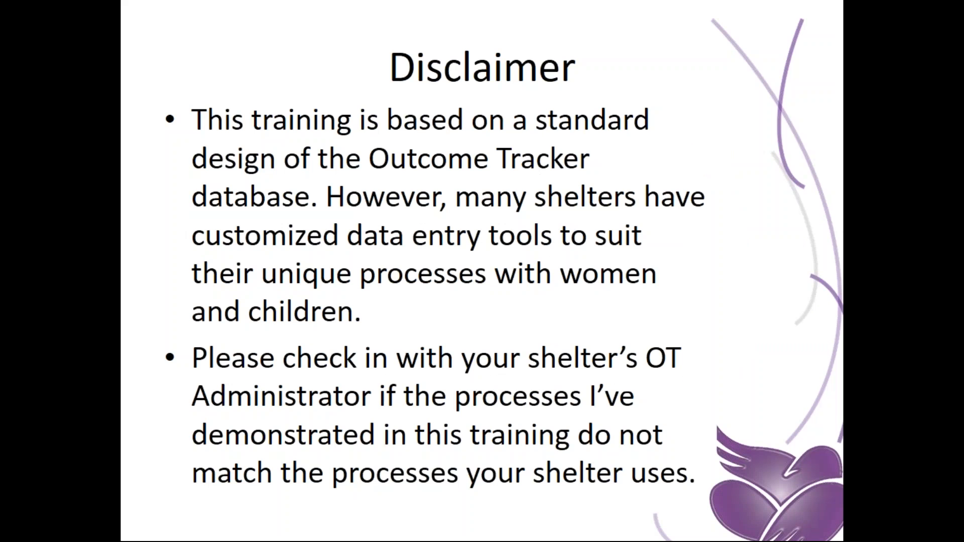